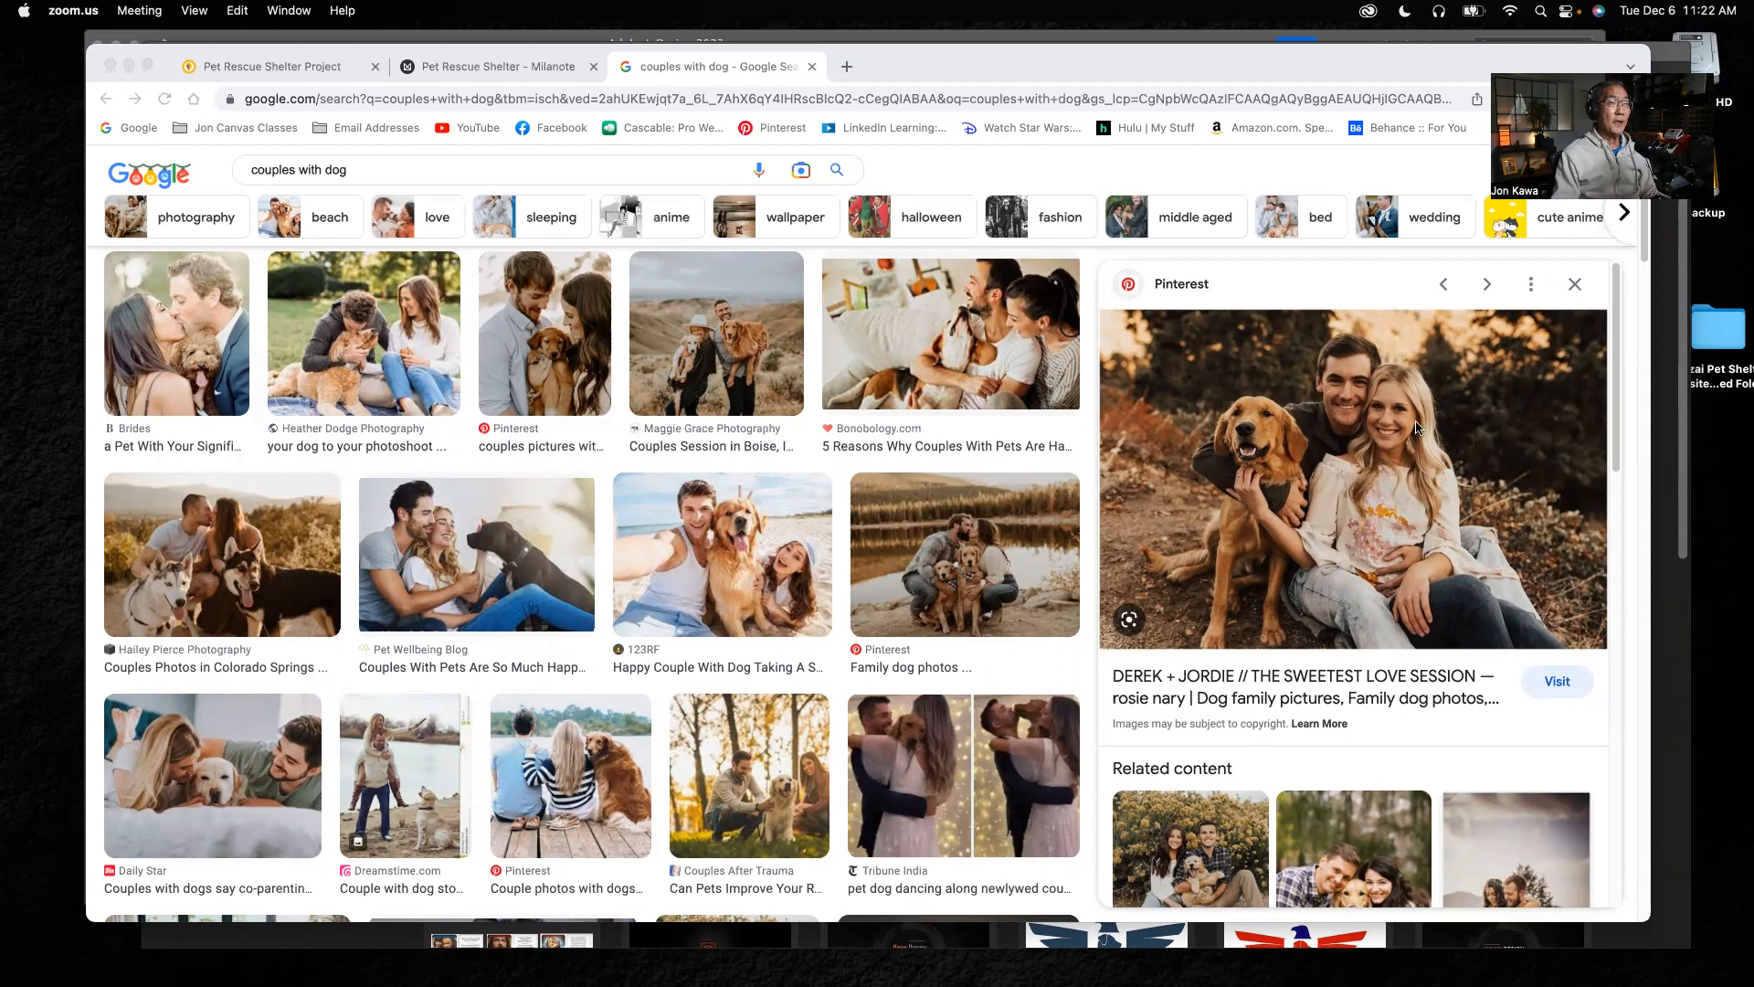
Save the enlarged Pinterest photo of the couple with their dog to the Desktop, naming the file after the family
left_click(1352, 450)
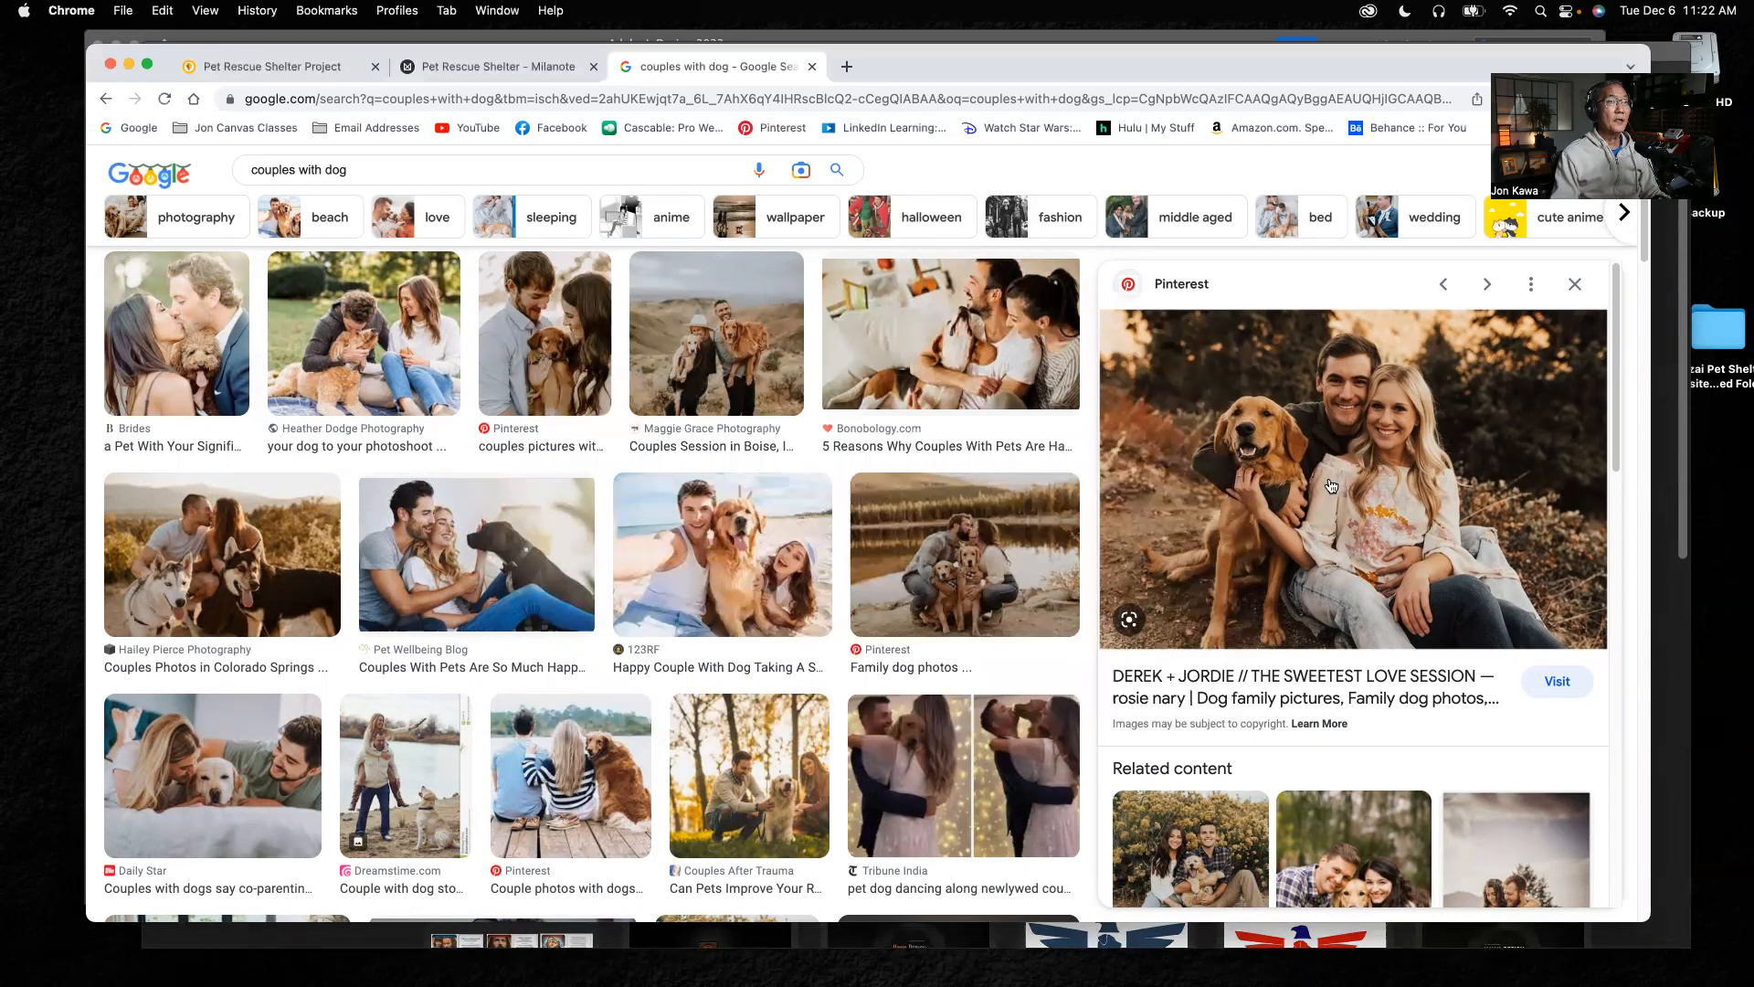
right_click(1328, 485)
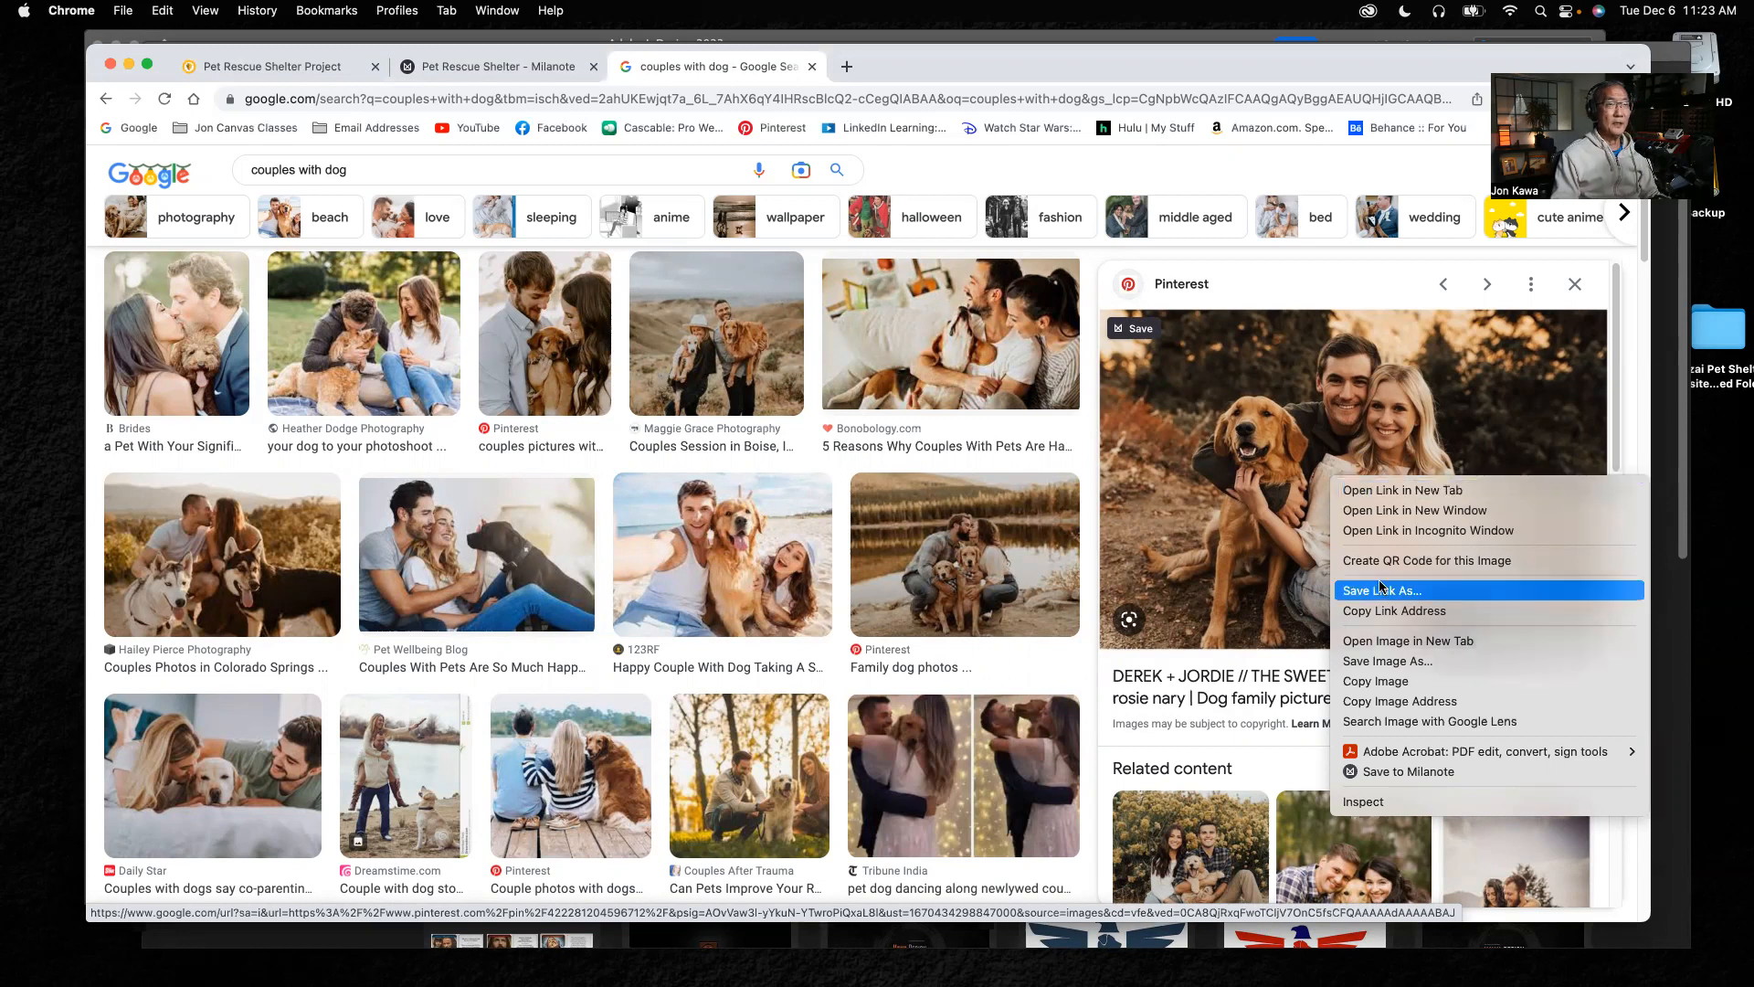
left_click(1377, 660)
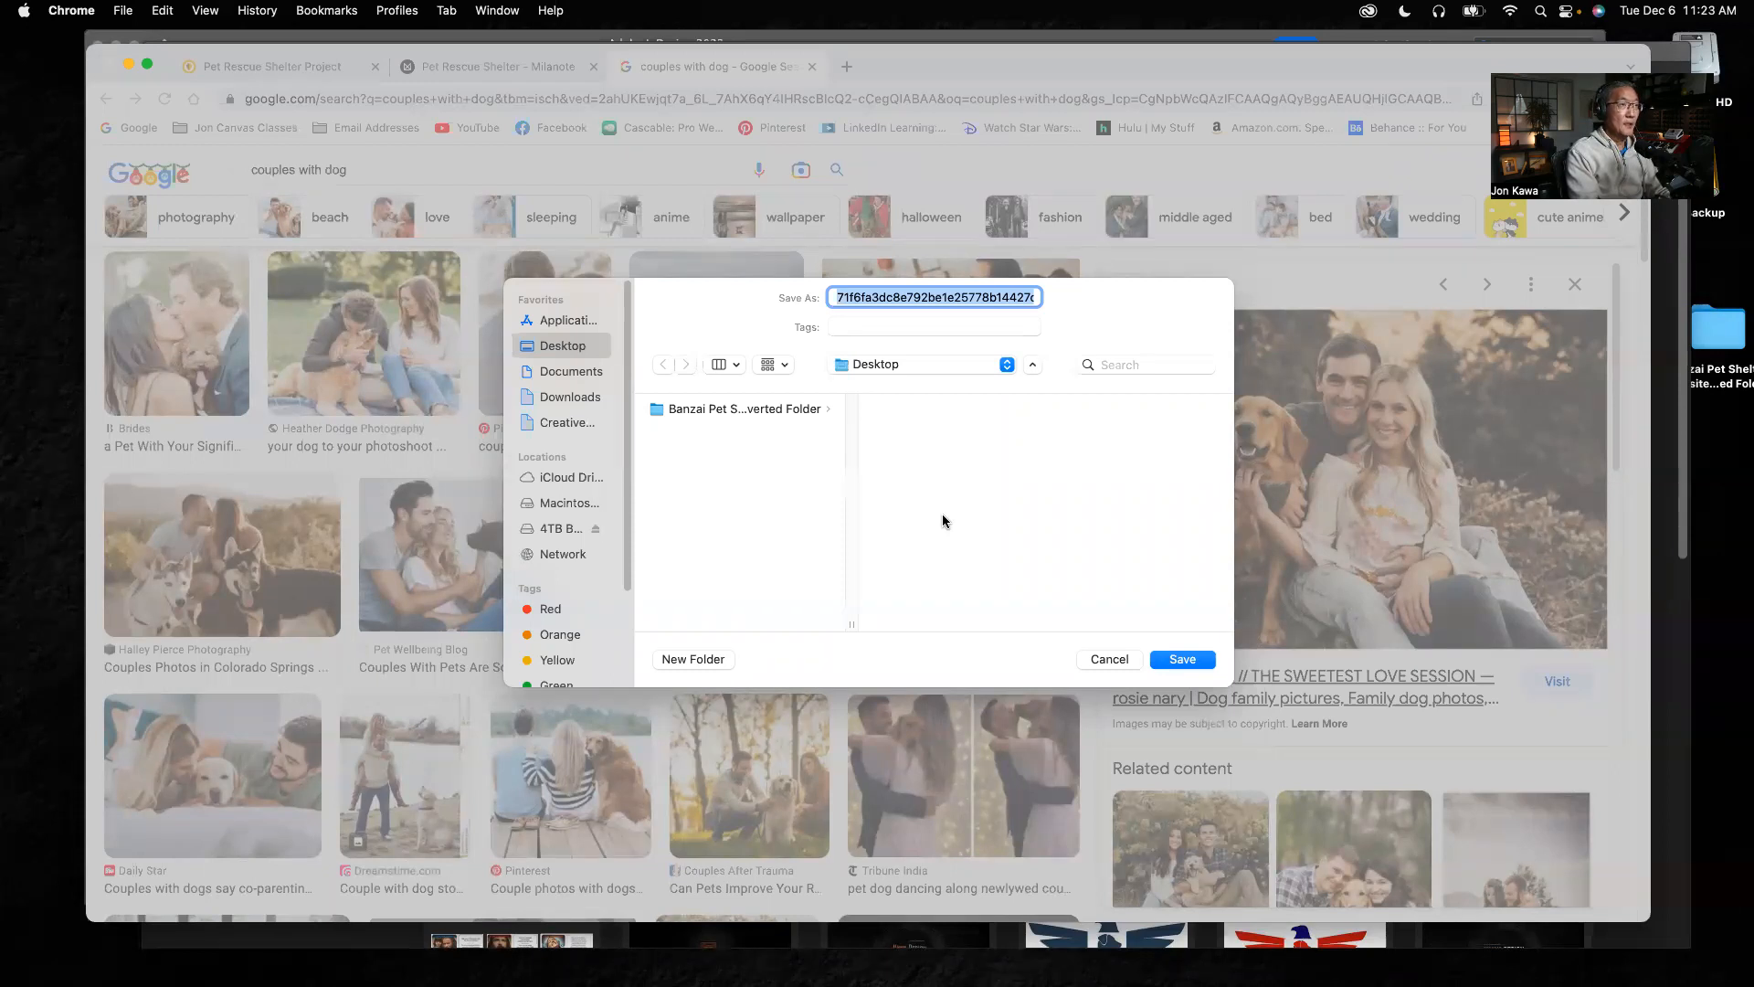
type("The ")
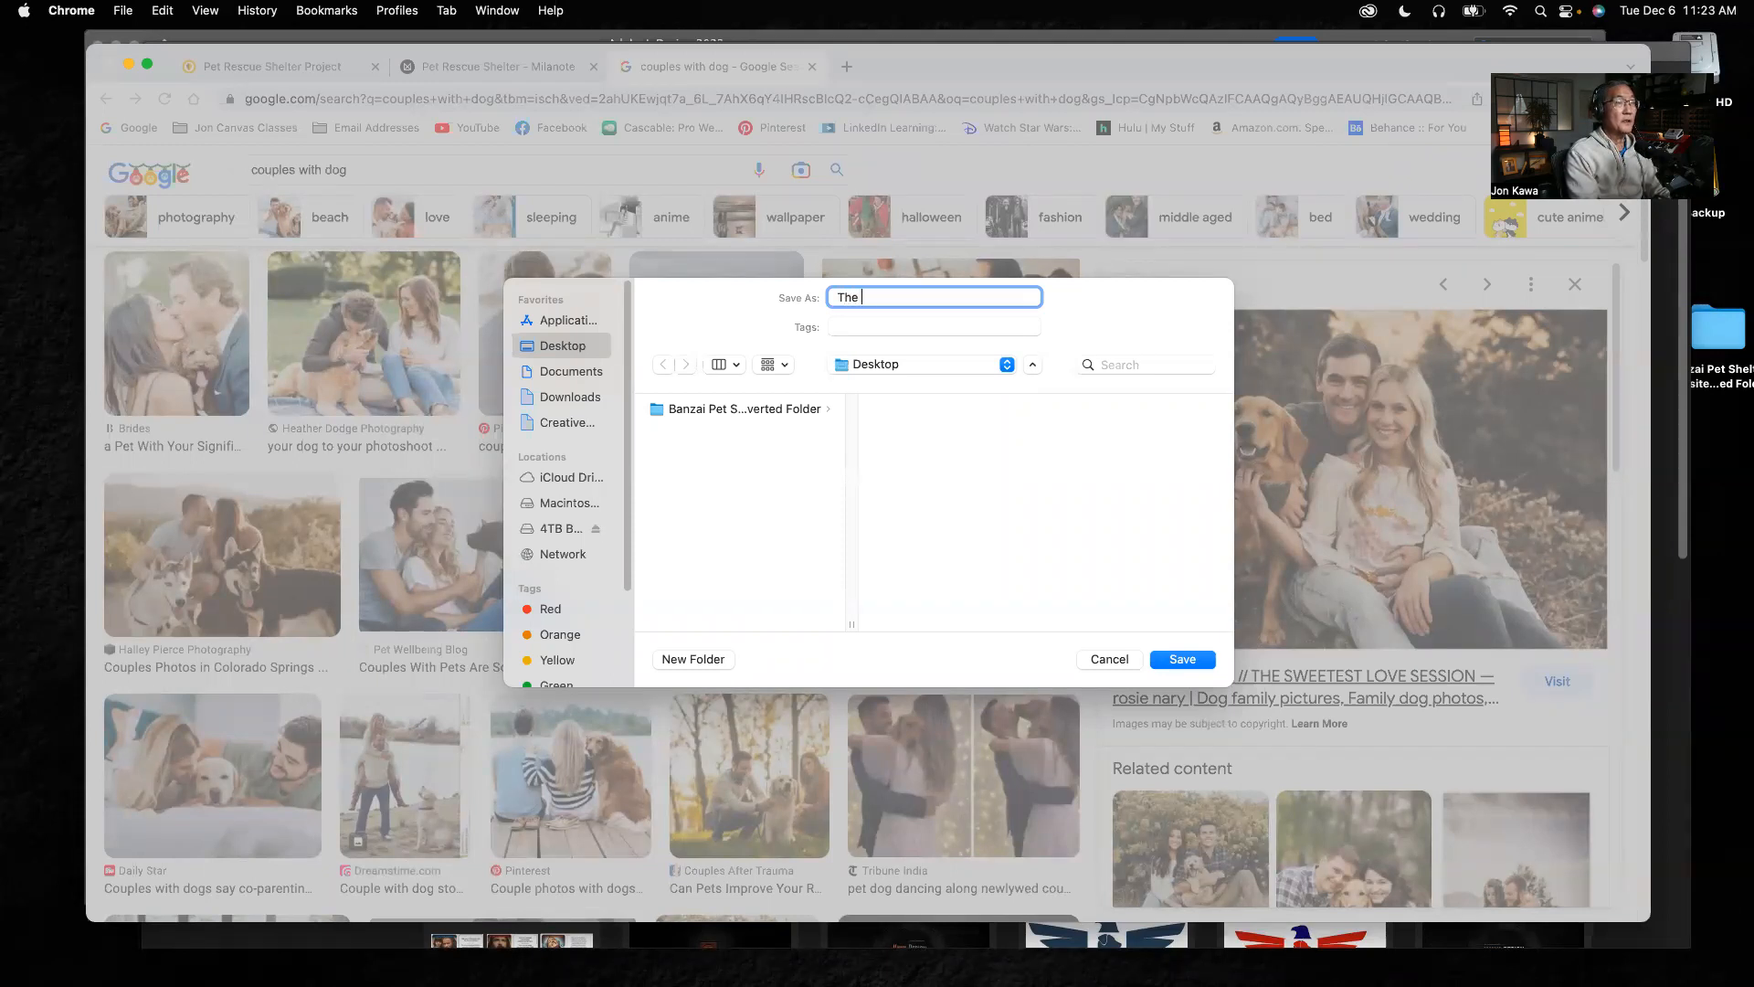
type("Andersons")
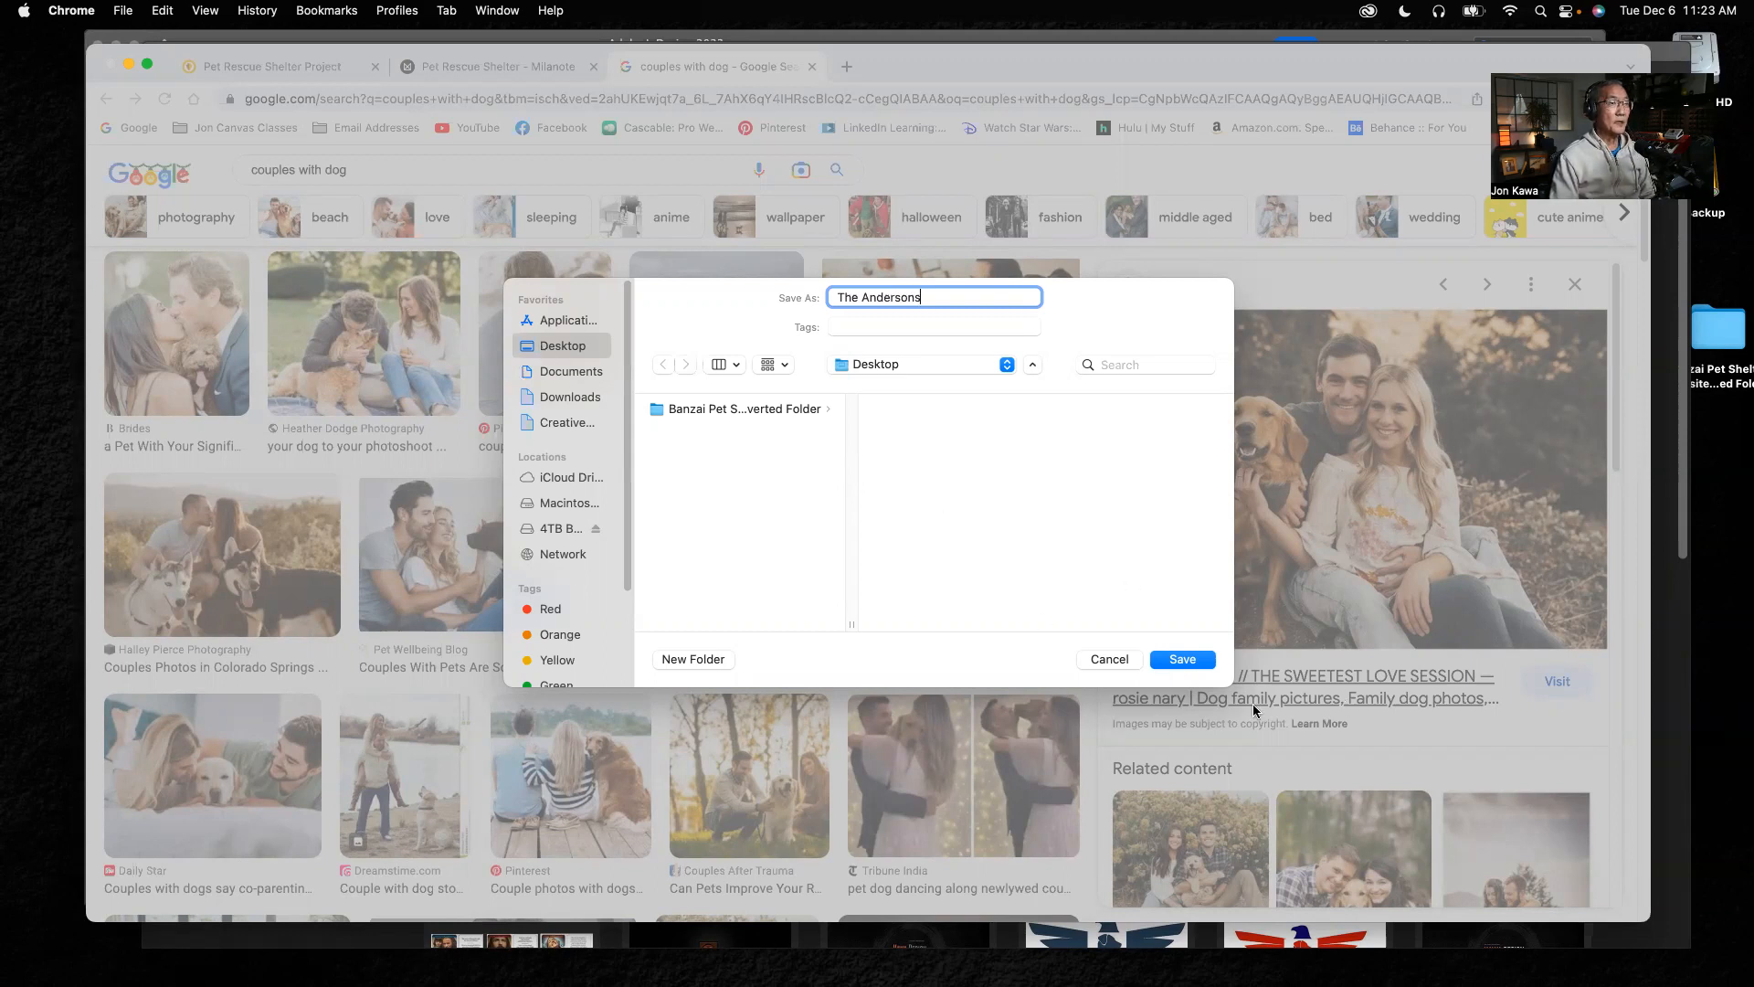
left_click(1190, 660)
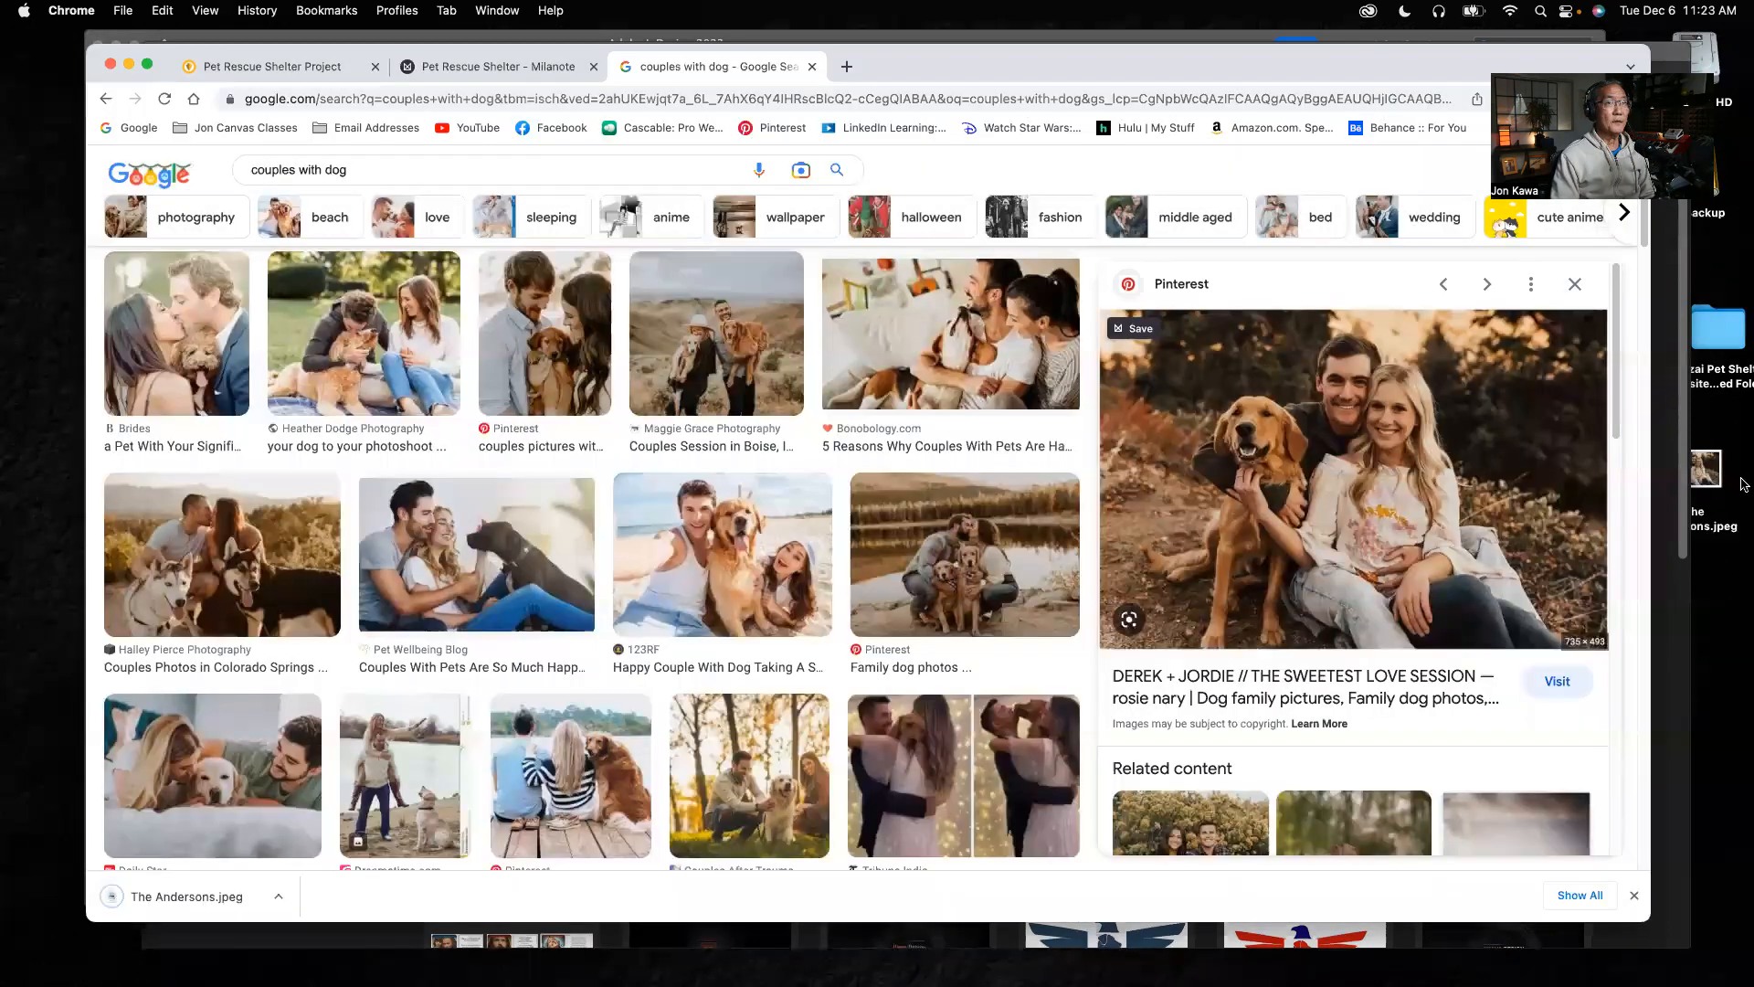
Minimize the browser and open the Banzai Pet Shelter Website_converted .indd document from its Desktop folder in InDesign
mouse_move(1711, 477)
left_mouse_down()
mouse_move(1722, 466)
mouse_move(1713, 482)
left_mouse_up()
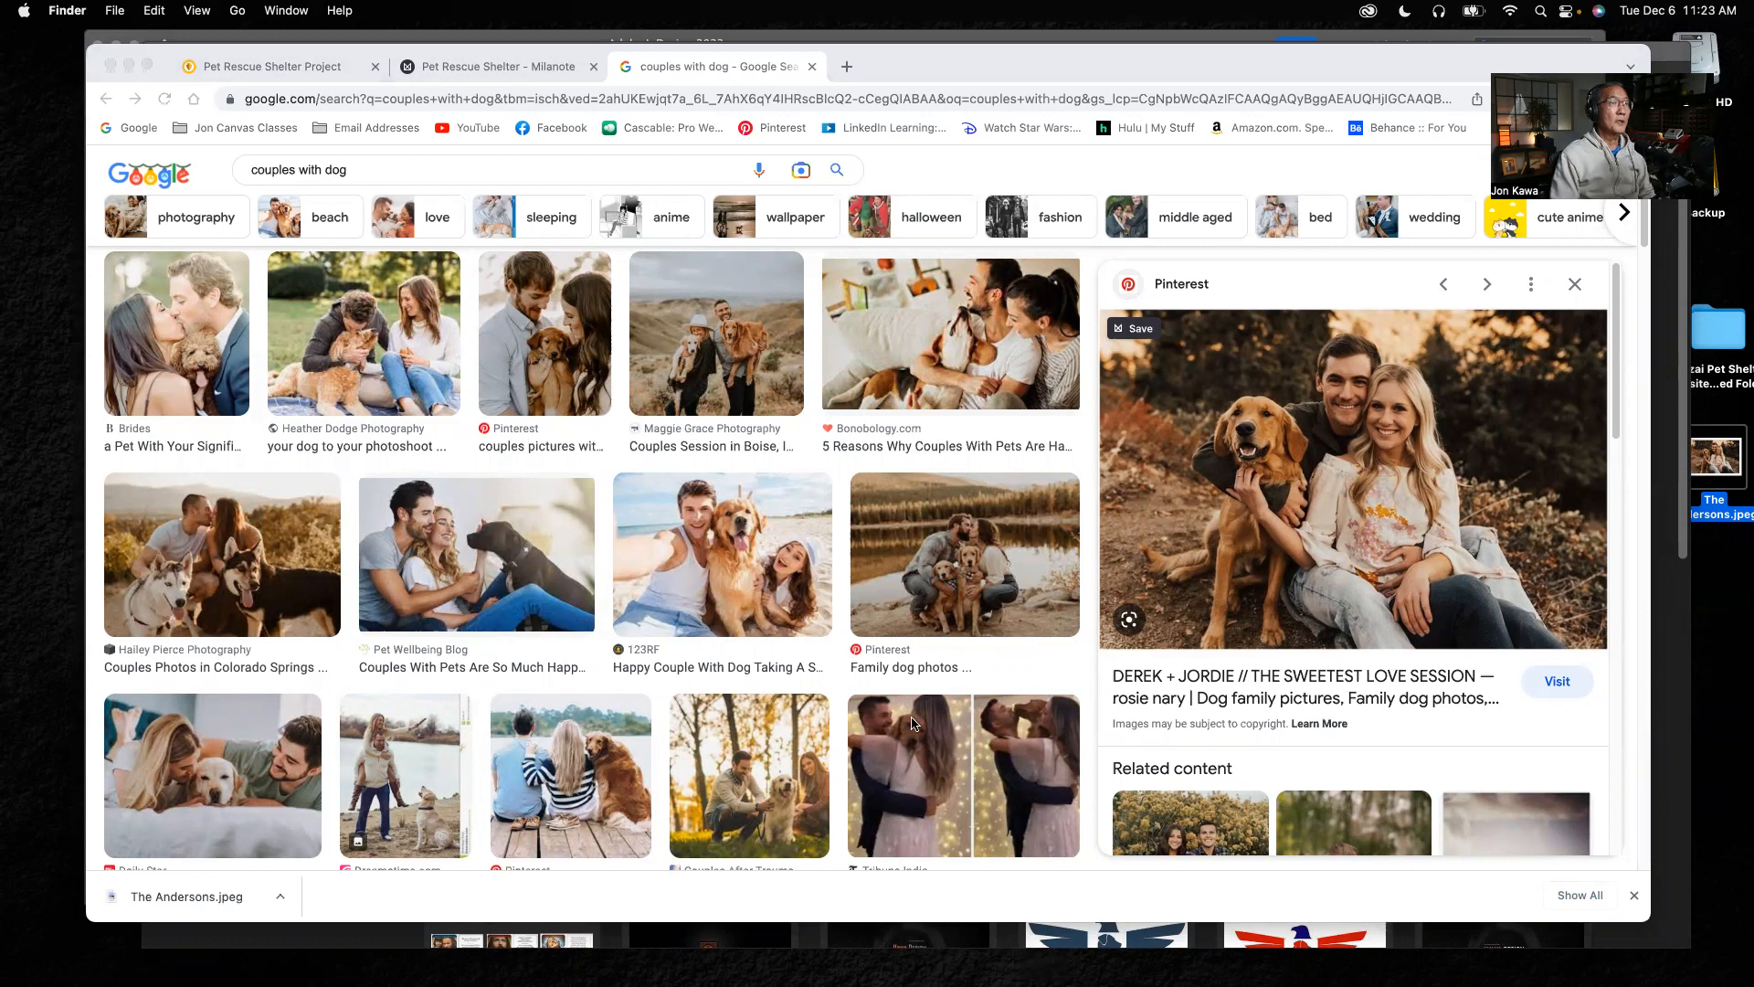
left_click(129, 66)
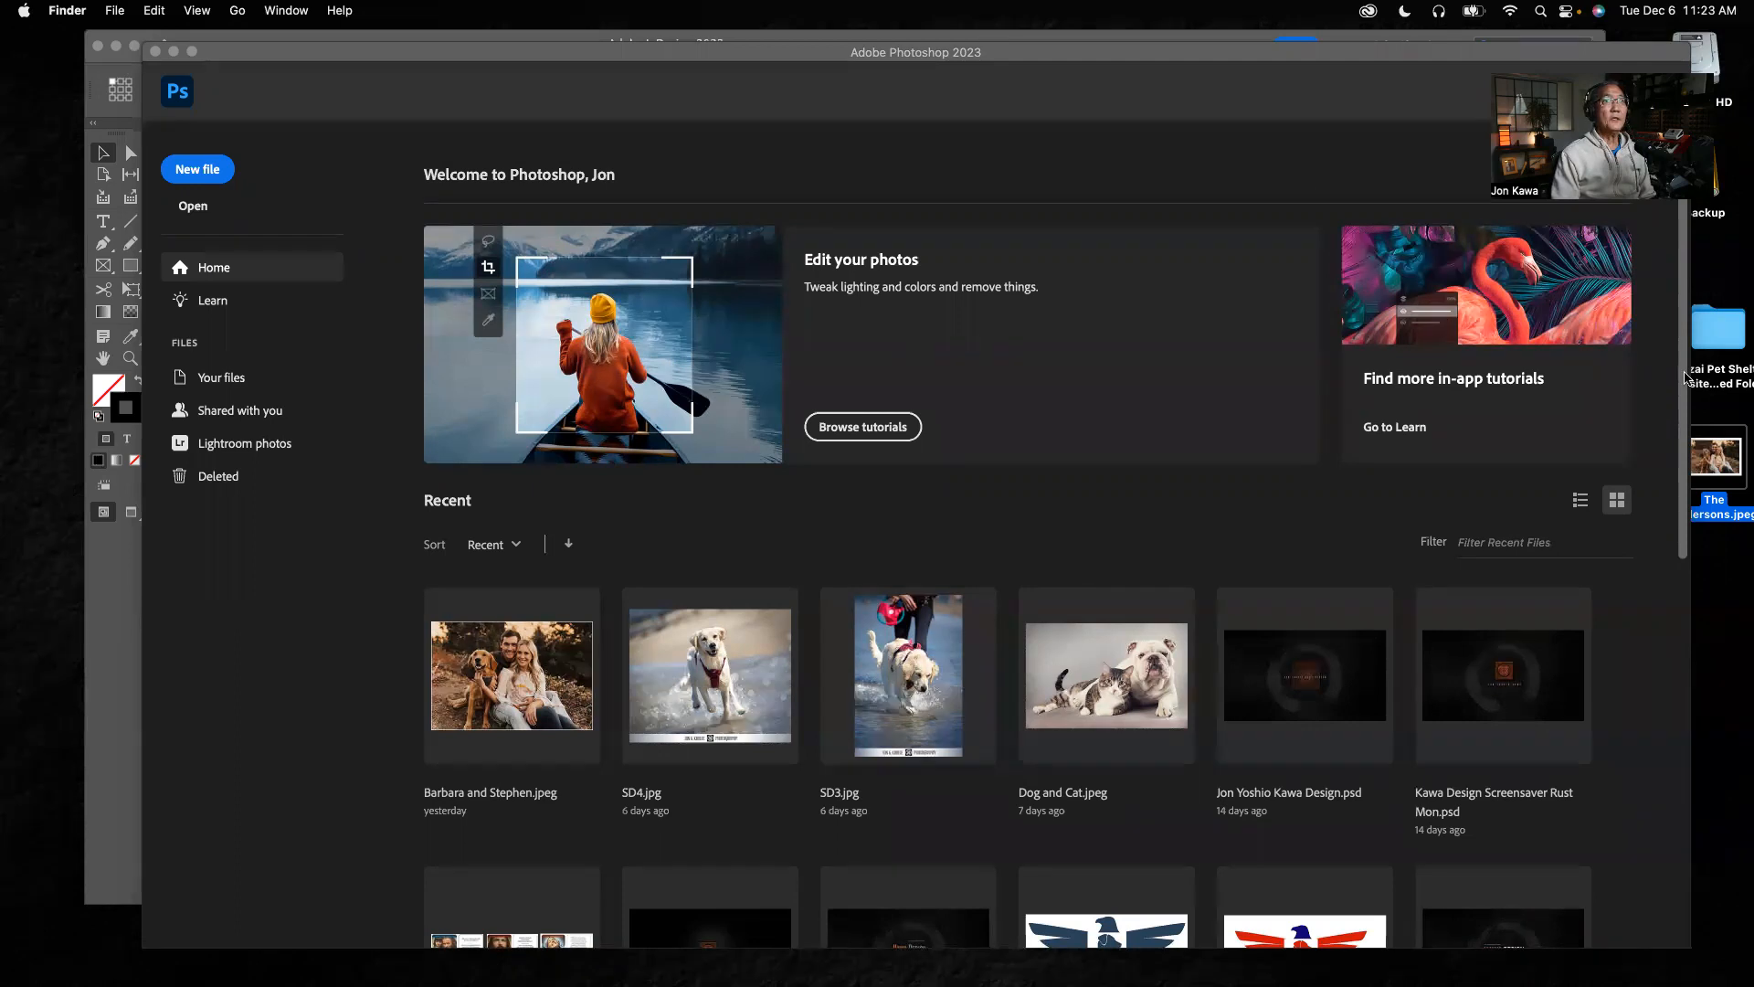
double_click(1722, 331)
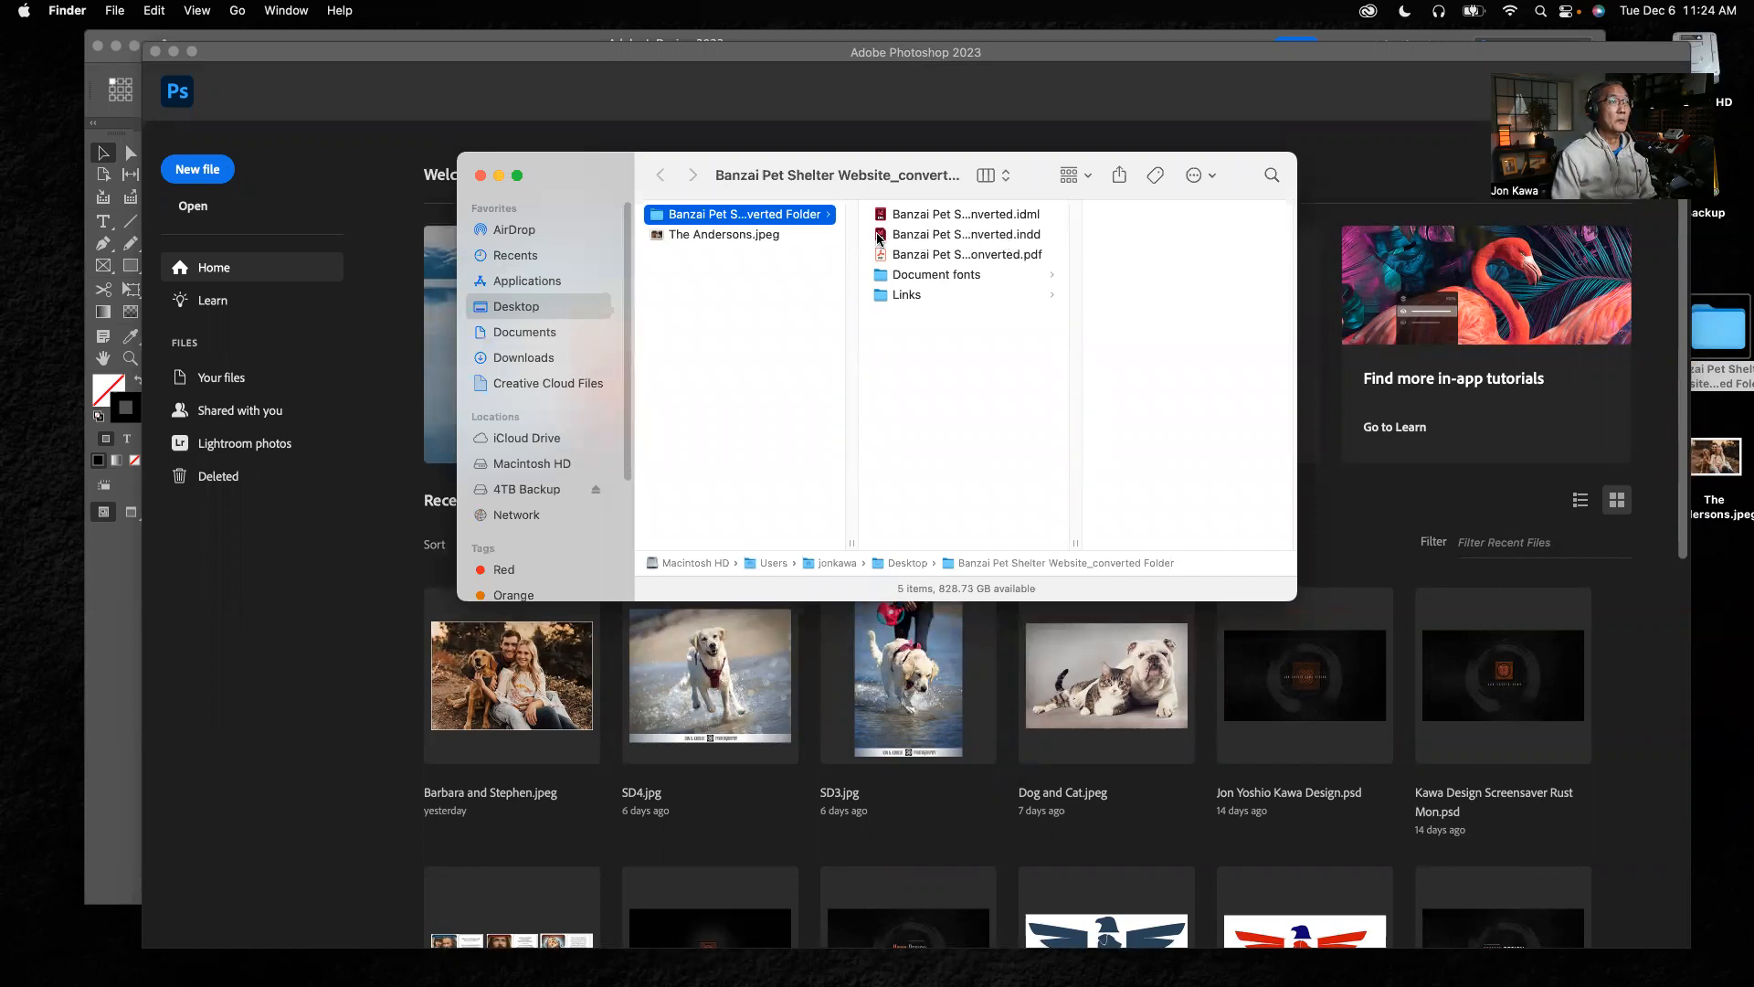
double_click(913, 234)
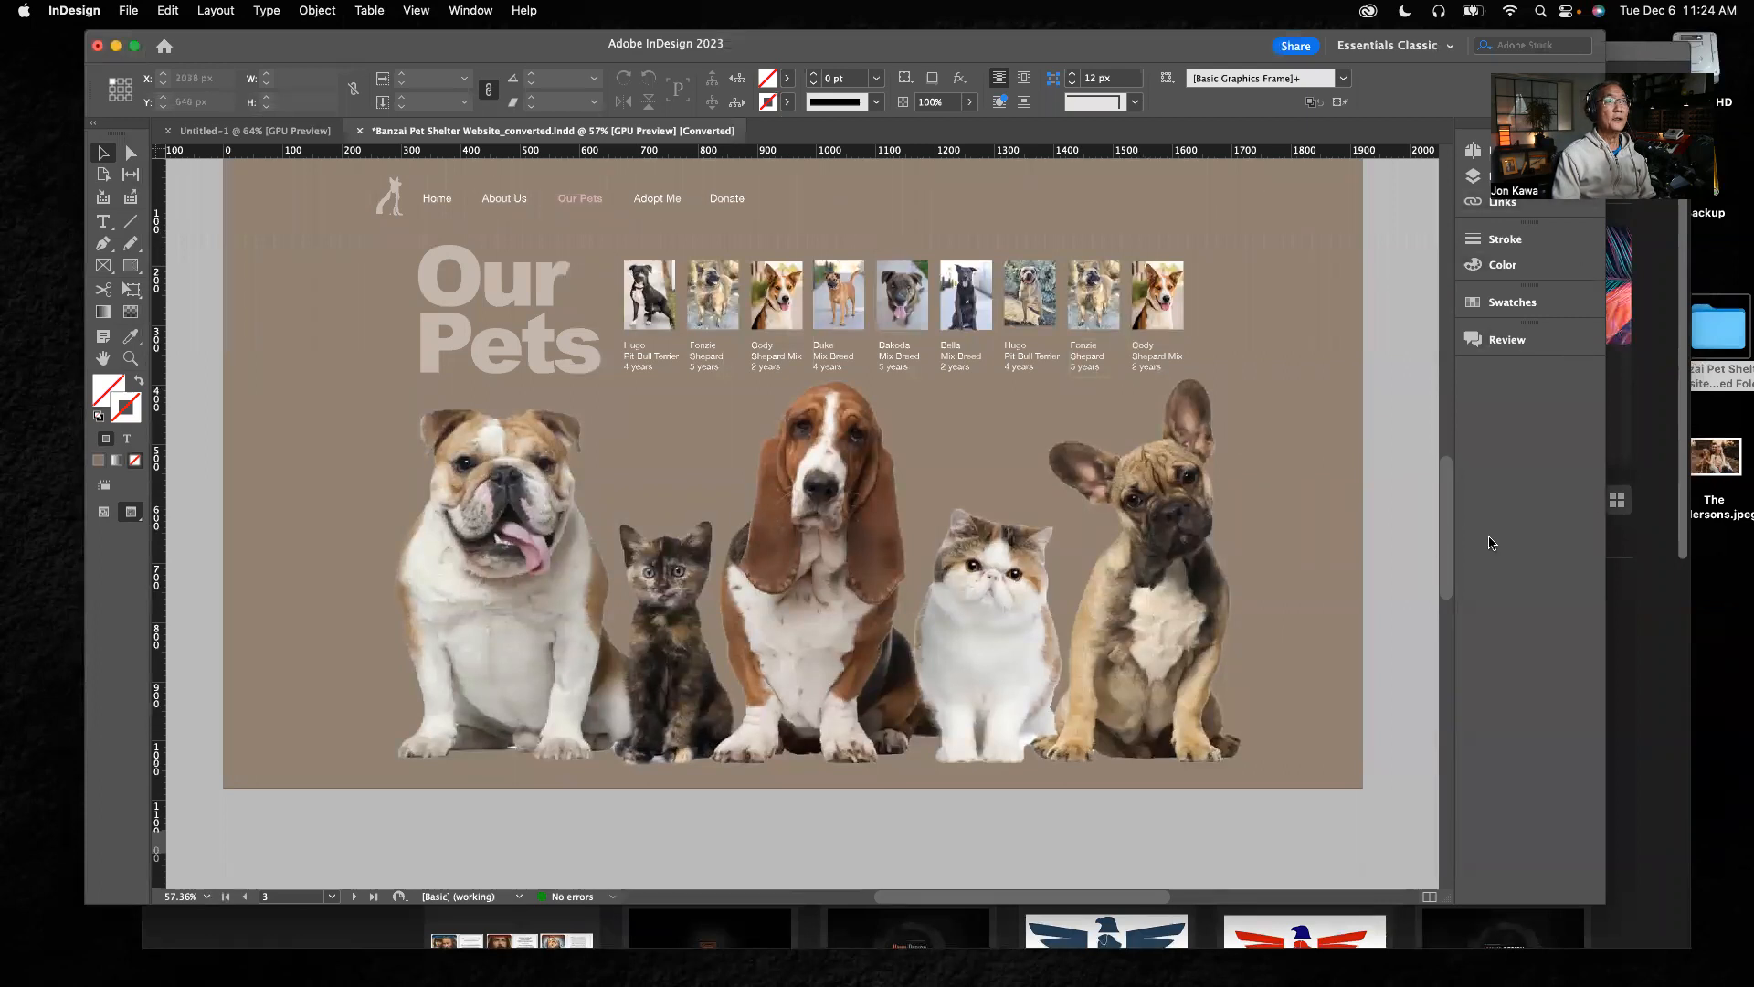
Move the InDesign window clear of the screen's upper edge and display page 2, About Us, of the website layout
left_click_drag(1261, 45, 1235, 111)
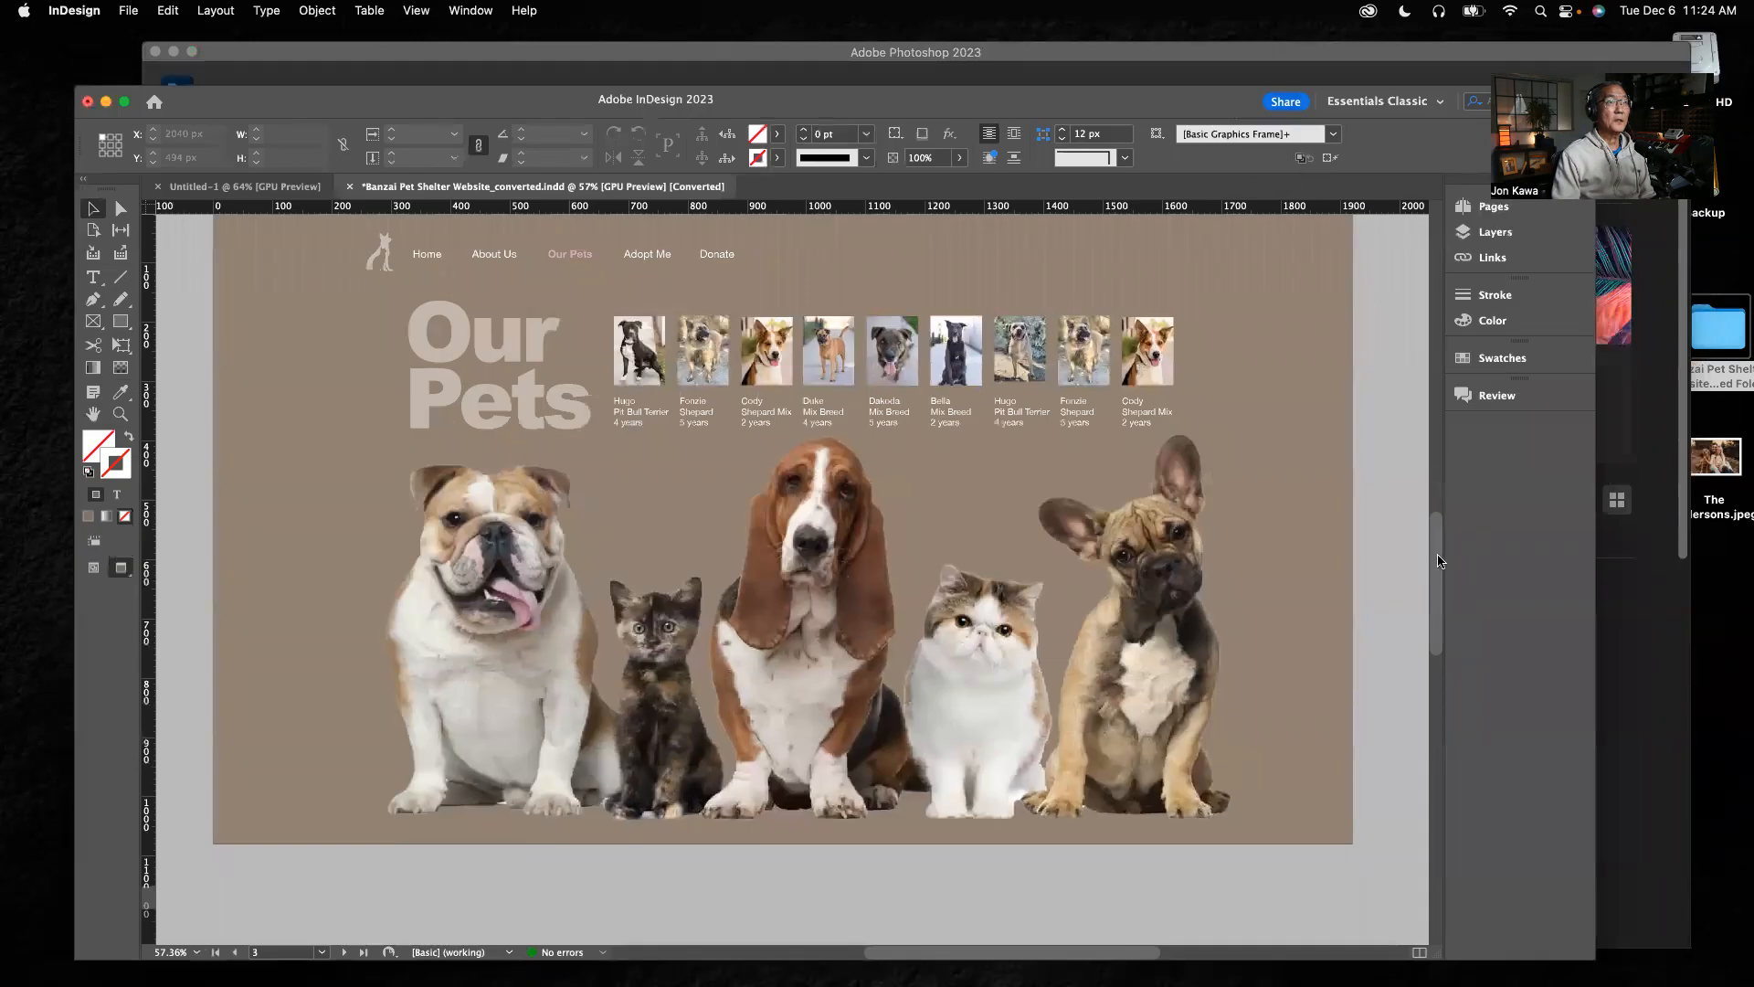
left_click(1493, 207)
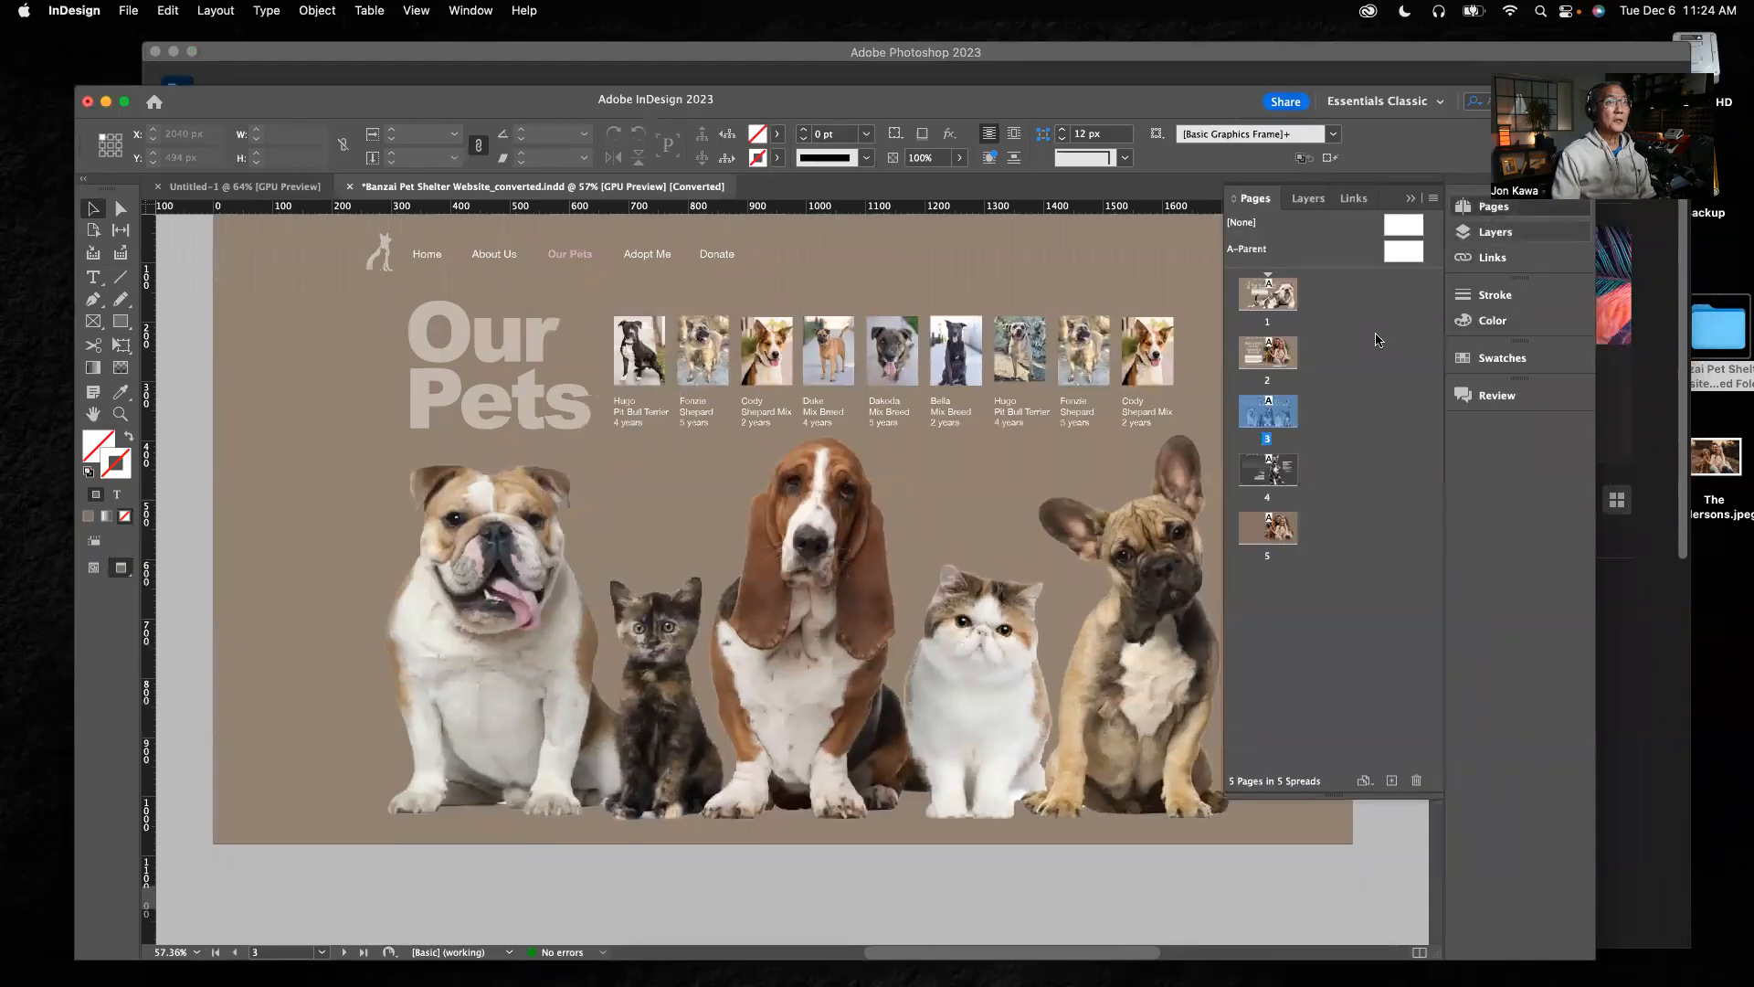
double_click(1284, 361)
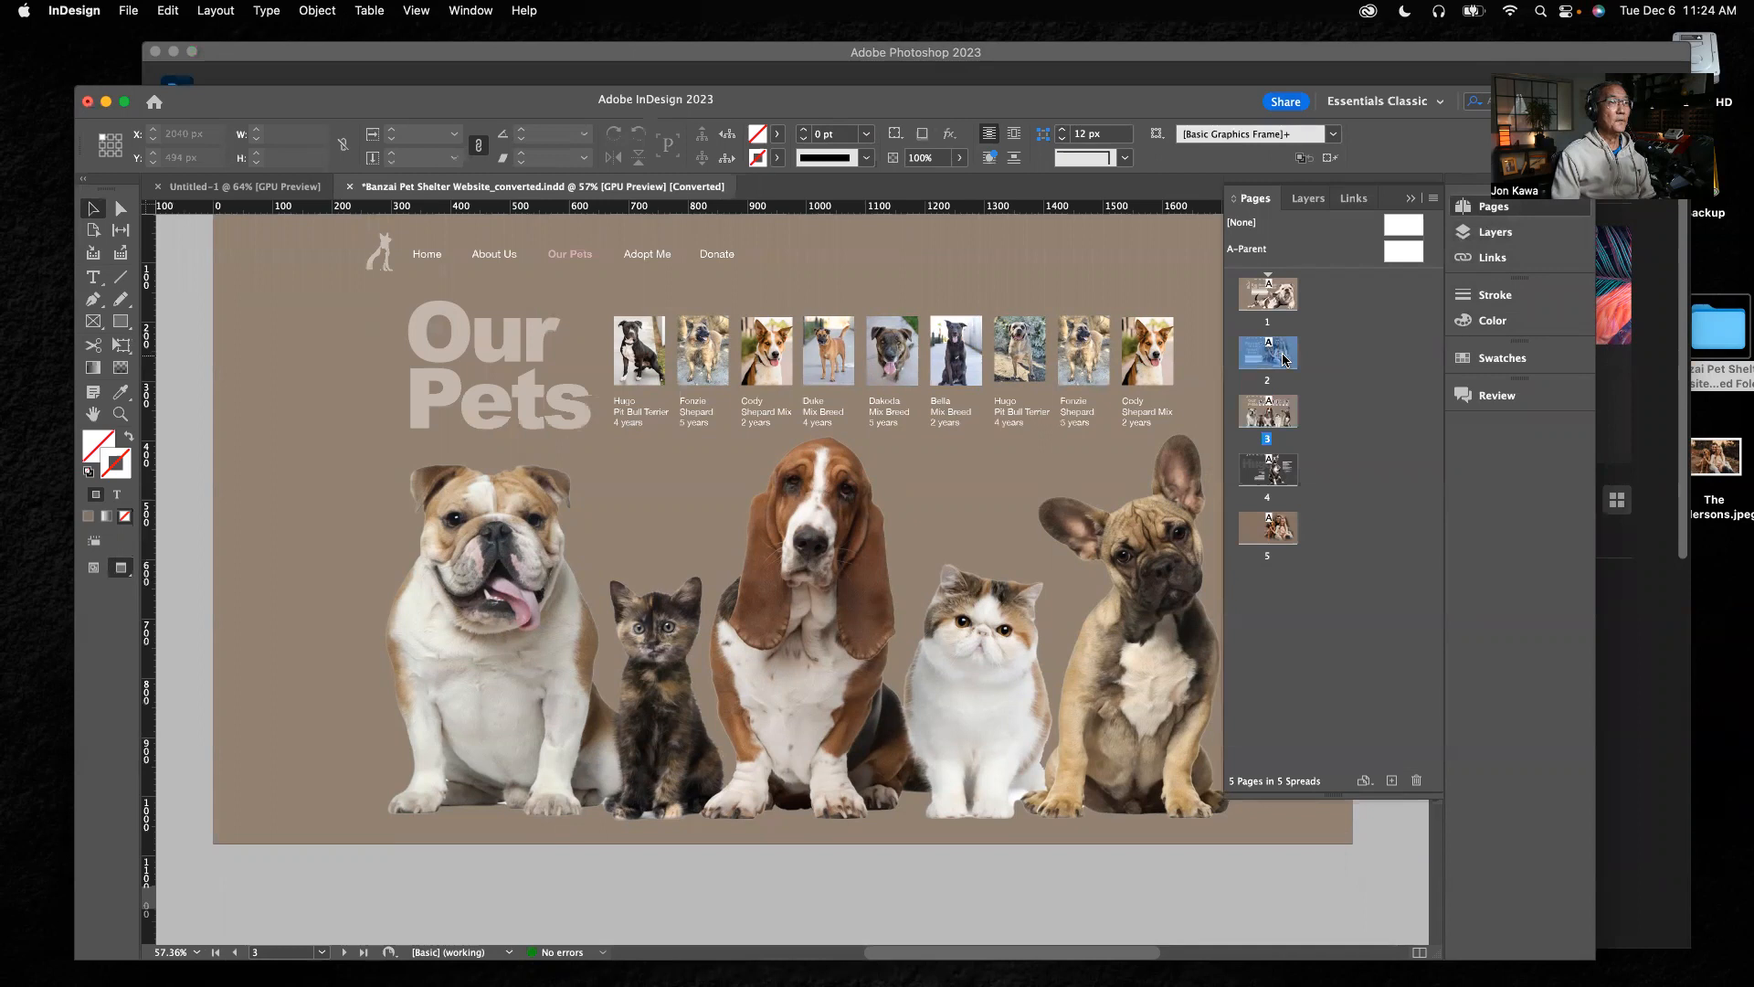
left_click(1413, 200)
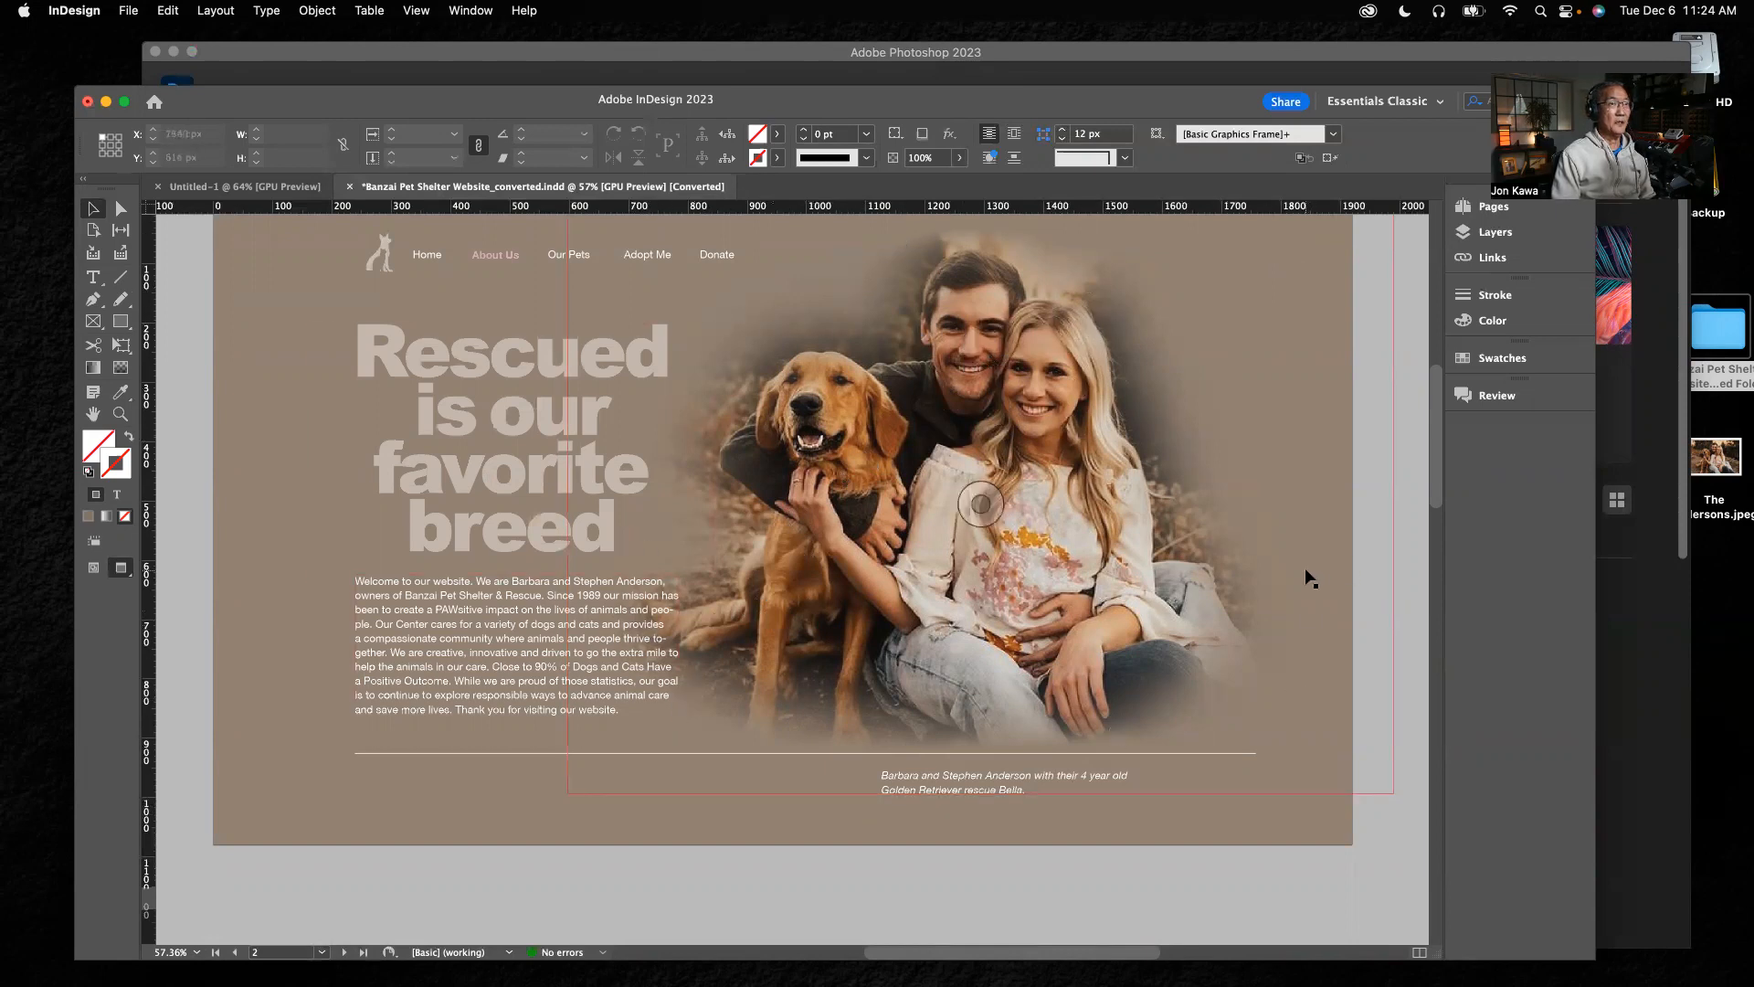
View the saved couple photo in an enlarged Preview window against the website layout, and quit Preview
double_click(1714, 454)
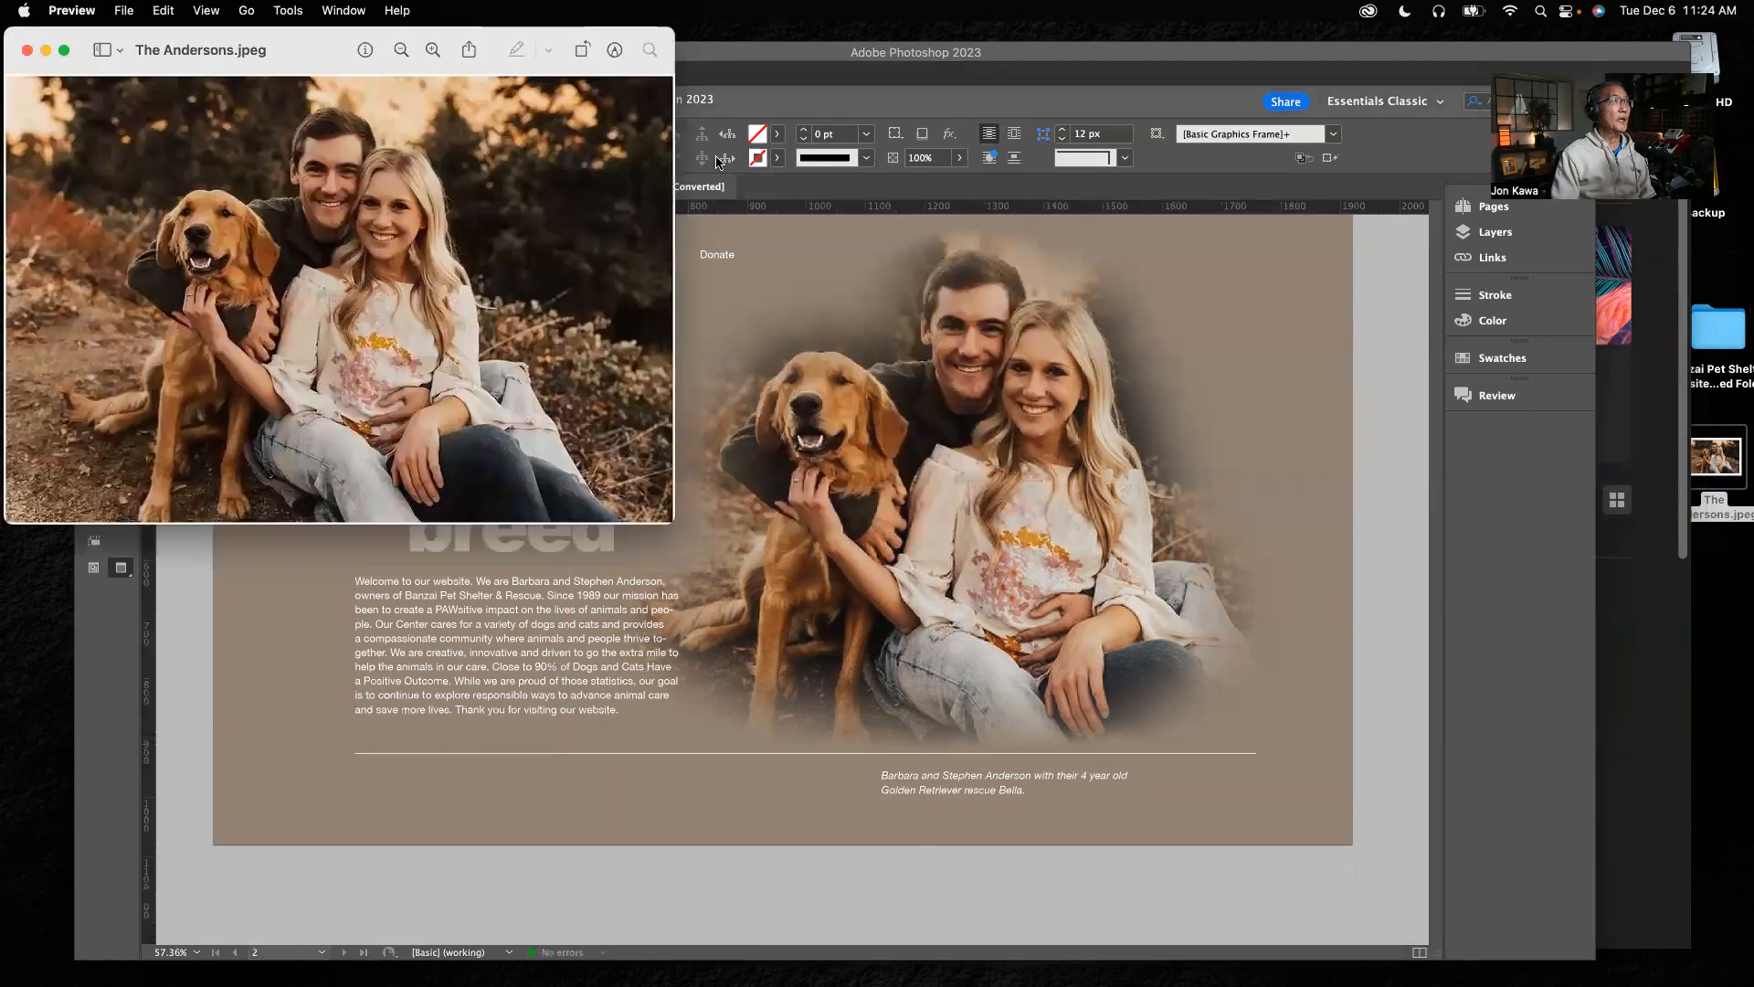
left_click_drag(492, 32, 928, 201)
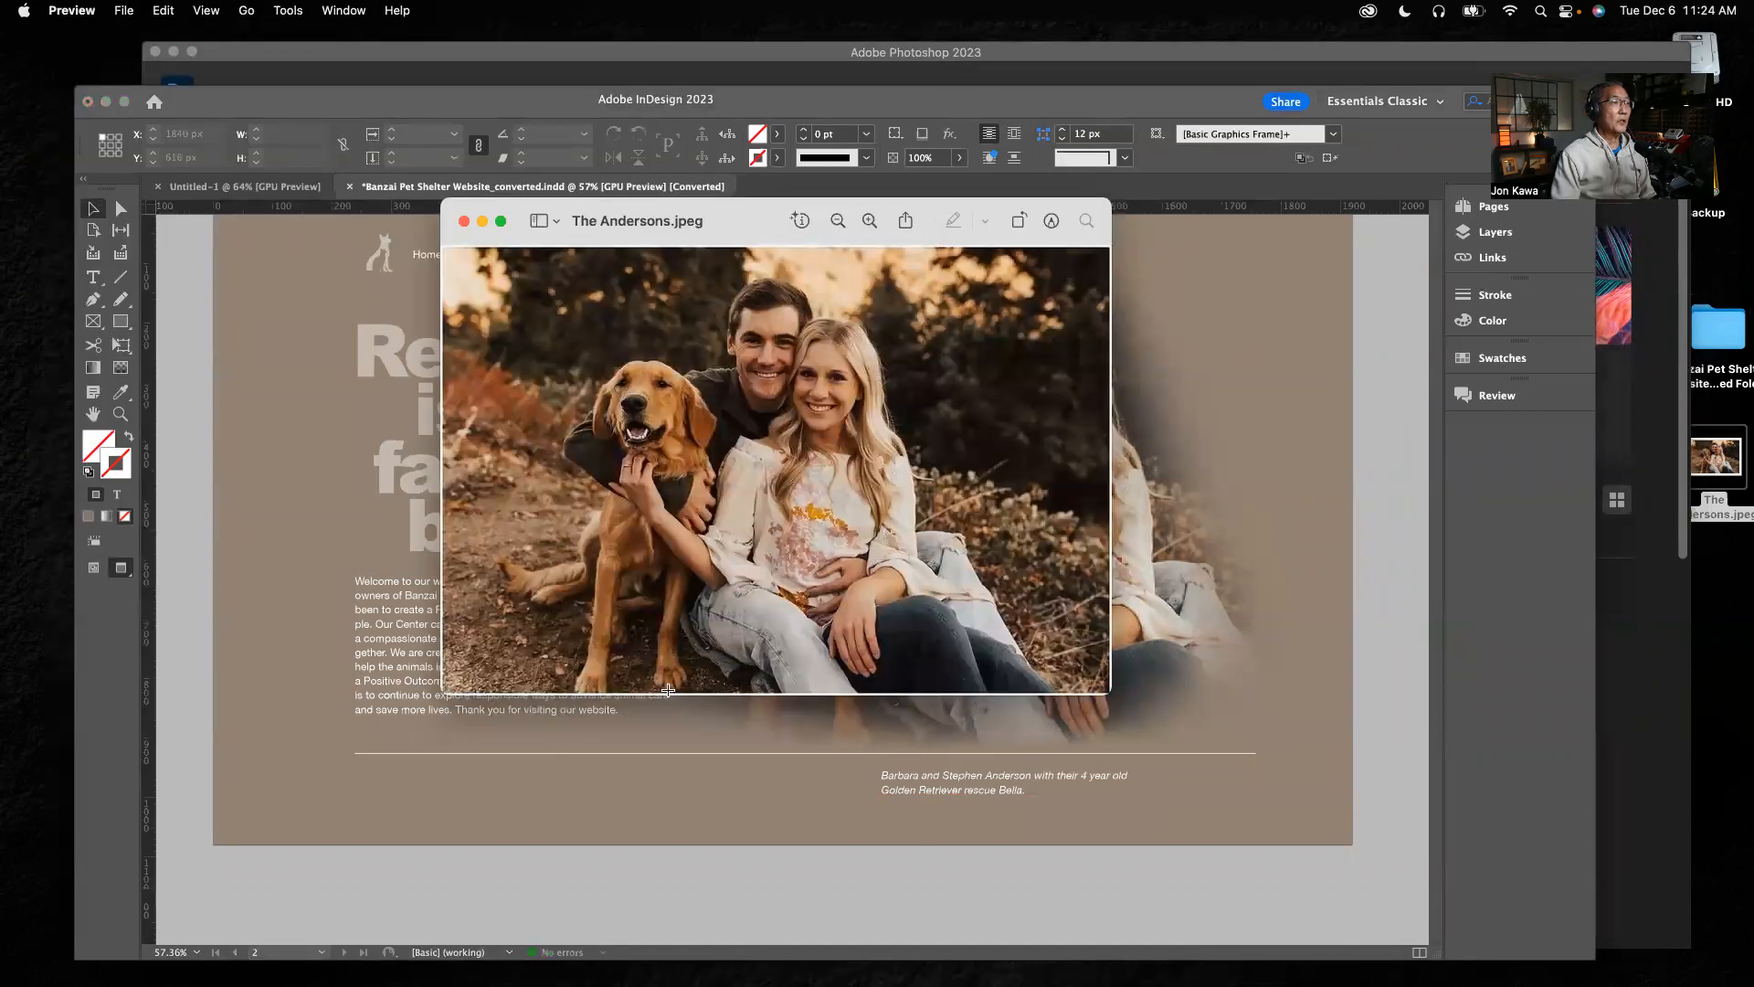
left_click_drag(1108, 694, 1133, 728)
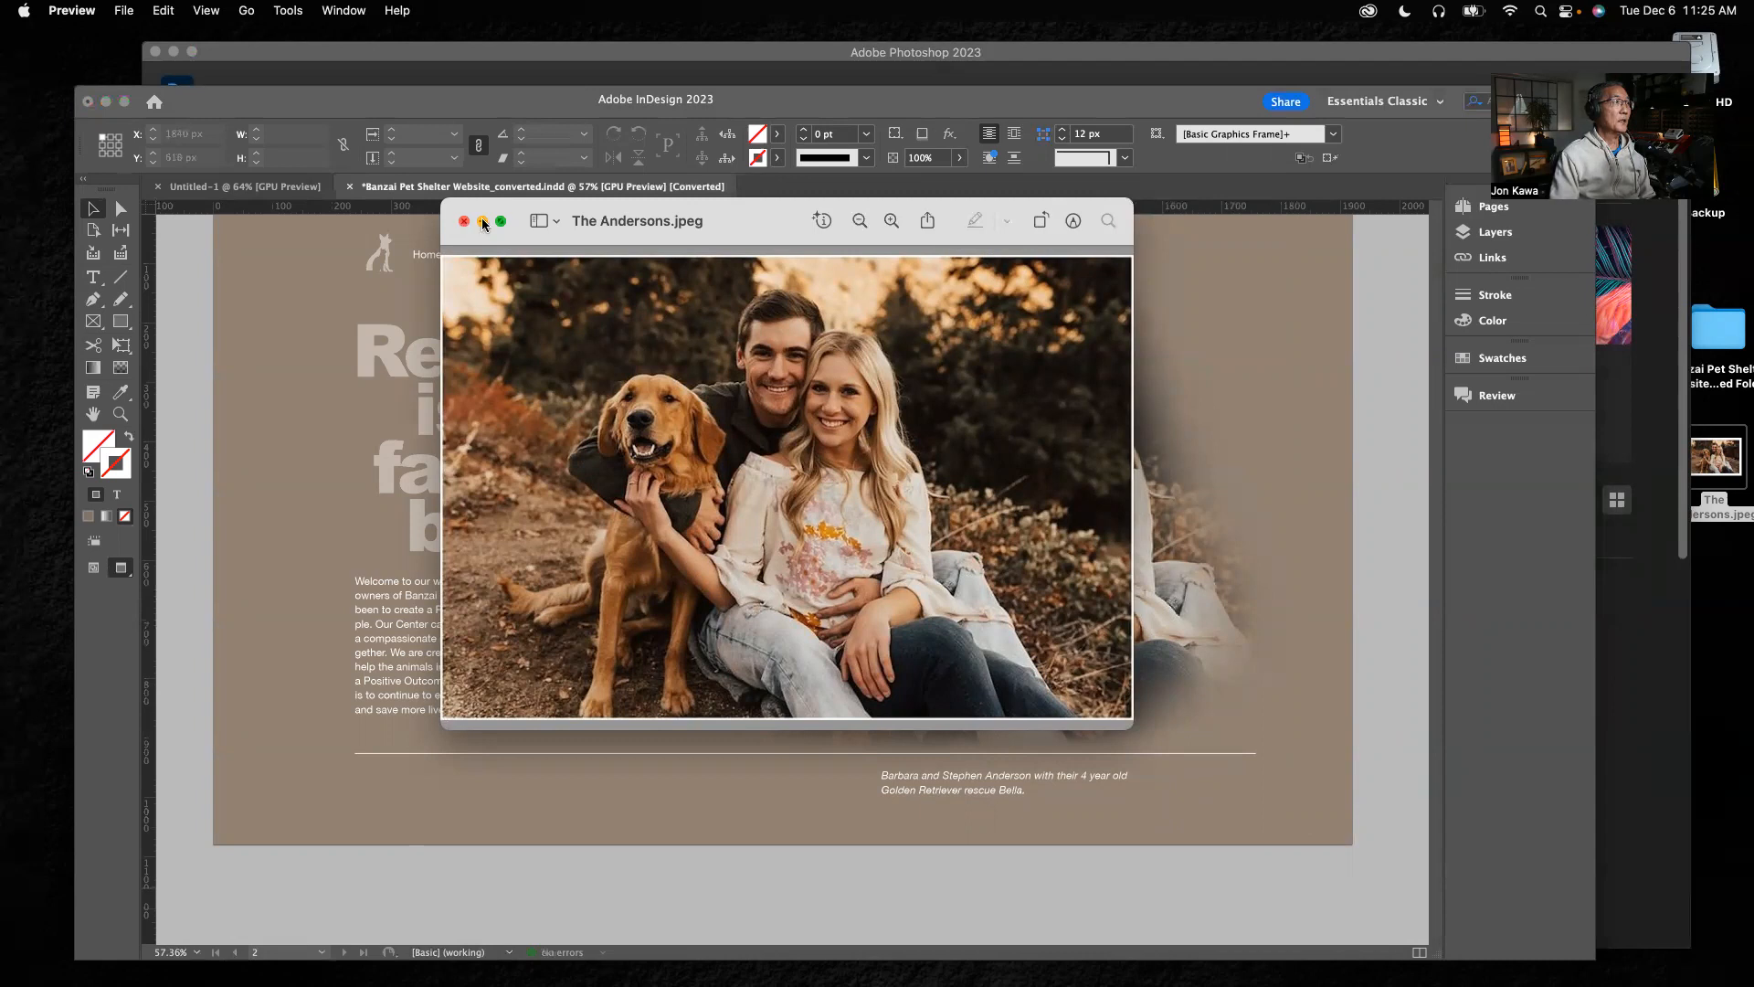
left_click(71, 13)
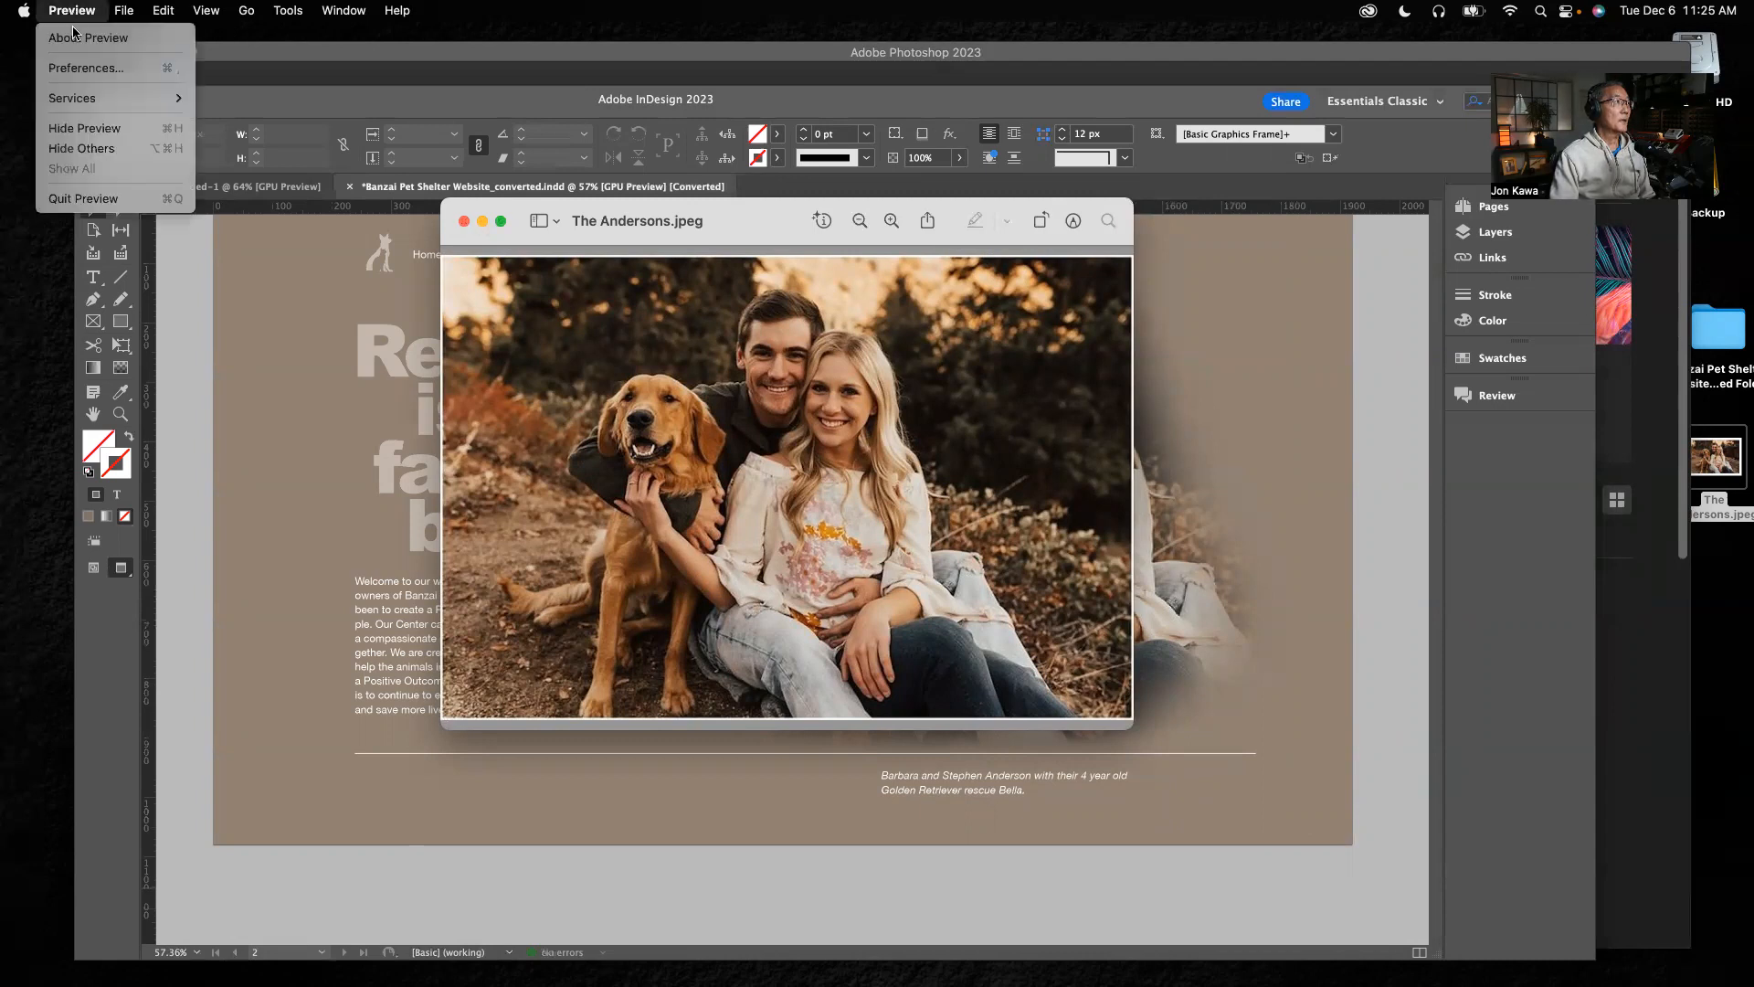
left_click(88, 200)
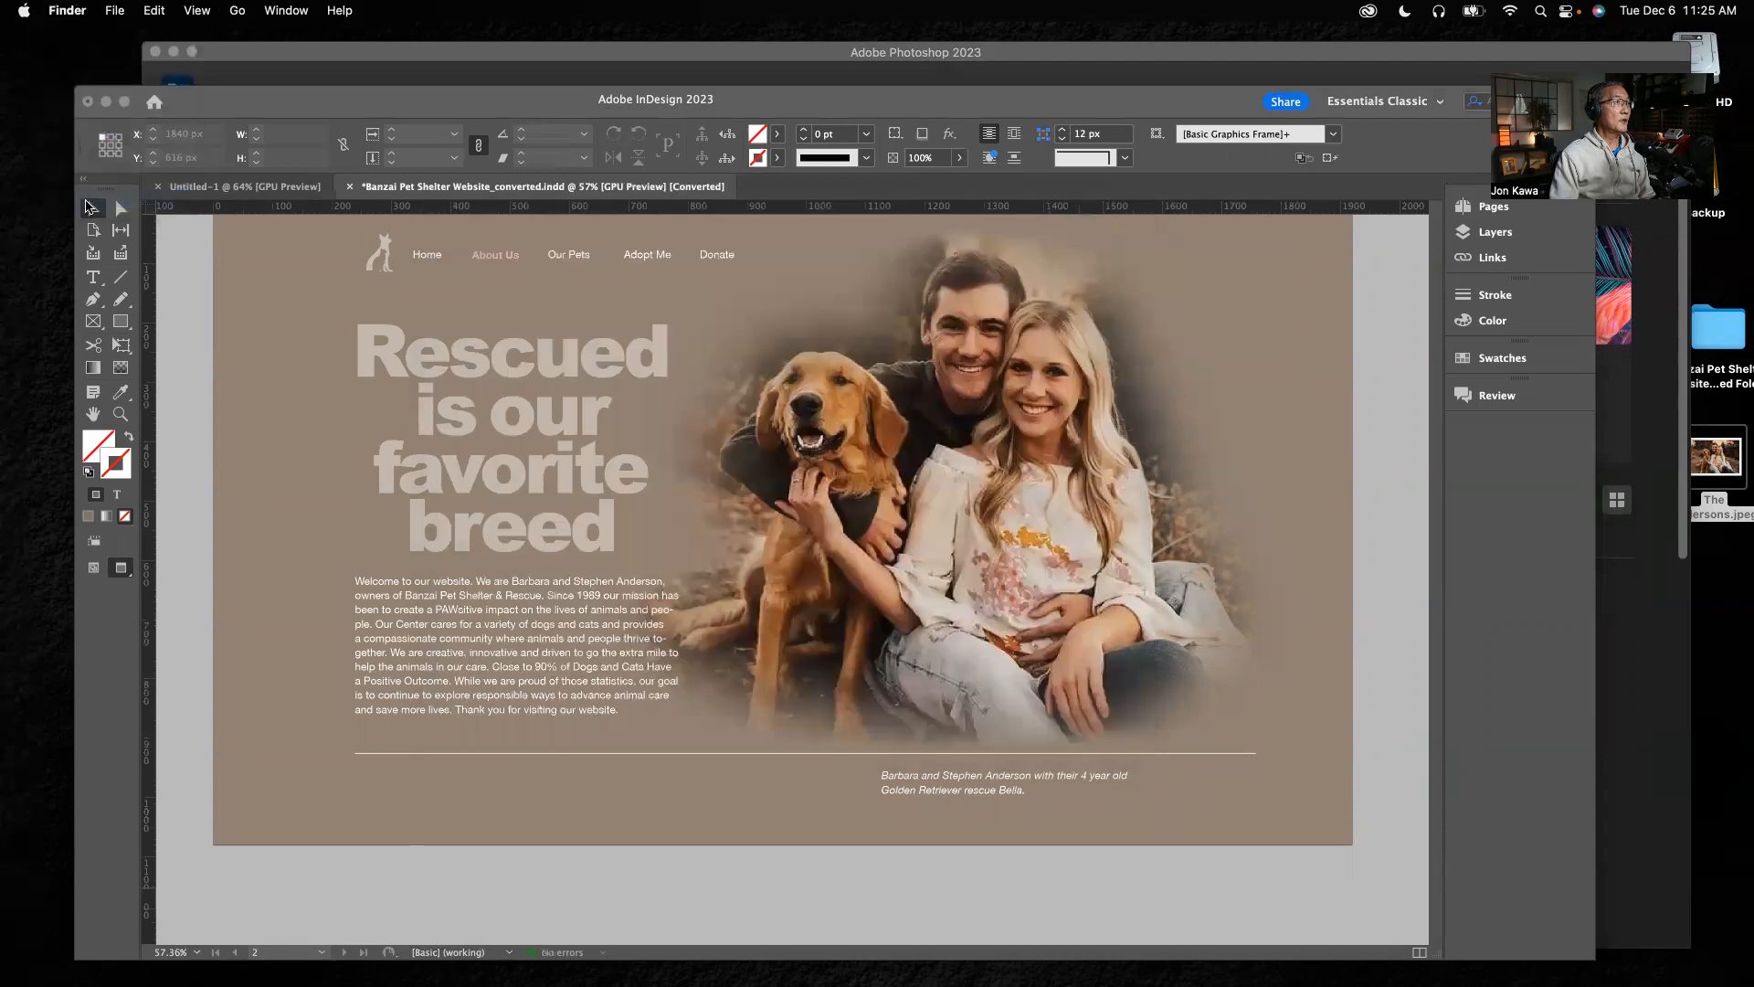
Switch to Photoshop, open the couple photo saved on the Desktop, and fit it to the screen
left_click(366, 61)
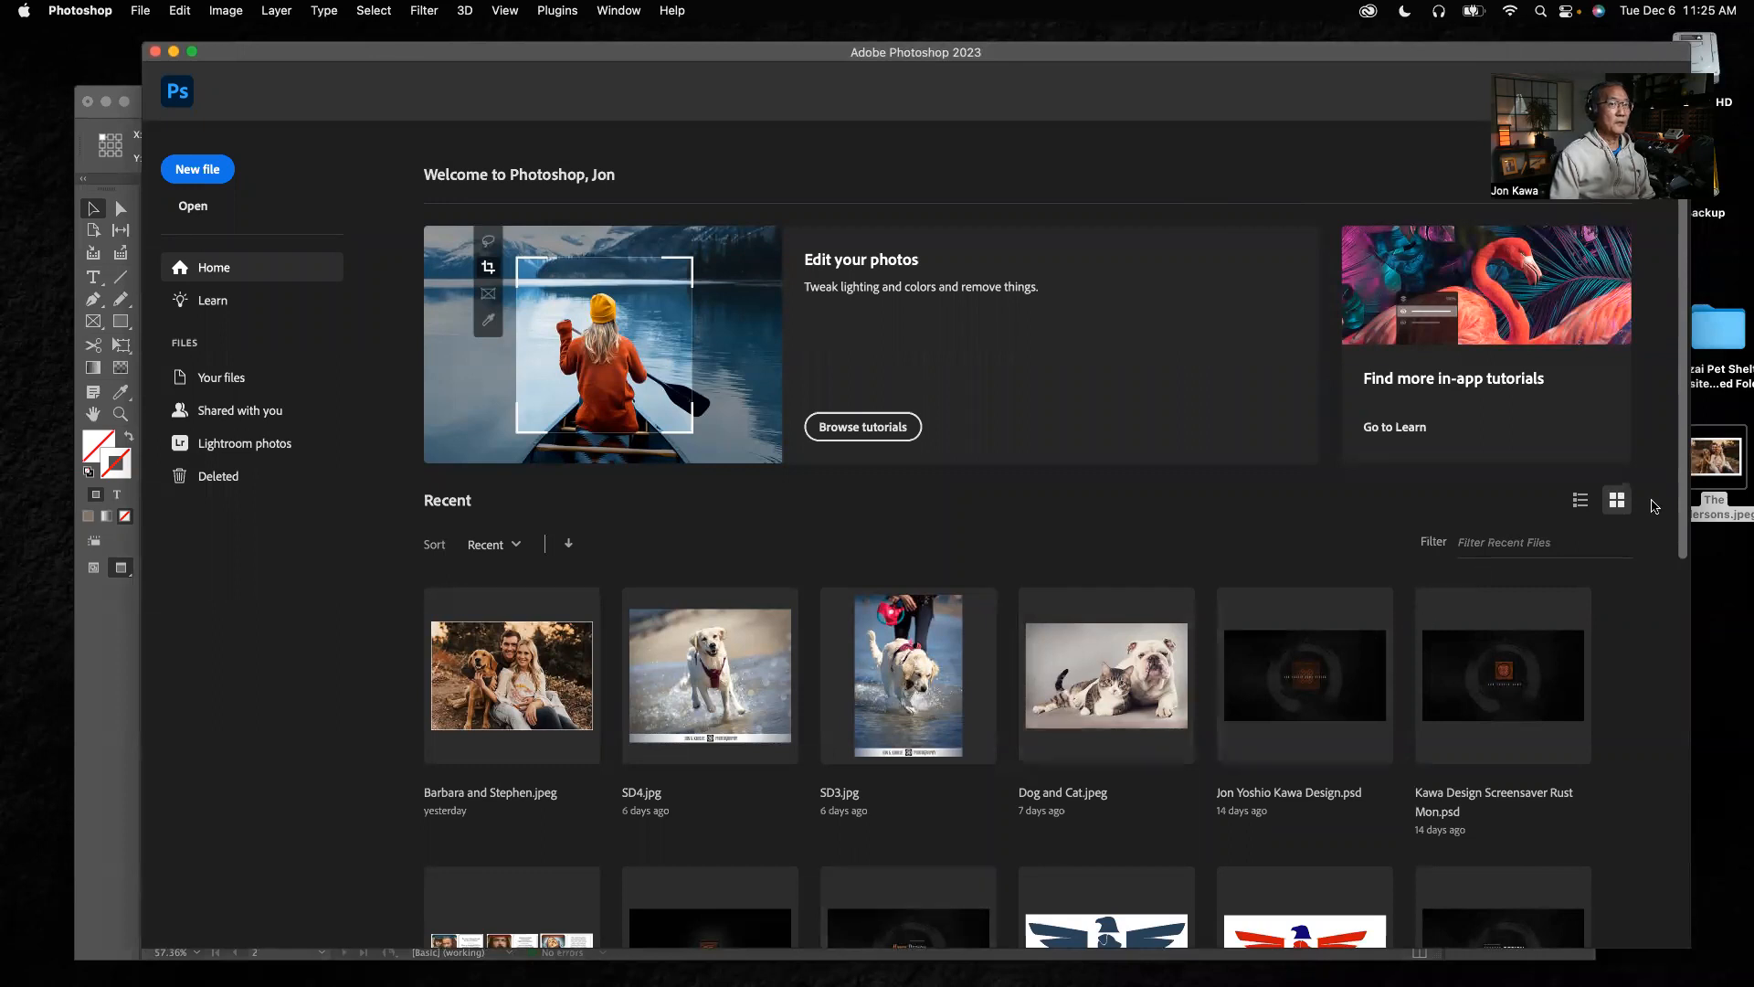
mouse_move(1084, 964)
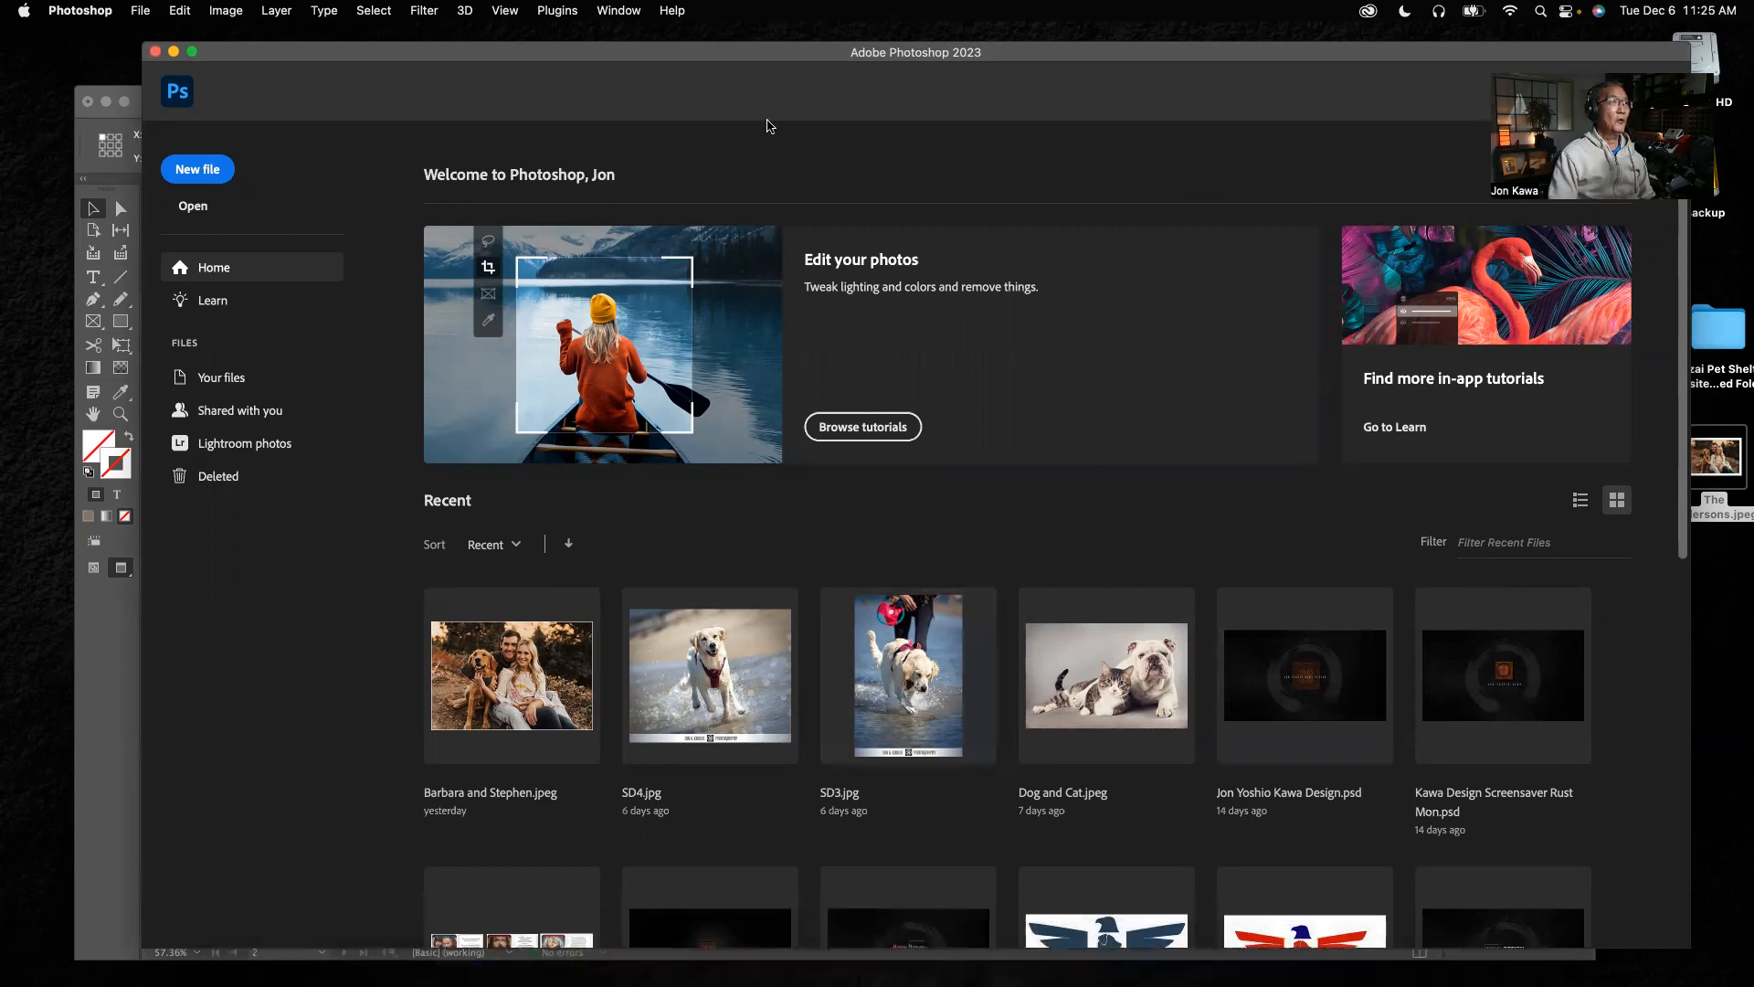
left_click(194, 169)
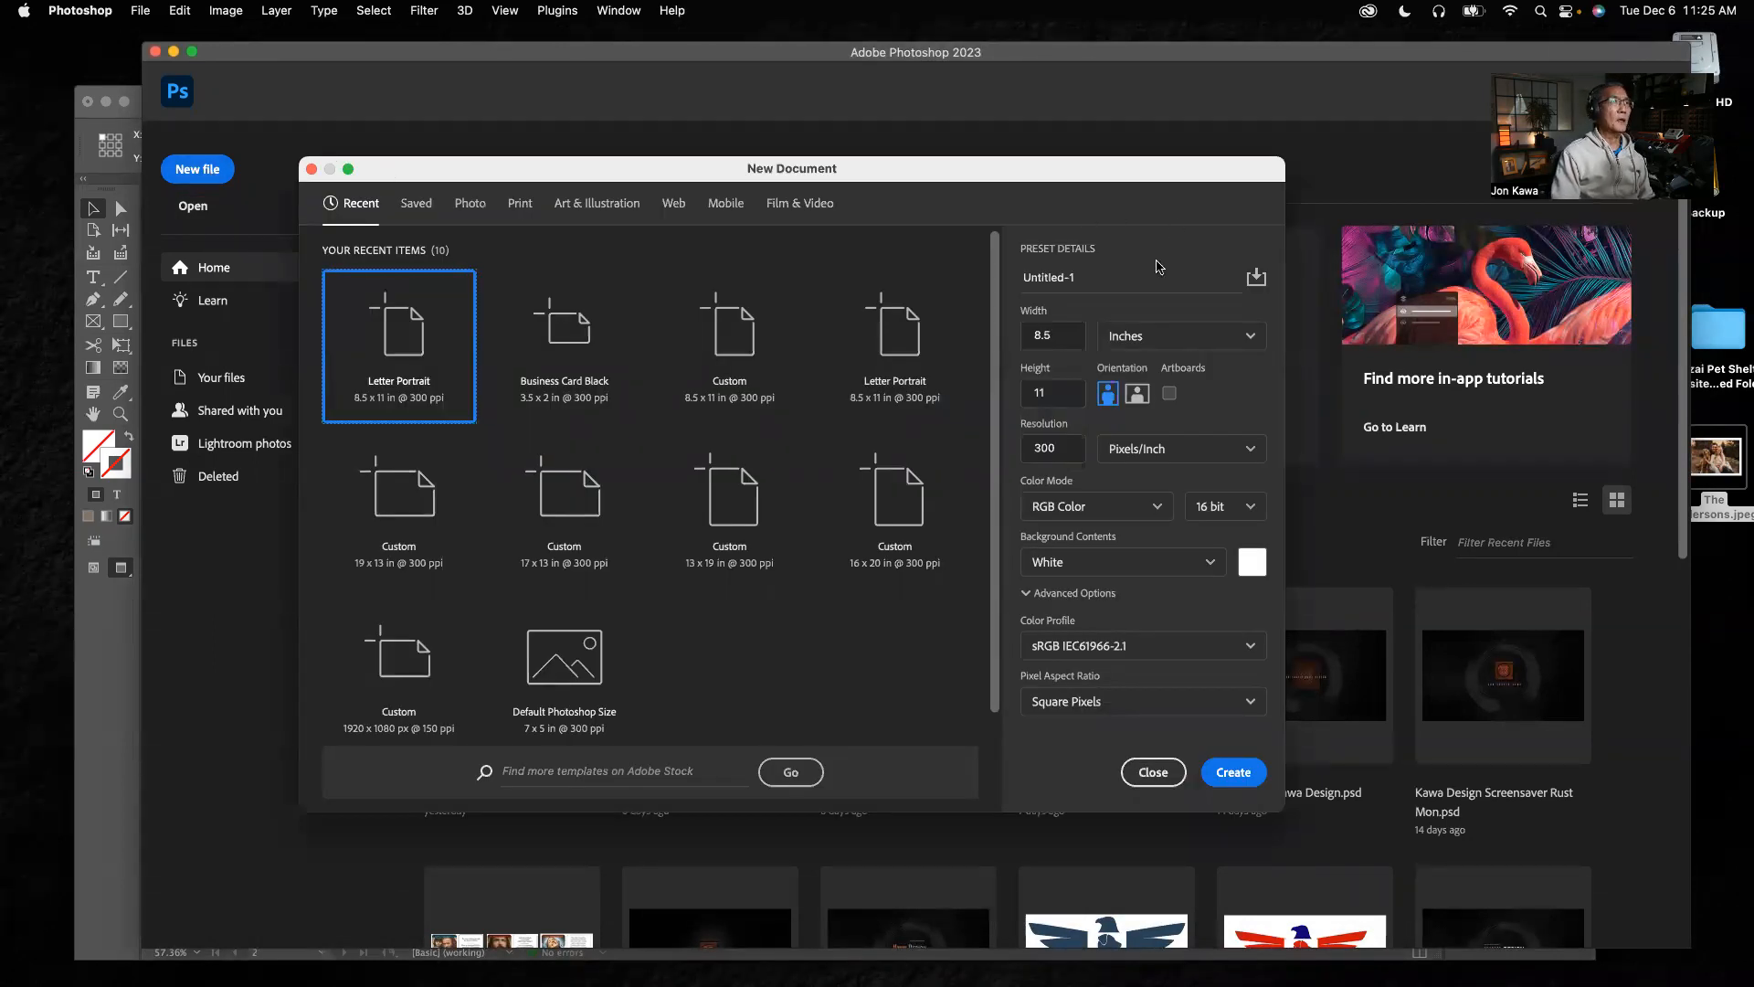
left_click(1153, 773)
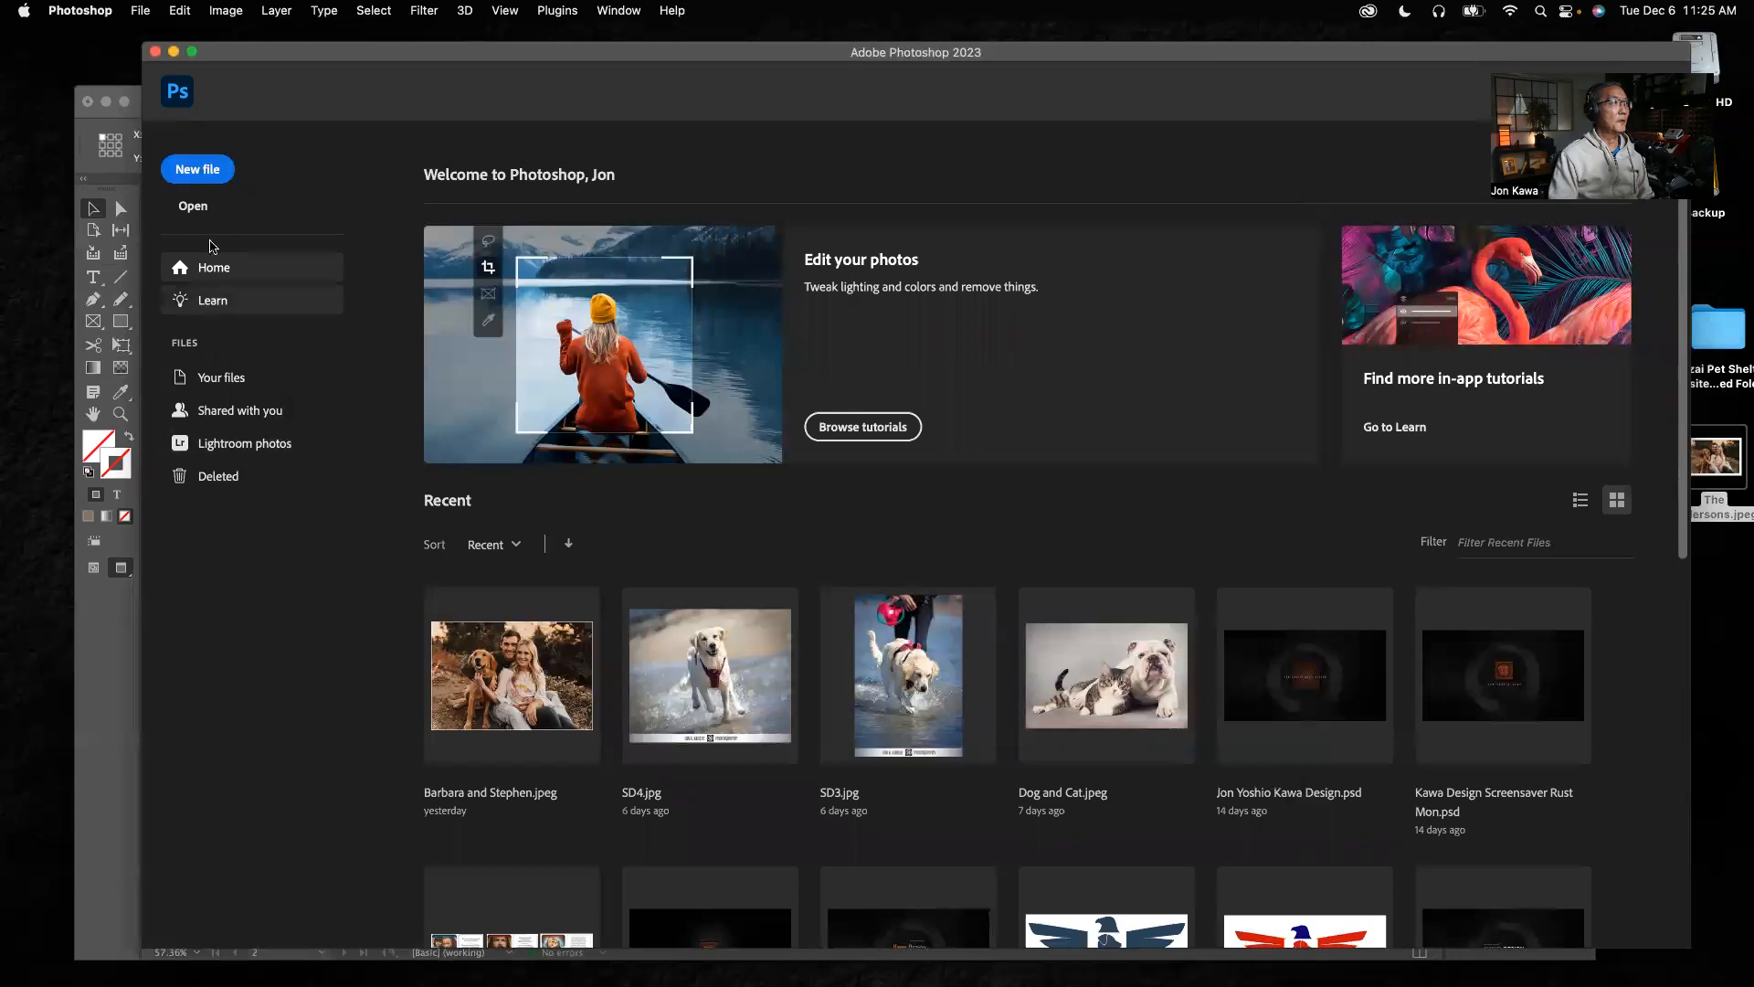
left_click(194, 205)
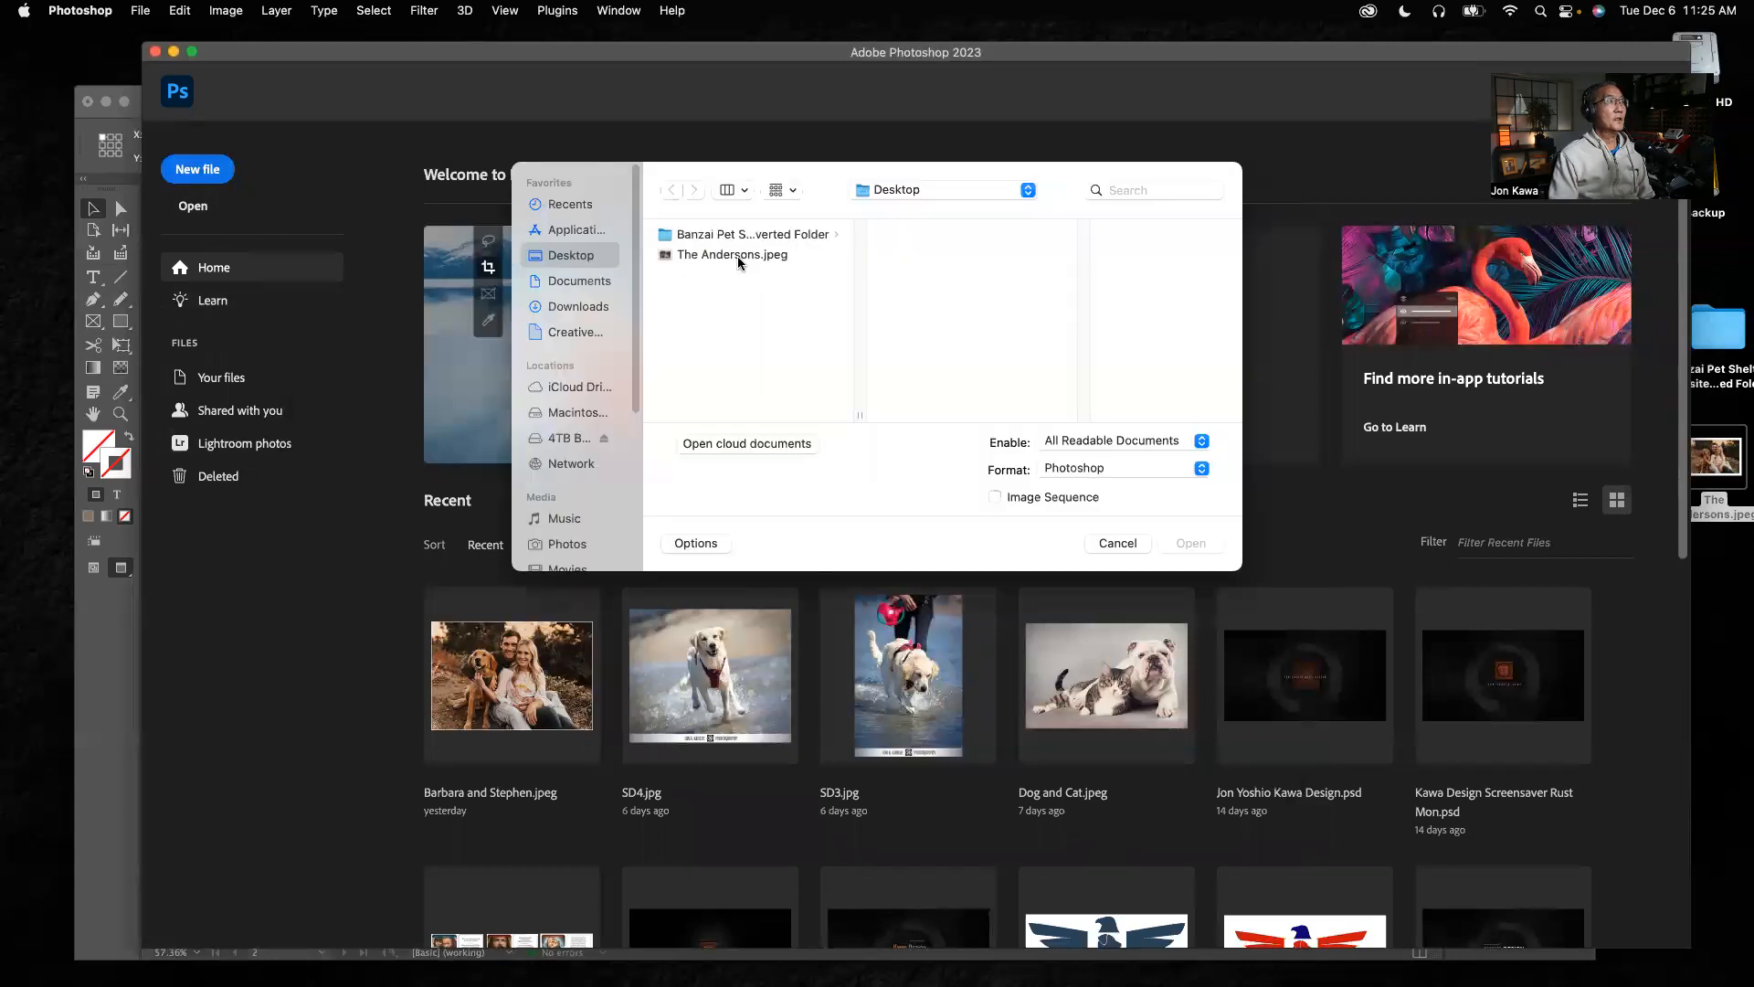
left_click(764, 256)
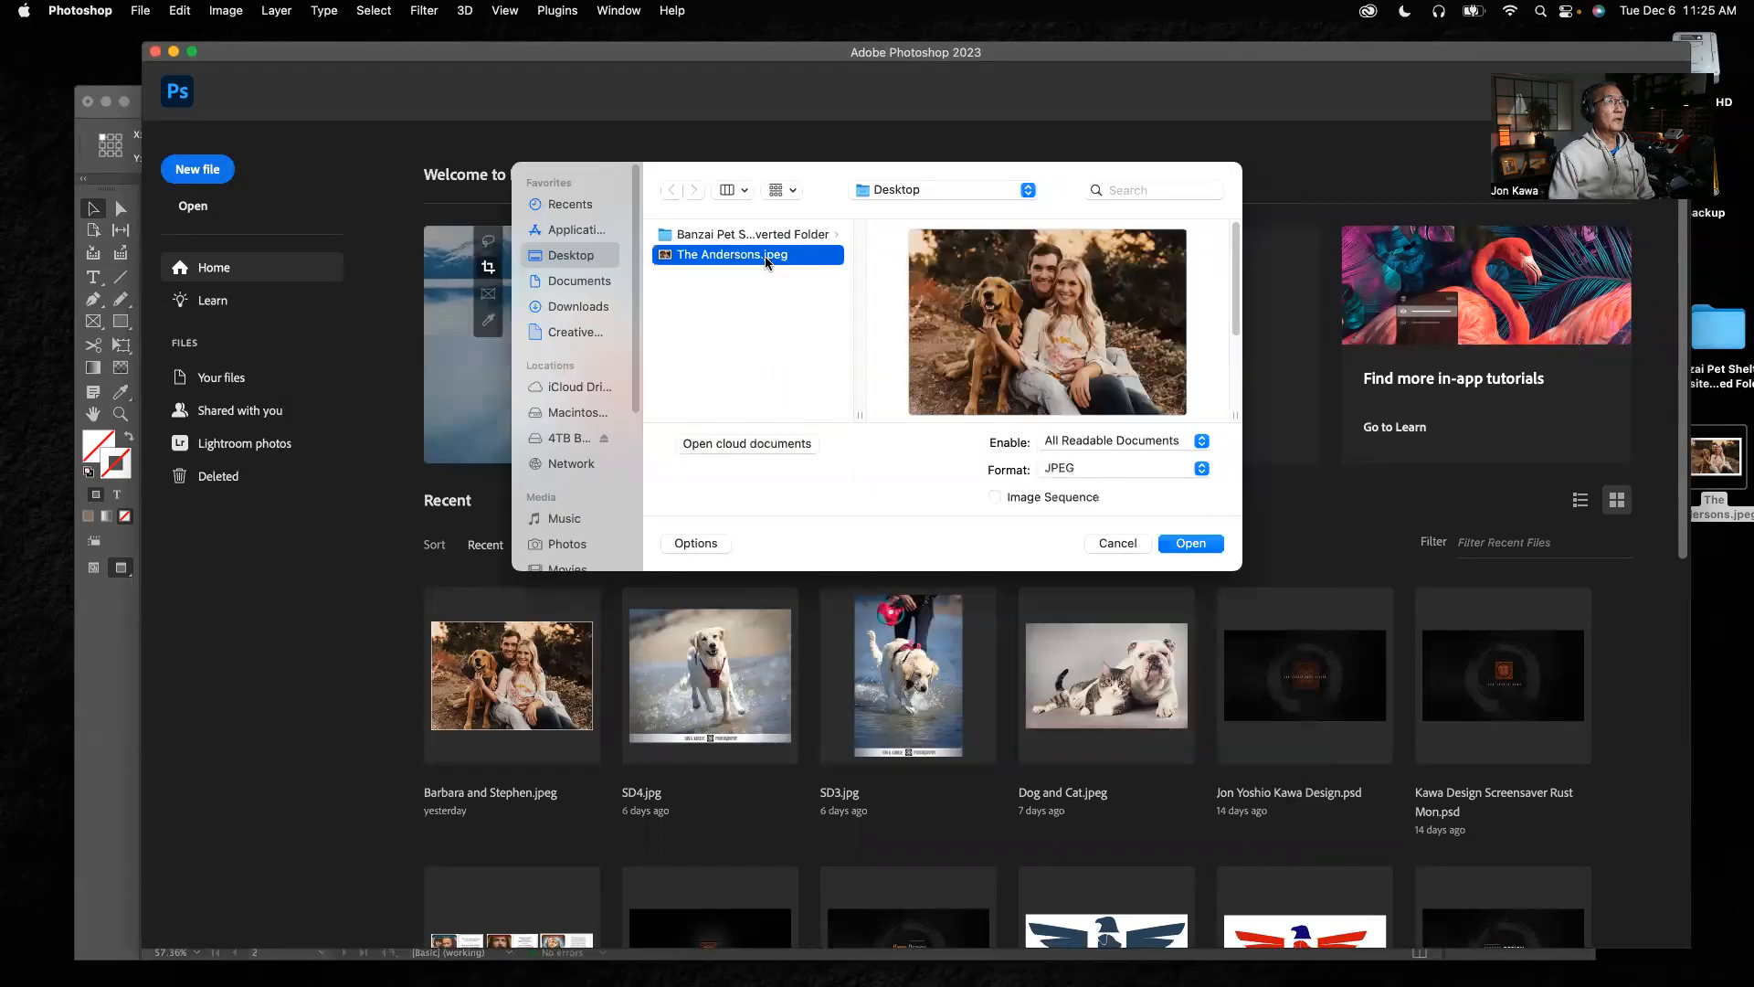
left_click(1191, 544)
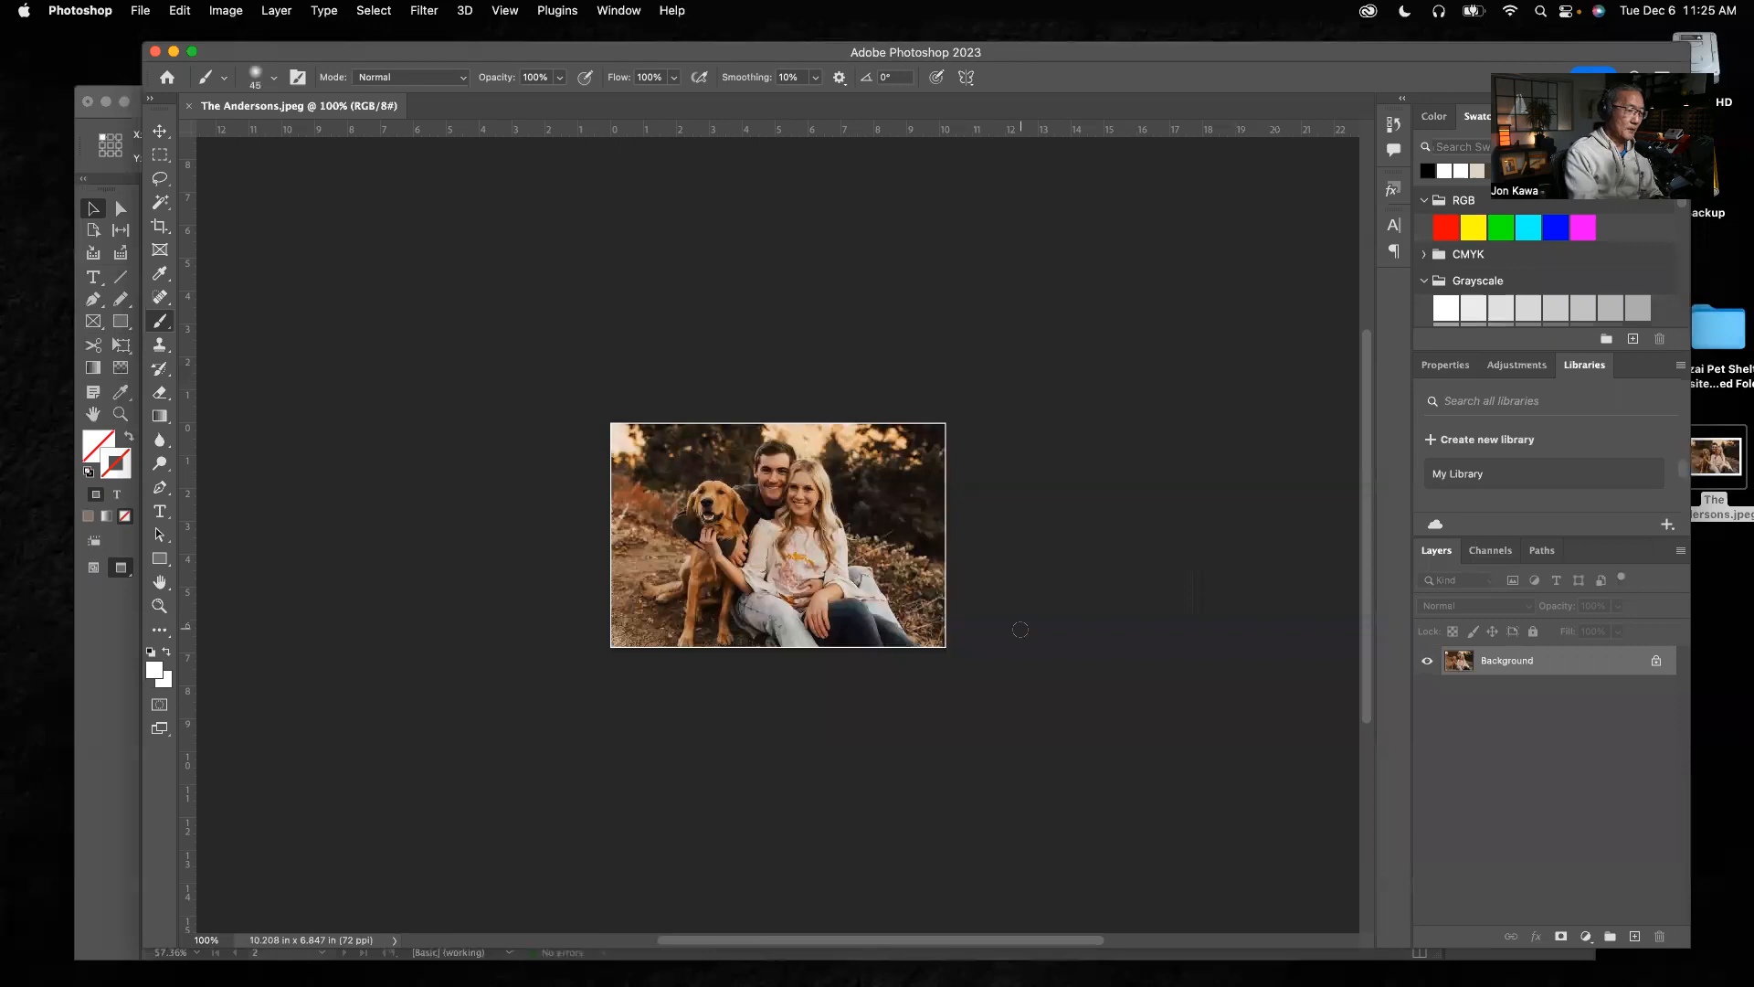
key("super+0")
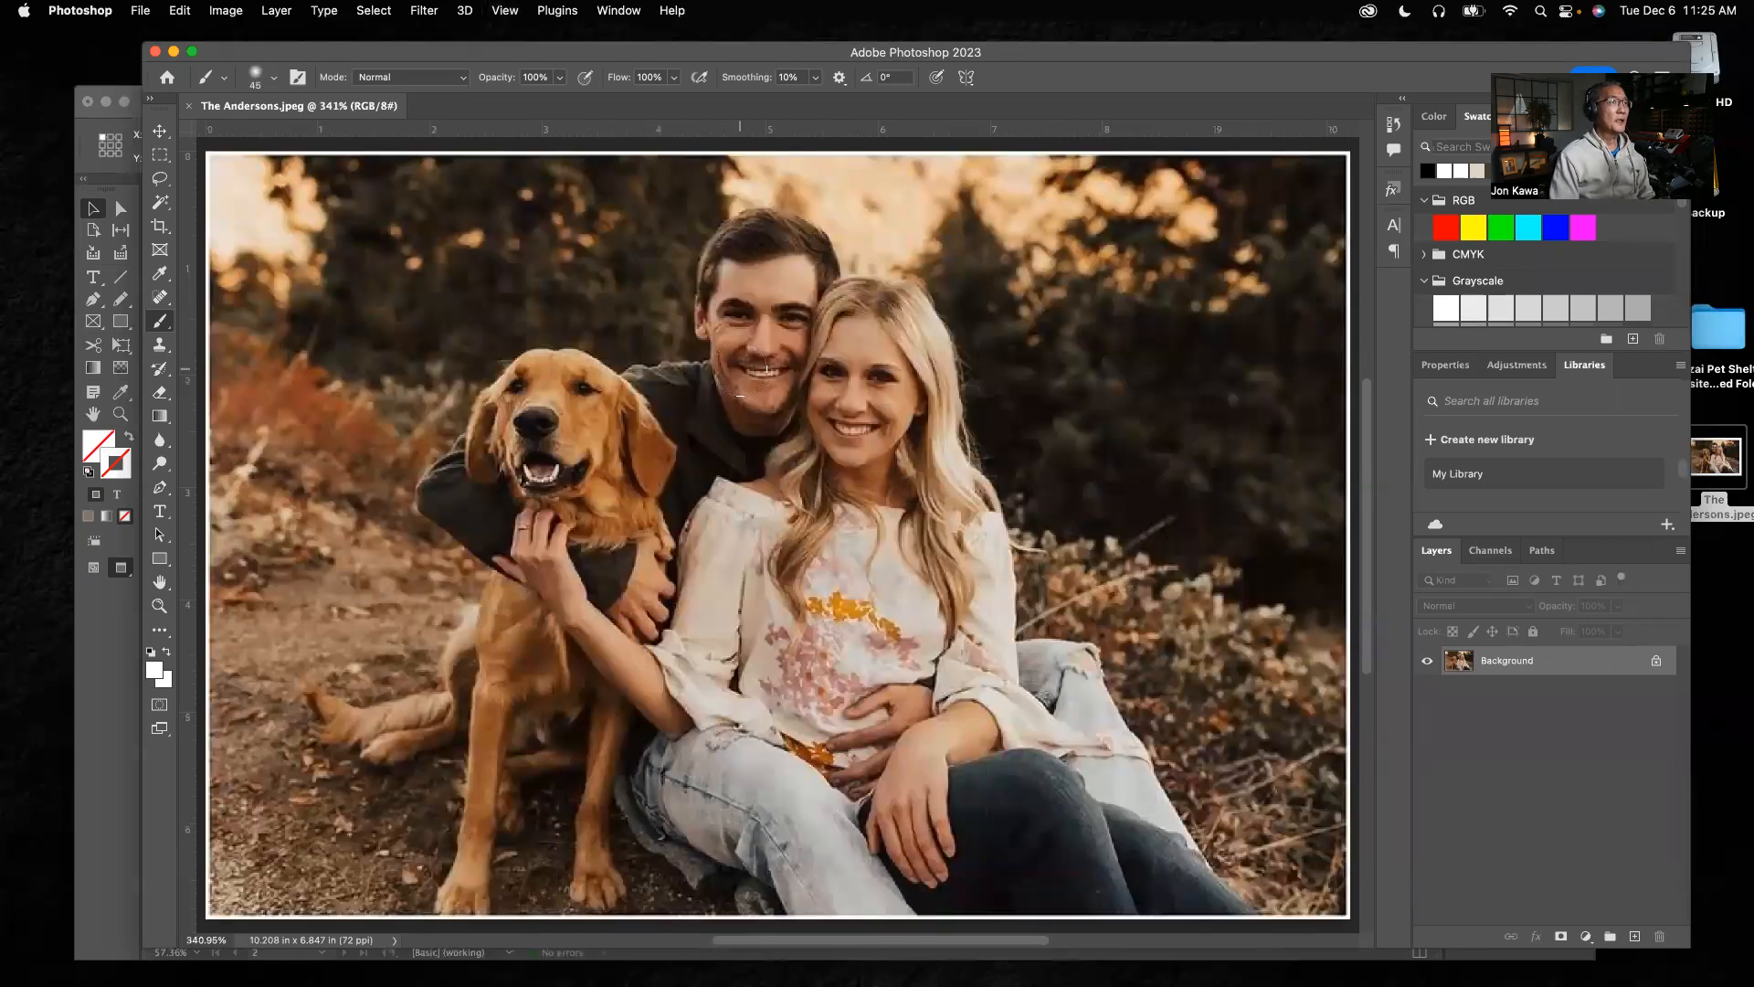
Convert the photo's locked Background into a regular layer with the default settings
left_click(160, 131)
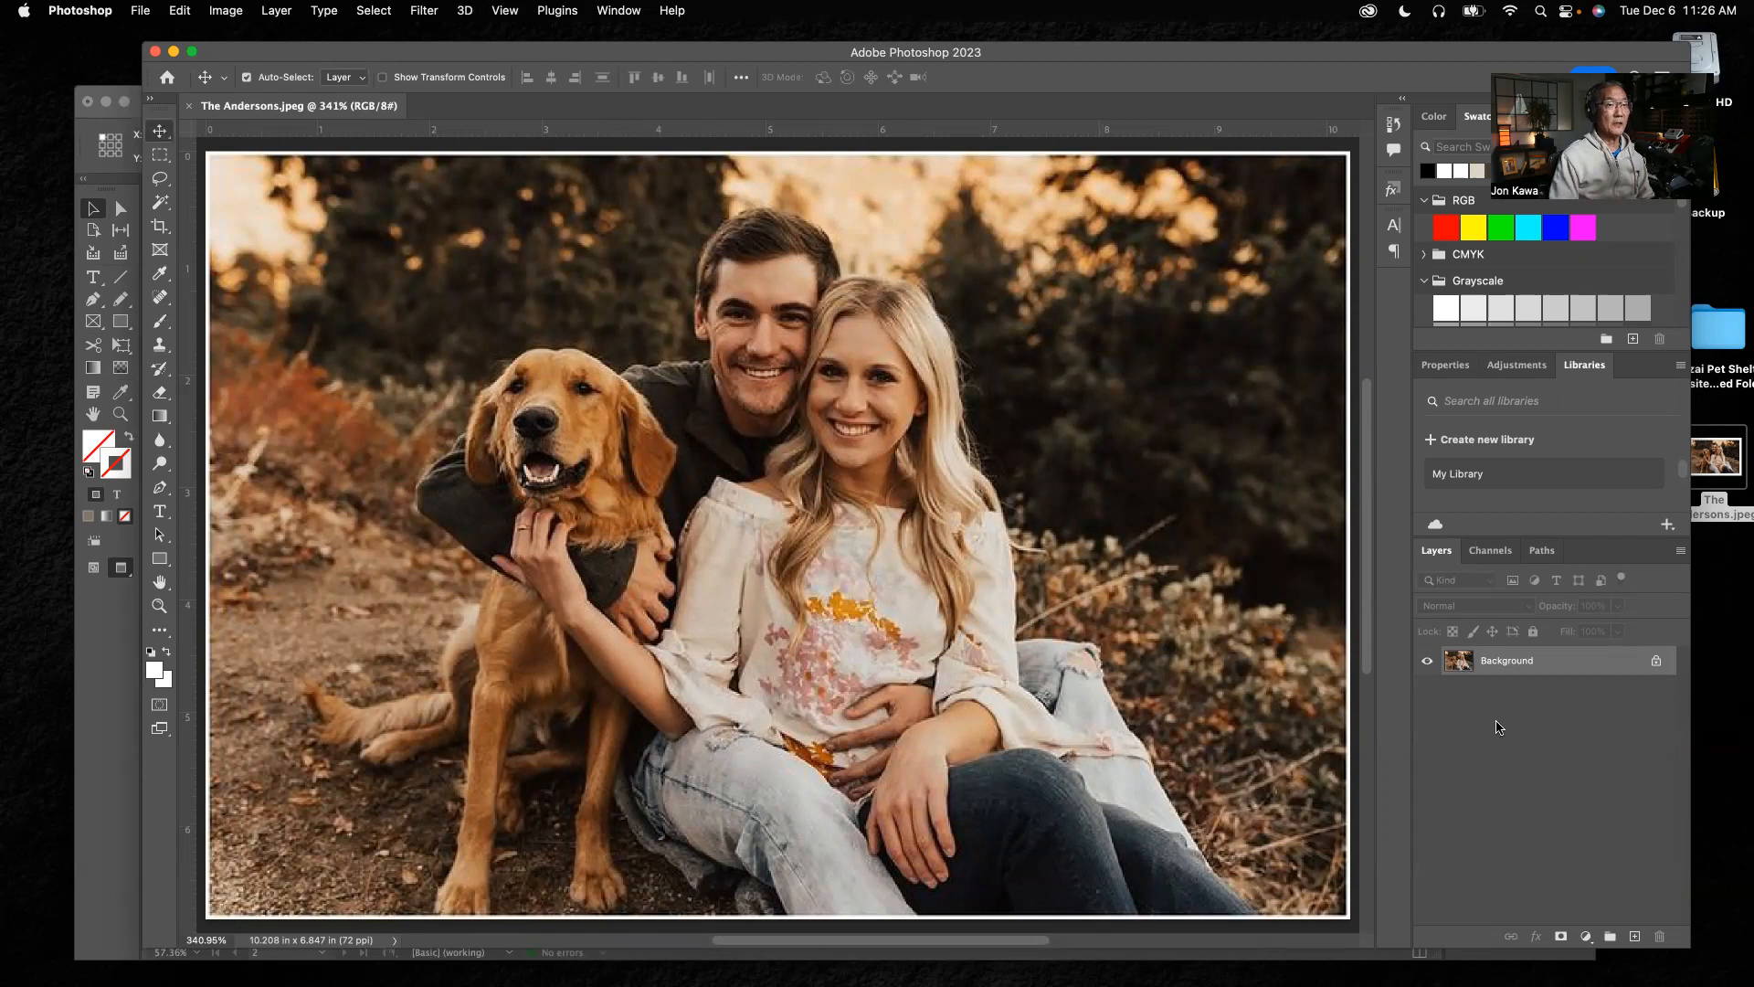
double_click(1490, 667)
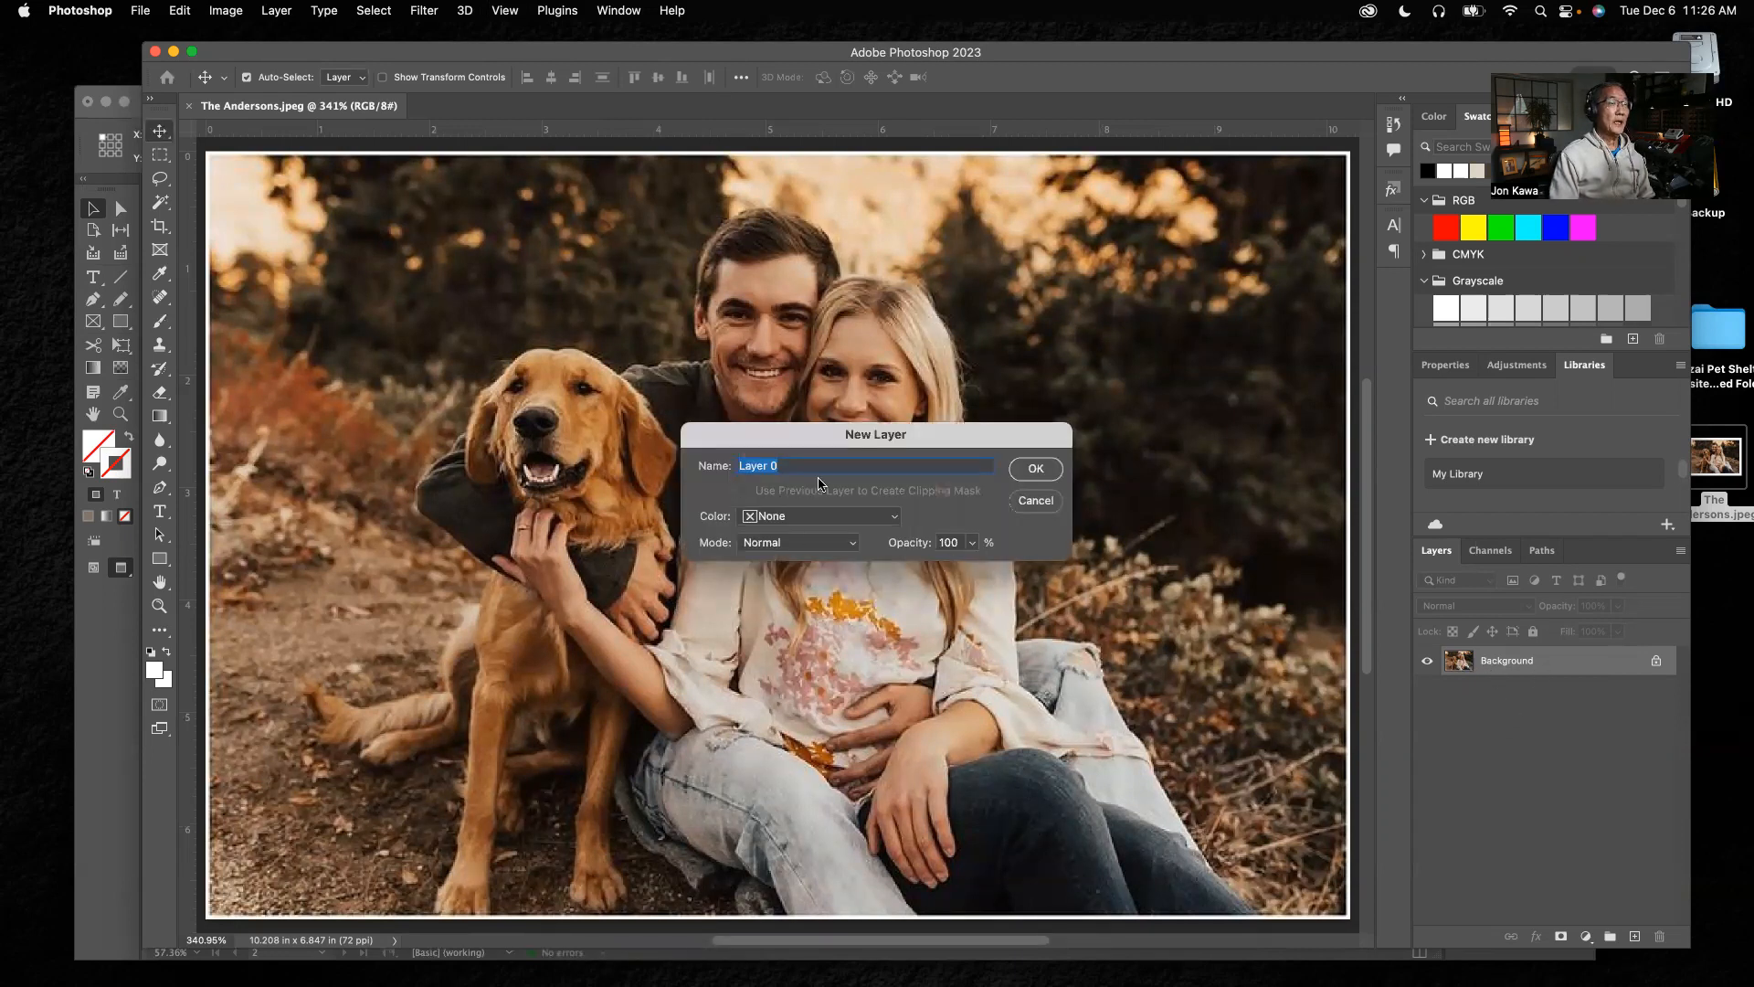
left_click(1036, 469)
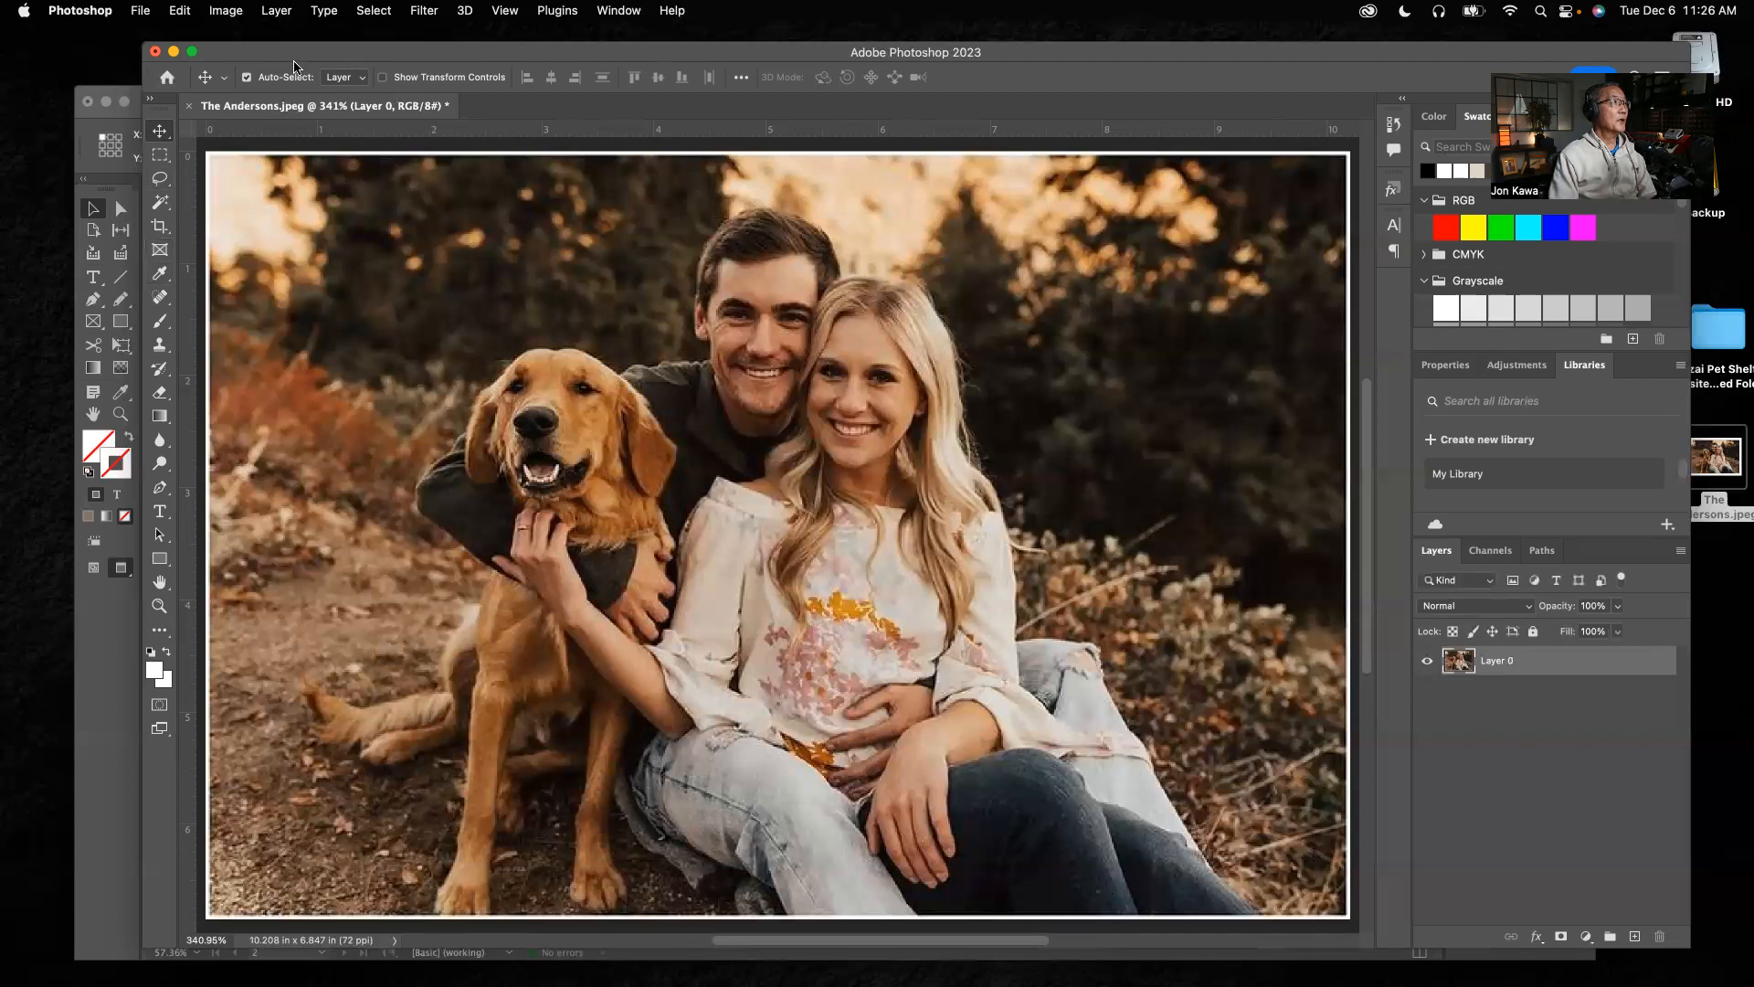
Minimize the InDesign window and reposition the Photoshop window to clear the workspace around the photo
left_click(108, 103)
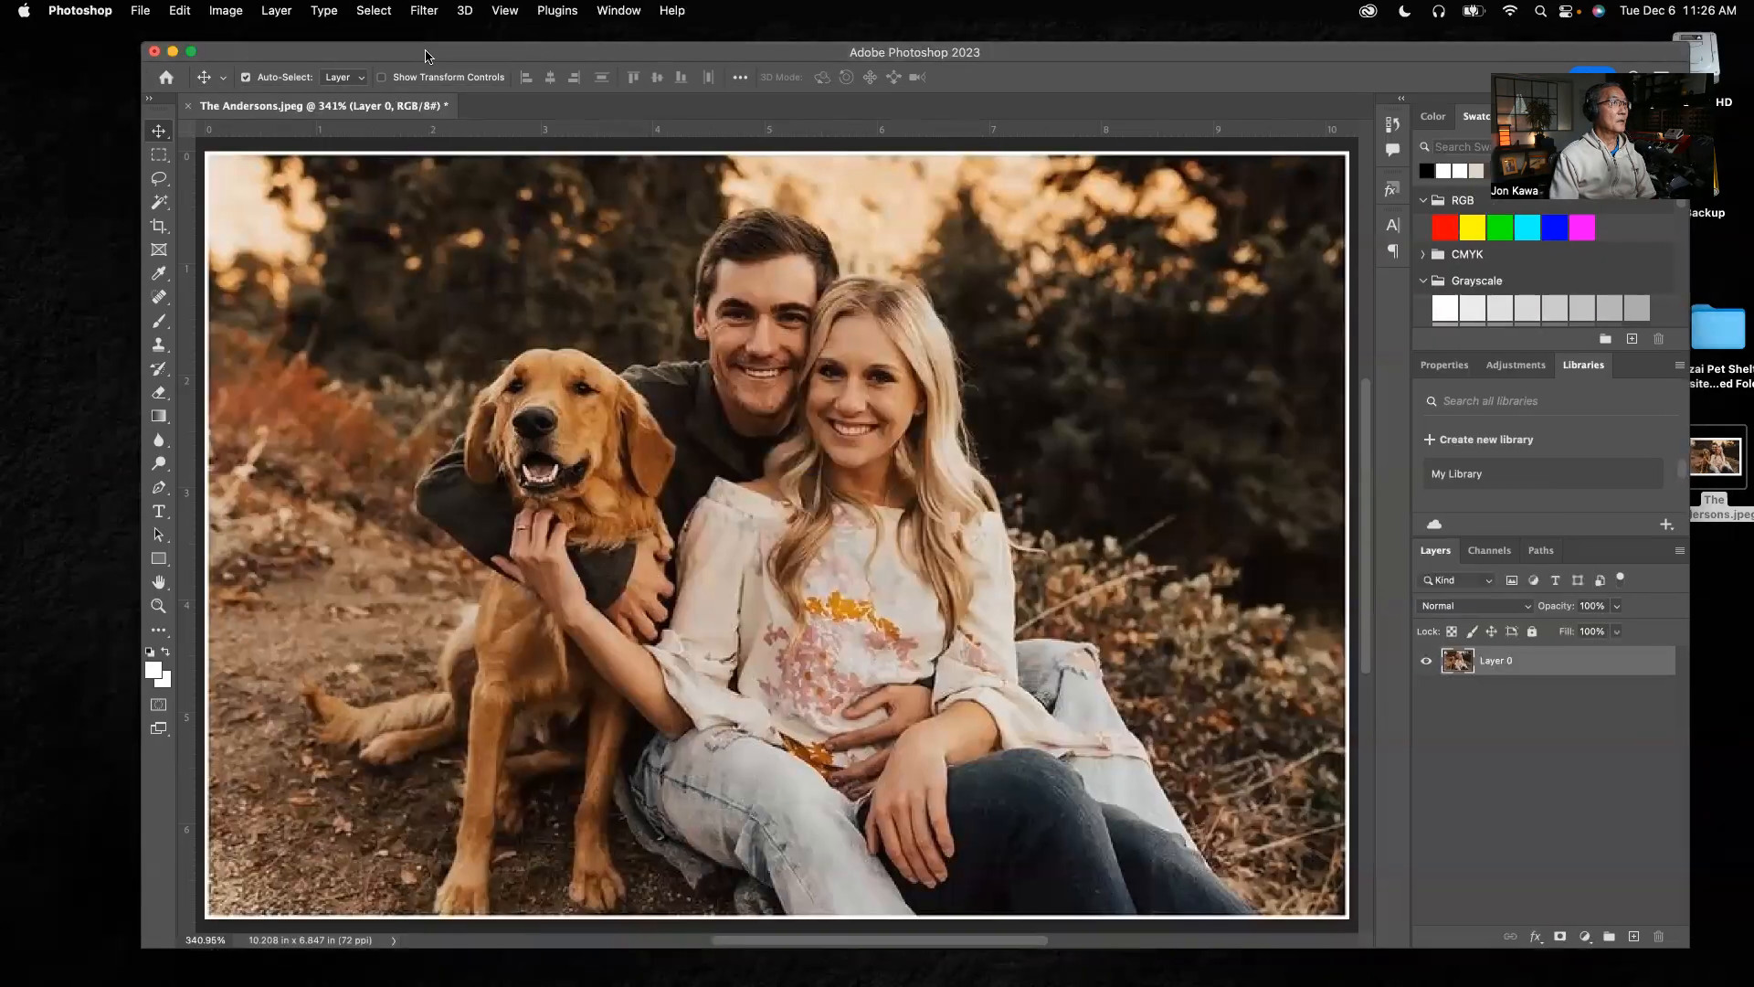
left_click_drag(425, 52, 366, 78)
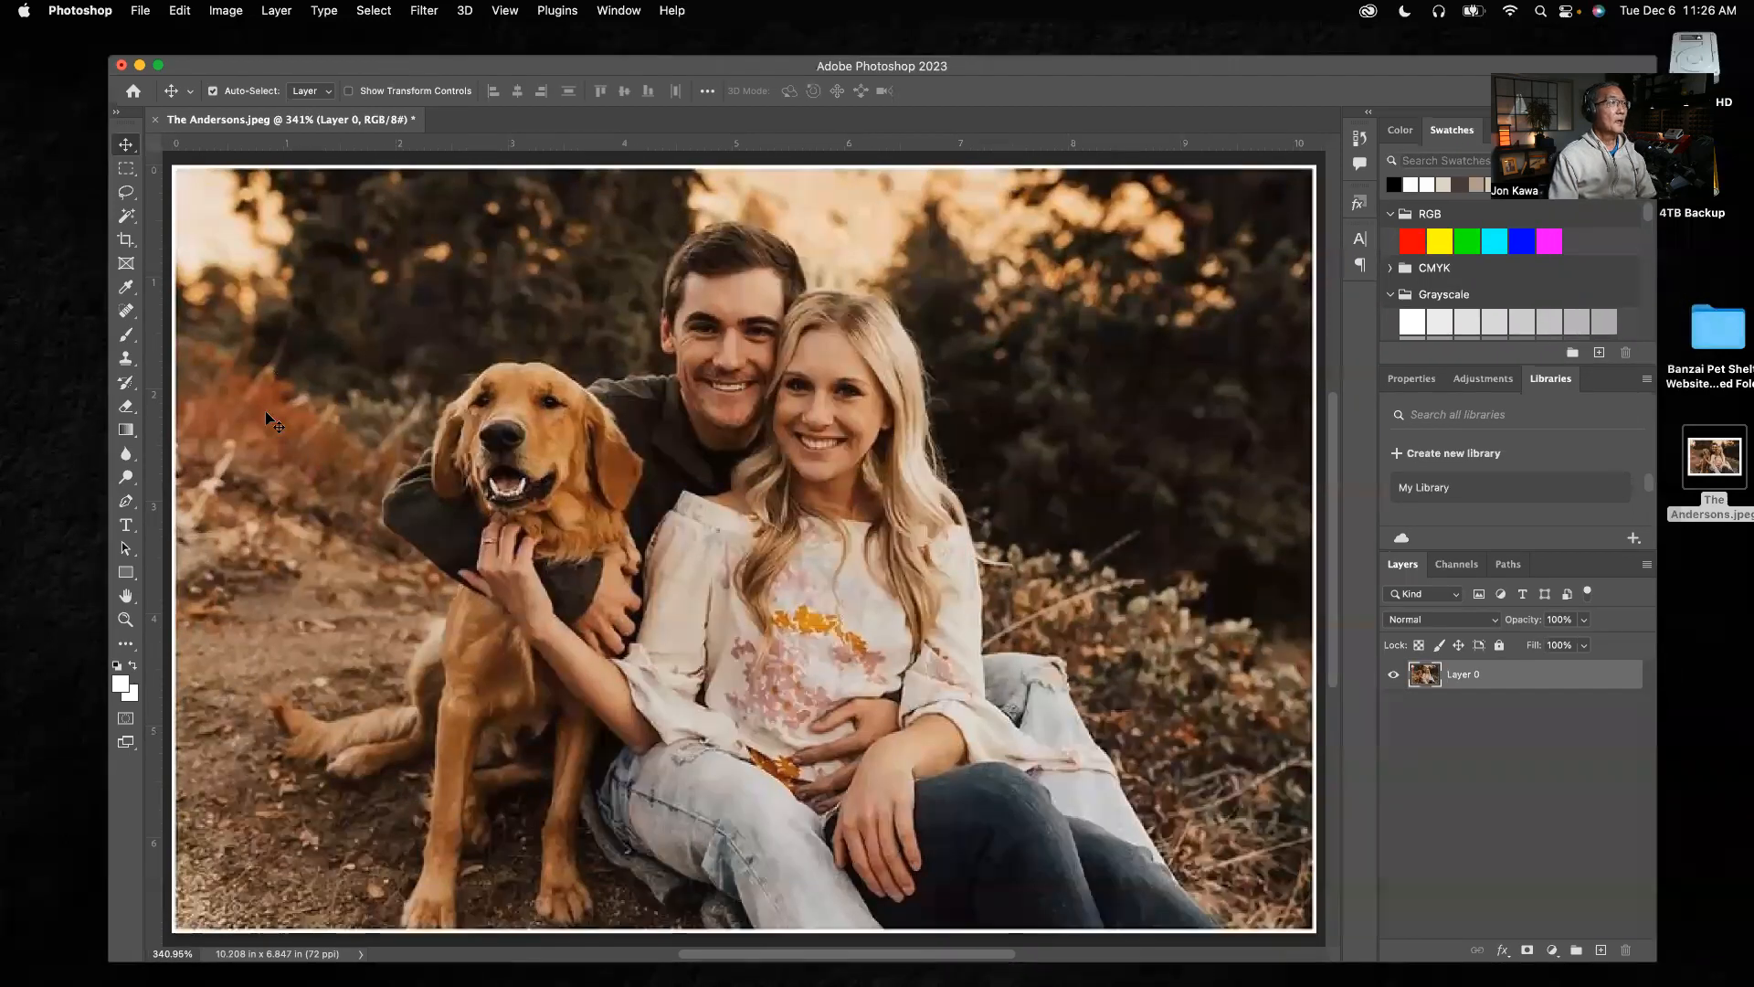
Draw a loose freehand Lasso selection around the couple and their dog, closing the outline above the man's head
left_click(126, 193)
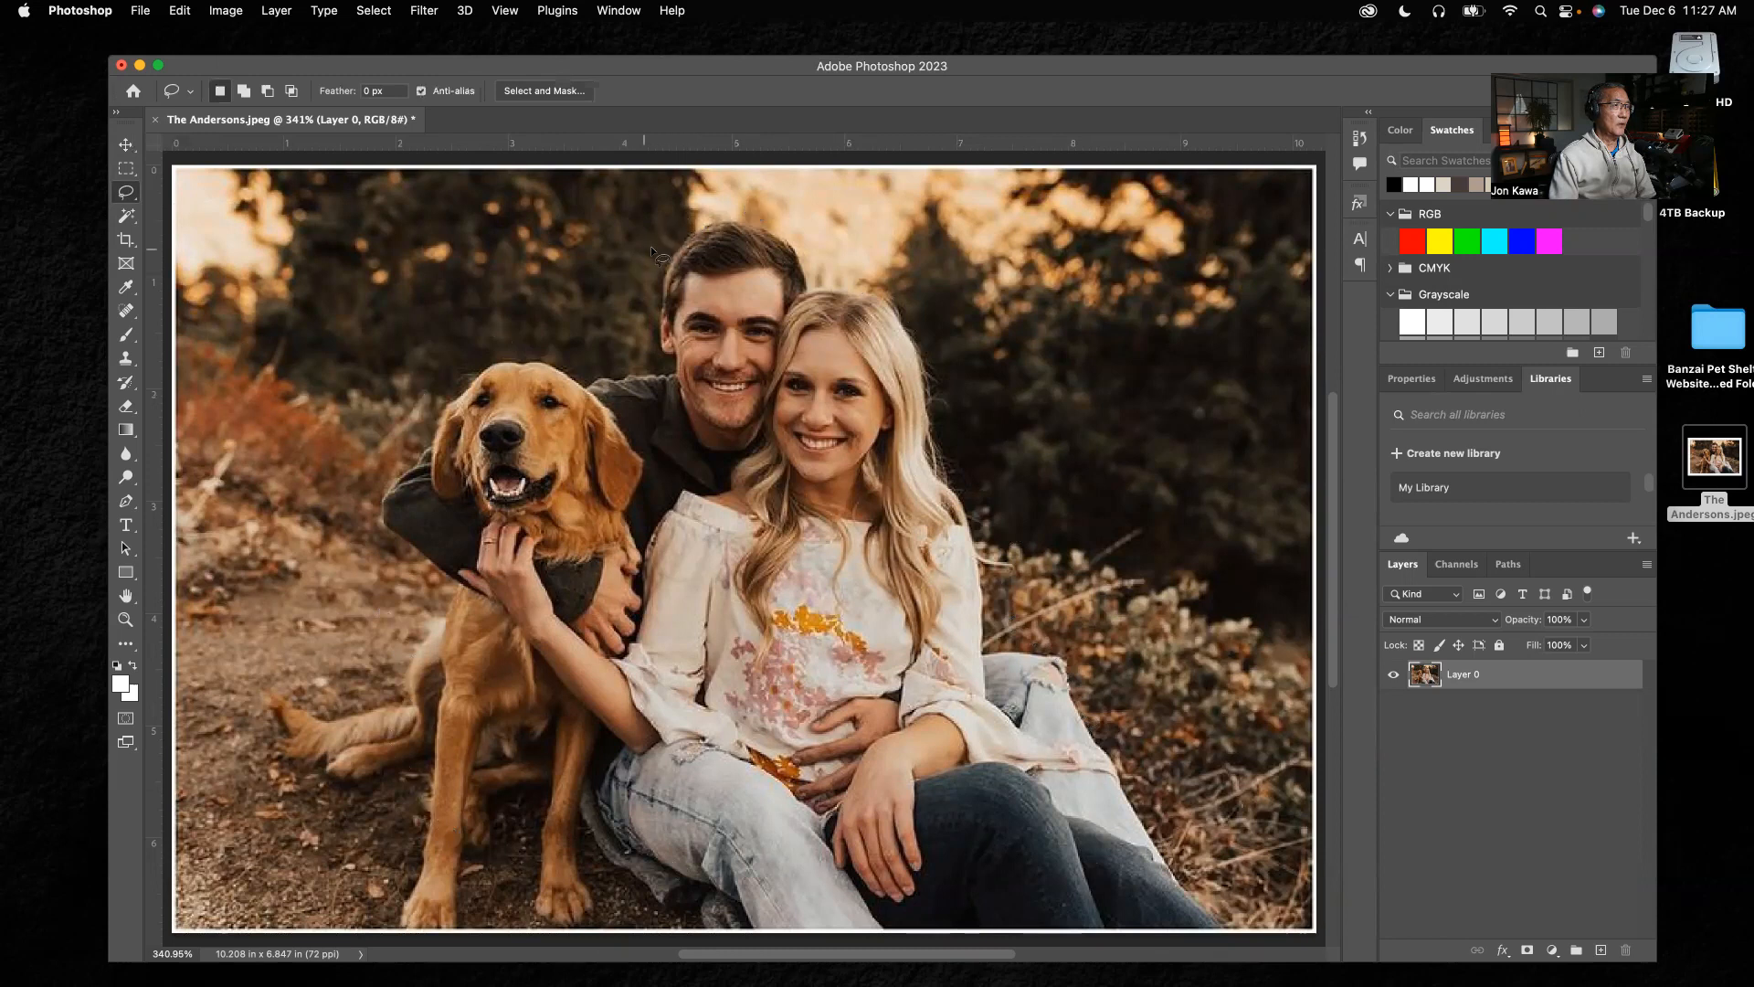
scroll(652, 248, "up", 4)
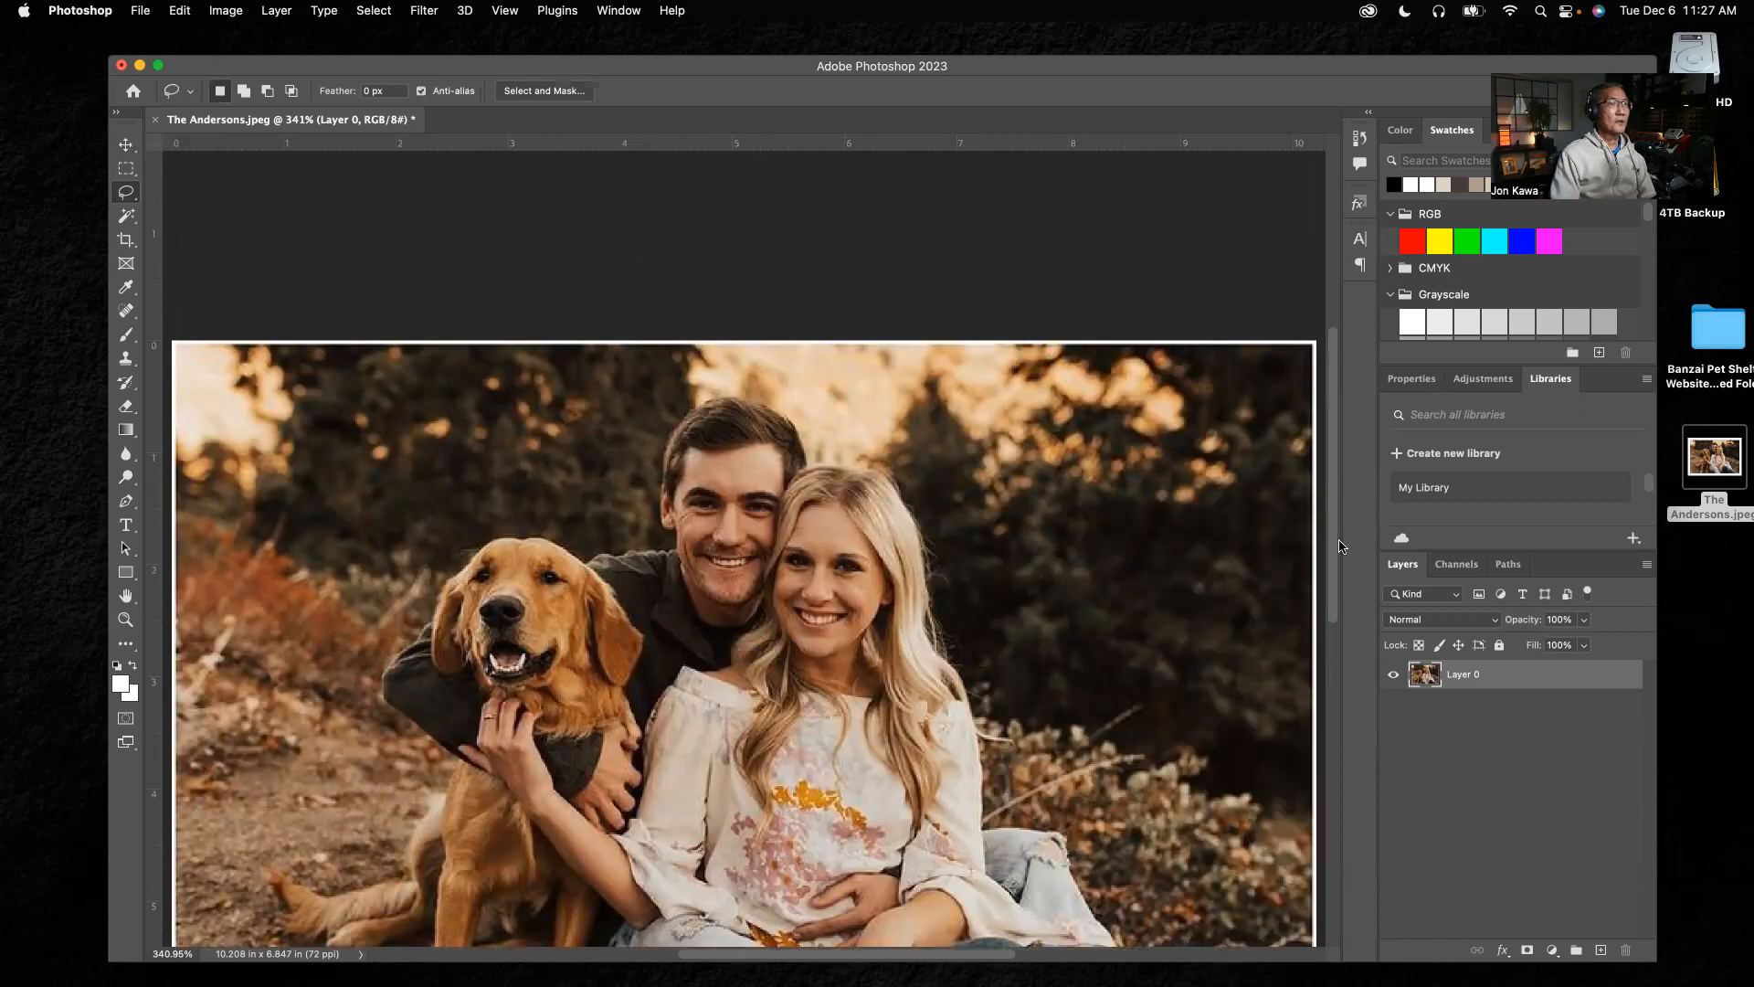
scroll(1341, 658, "down", 6)
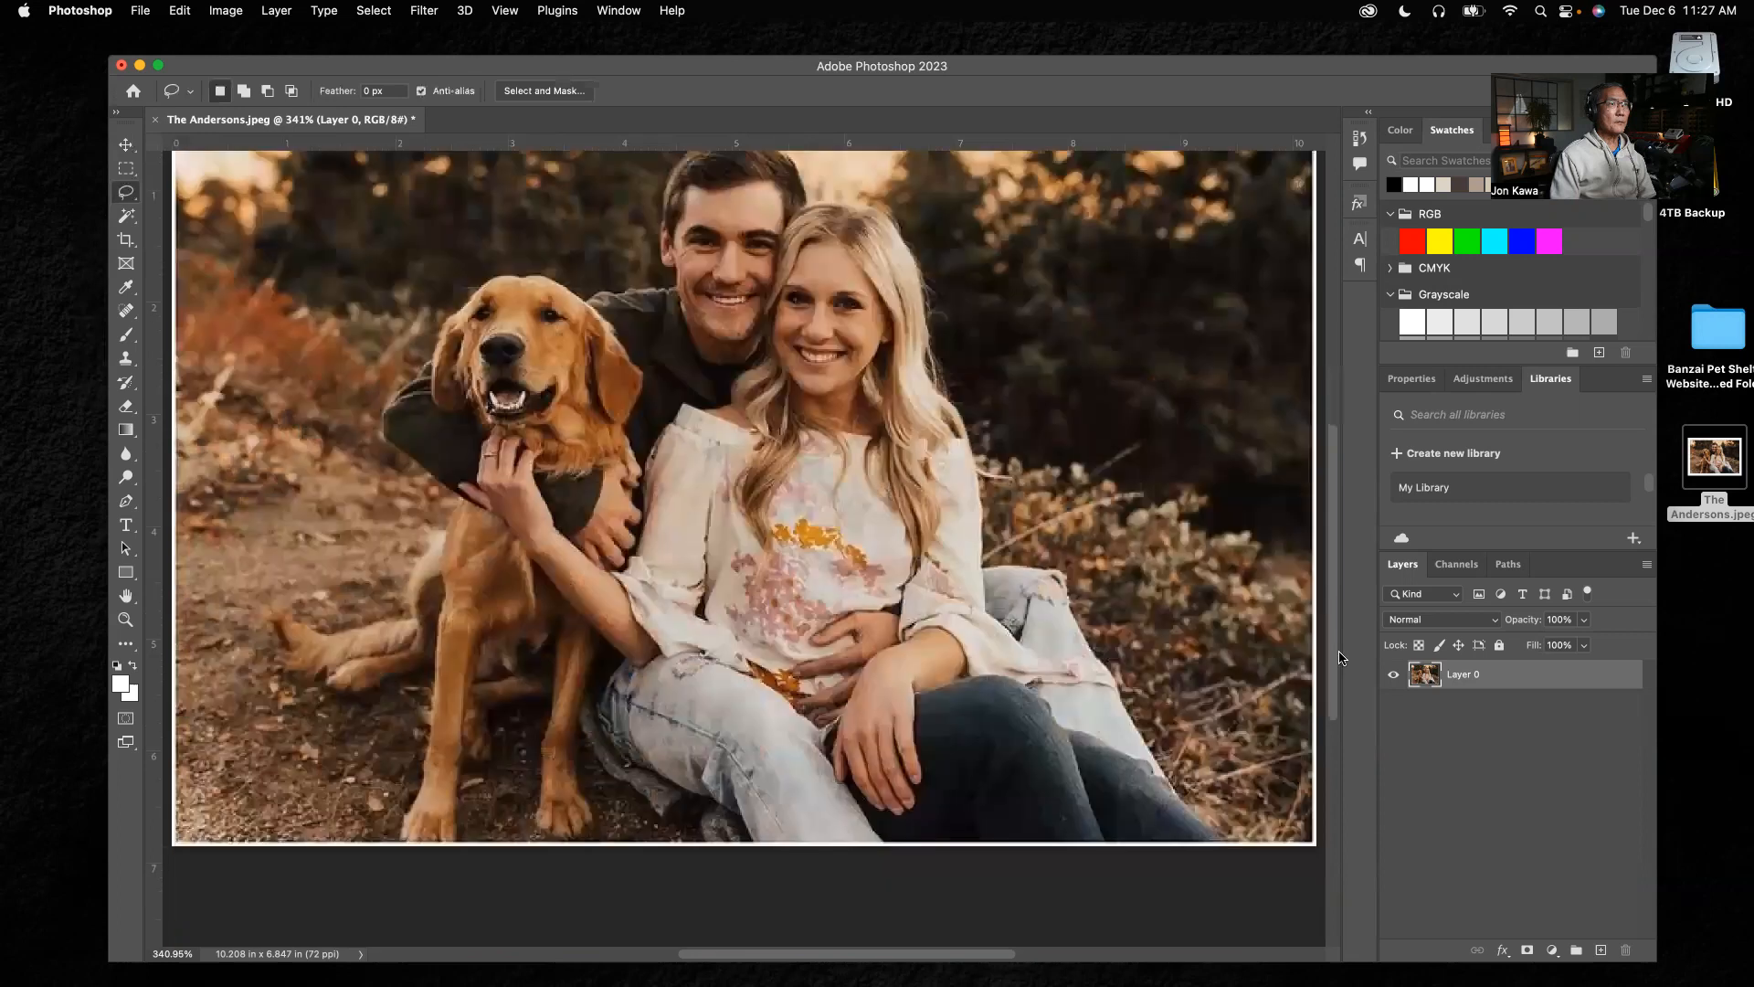
scroll(1051, 503, "up", 2)
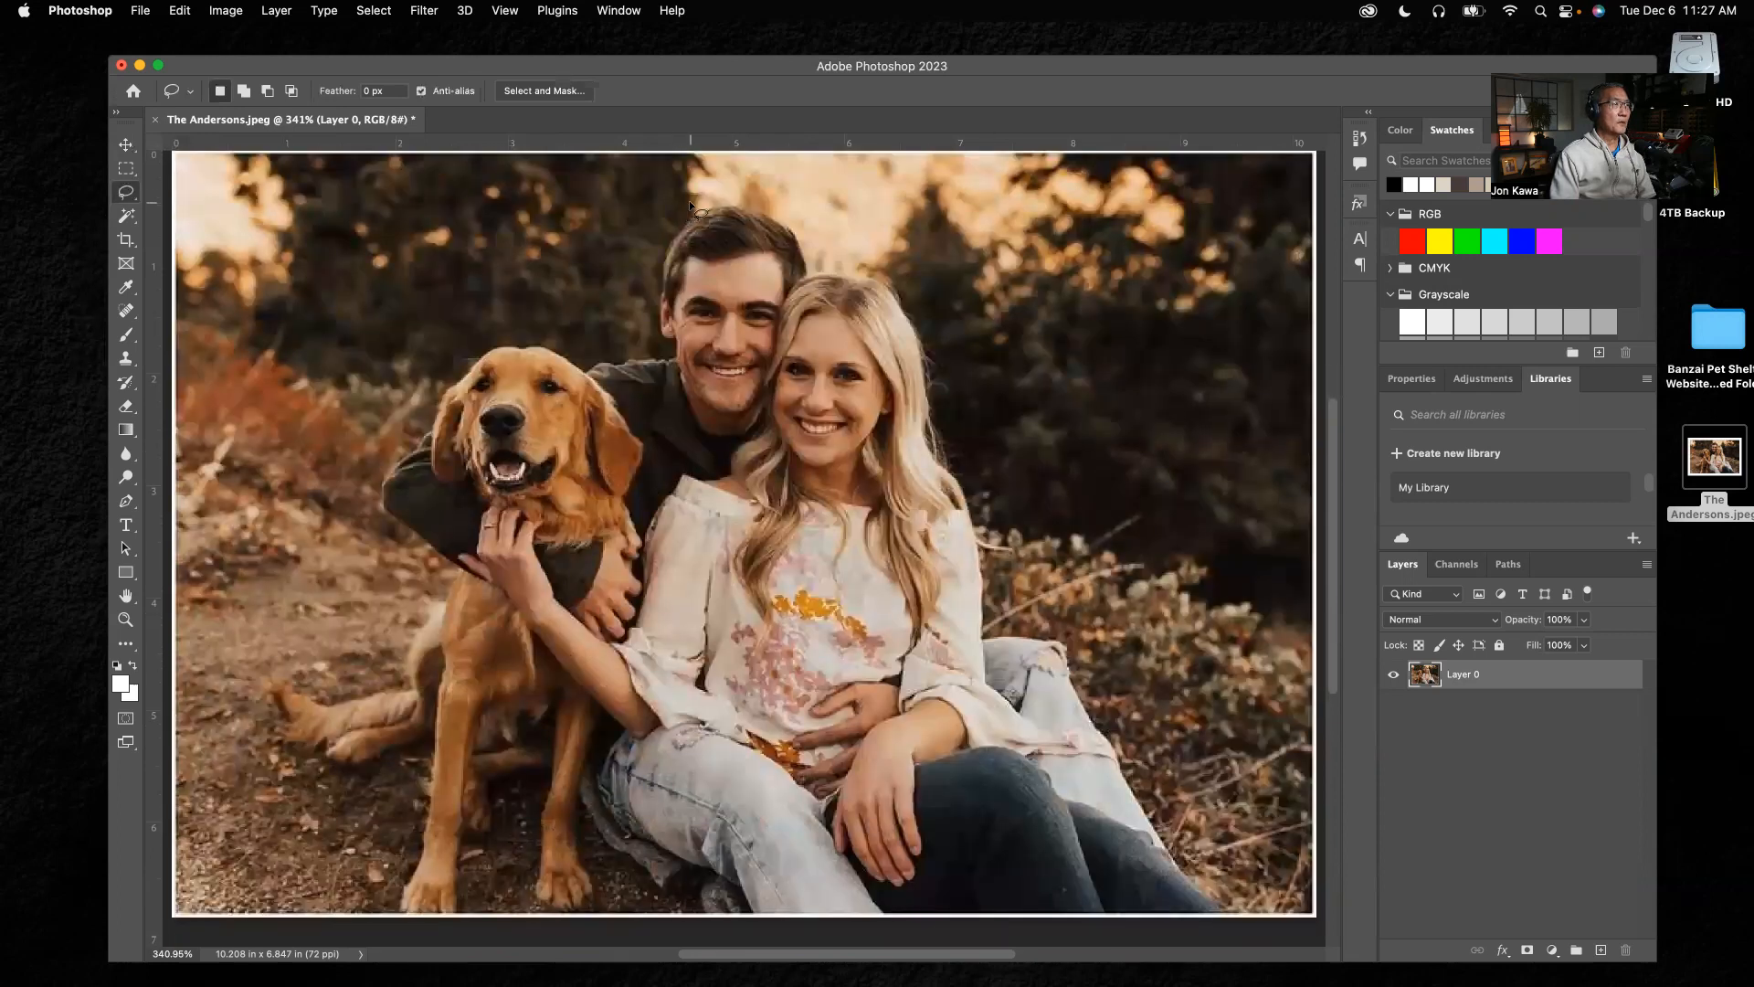
mouse_move(678, 201)
left_mouse_down()
mouse_move(614, 324)
mouse_move(442, 349)
mouse_move(346, 467)
mouse_move(396, 571)
mouse_move(338, 765)
mouse_move(384, 802)
mouse_move(651, 856)
mouse_move(774, 840)
mouse_move(874, 864)
mouse_move(1135, 809)
mouse_move(1145, 758)
mouse_move(1078, 623)
mouse_move(1015, 591)
mouse_move(936, 310)
mouse_move(900, 273)
left_mouse_up()
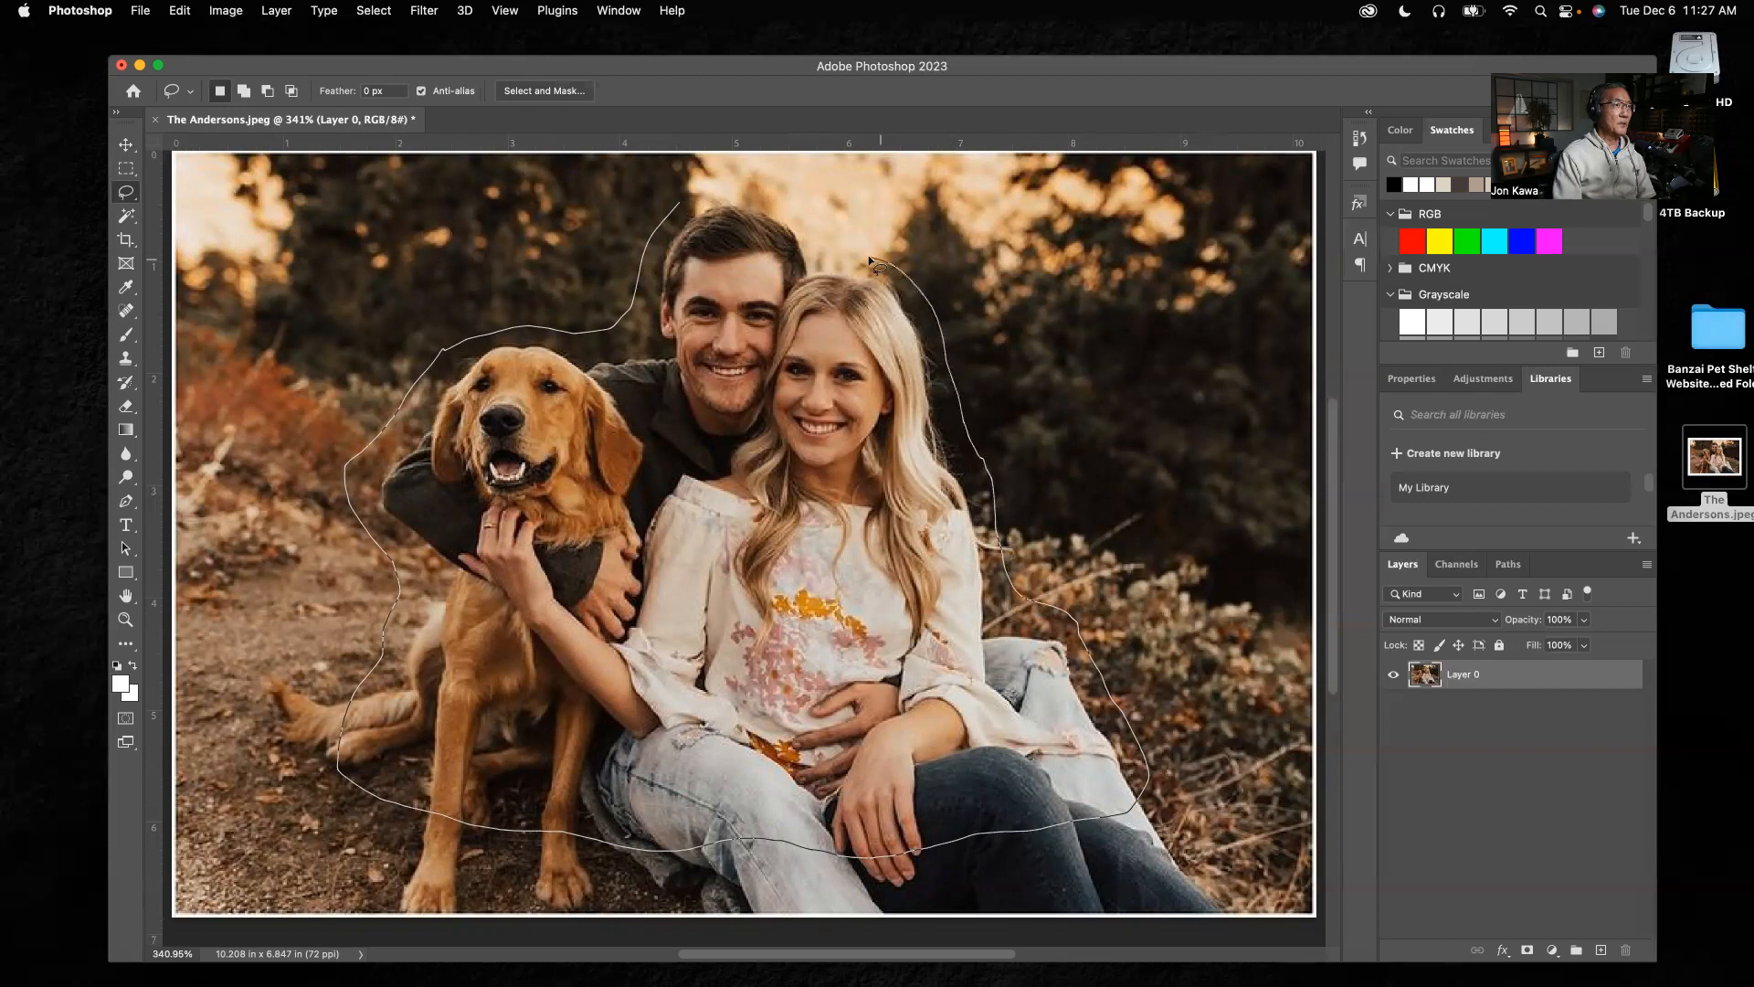
mouse_move(869, 258)
left_mouse_down()
mouse_move(833, 253)
mouse_move(777, 198)
mouse_move(688, 198)
left_mouse_up()
left_click_drag(684, 204, 686, 203)
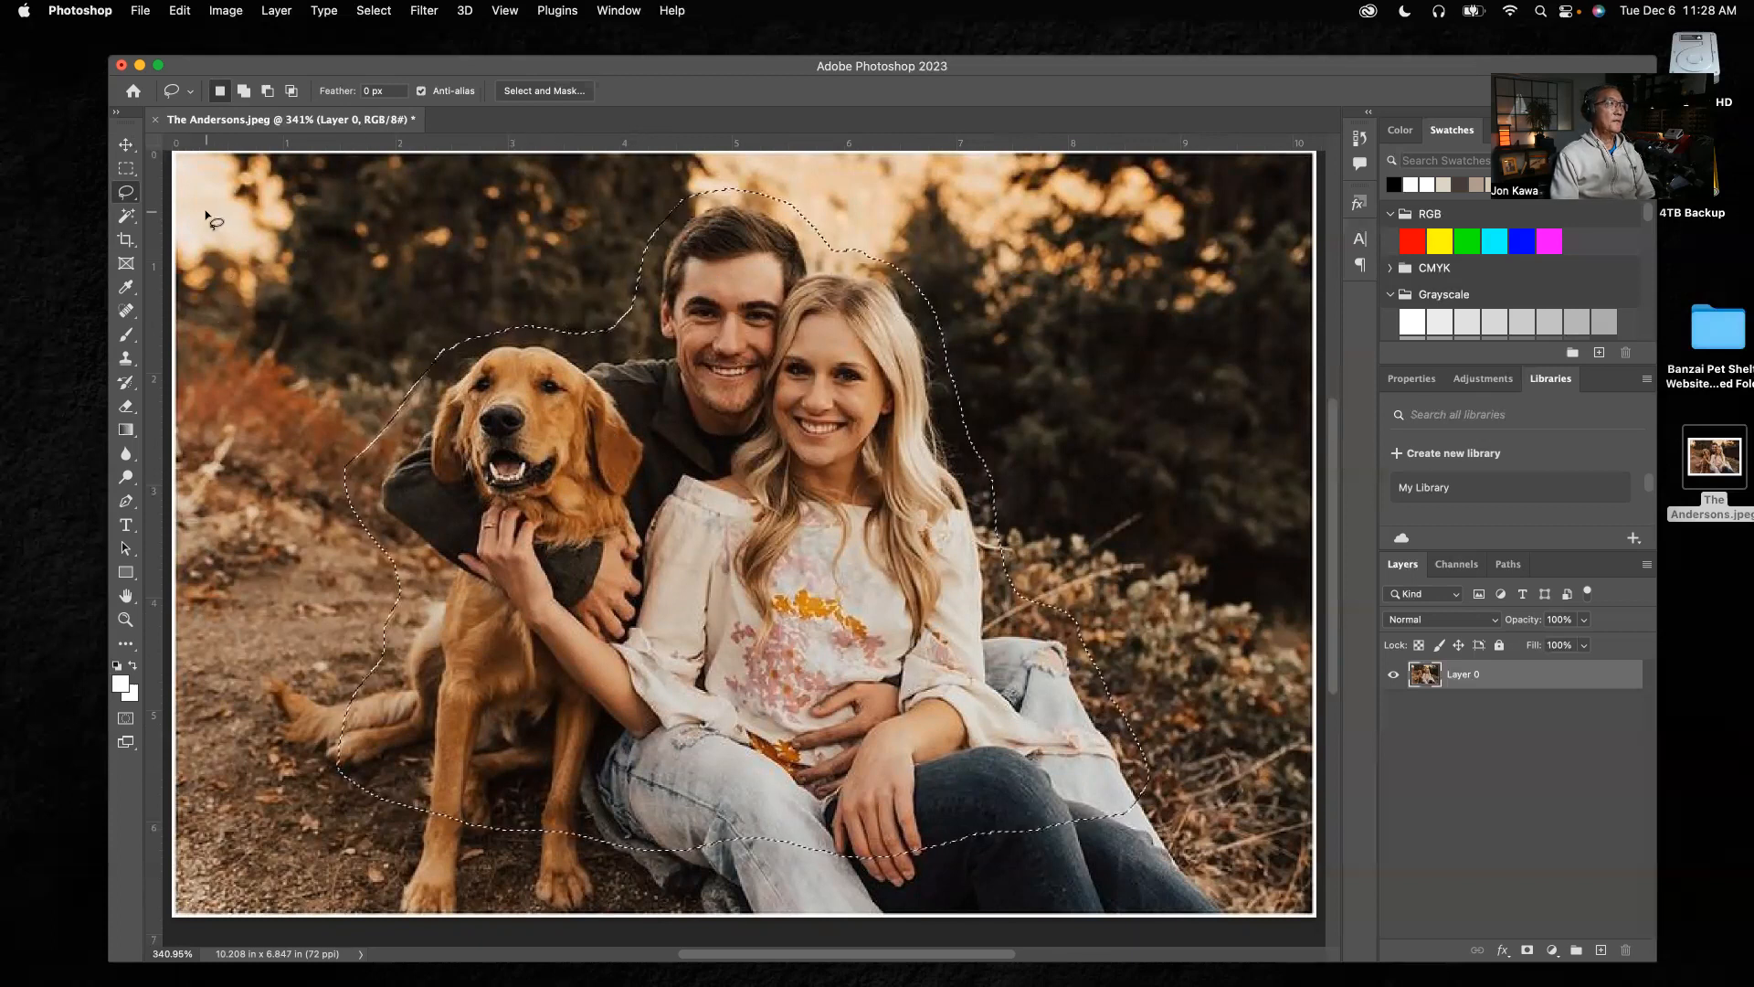
Try moving the lassoed area sideways within the photo to inspect its hard-edged cutout, and undo the move
left_click(127, 148)
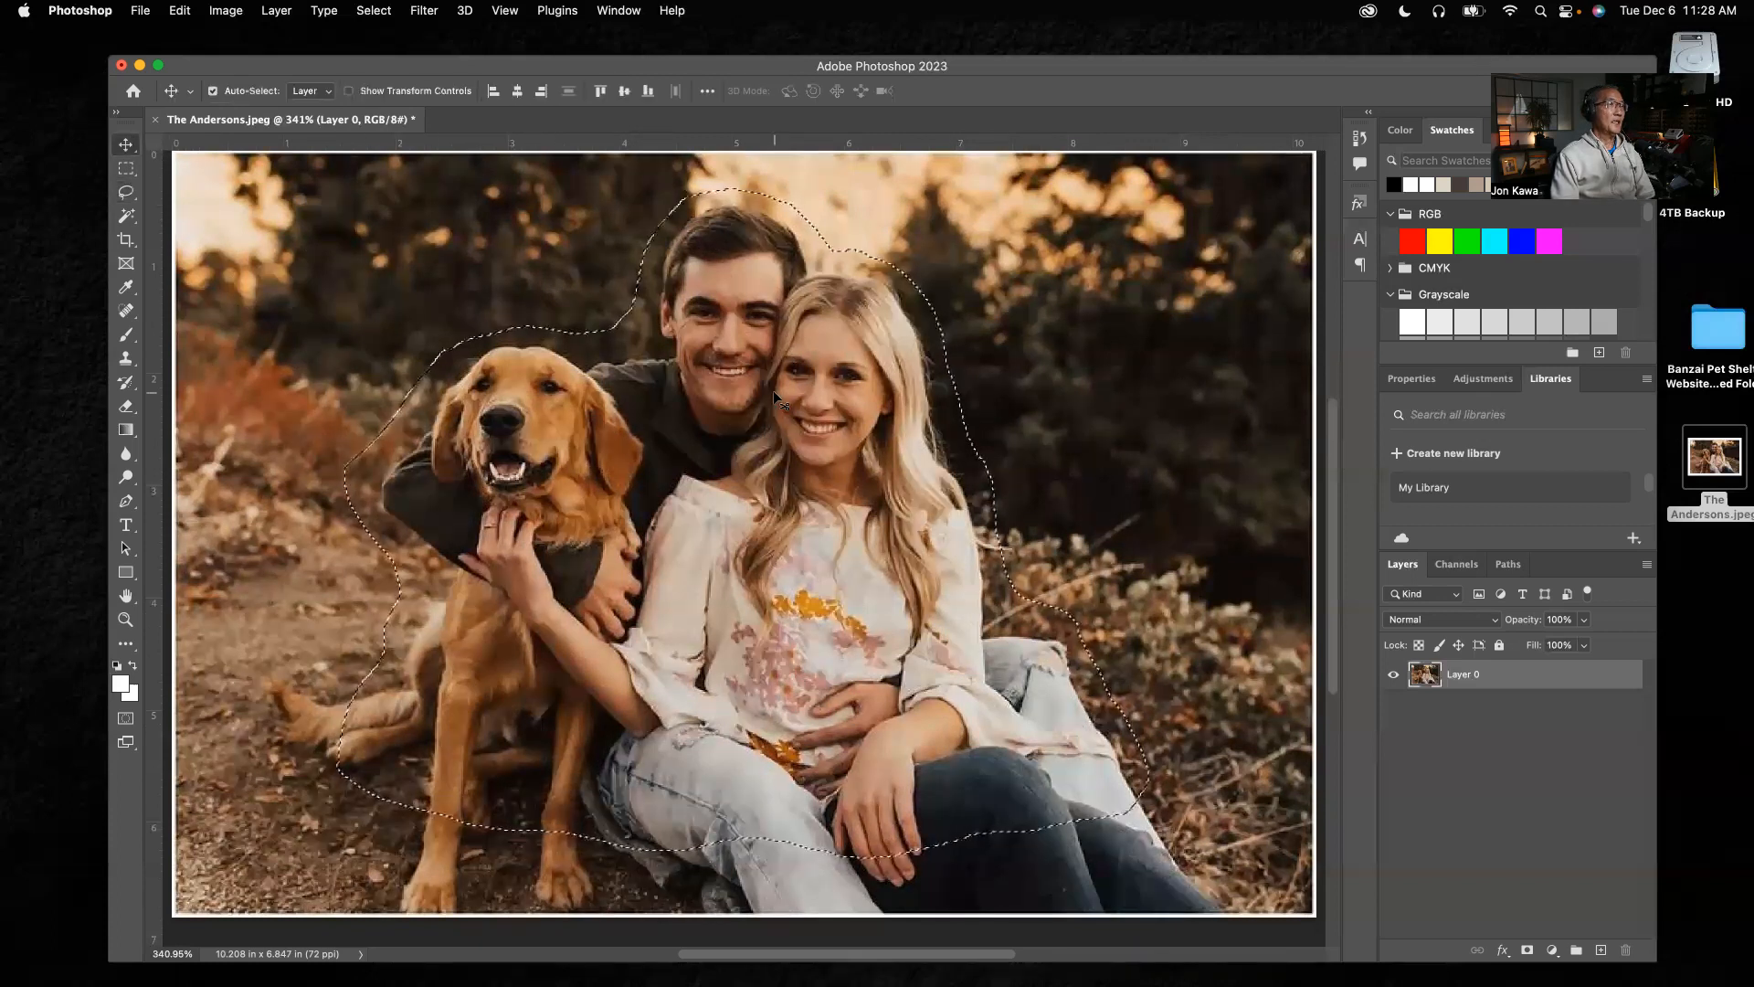
left_click_drag(774, 398, 885, 425)
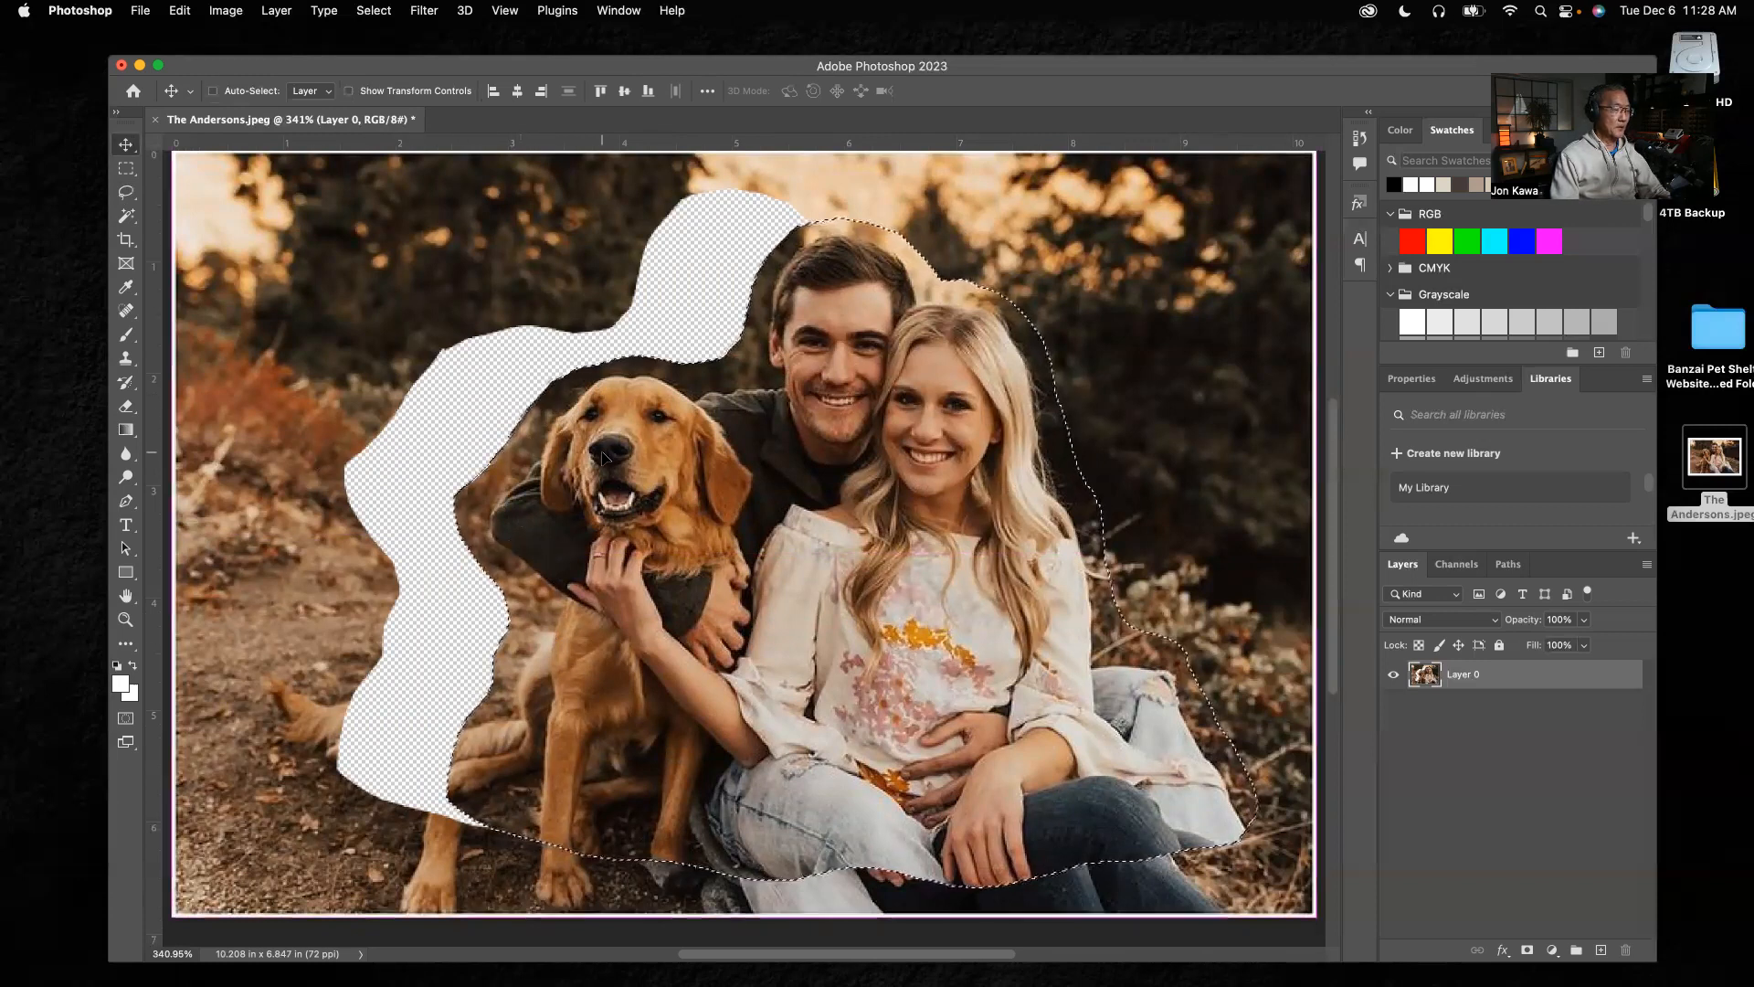
key("super+z")
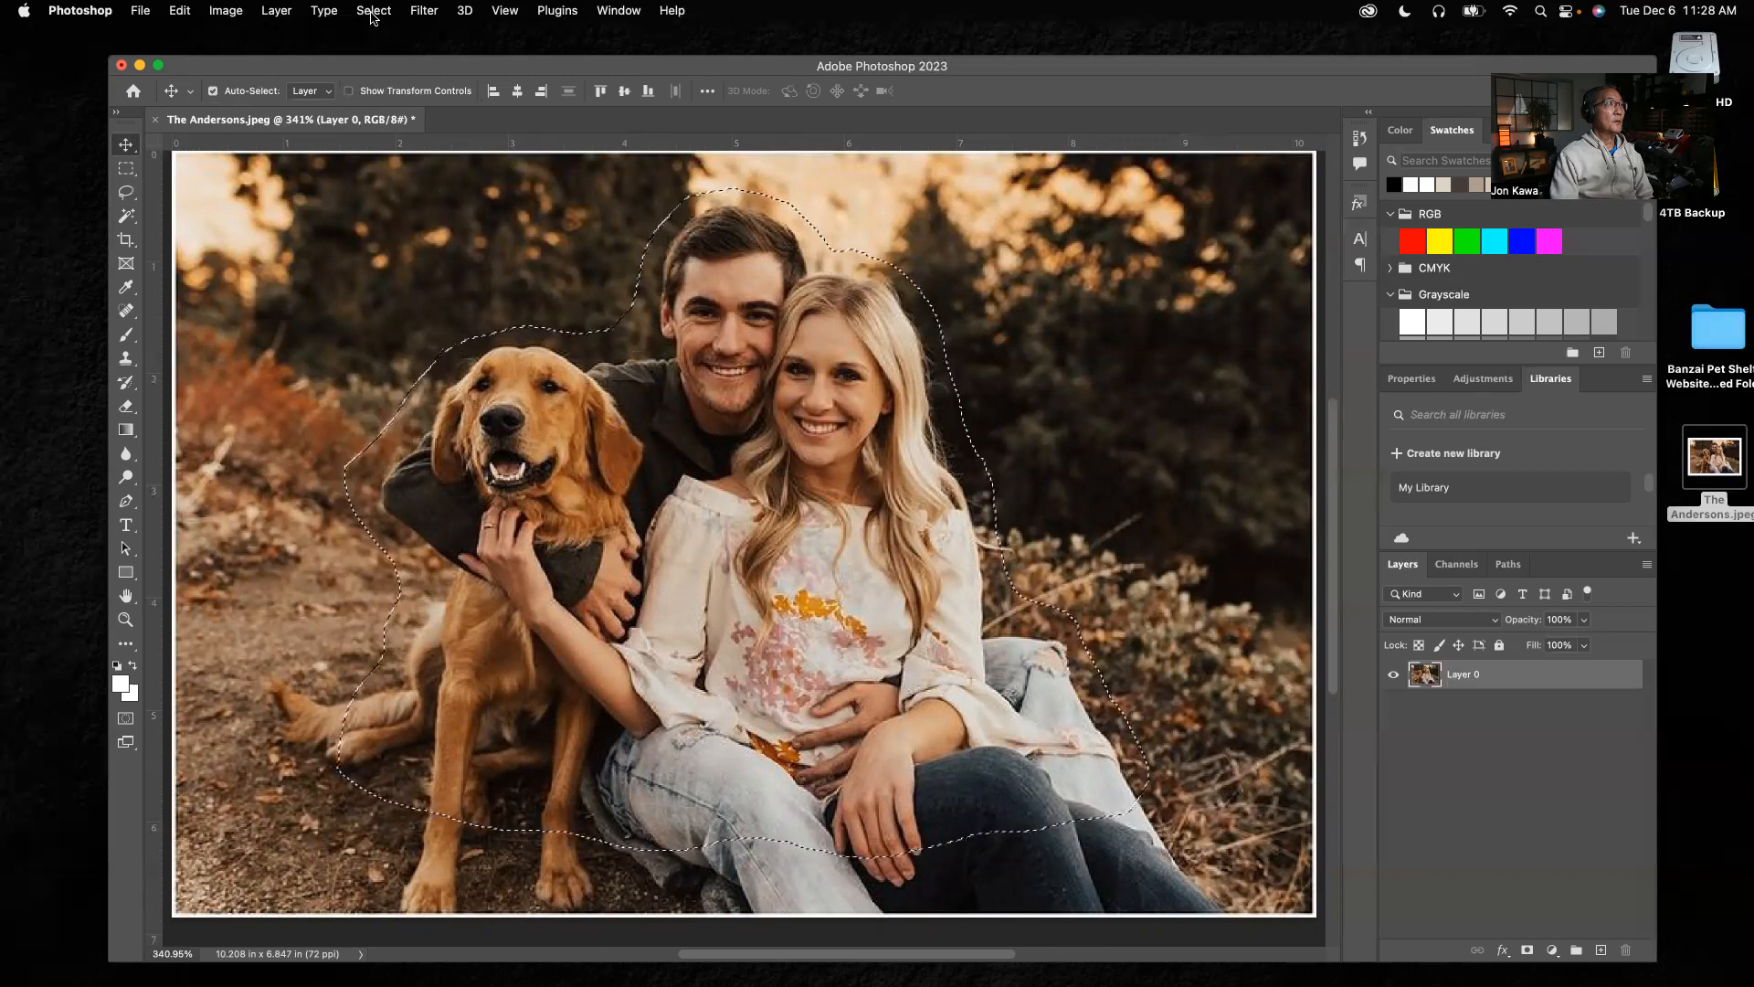
Feather the selection around the couple and dog with a radius of 25 pixels
left_click(374, 10)
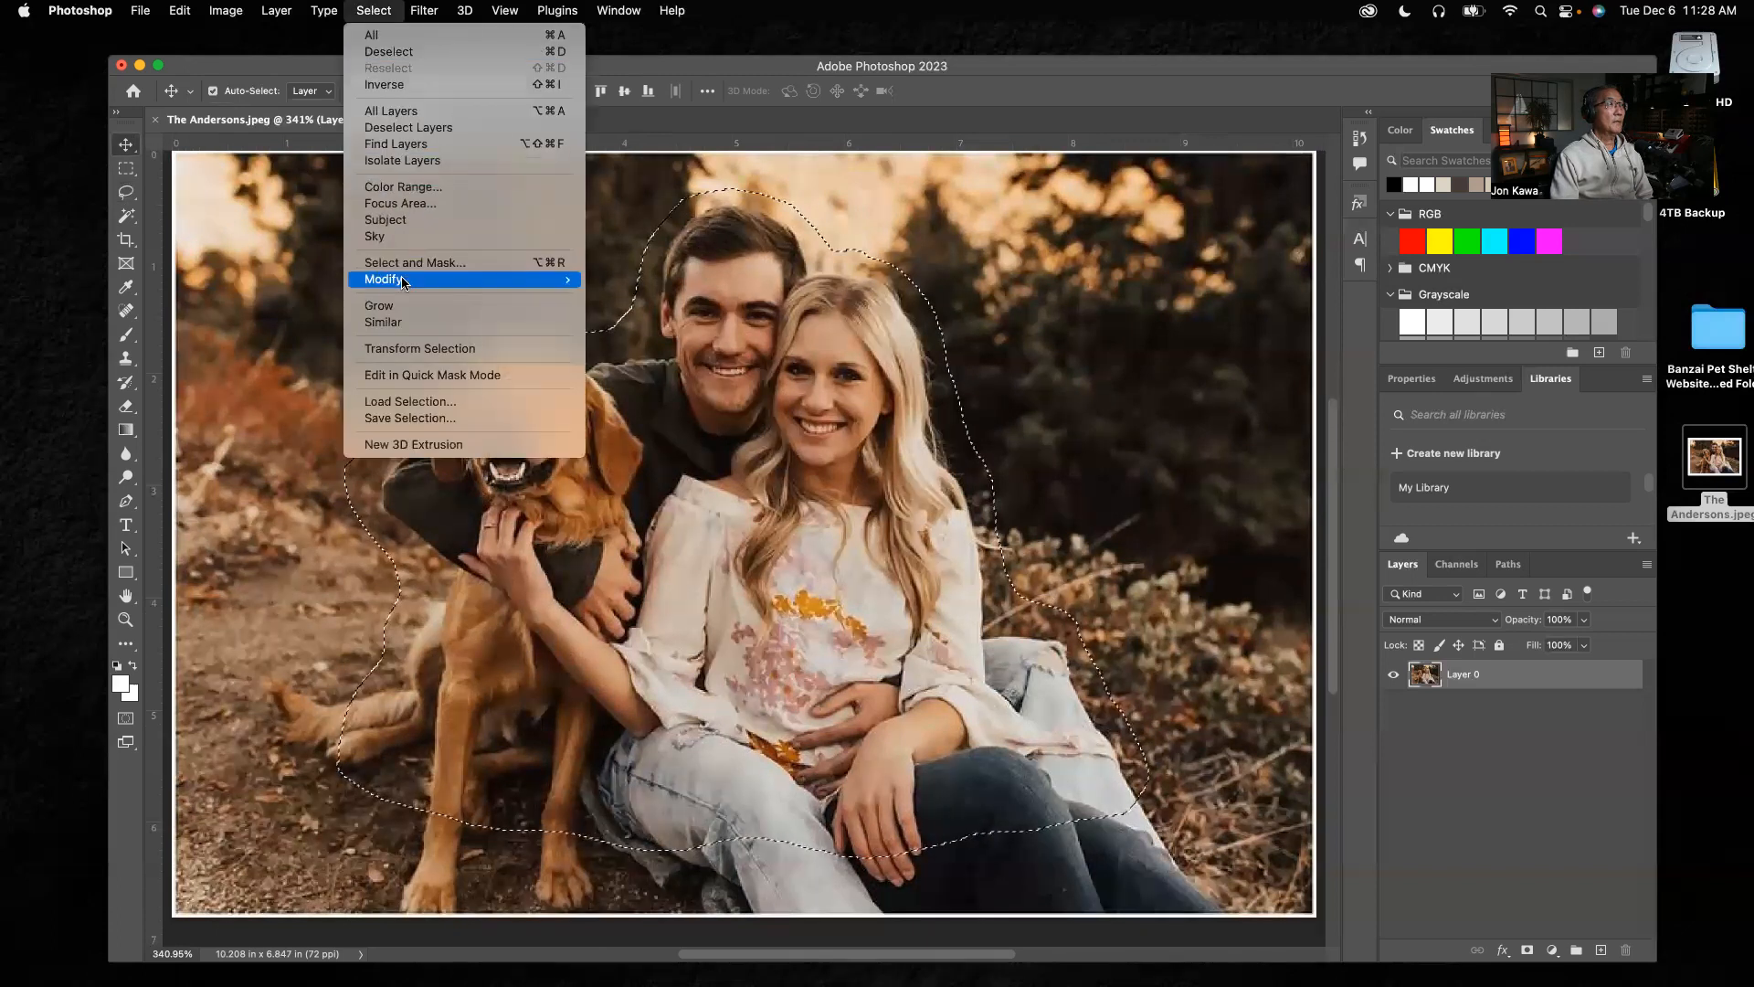
mouse_move(403, 282)
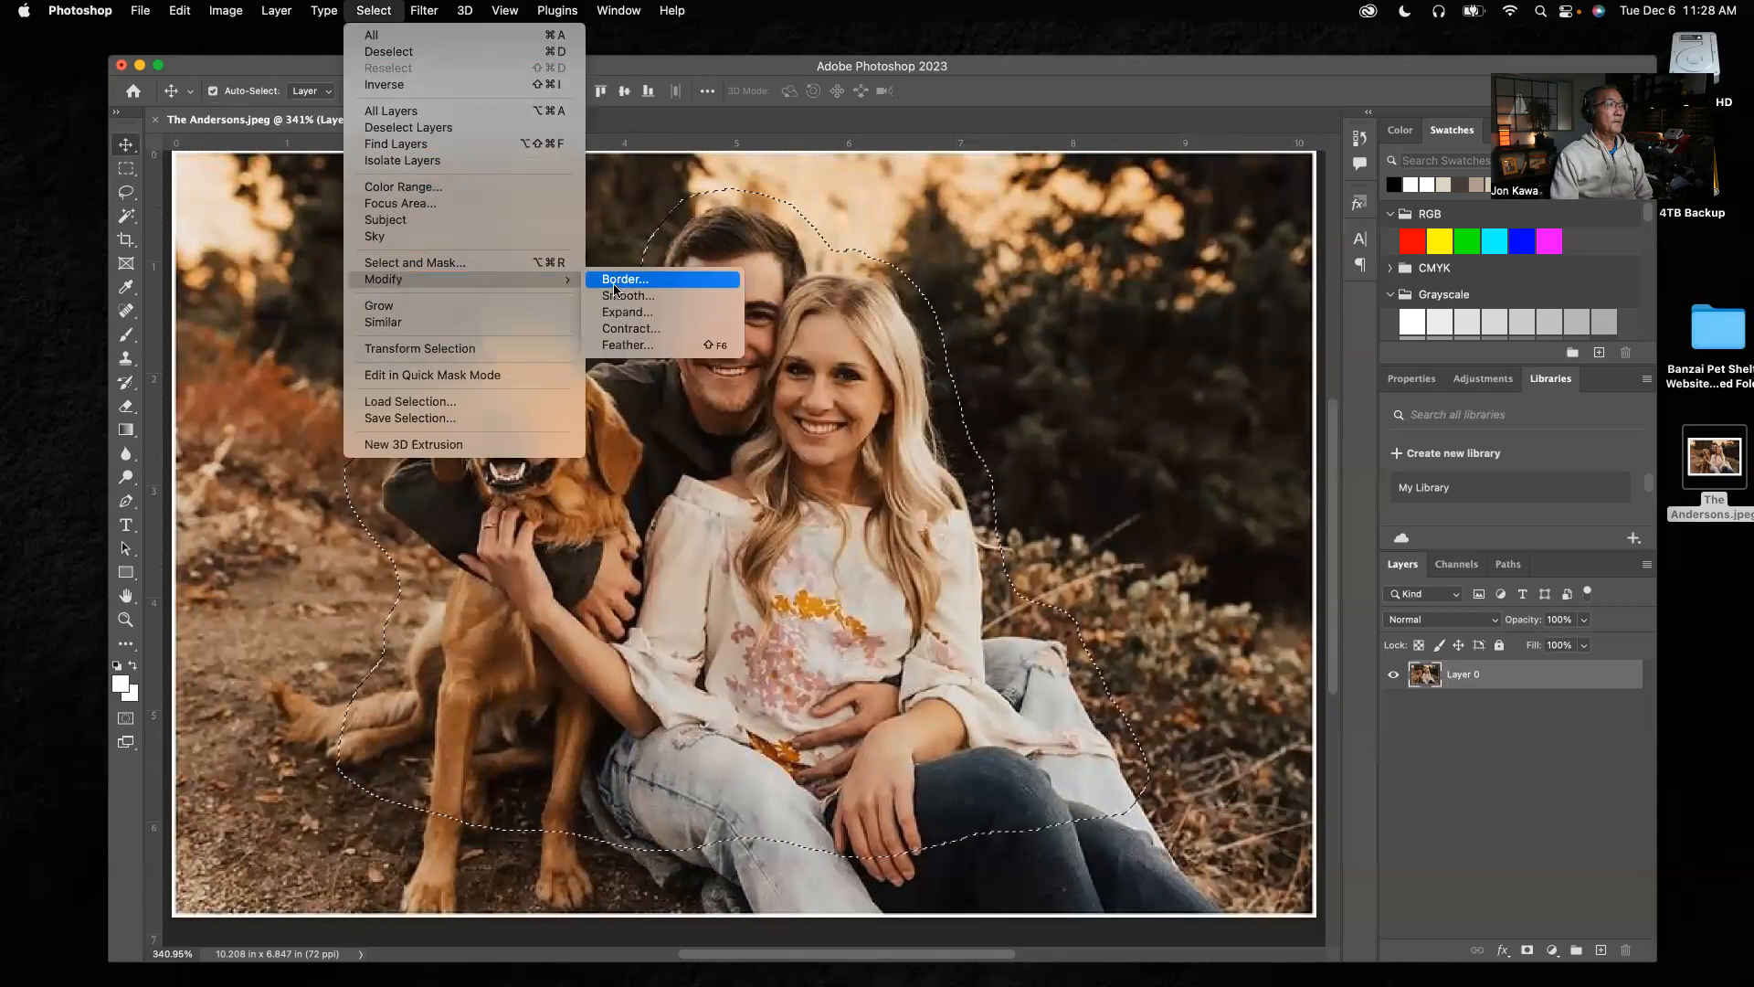
left_click(627, 346)
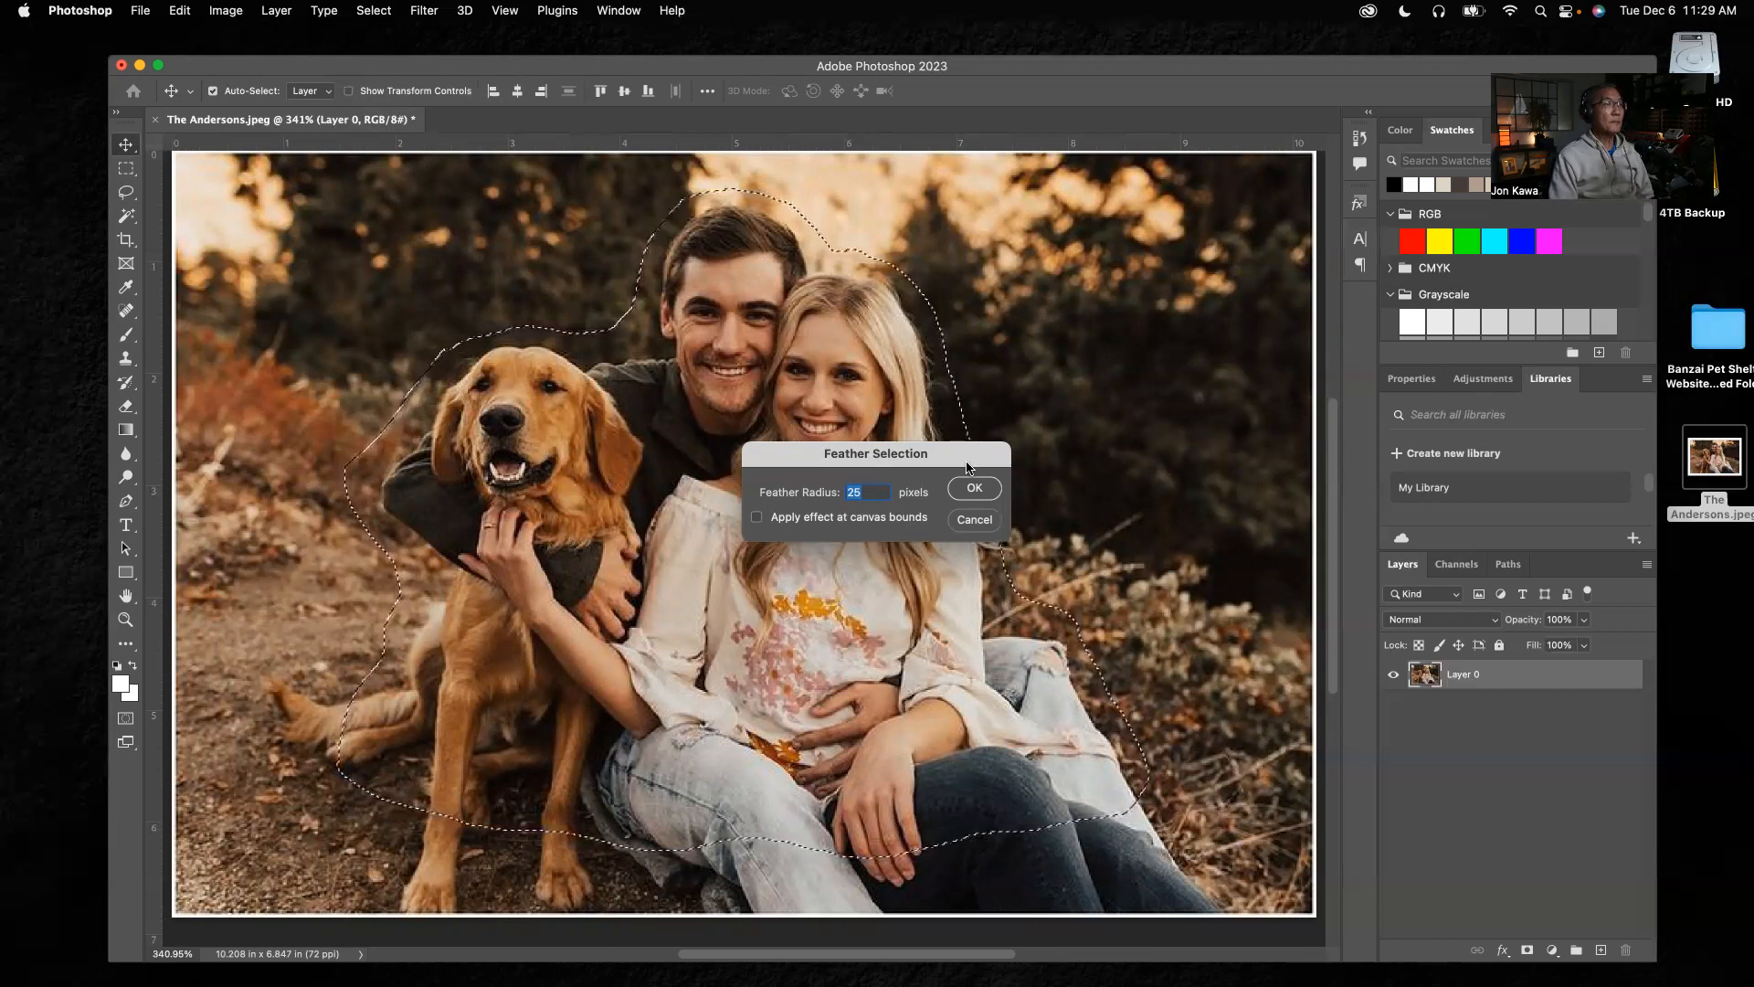
key("Return")
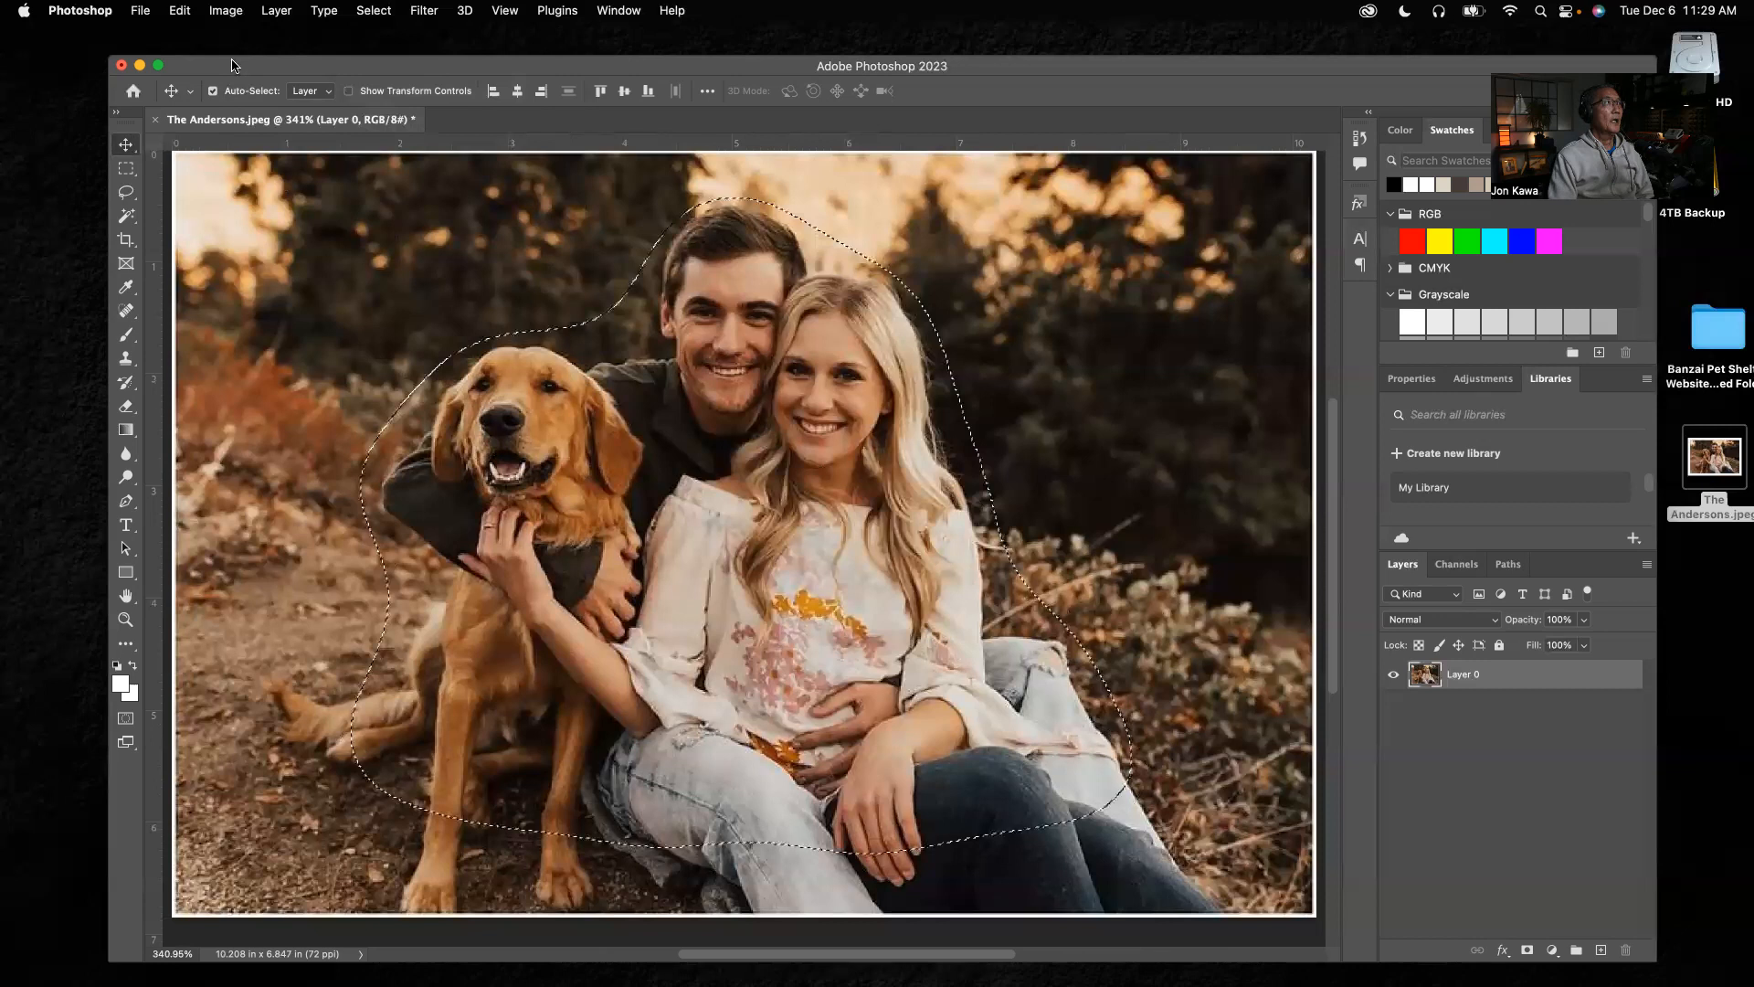
Add a layer mask to Layer 0 that reveals only the feathered selection
left_click(286, 13)
mouse_move(312, 291)
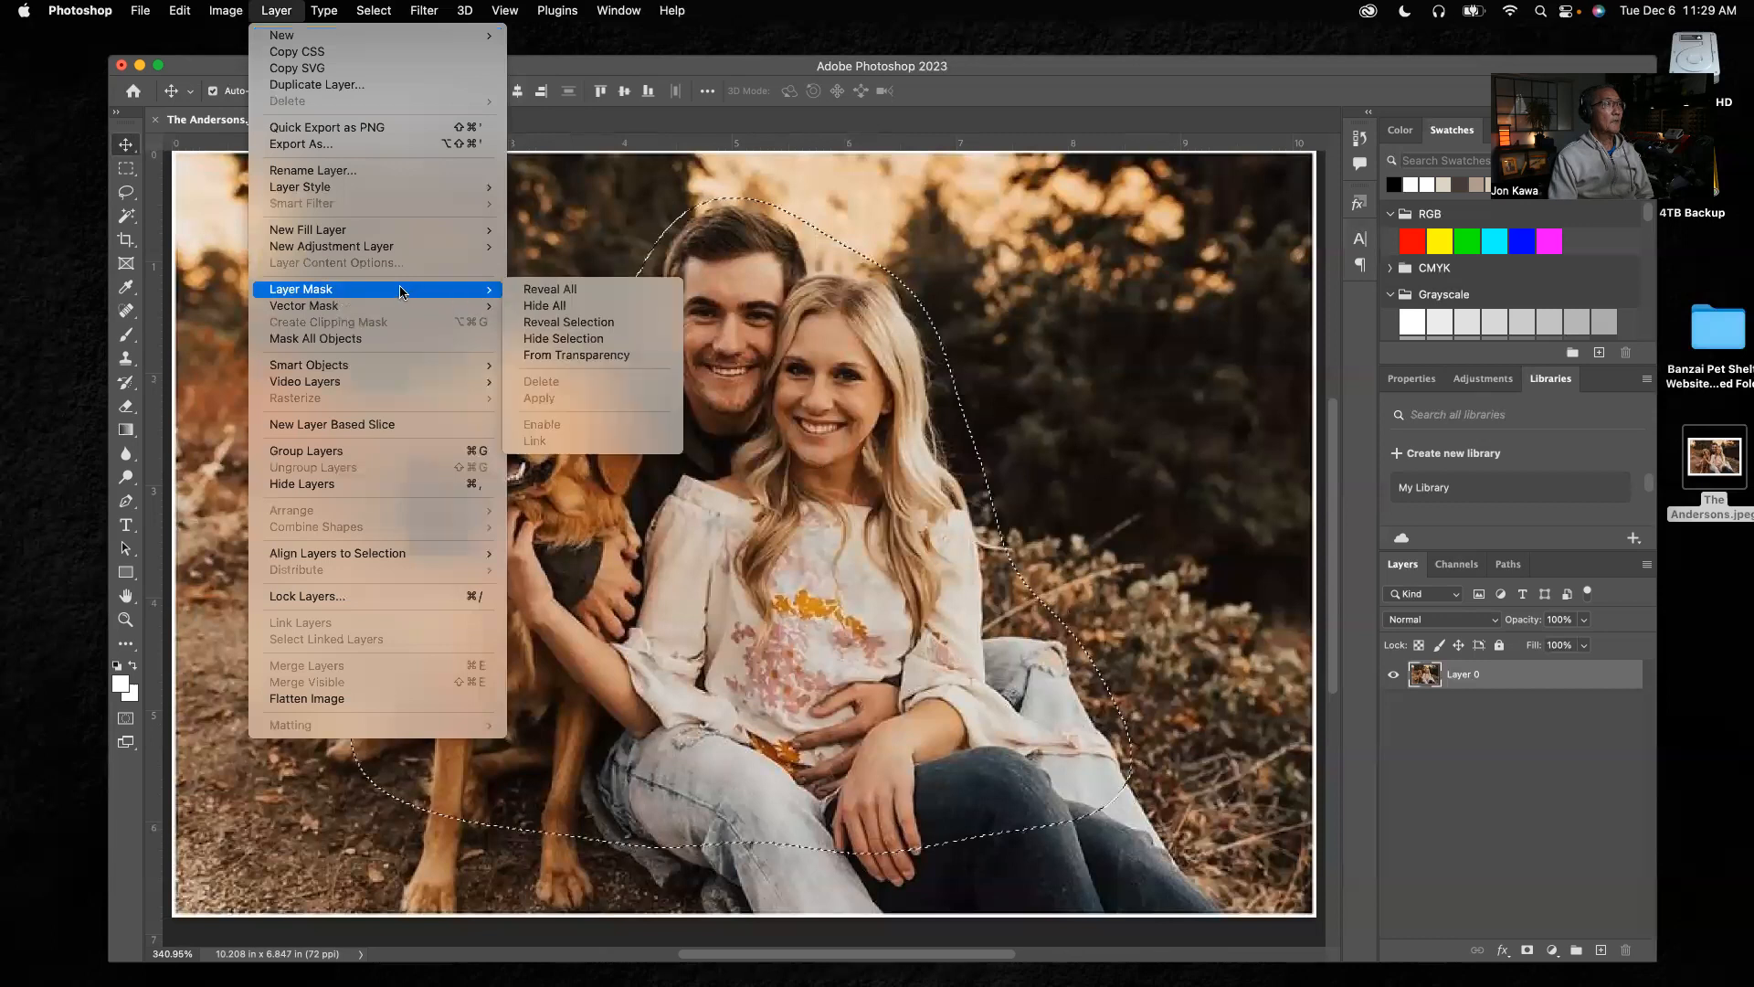
left_click(575, 333)
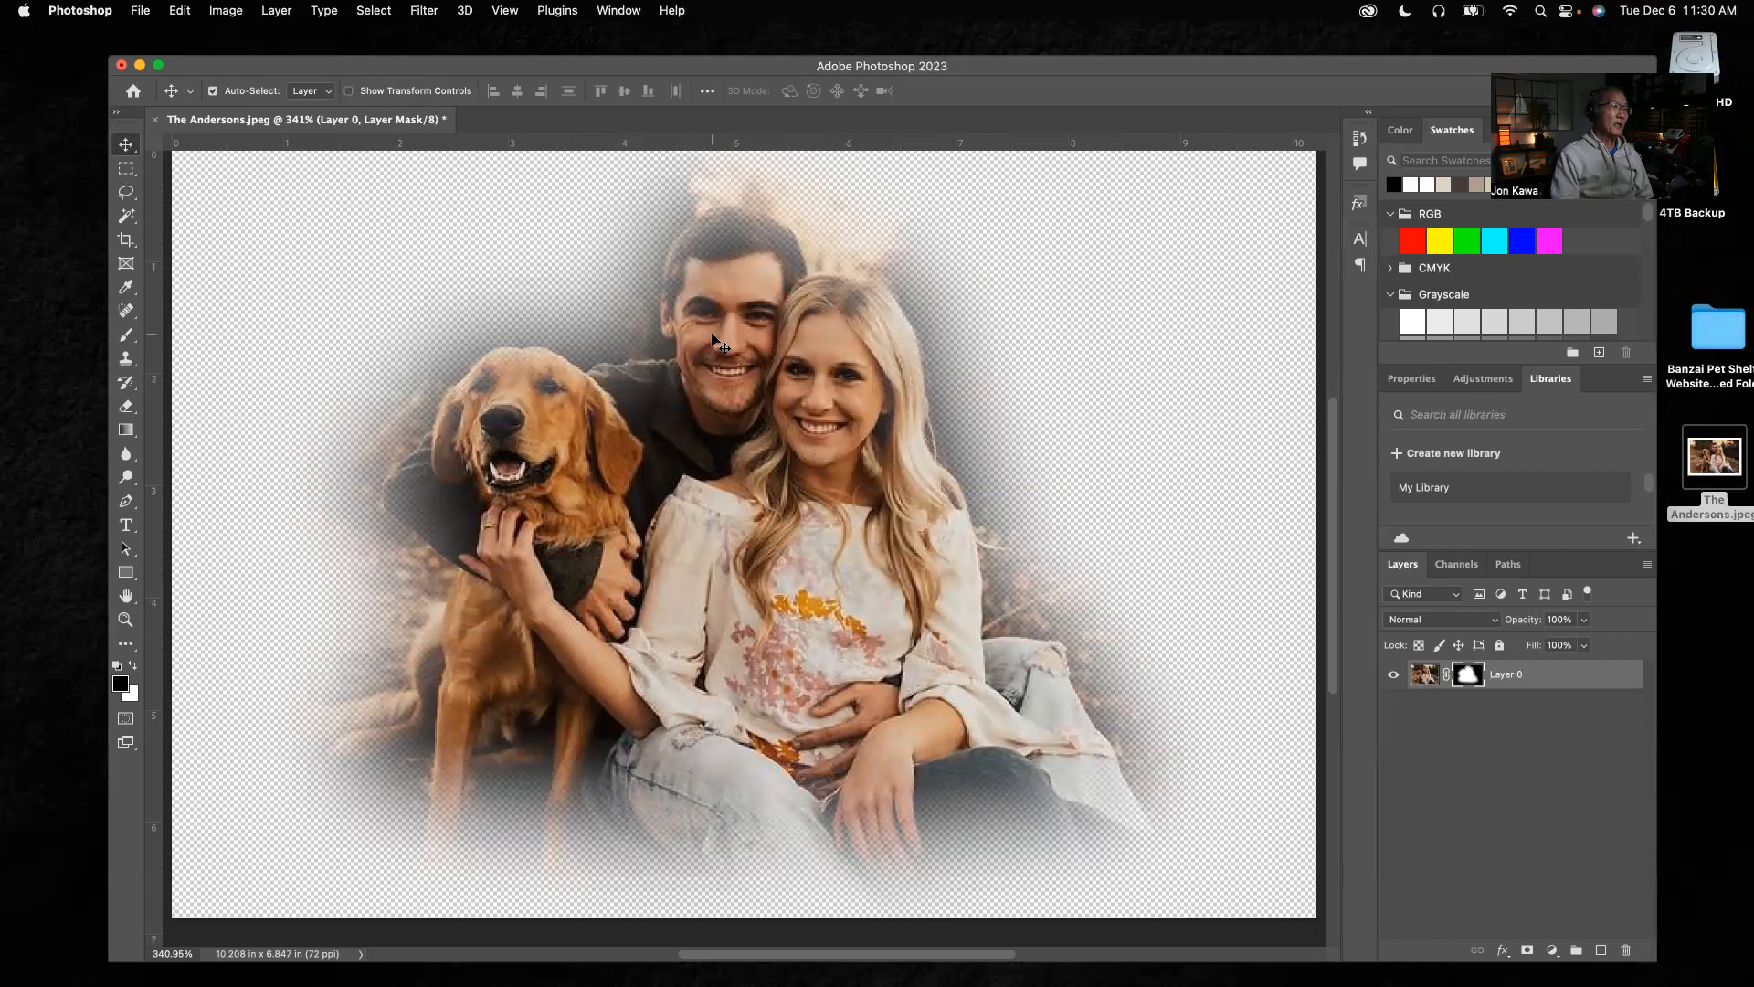
Start saving a copy of the masked photo to the Desktop, replacing "copy" in the file name with "test 1"
left_click(139, 12)
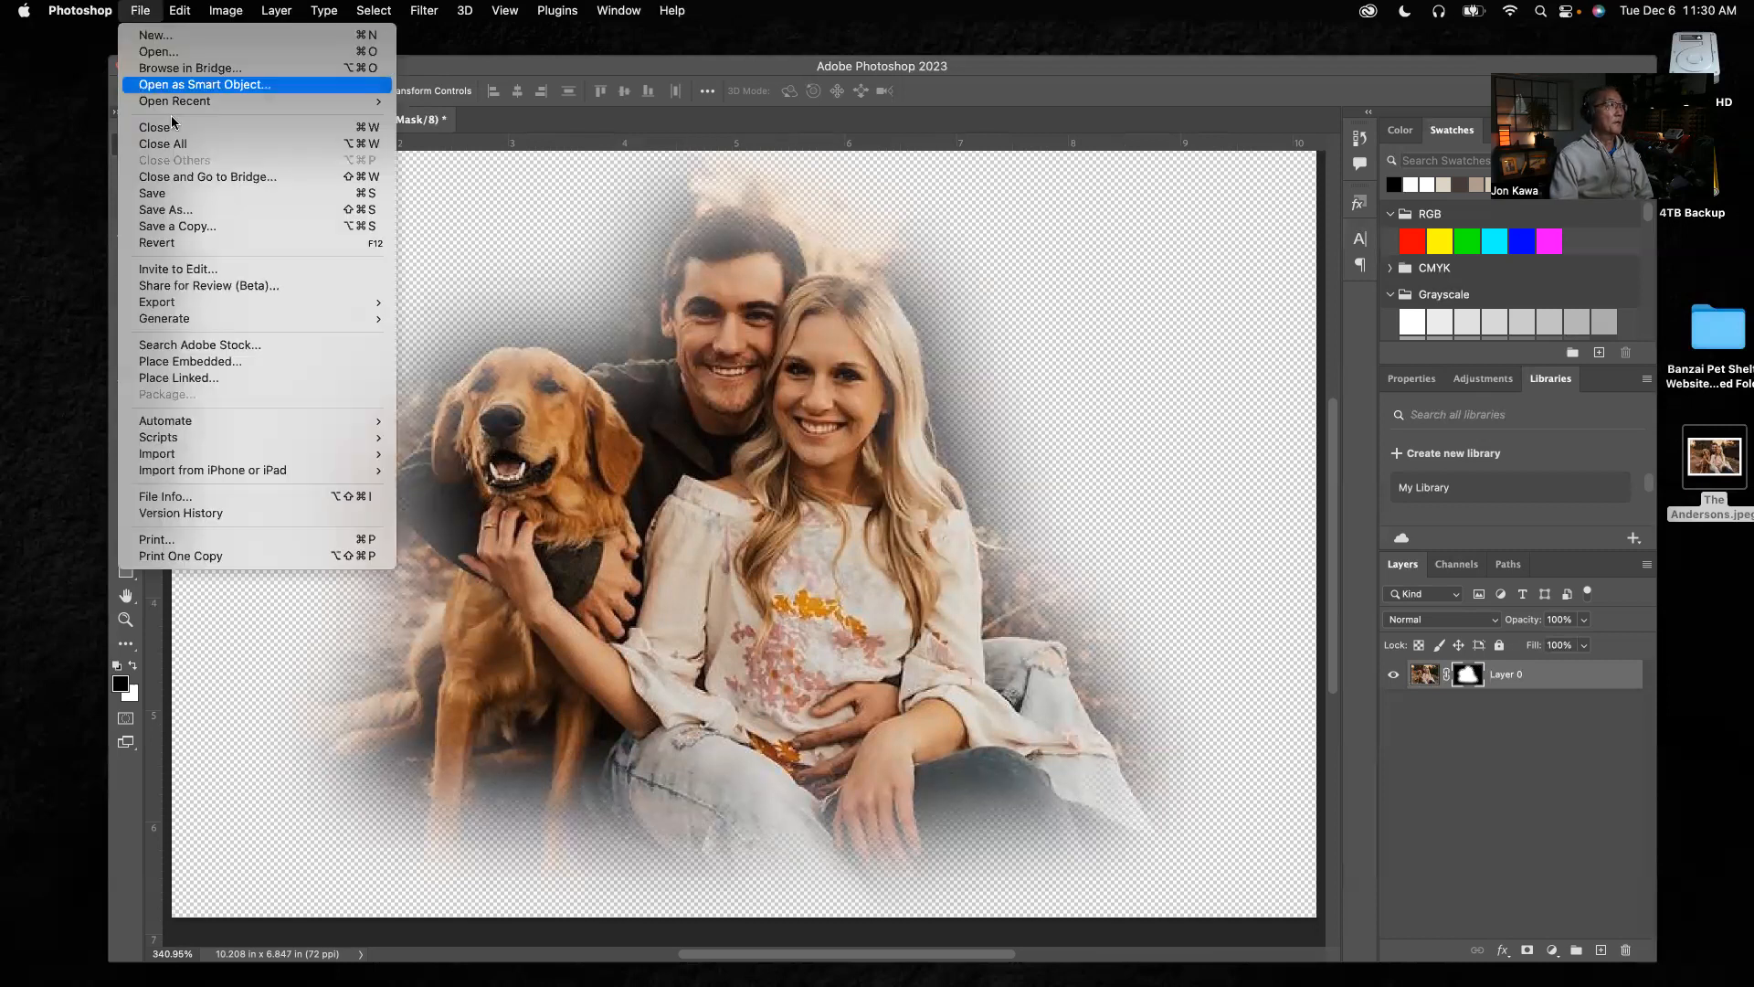
left_click(184, 226)
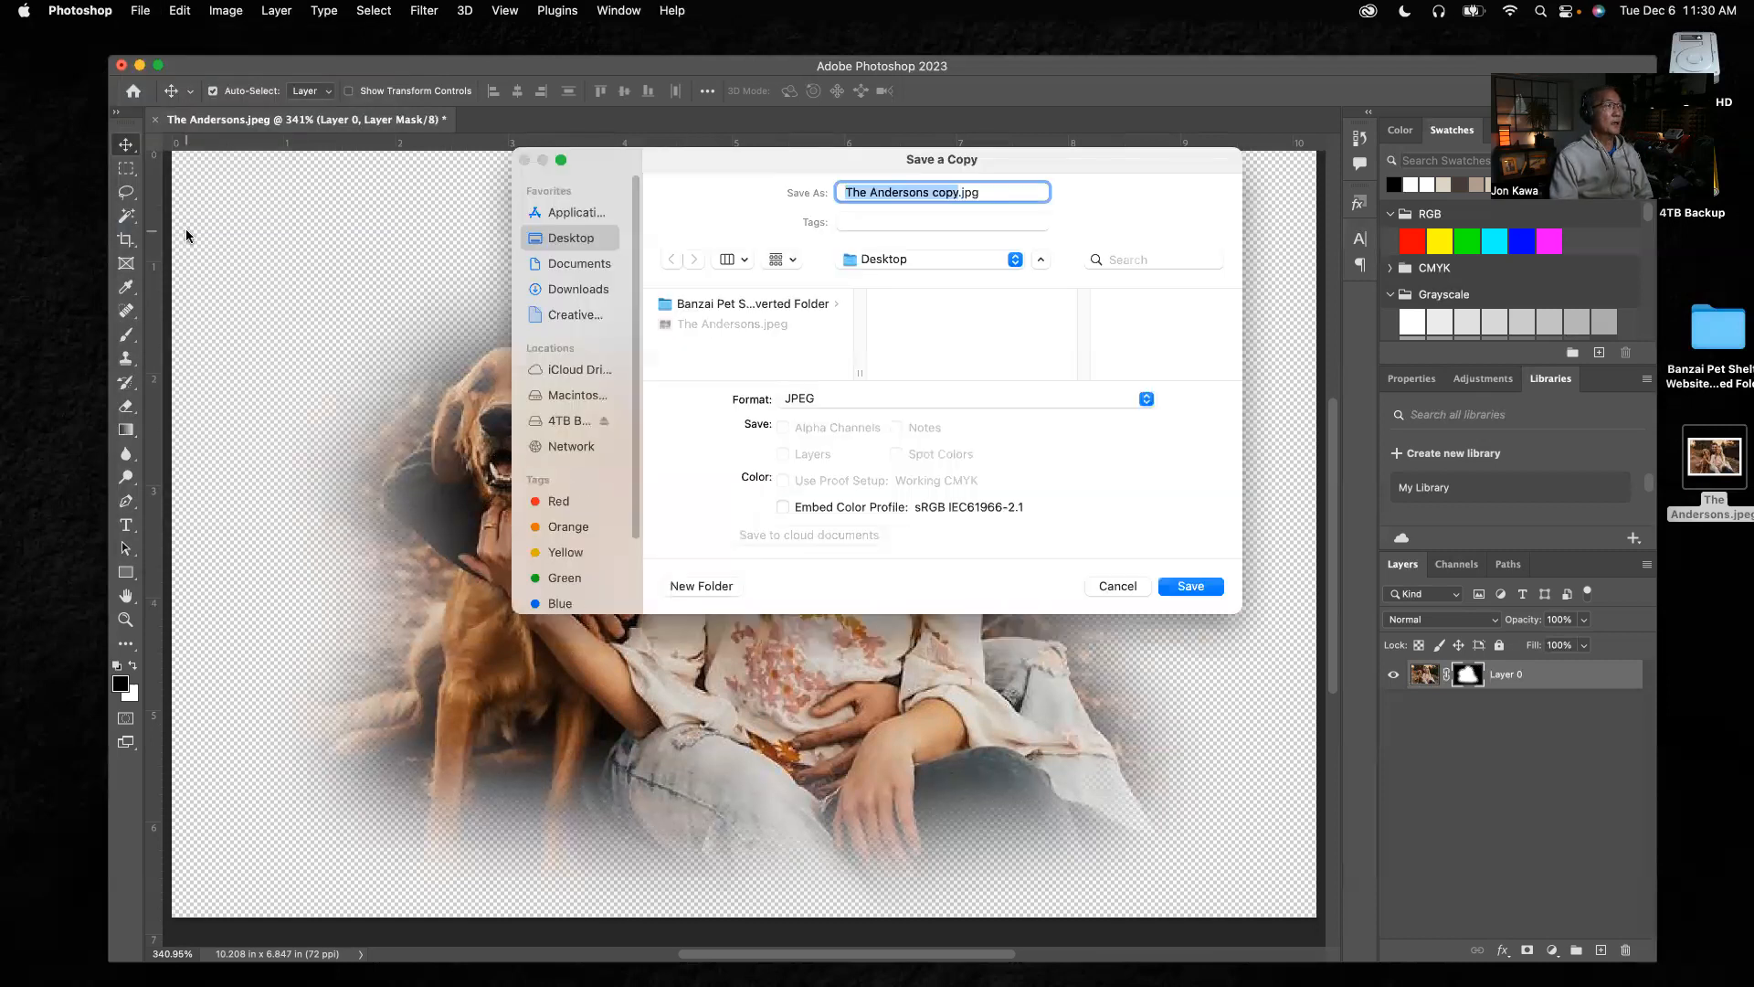
left_click(958, 191)
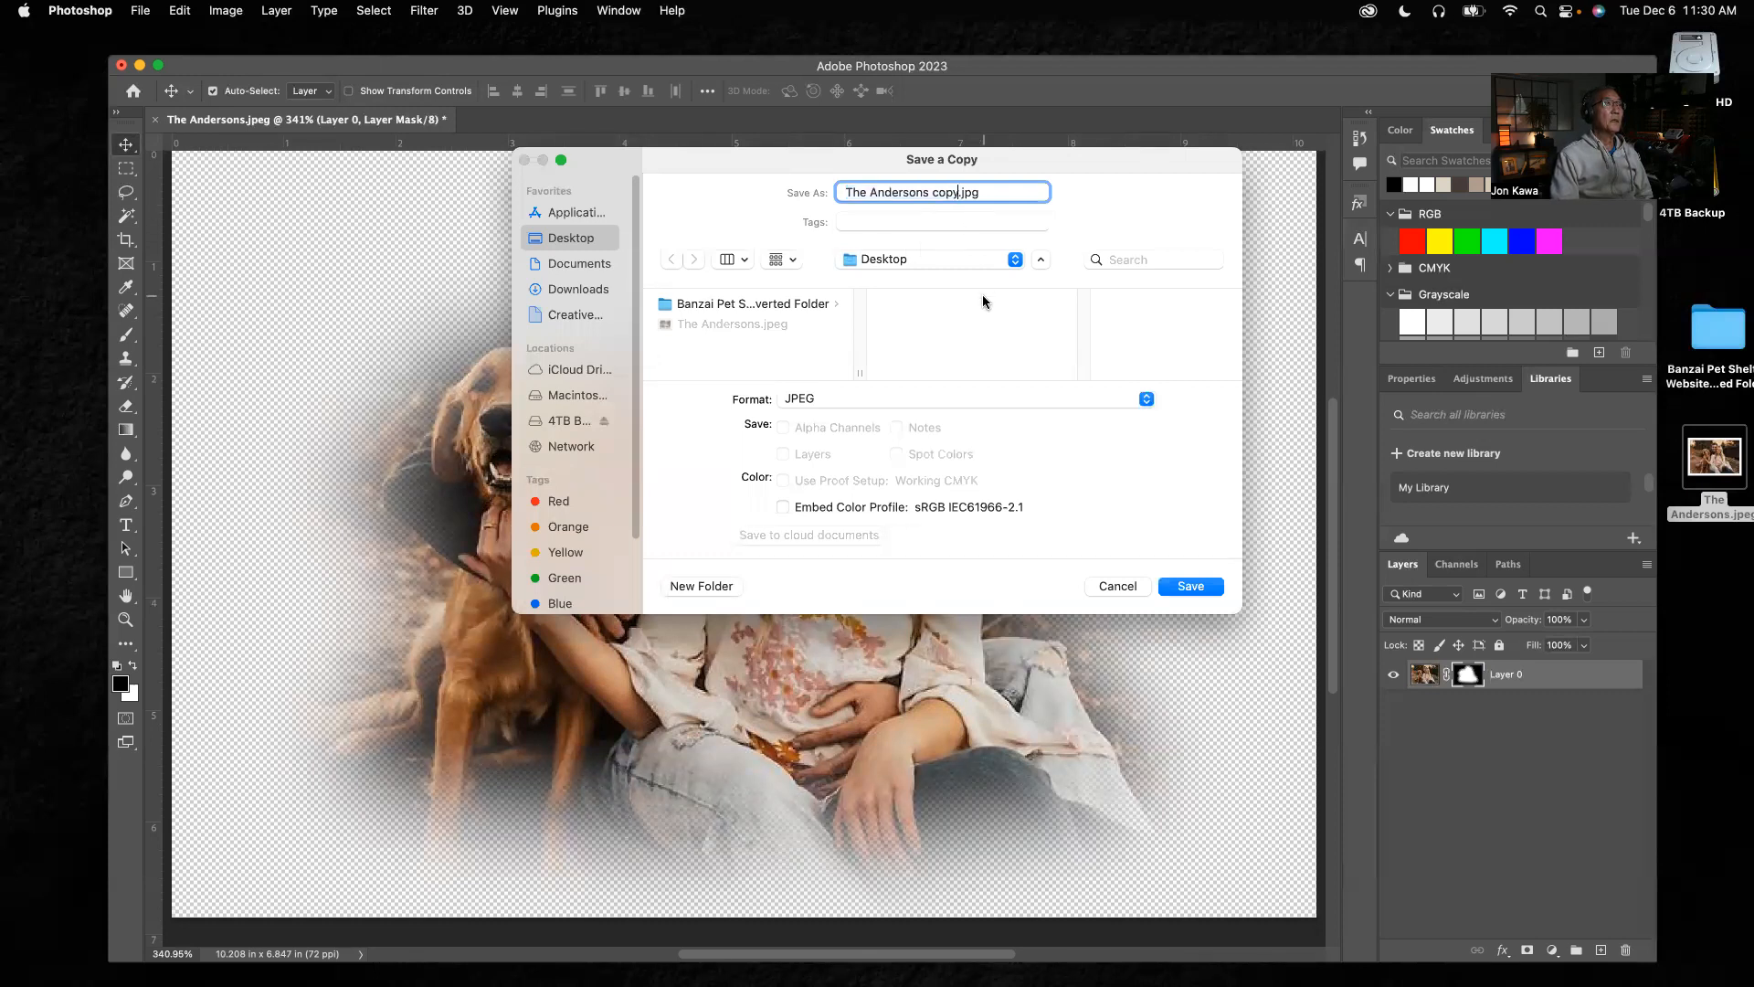
key("BackSpace")
key("BackSpace")
key("BackSpace")
key("BackSpace")
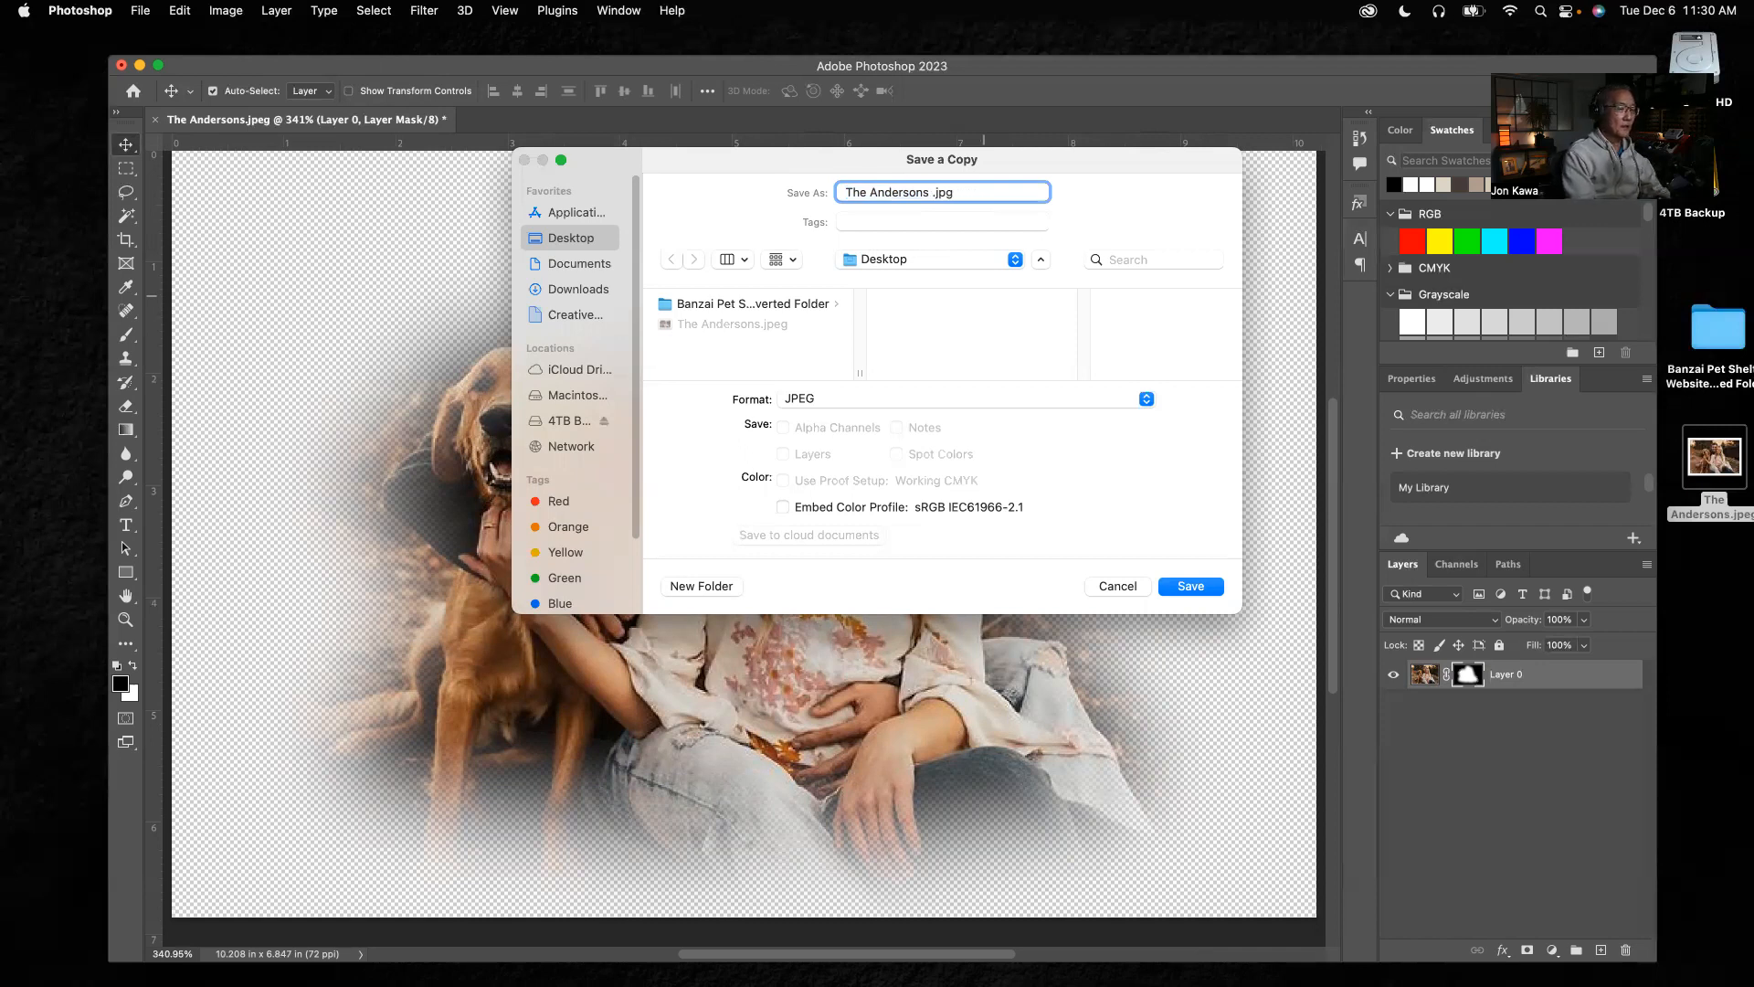
type("test 1")
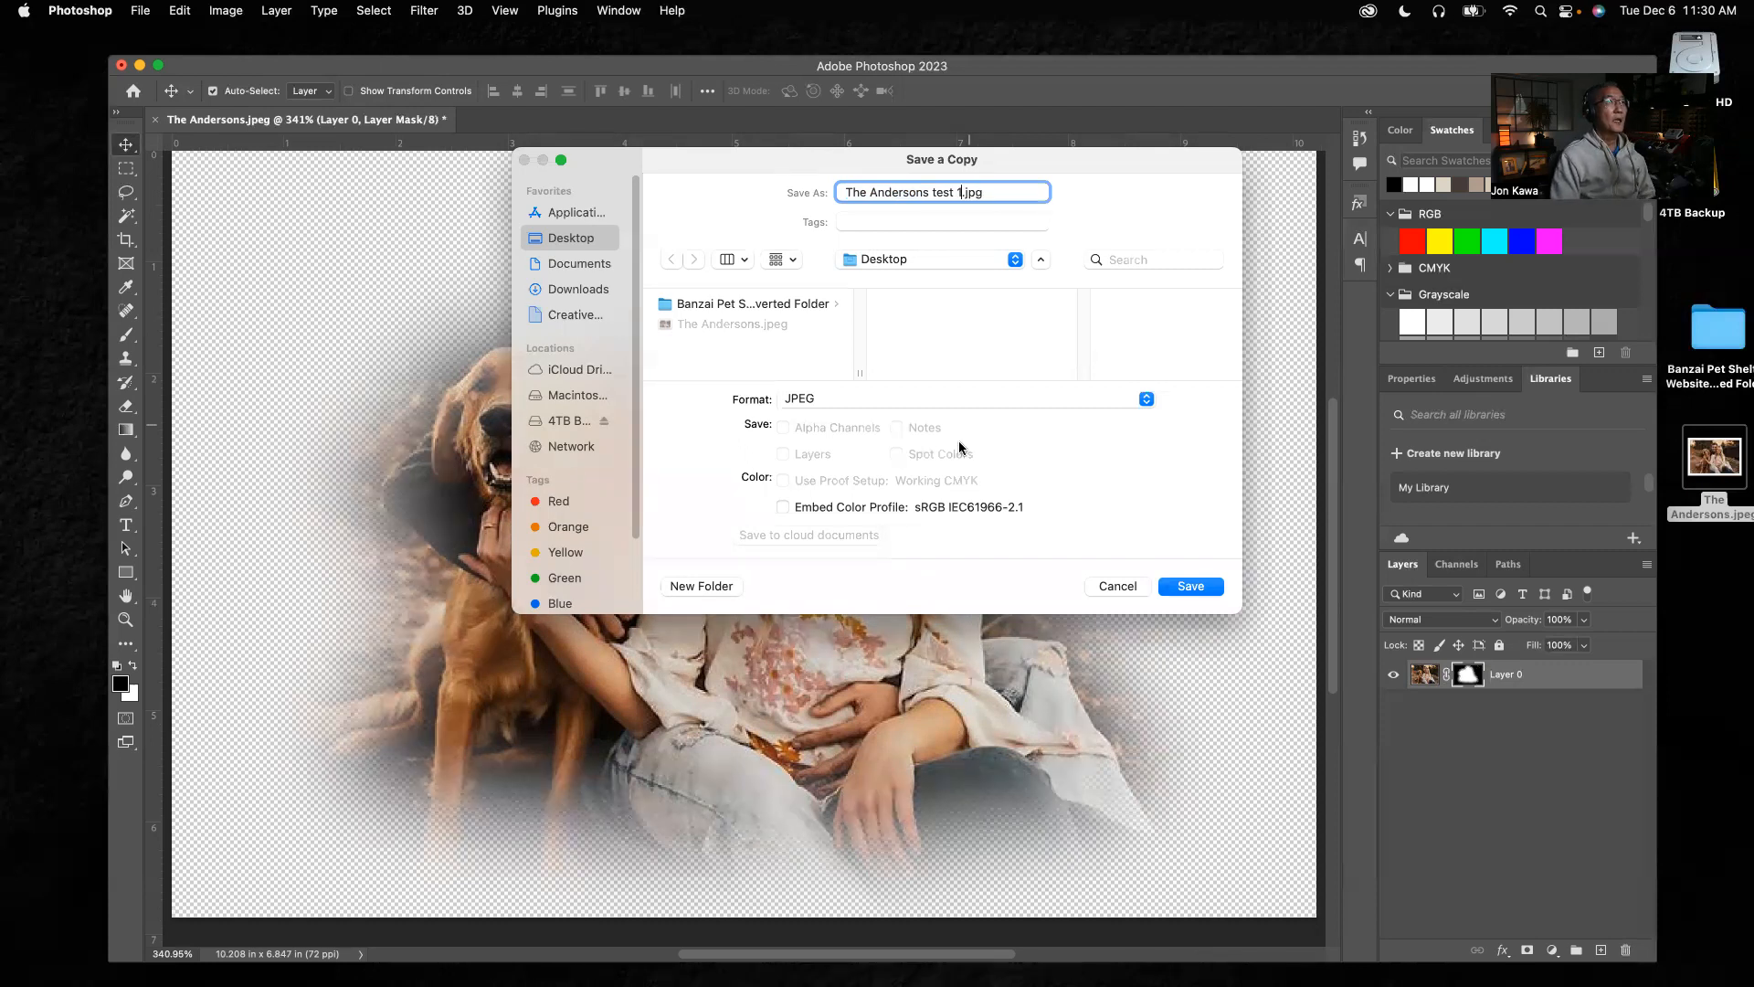
Save the copy in PNG format with the large file size (fastest saving) option
left_click(947, 399)
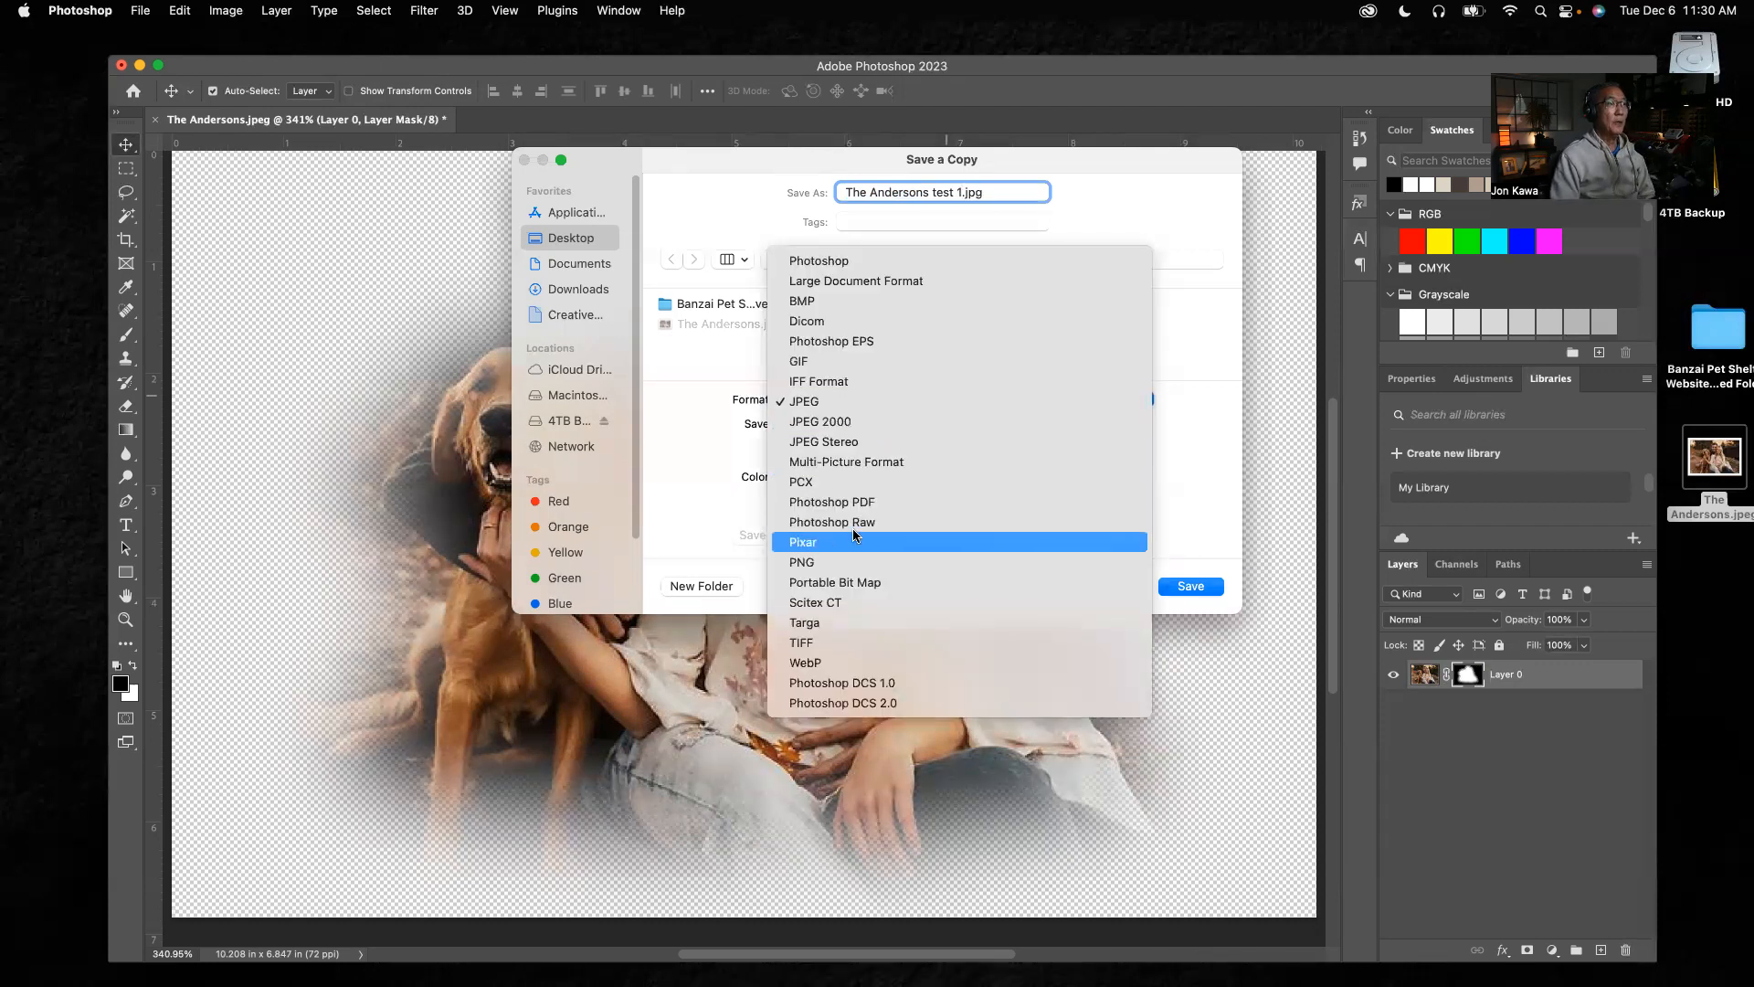
left_click(834, 562)
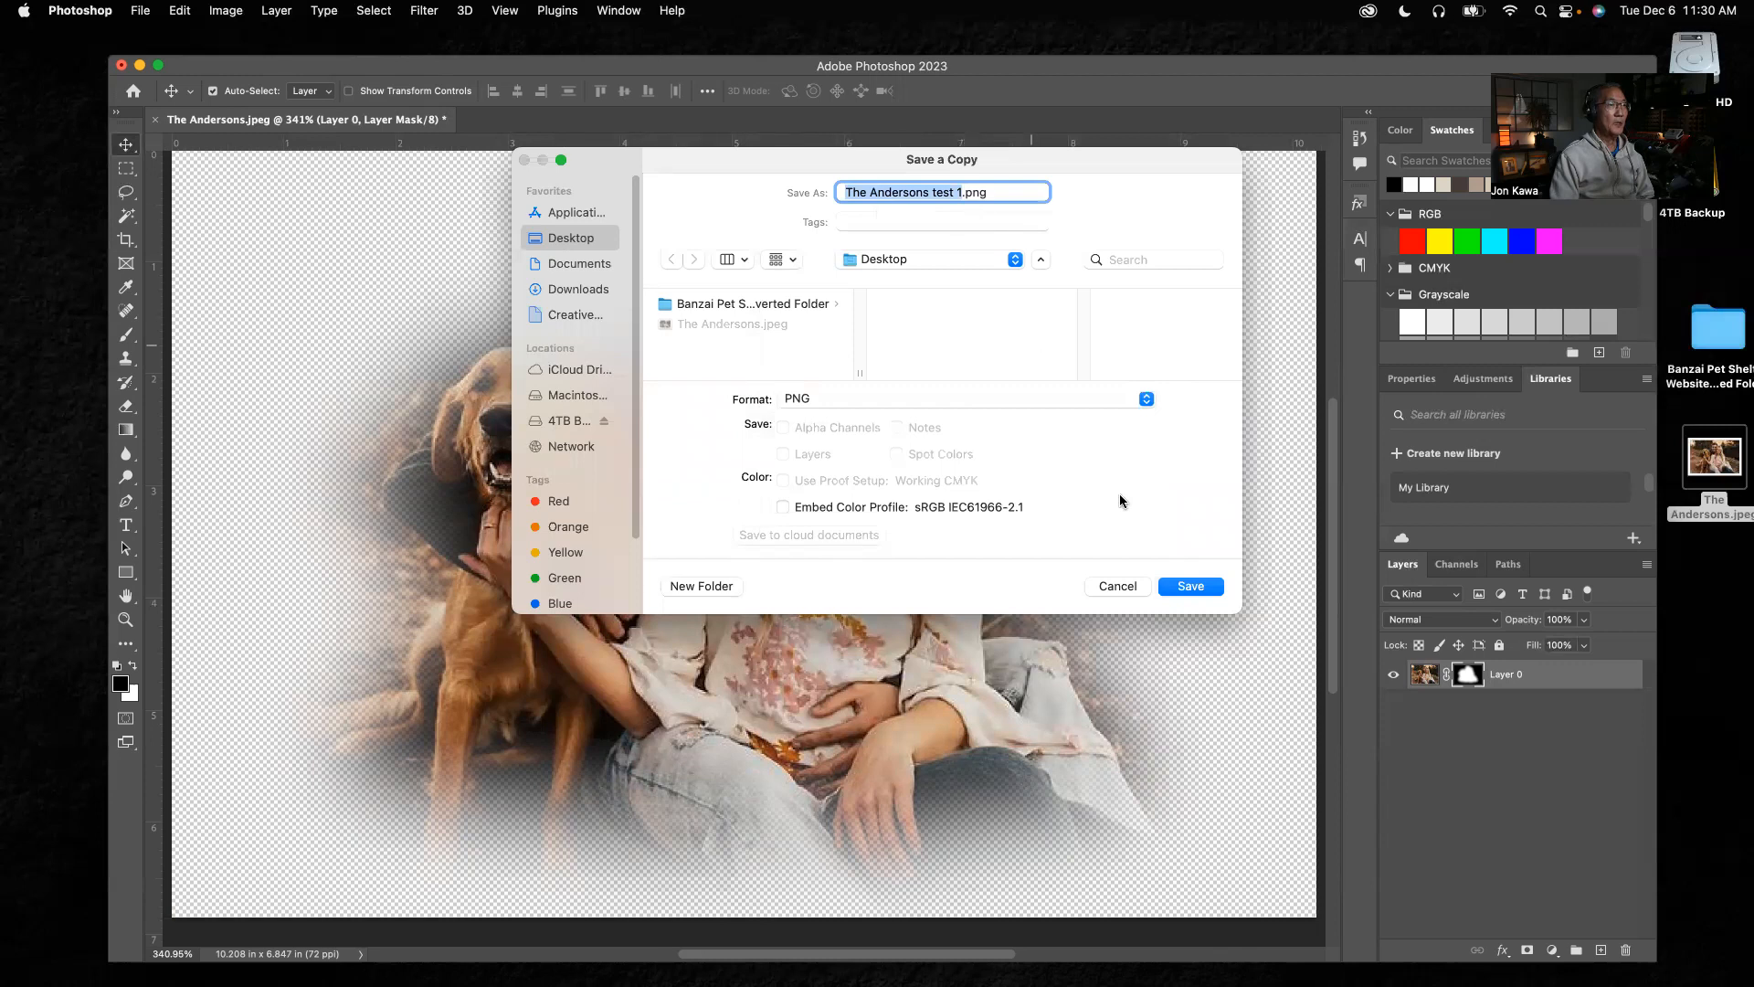
left_click(1190, 586)
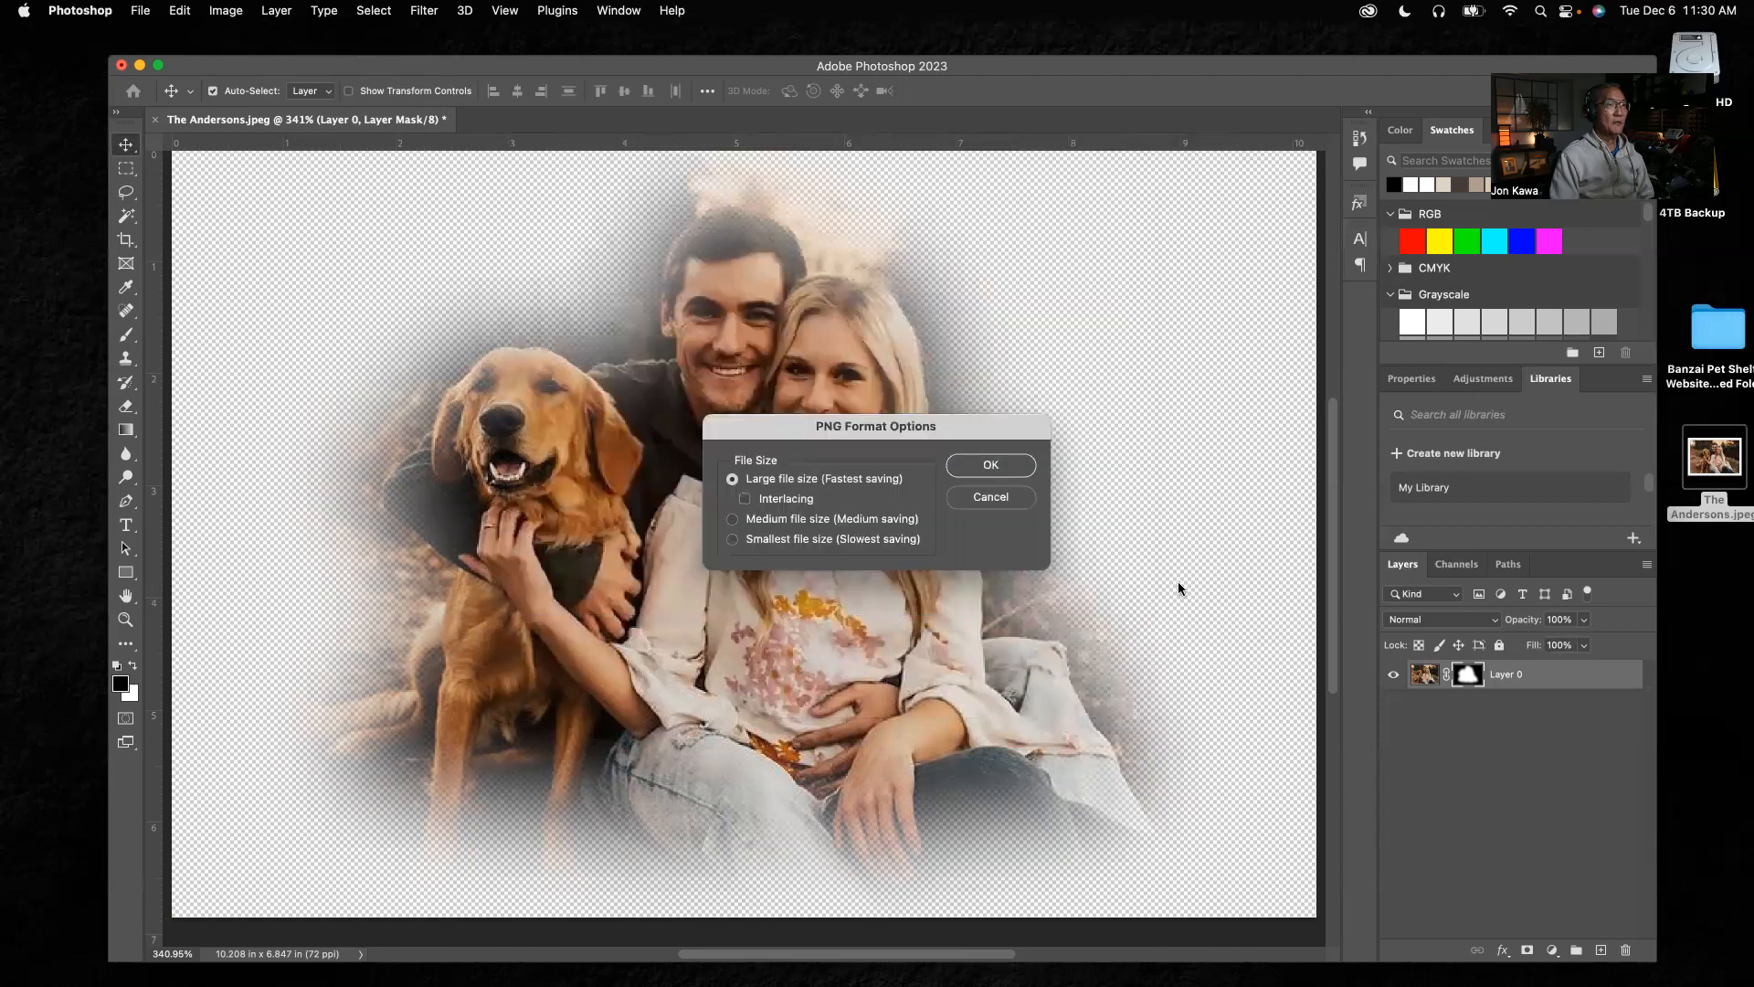
left_click(993, 466)
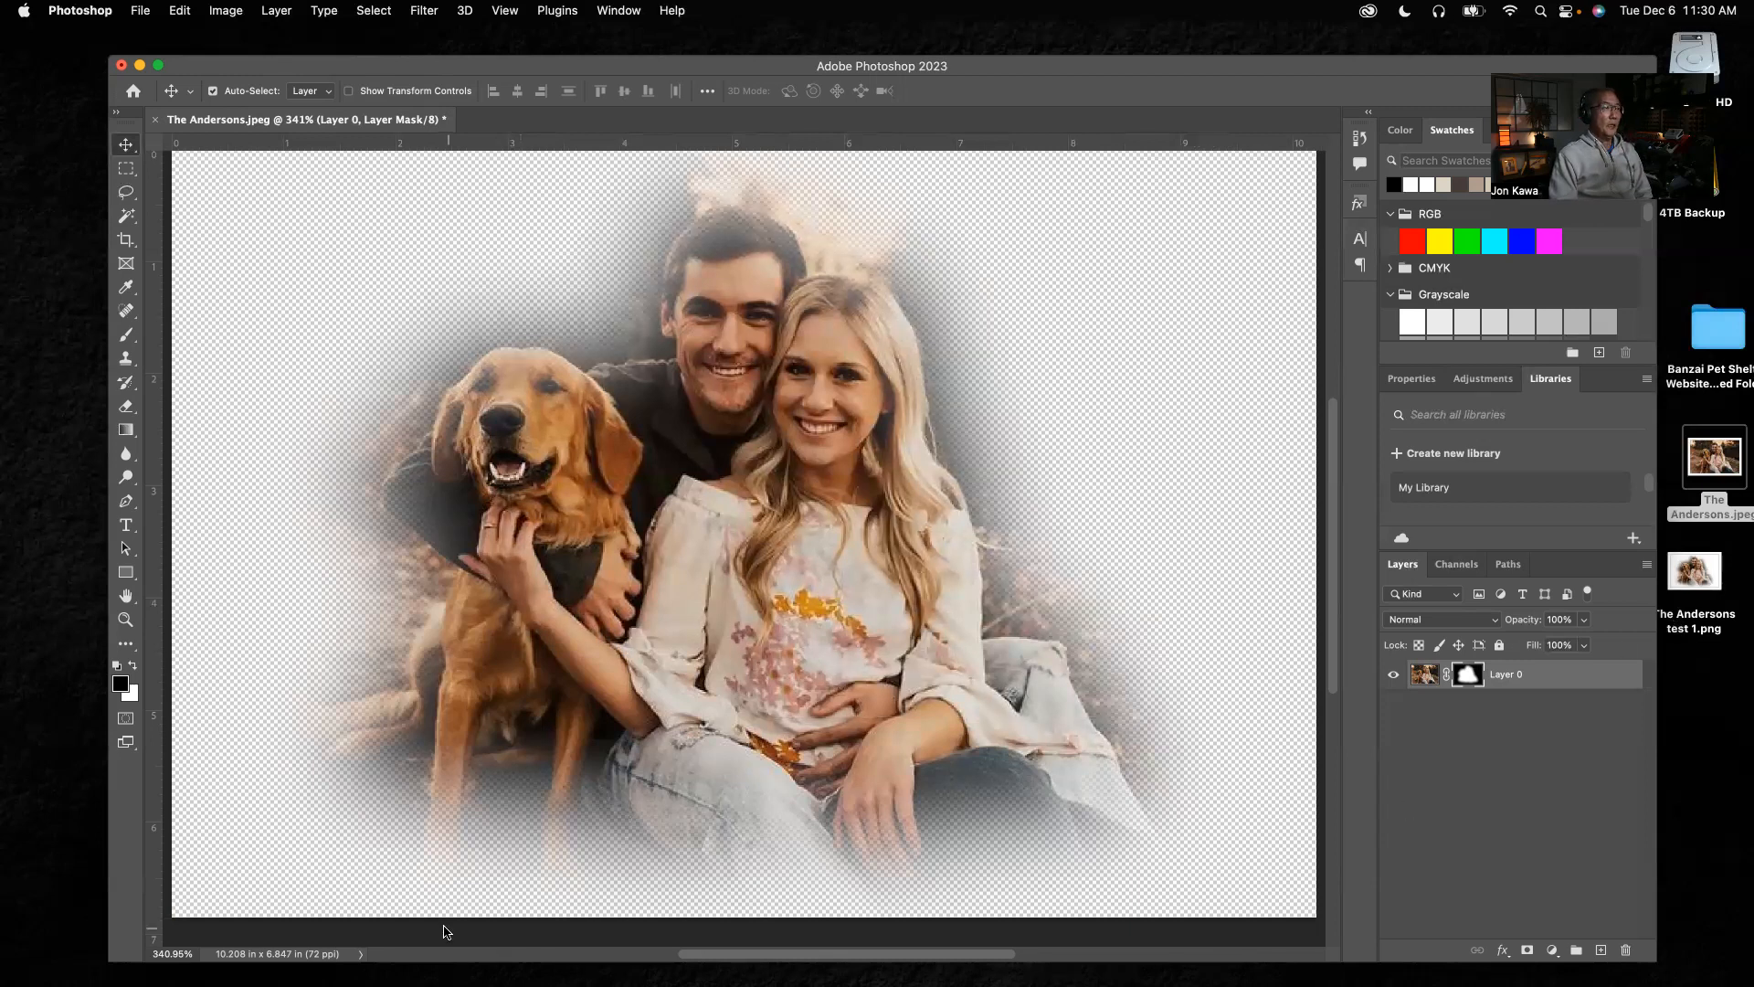
Switch to InDesign and delete the couple's portrait from page 5 of the website document
mouse_move(877, 959)
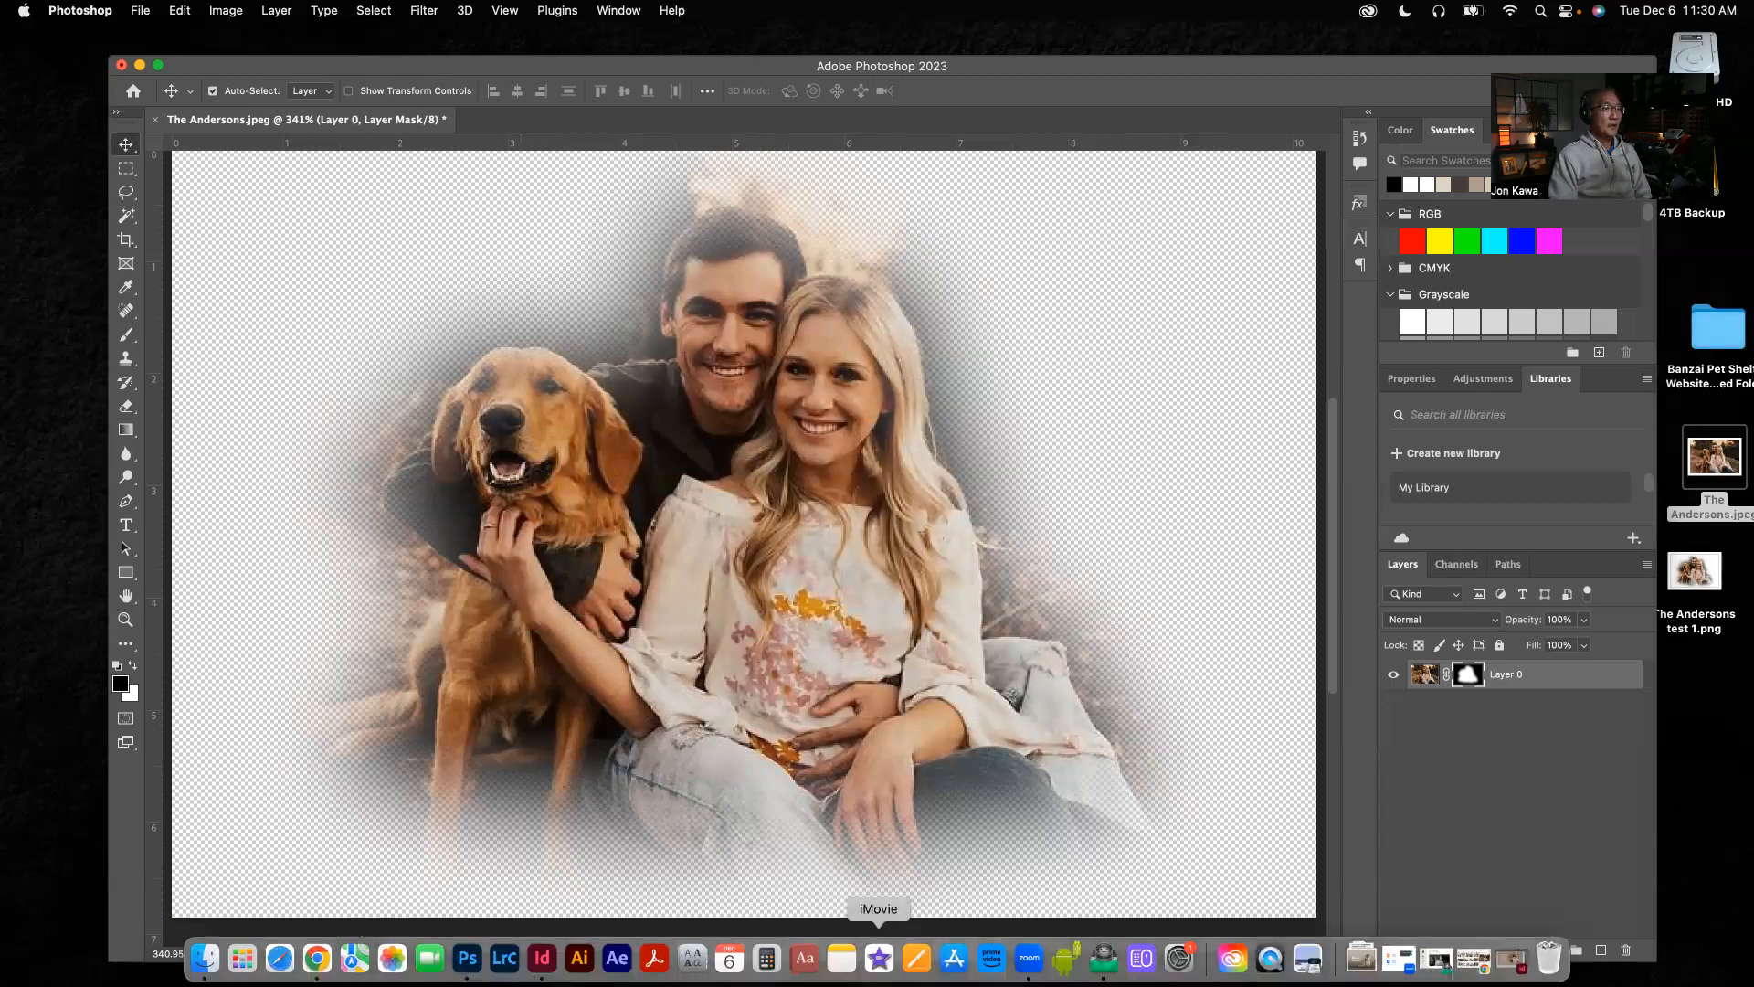
left_click(541, 959)
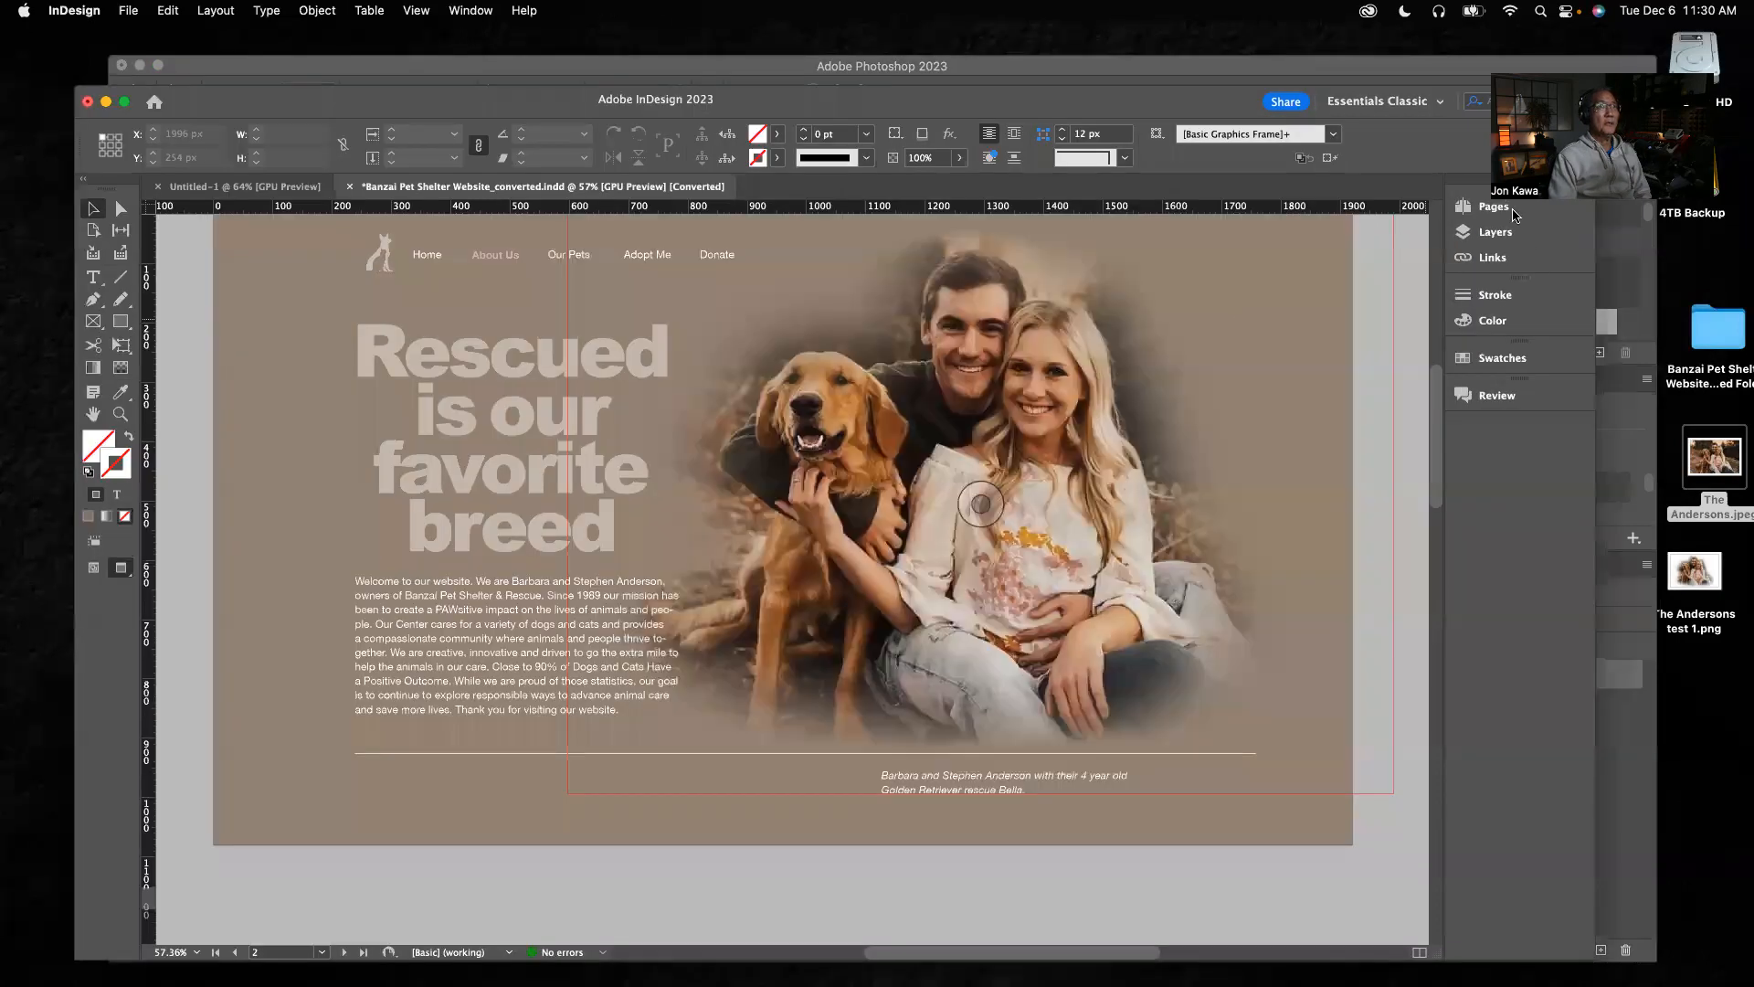
left_click(1514, 212)
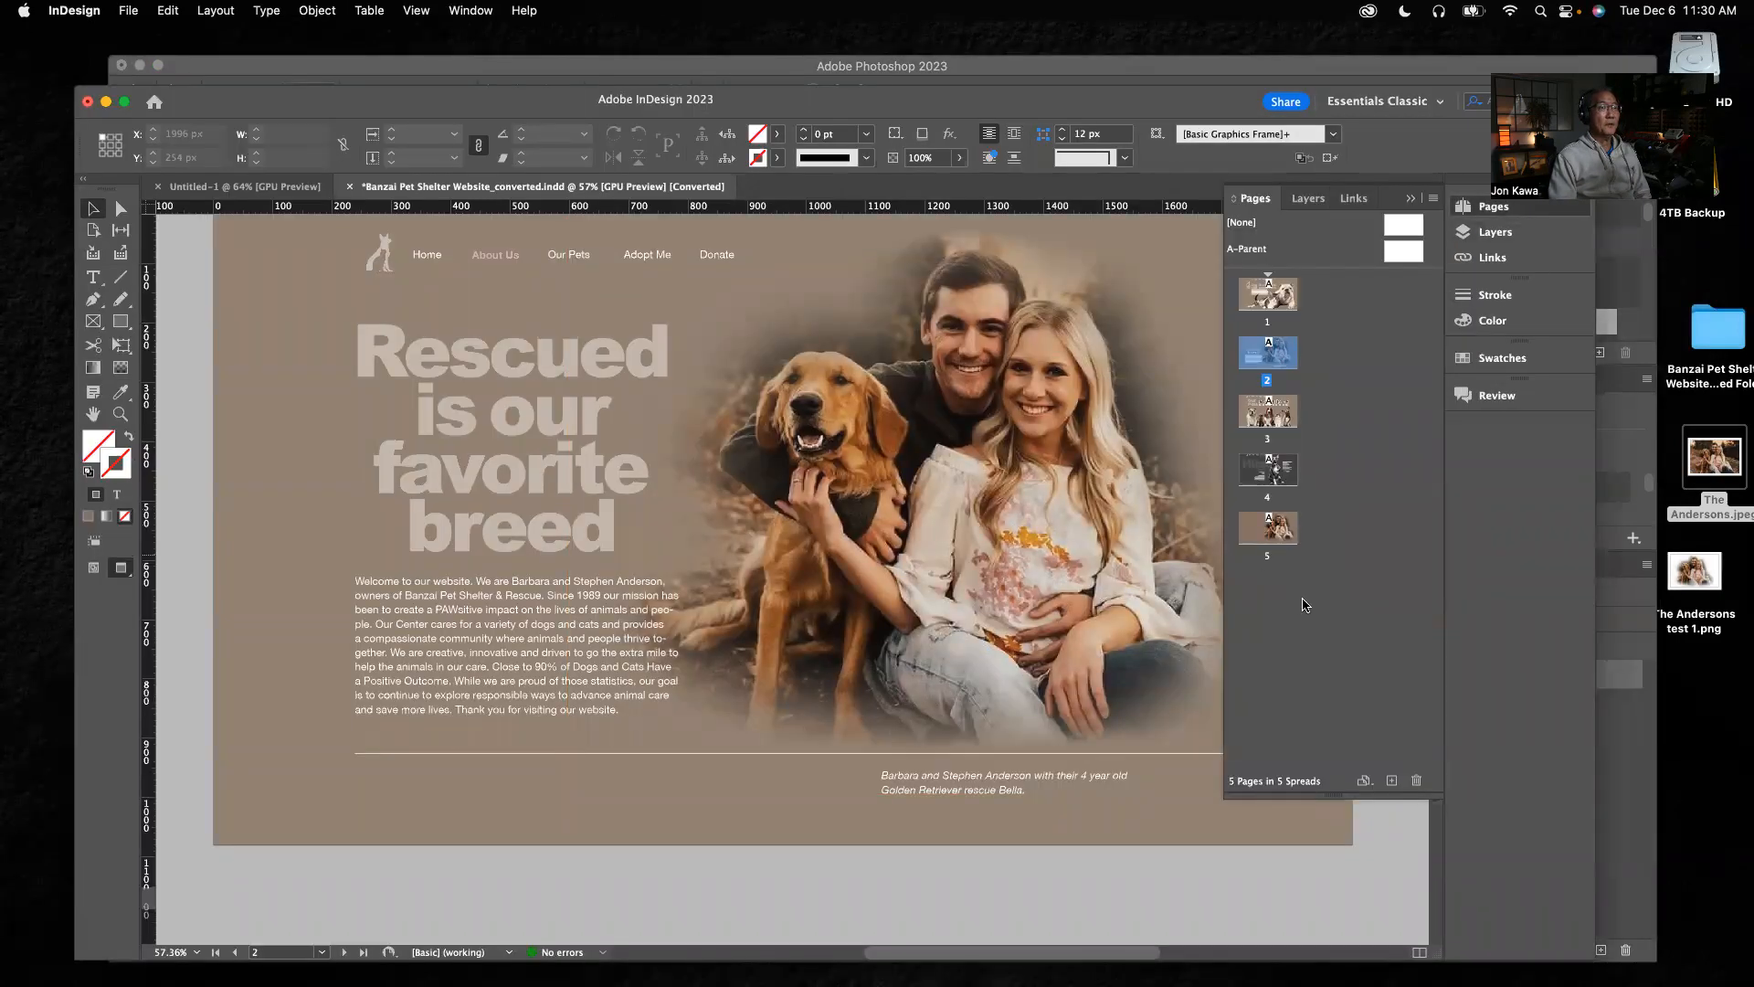
double_click(1267, 528)
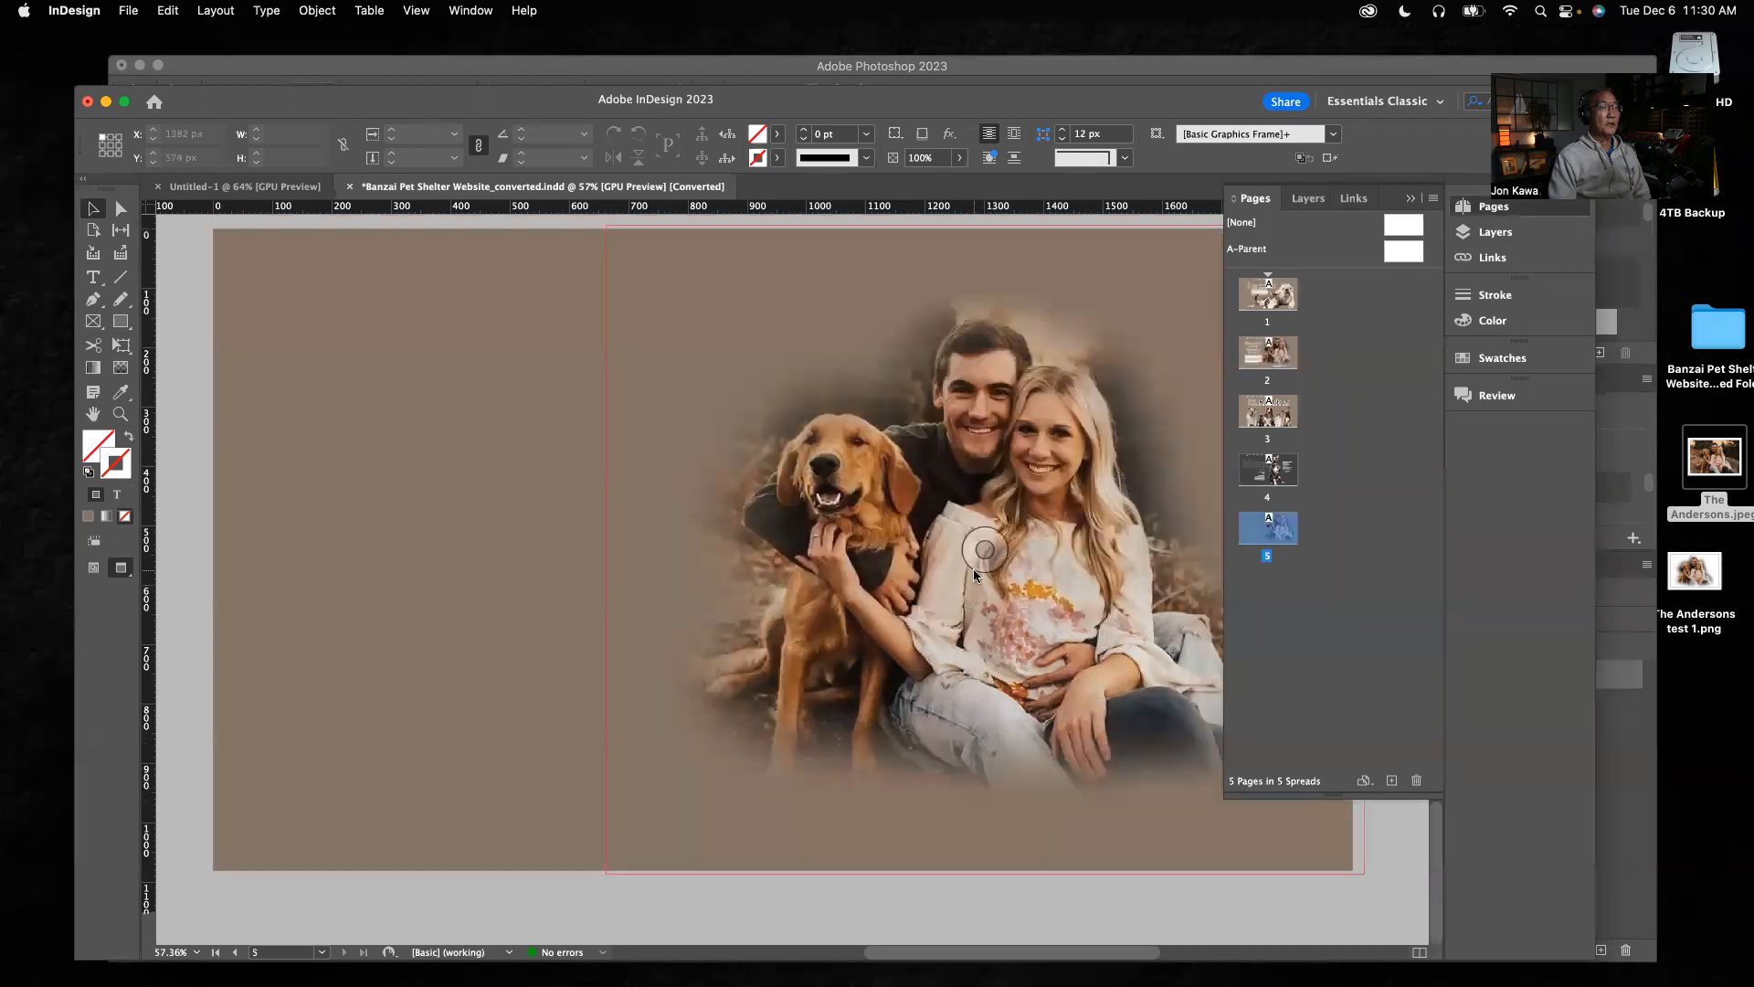
key("Delete")
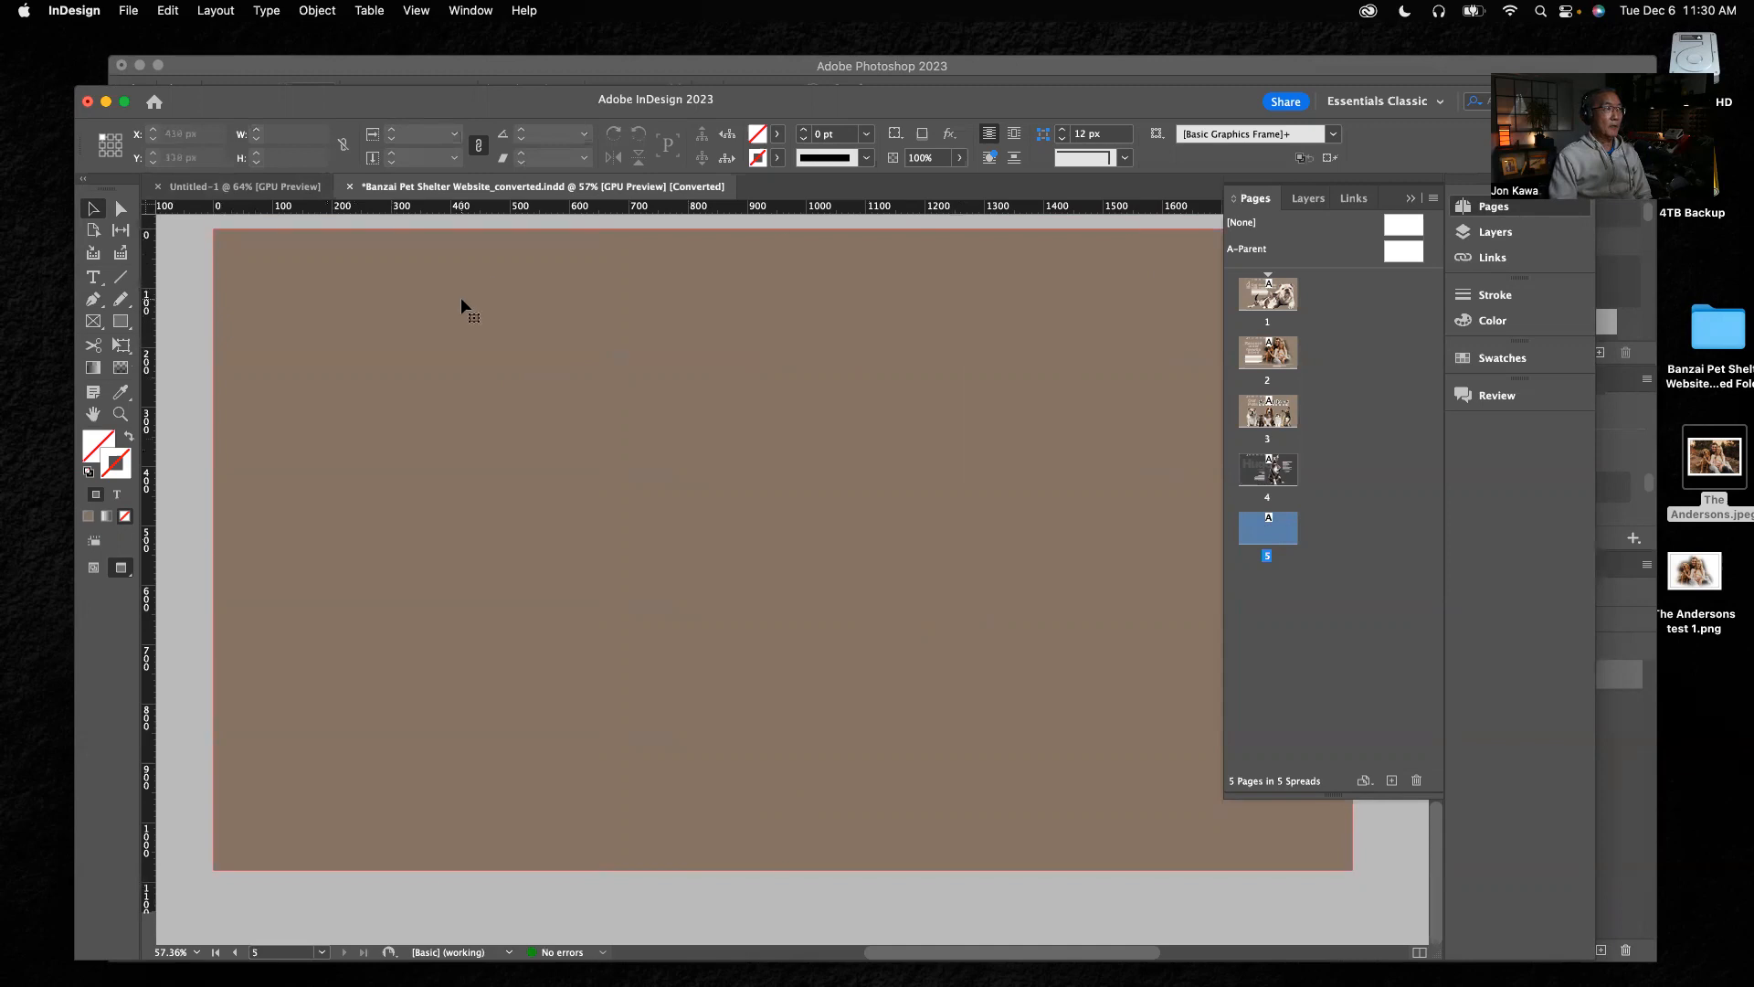
Fill page 5's brown background rectangle with the [Paper] swatch, keep its stroke at [None], and deselect it
left_click(468, 325)
left_click(1517, 360)
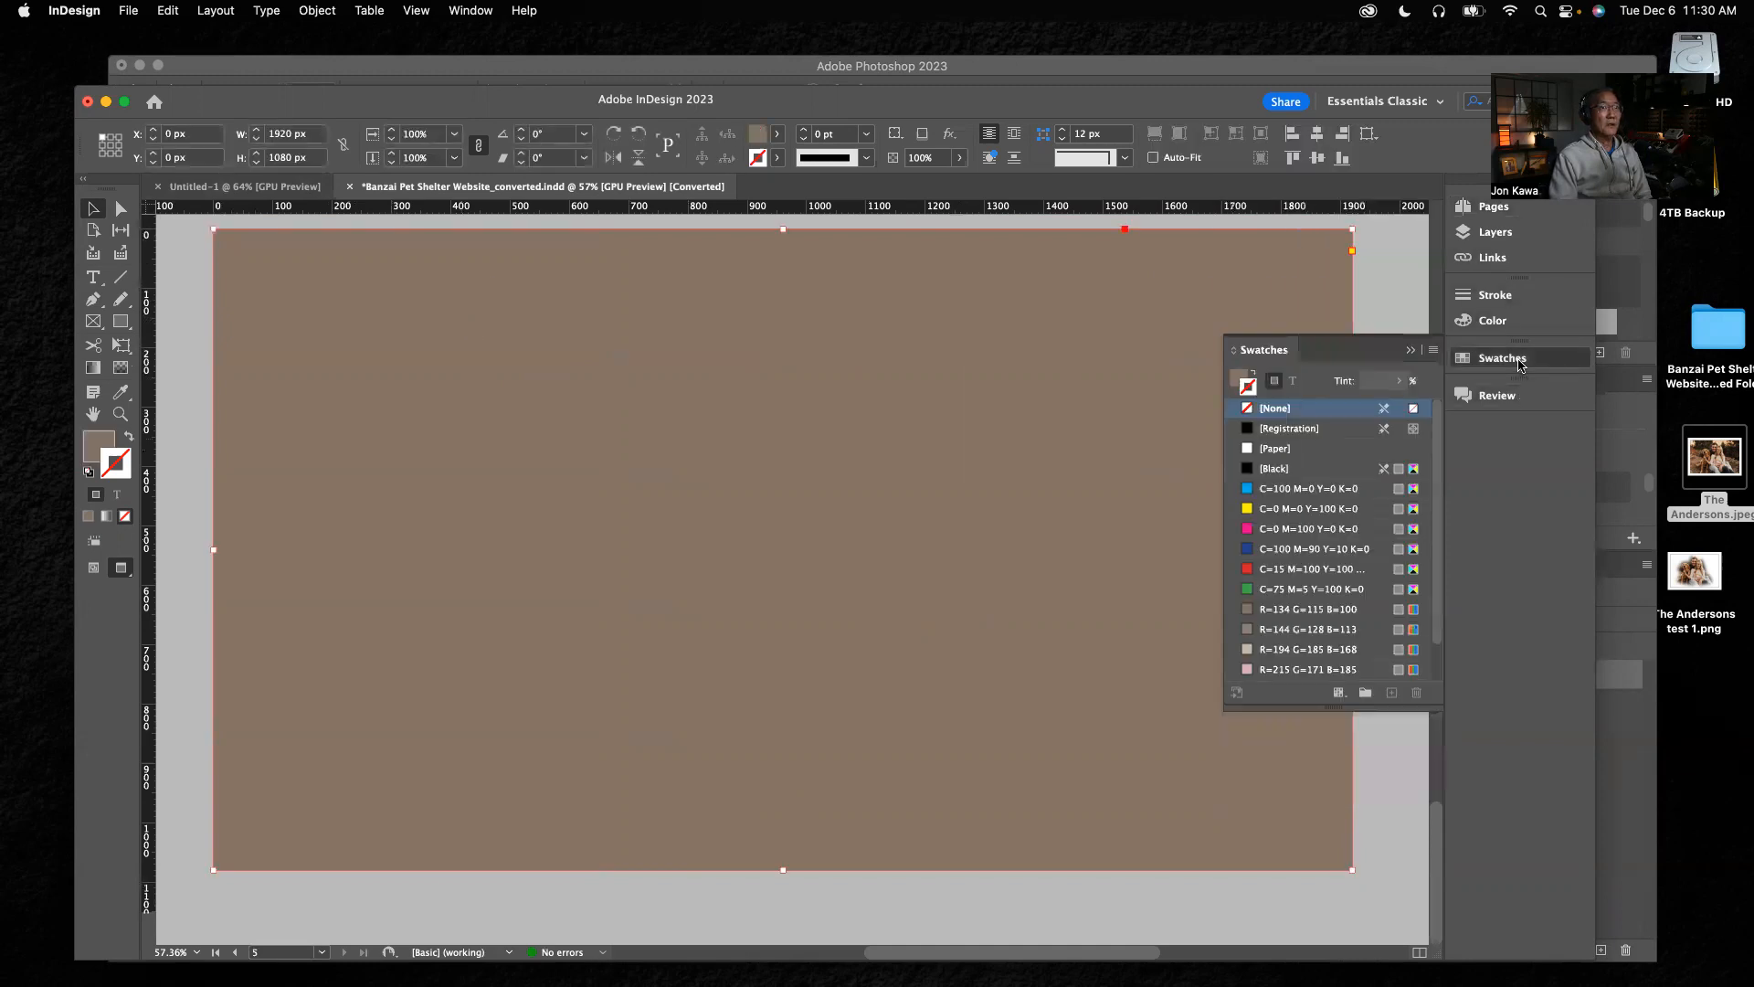
left_click(1249, 449)
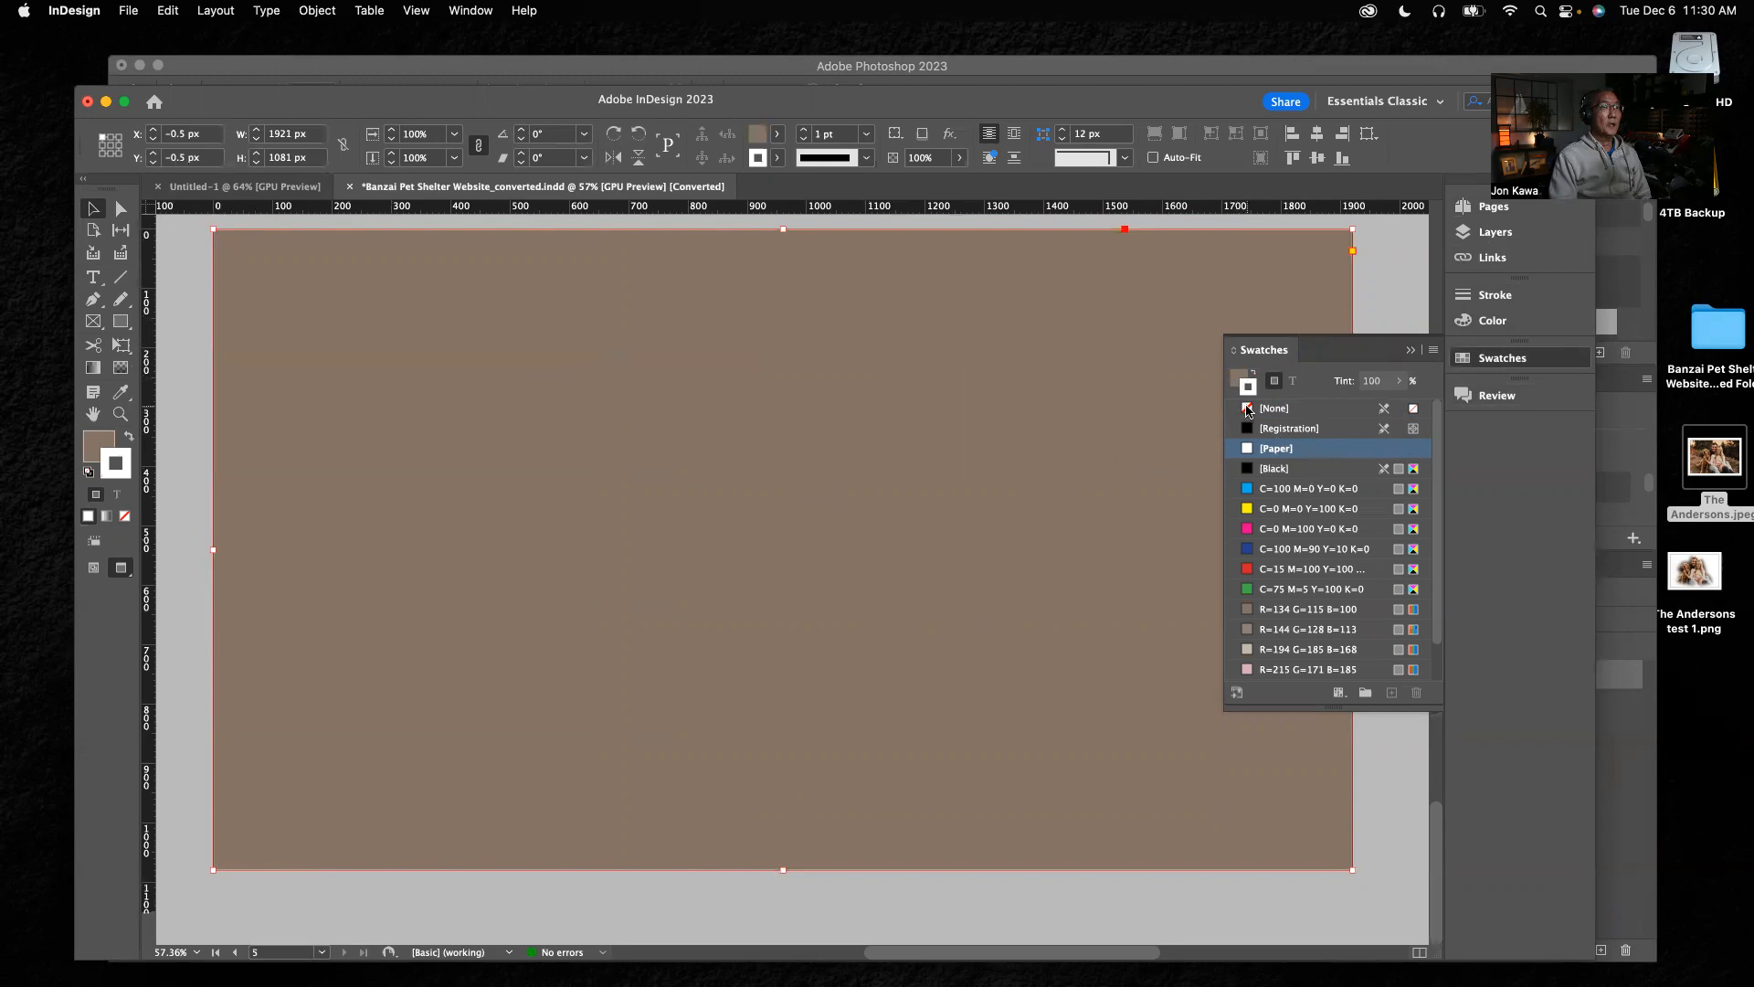
left_click(1249, 409)
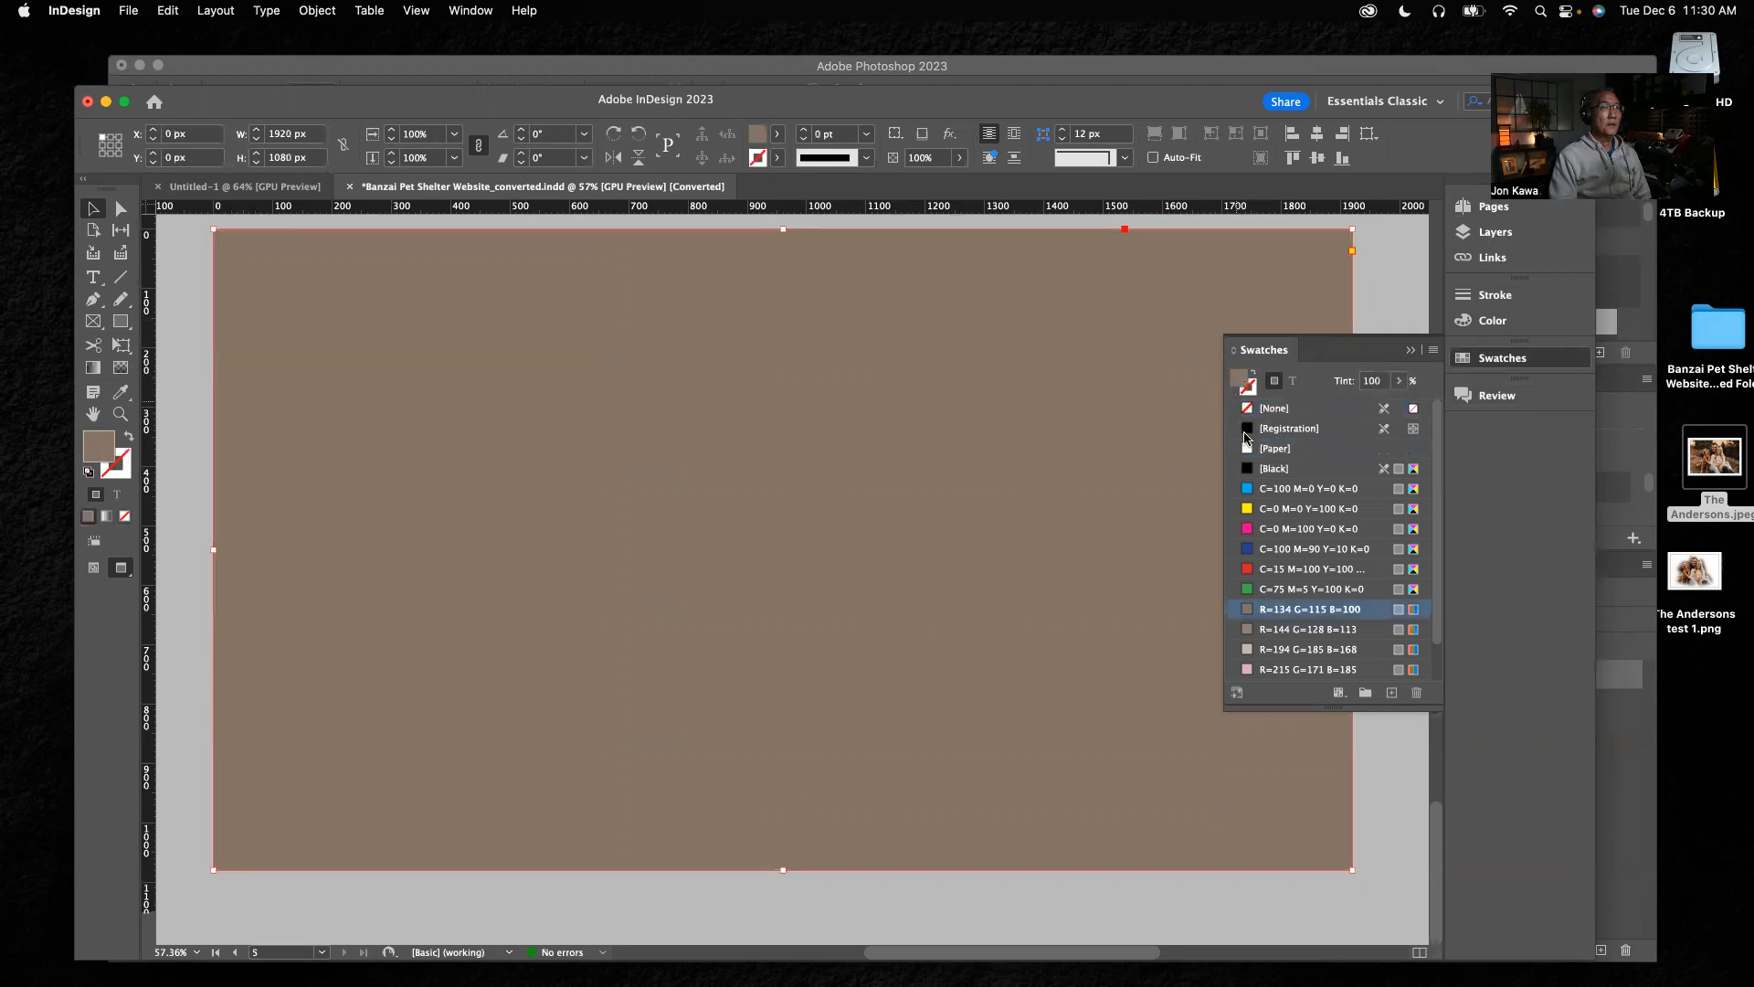
left_click(1248, 450)
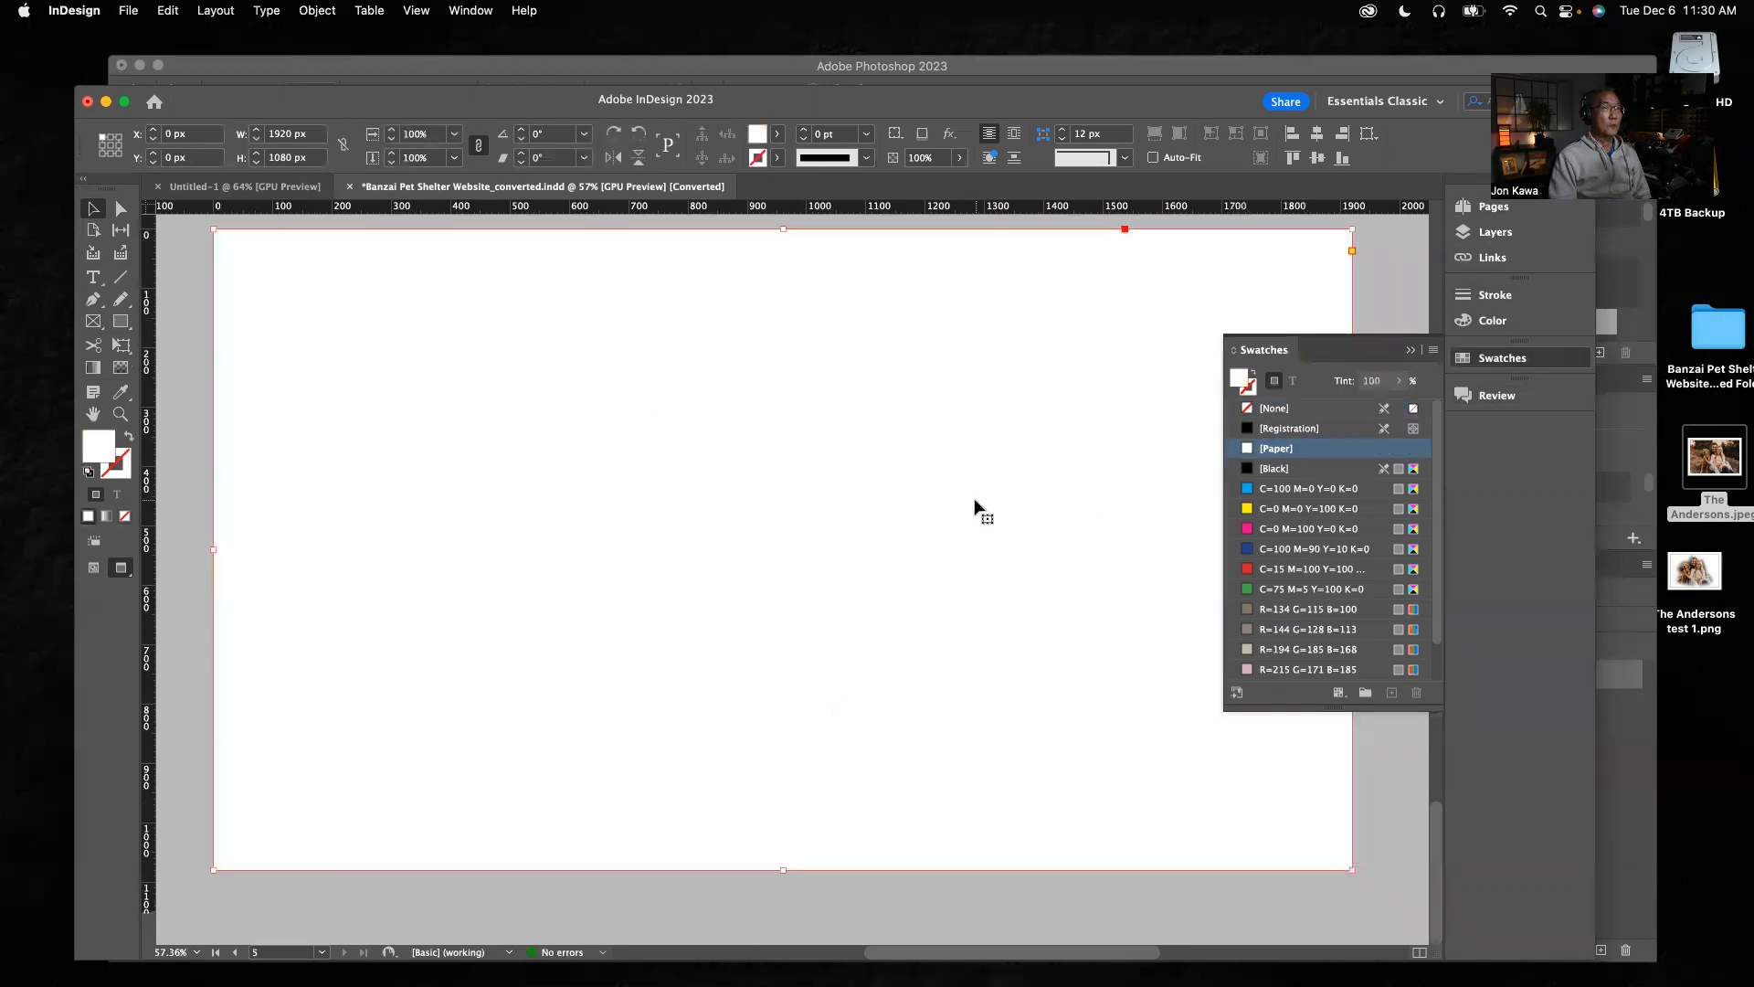
left_click(1371, 310)
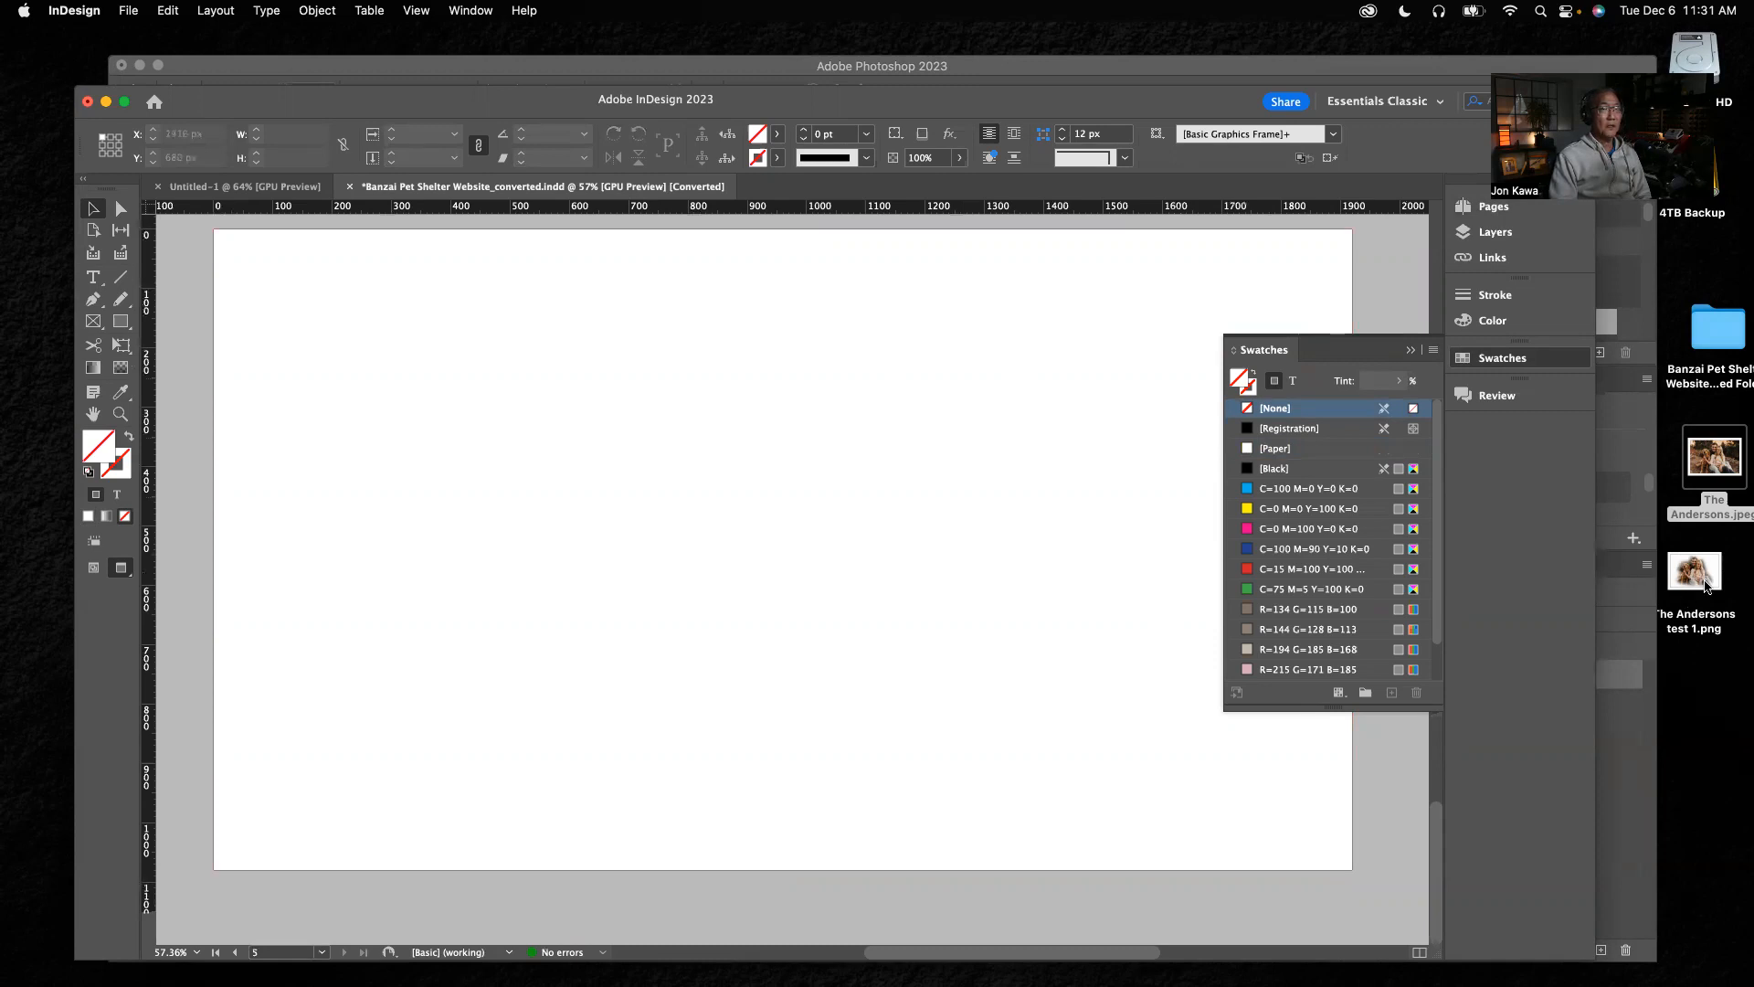
Place the couple's "test 1" PNG from the Desktop on page 5 and zoom in on it
left_click(1698, 573)
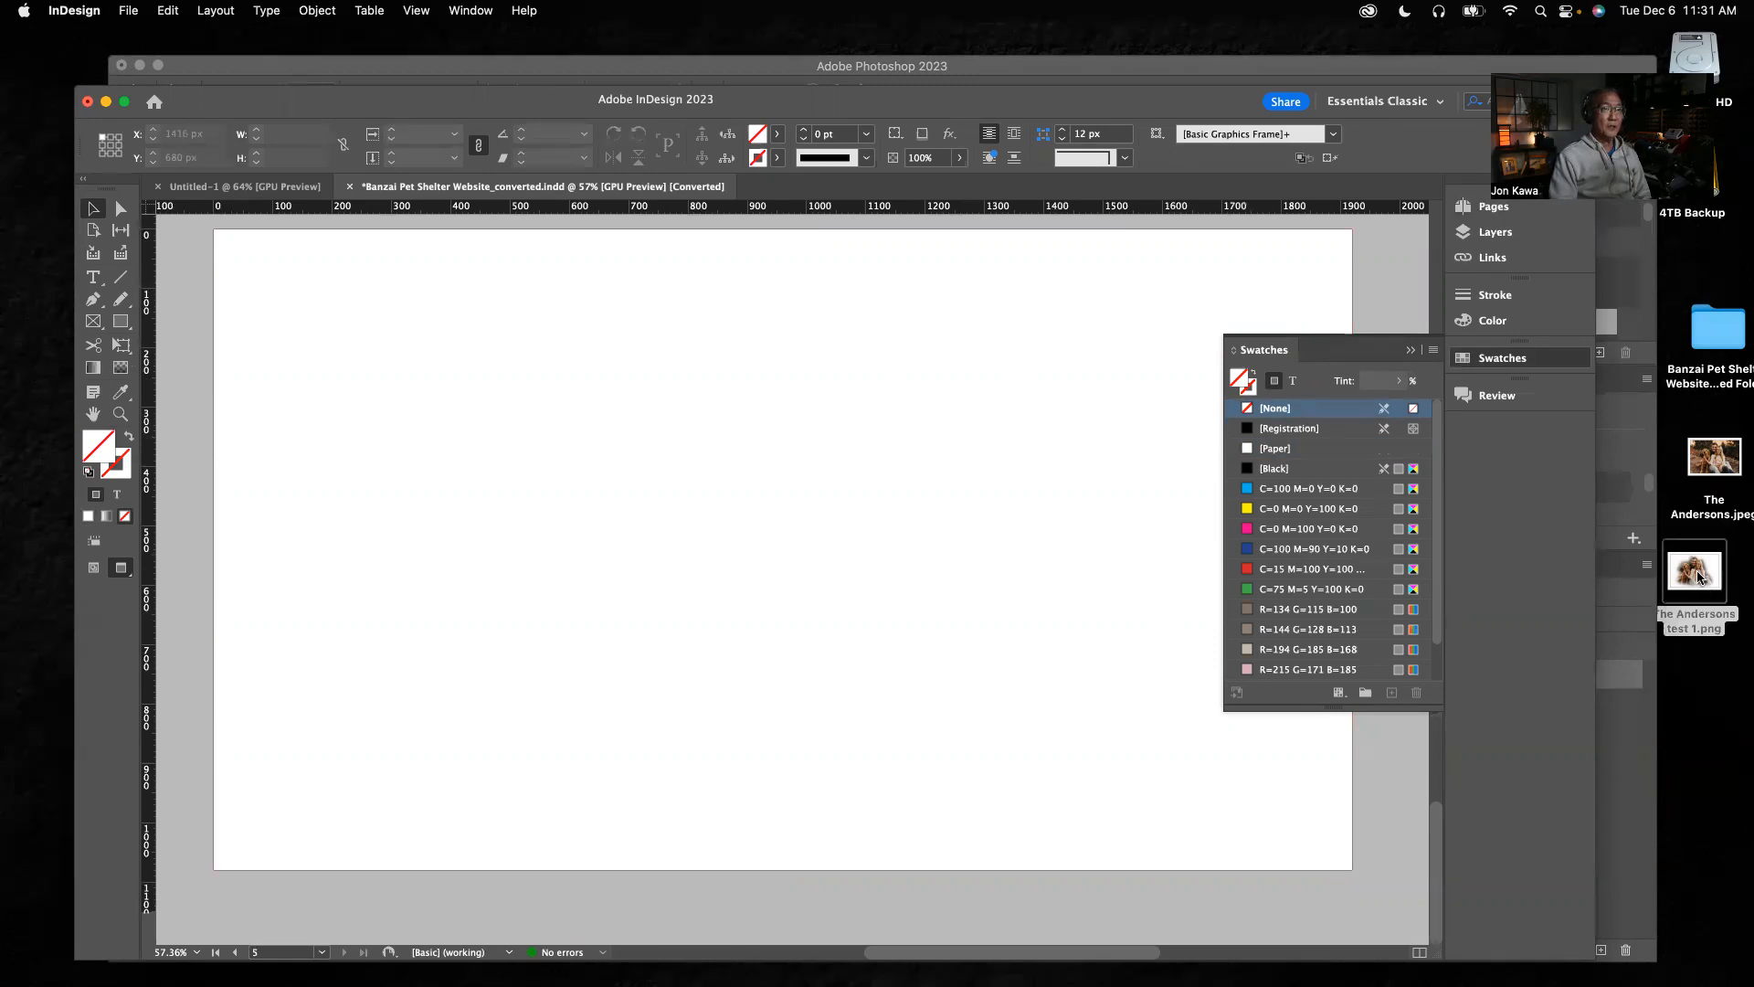
left_click_drag(1697, 576, 512, 420)
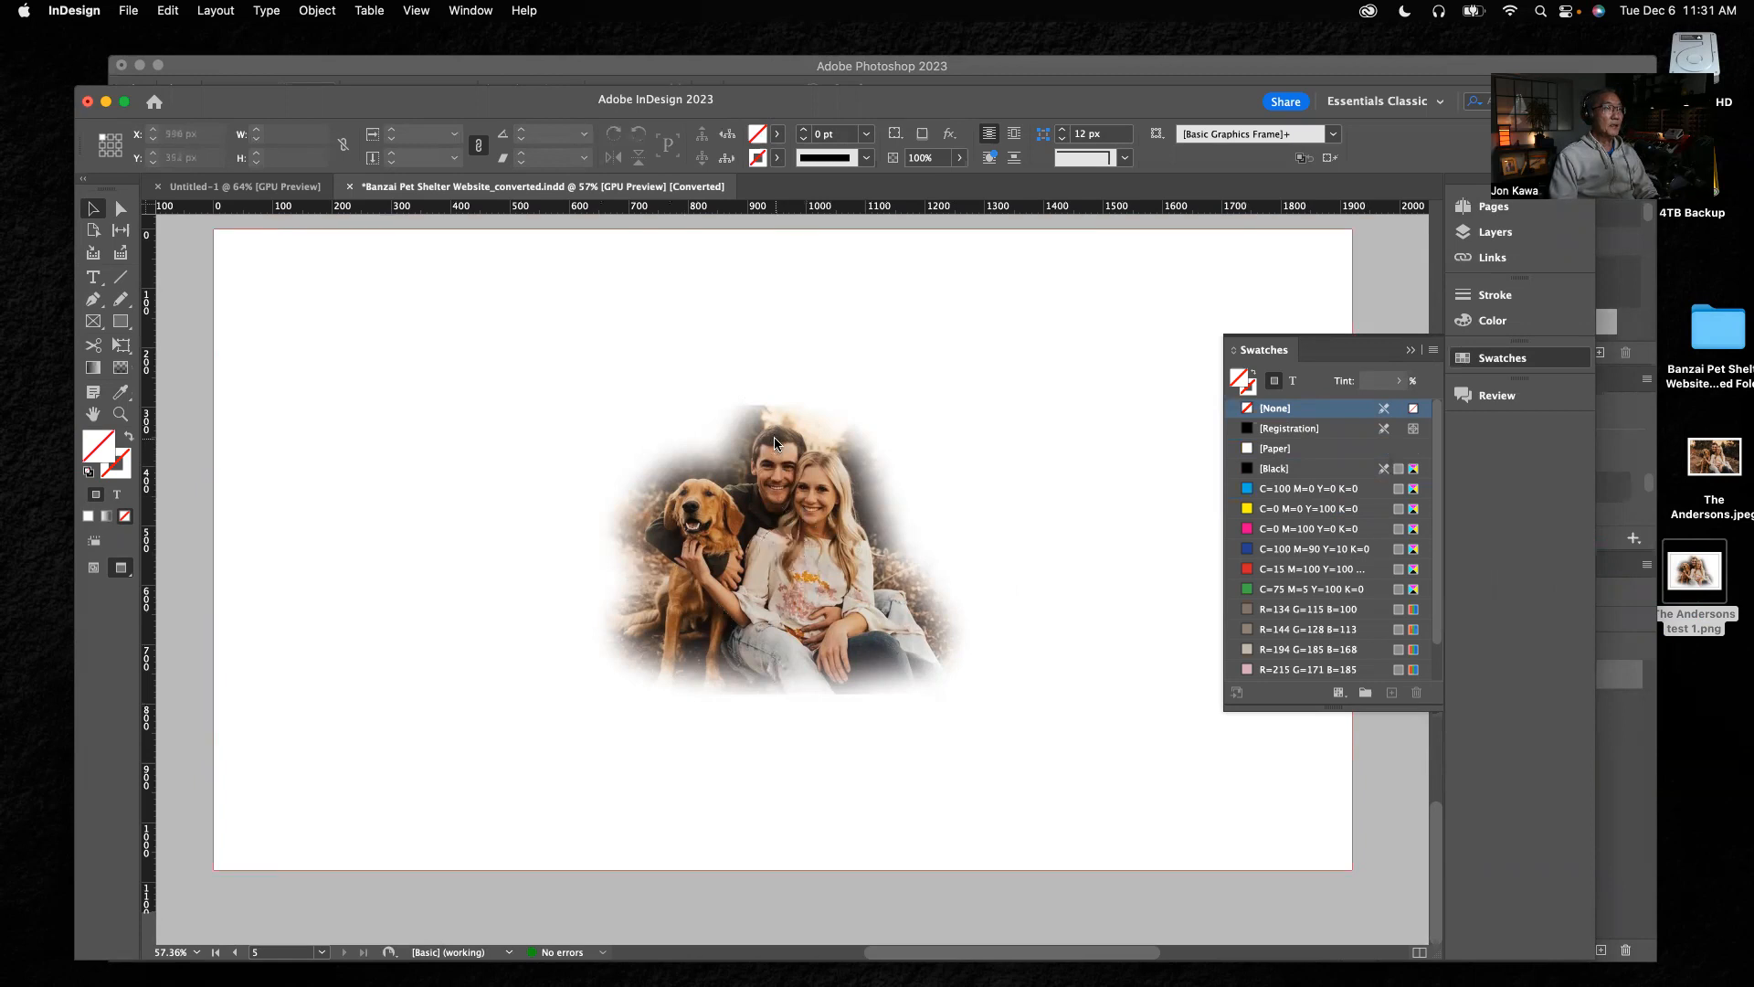
left_click_drag(774, 439, 1010, 640)
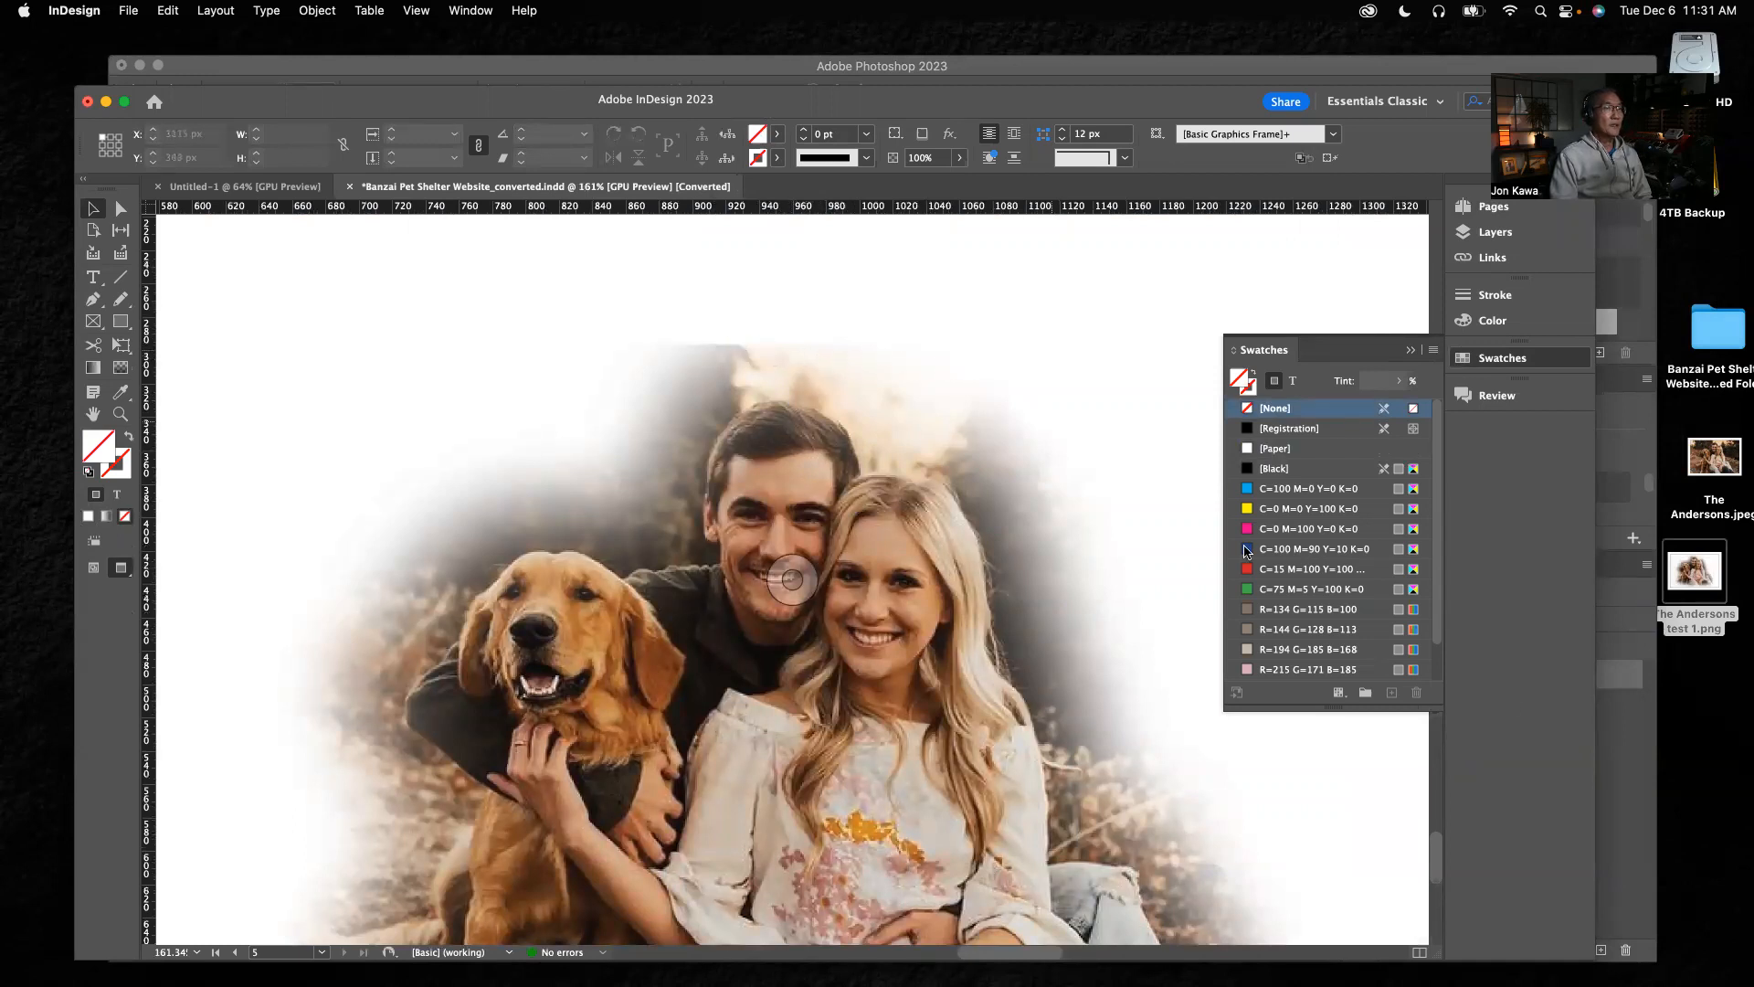
Compare the Photoshop cutout with the placed PNG in InDesign, examining its faded upper and lower edges
left_click(1620, 758)
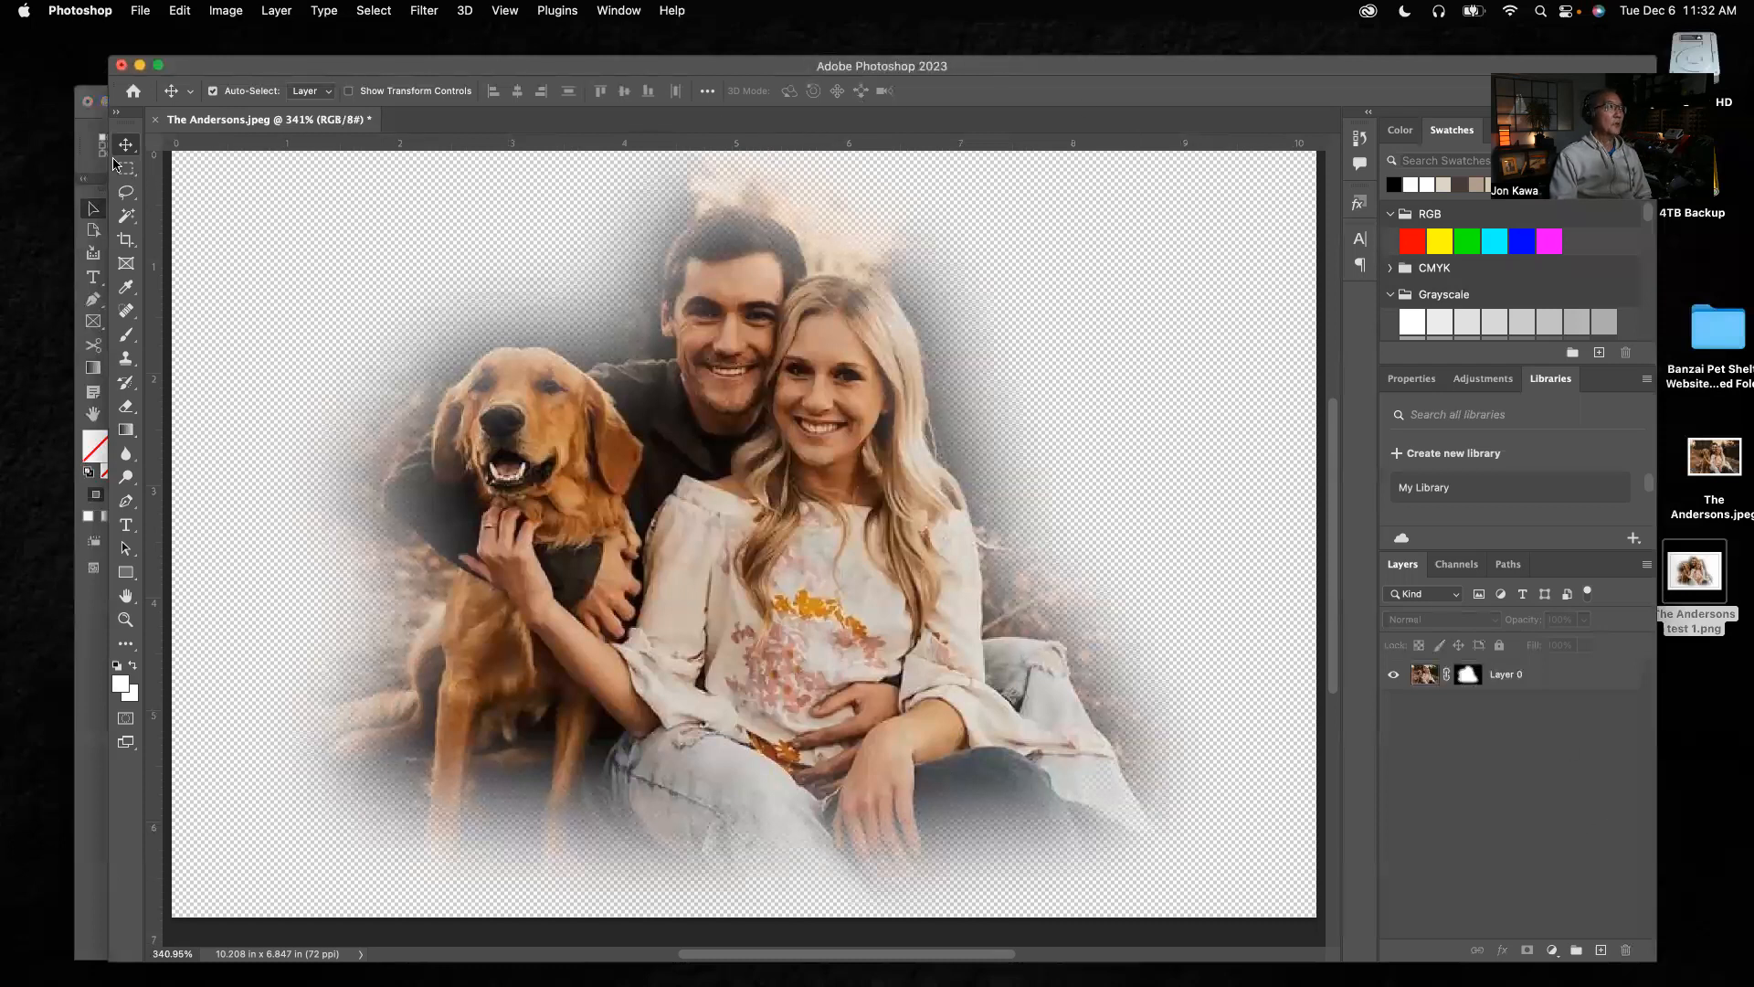
left_click(80, 149)
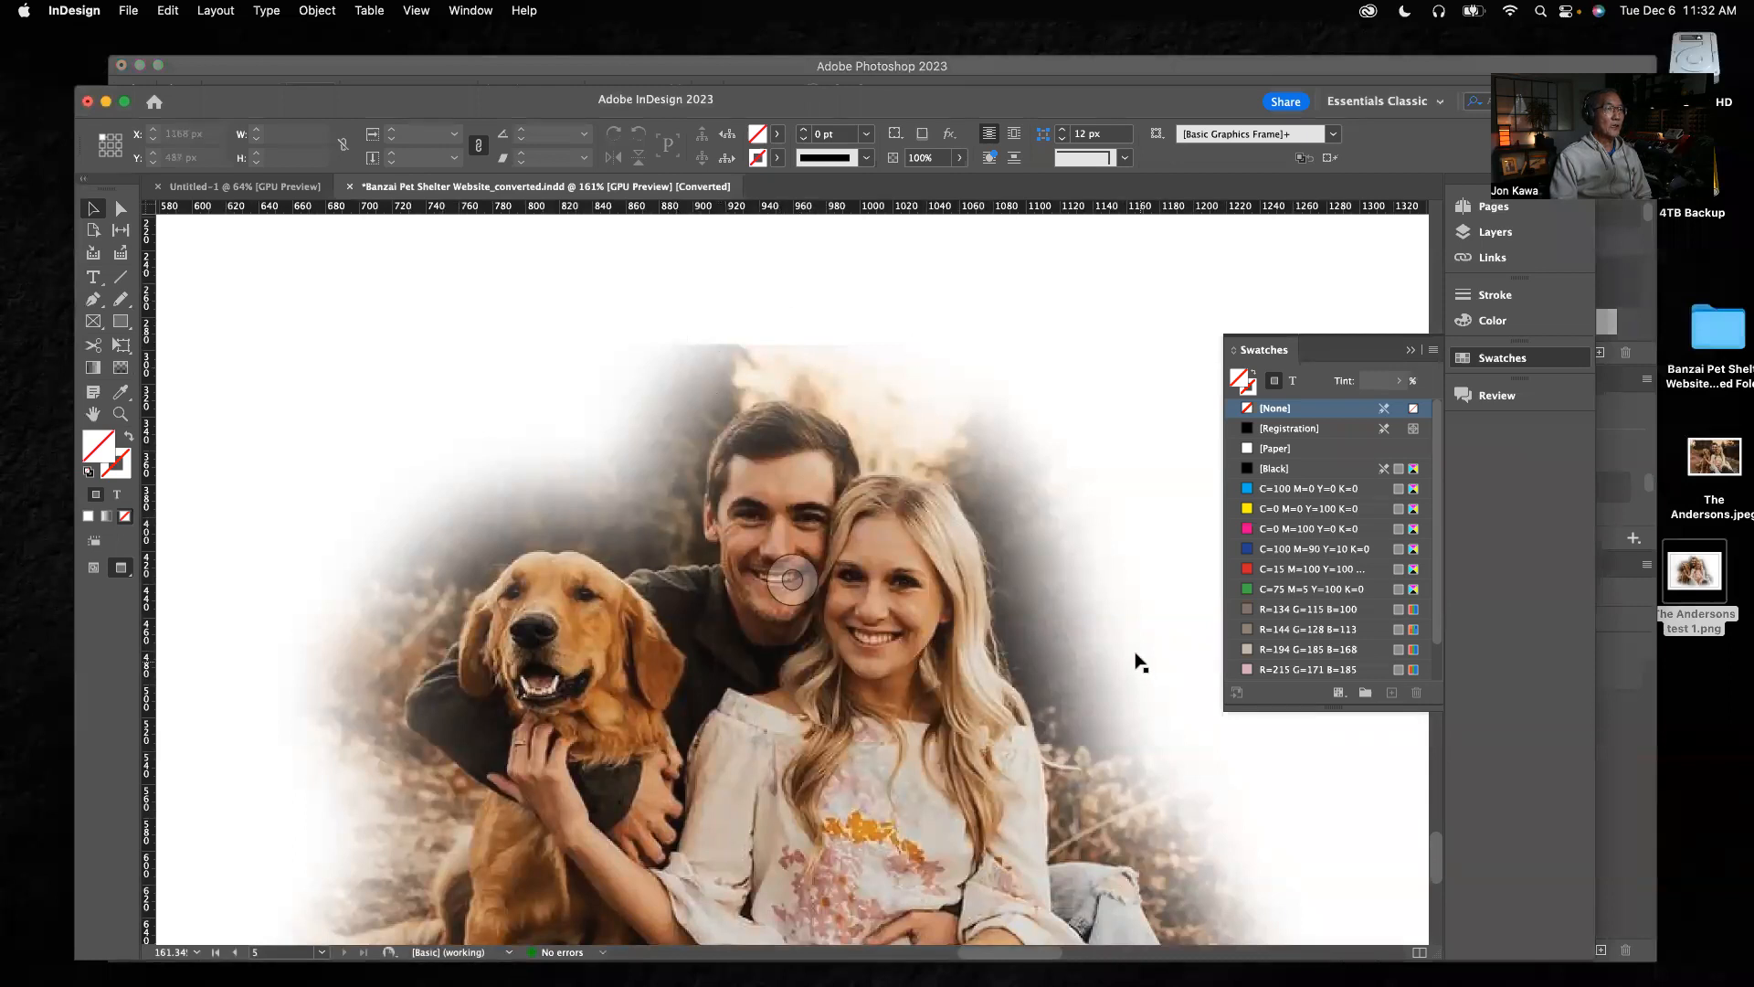
scroll(1140, 662, "up", 3)
scroll(1141, 662, "down", 8)
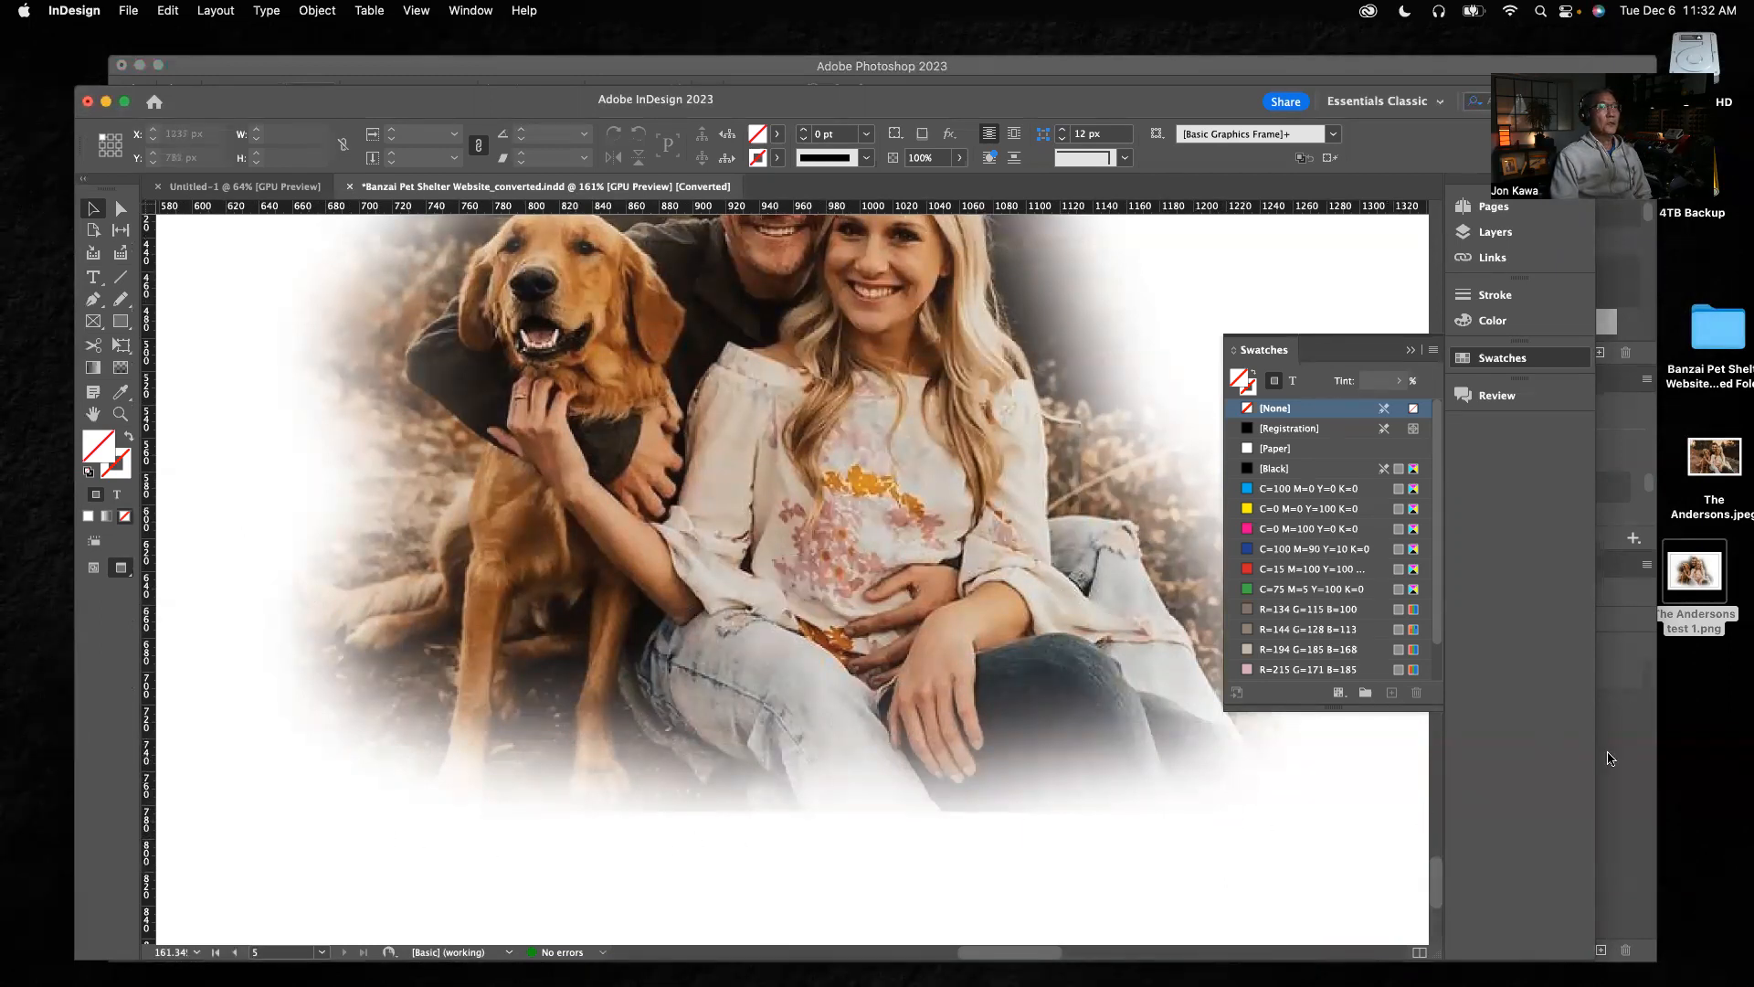
Switch to Photoshop and set the foreground color to black (000000)
key("super+Tab")
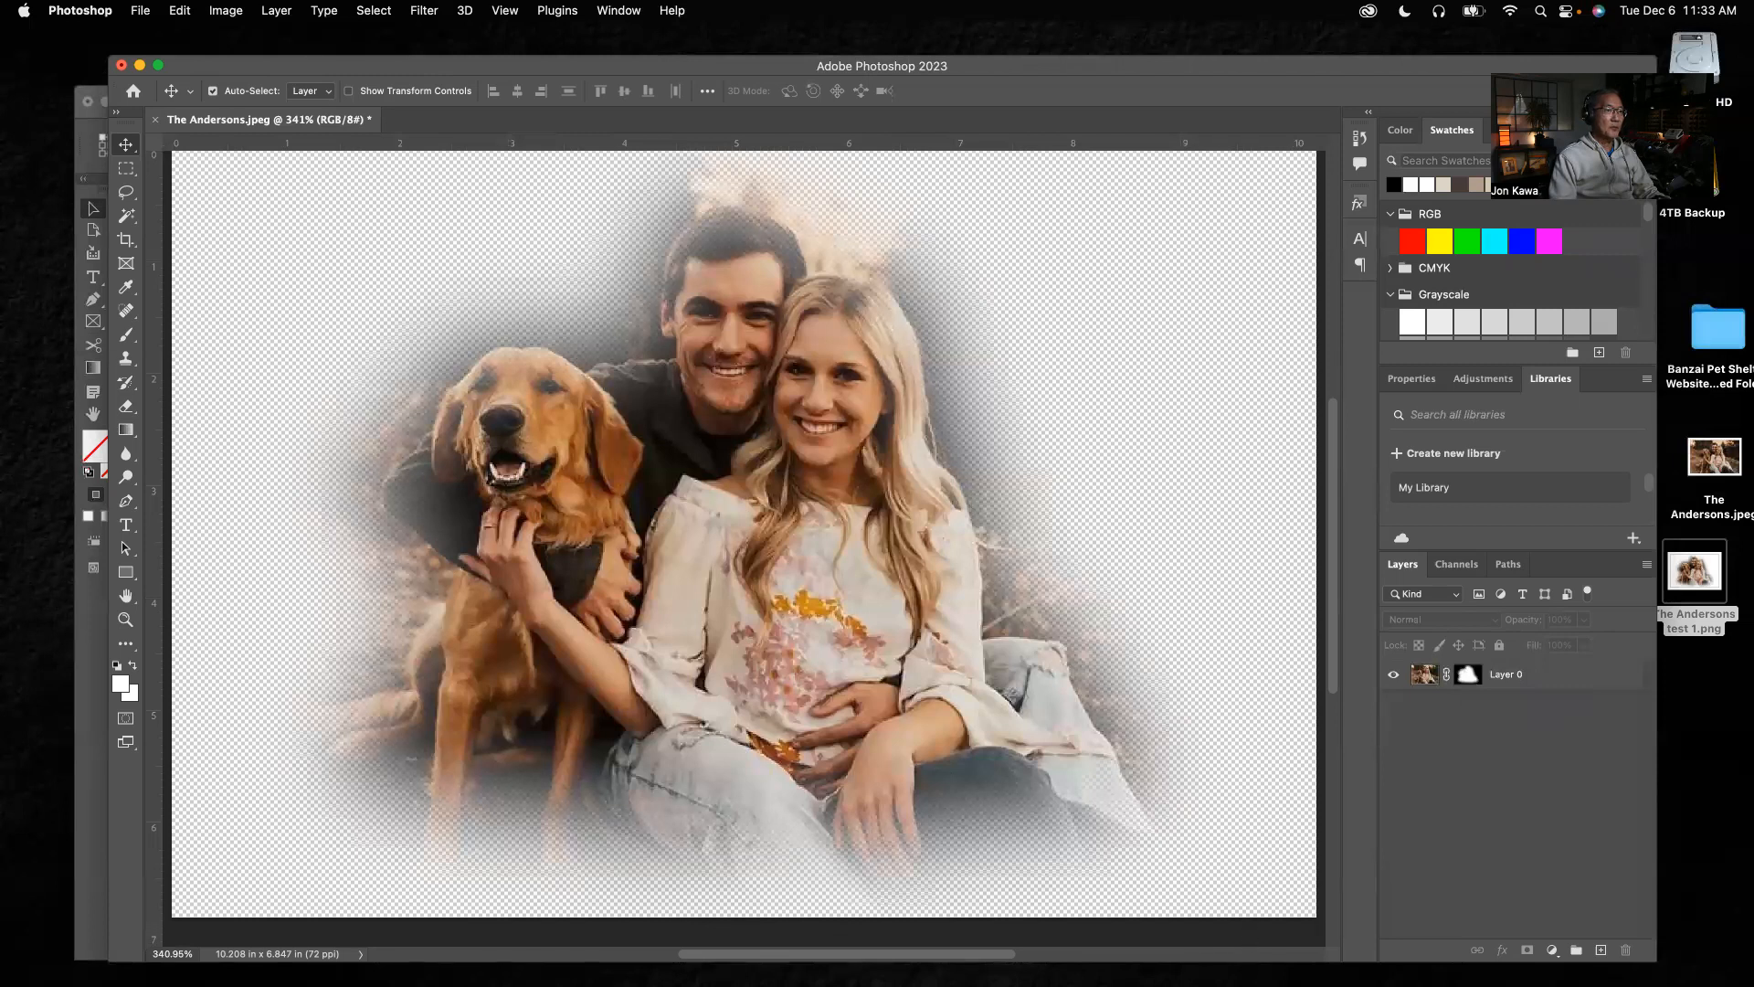
left_click_drag(1082, 66, 1080, 63)
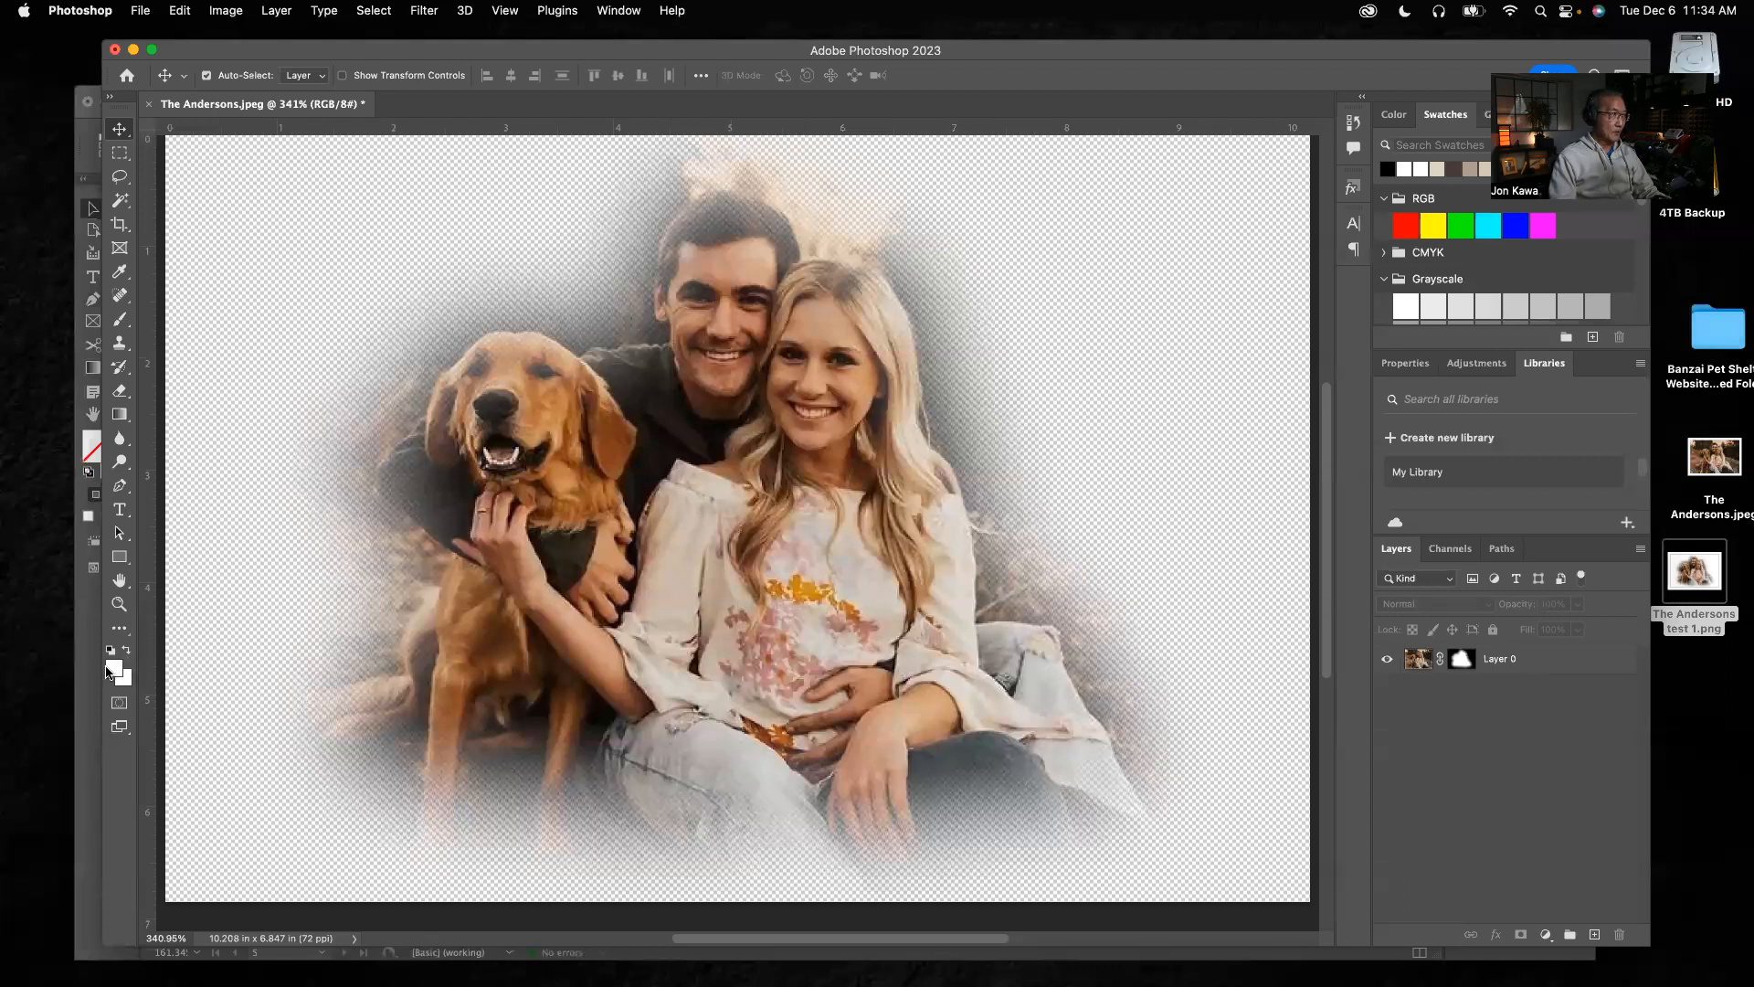
left_click(114, 673)
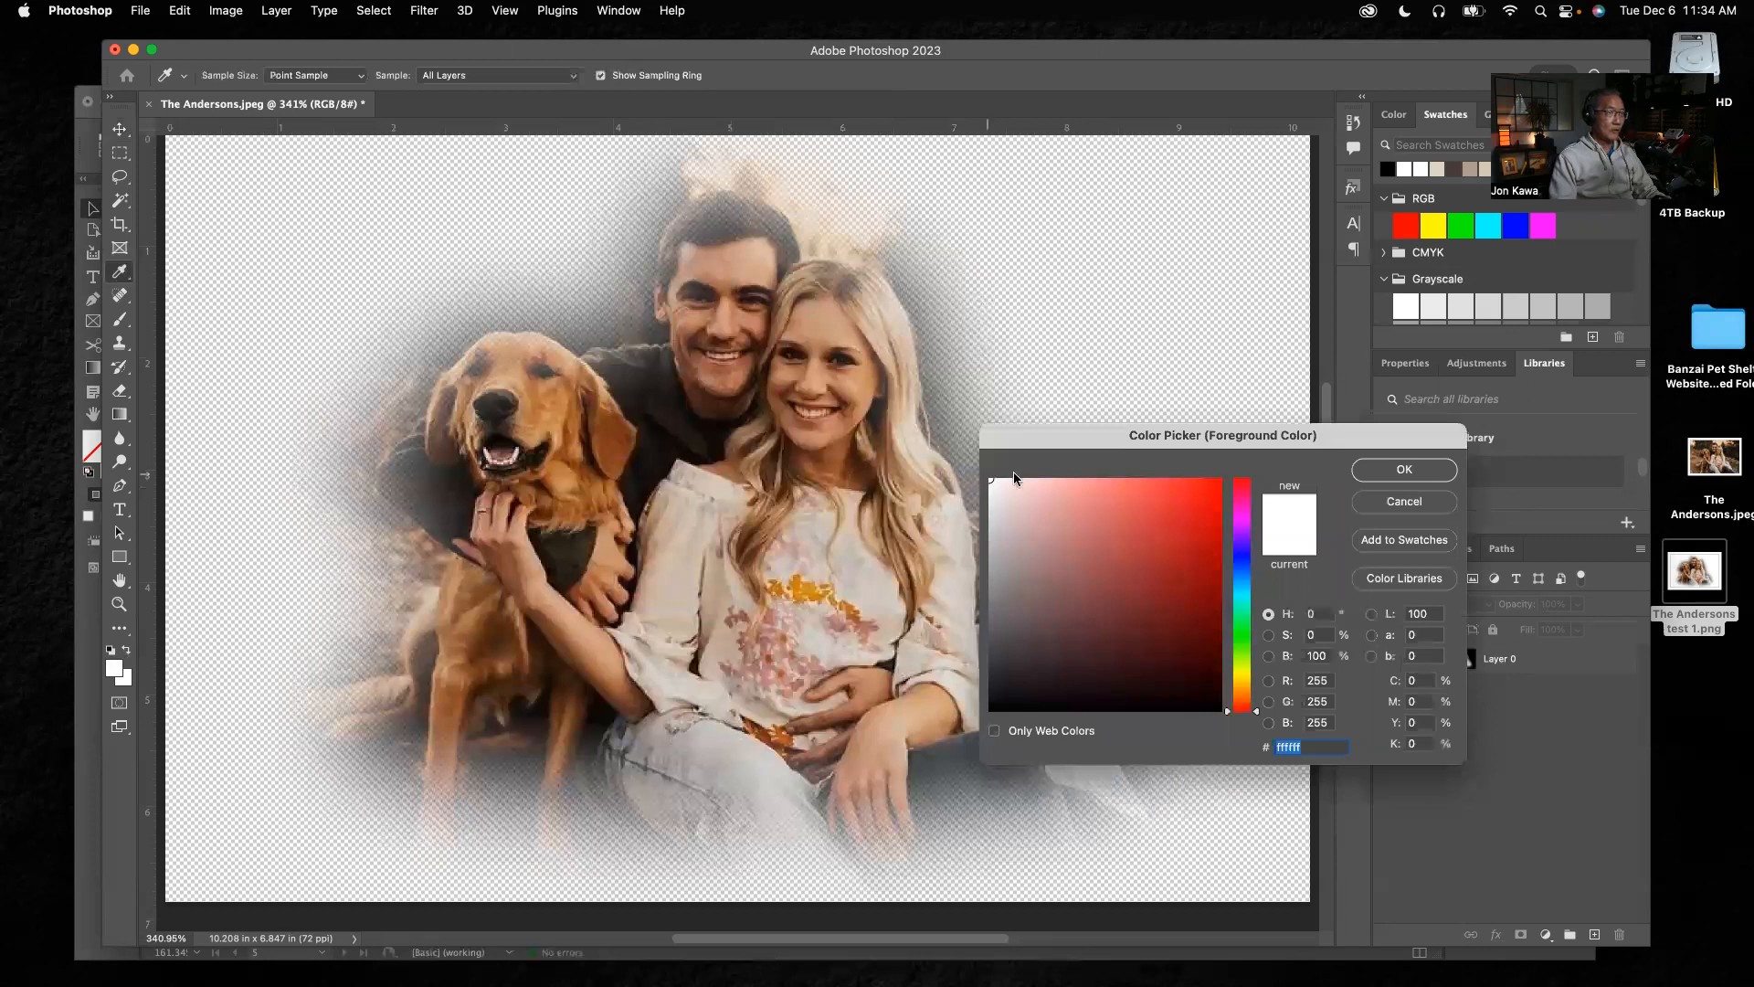
left_click(1406, 502)
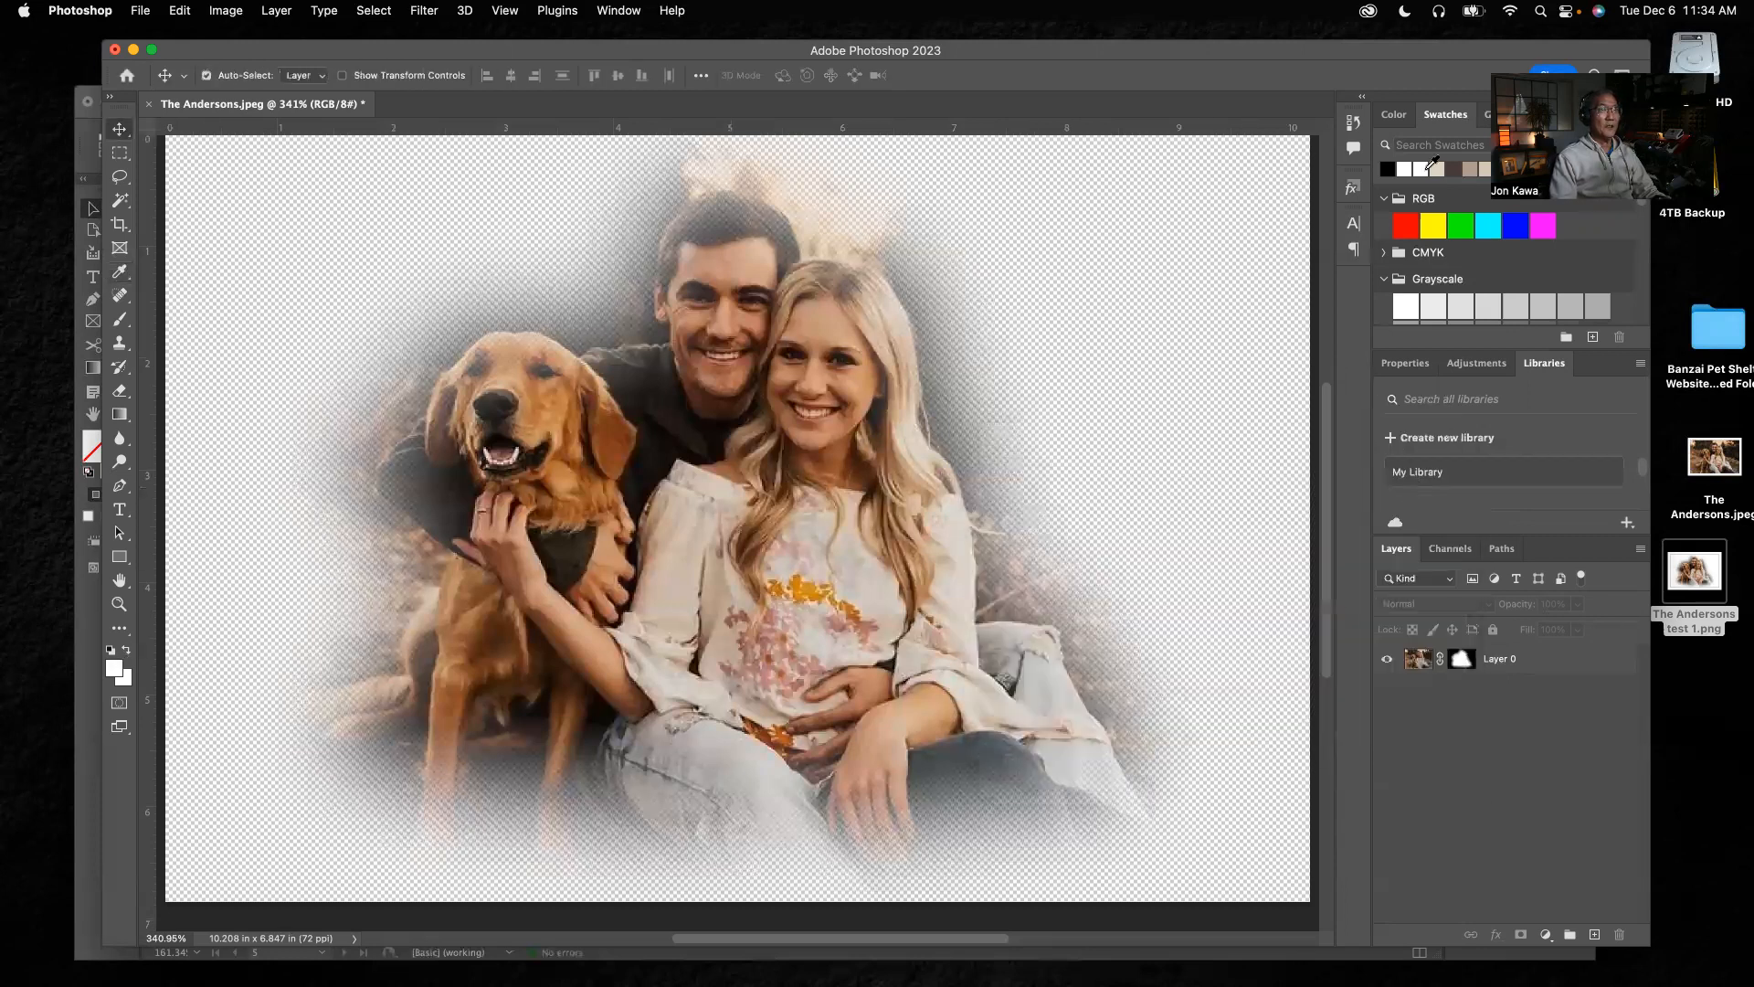
left_click(1391, 169)
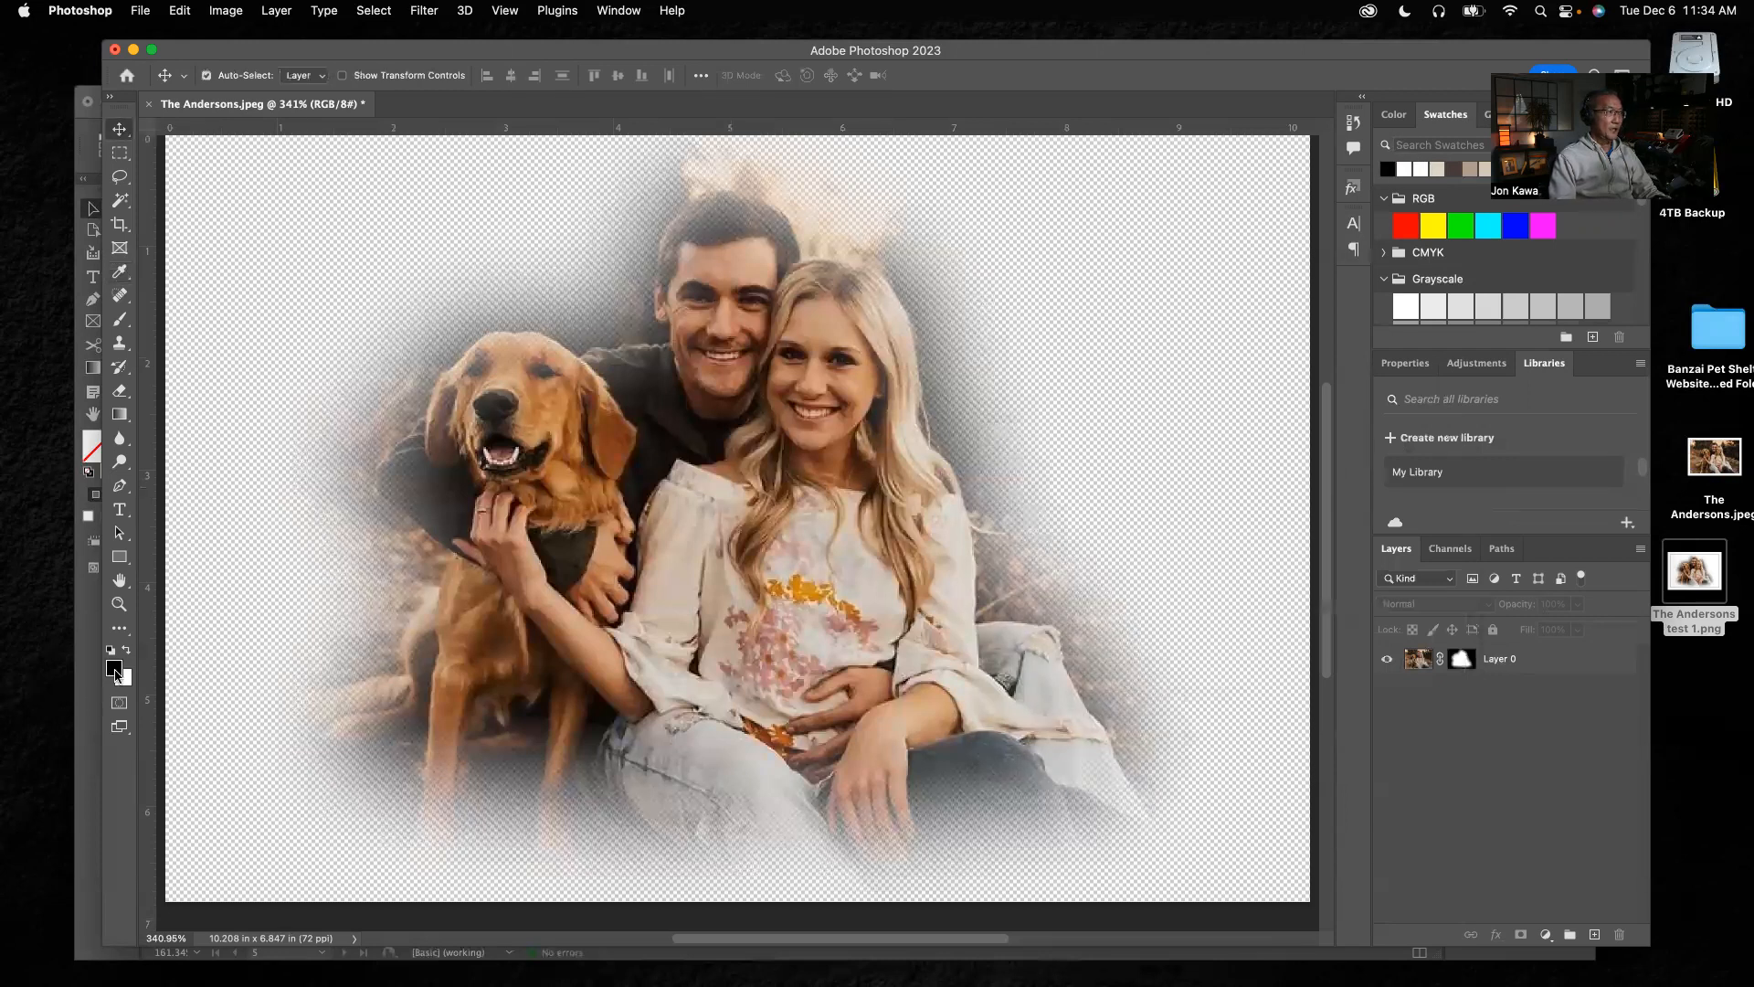
left_click(115, 670)
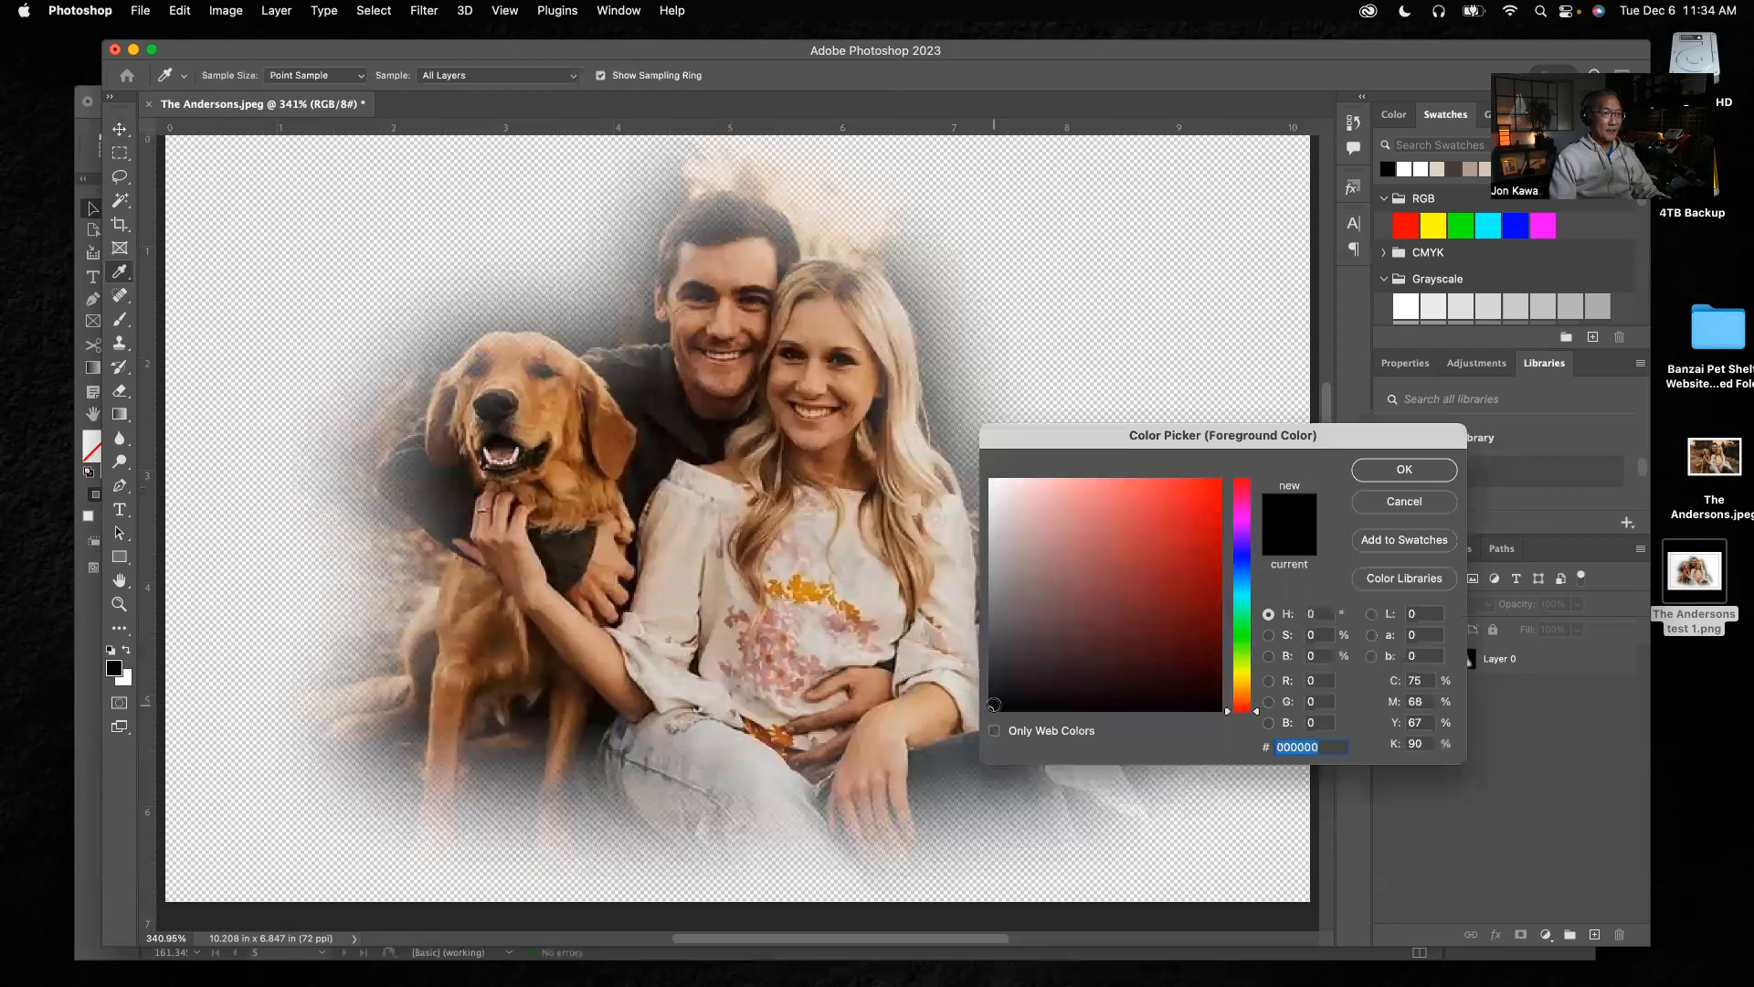
left_click(1400, 468)
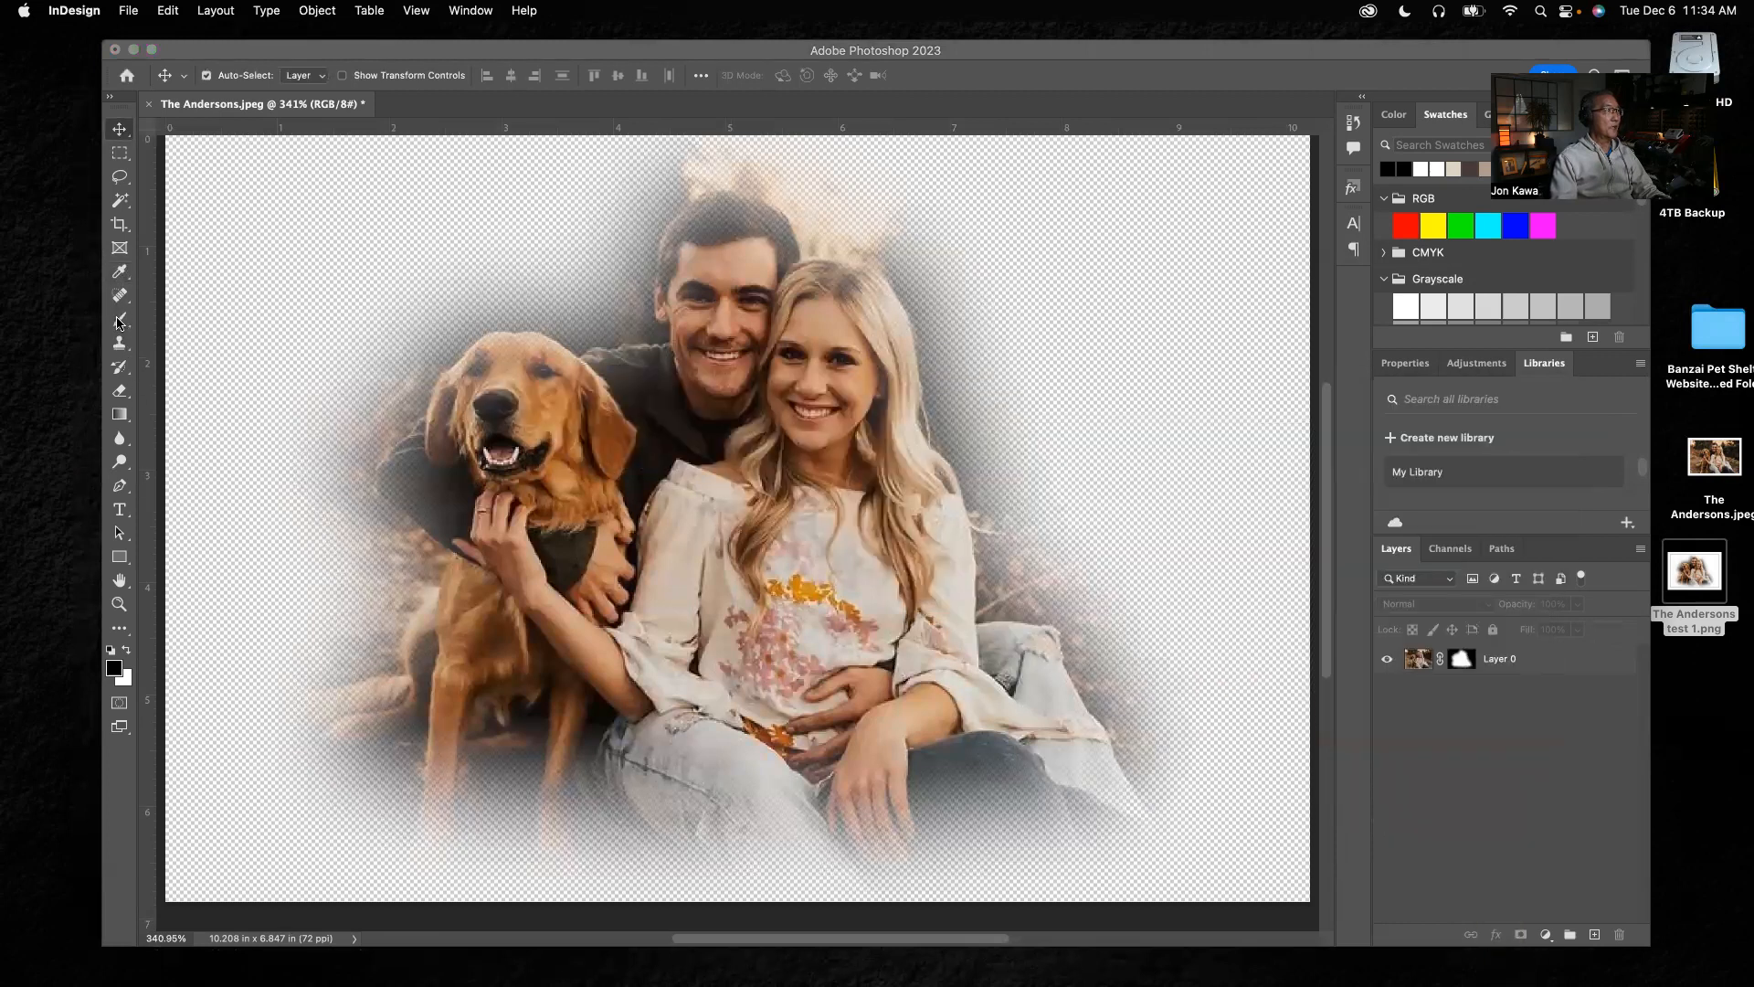
Choose the Brush tool and target the layer mask of Layer 0
left_click(121, 319)
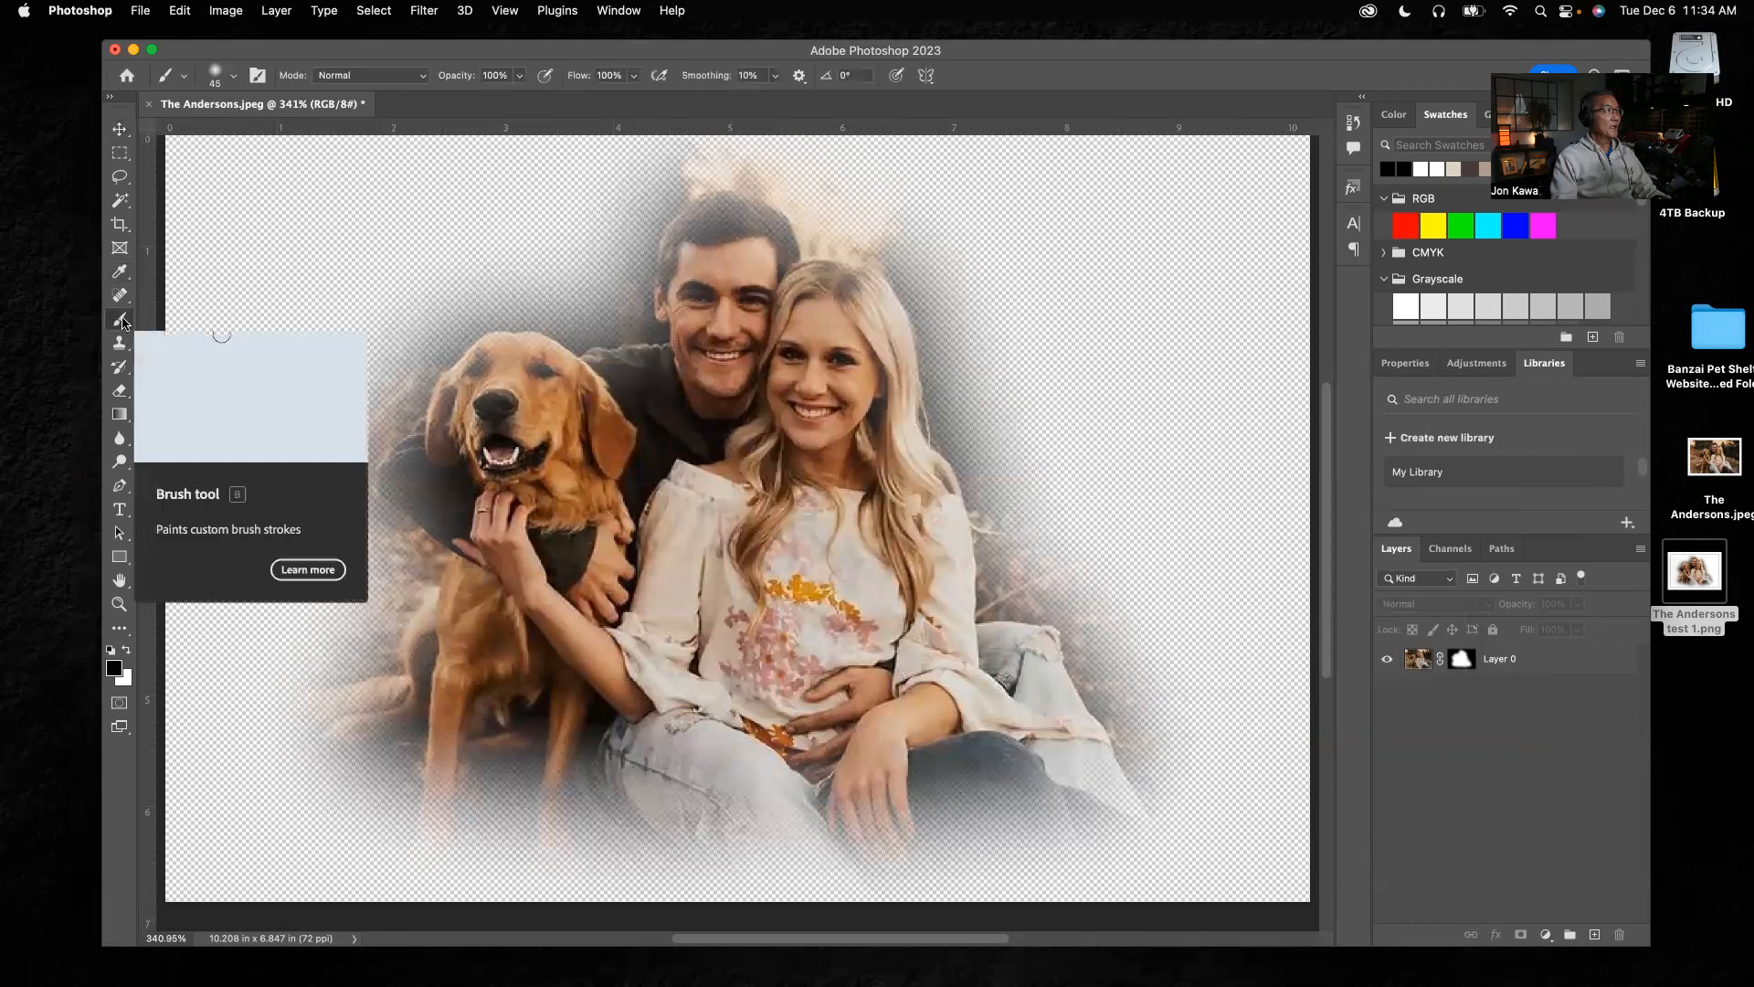
right_click(123, 321)
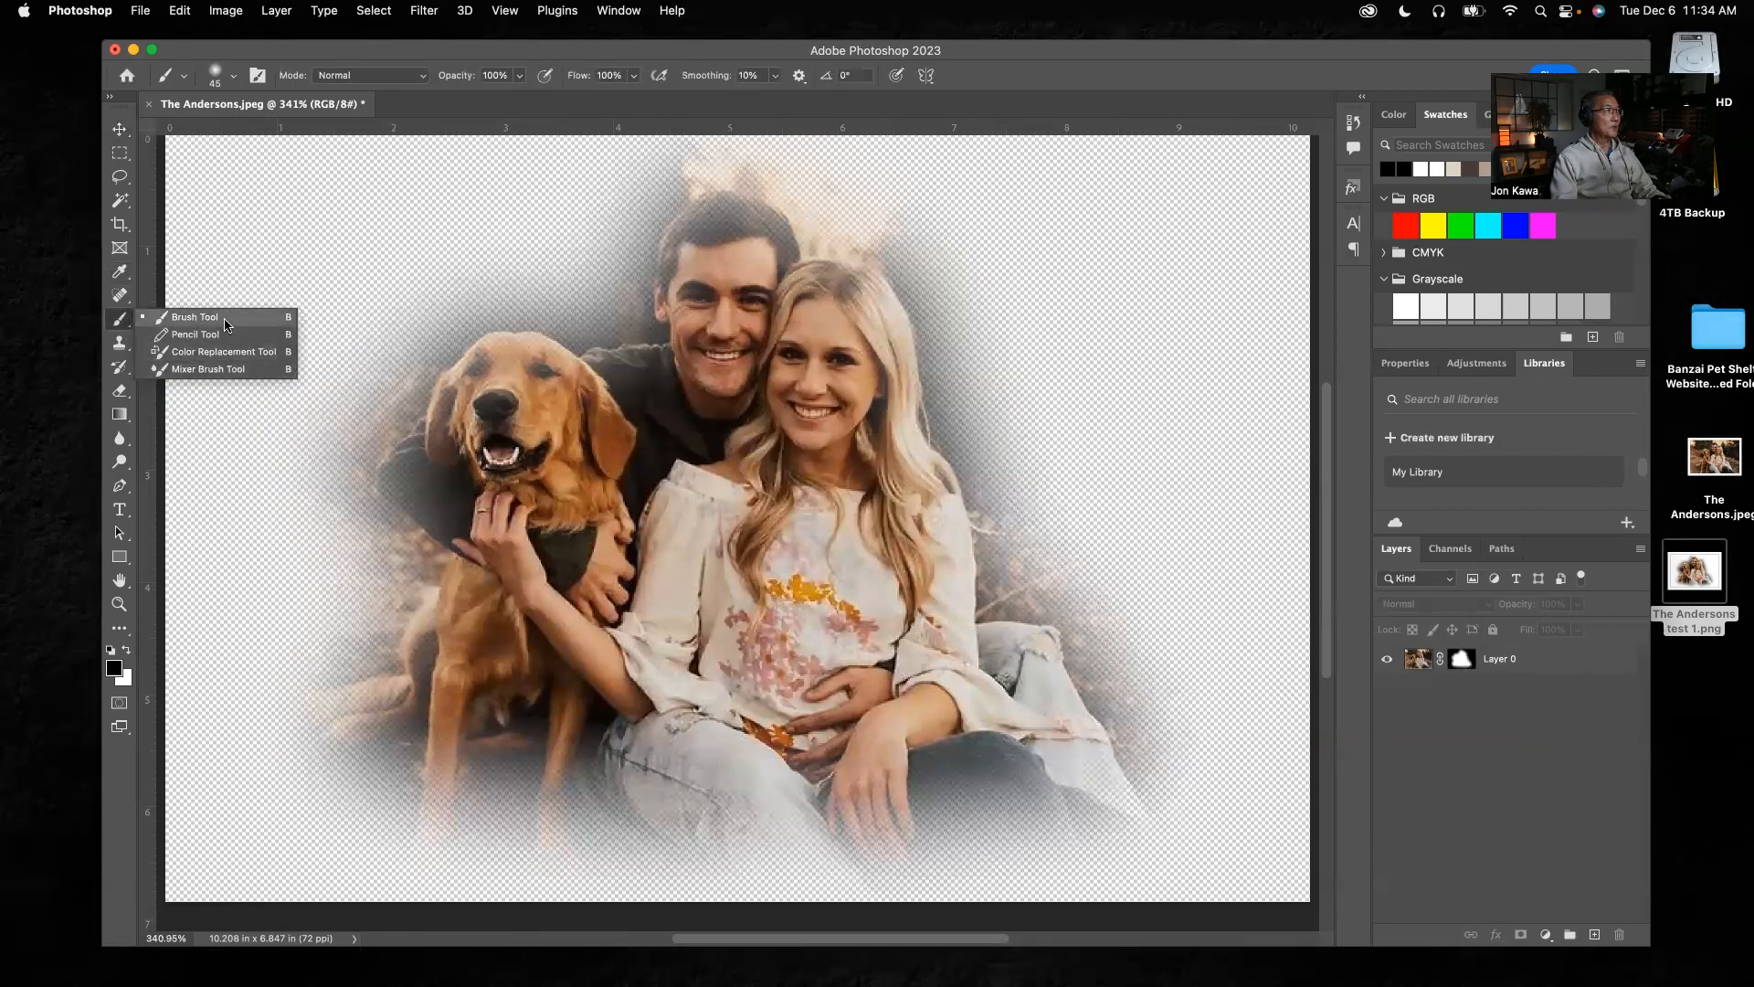
left_click(224, 320)
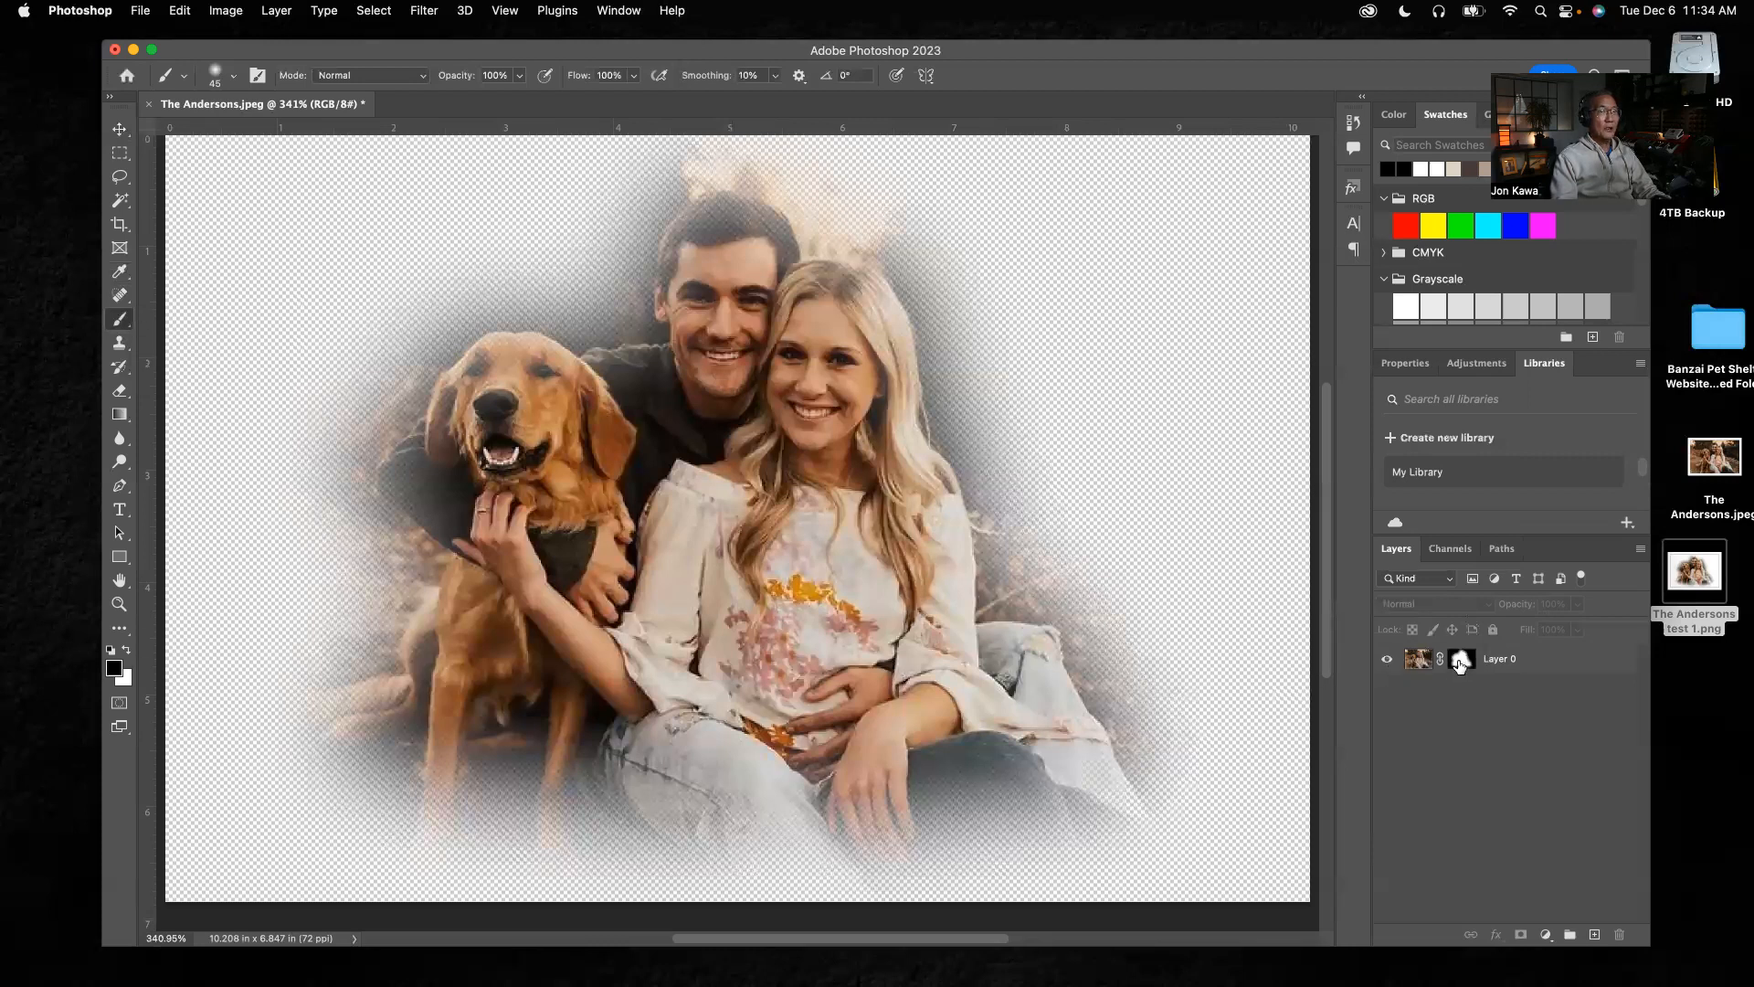
left_click(1460, 663)
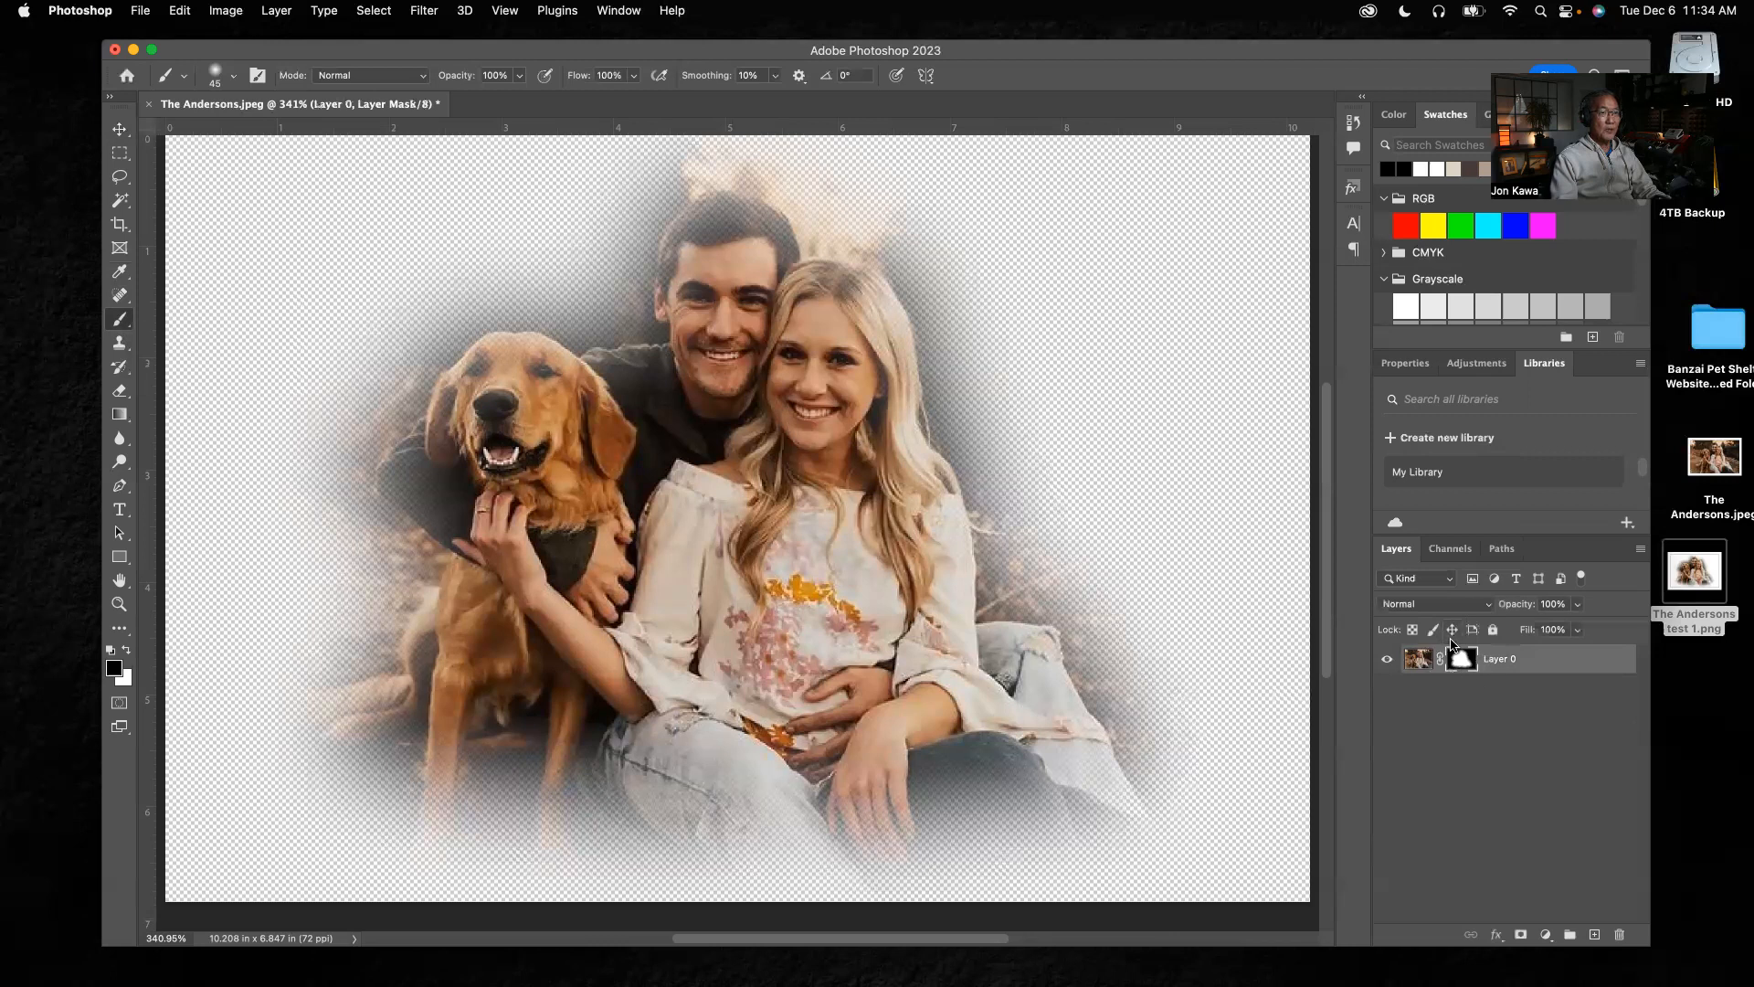
Try a black brush stroke across the woman's face on Layer 0's image instead of its mask, and undo it
left_click(1416, 663)
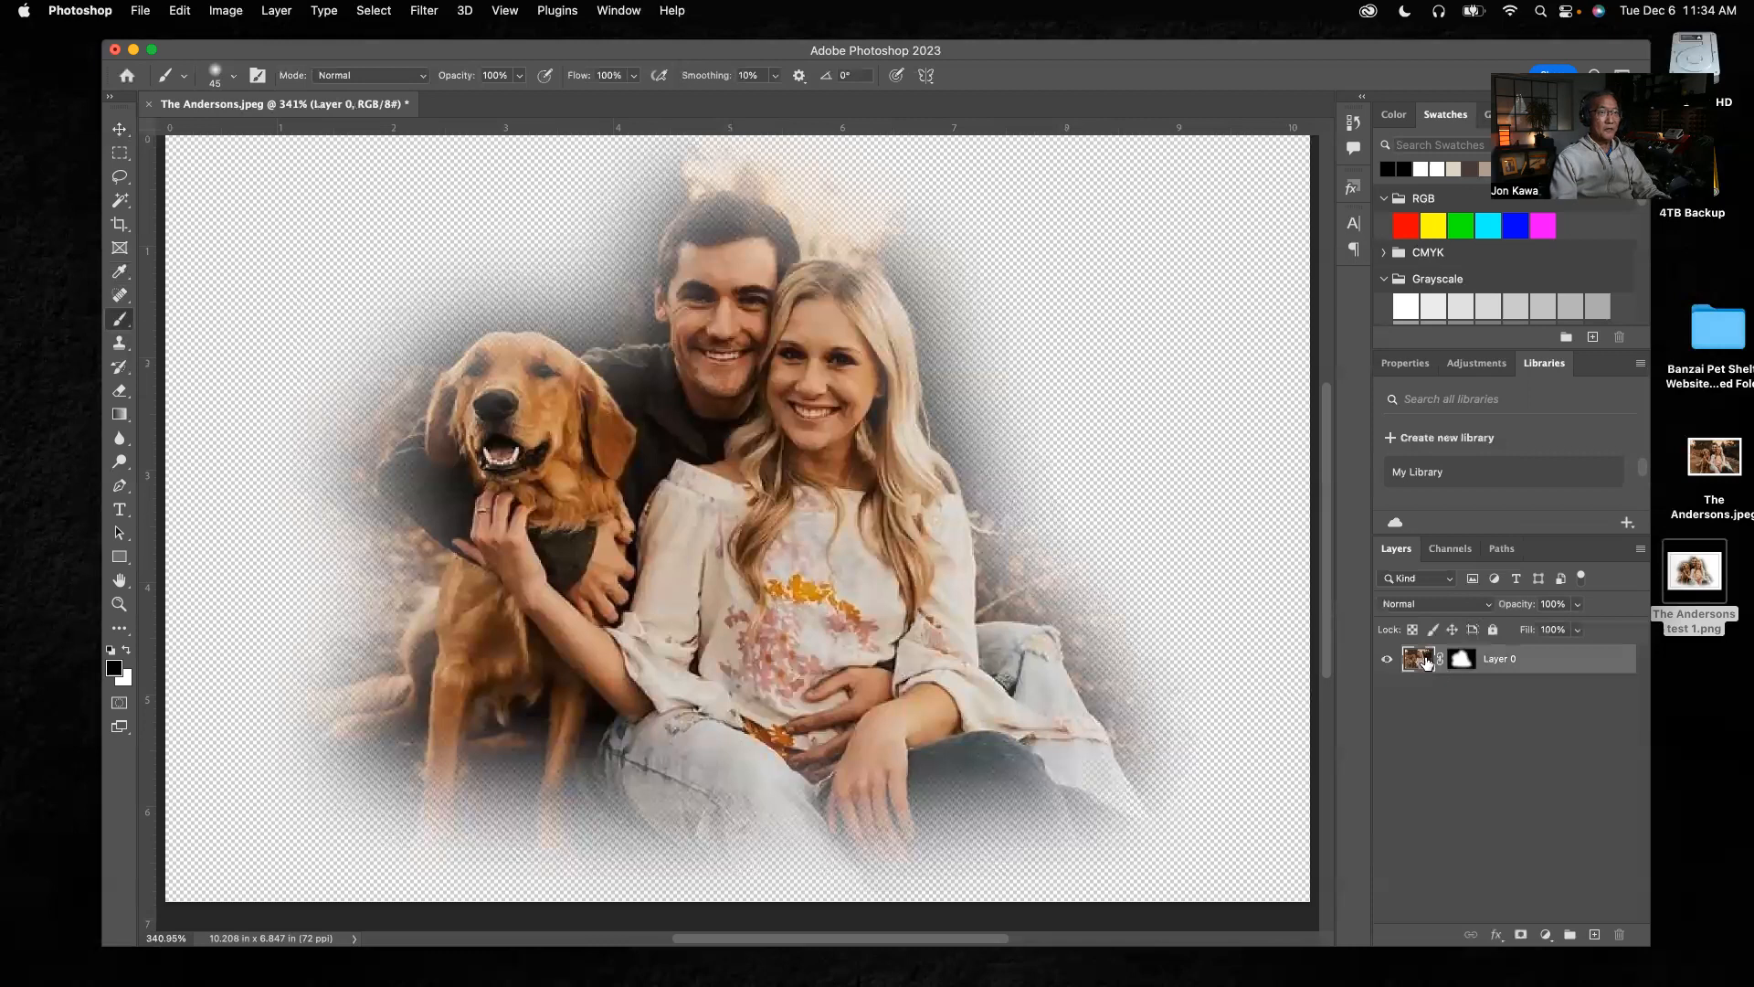
left_click_drag(891, 345, 605, 539)
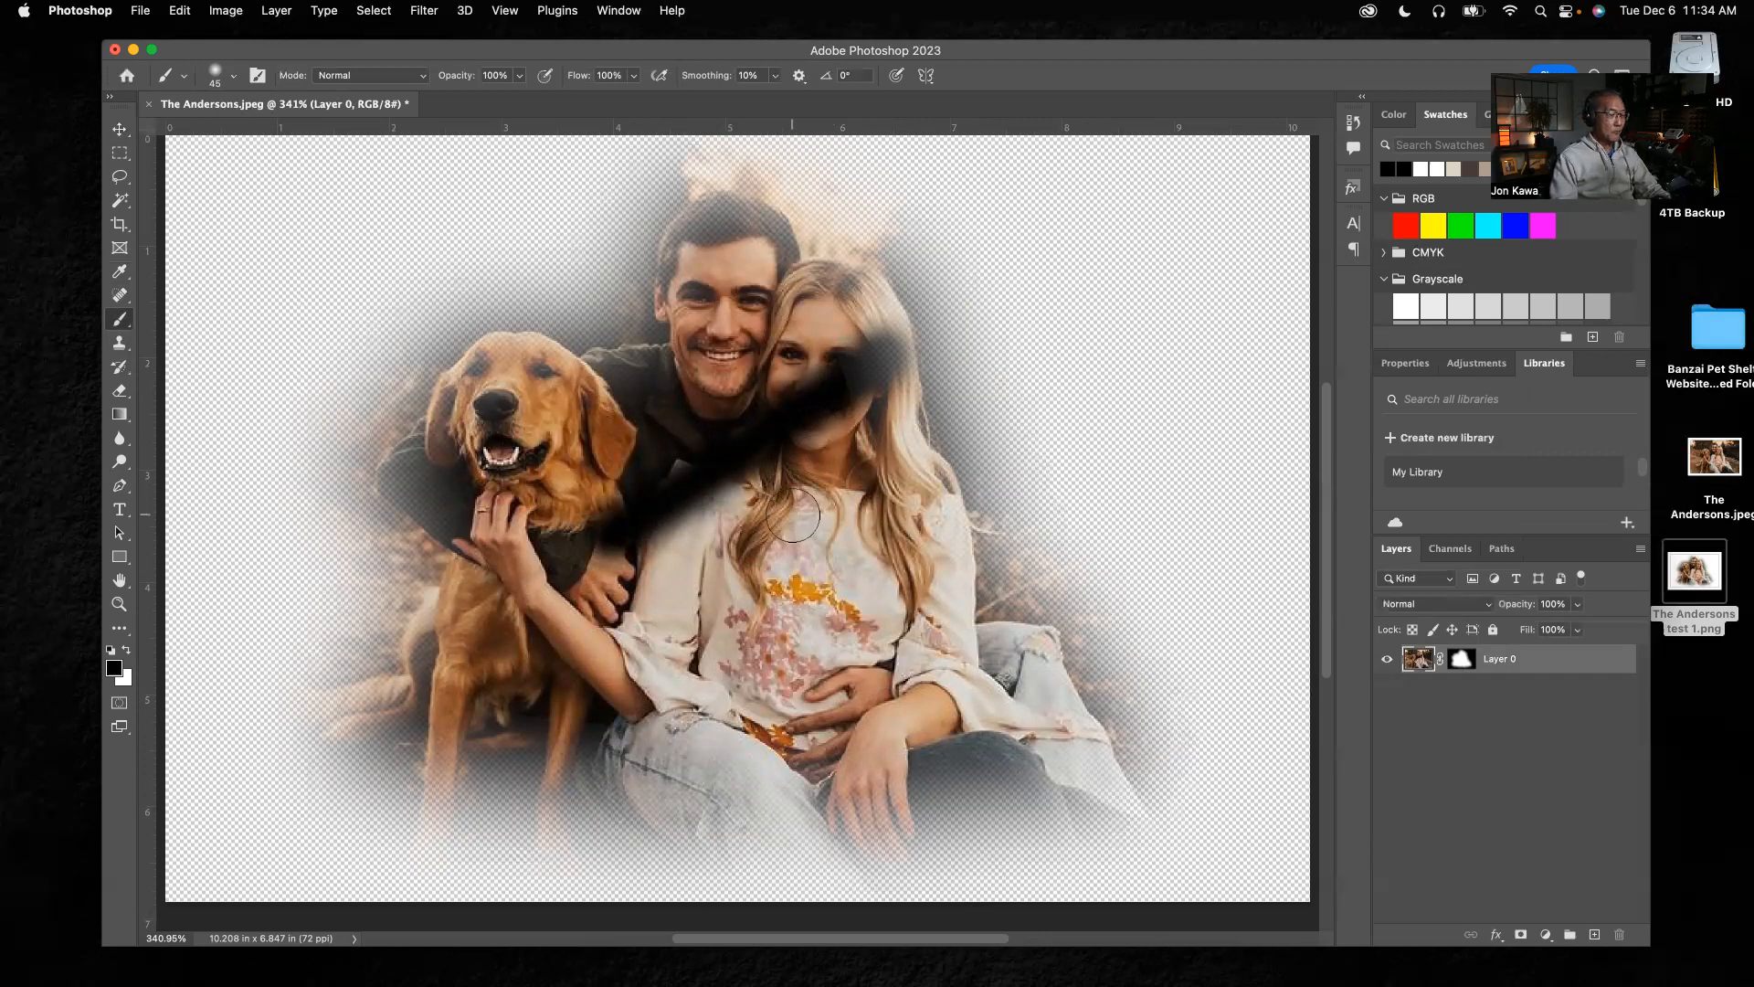
key("super+z")
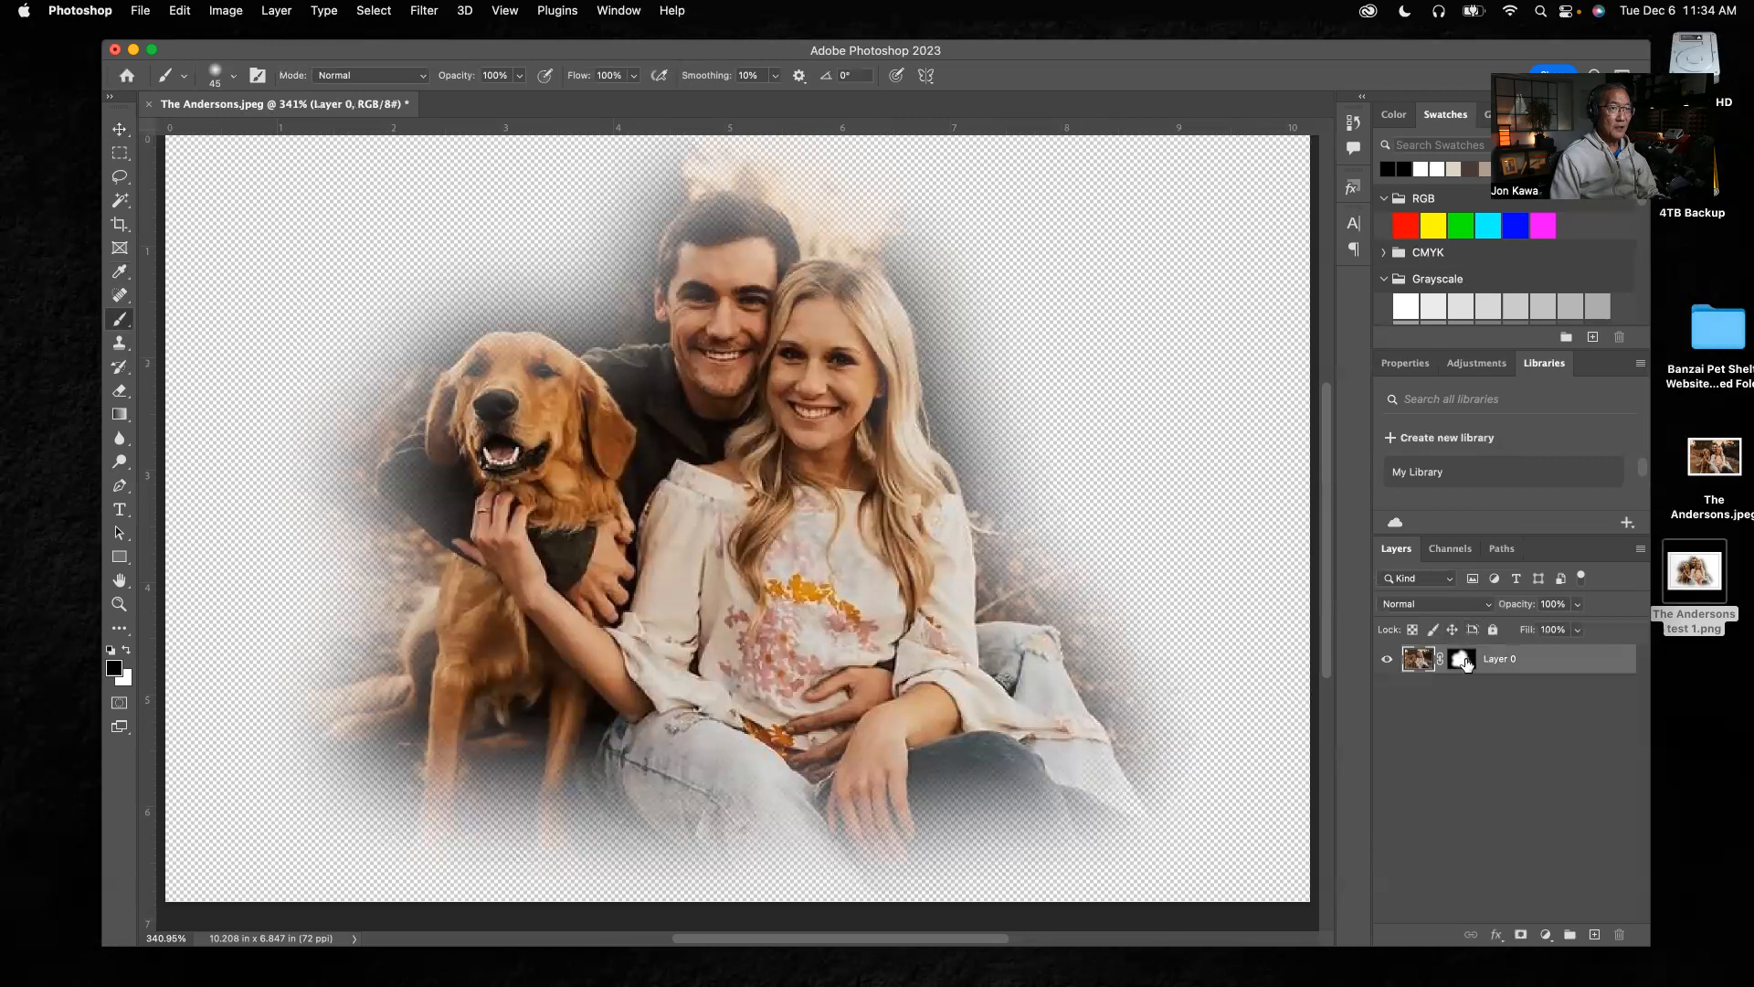
Target Layer 0's mask again, try a brush hardness of 100%, and set it back to 0%
left_click(1463, 659)
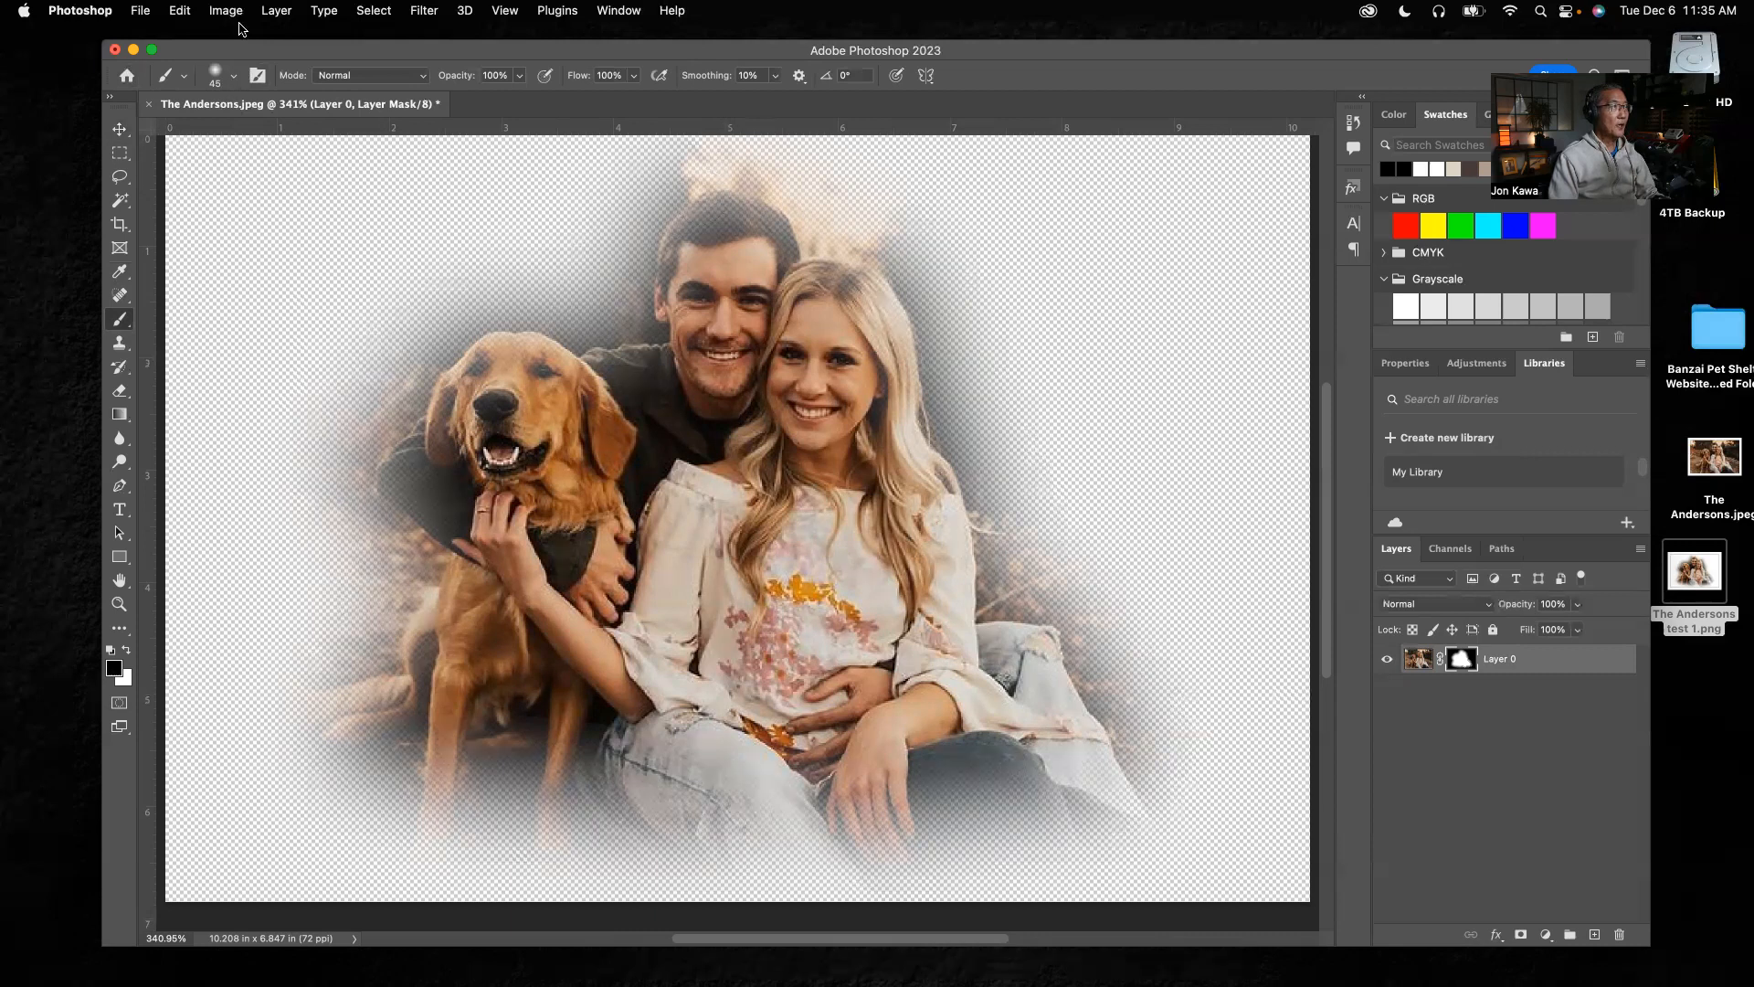
left_click(234, 77)
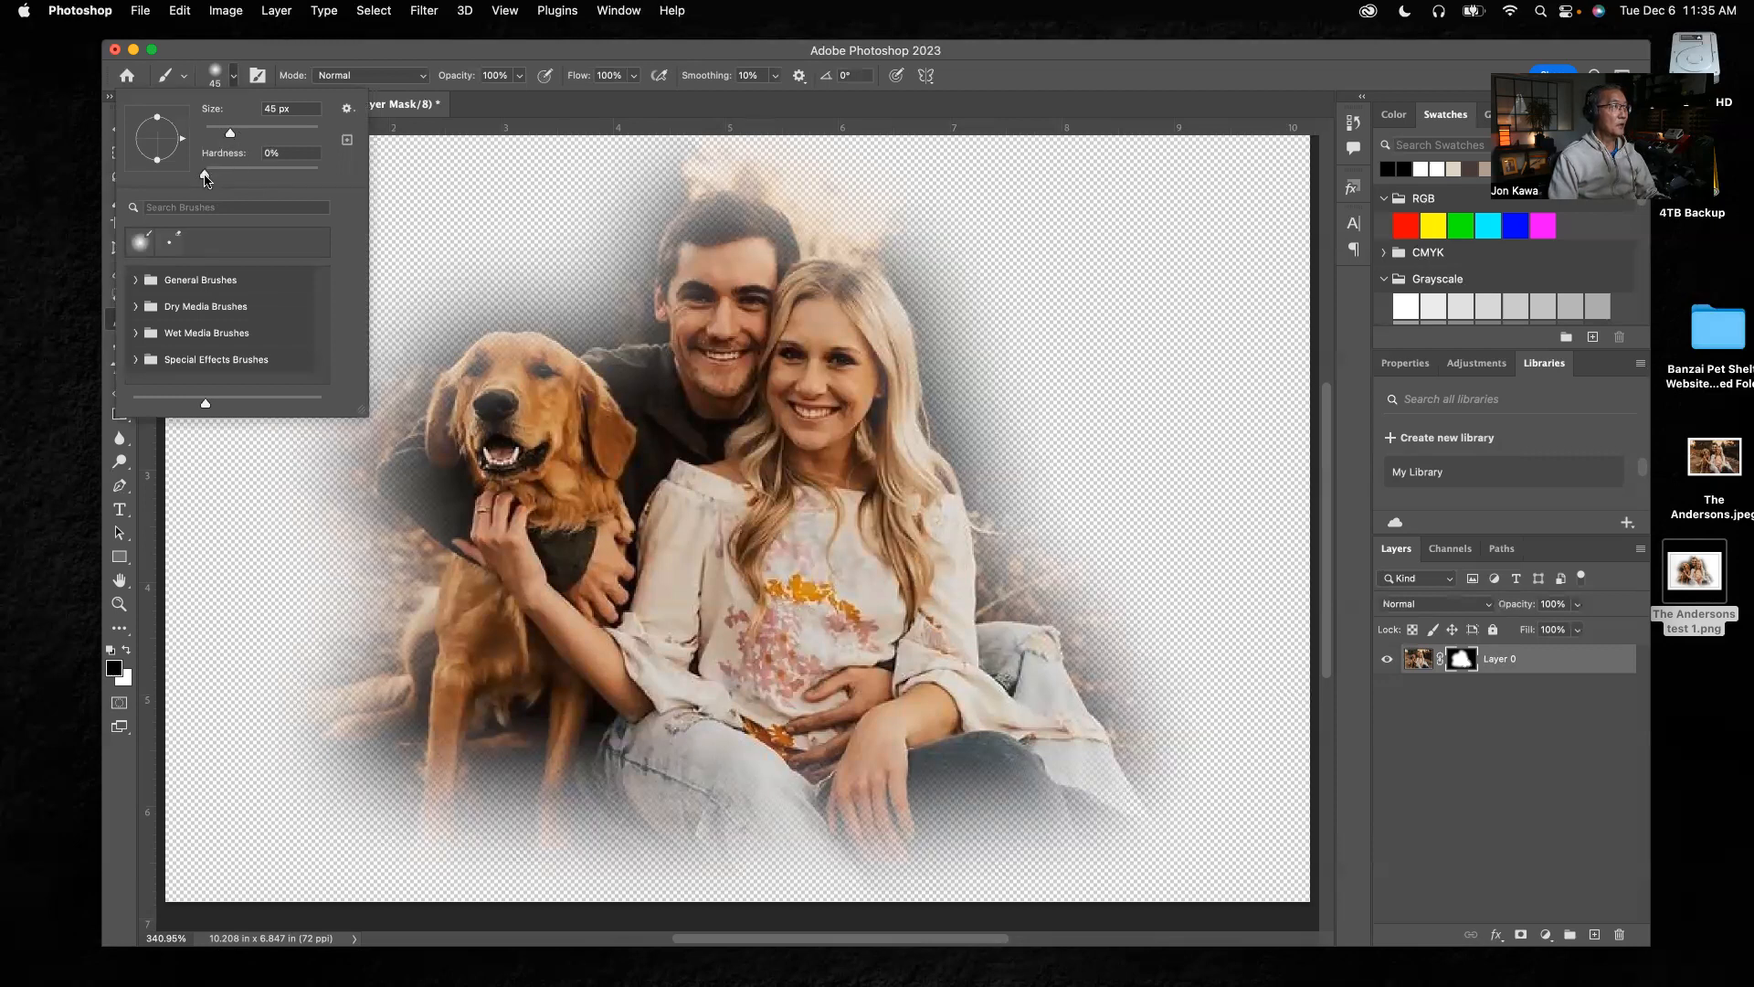
left_click_drag(205, 177, 319, 177)
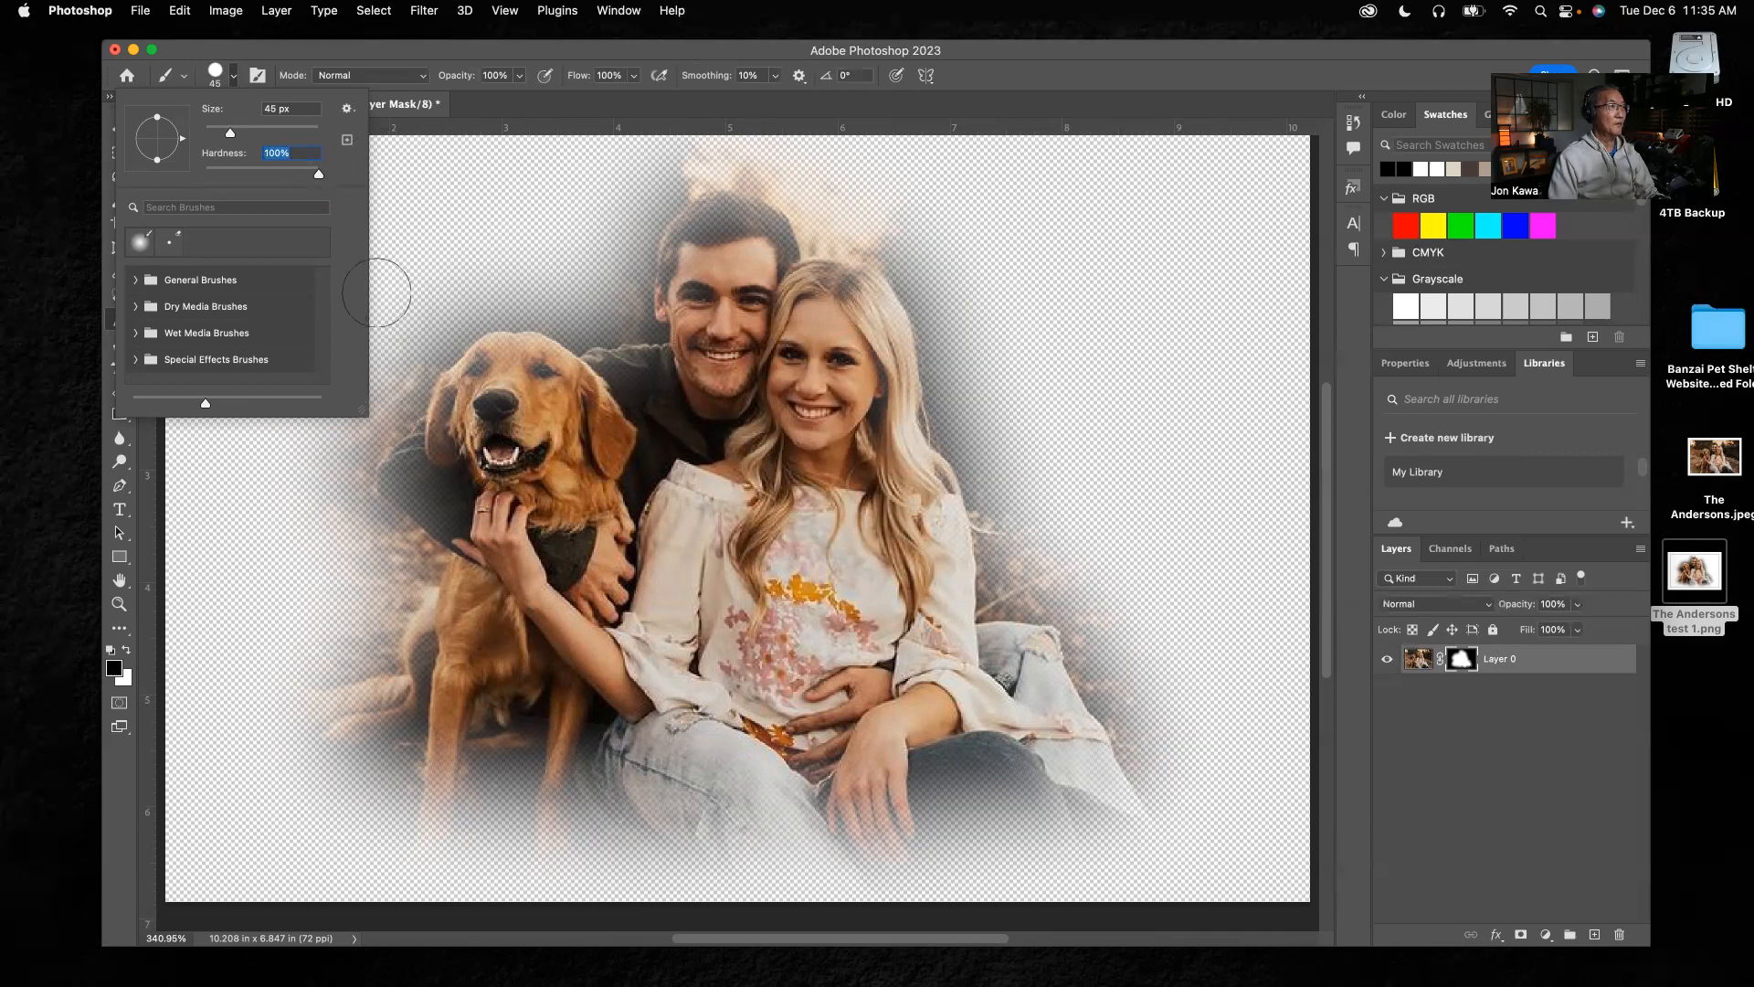
left_click_drag(317, 177, 198, 184)
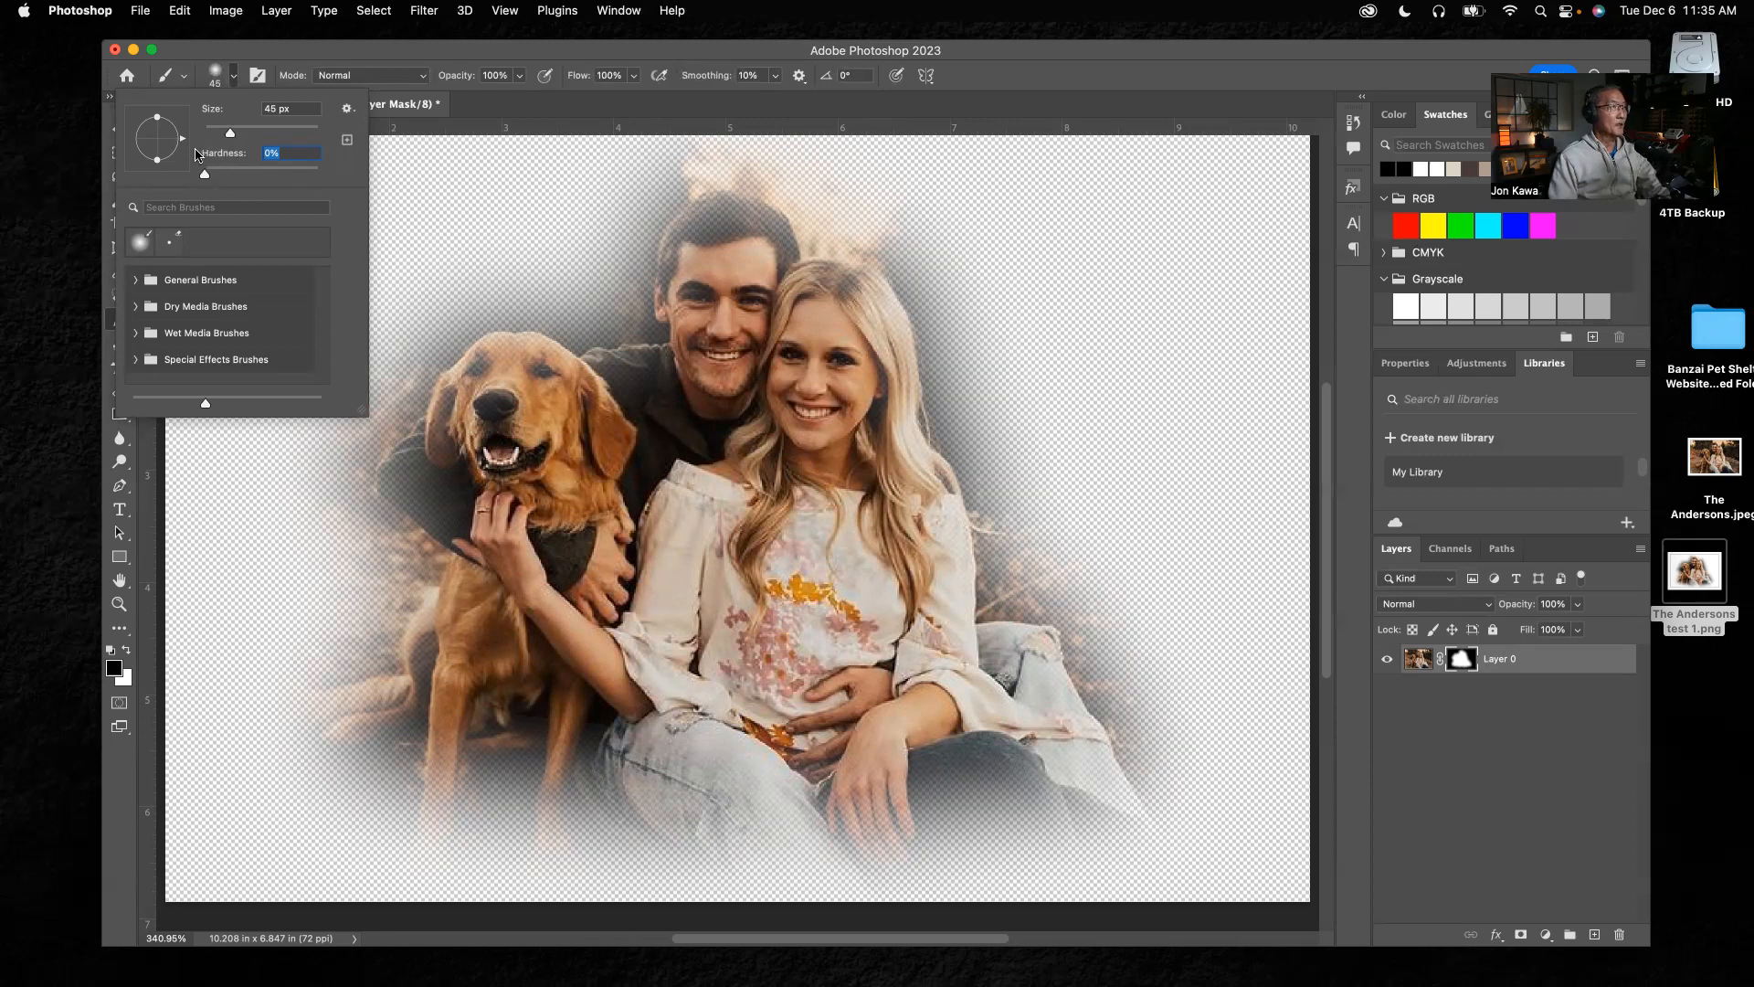
key("Return")
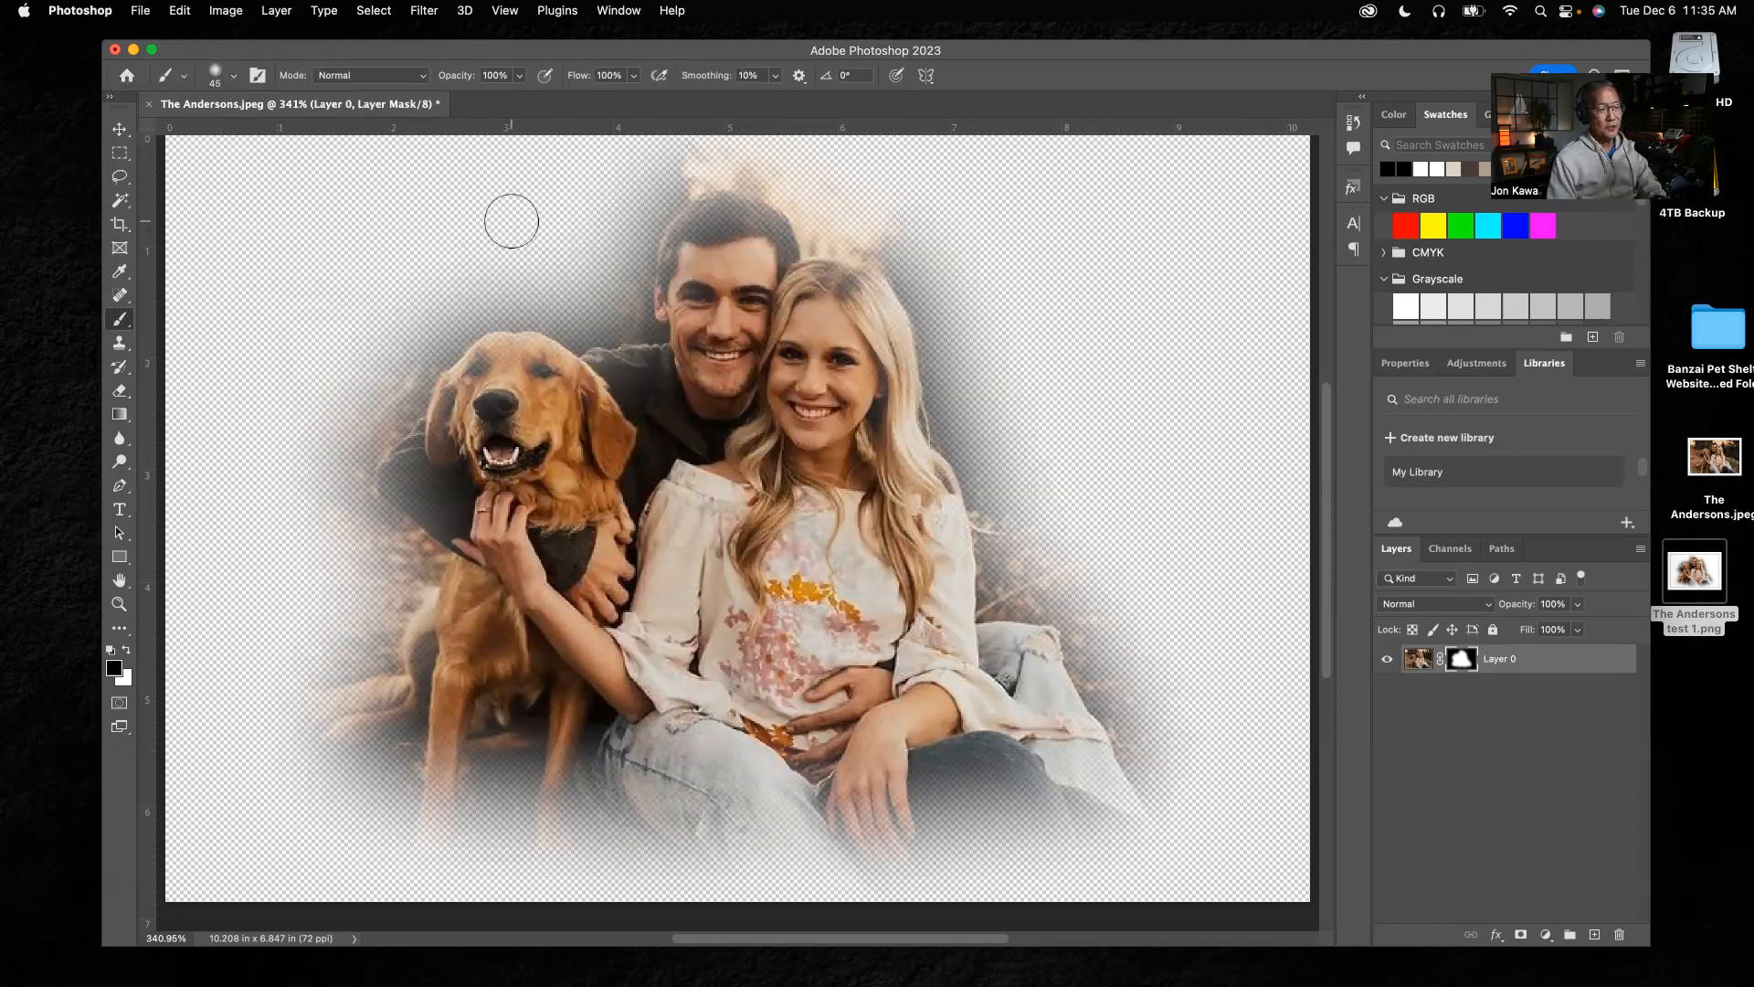
Adjust the brush size to 60 px and paint black on the layer mask to fade the cutout's upper edge
key("bracketright")
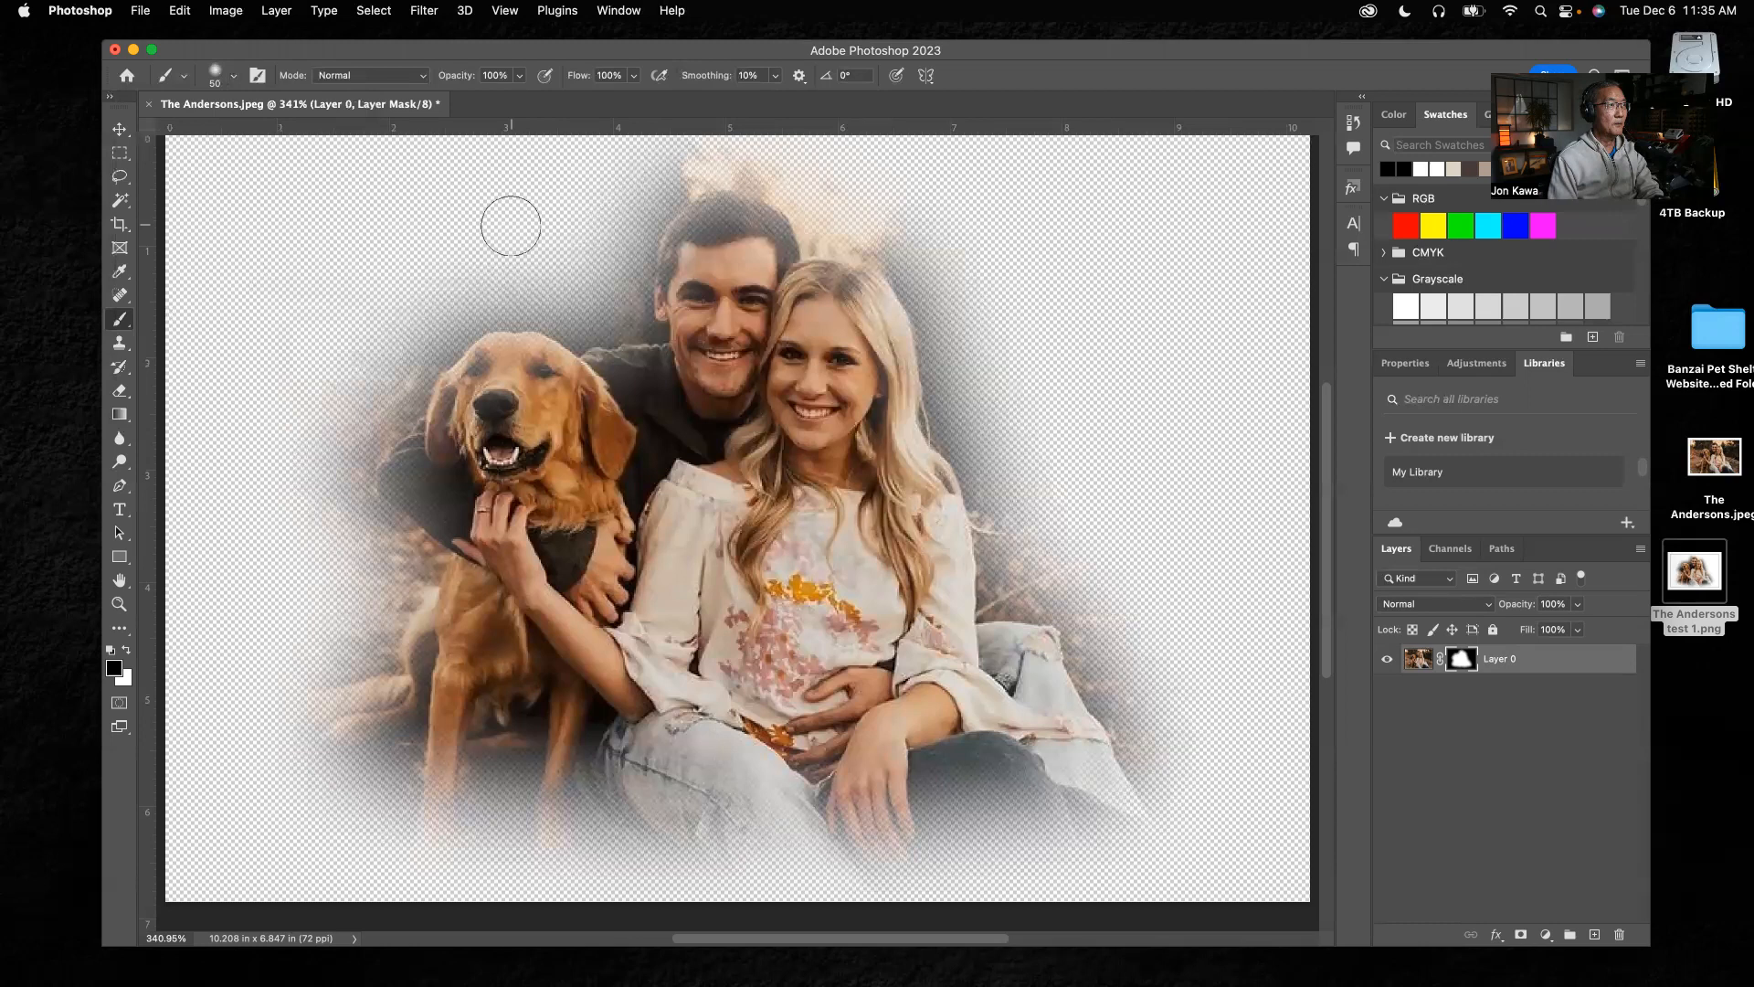
key("bracketright")
key("bracketright")
key("bracketright")
key("bracketright")
key("bracketright")
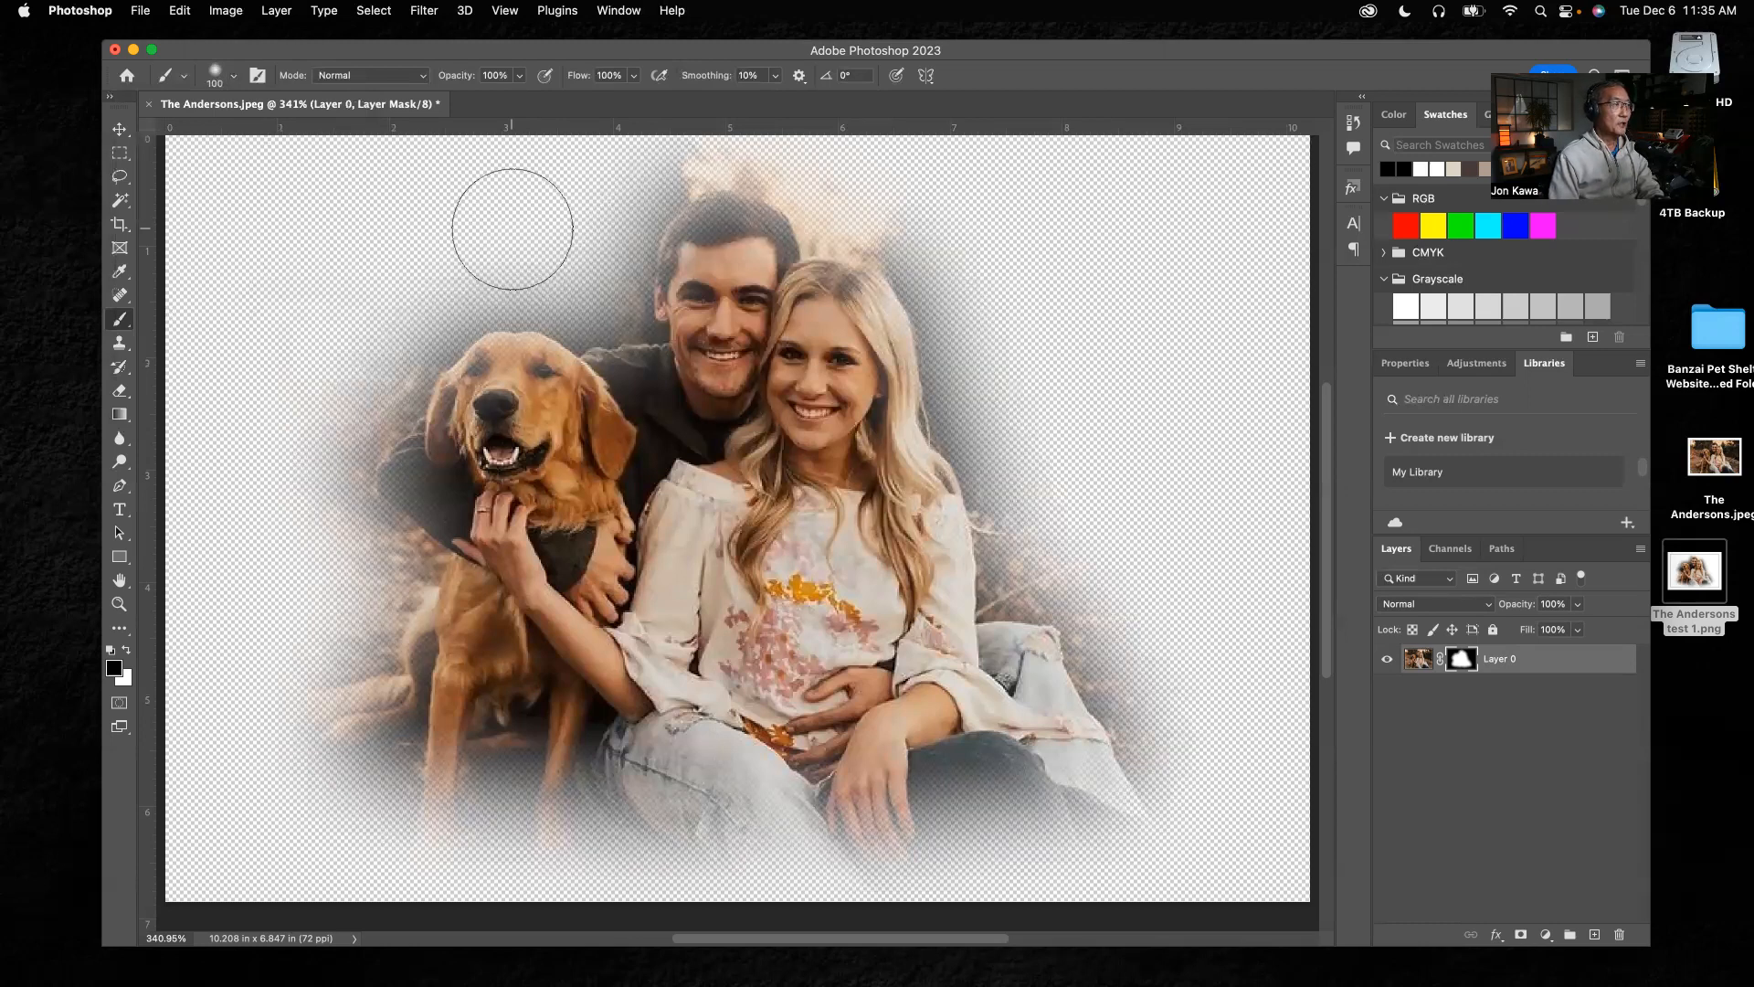
key("bracketleft")
key("bracketleft")
key("bracketleft")
key("bracketleft")
key("bracketleft")
key("bracketright")
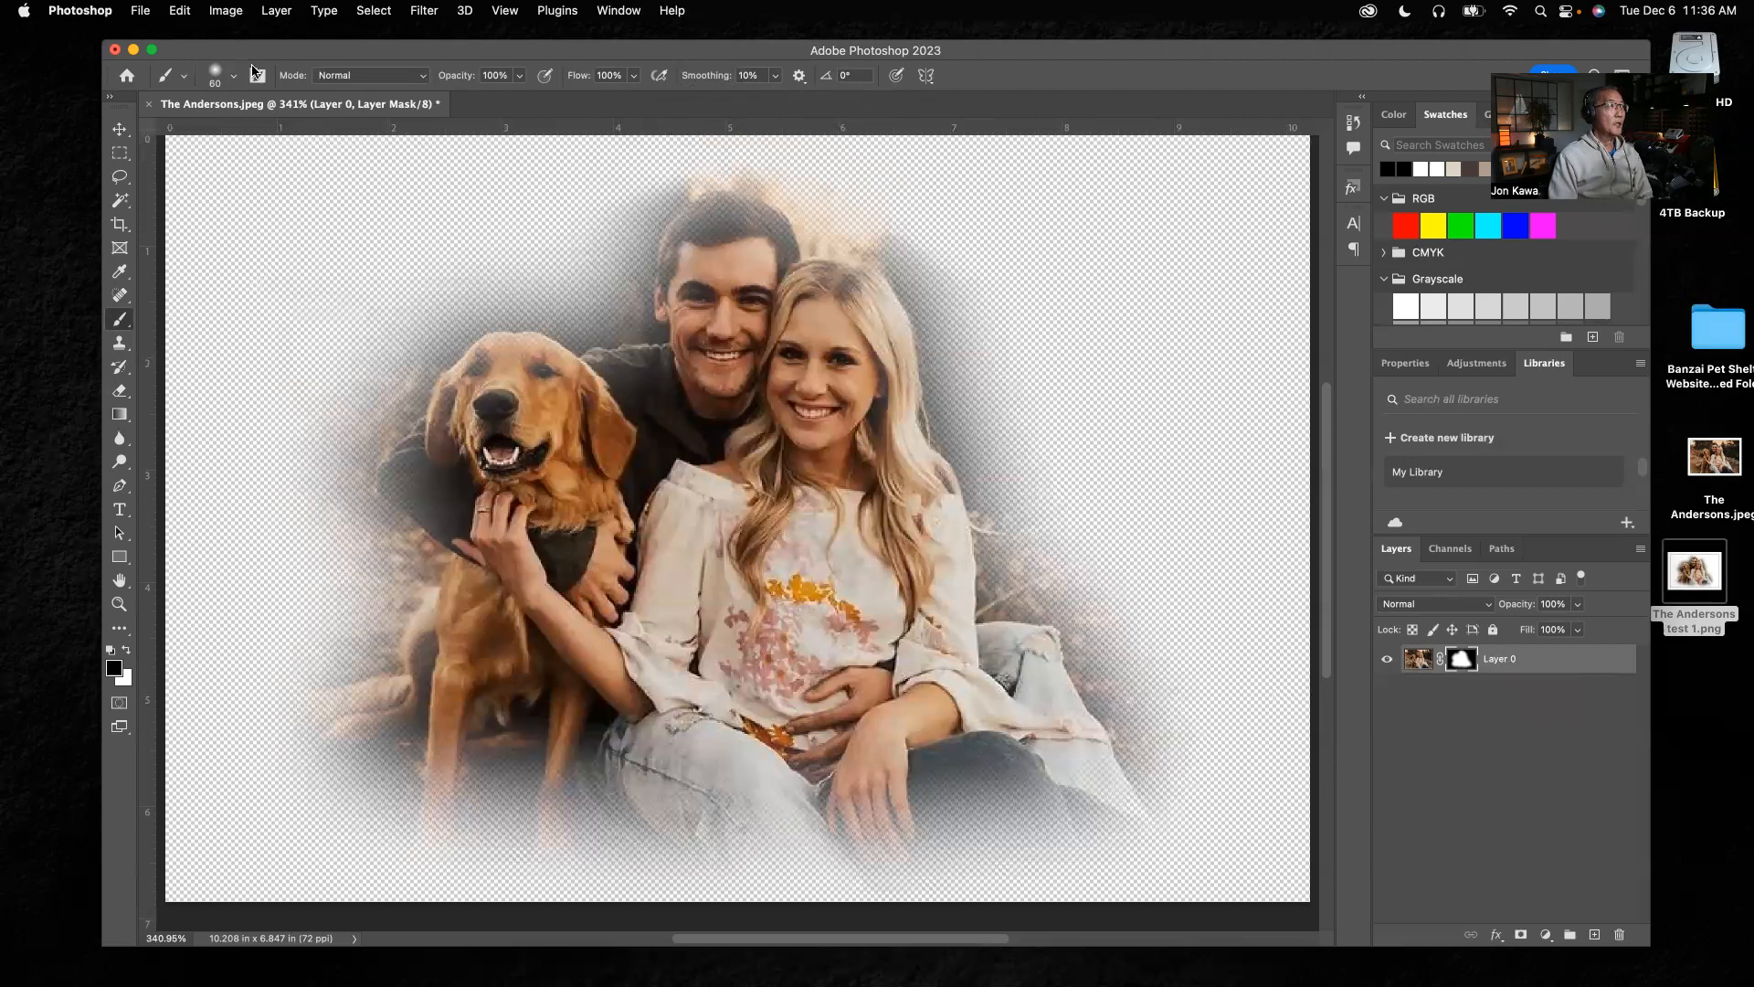
Set the transparency grid size to None in the Transparency & Gamut preferences and return to the Brush tool
left_click(65, 13)
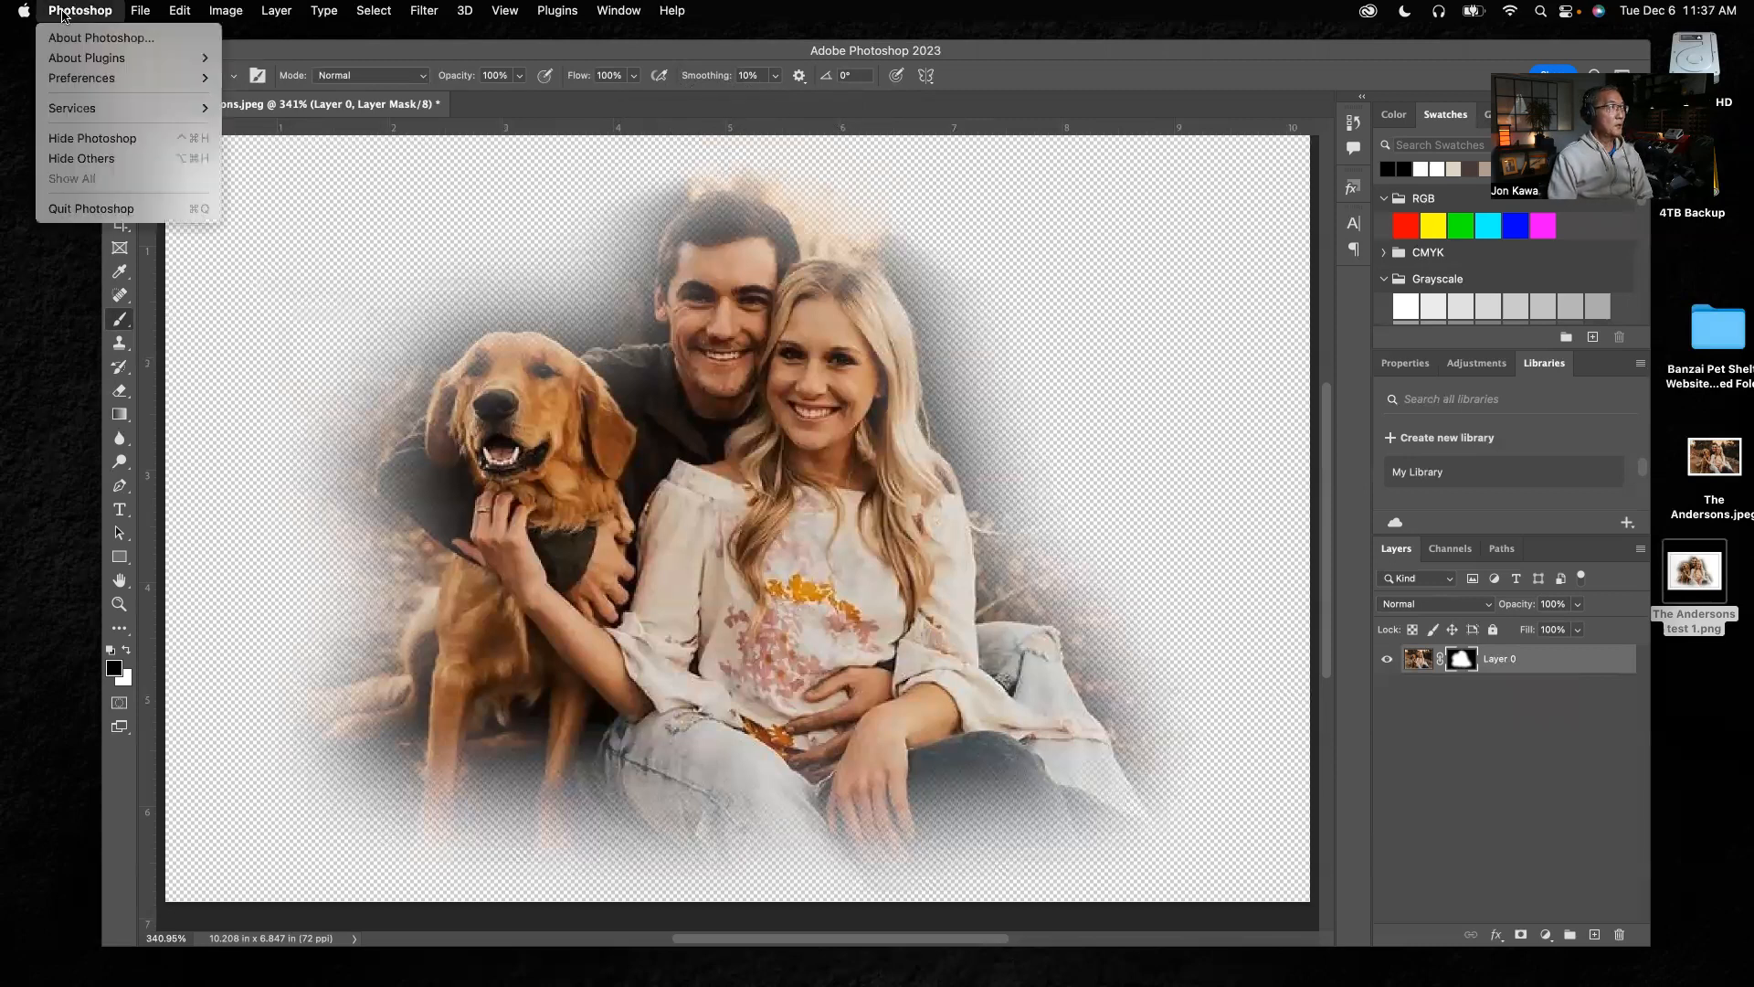
mouse_move(88, 82)
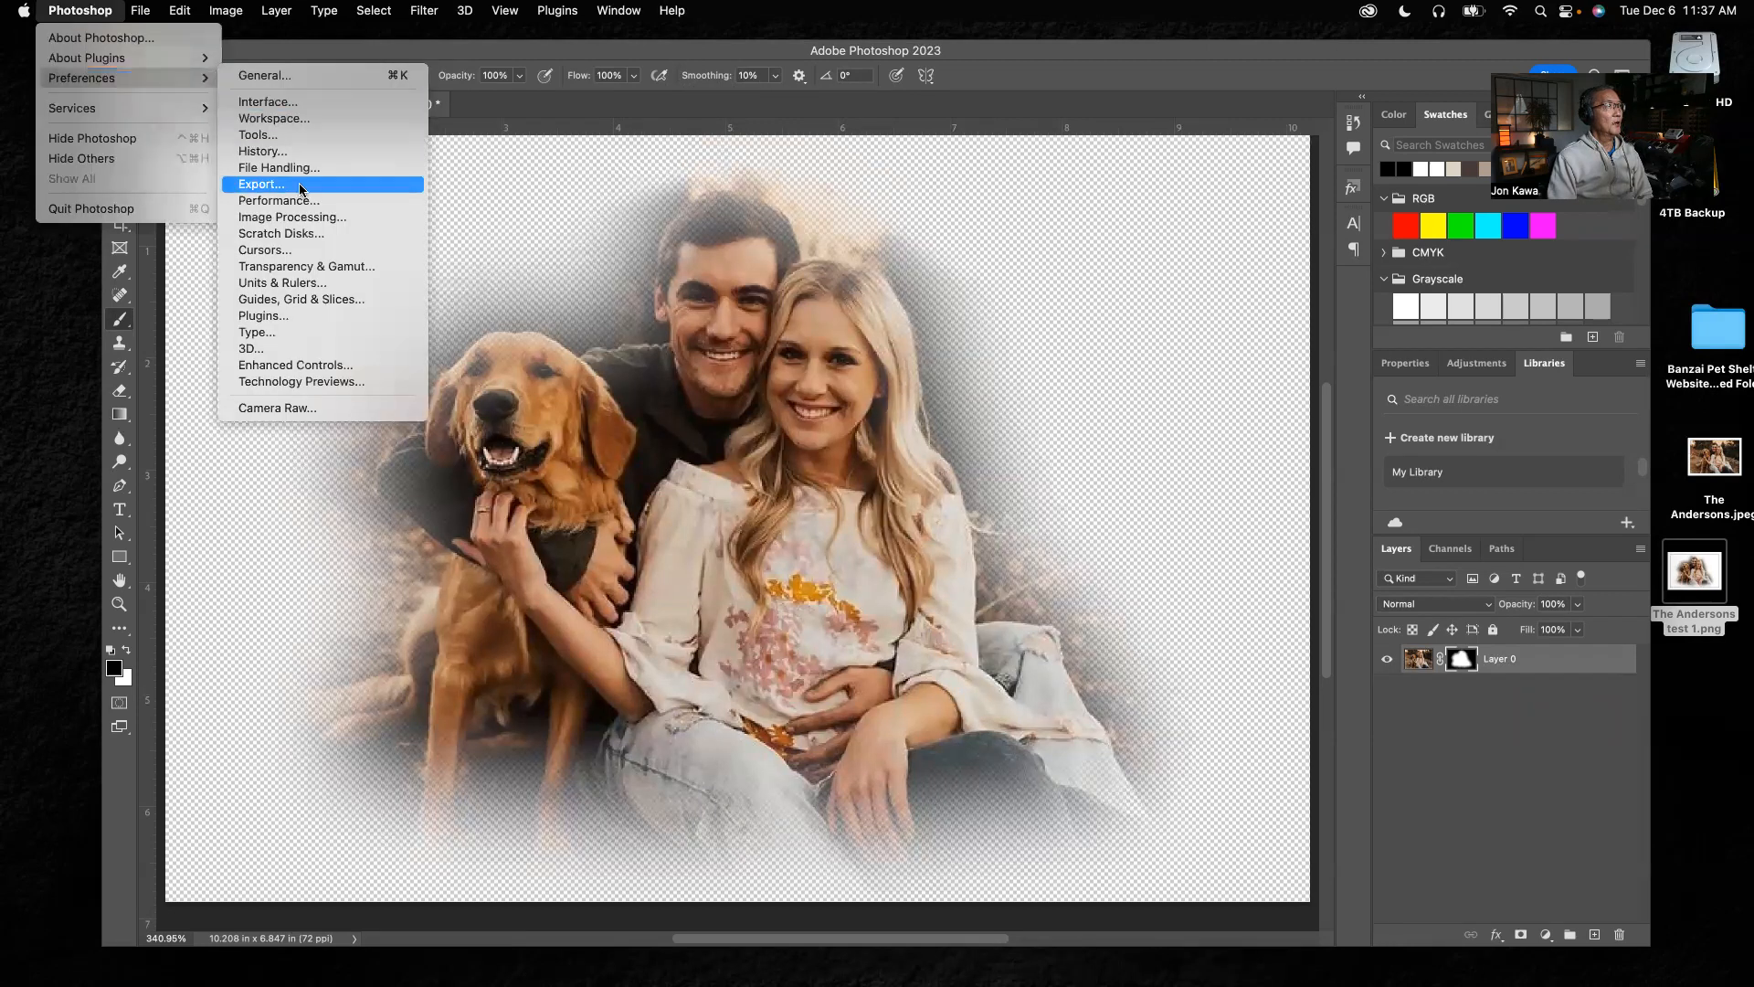
left_click(306, 267)
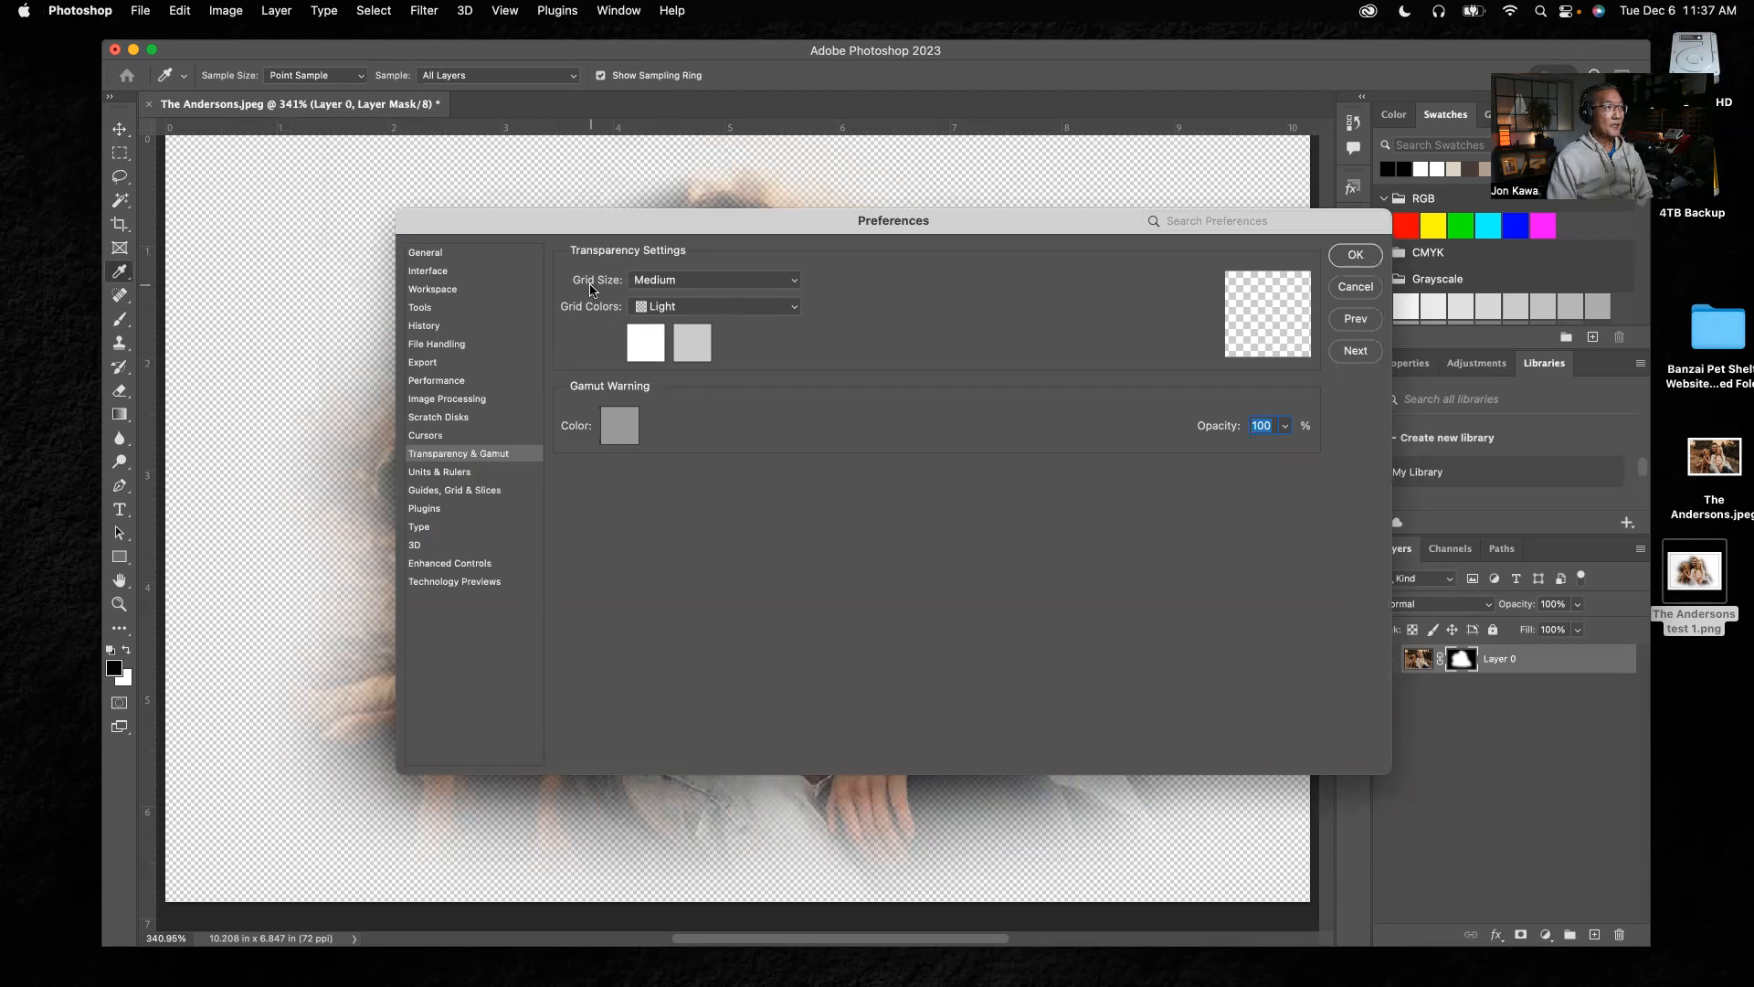
left_click(793, 287)
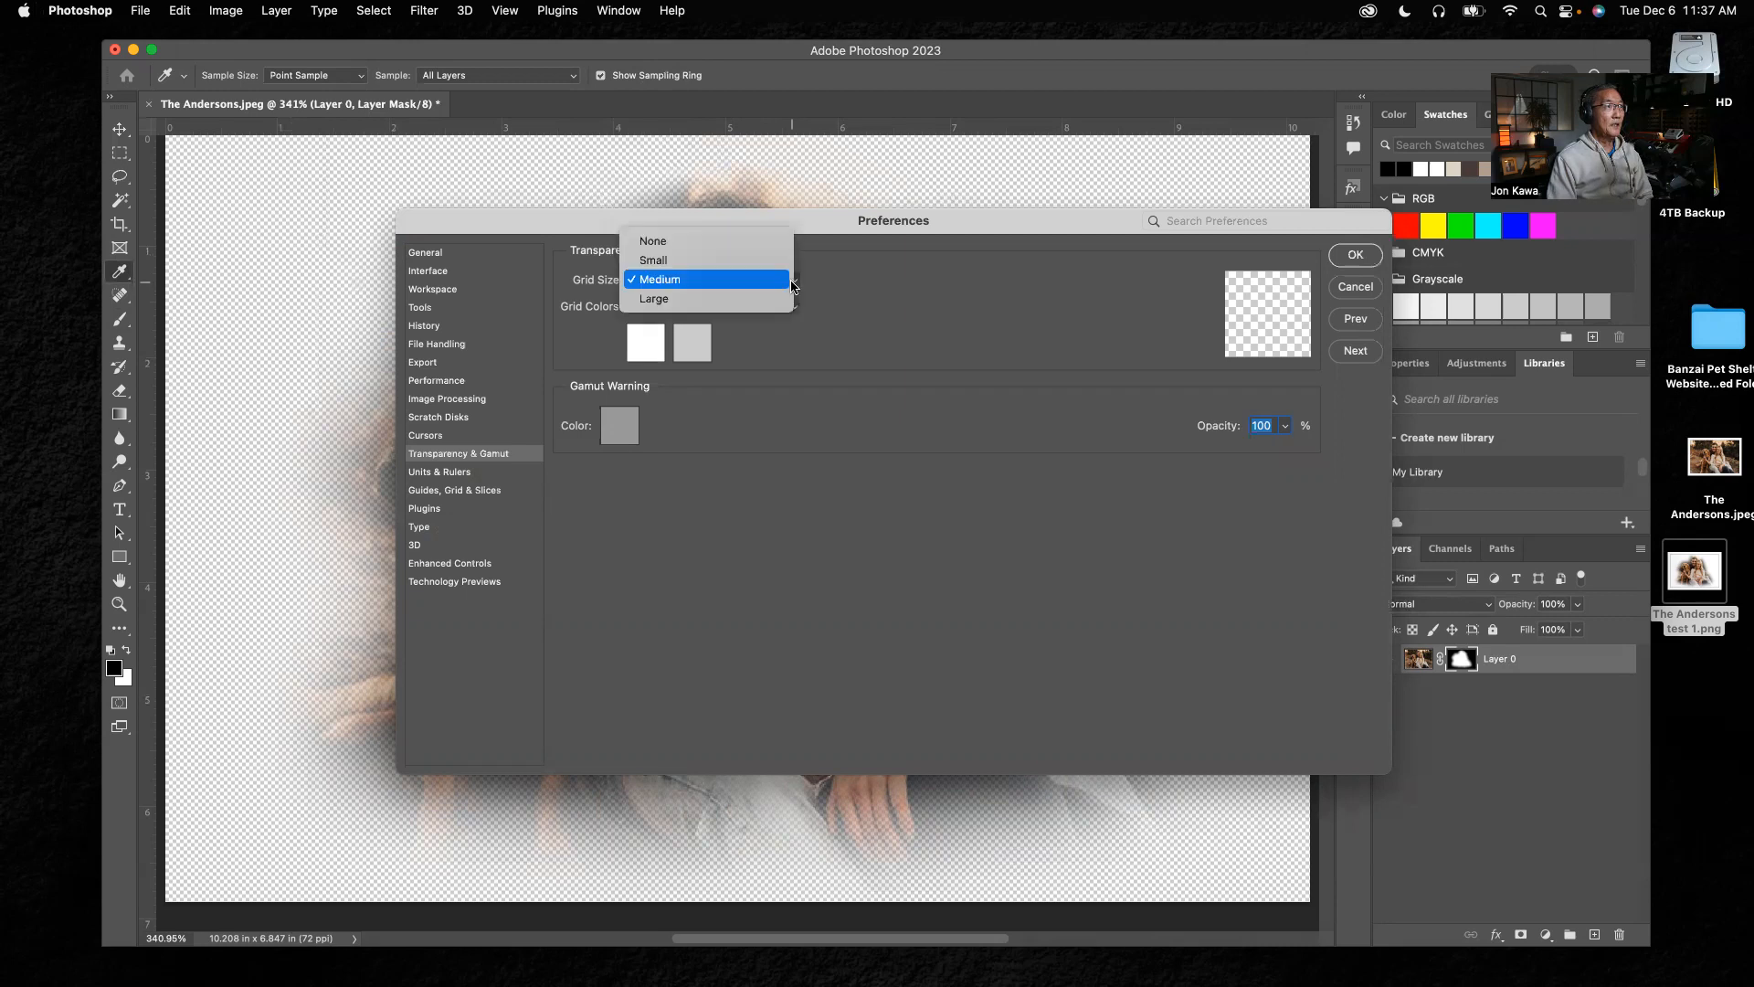
left_click(671, 243)
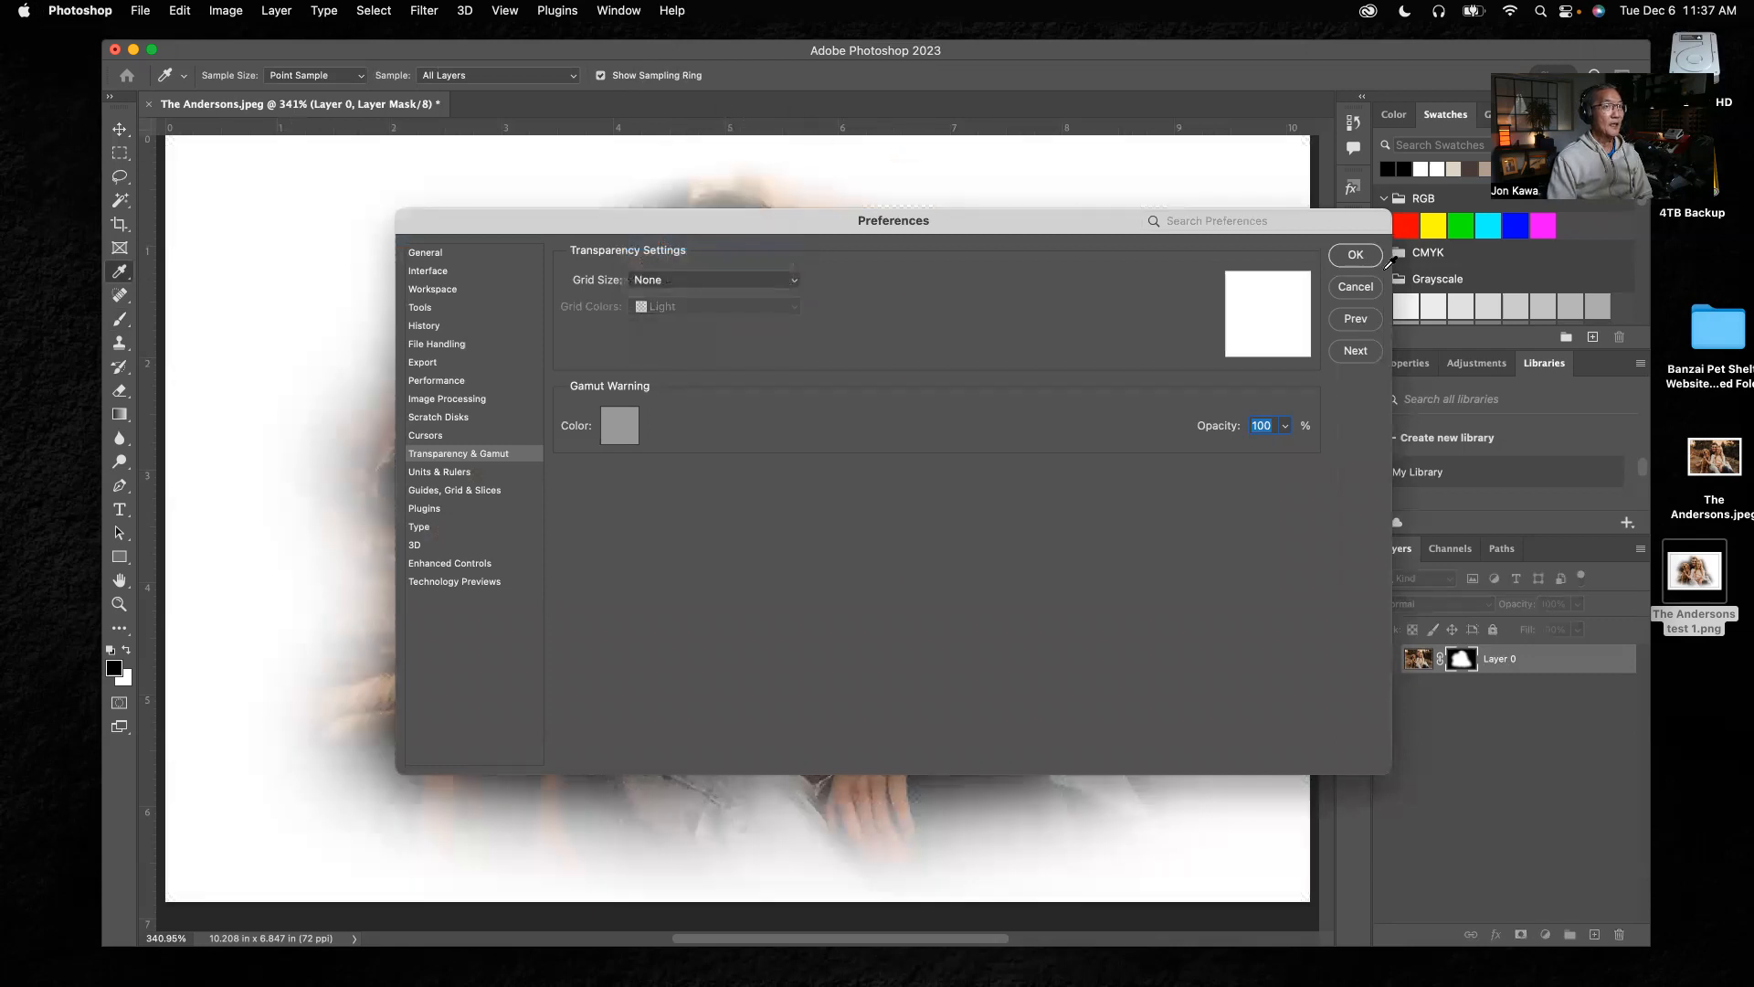
left_click_drag(1087, 232, 1553, 606)
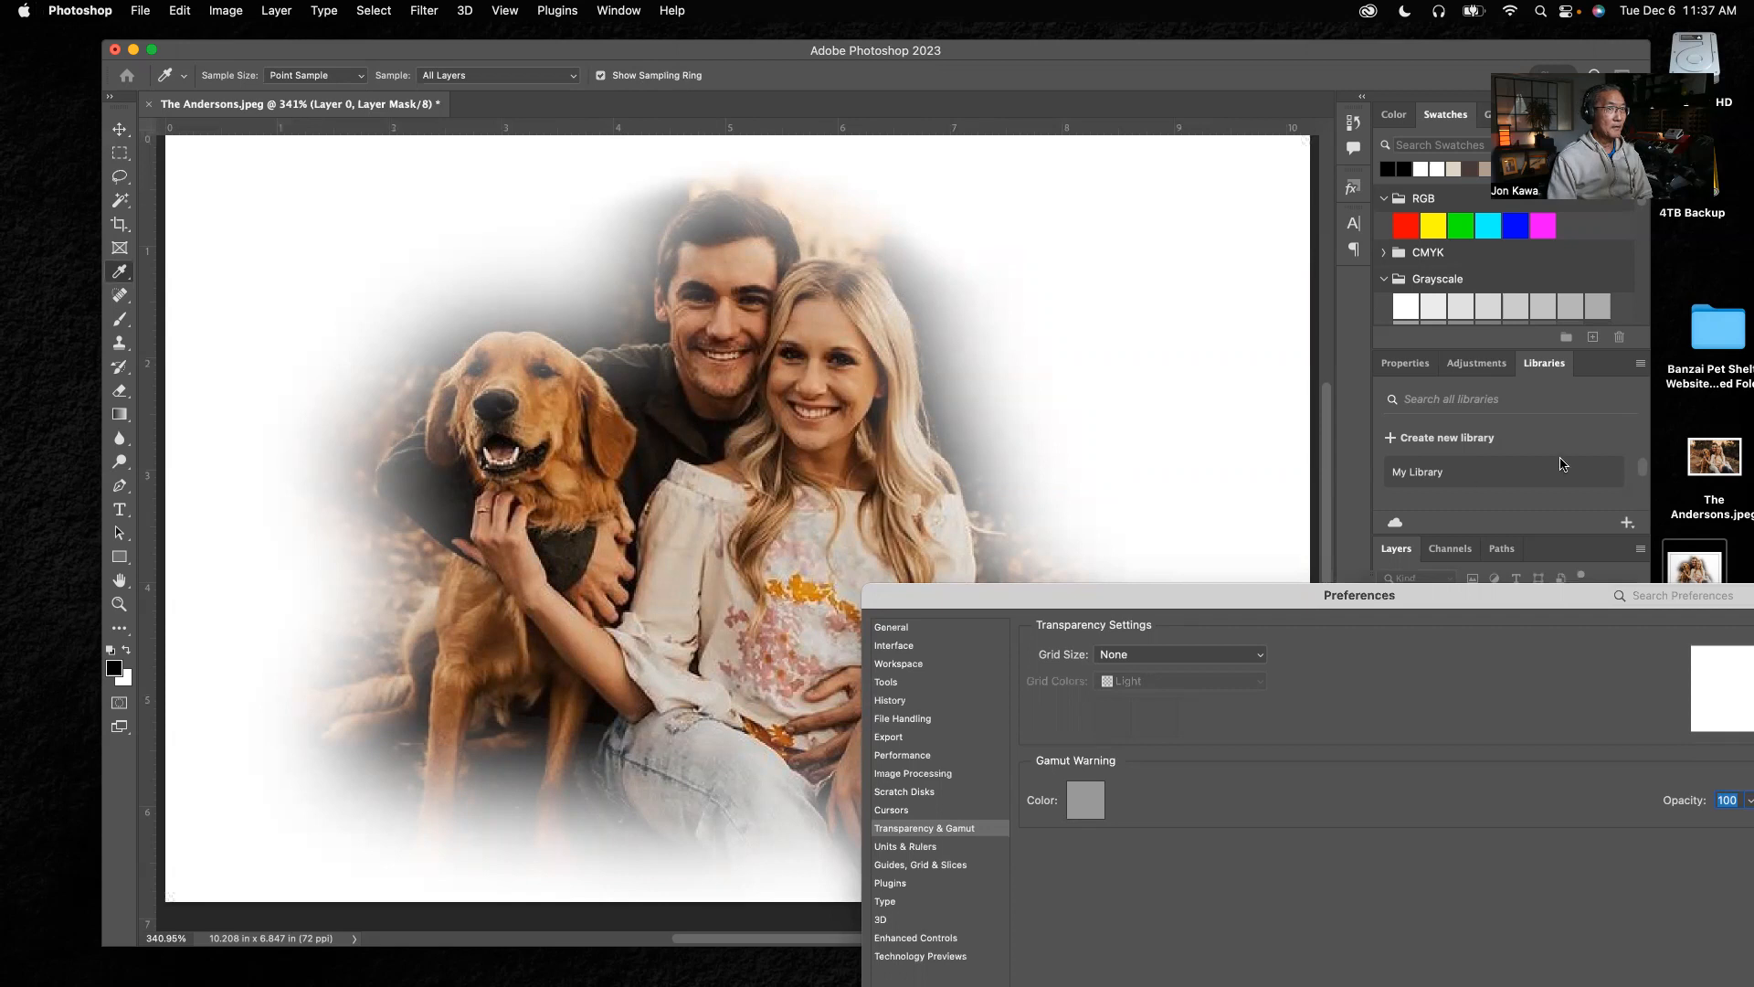
left_click_drag(1454, 609, 1176, 555)
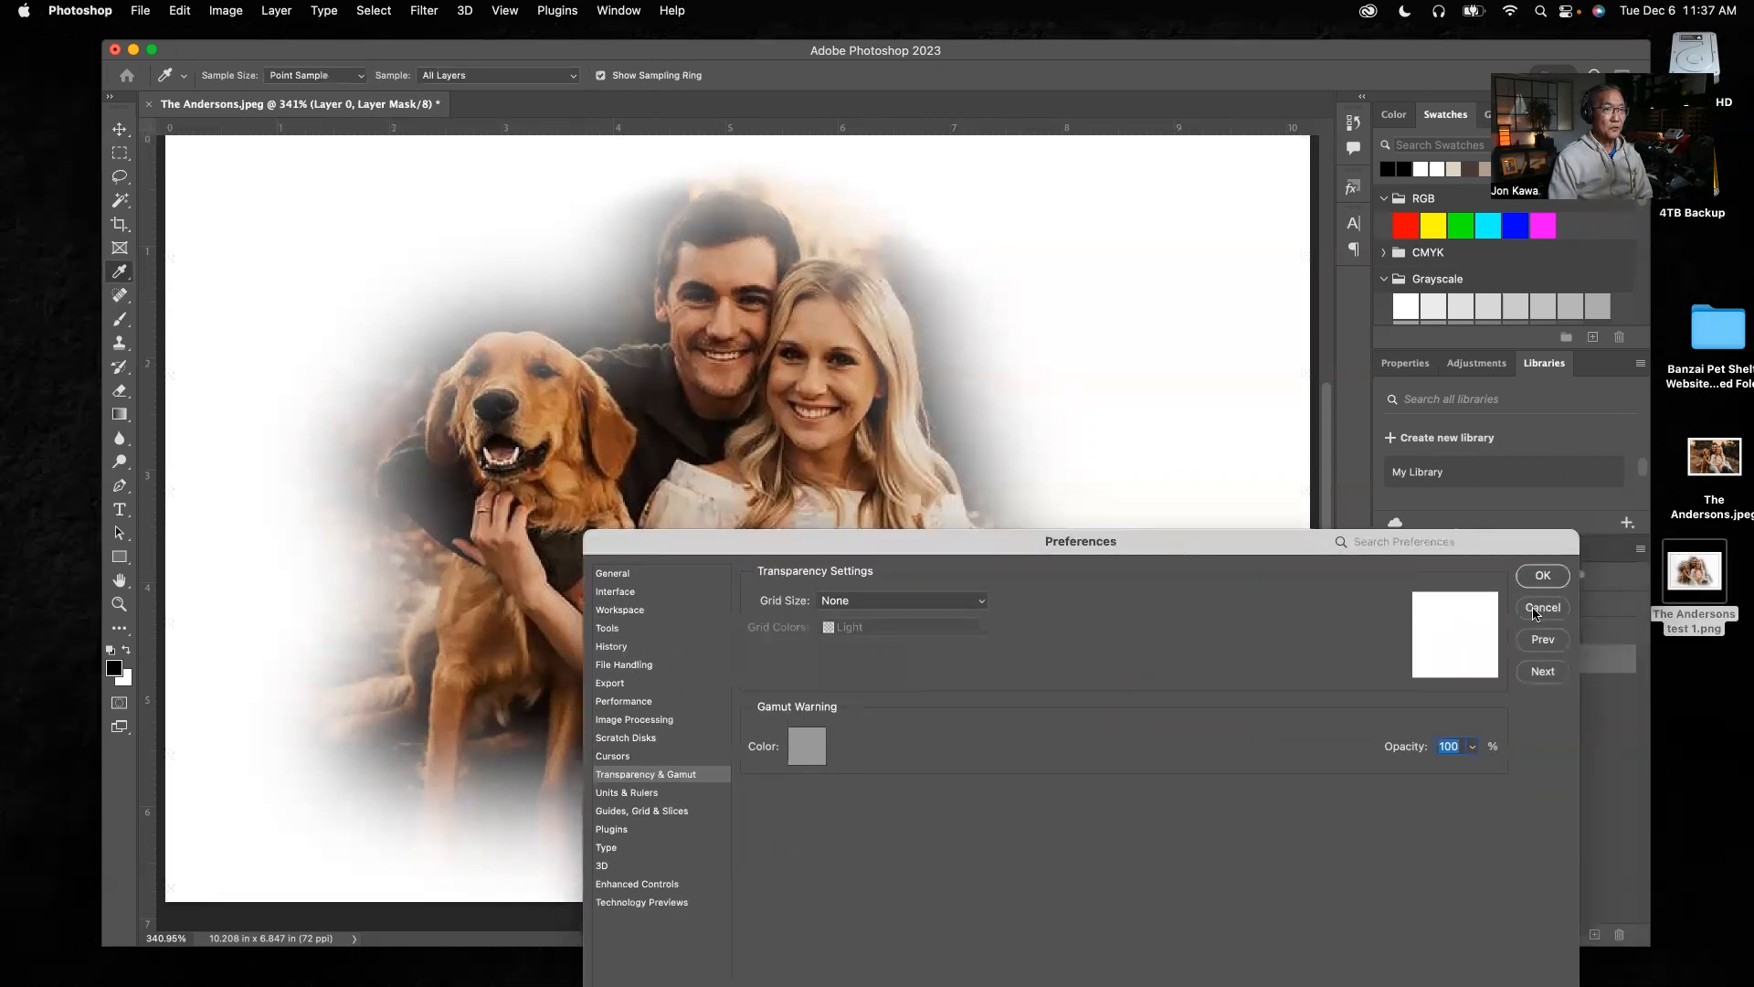
left_click(1542, 576)
key("b")
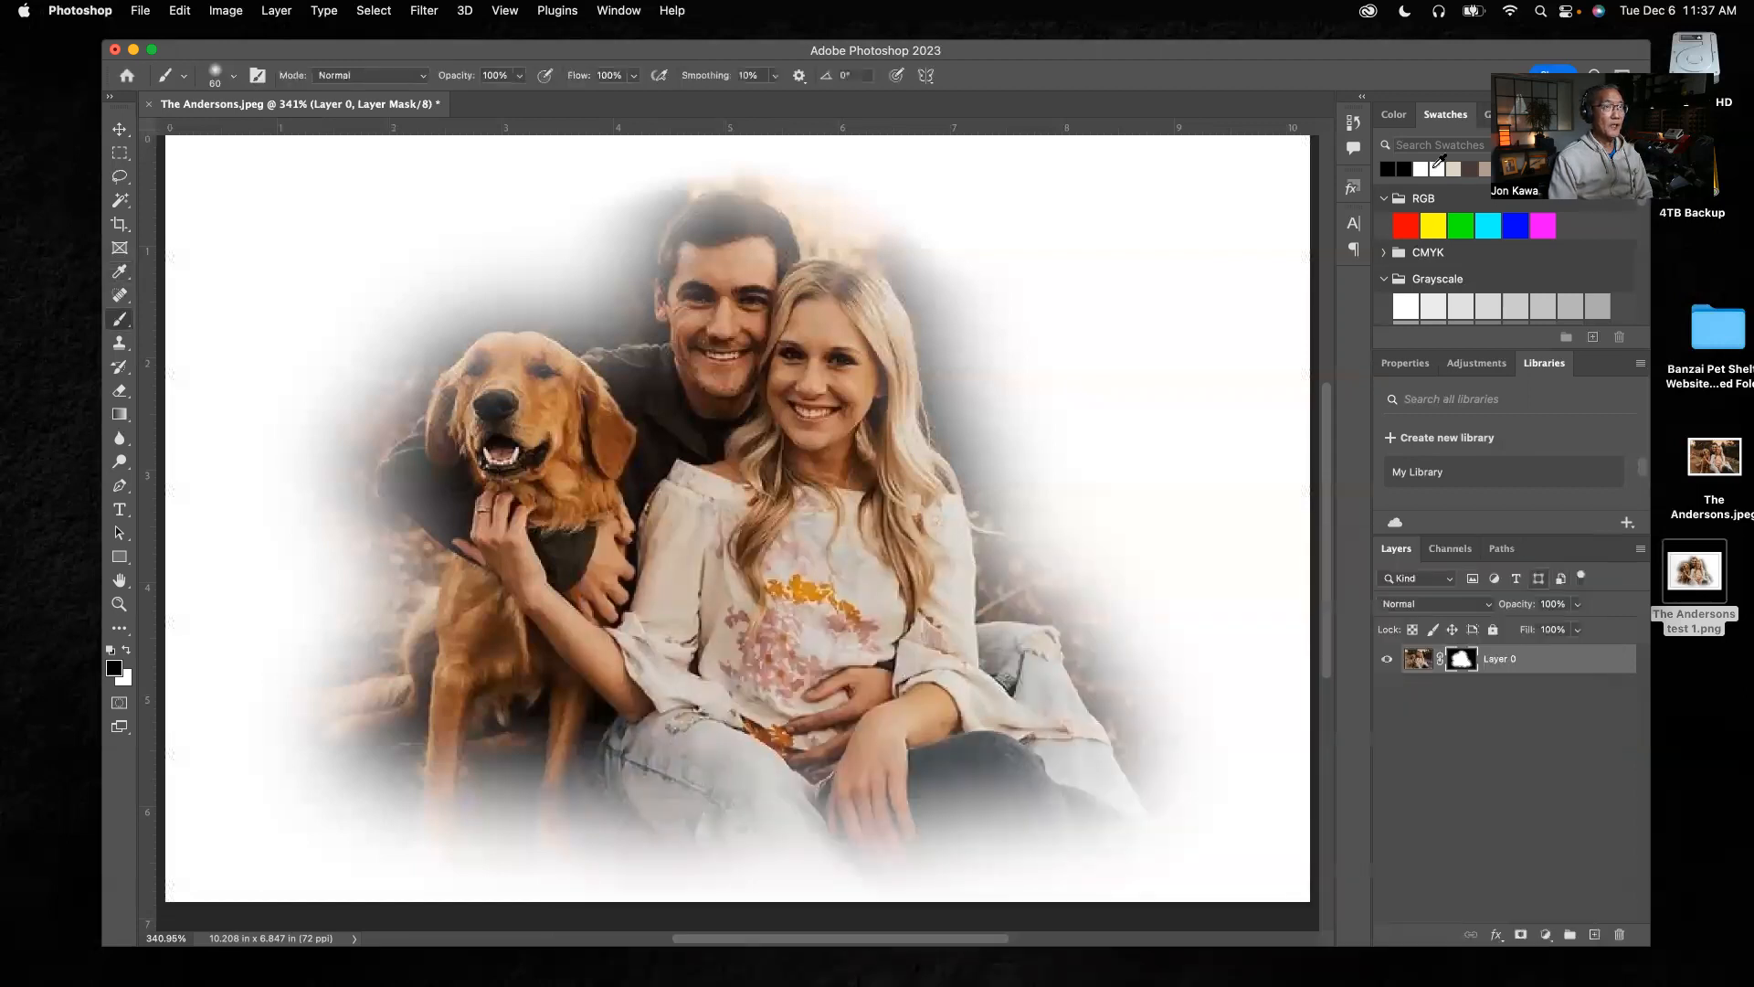
Revert the image to its Add Layer Mask history state and paint black on the mask around the cutout's upper and lower edges
left_click(1352, 123)
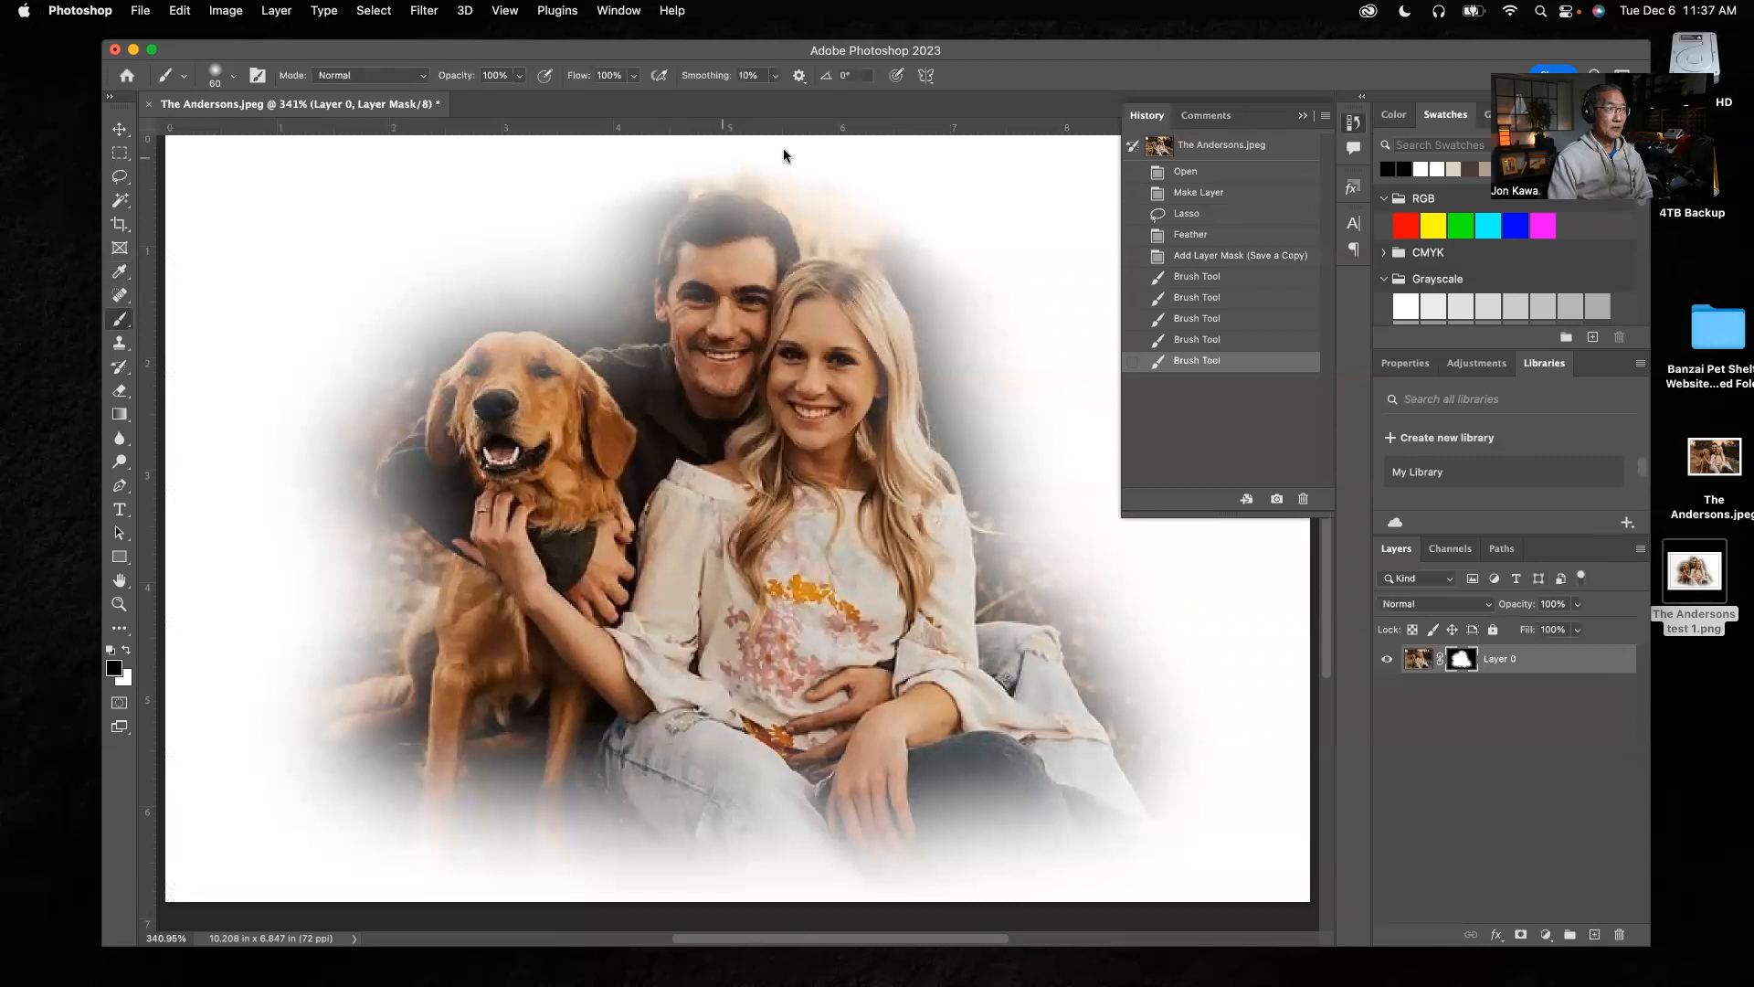
left_click(1187, 259)
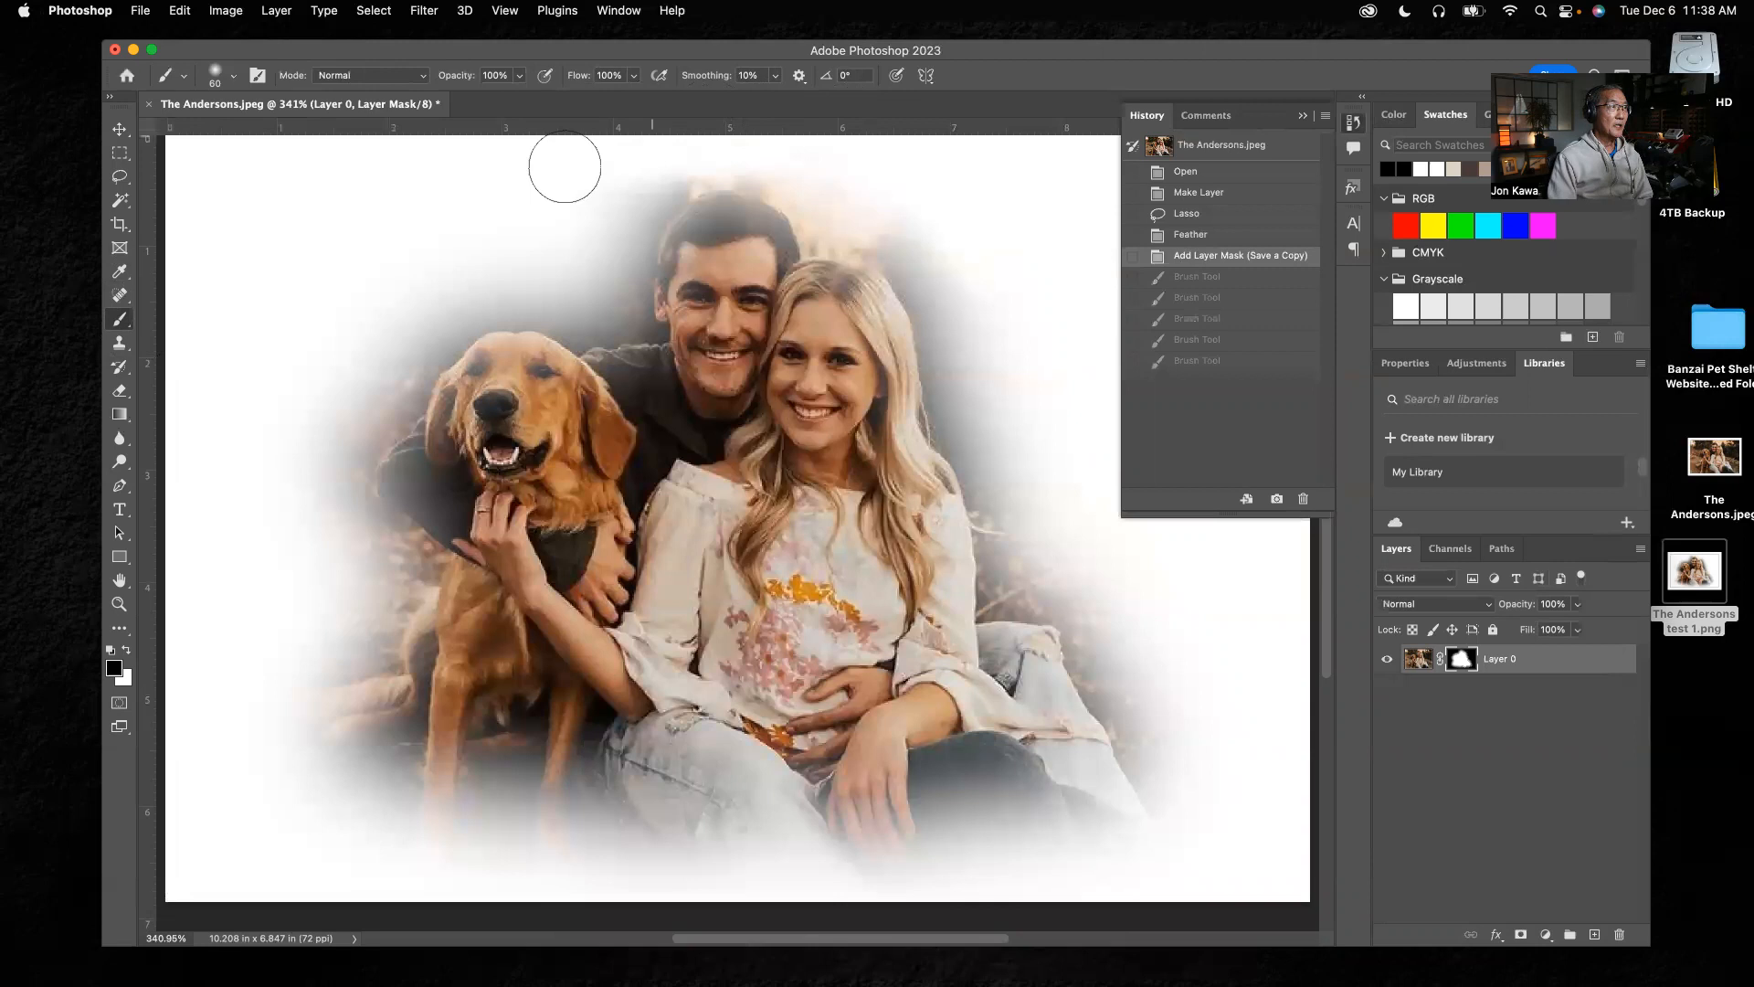
mouse_move(820, 133)
left_mouse_down()
mouse_move(938, 185)
mouse_move(1005, 282)
left_mouse_up()
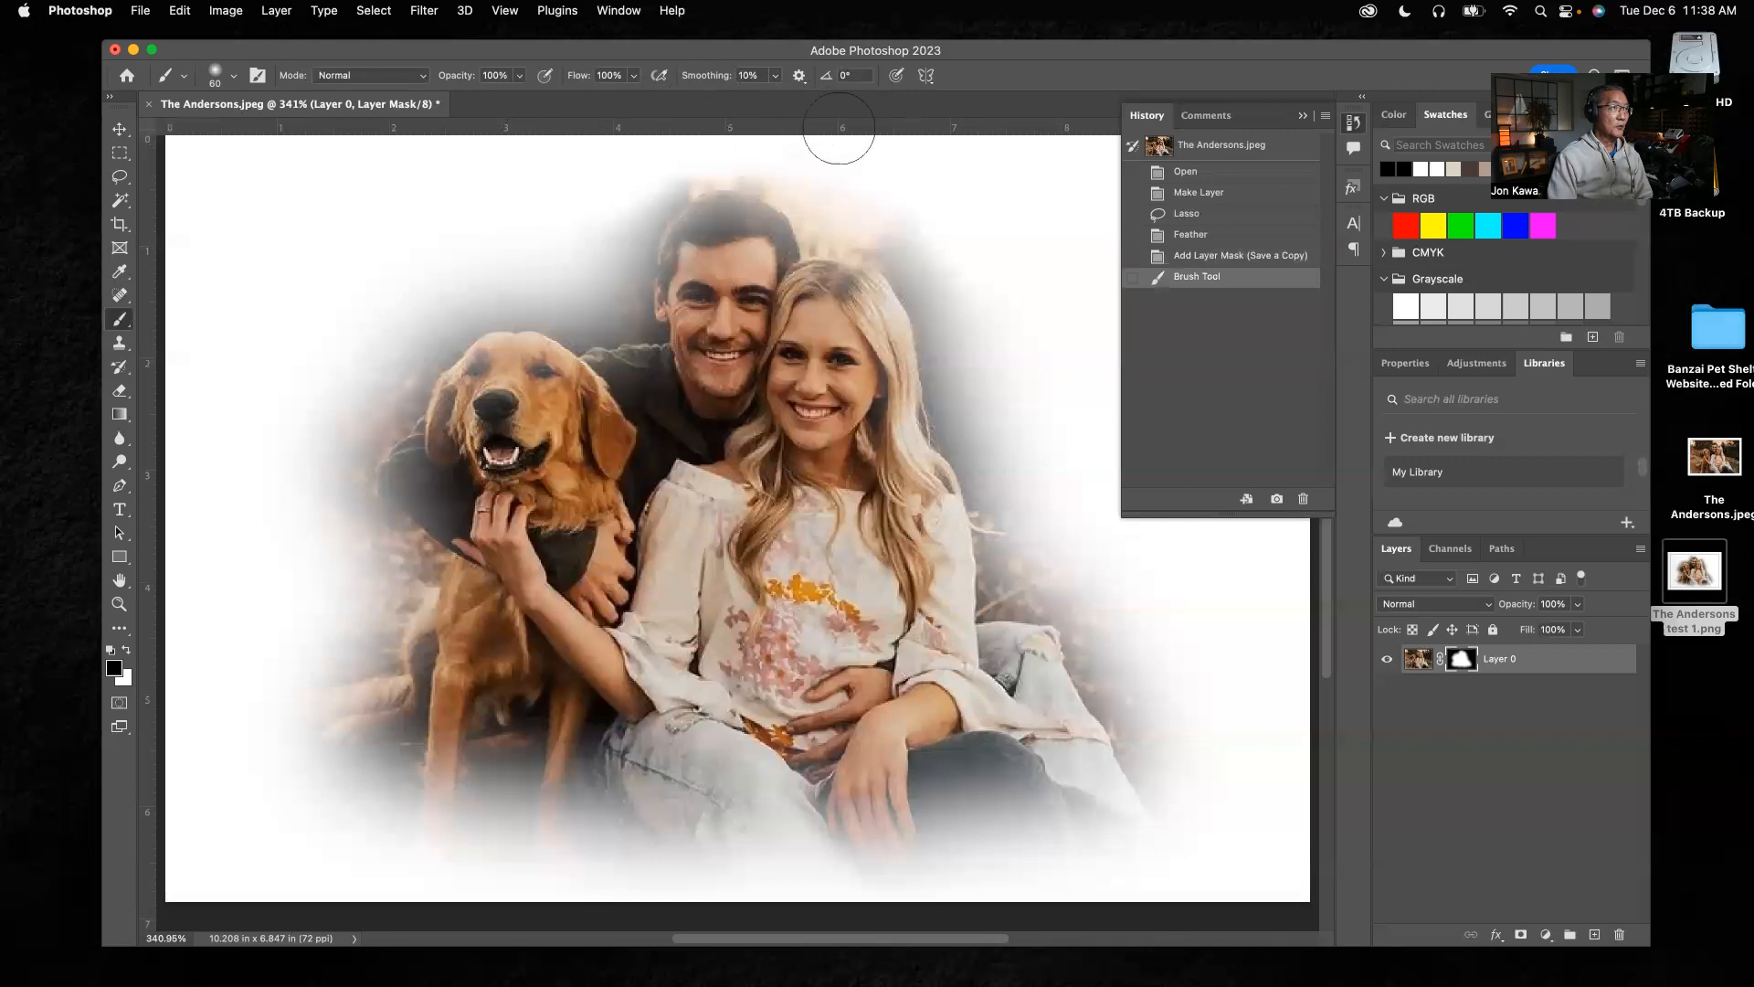
left_click_drag(587, 155, 557, 183)
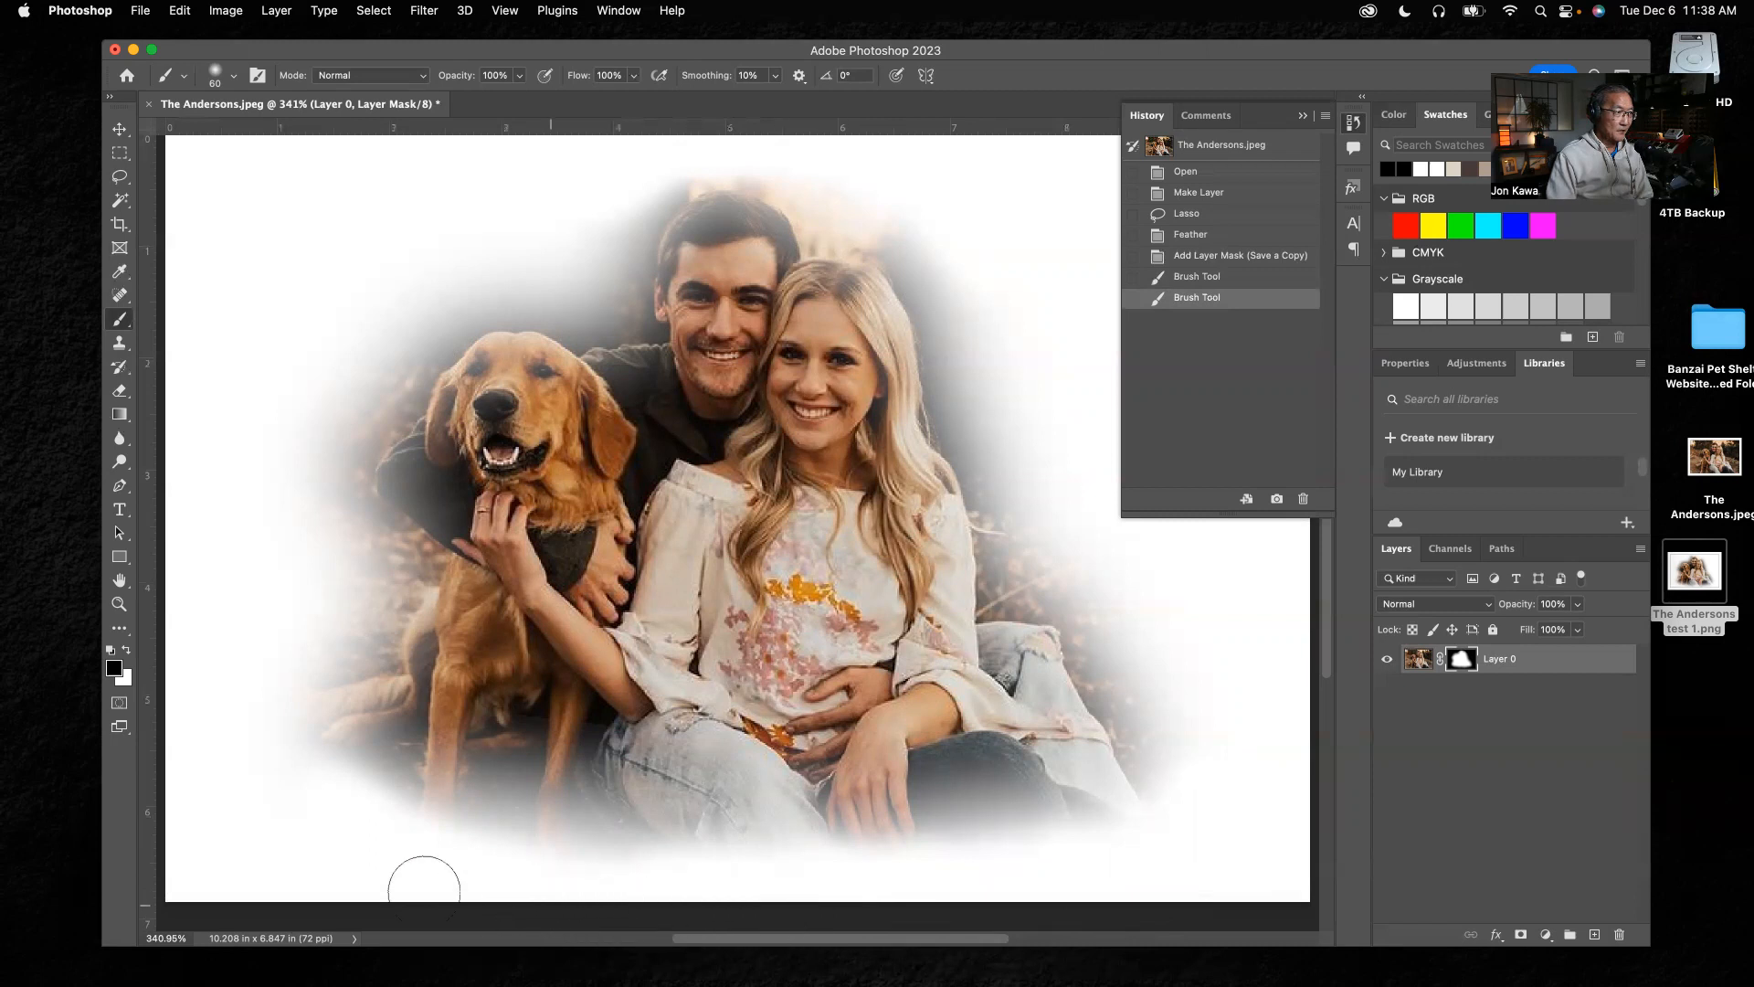
left_click_drag(240, 722, 258, 853)
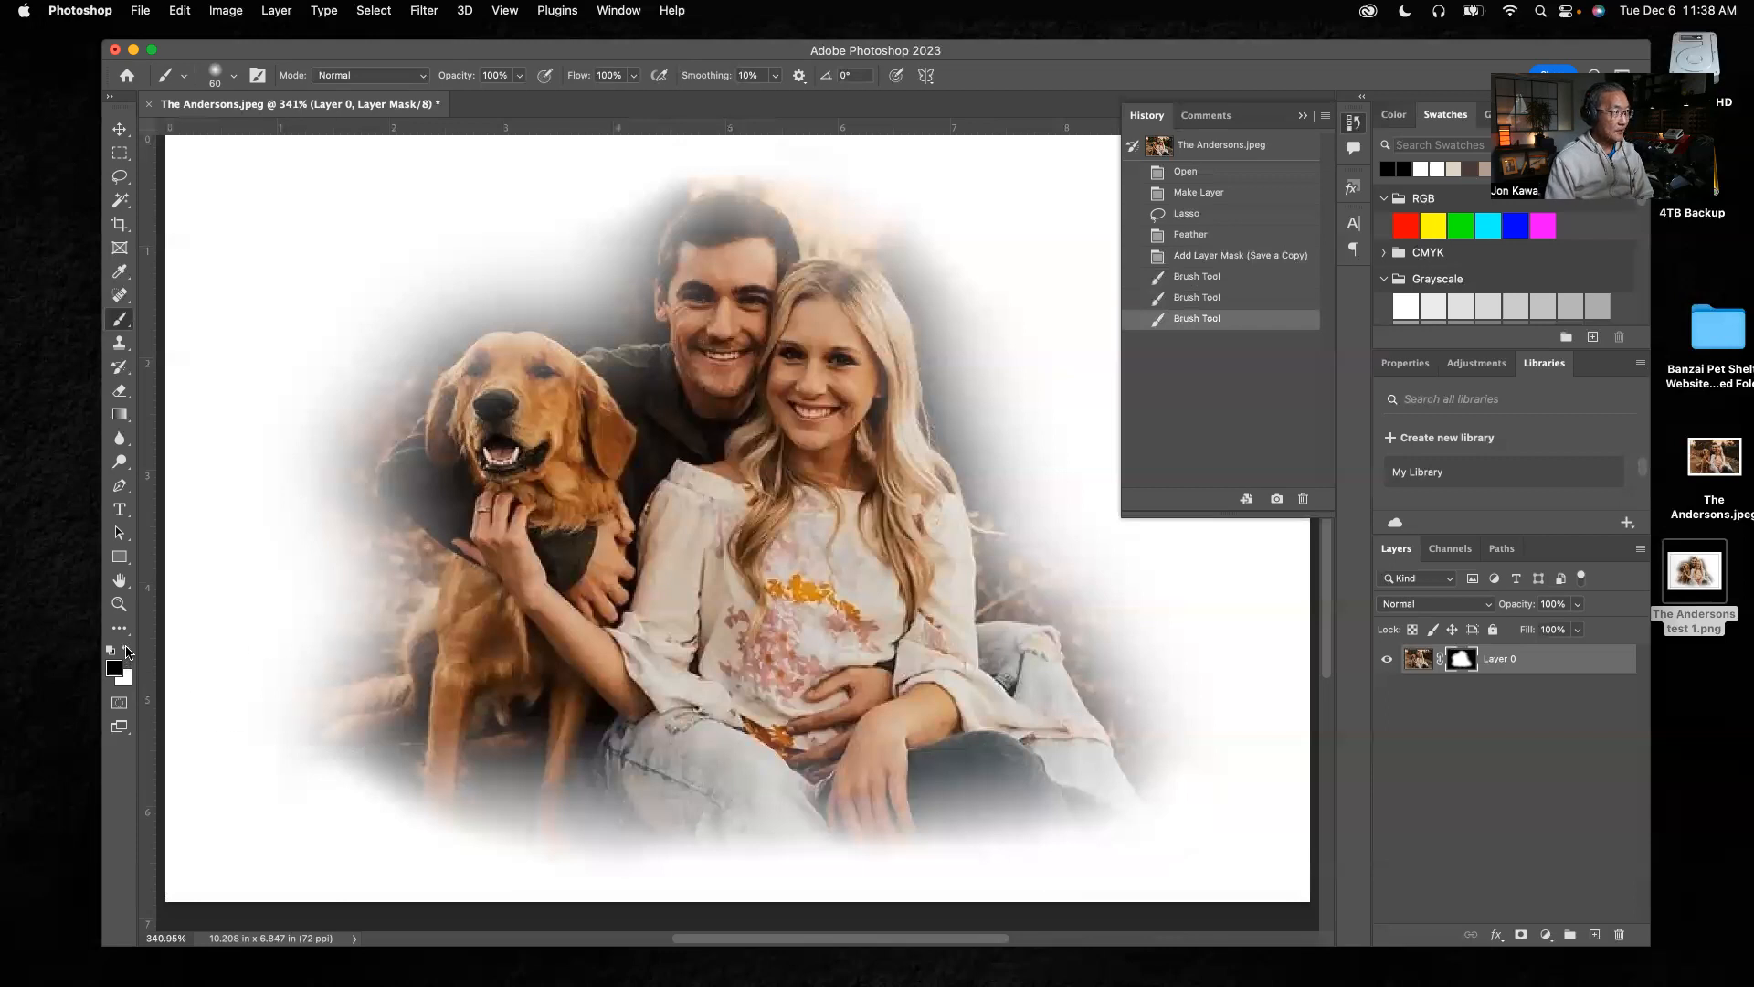
Try a full-opacity white stroke on the mask around the dog's lower legs, undo it, and make black the foreground color again
left_click(127, 652)
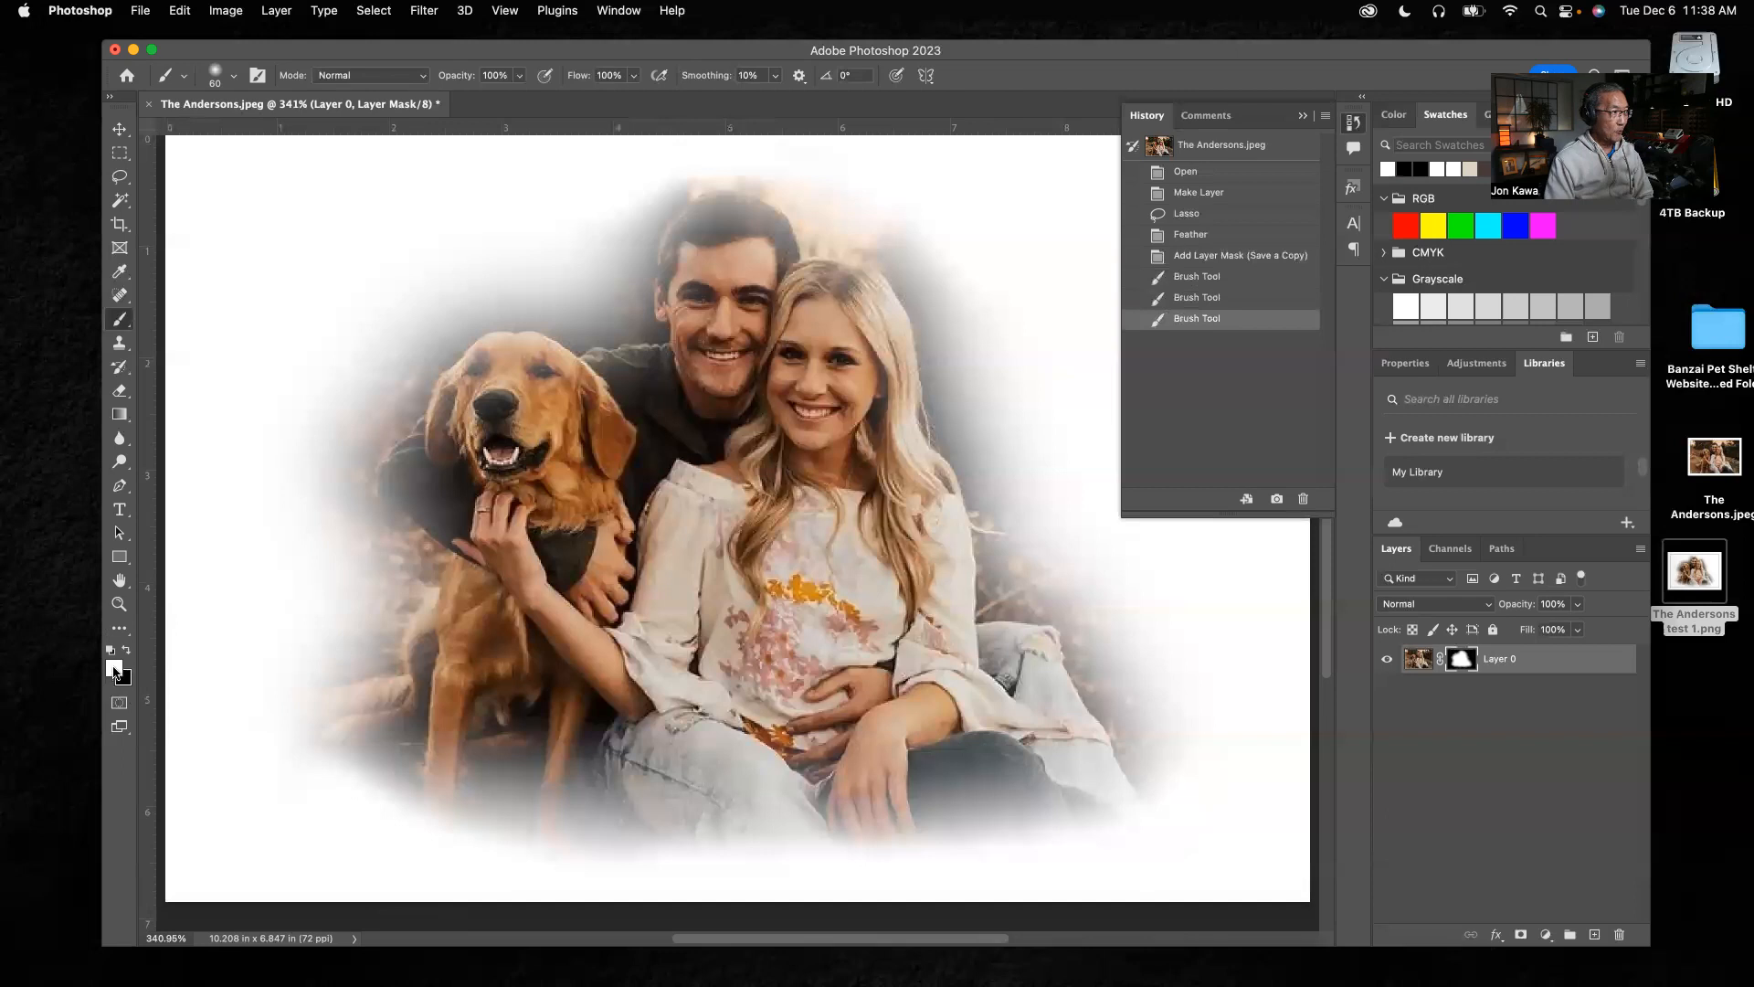
mouse_move(332, 753)
left_mouse_down()
mouse_move(460, 799)
mouse_move(477, 834)
left_mouse_up()
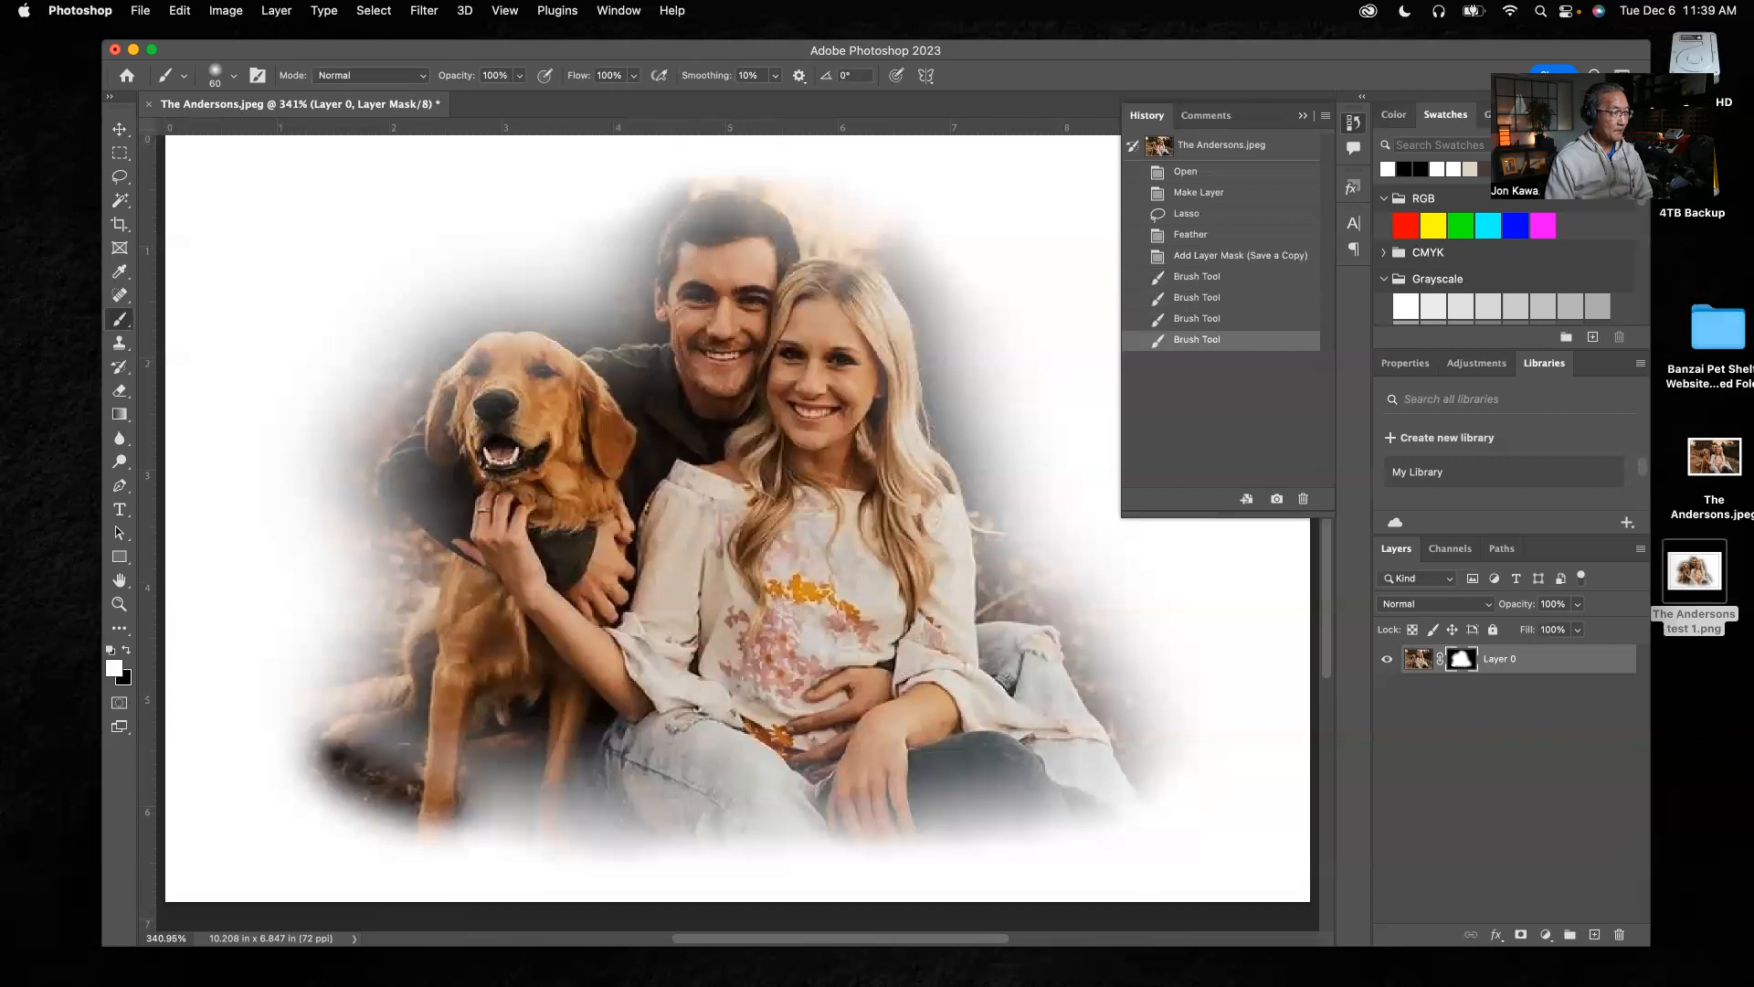
key("super+z")
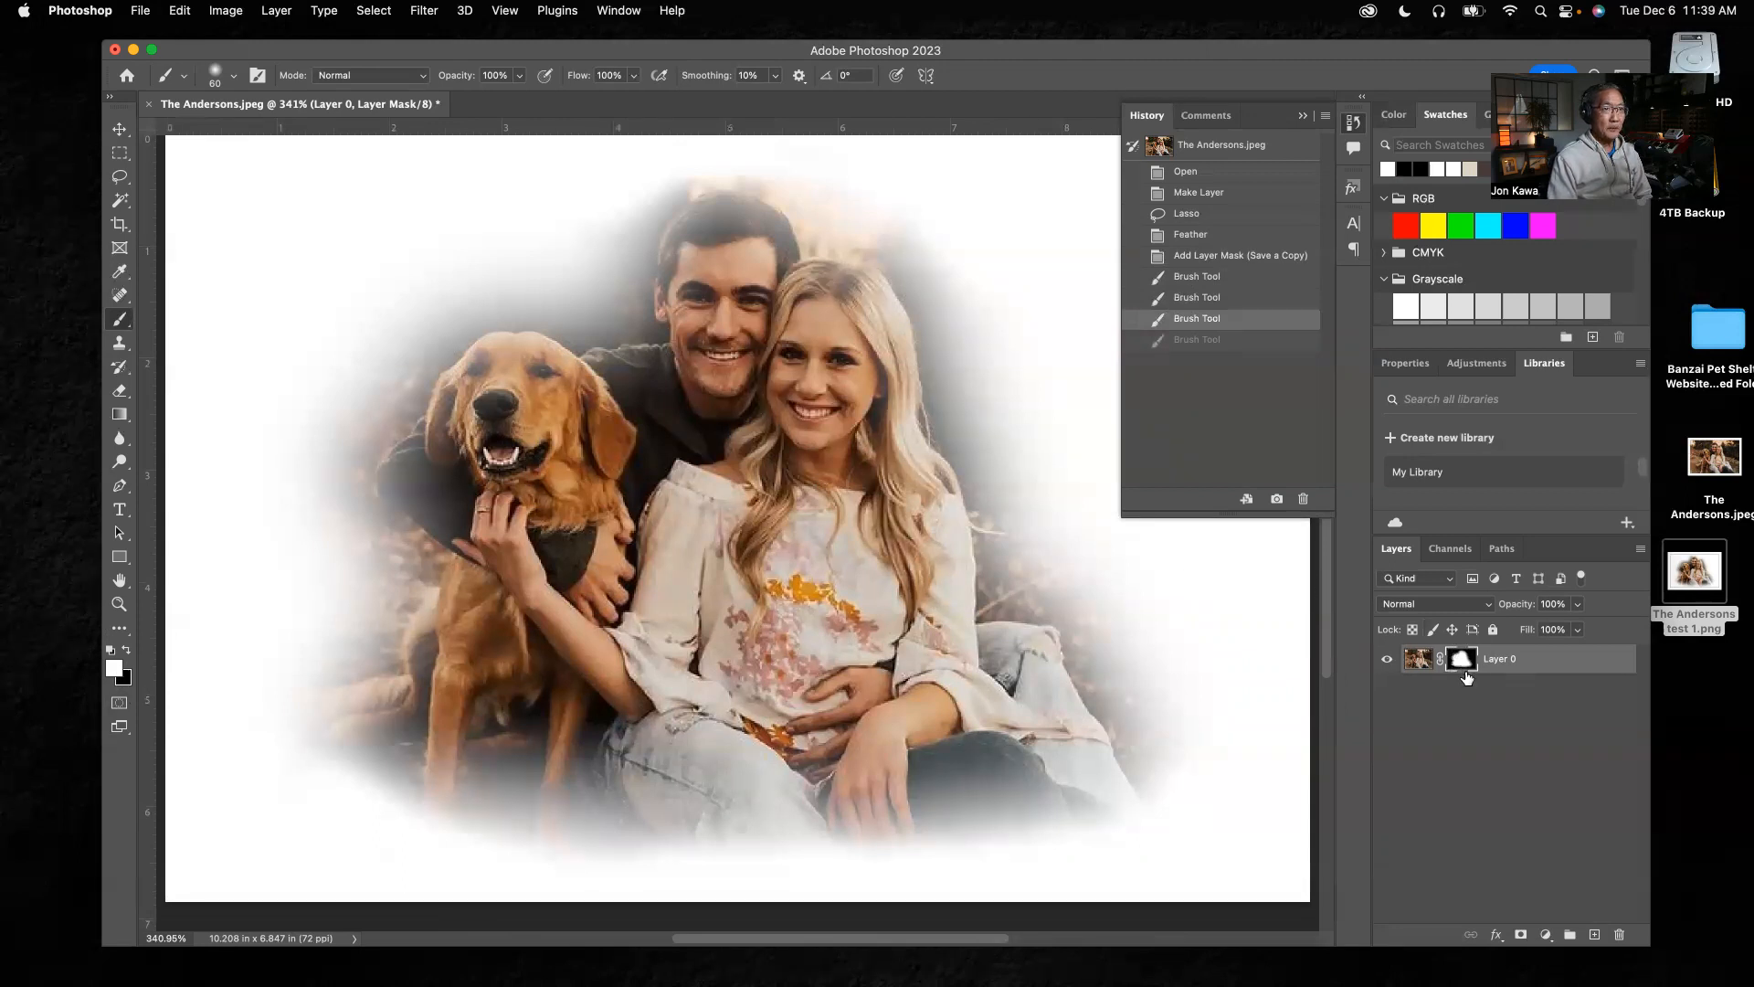
left_click(125, 684)
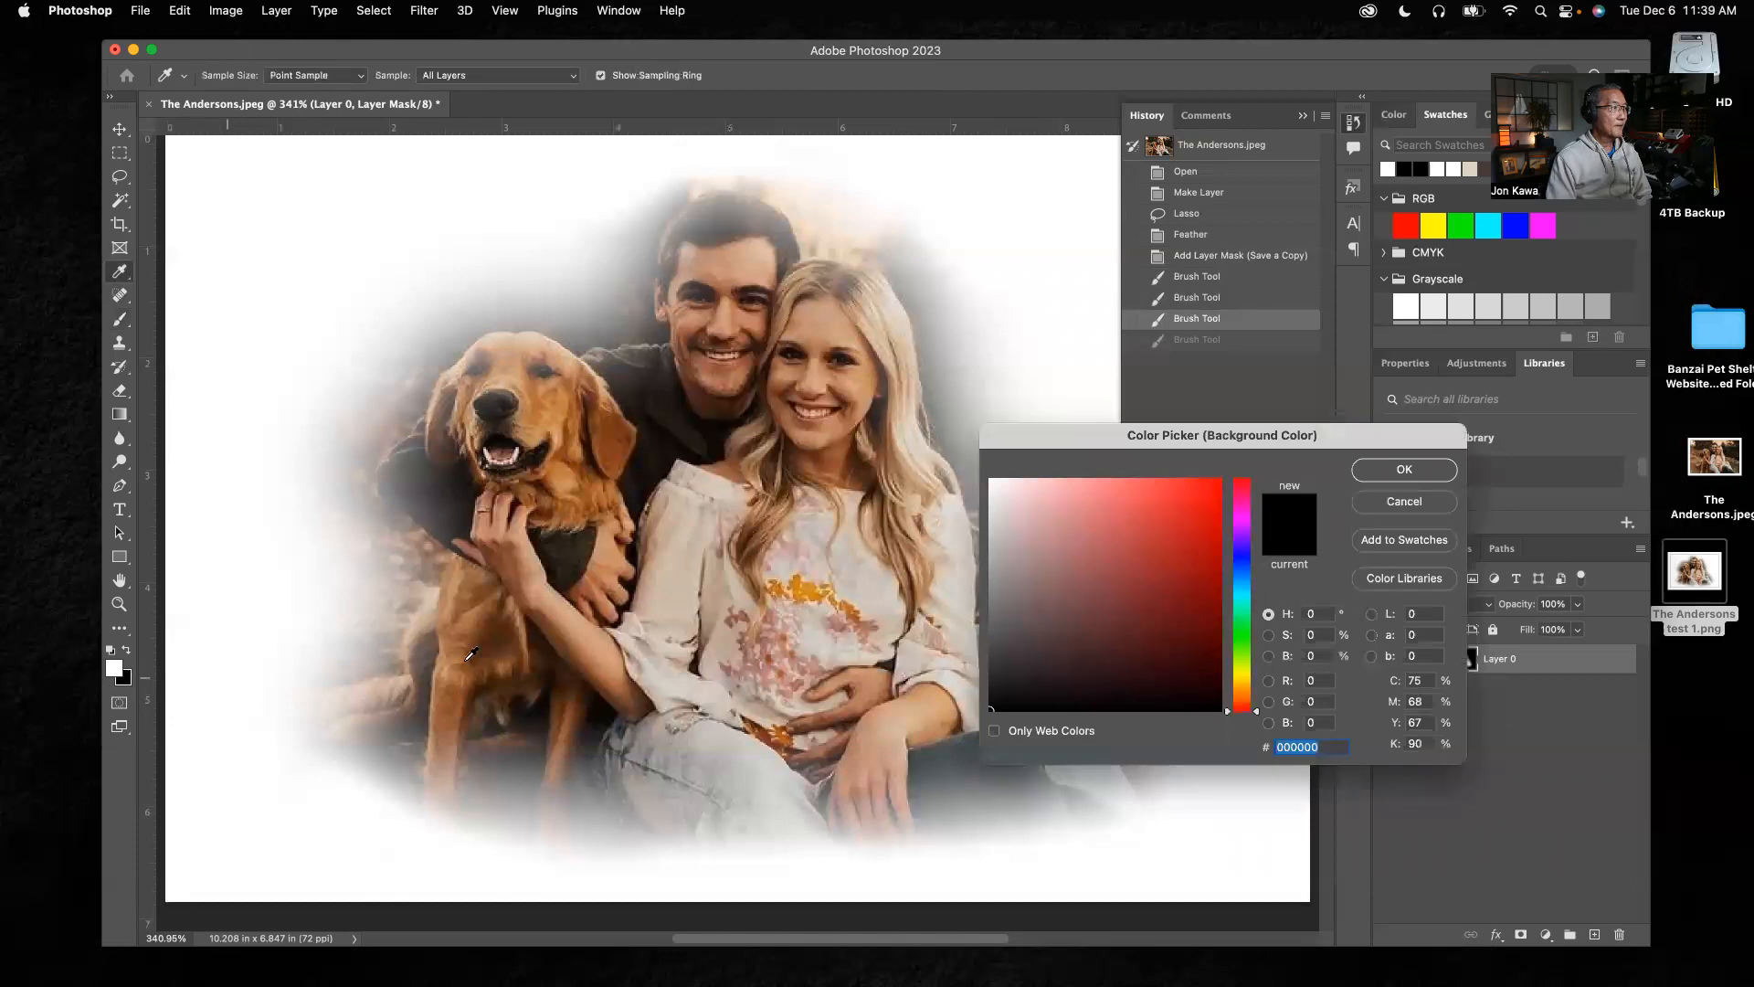
left_click(1404, 501)
left_click(129, 649)
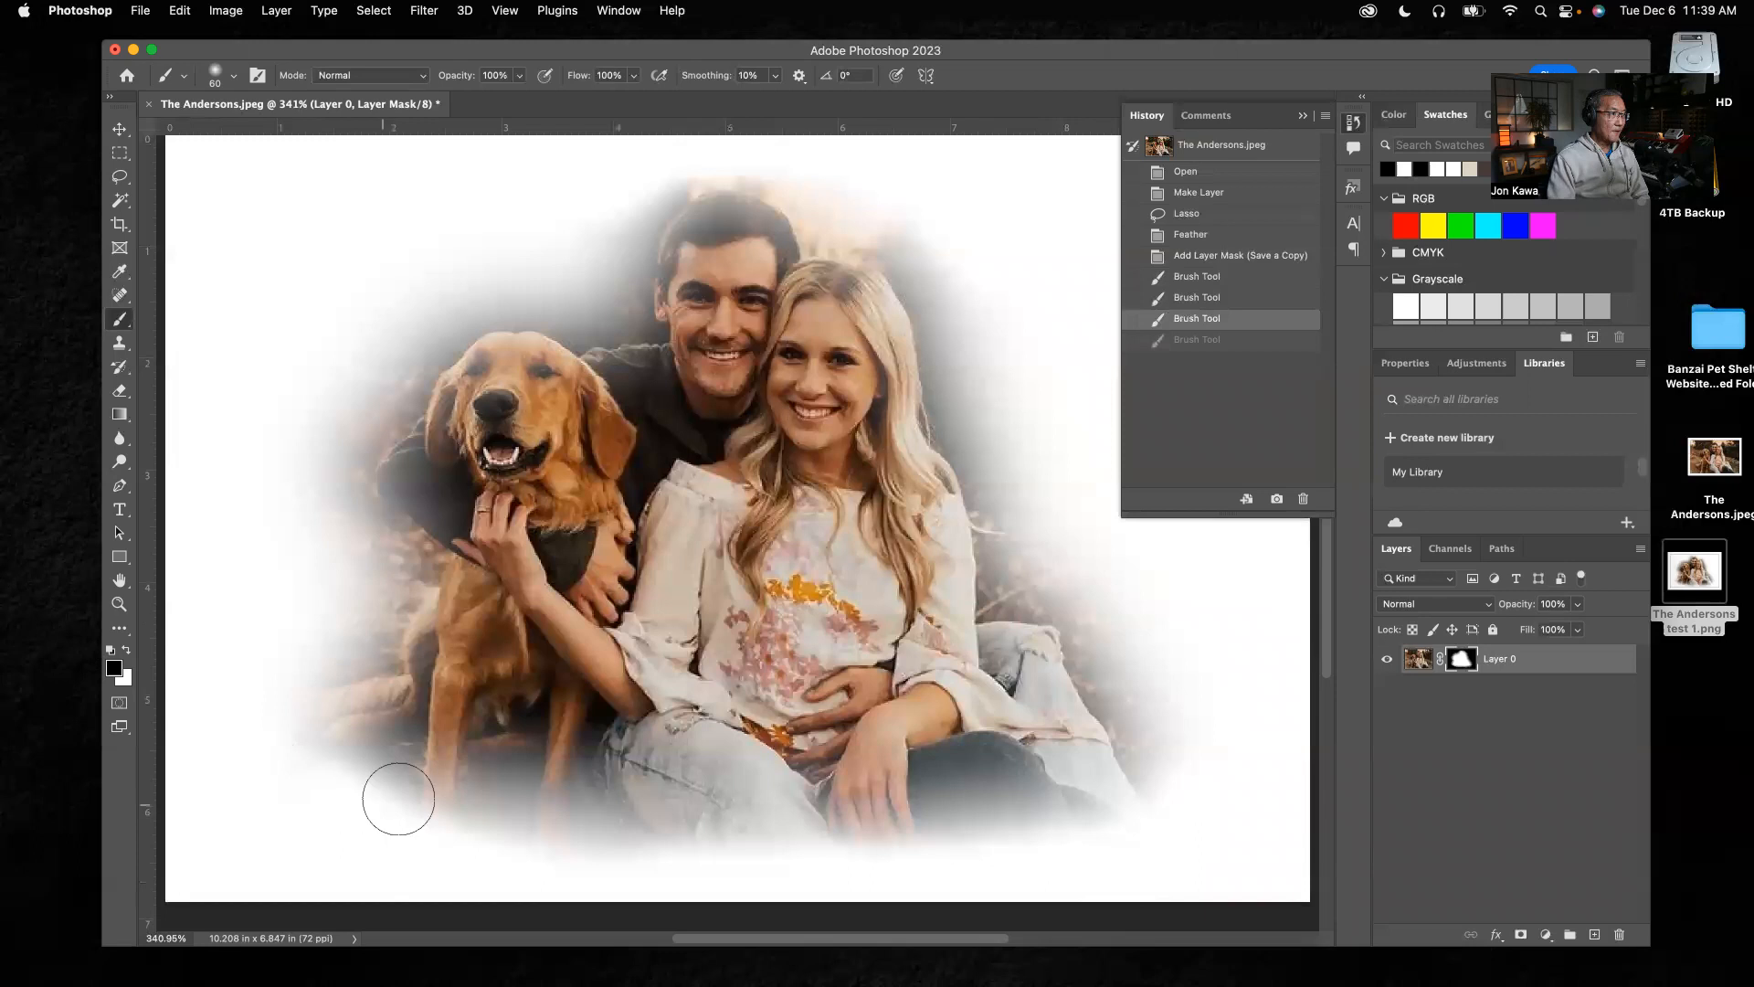
With the brush at 15% opacity, paint white on the mask beside the dog's lower legs and dab black along the lower edge
left_click(131, 650)
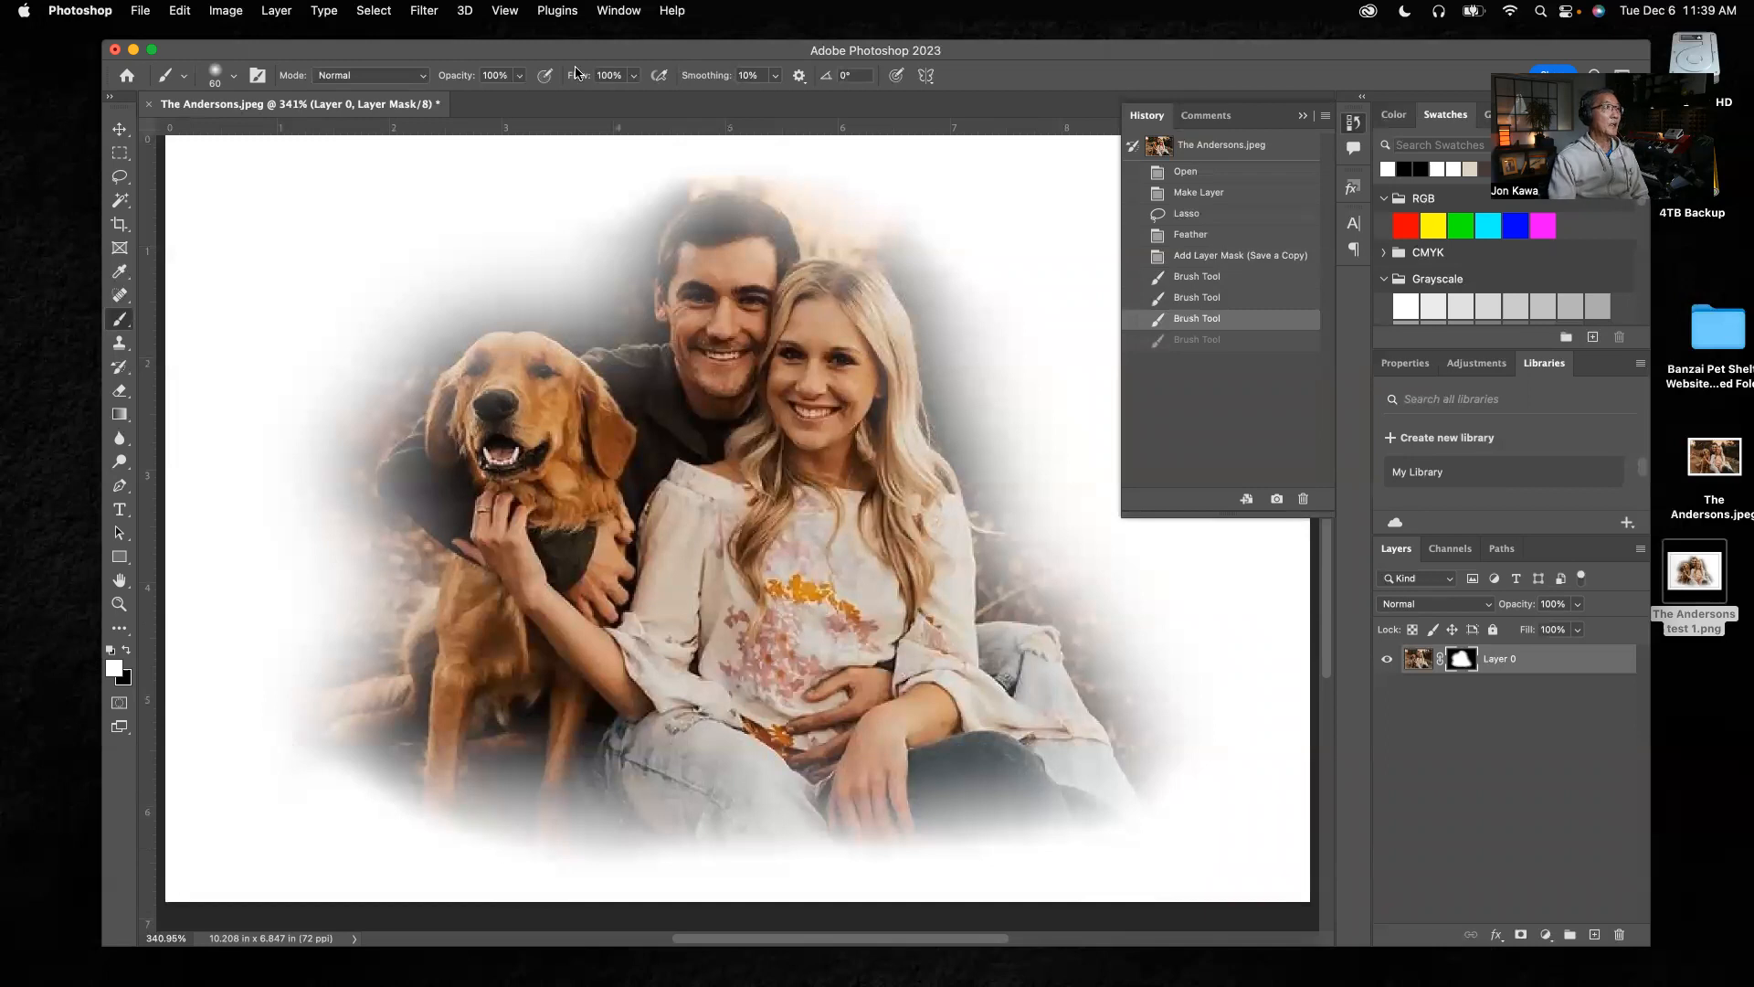
left_click(520, 77)
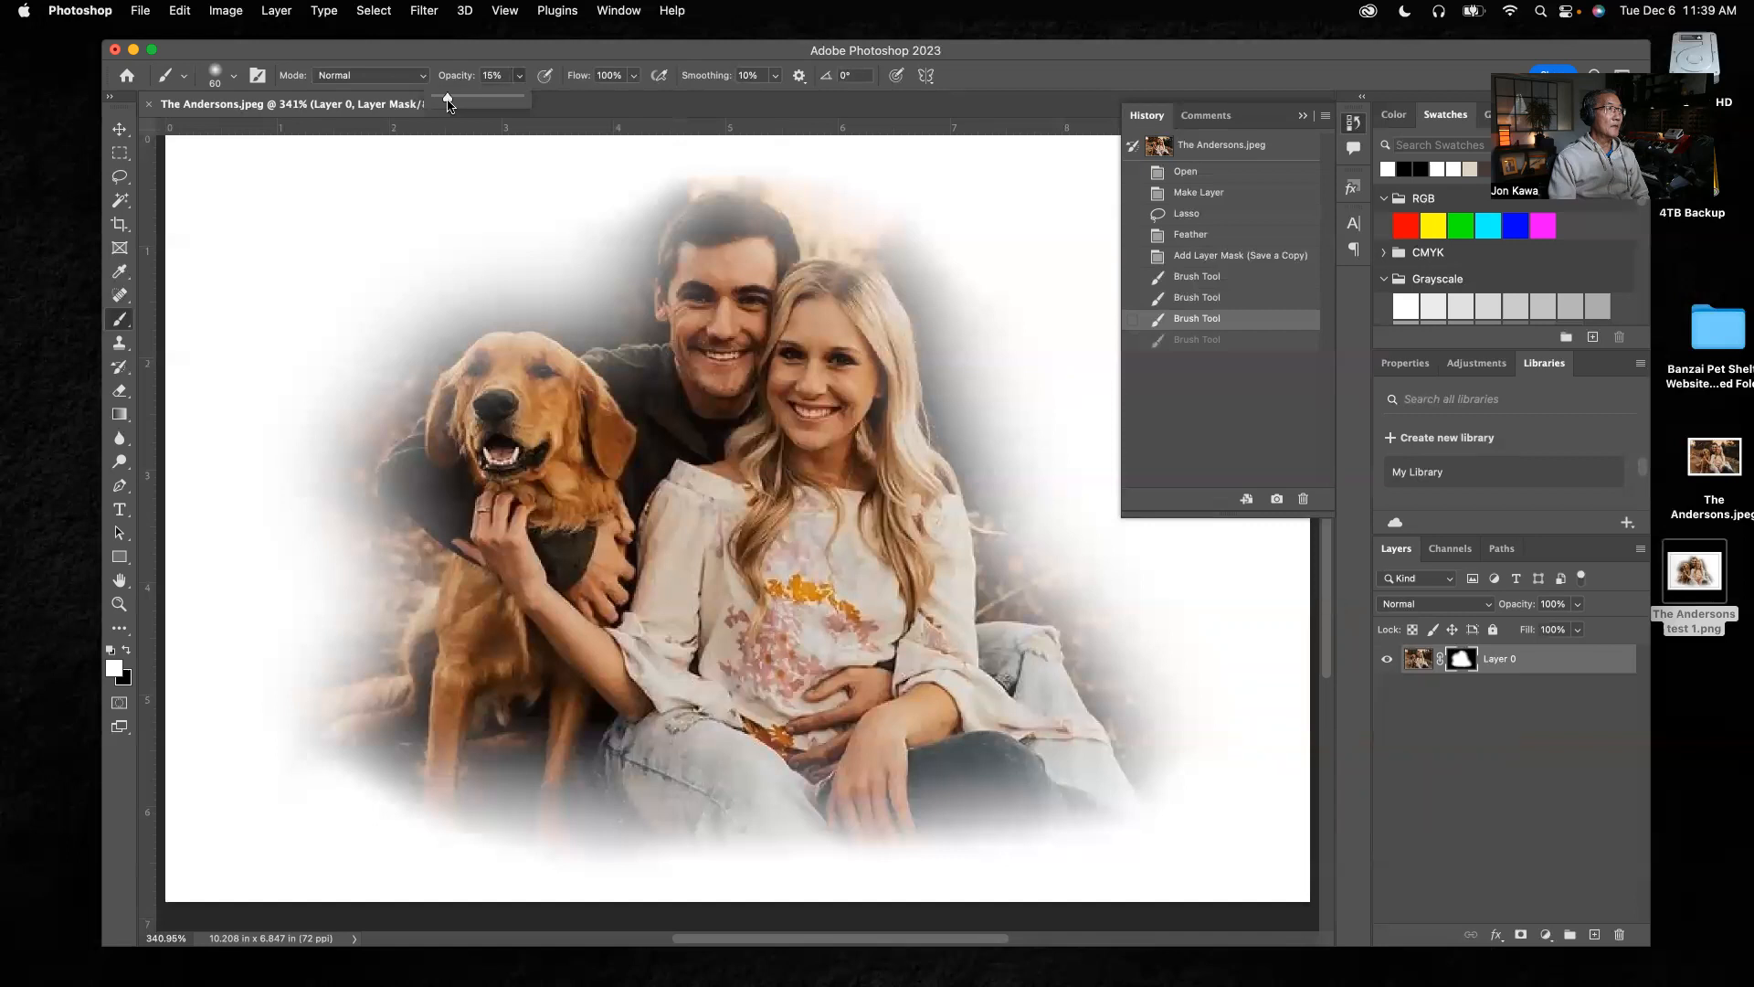
mouse_move(339, 761)
left_mouse_down()
mouse_move(430, 810)
mouse_move(344, 770)
mouse_move(407, 807)
mouse_move(337, 744)
mouse_move(342, 703)
mouse_move(346, 730)
left_mouse_up()
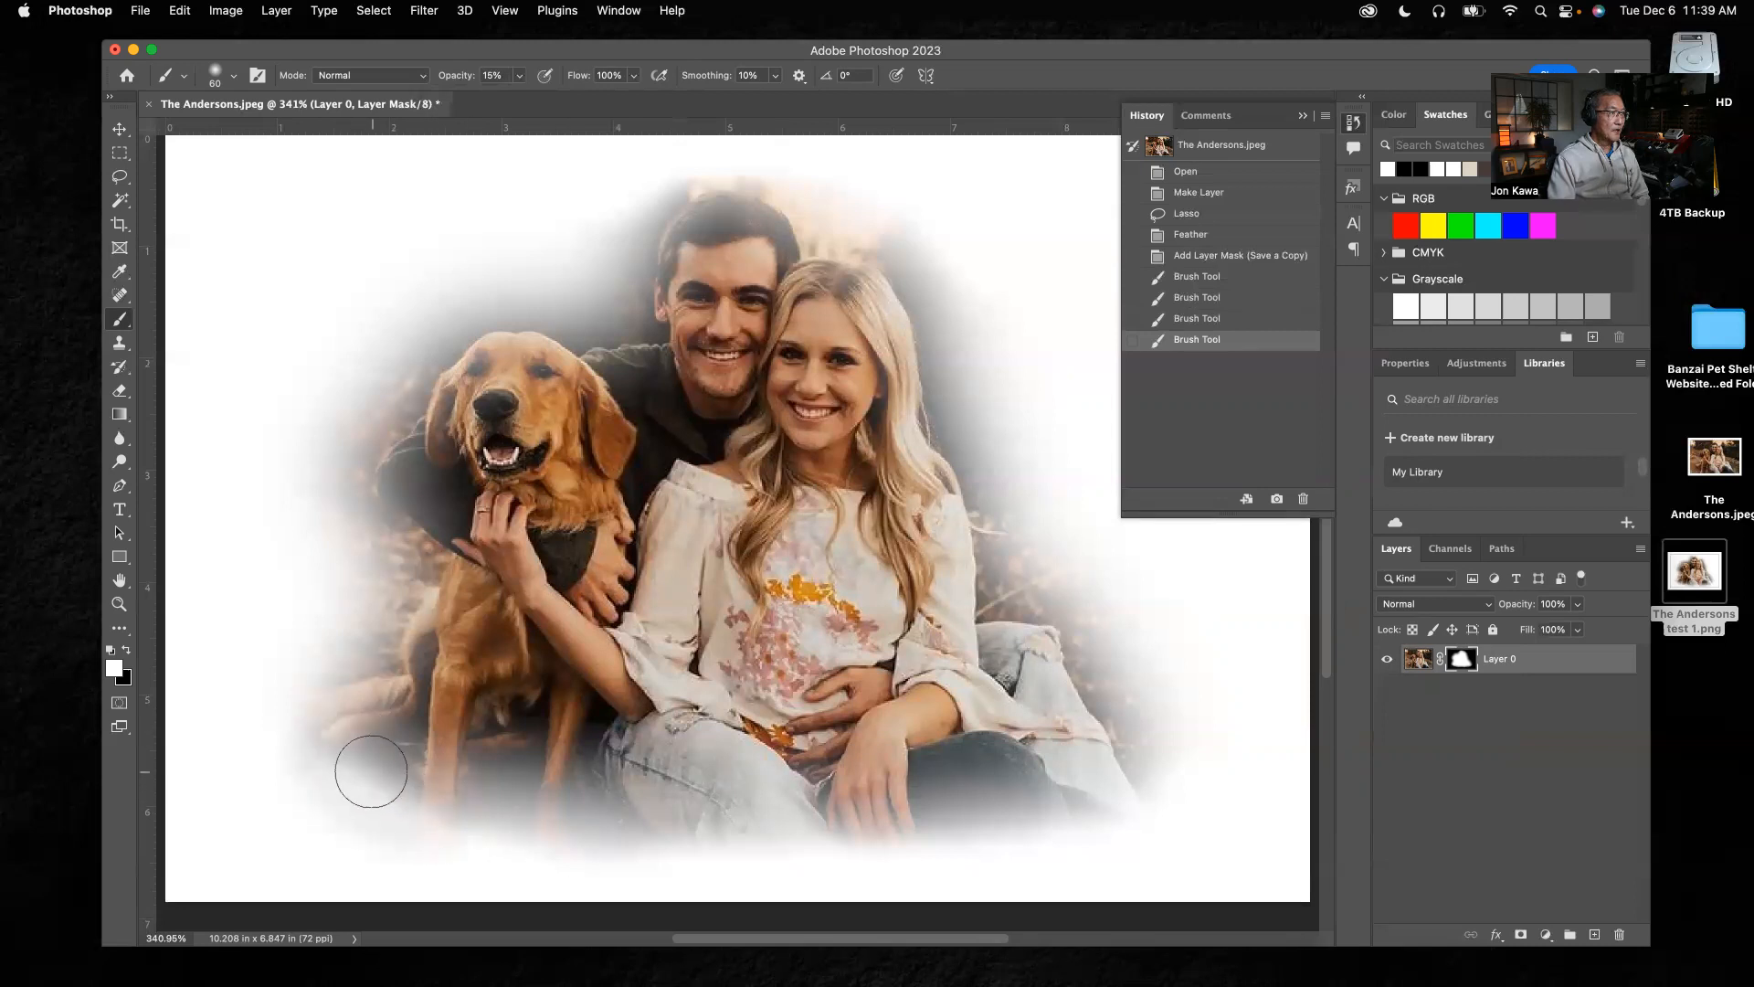
mouse_move(415, 795)
left_mouse_down()
mouse_move(349, 771)
mouse_move(470, 831)
left_mouse_up()
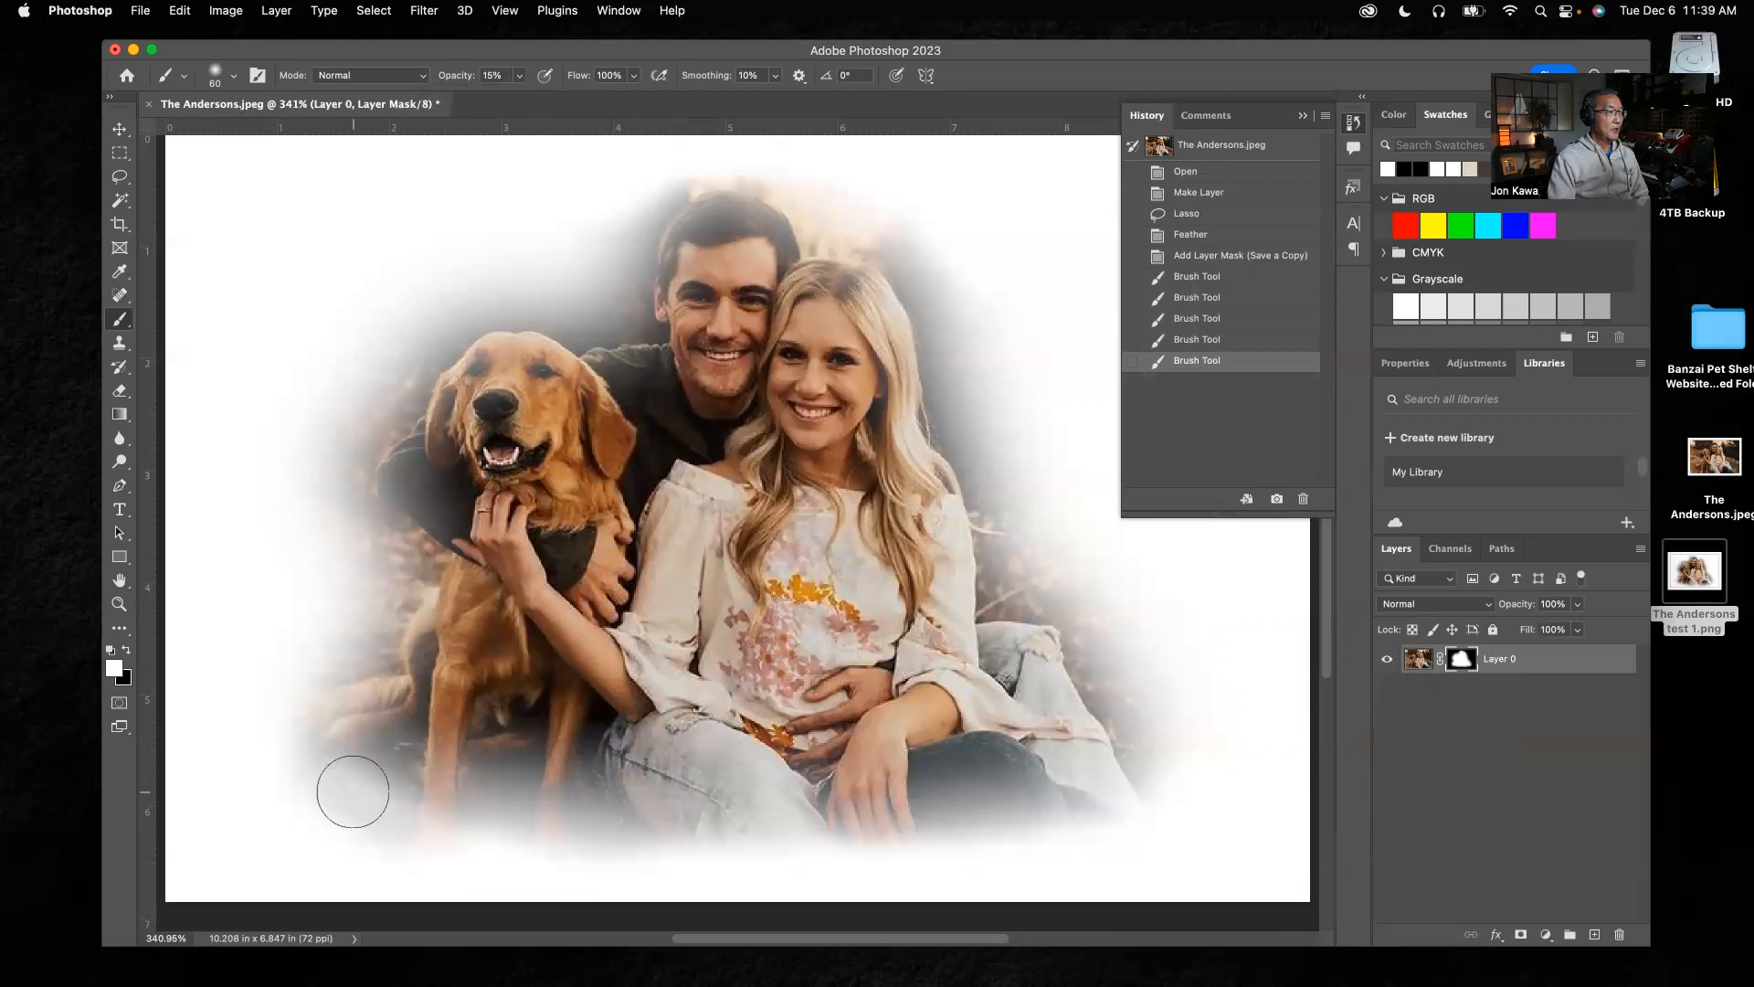
left_click_drag(364, 787, 439, 811)
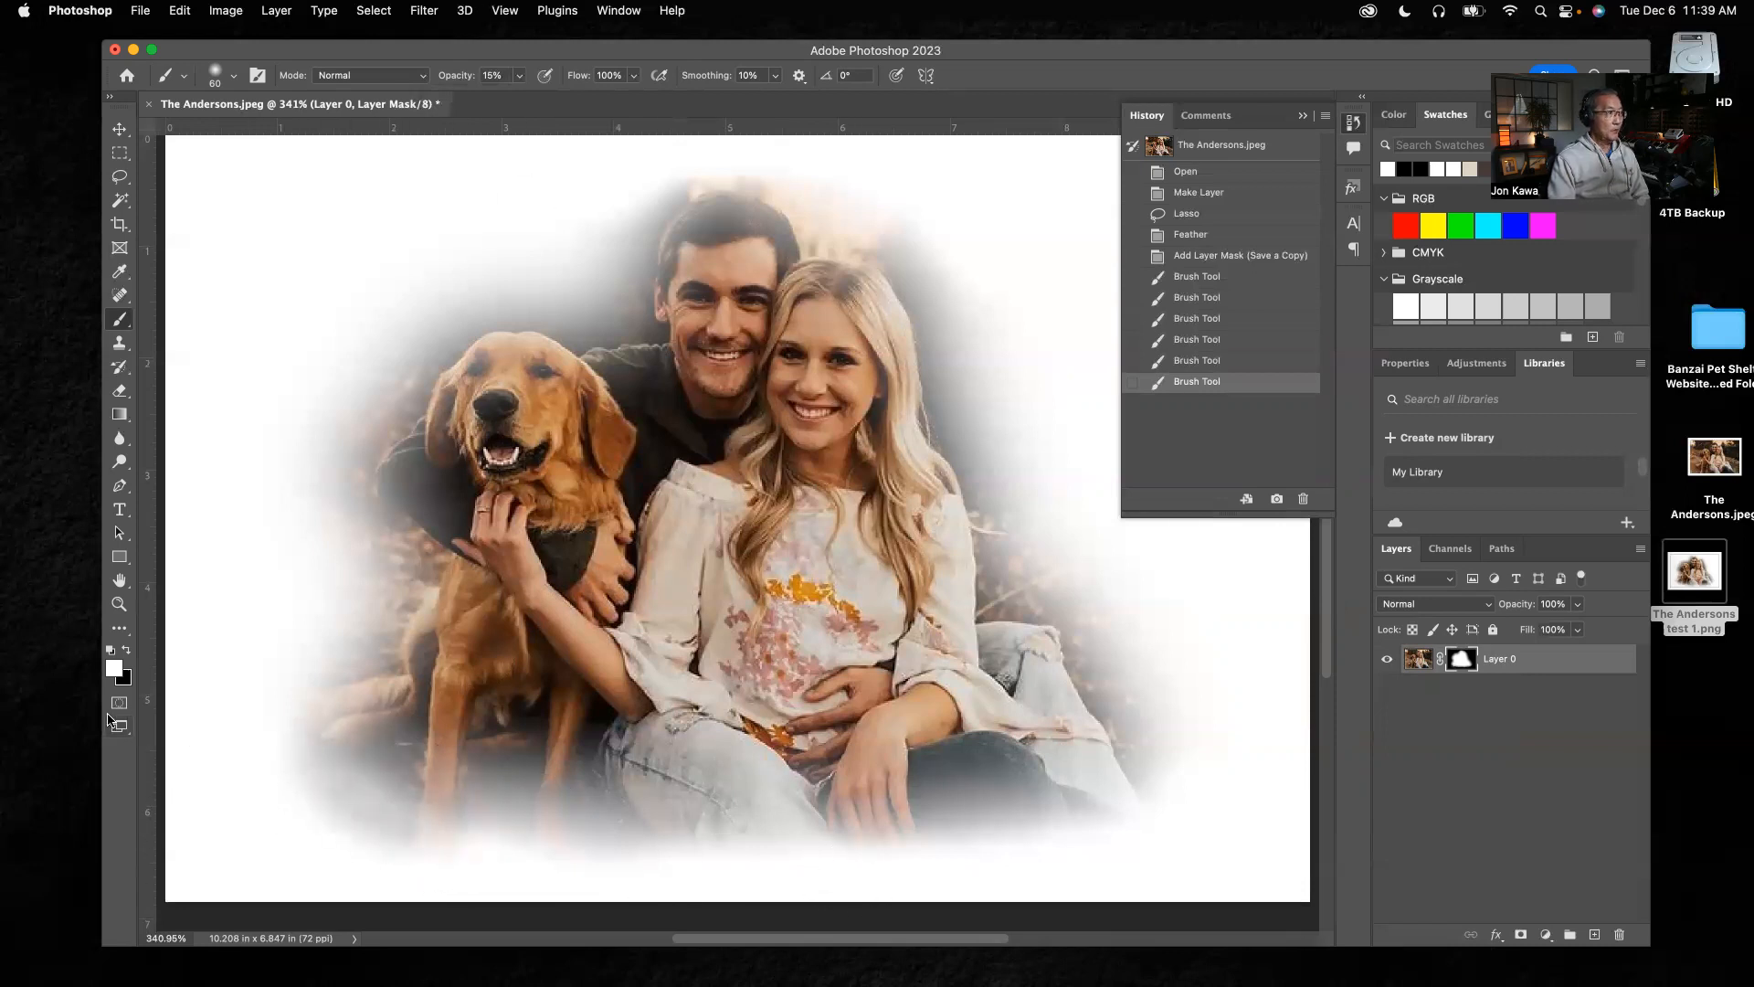
left_click(128, 652)
left_click(645, 912)
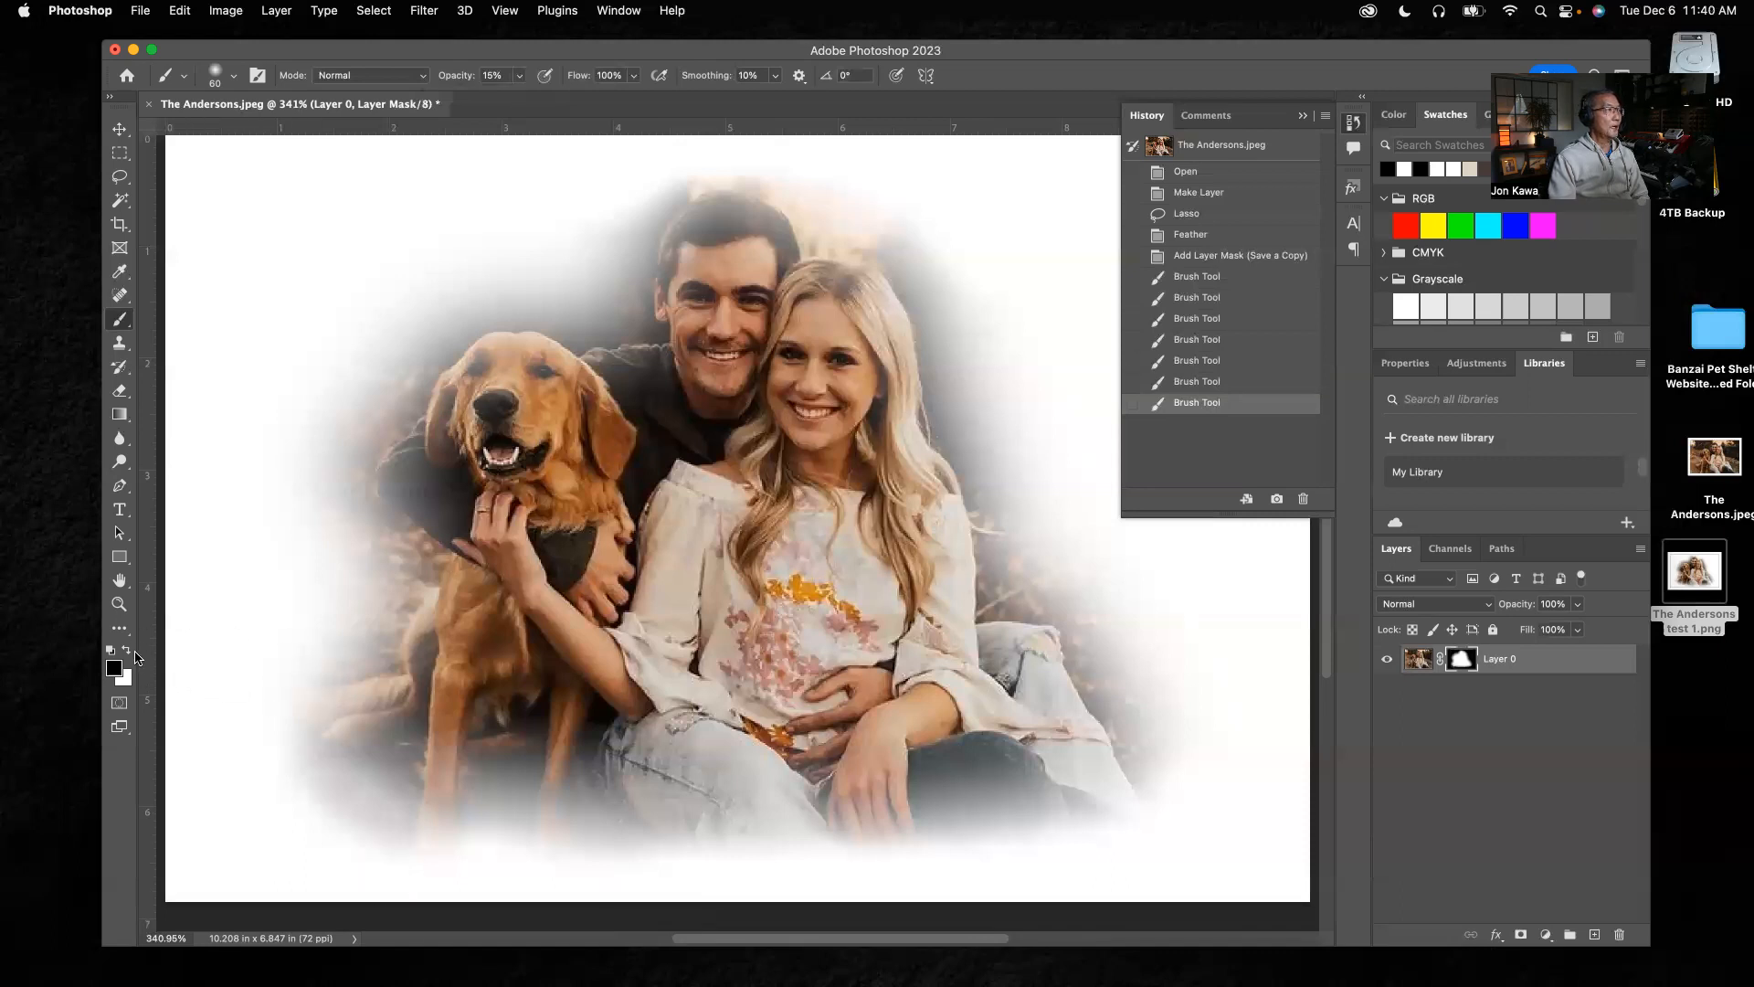
Lower the brush opacity to 8% and paint white dabs on the mask around the dog's feet
left_click(124, 650)
left_click(520, 76)
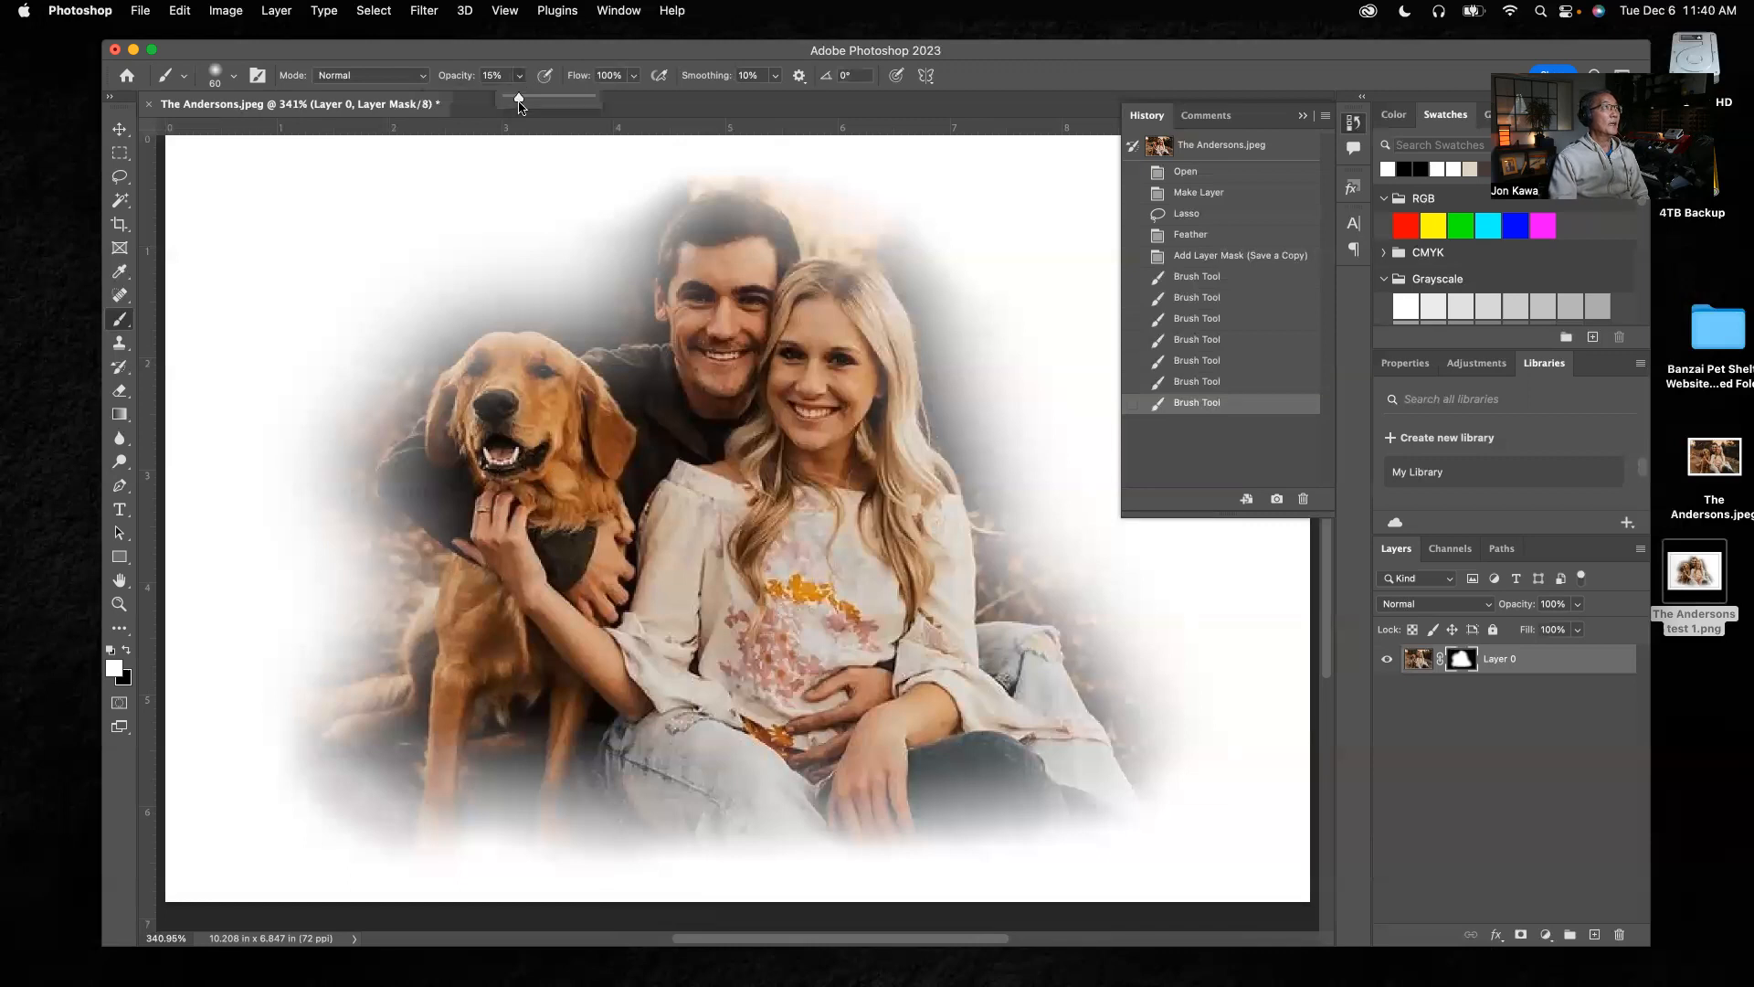
left_click_drag(513, 100, 512, 100)
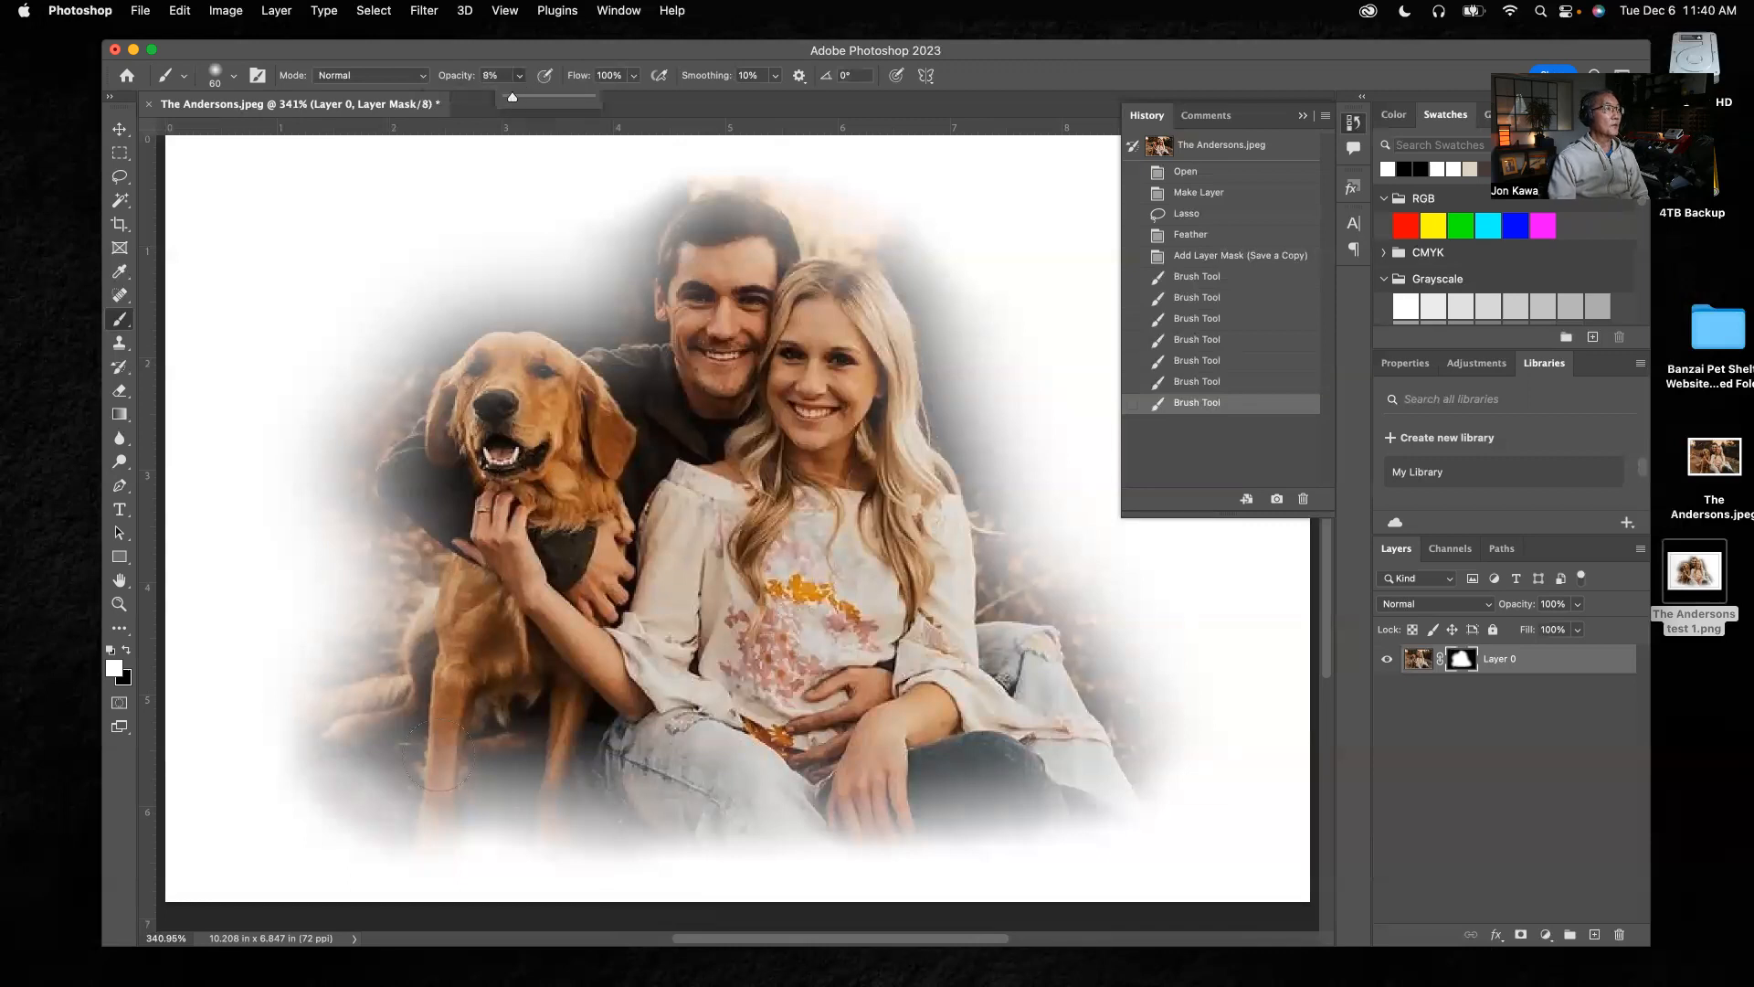
left_click(379, 783)
left_click_drag(382, 790, 427, 801)
left_click(358, 785)
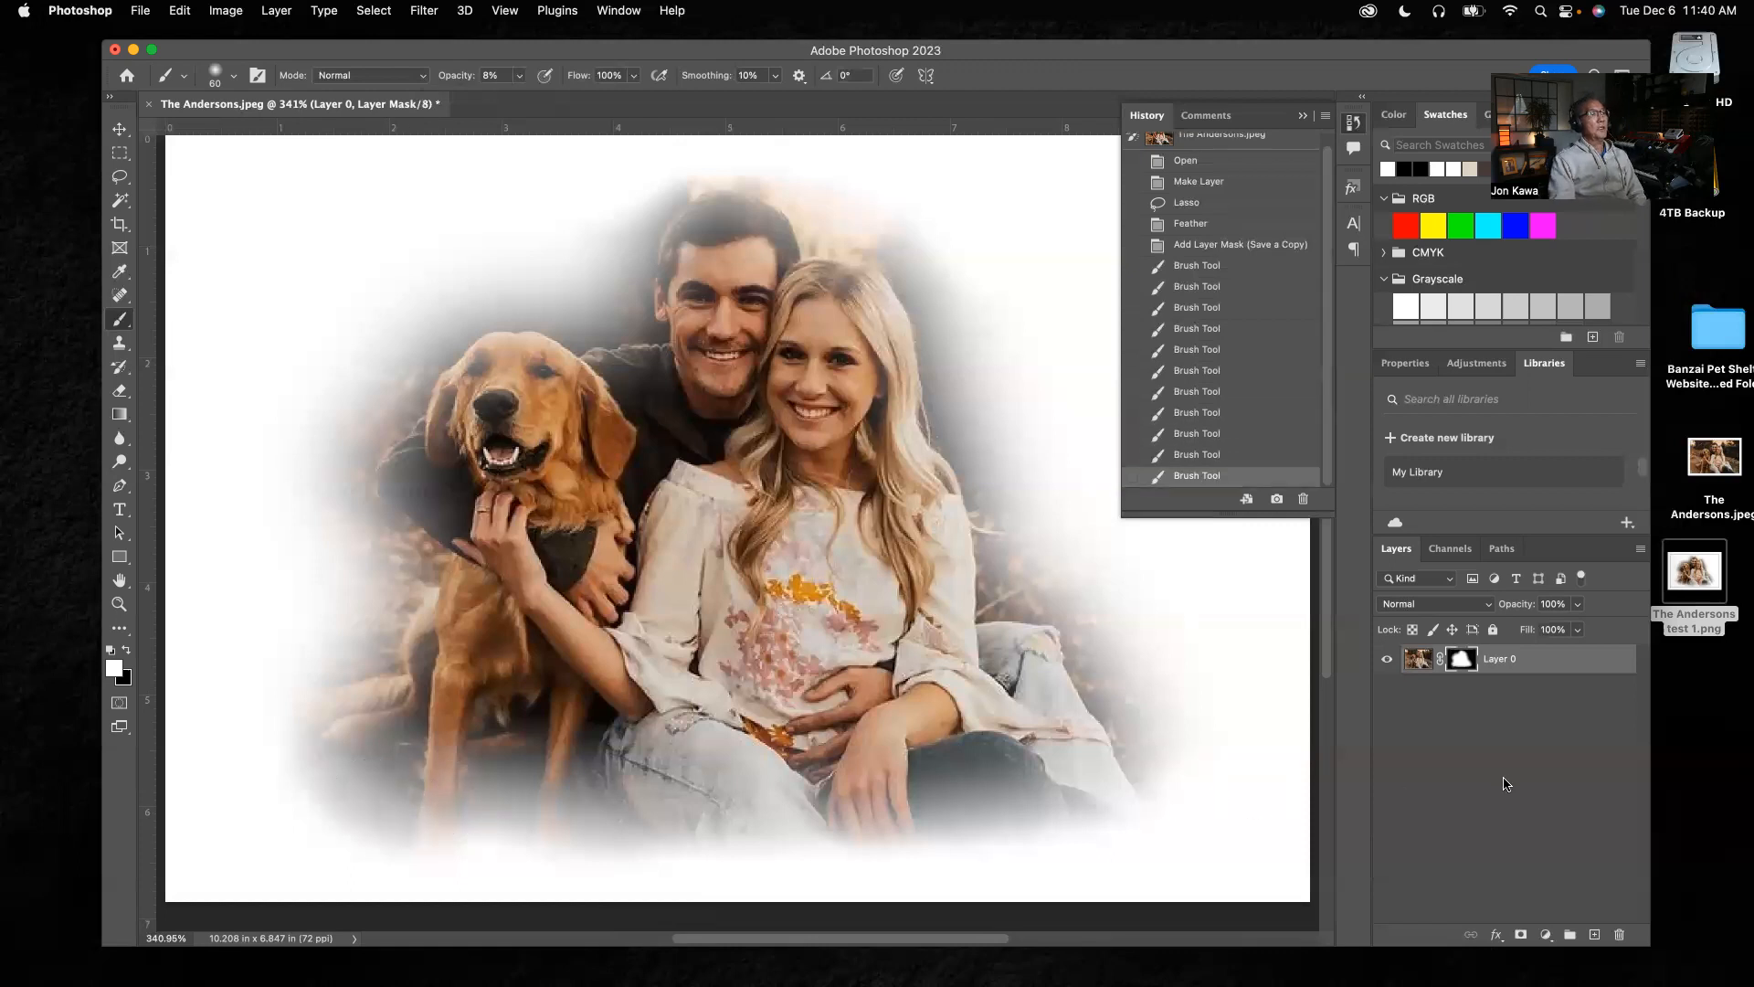
left_click(470, 823)
left_click(487, 828)
left_click(474, 826)
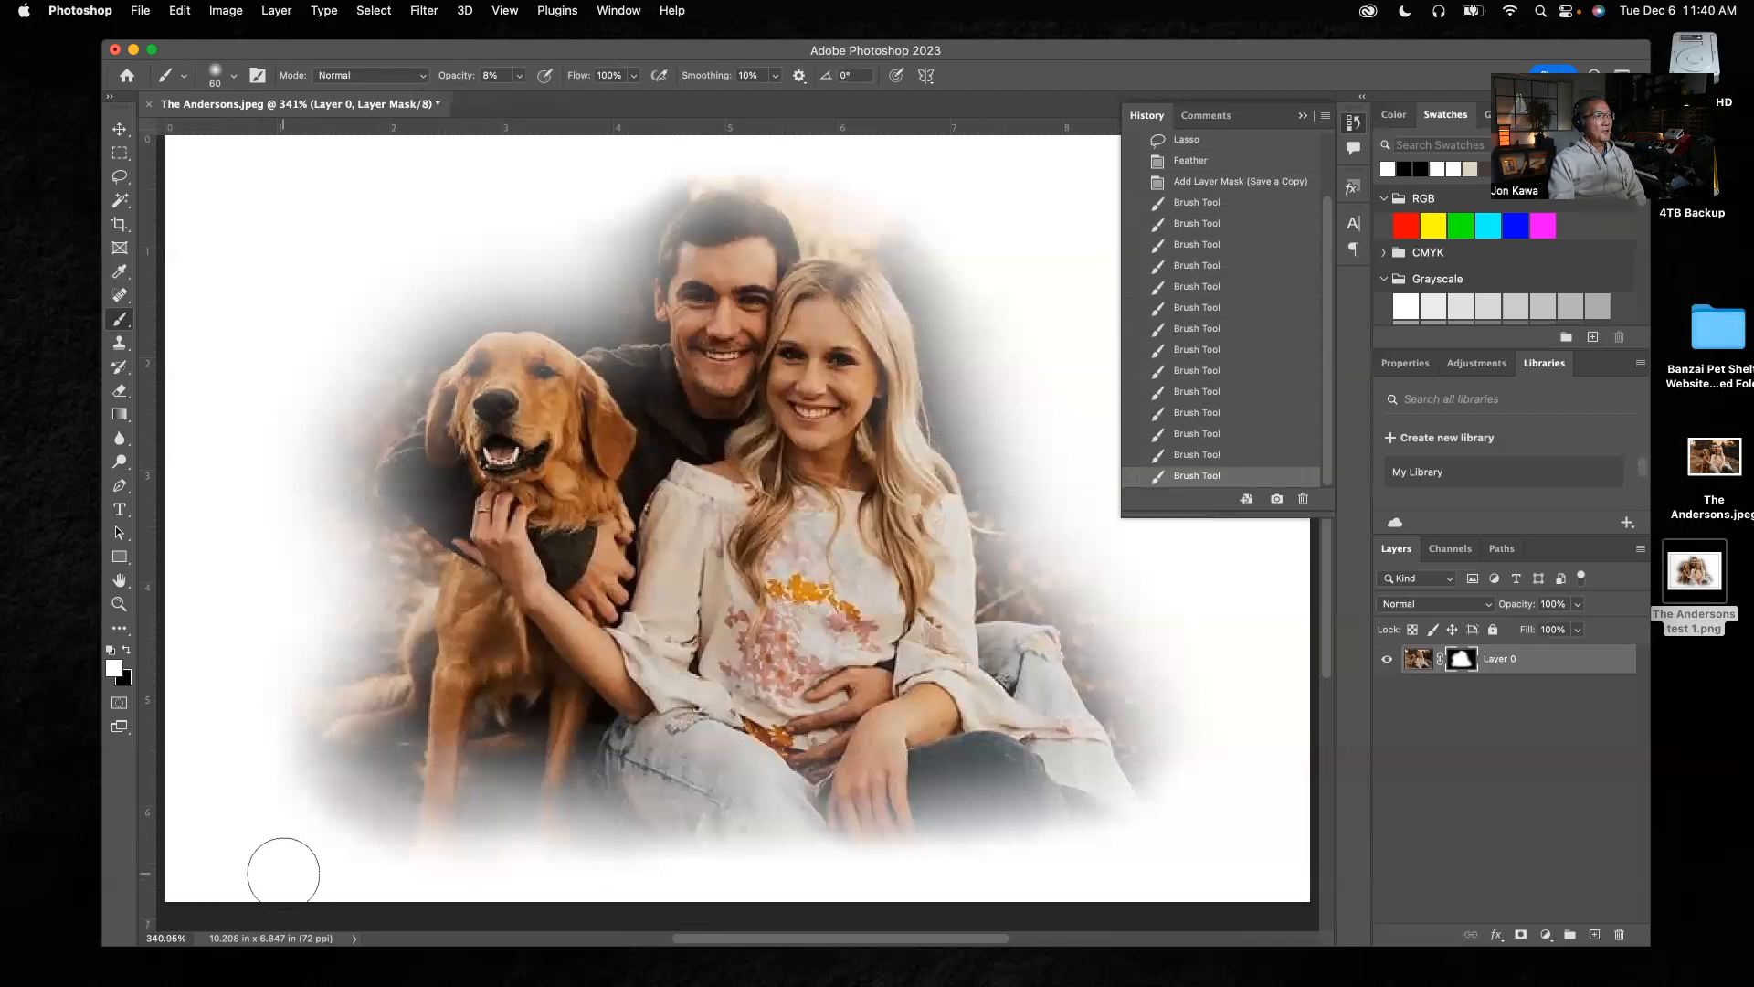
Paint black at 8% opacity on the mask near the cutout's lower-right edge and collapse the history list
left_click(125, 651)
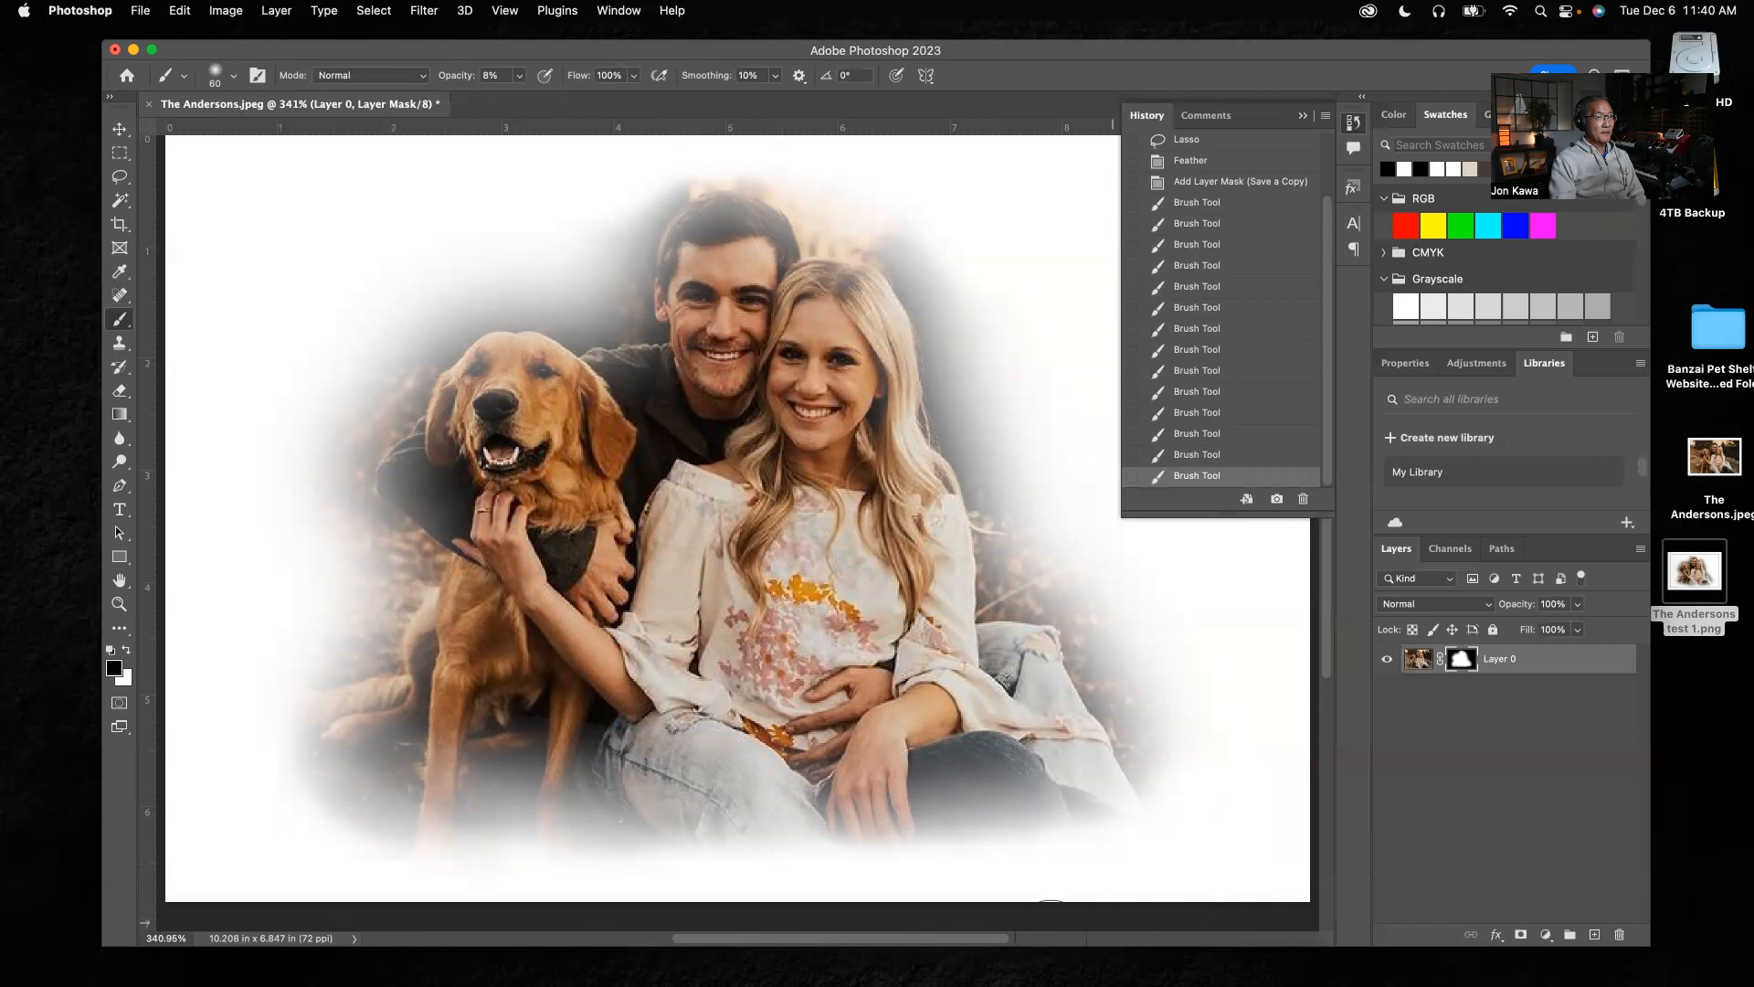
left_click_drag(1133, 872, 1159, 881)
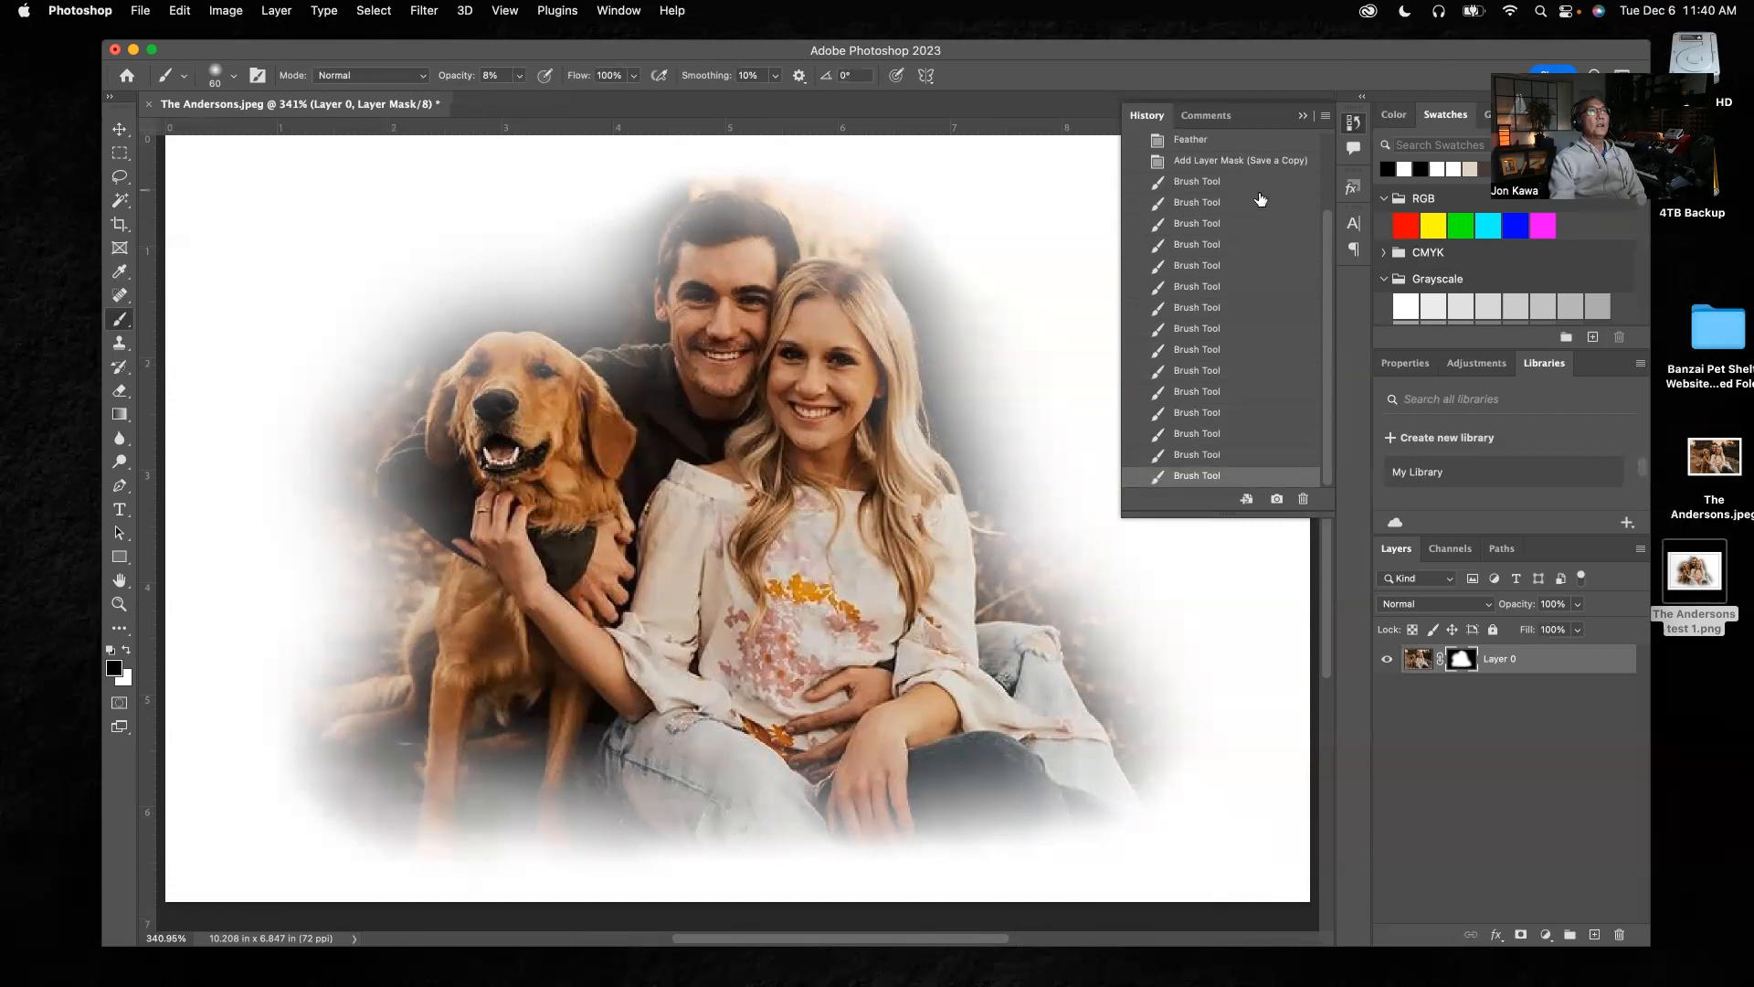
left_click(1307, 116)
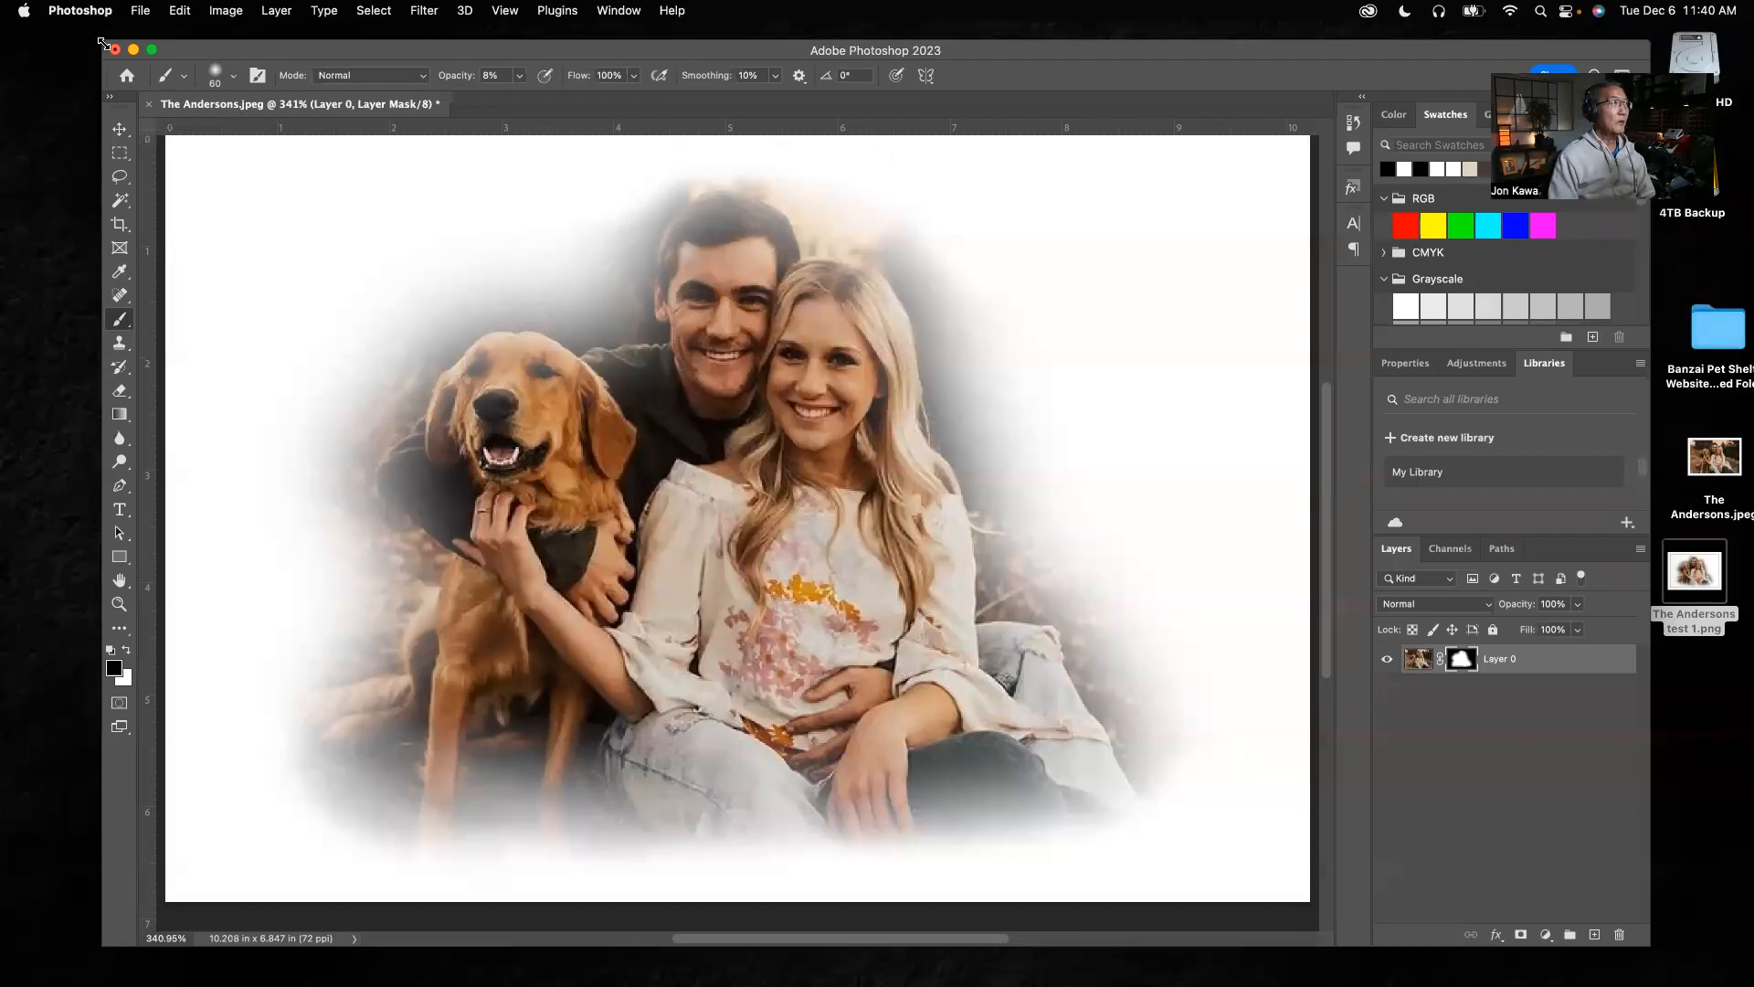
Start saving a copy of the masked photo to the desktop, replacing "copy" in the file name with "test 2"
left_click(141, 11)
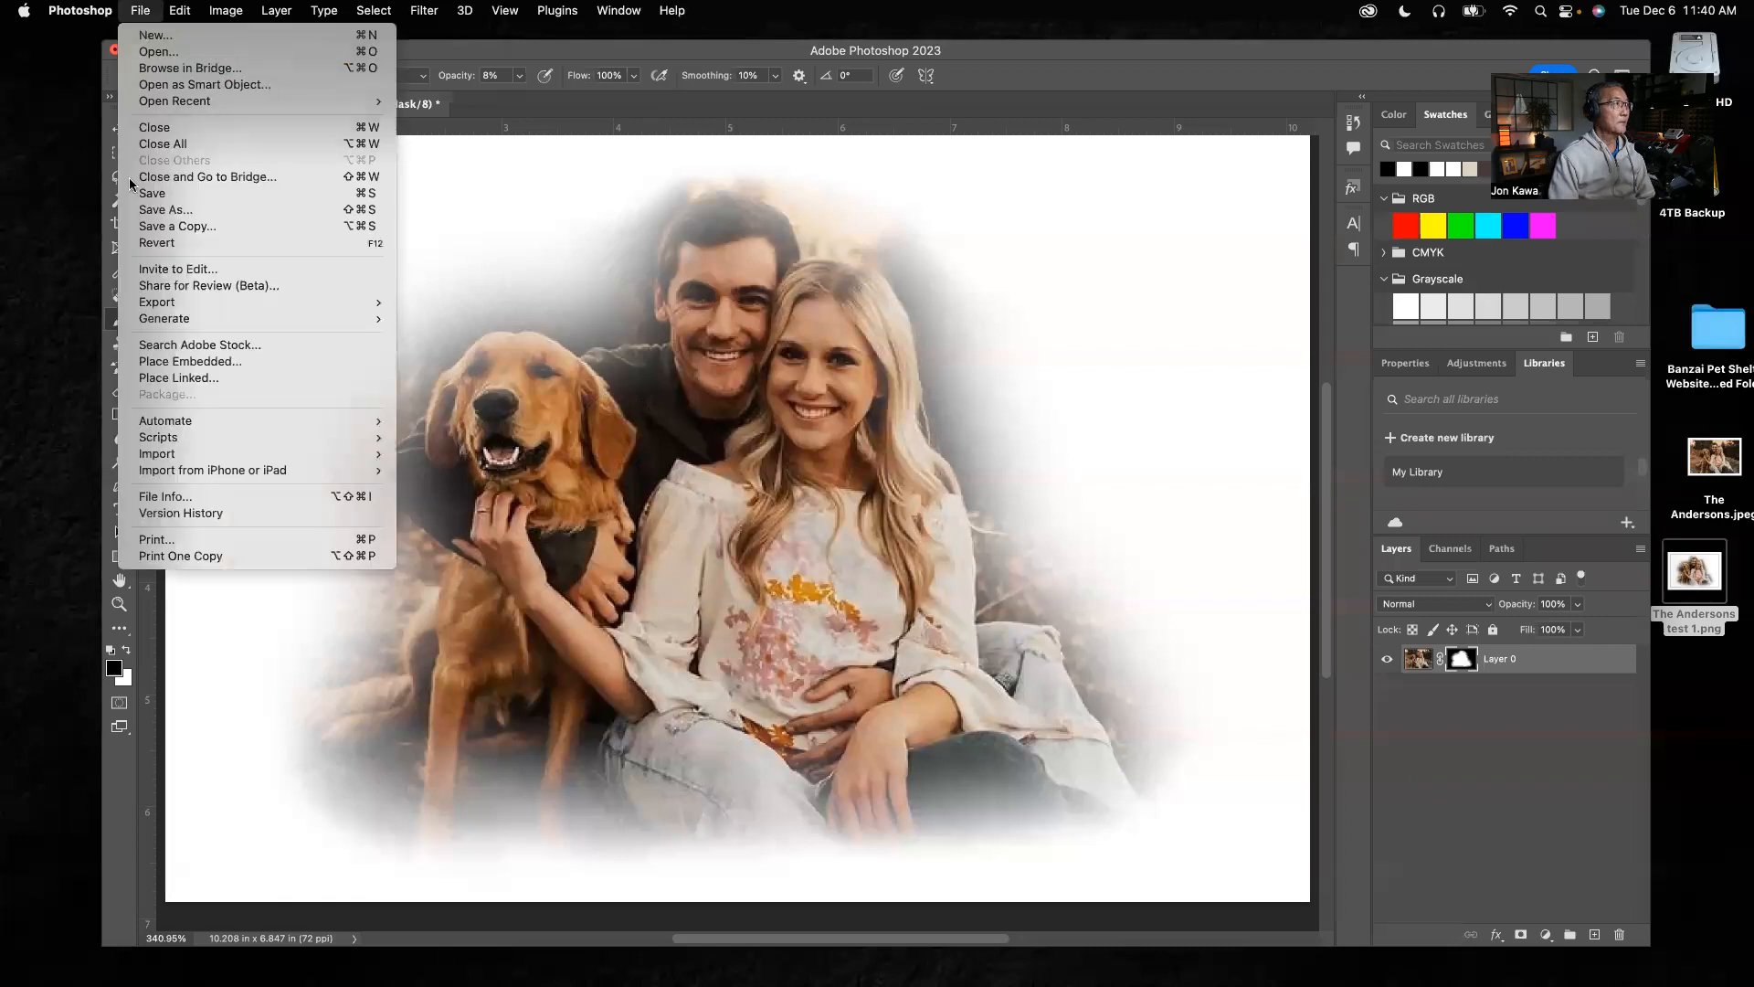
mouse_move(153, 437)
left_click(161, 235)
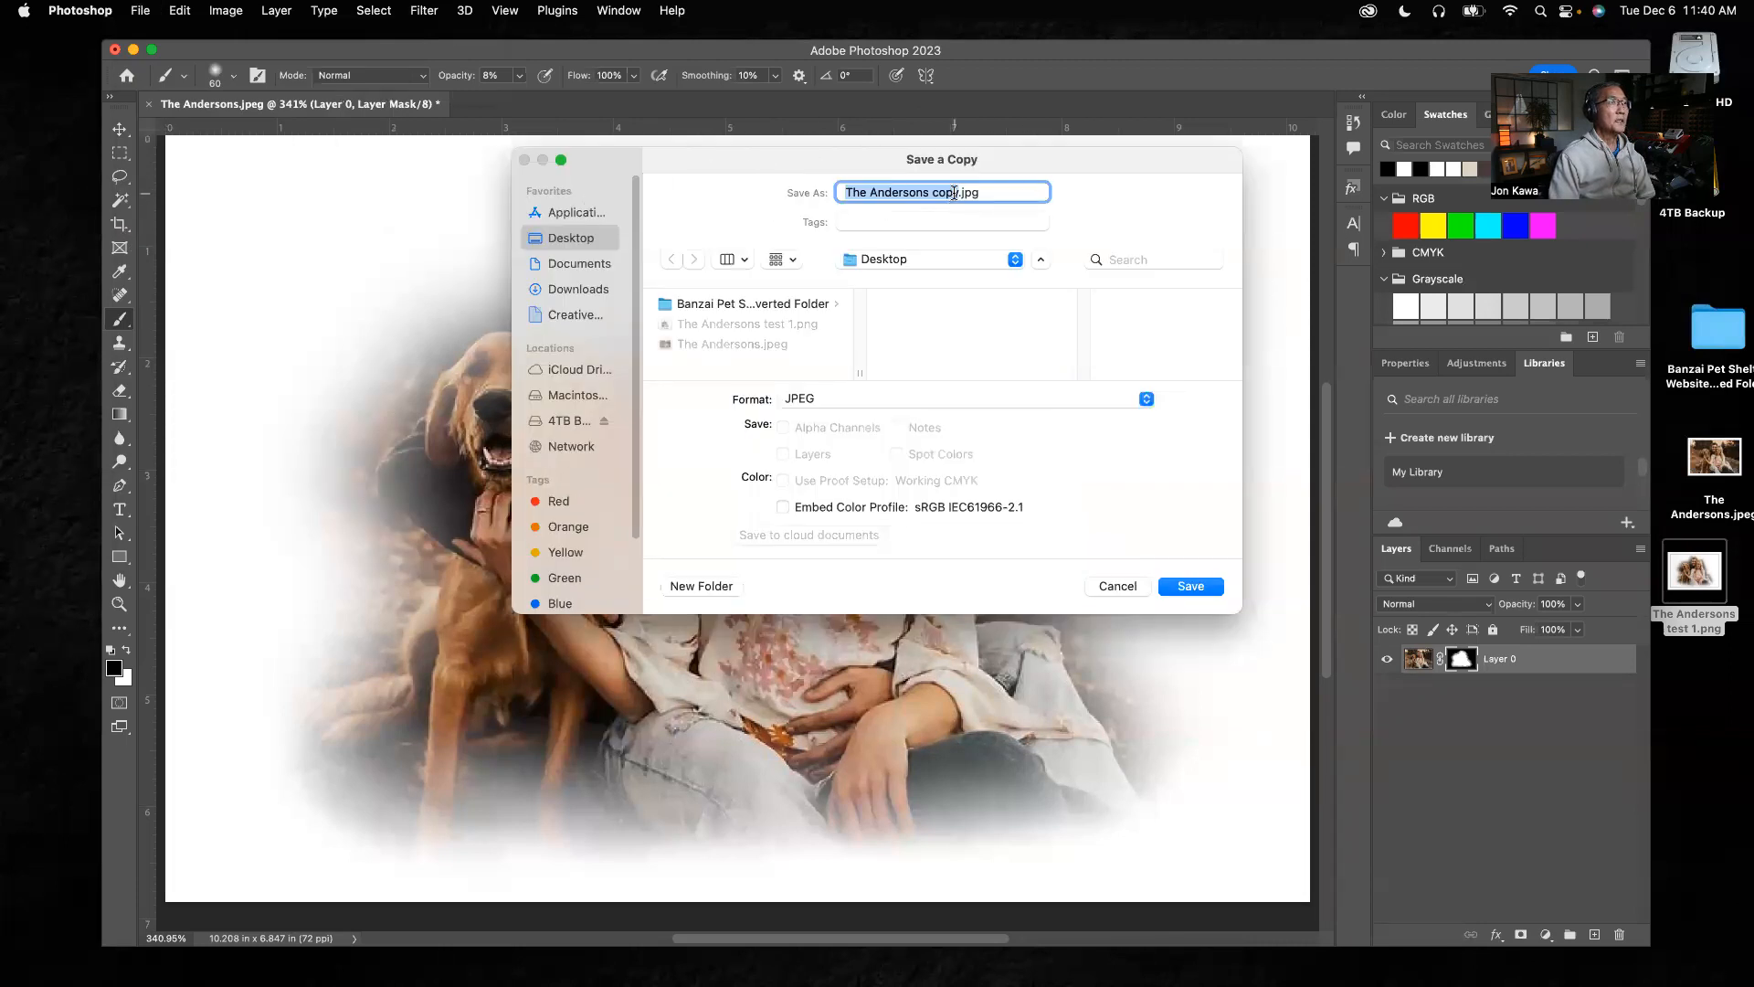
left_click(955, 193)
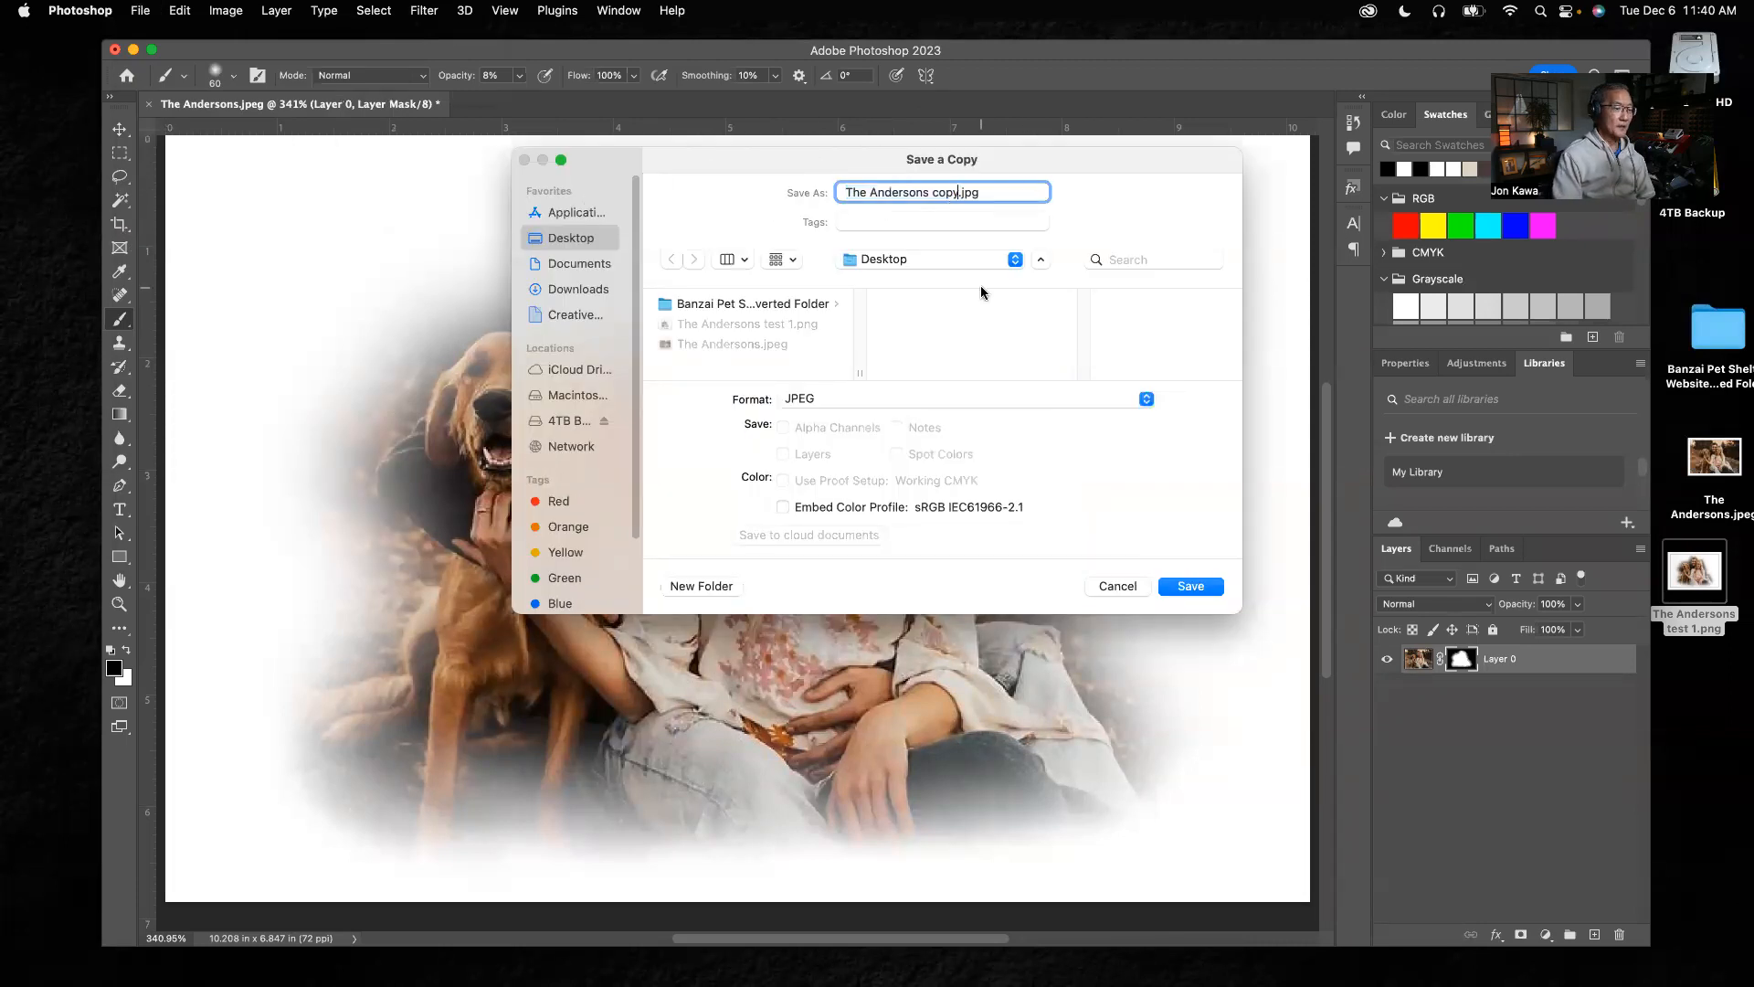
key("BackSpace")
key("BackSpace")
key("BackSpace")
key("BackSpace")
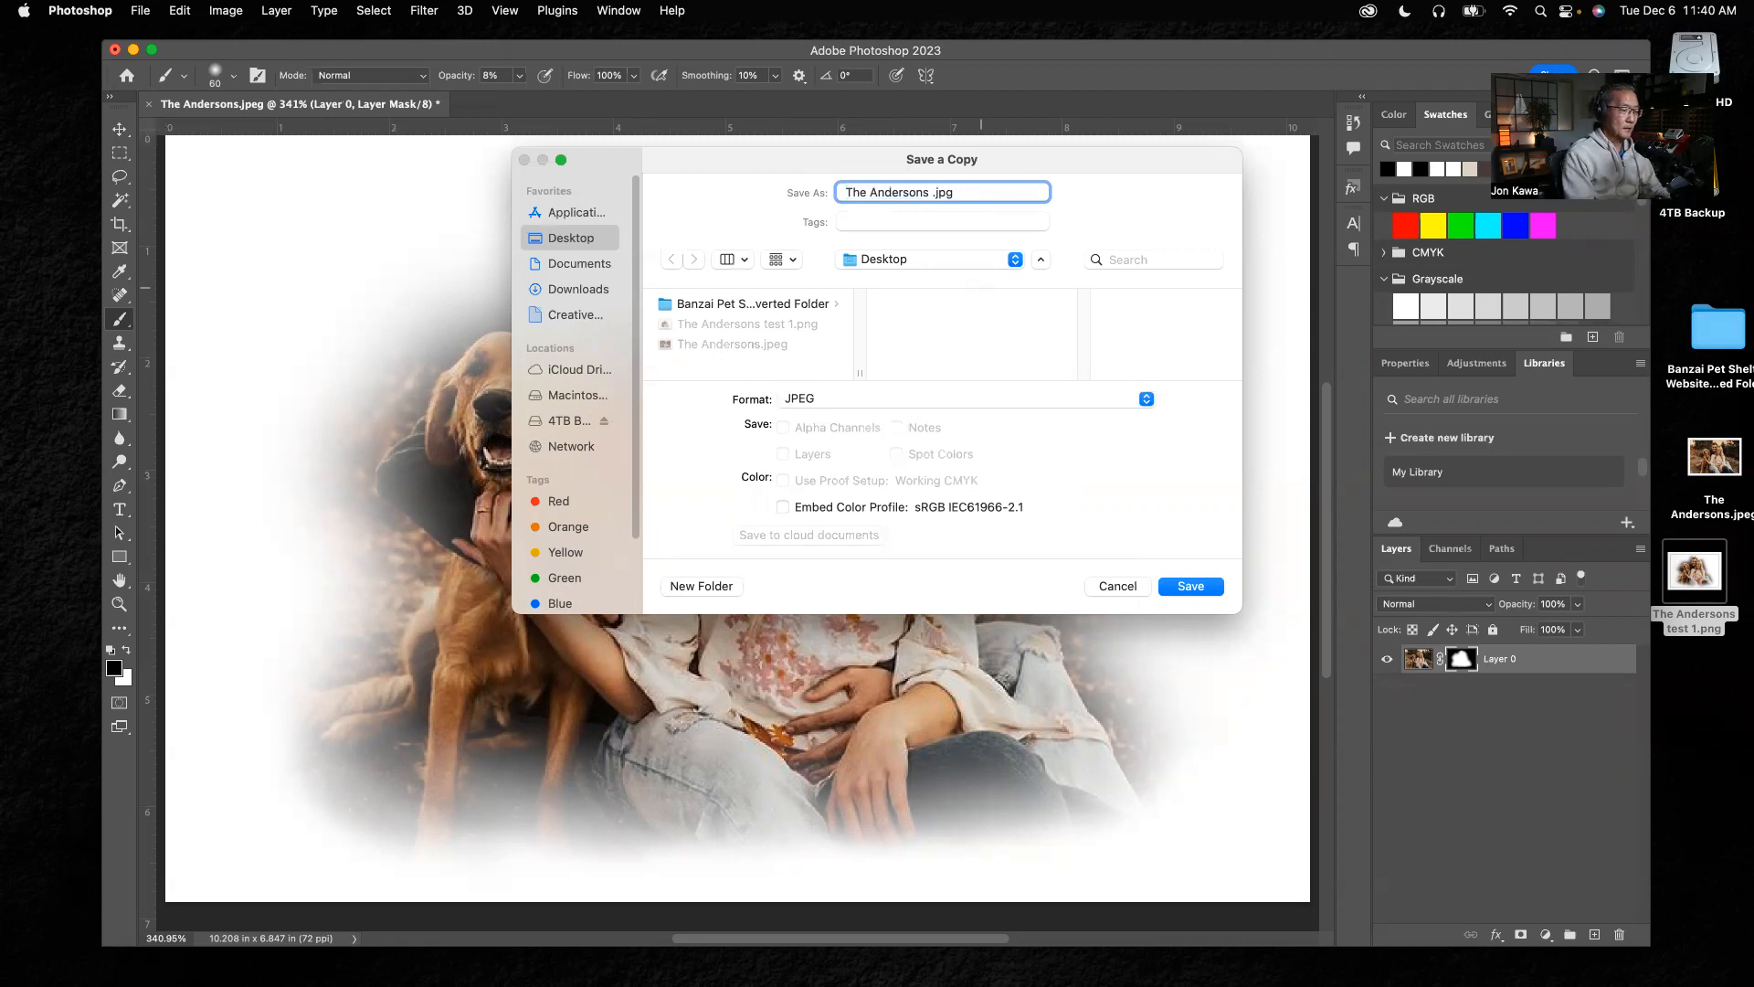
type("test 2")
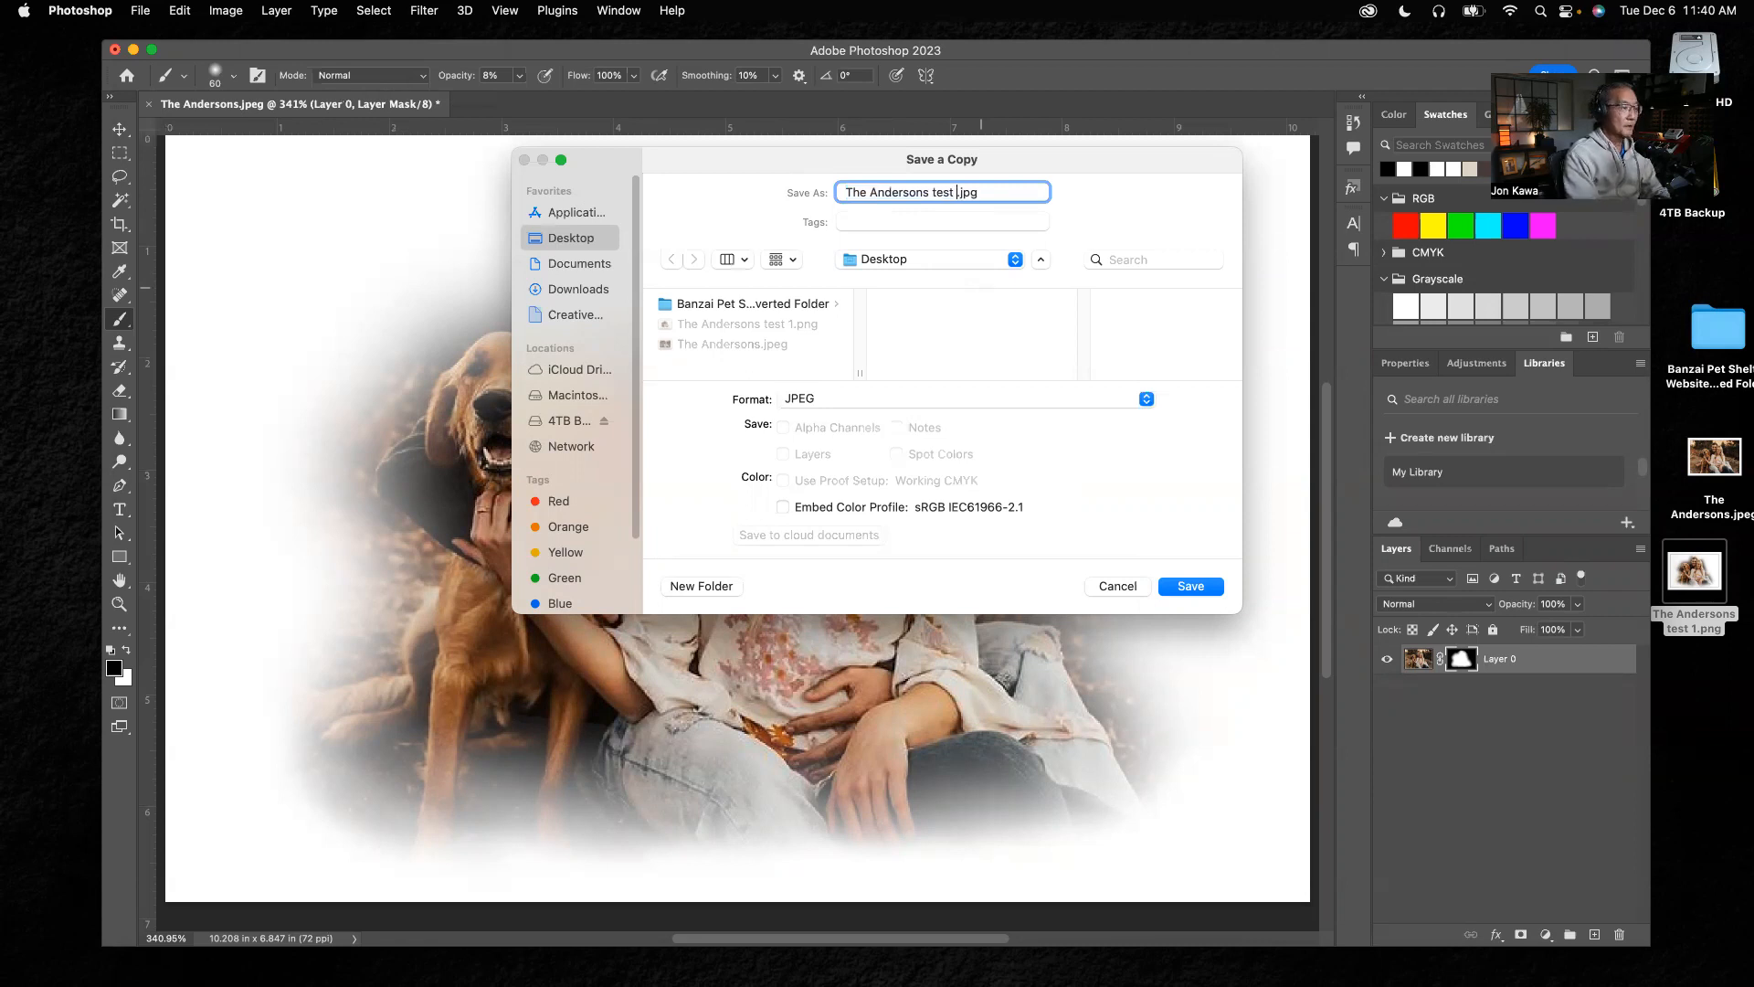
Set the copy's format to PNG and save it with the large file size (fastest saving) option
left_click(850, 402)
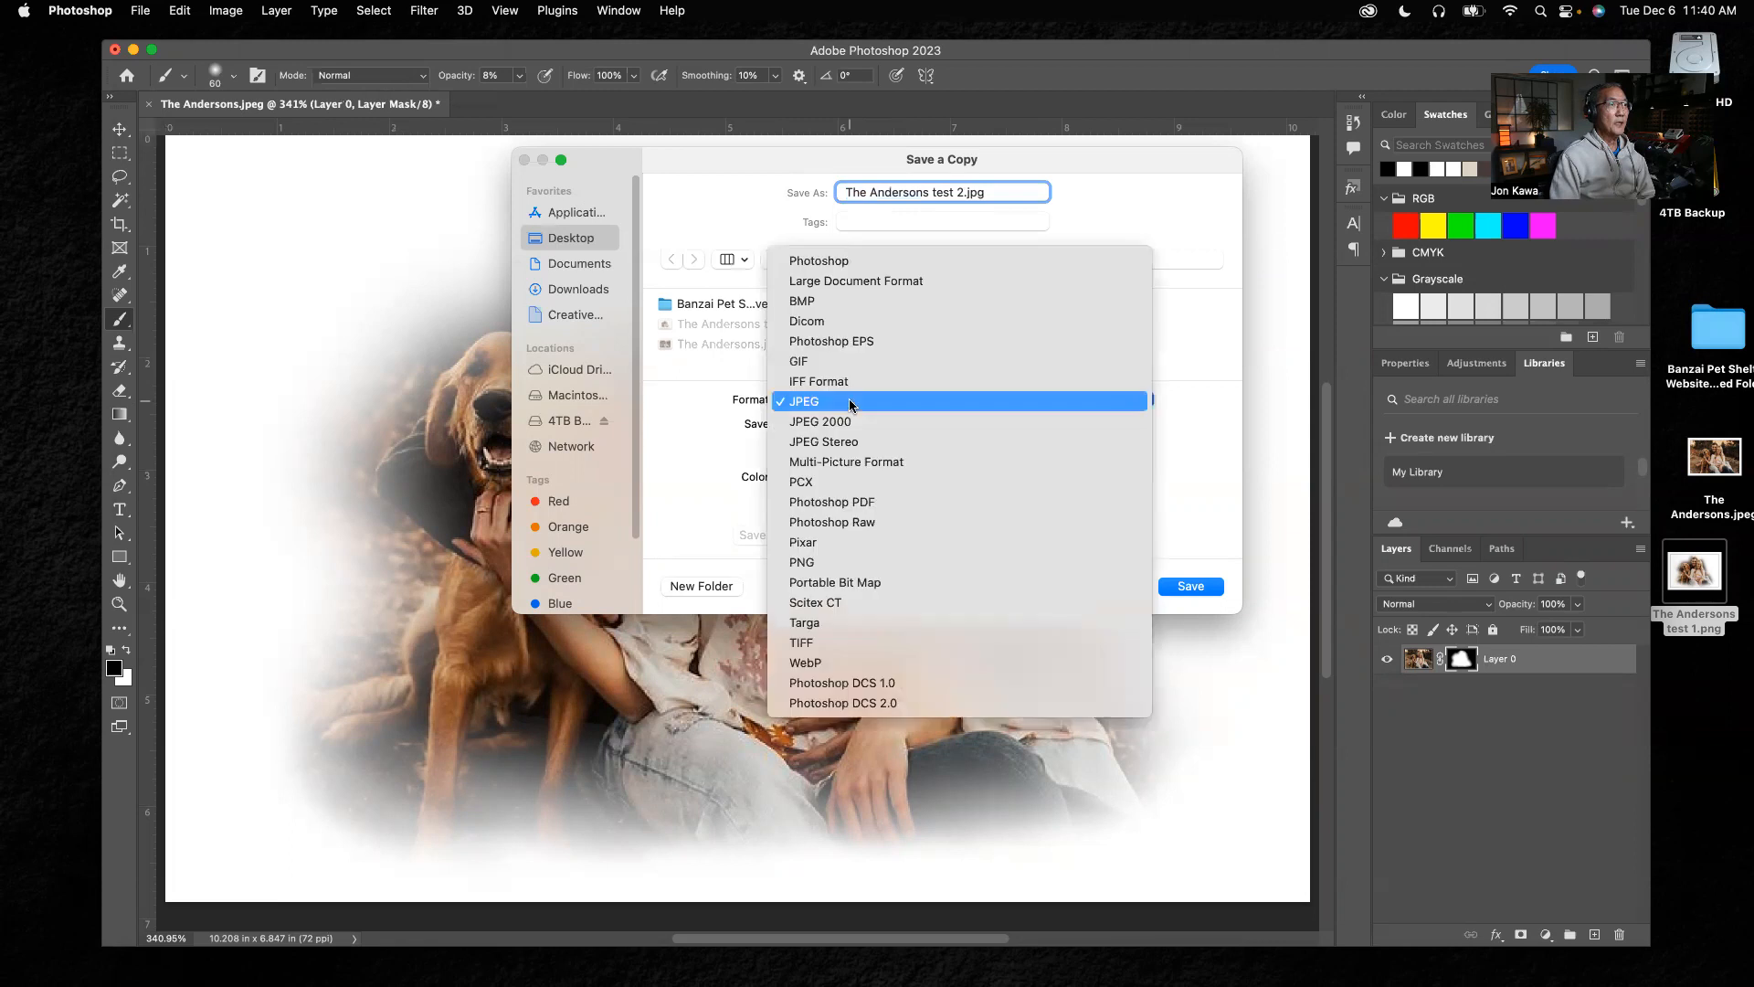
left_click(820, 563)
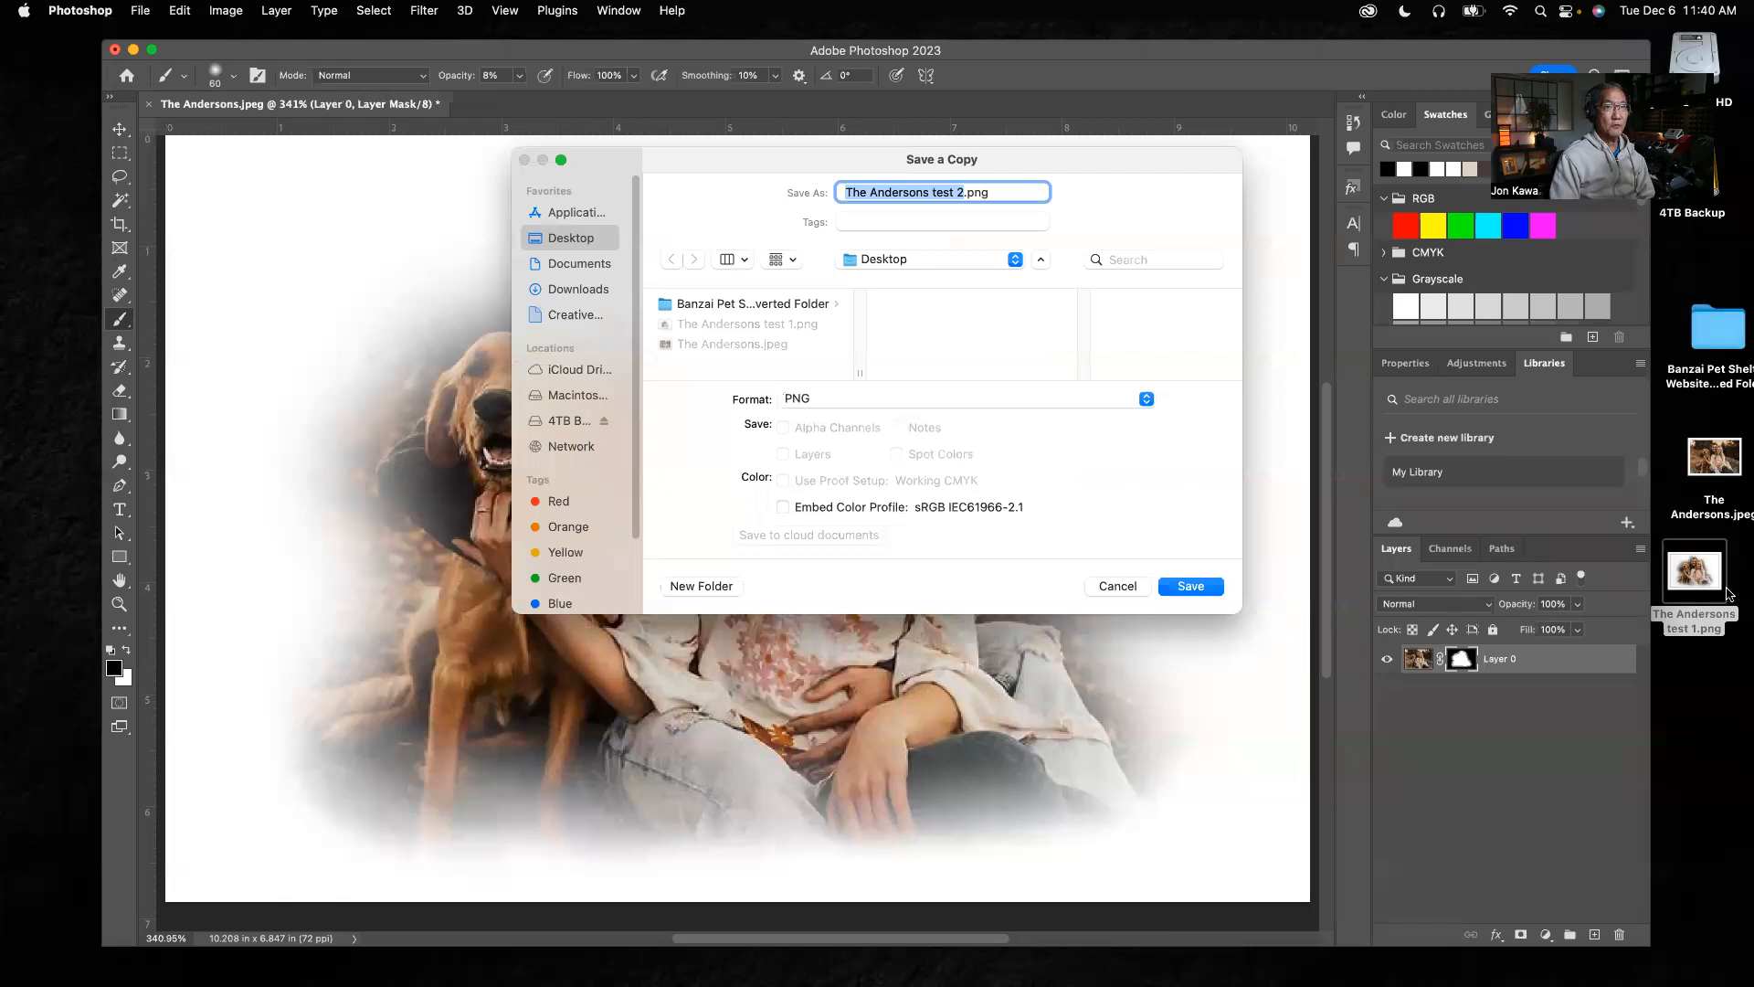
left_click(1192, 586)
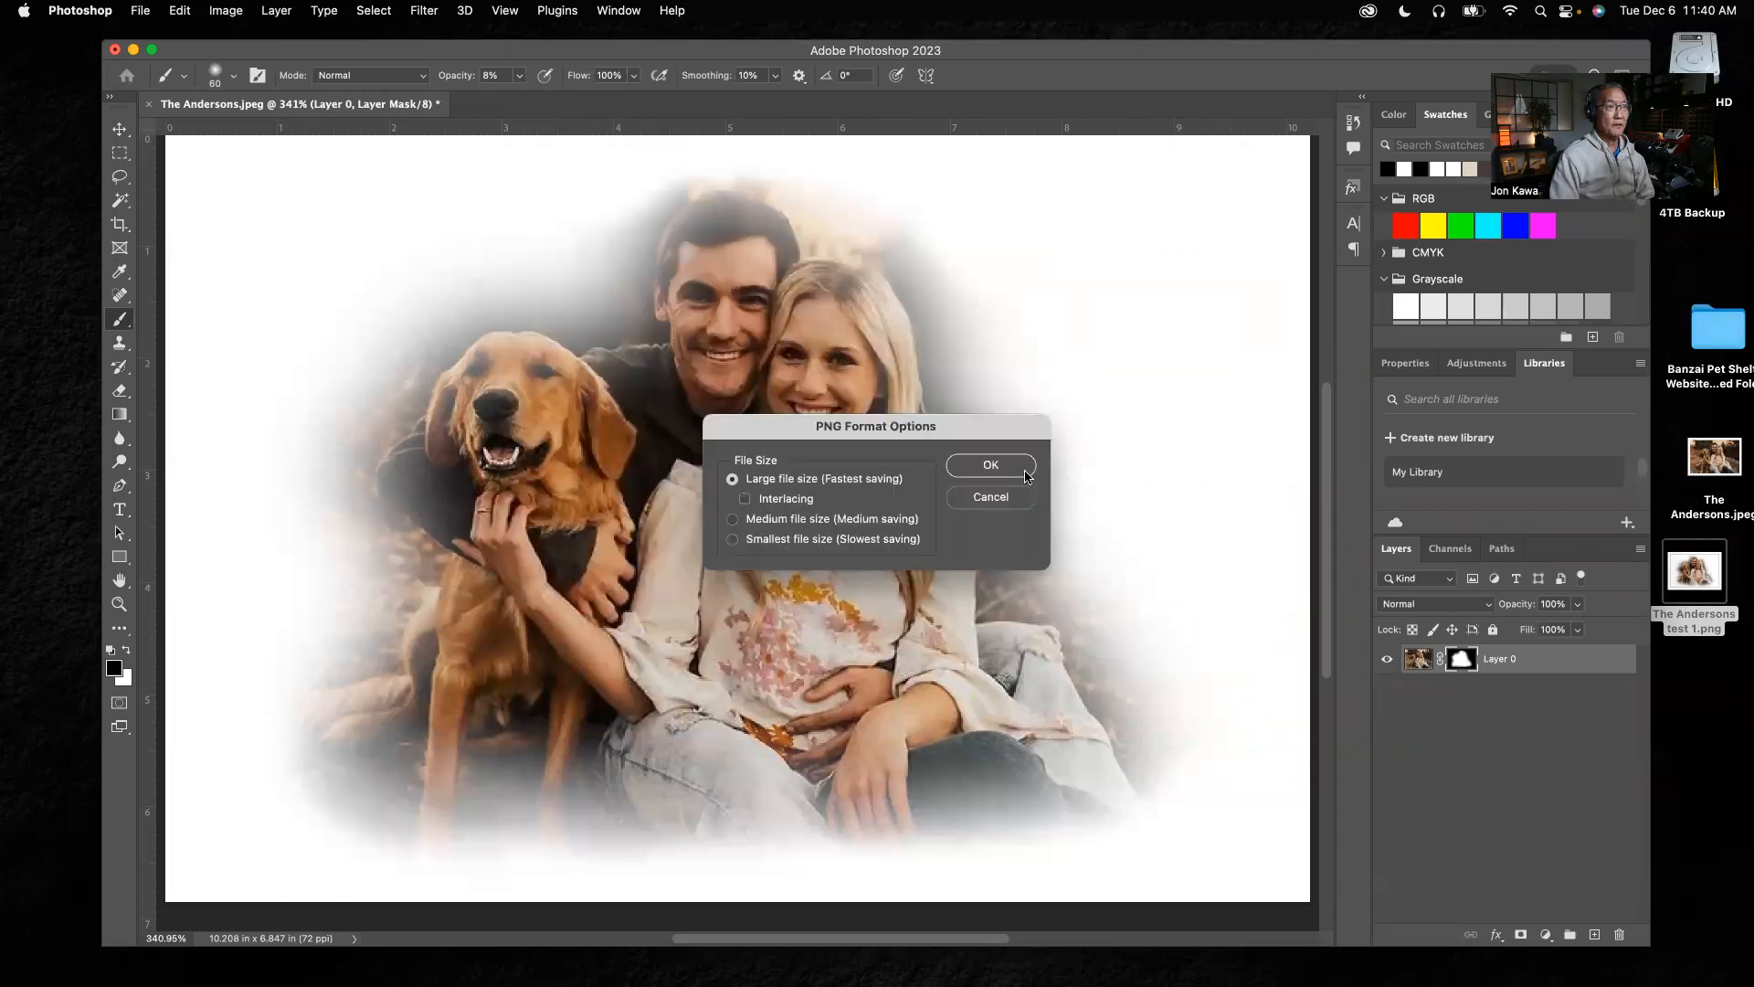
left_click(1021, 469)
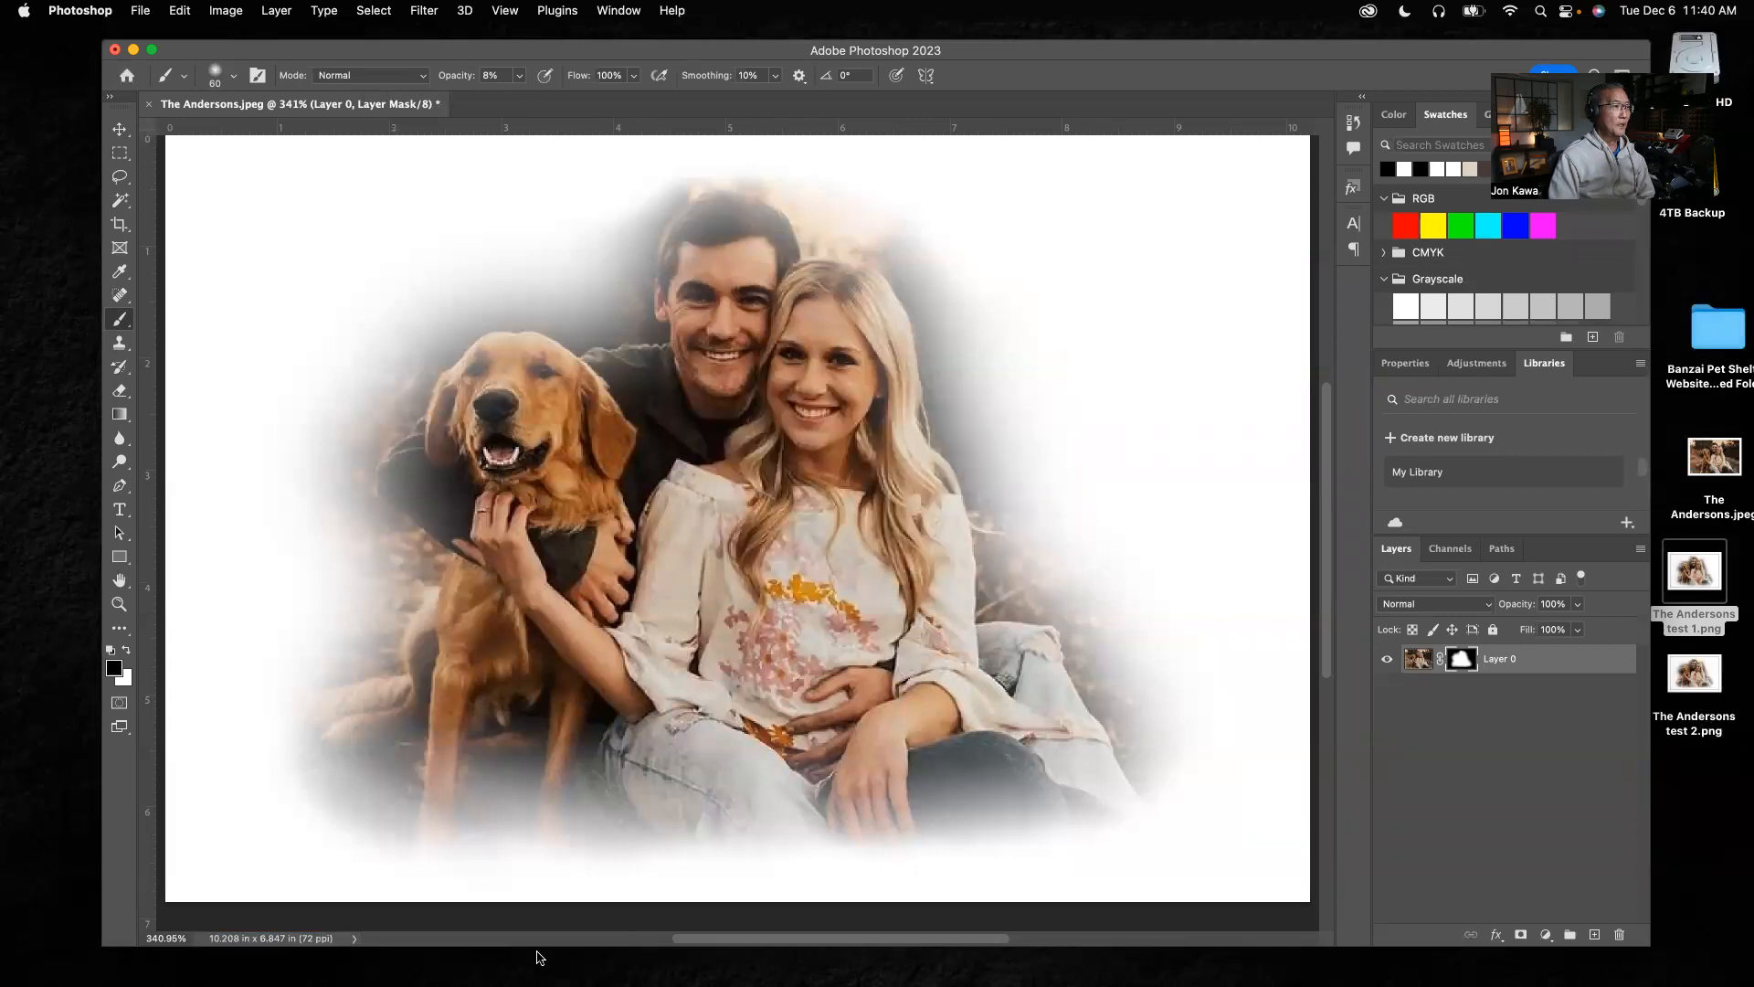
Switch to InDesign, collapse the expanded swatches list and move the placed couple photo to about X 462 px, Y -178 px
left_click(543, 957)
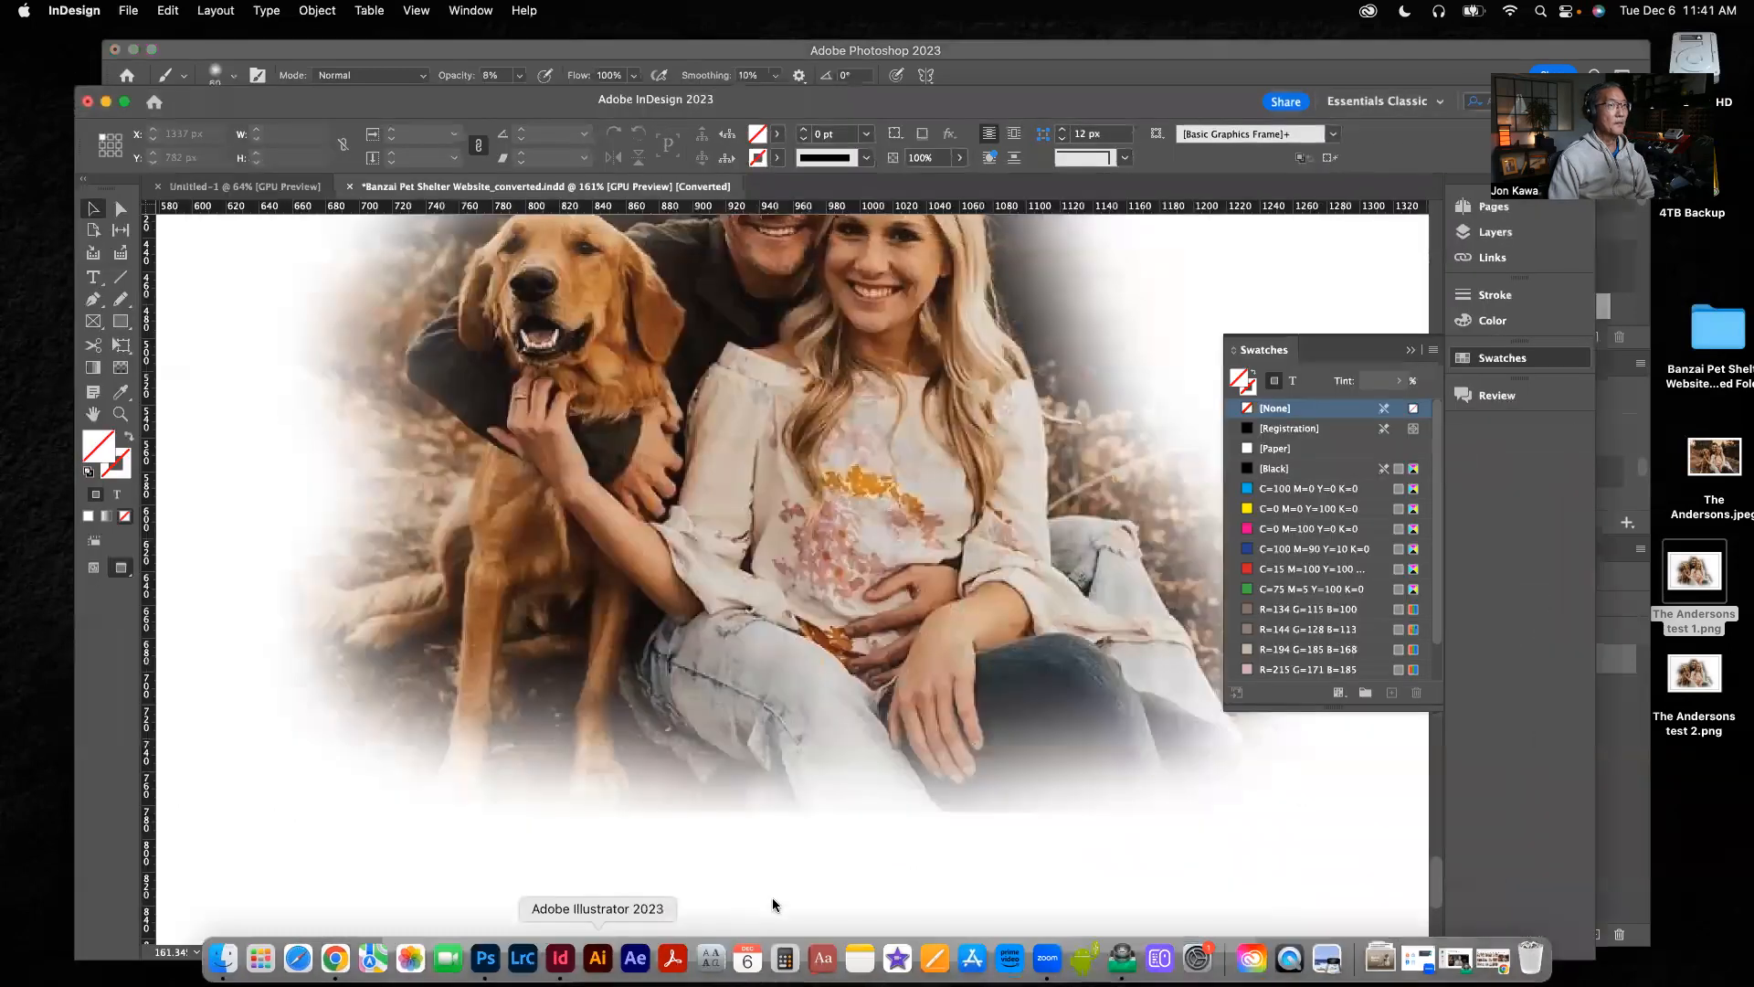
left_click(1412, 355)
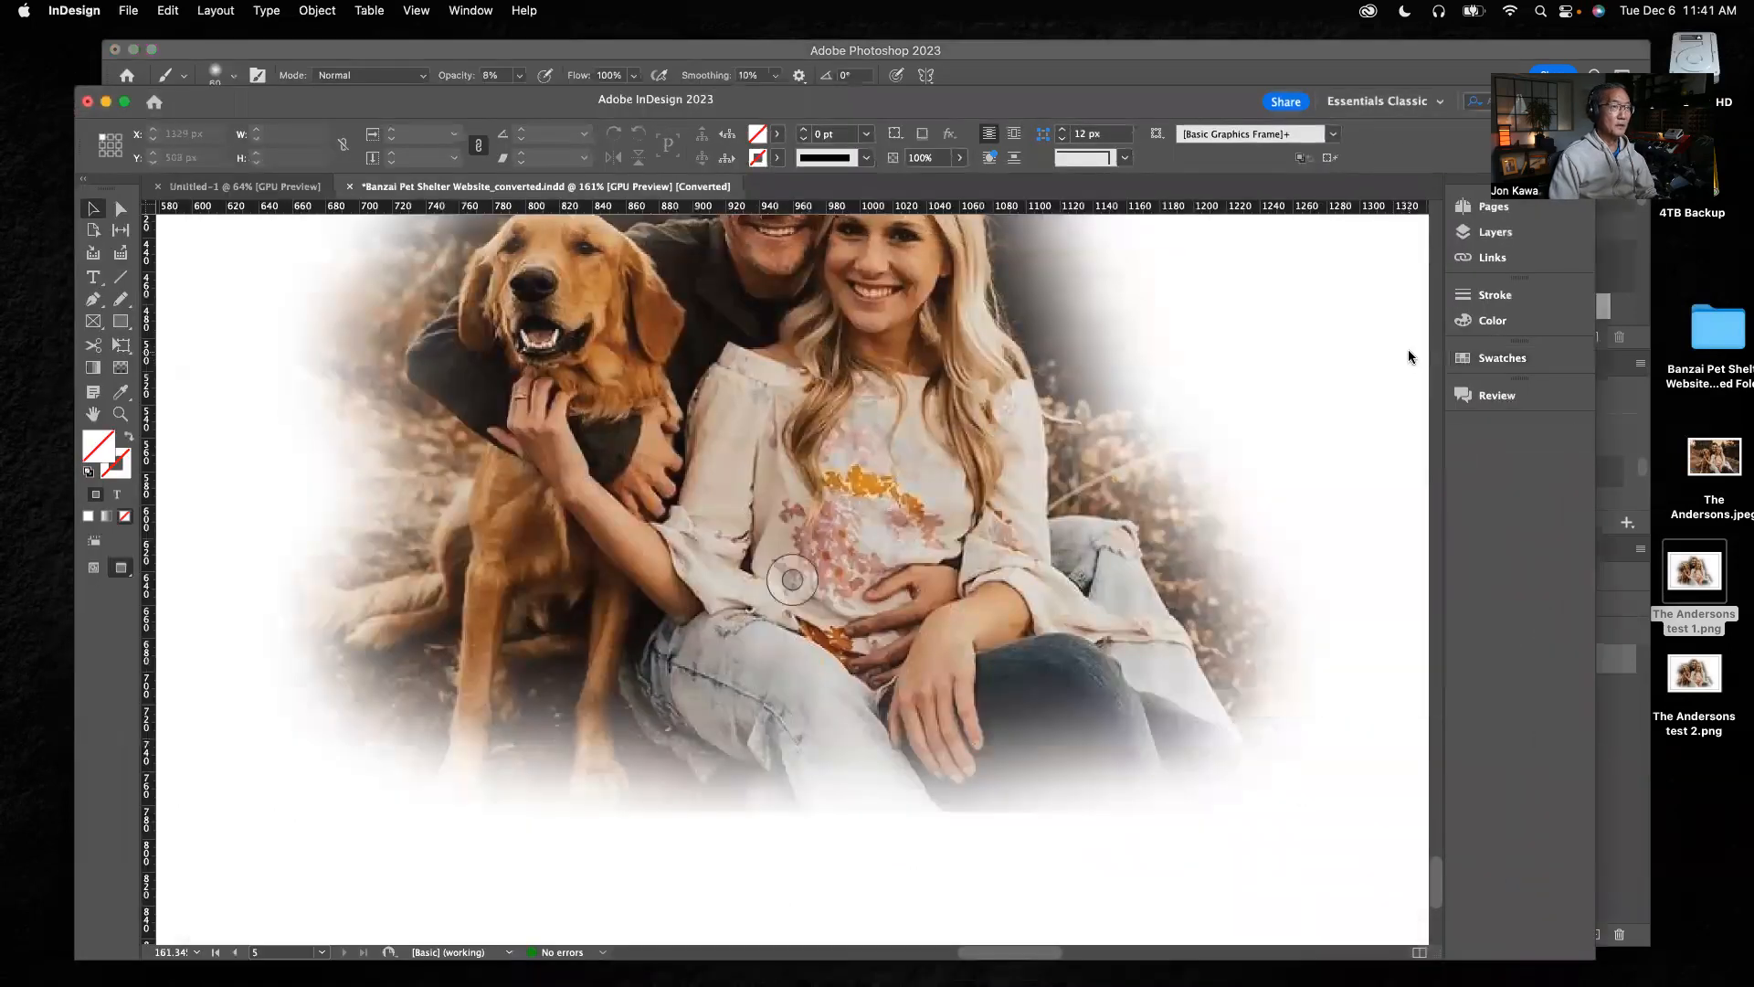
key("super+0")
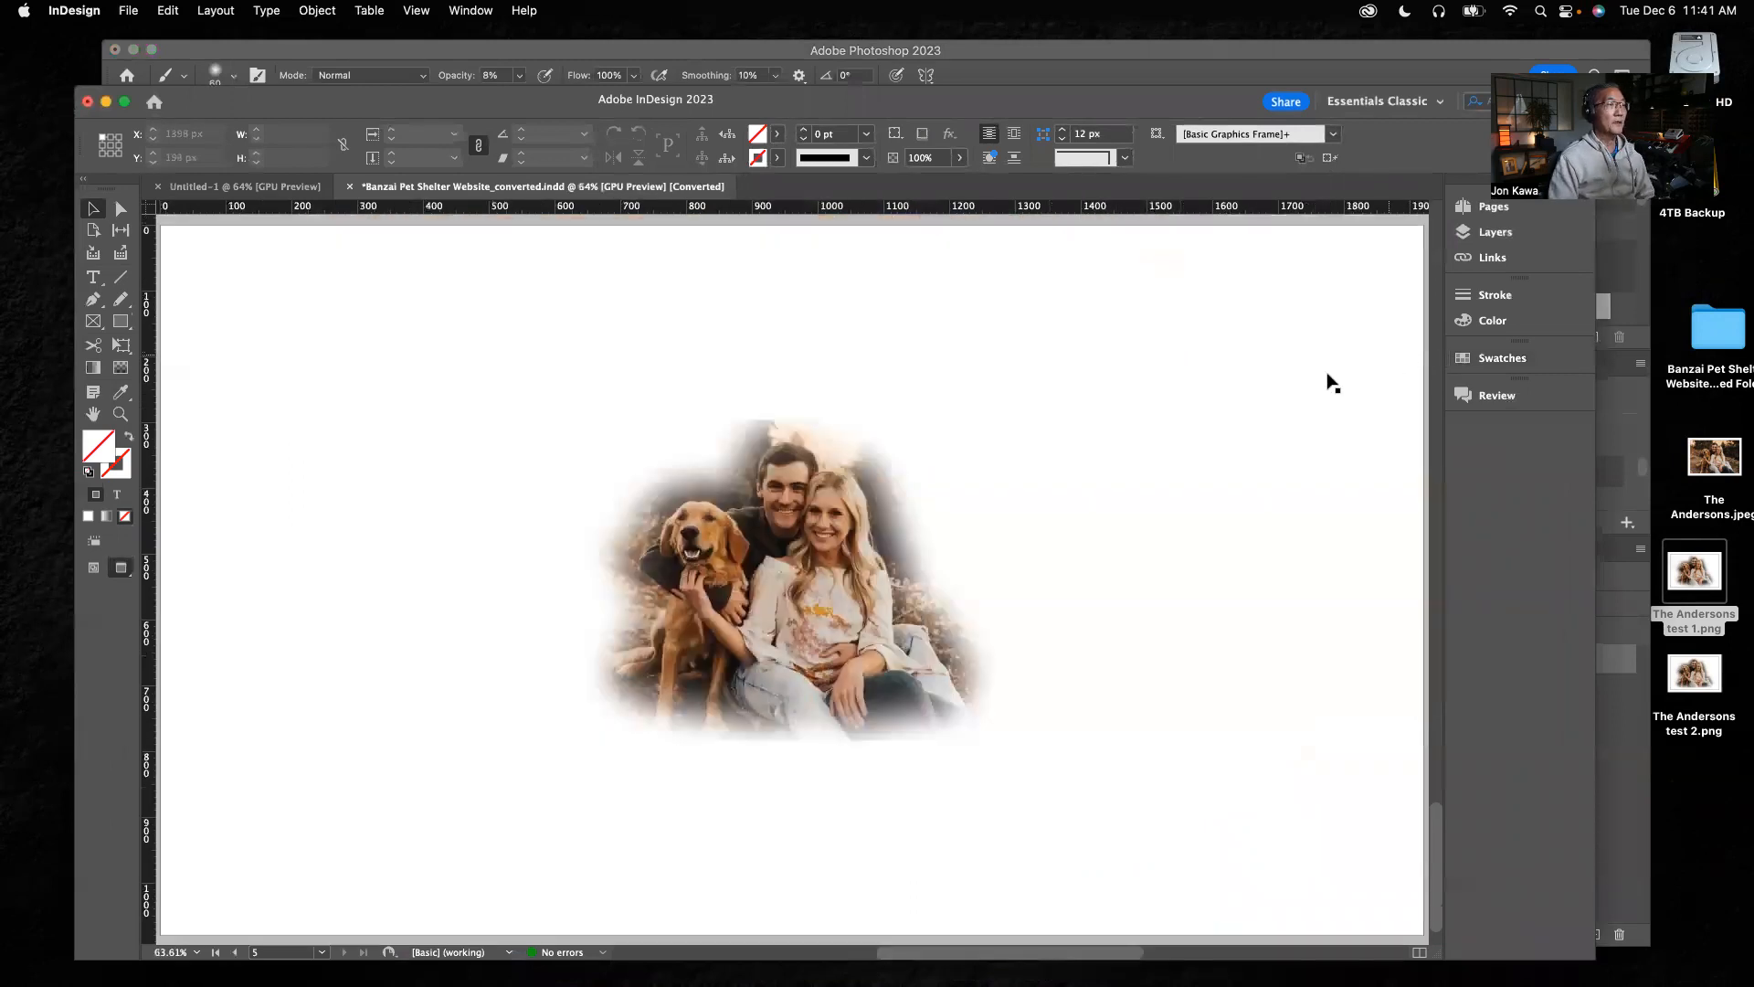
left_click_drag(797, 539, 930, 491)
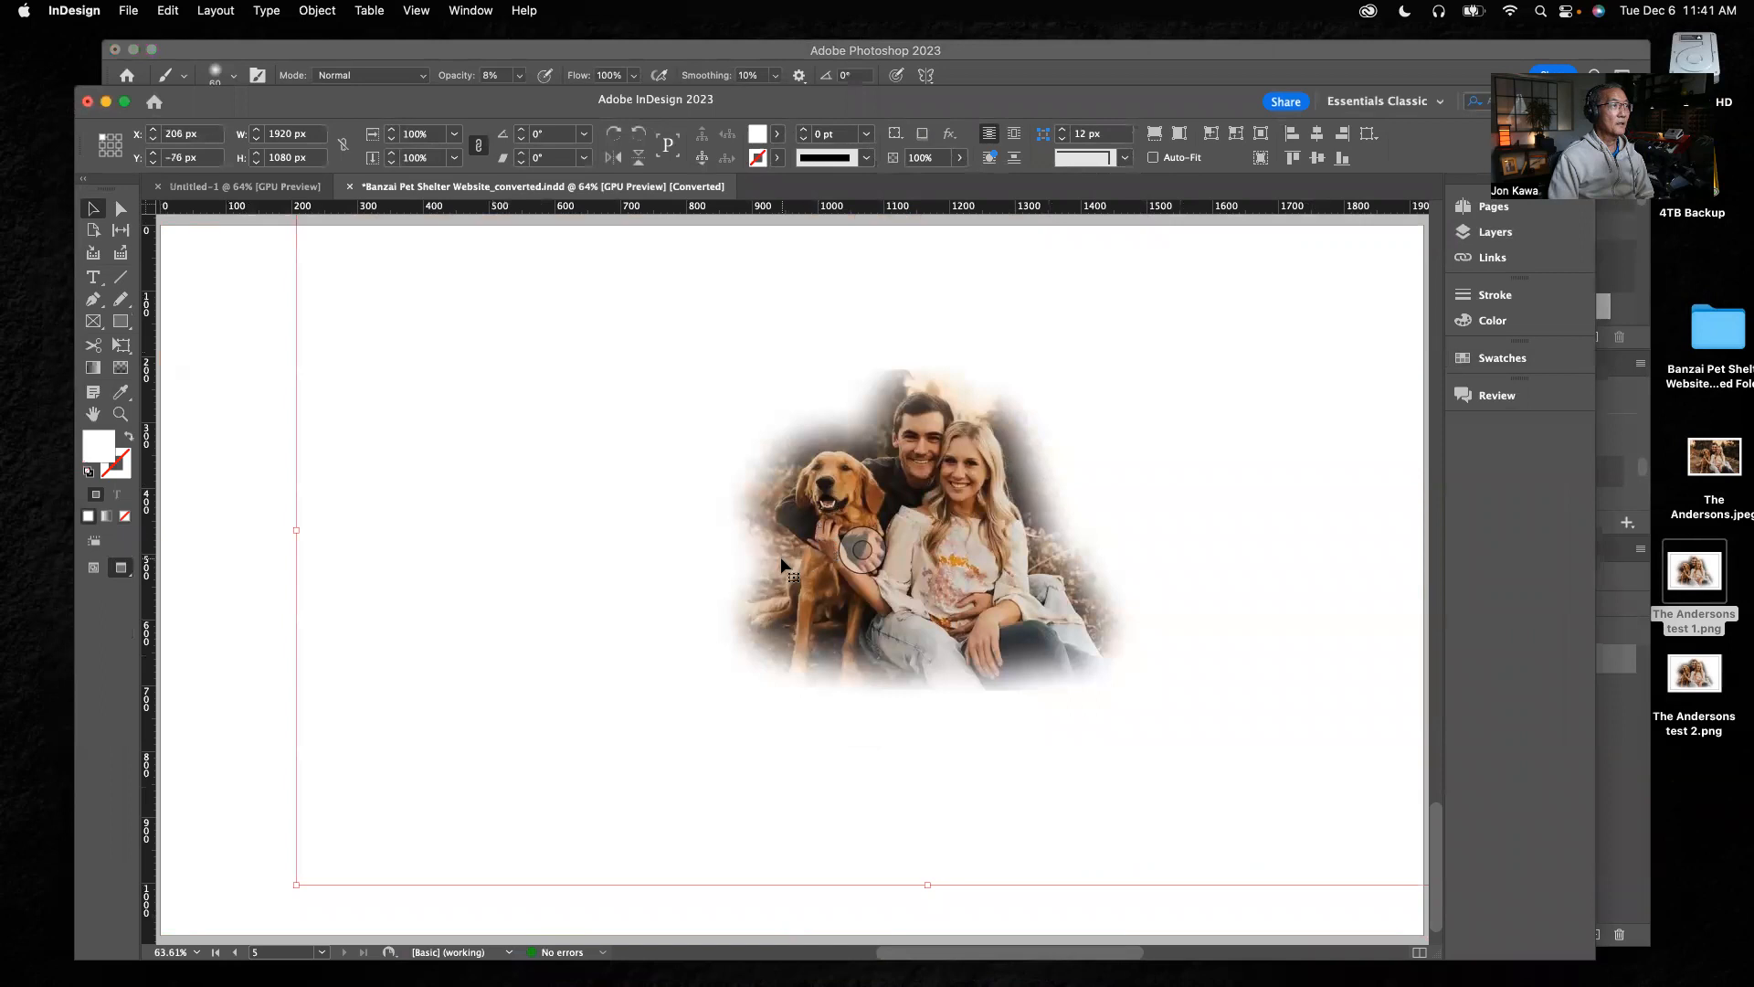
left_click_drag(828, 584, 997, 518)
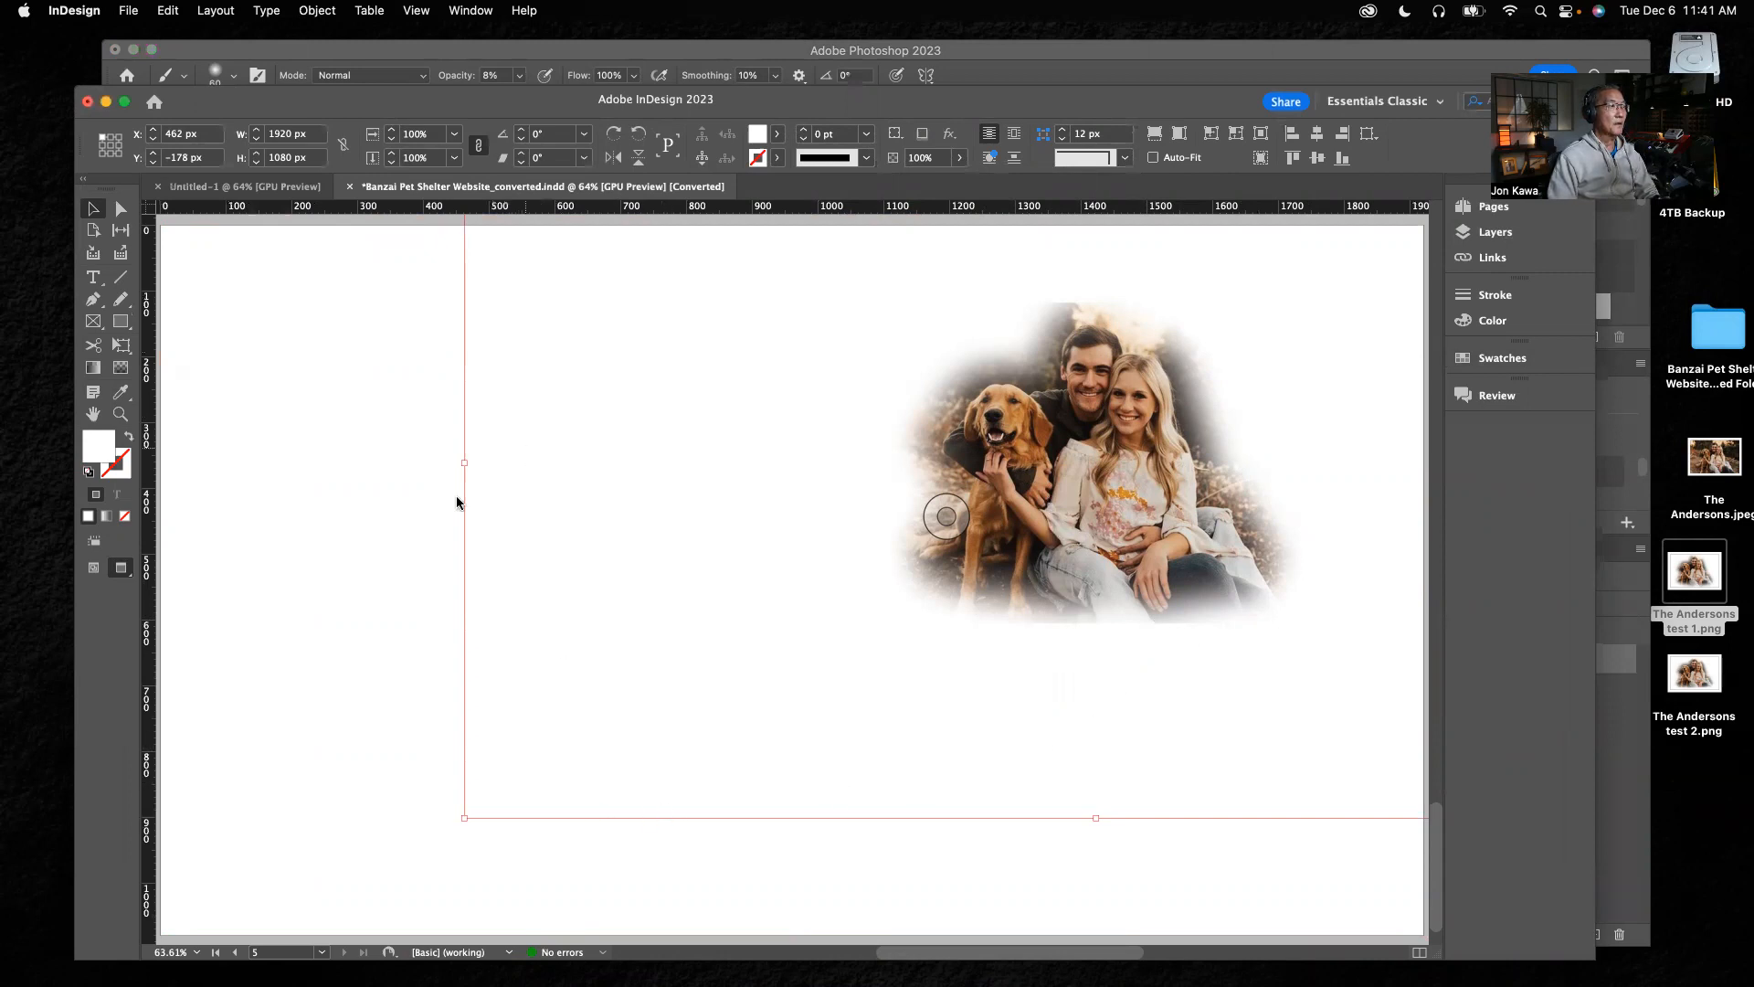
Tighten the photo frame's left, right and bottom edges around the cutout to about 722 × 876 px, shifting it toward the page's left half
left_click_drag(465, 463, 844, 469)
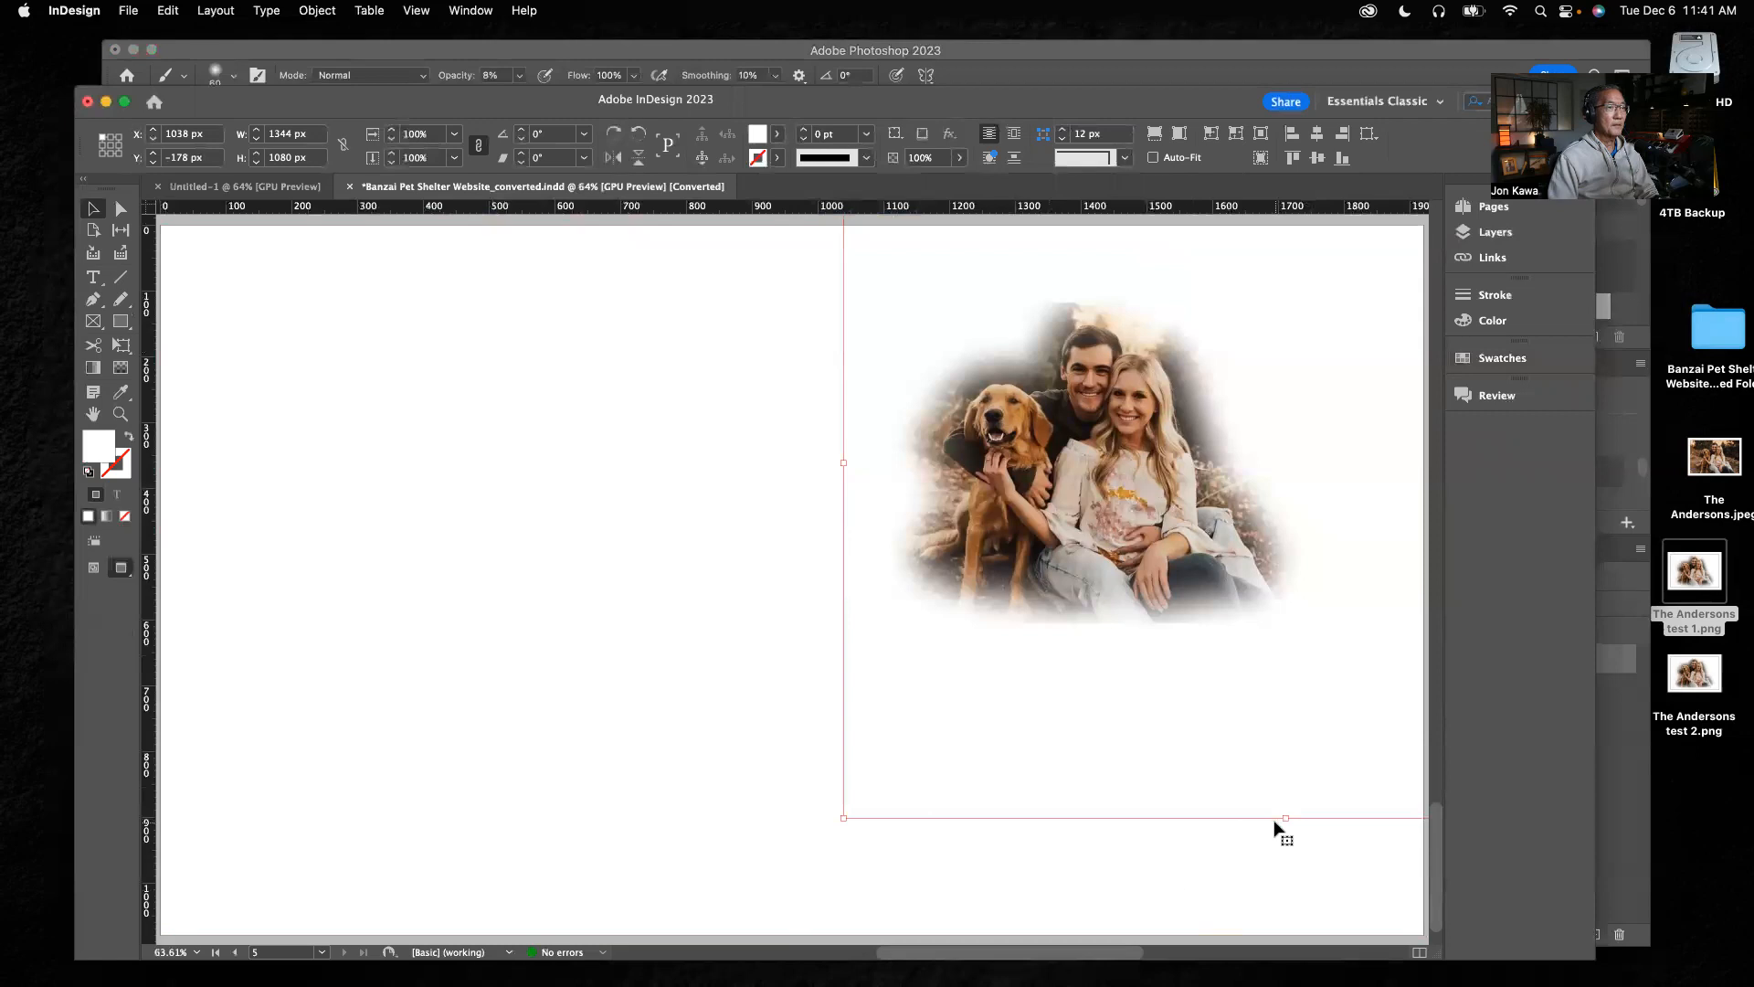
left_click_drag(1202, 561, 731, 608)
left_click_drag(1238, 513, 832, 532)
left_click_drag(598, 869, 618, 733)
Lower the frame's top edge to a height of about 644 px and move the photo to about X 1016 px, Y 190 px
scroll(826, 274, "up", 5)
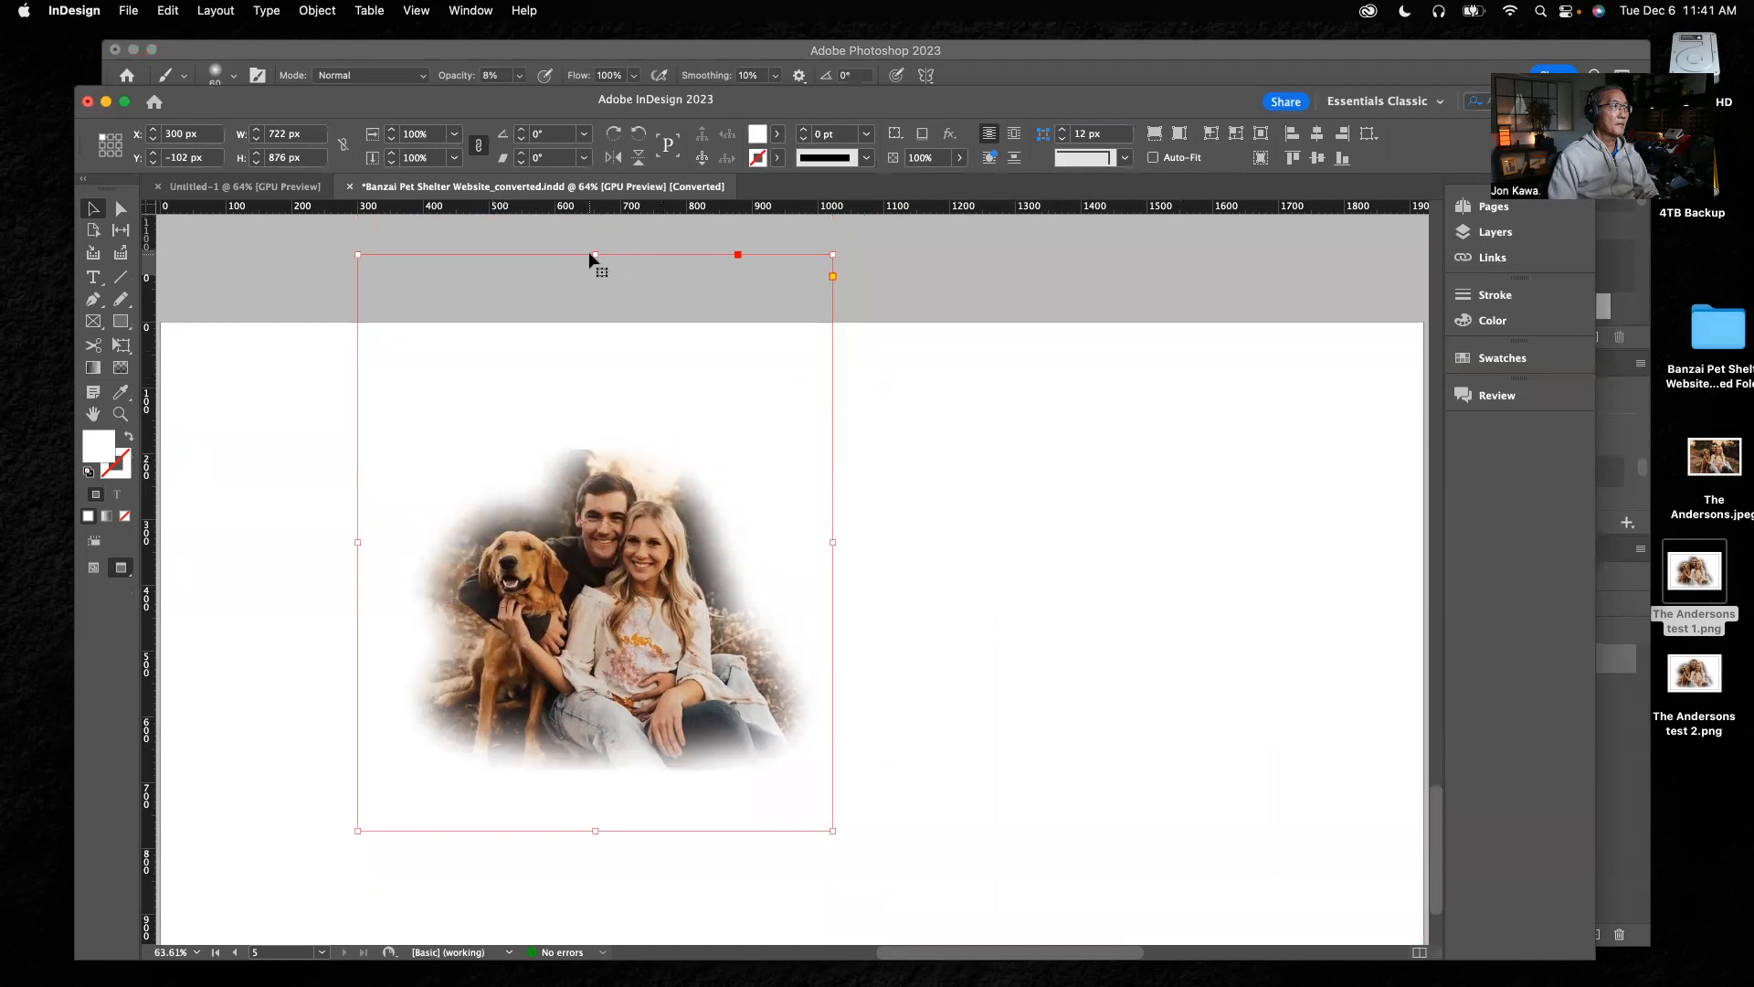
left_click(600, 265)
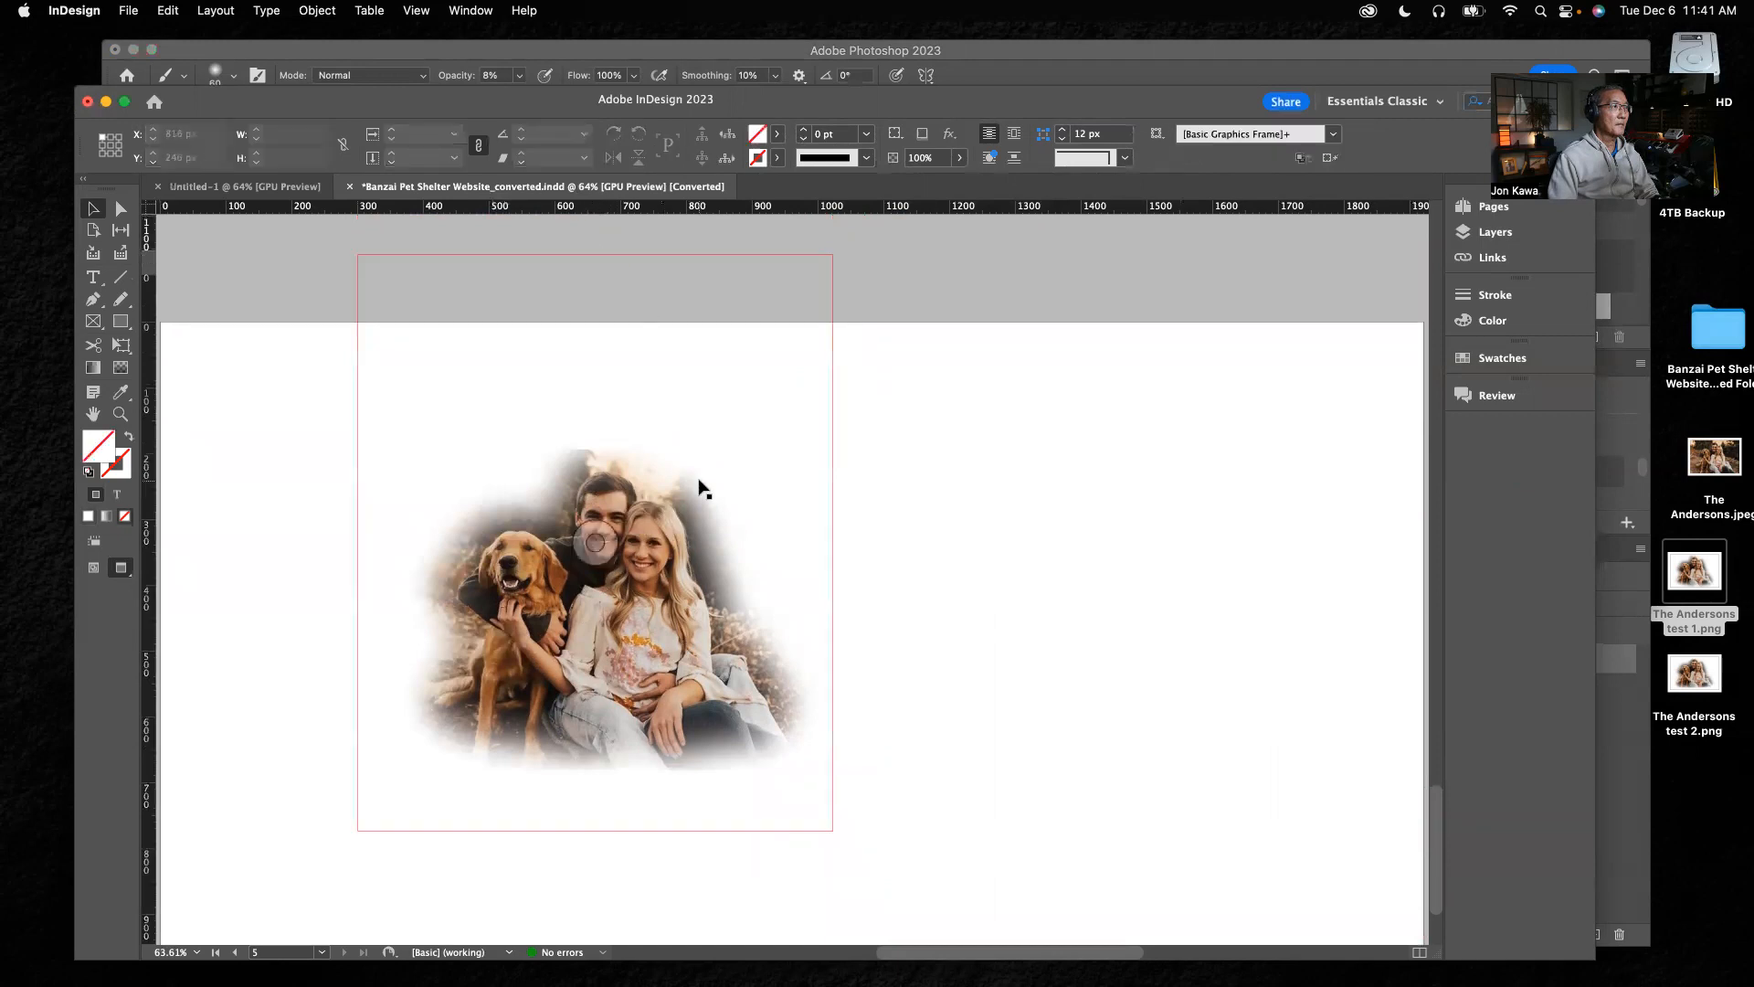
left_click(585, 254)
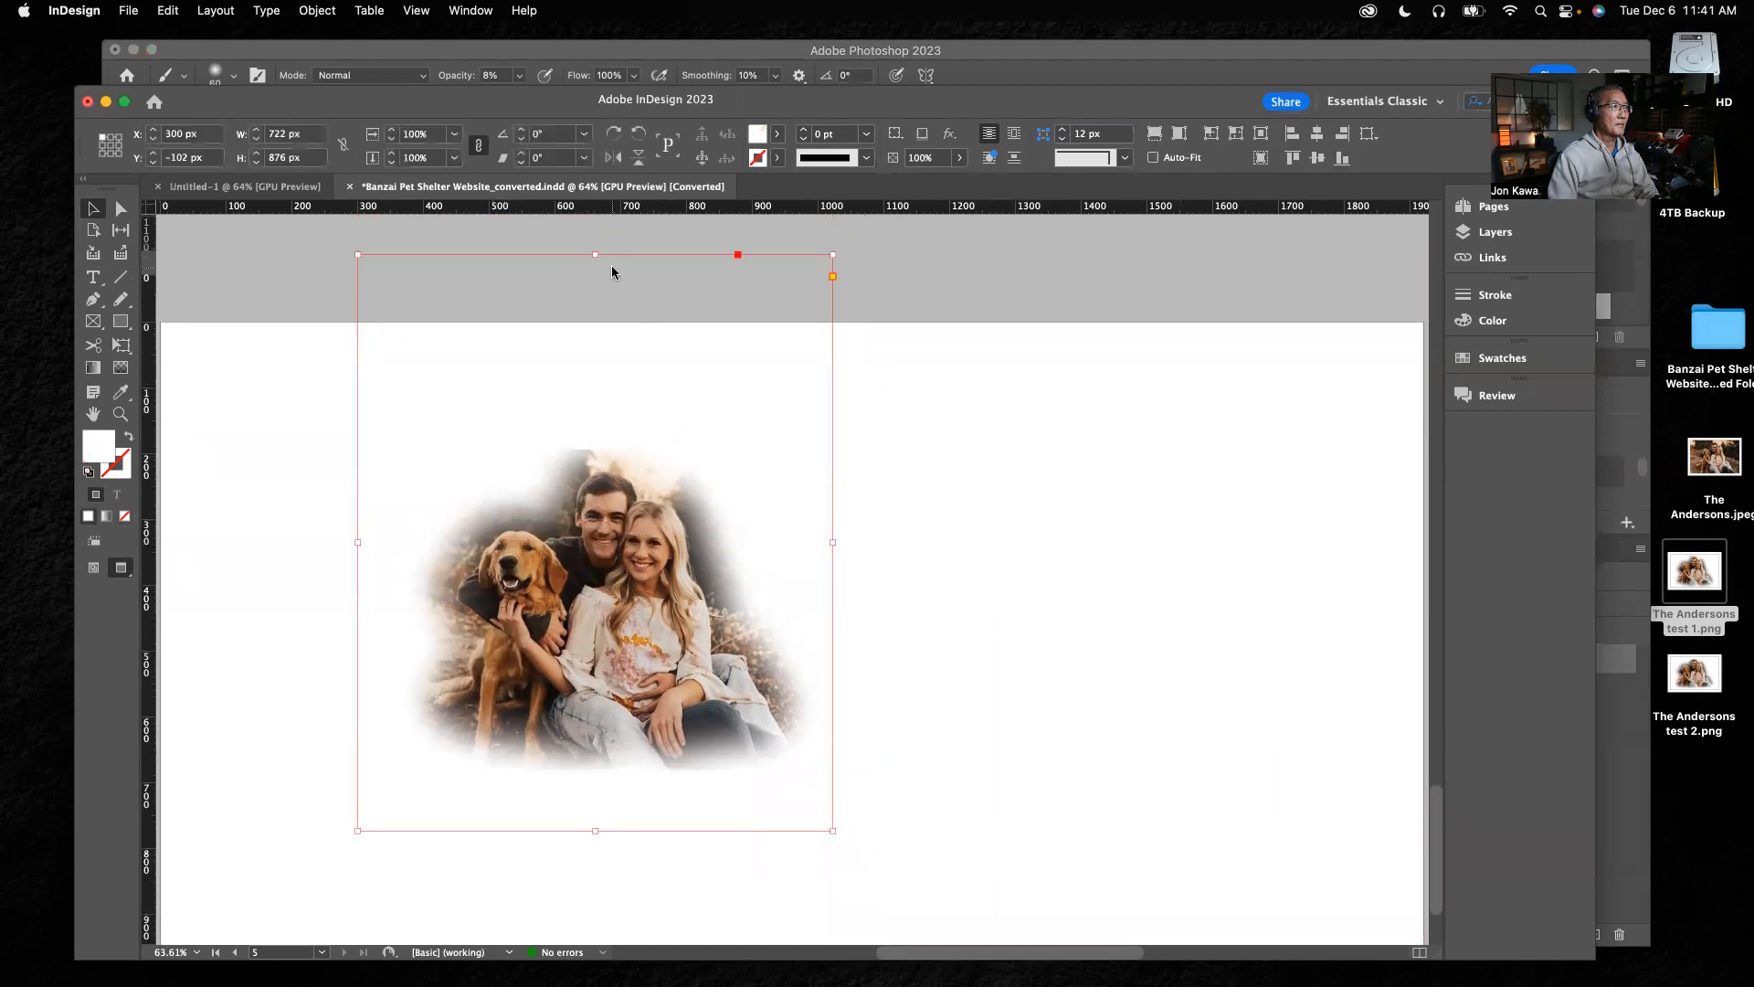
left_click_drag(596, 255, 607, 406)
left_click_drag(686, 610, 1156, 651)
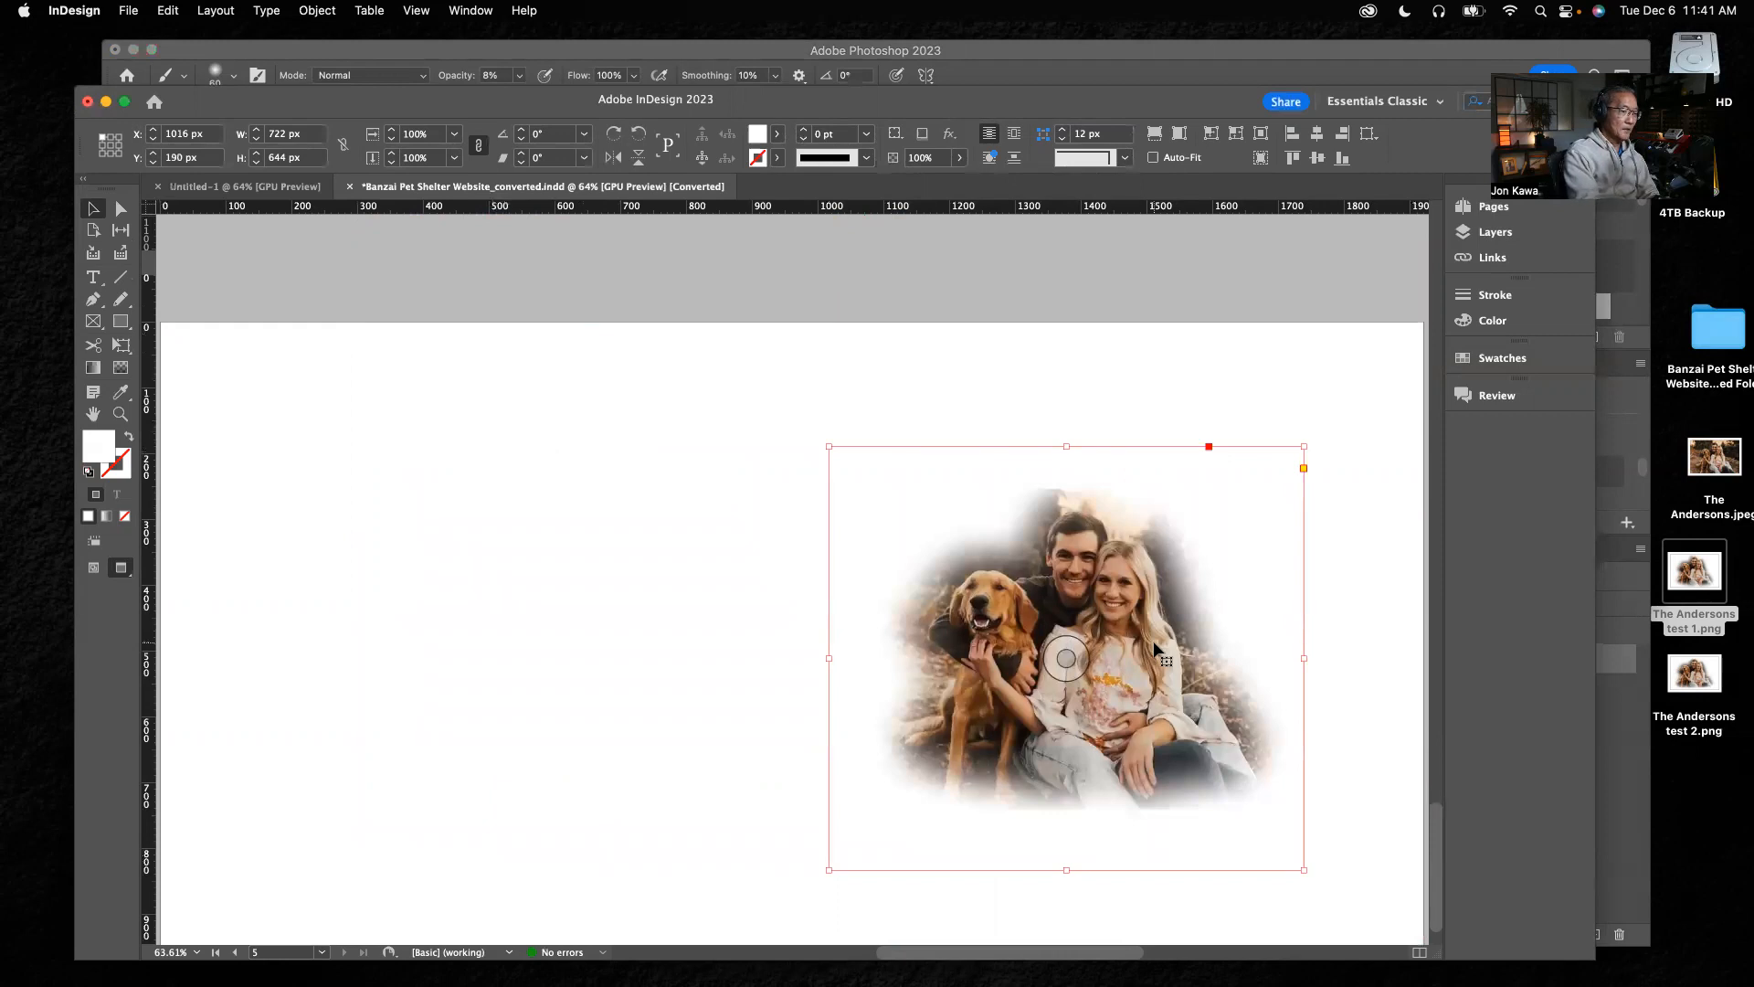
scroll(1060, 667, "down", 2)
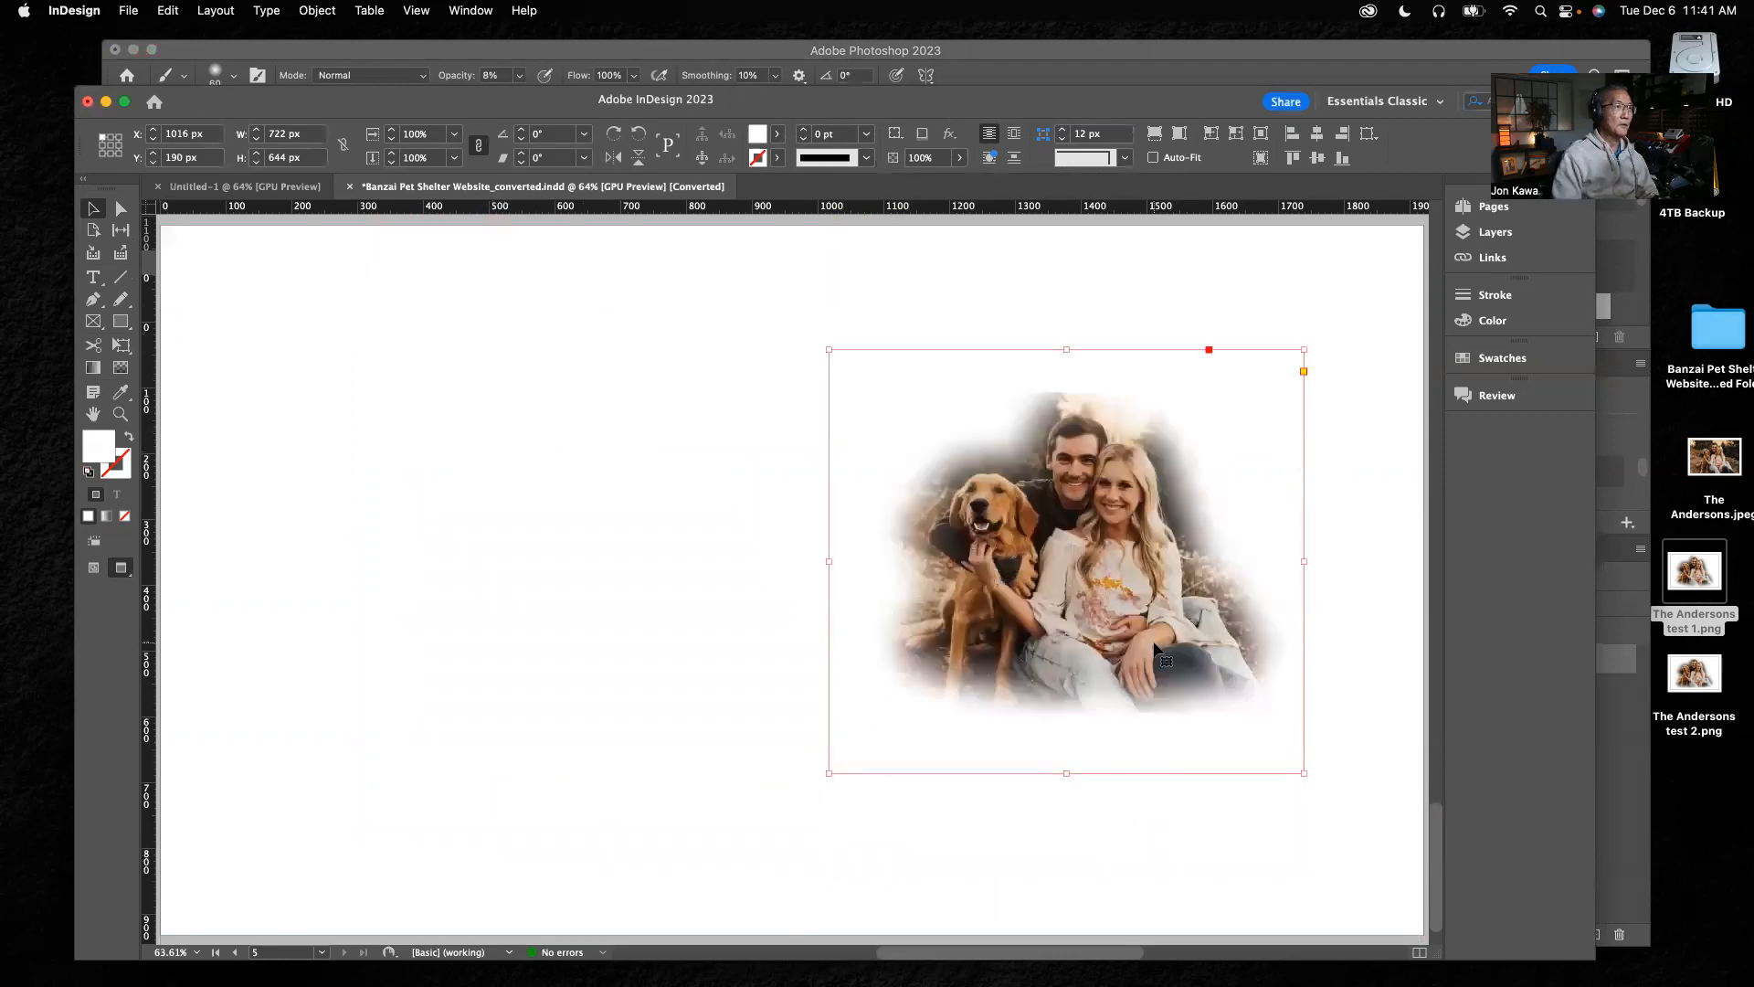
left_click(1267, 260)
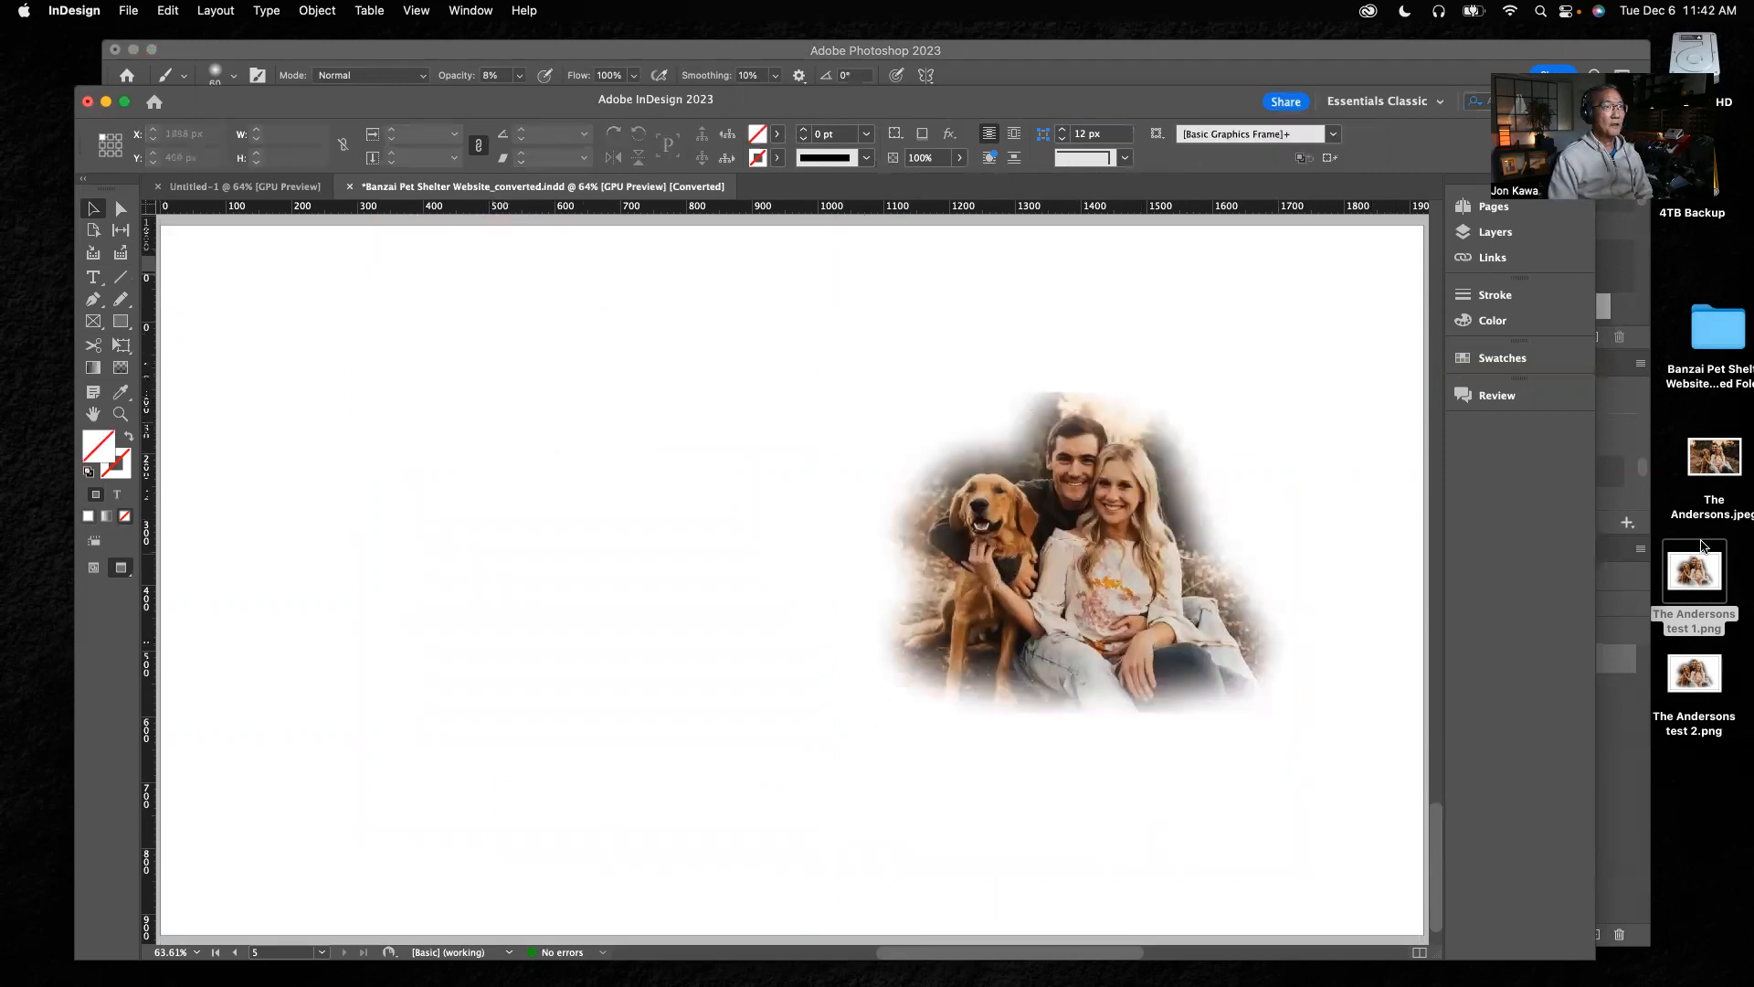
Place the "test 2" PNG from the desktop beside the first cutout on the page's left half and align their lower edges by eye
left_click(1705, 692)
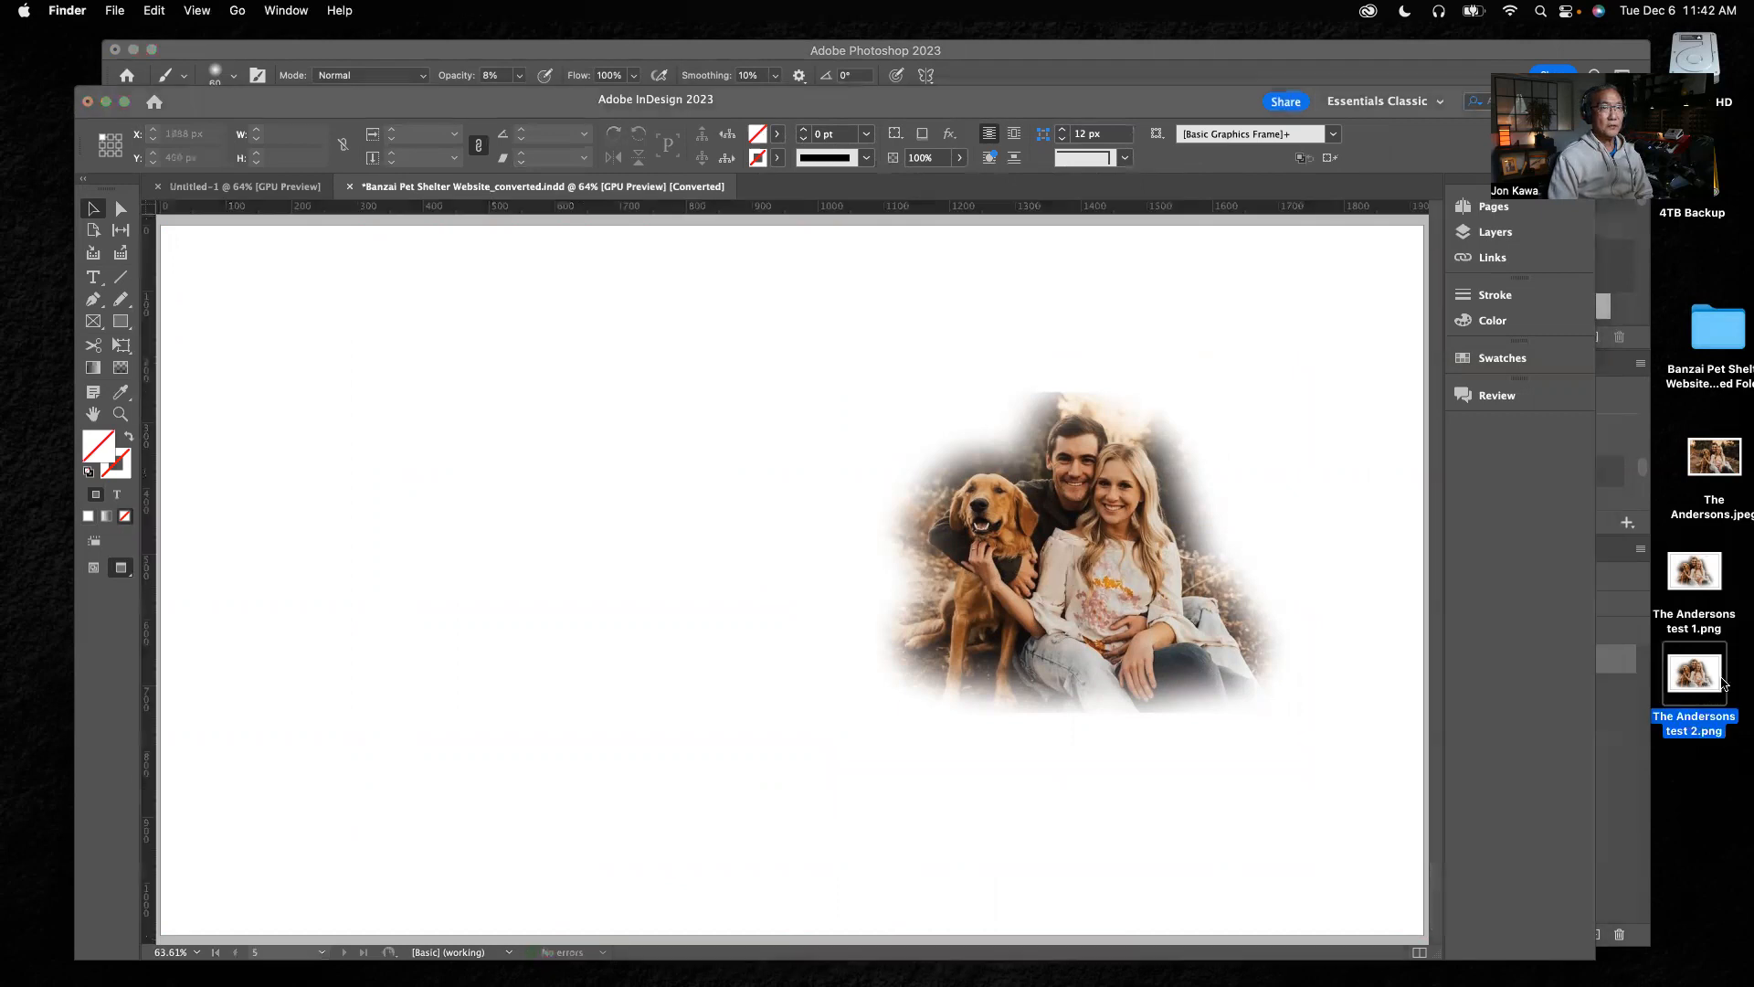
left_click_drag(1718, 683, 406, 509)
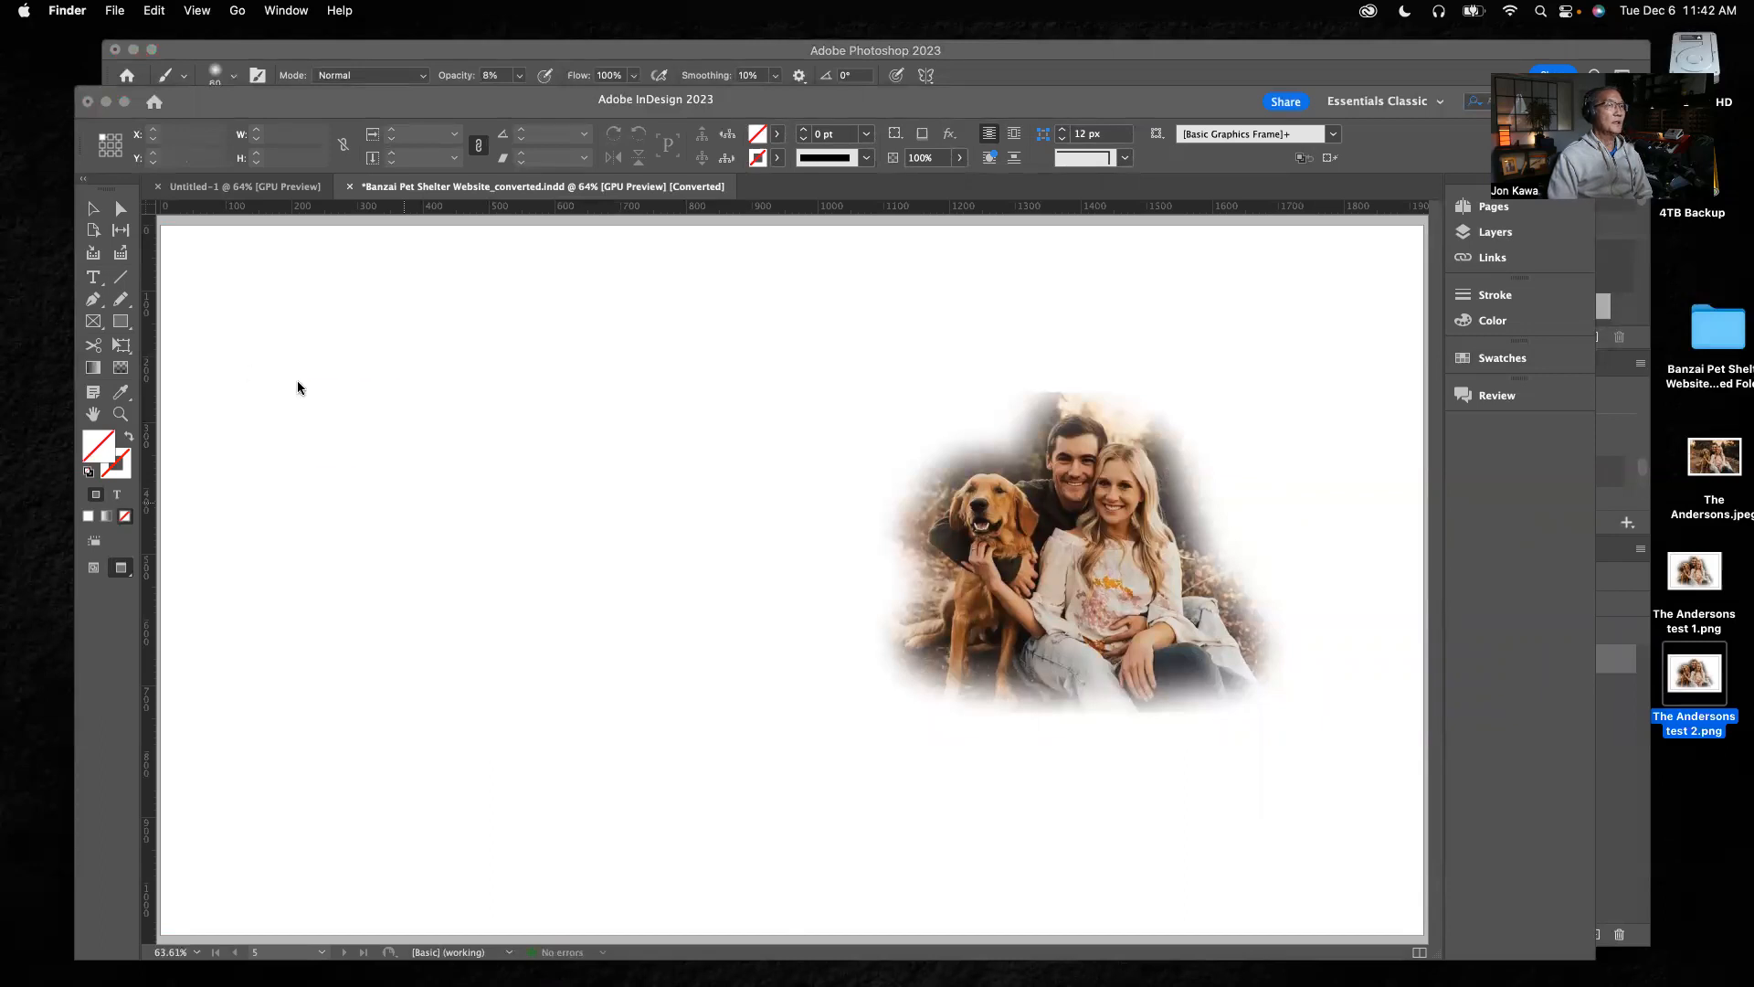
left_click_drag(298, 384, 743, 732)
left_click(692, 788)
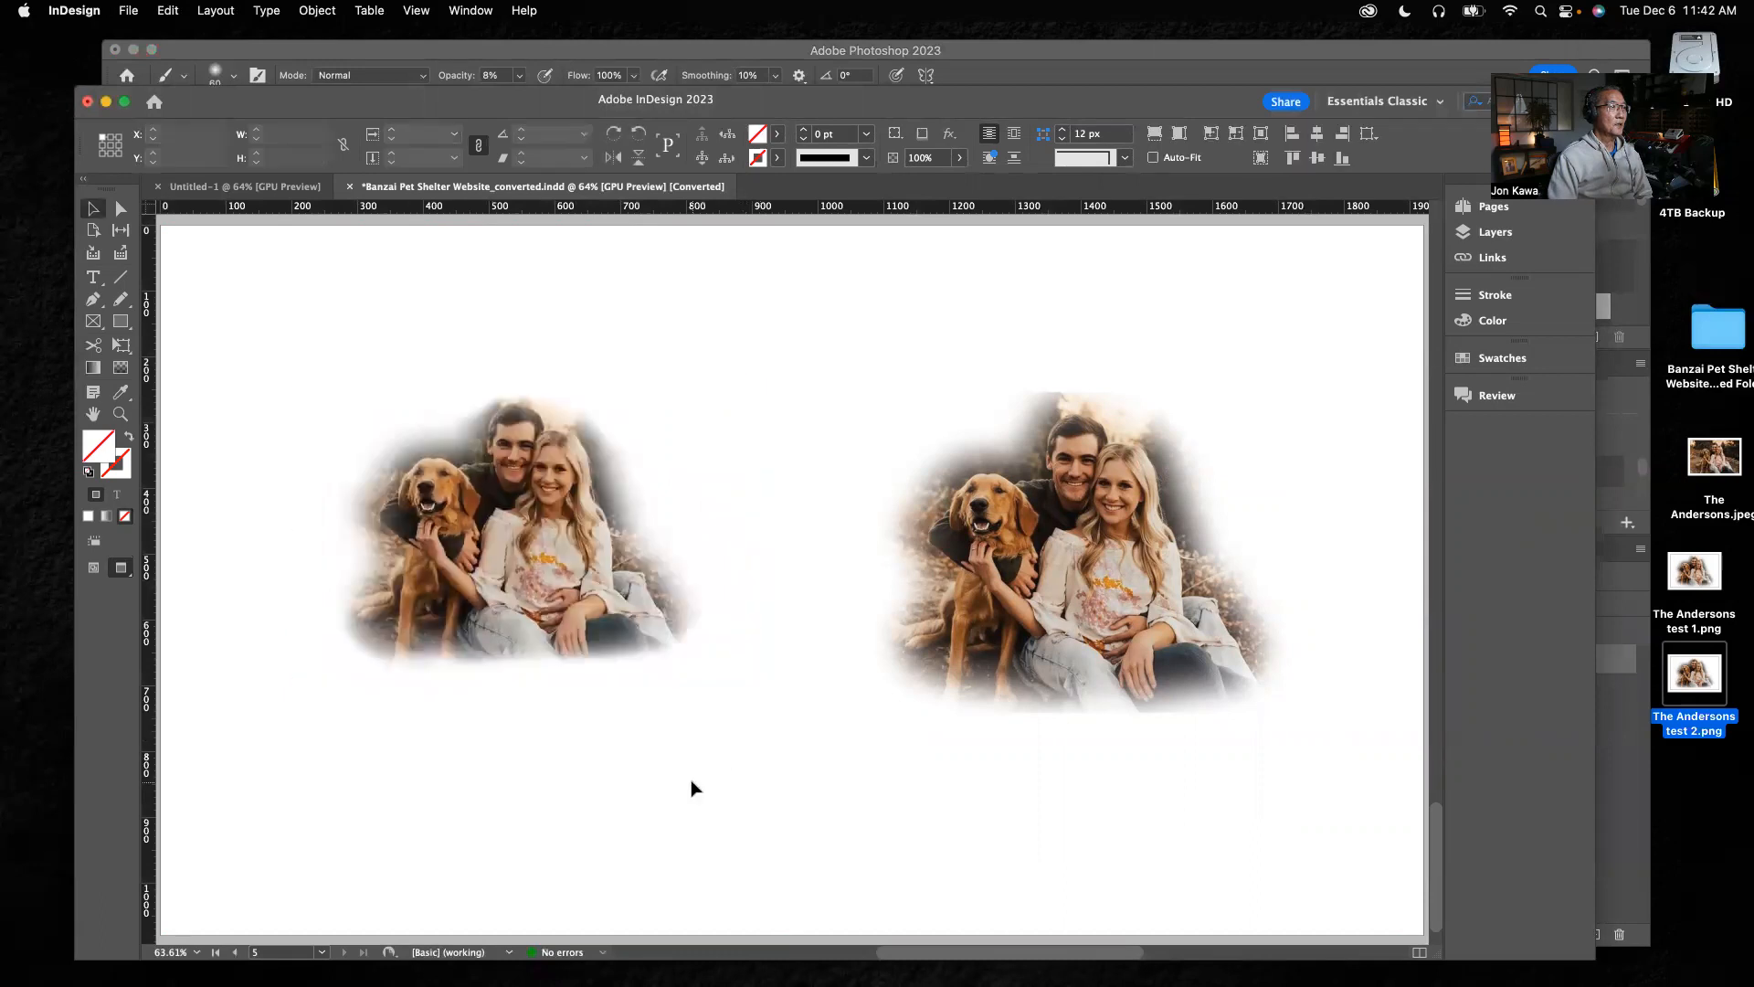
left_click(545, 578)
left_click_drag(615, 598, 665, 648)
left_click(1343, 288)
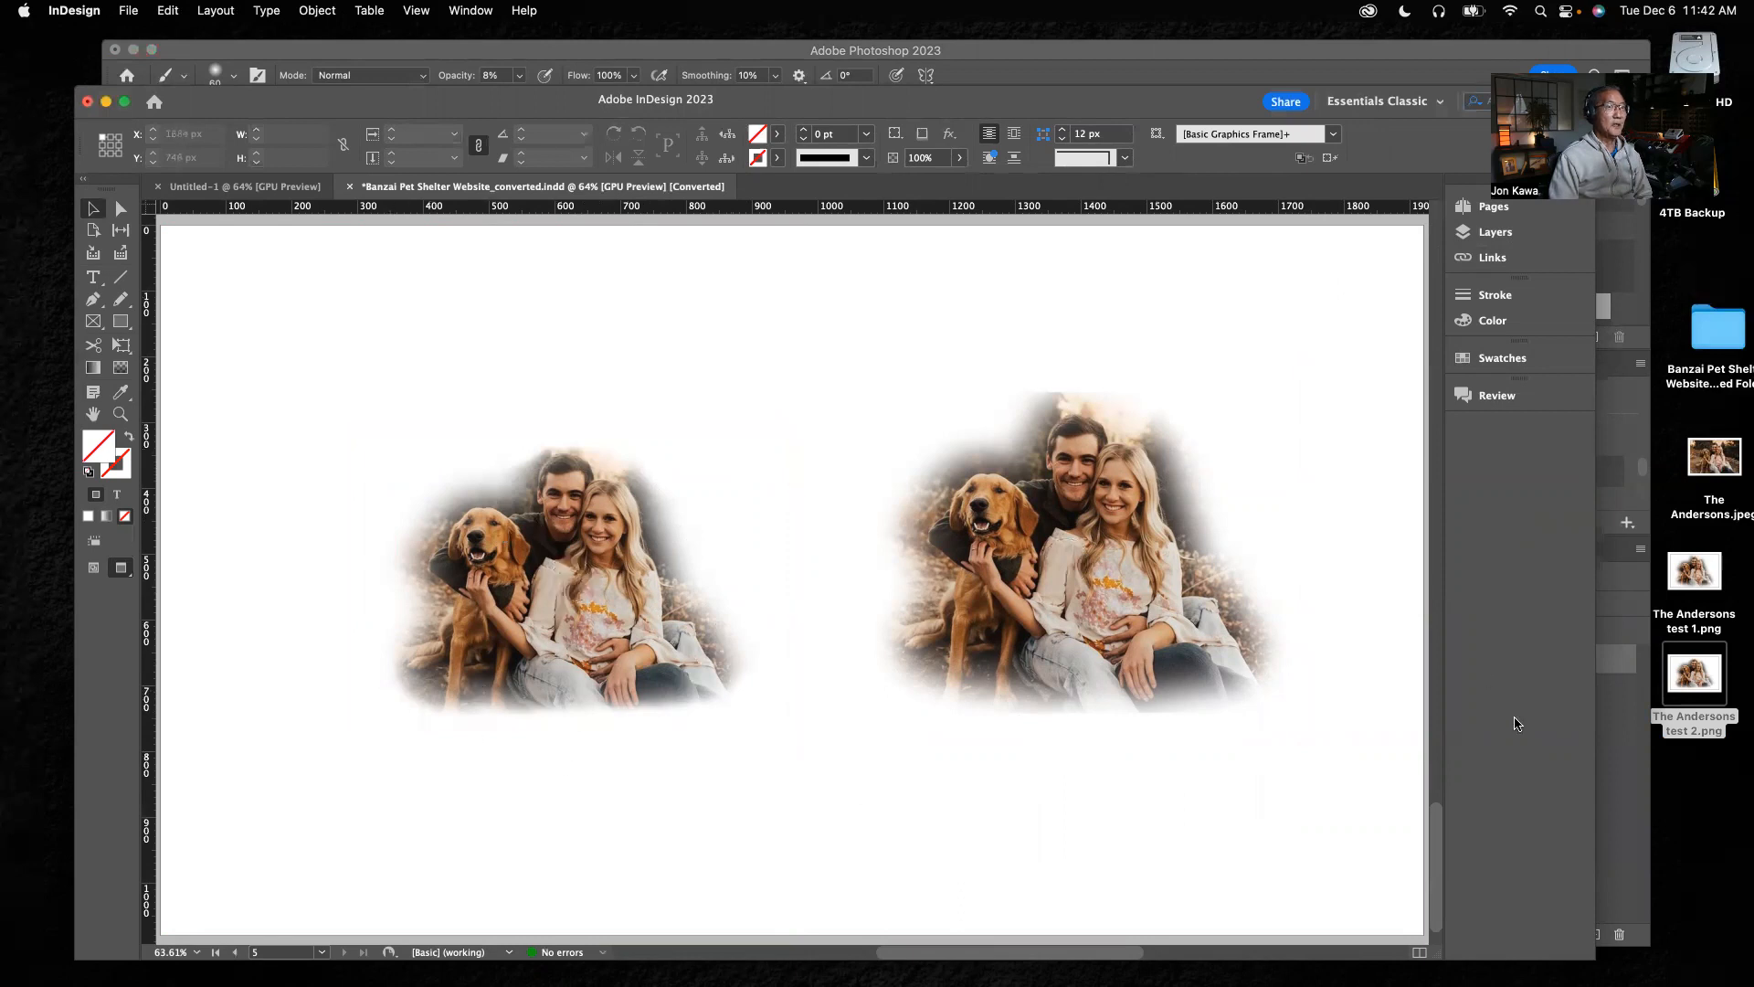
Compare the two placed cutouts with the masked photo in Photoshop and the original JPEG in Preview
left_click(1626, 754)
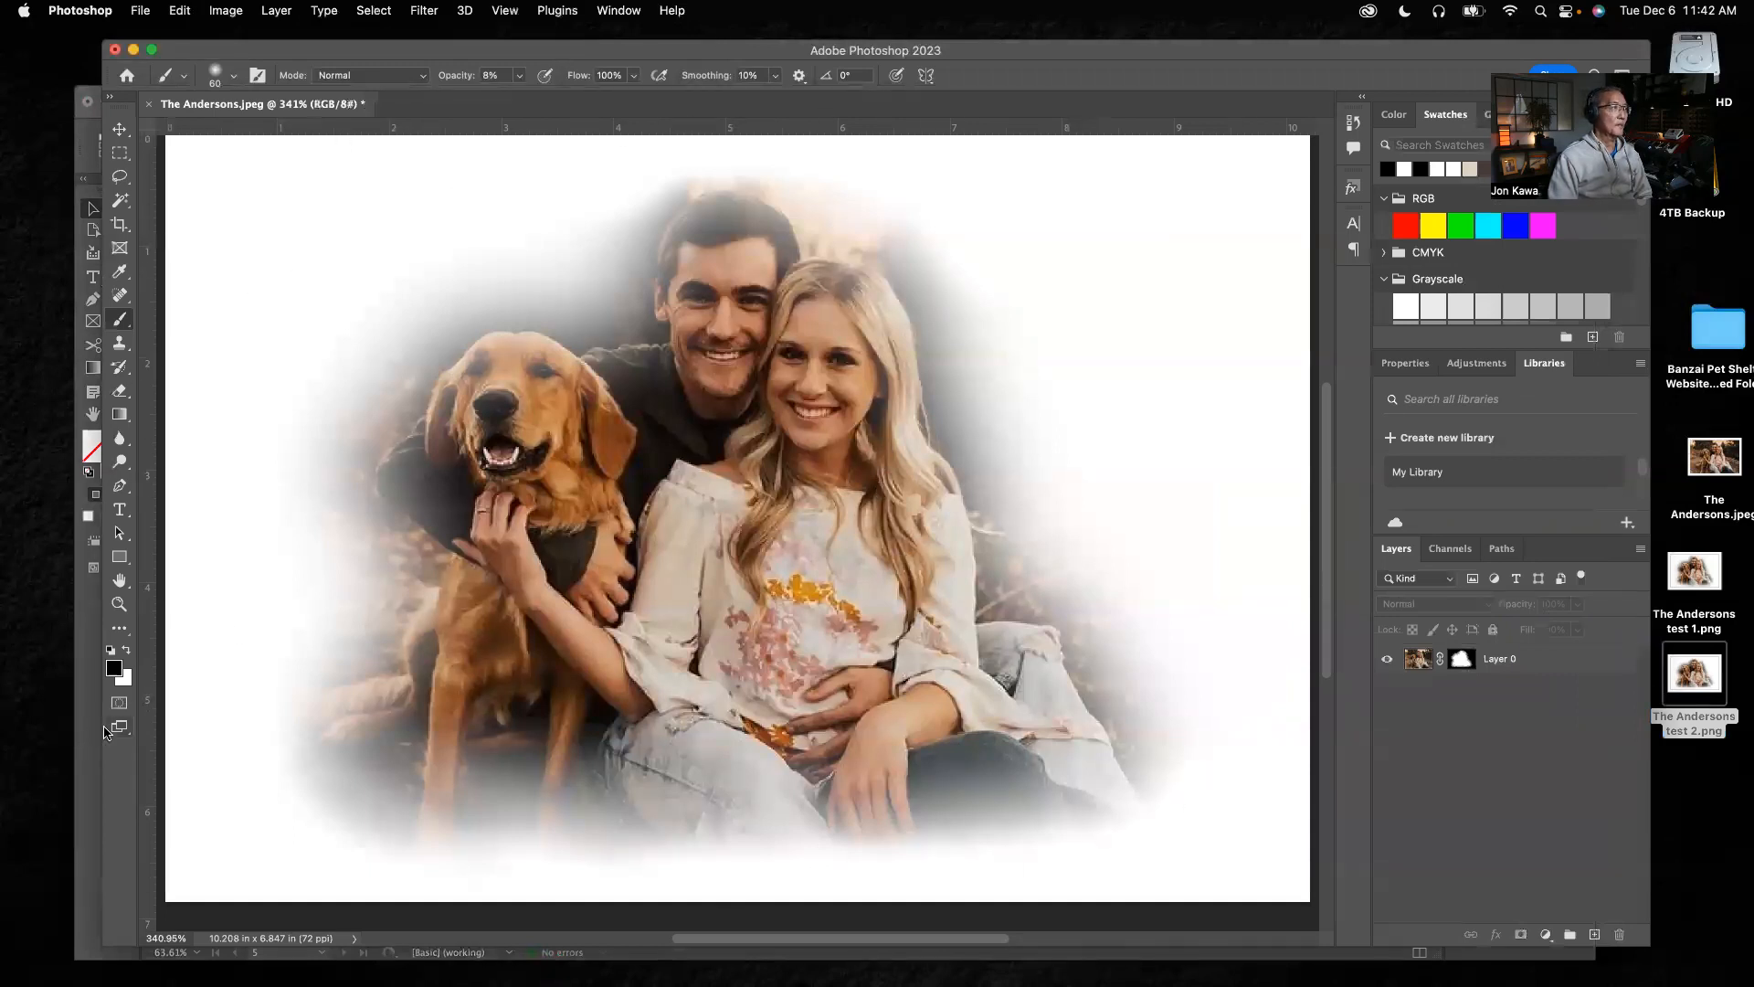
left_click(95, 738)
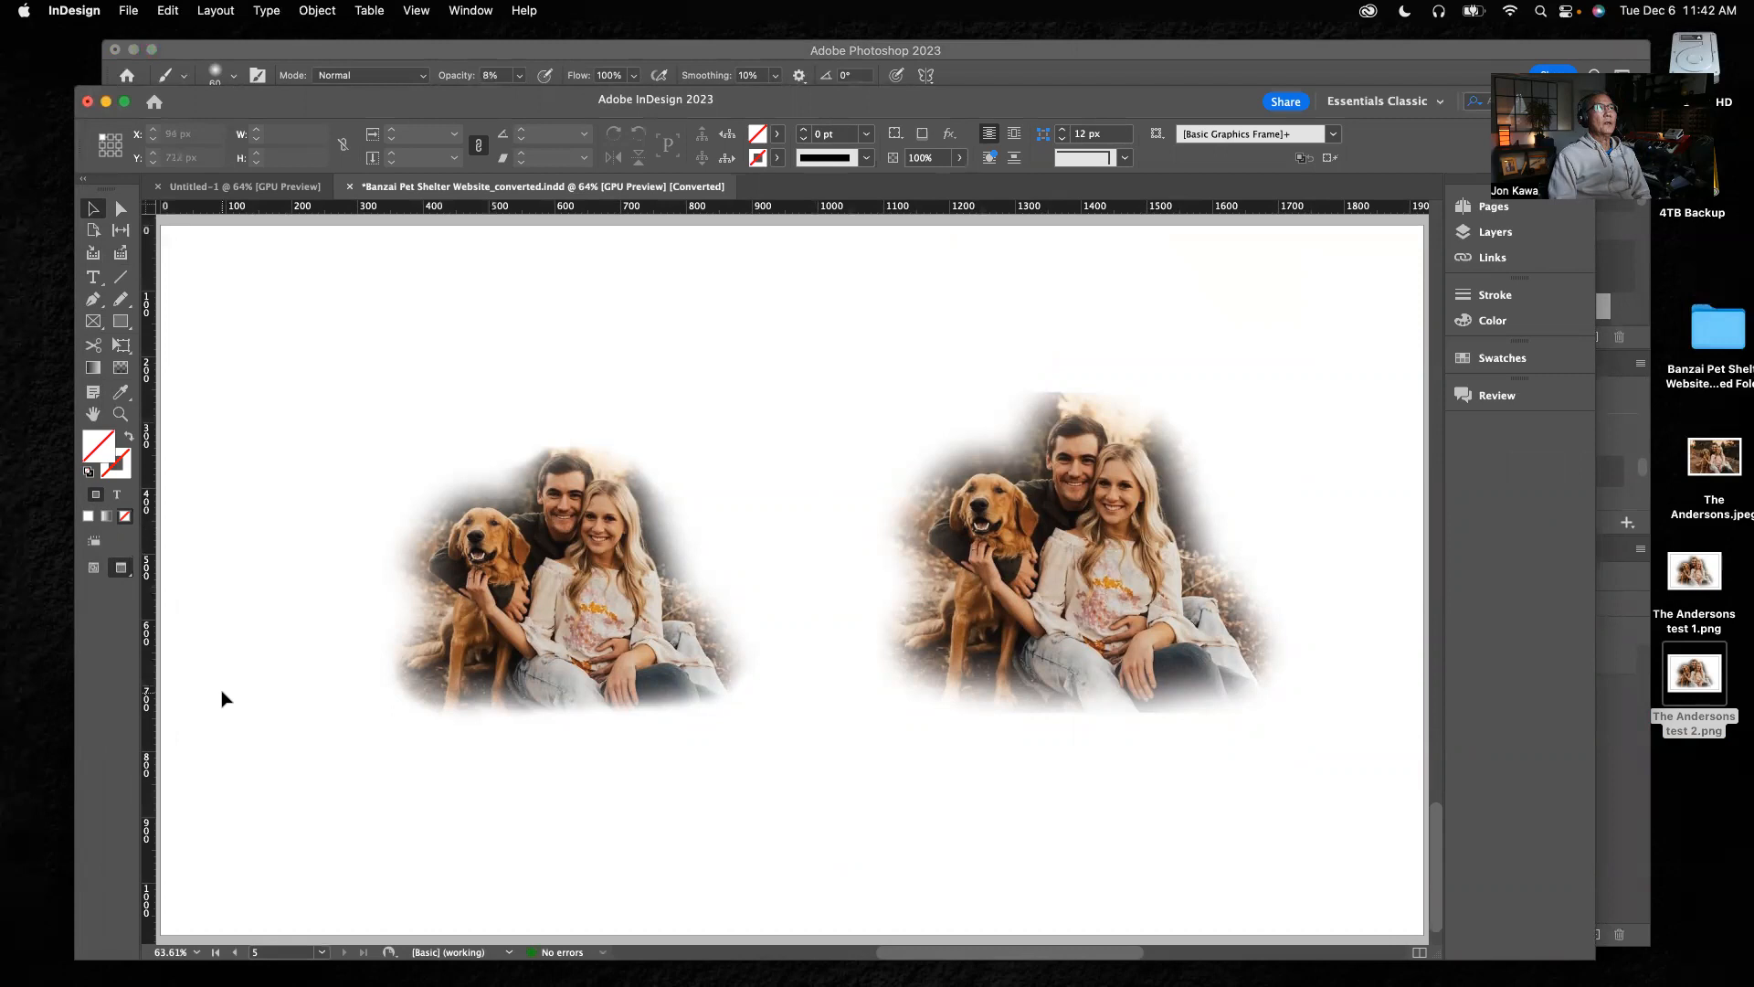
left_click(1313, 382)
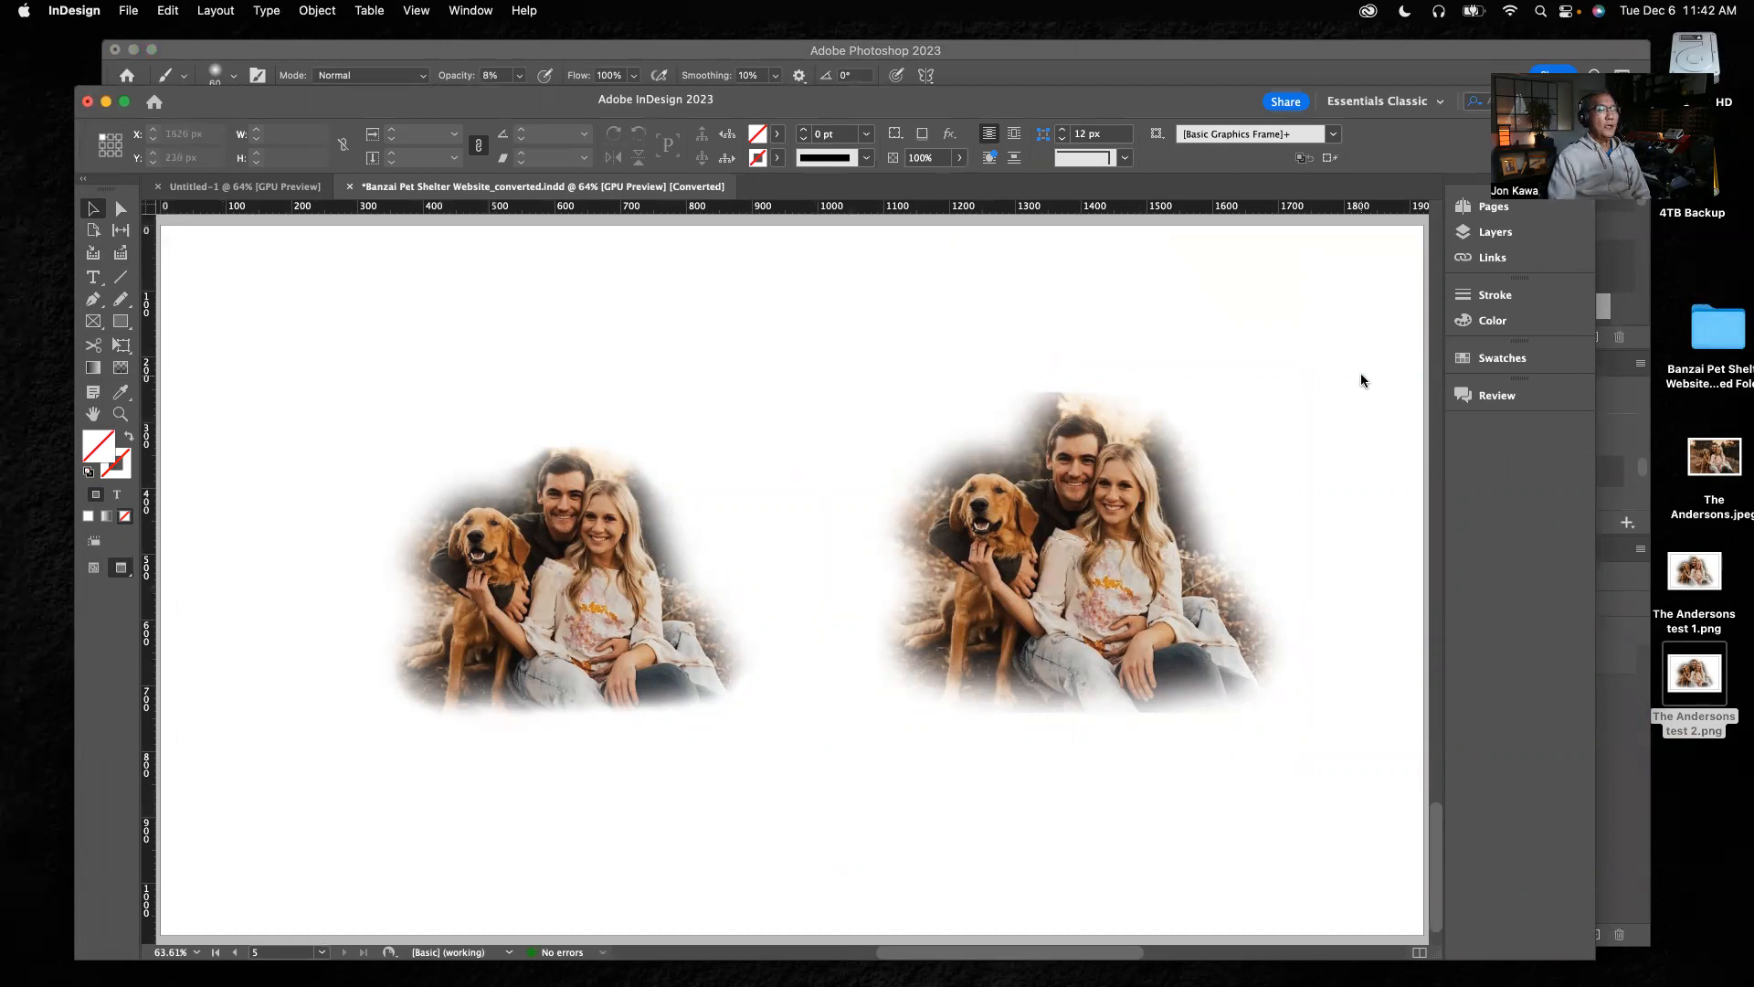
left_click(1627, 430)
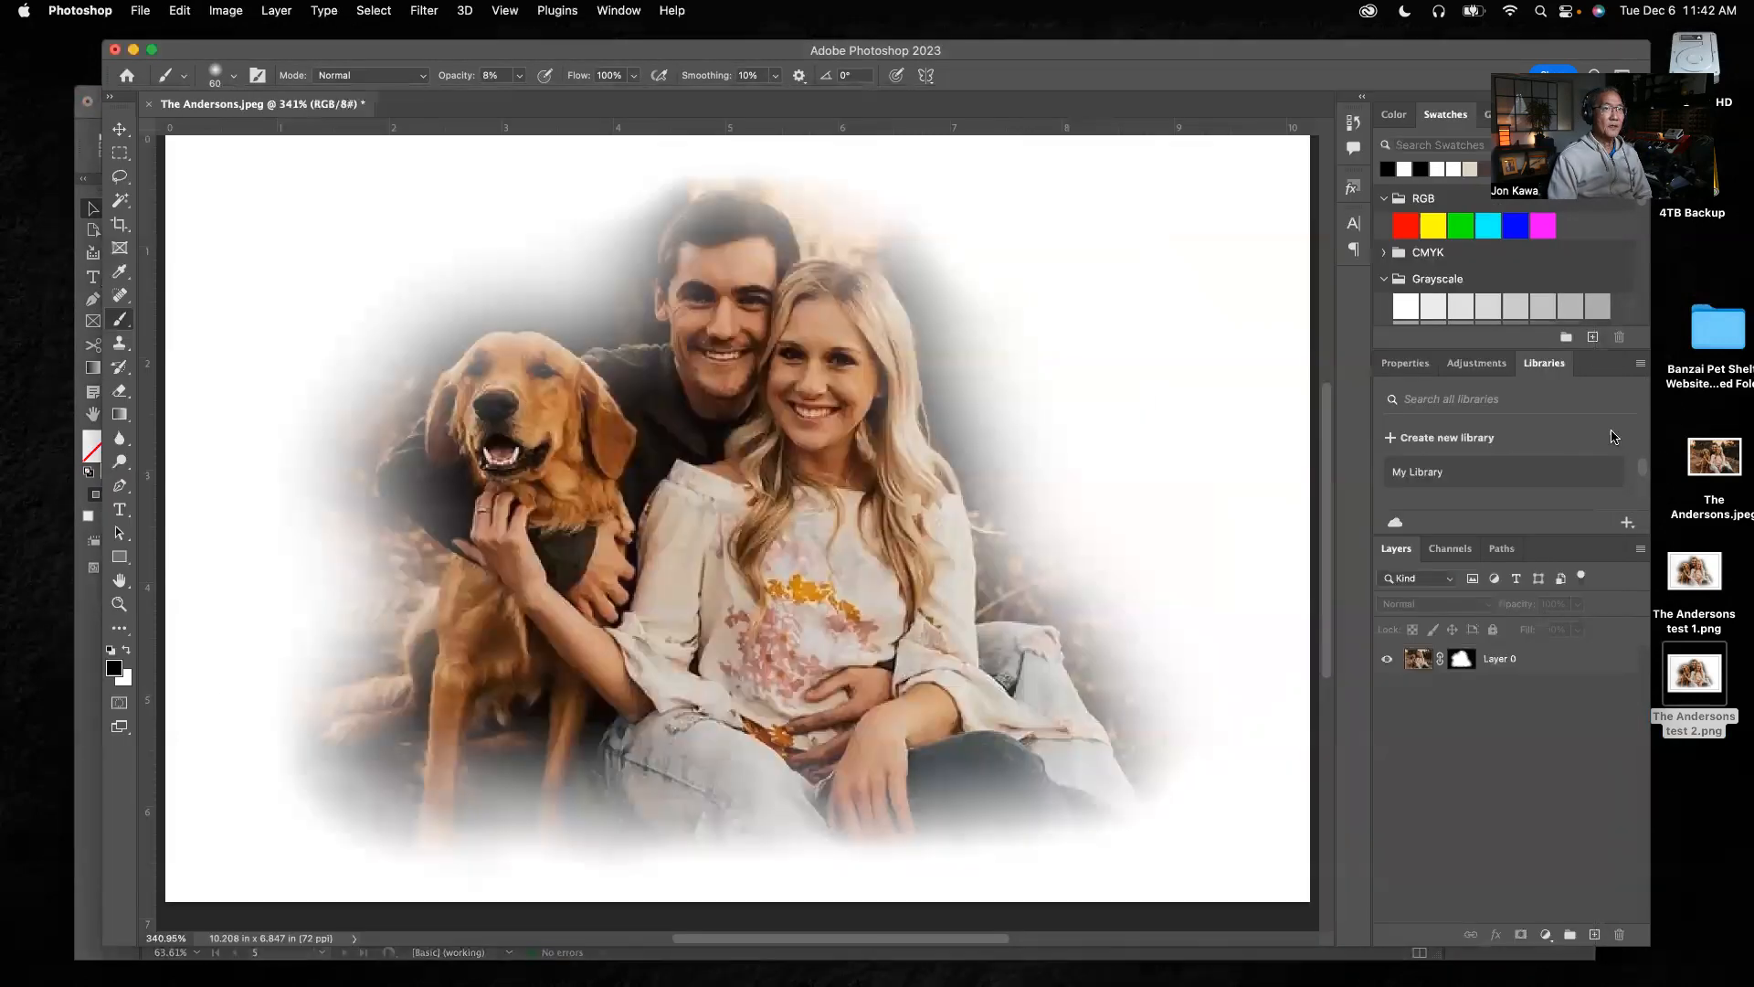
double_click(1728, 463)
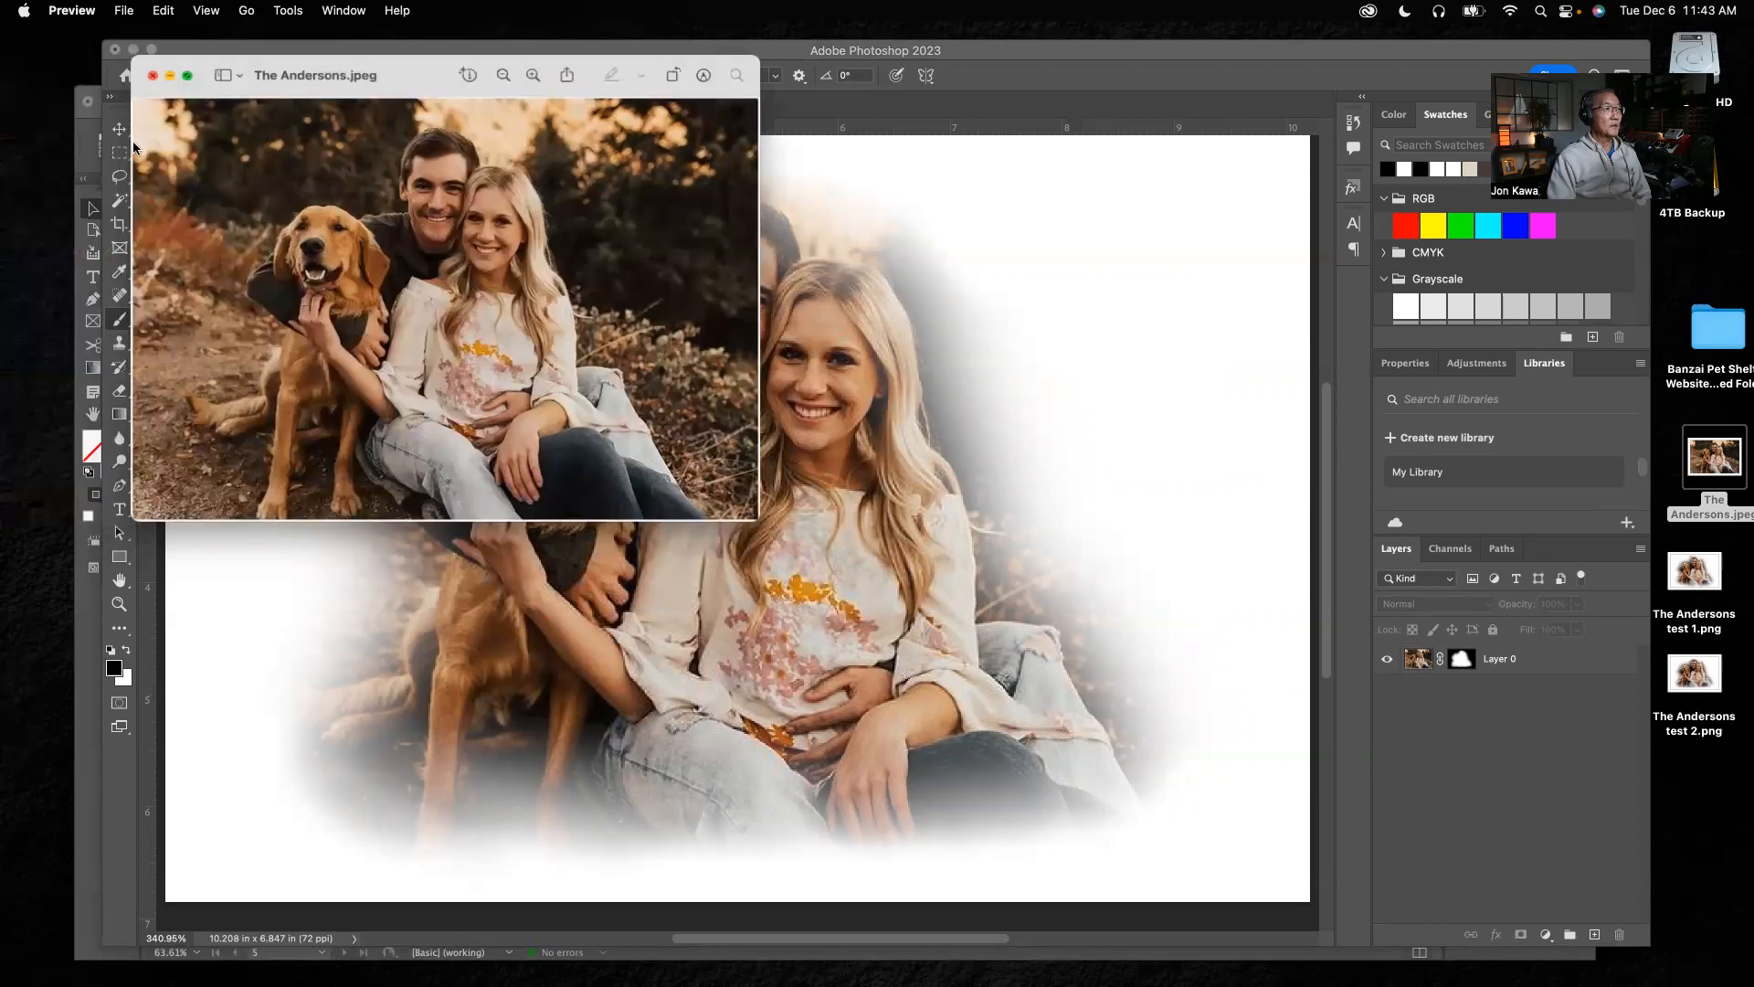
left_click(27, 53)
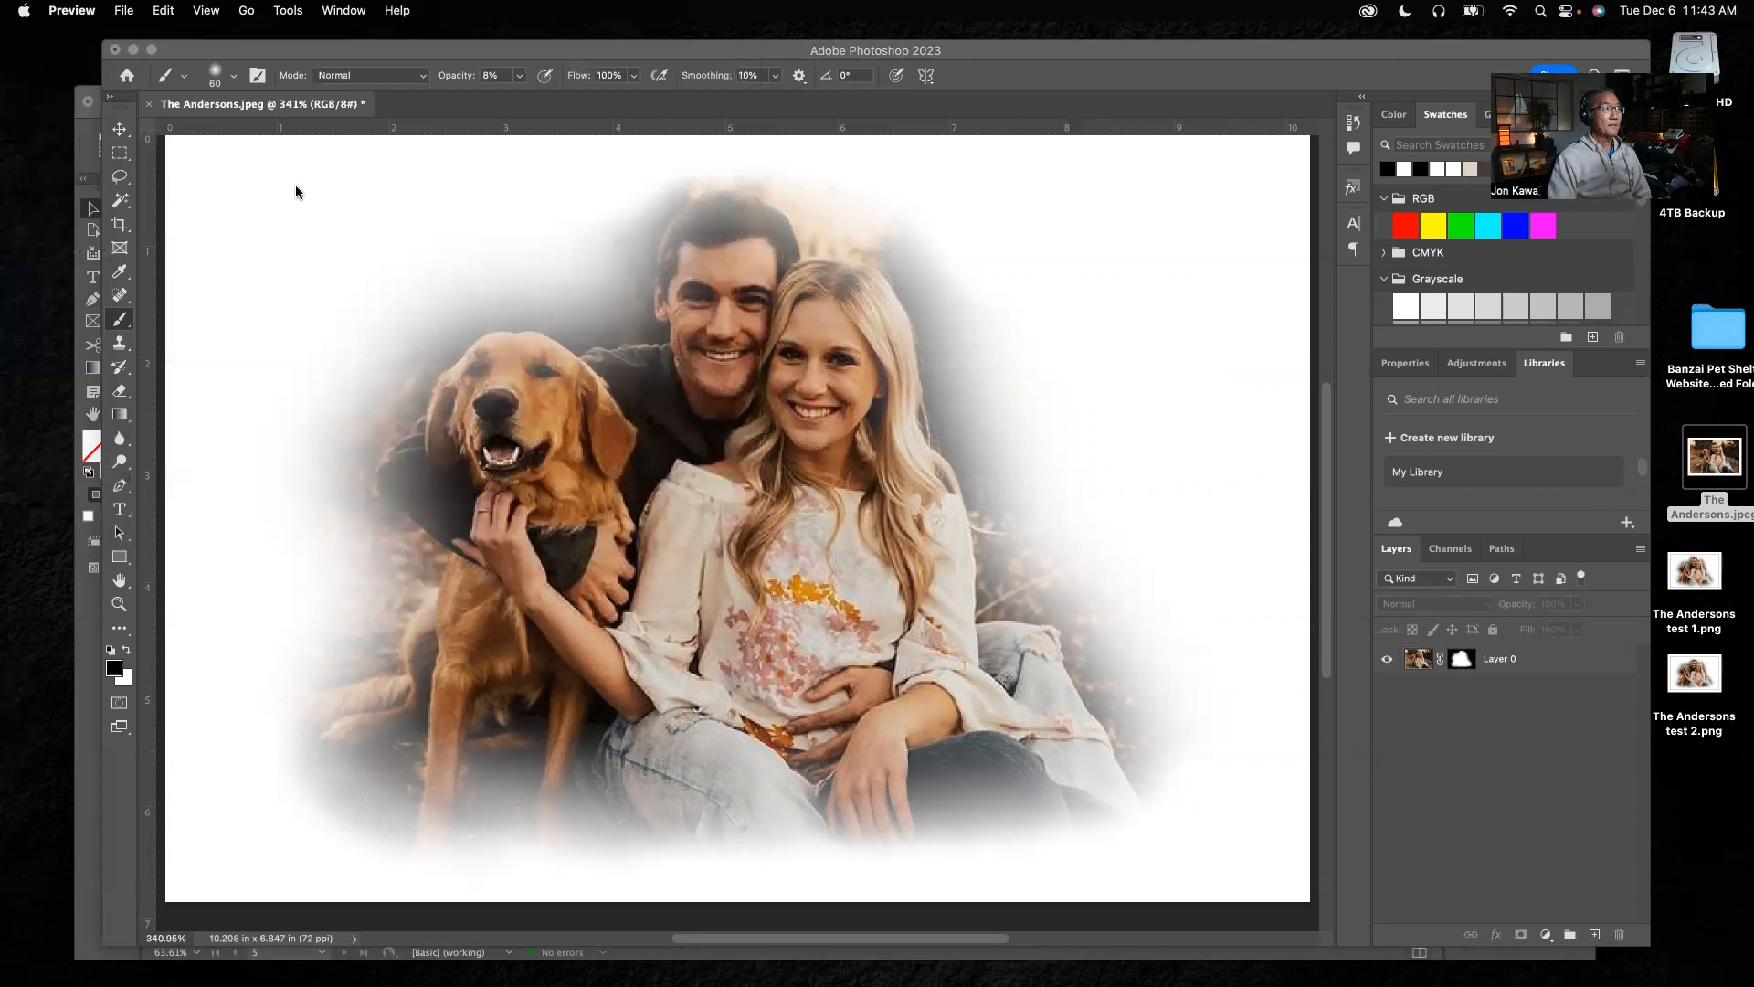
Minimize the Photoshop window and shift the InDesign window slightly up and to the left on the desktop
left_click(135, 51)
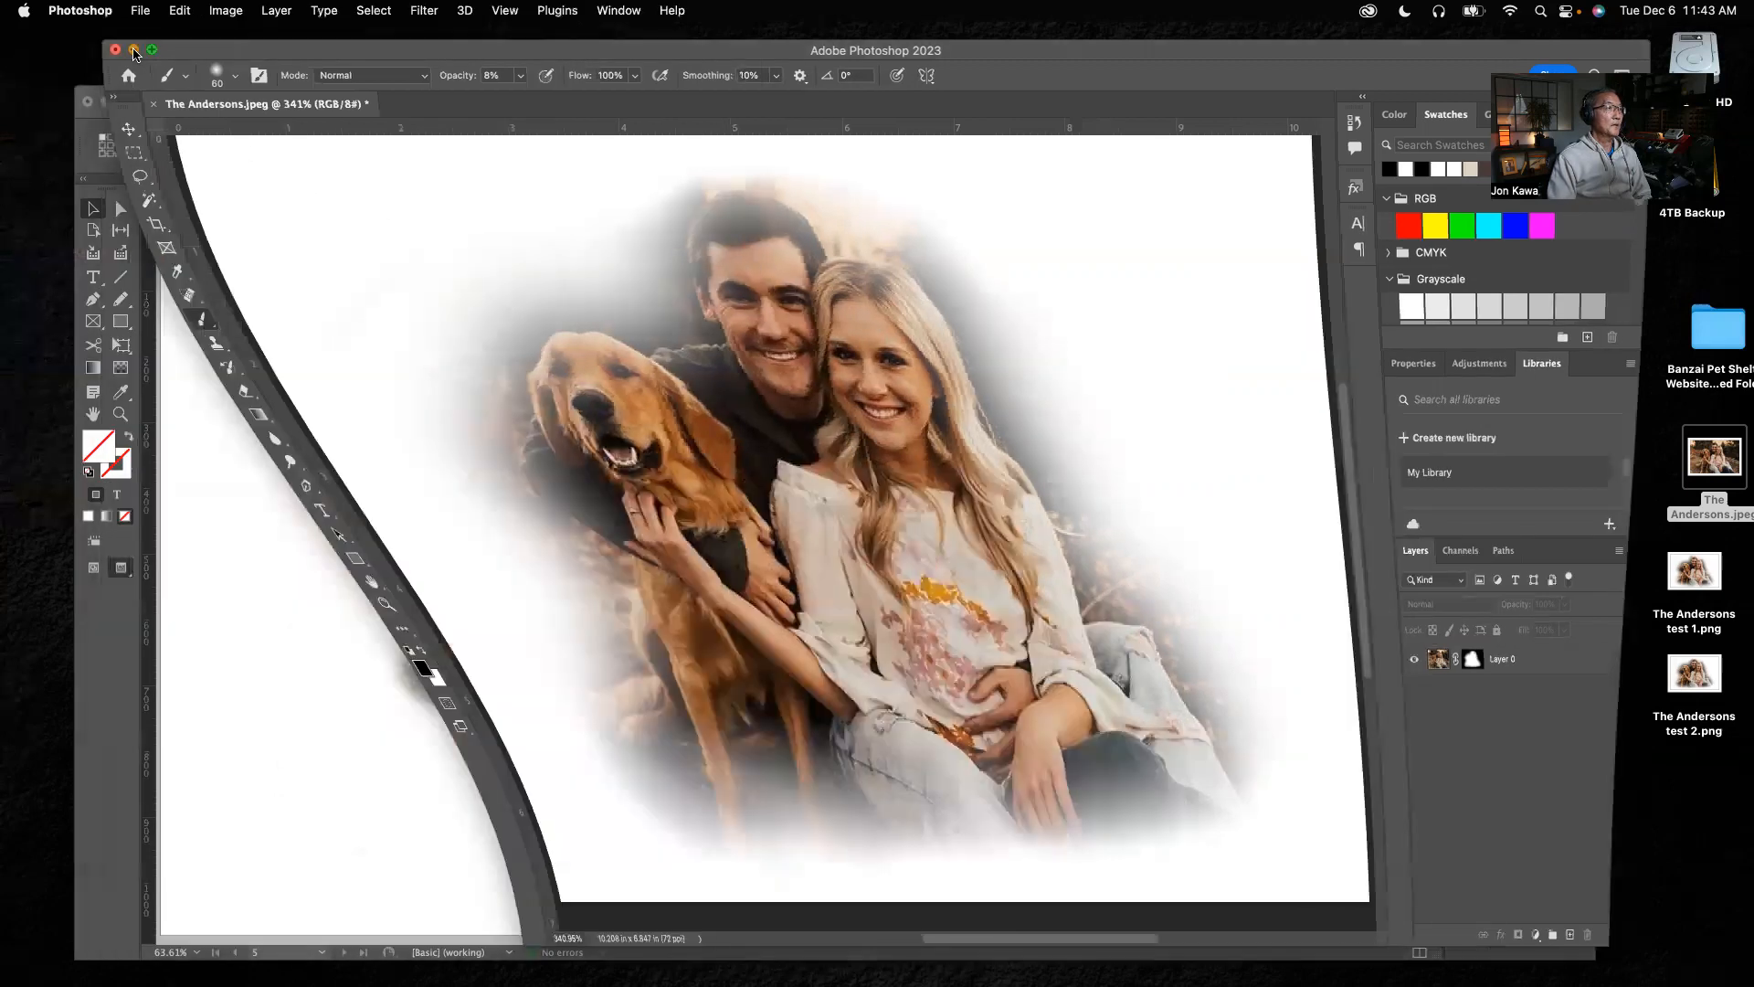
left_click(758, 316)
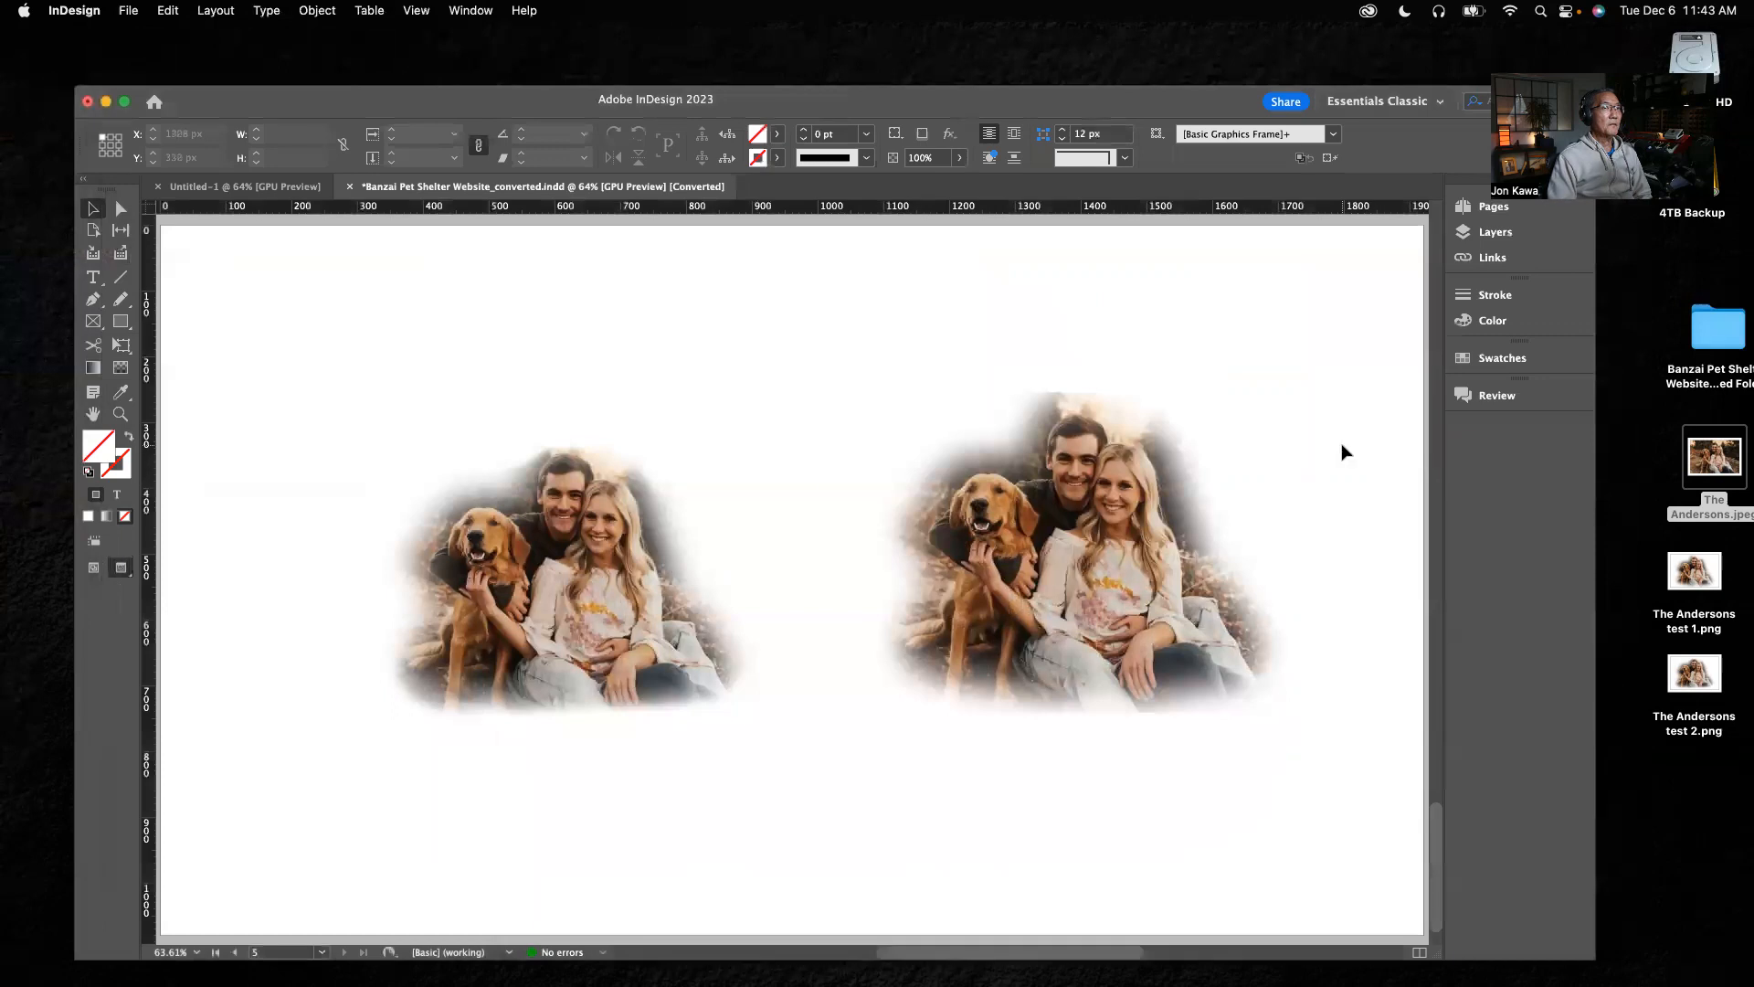
left_click_drag(1114, 108, 1095, 71)
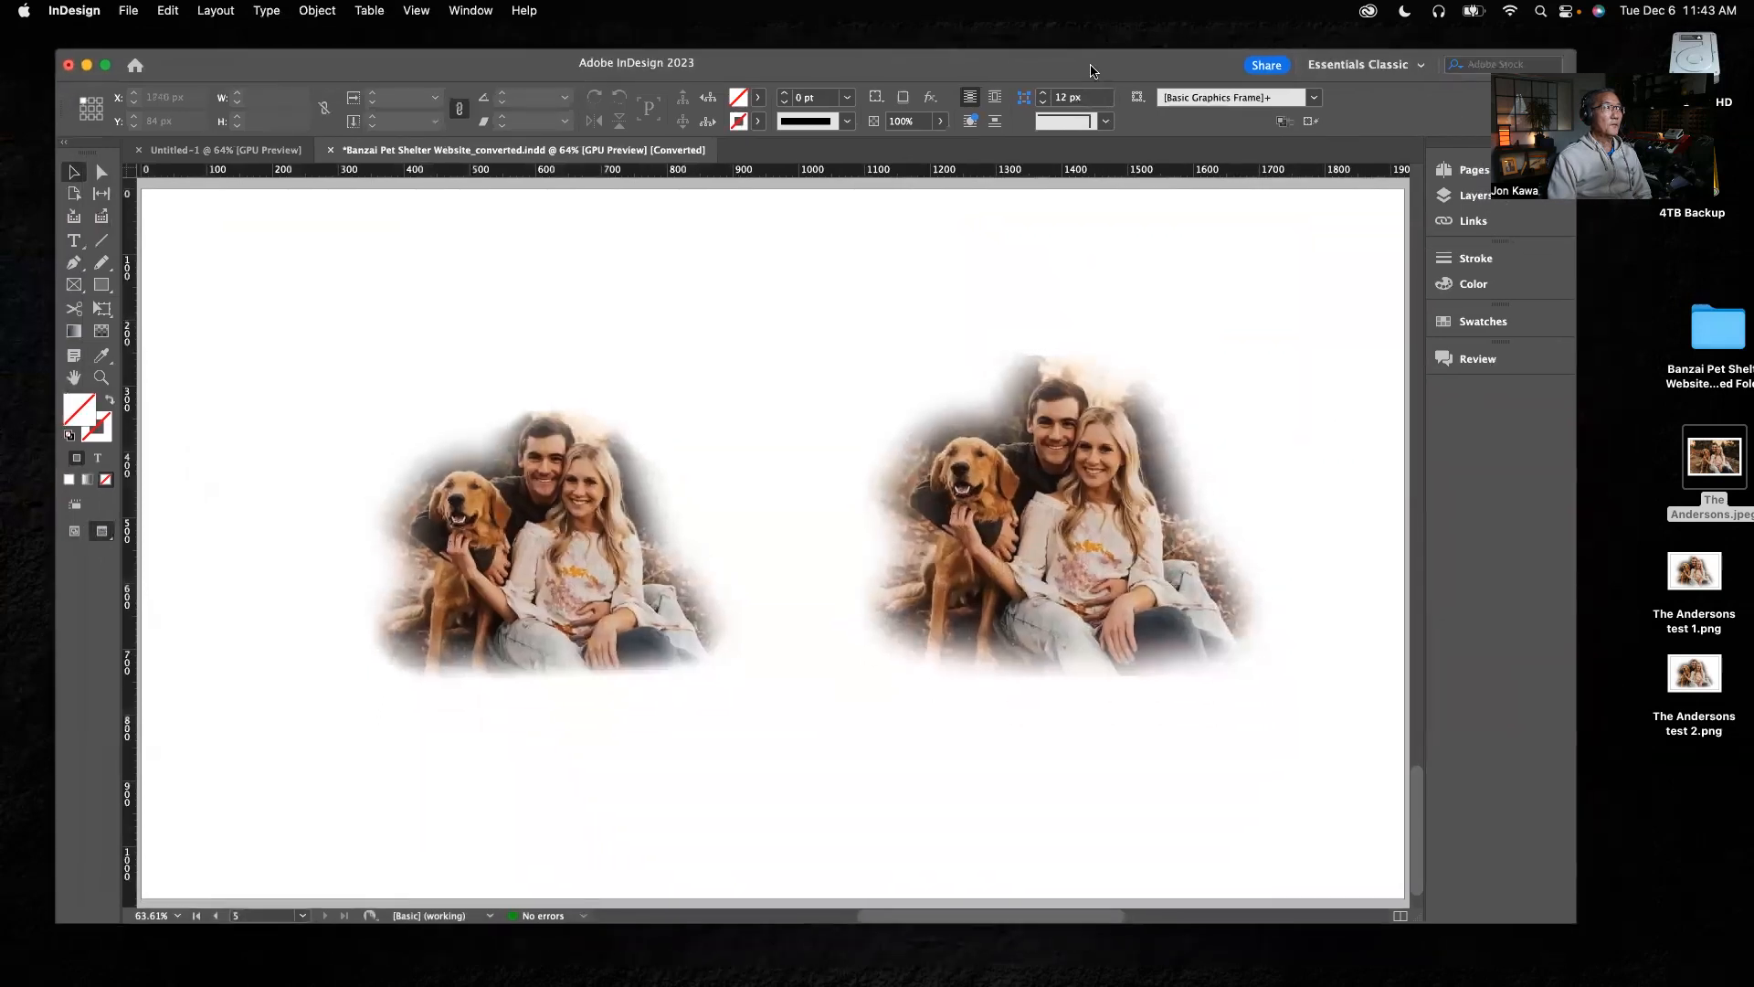
left_click(1130, 321)
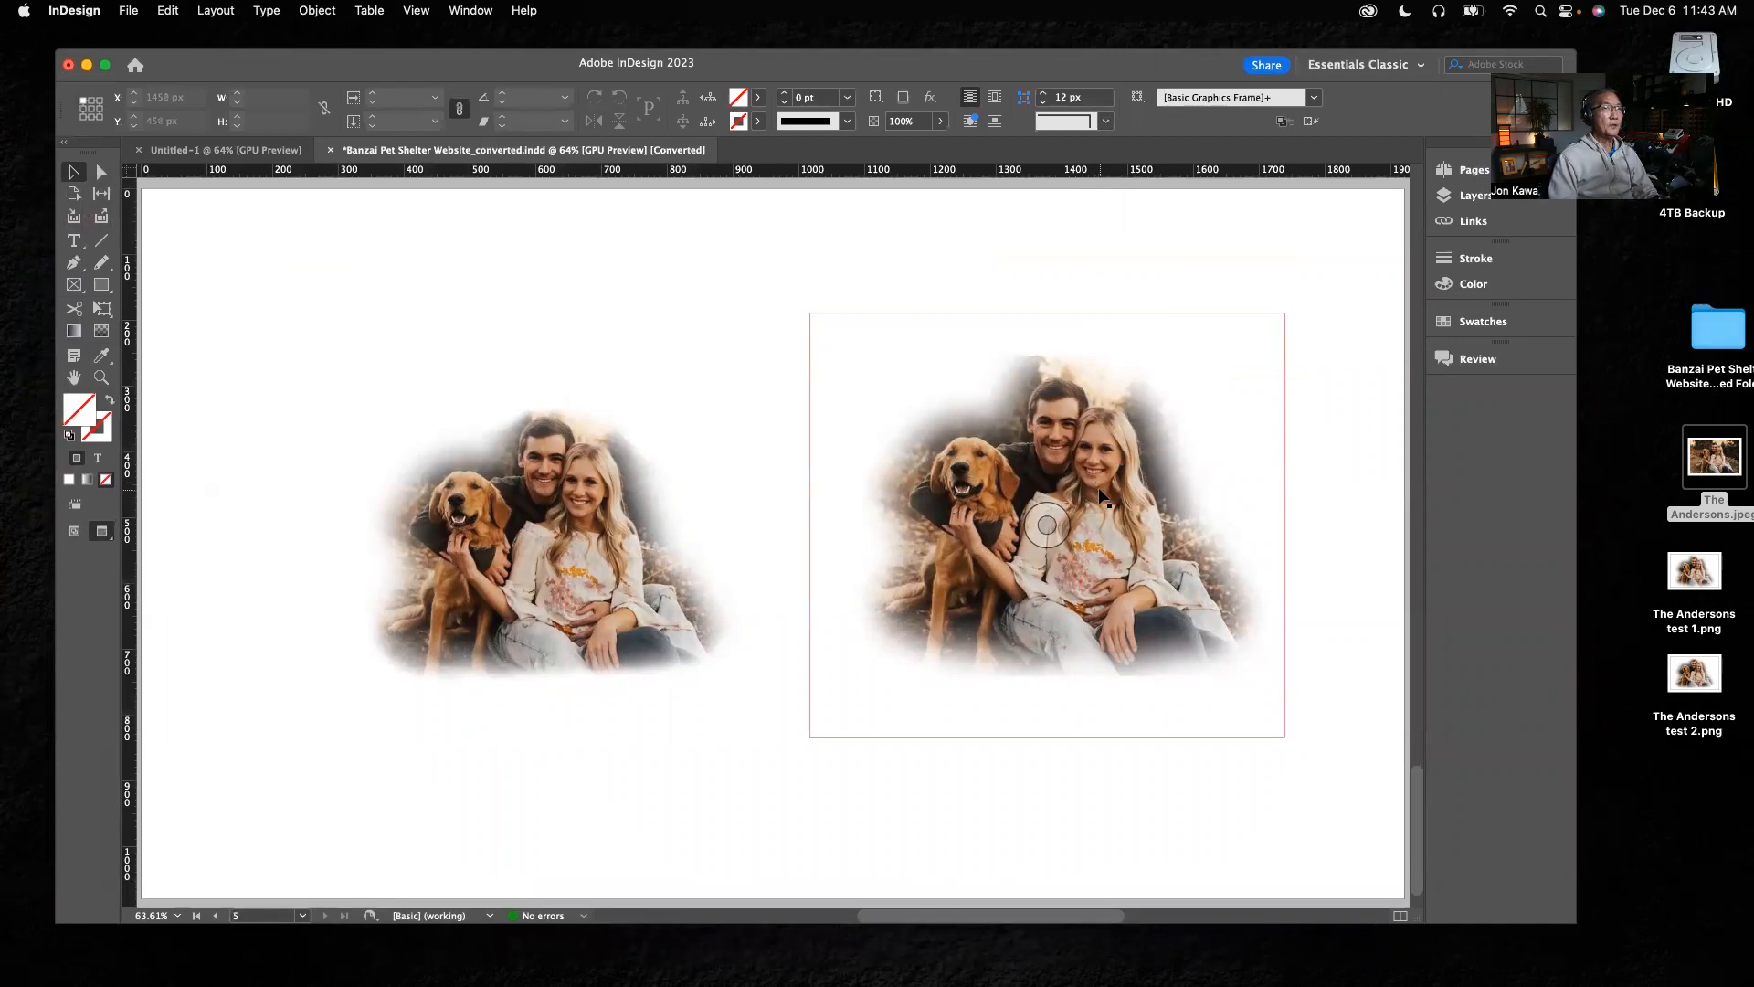
Move both placed cutouts off the last page onto the pasteboard beside it, one above the other, and switch from Preview to Normal screen mode
left_click(799, 505, "alt+super")
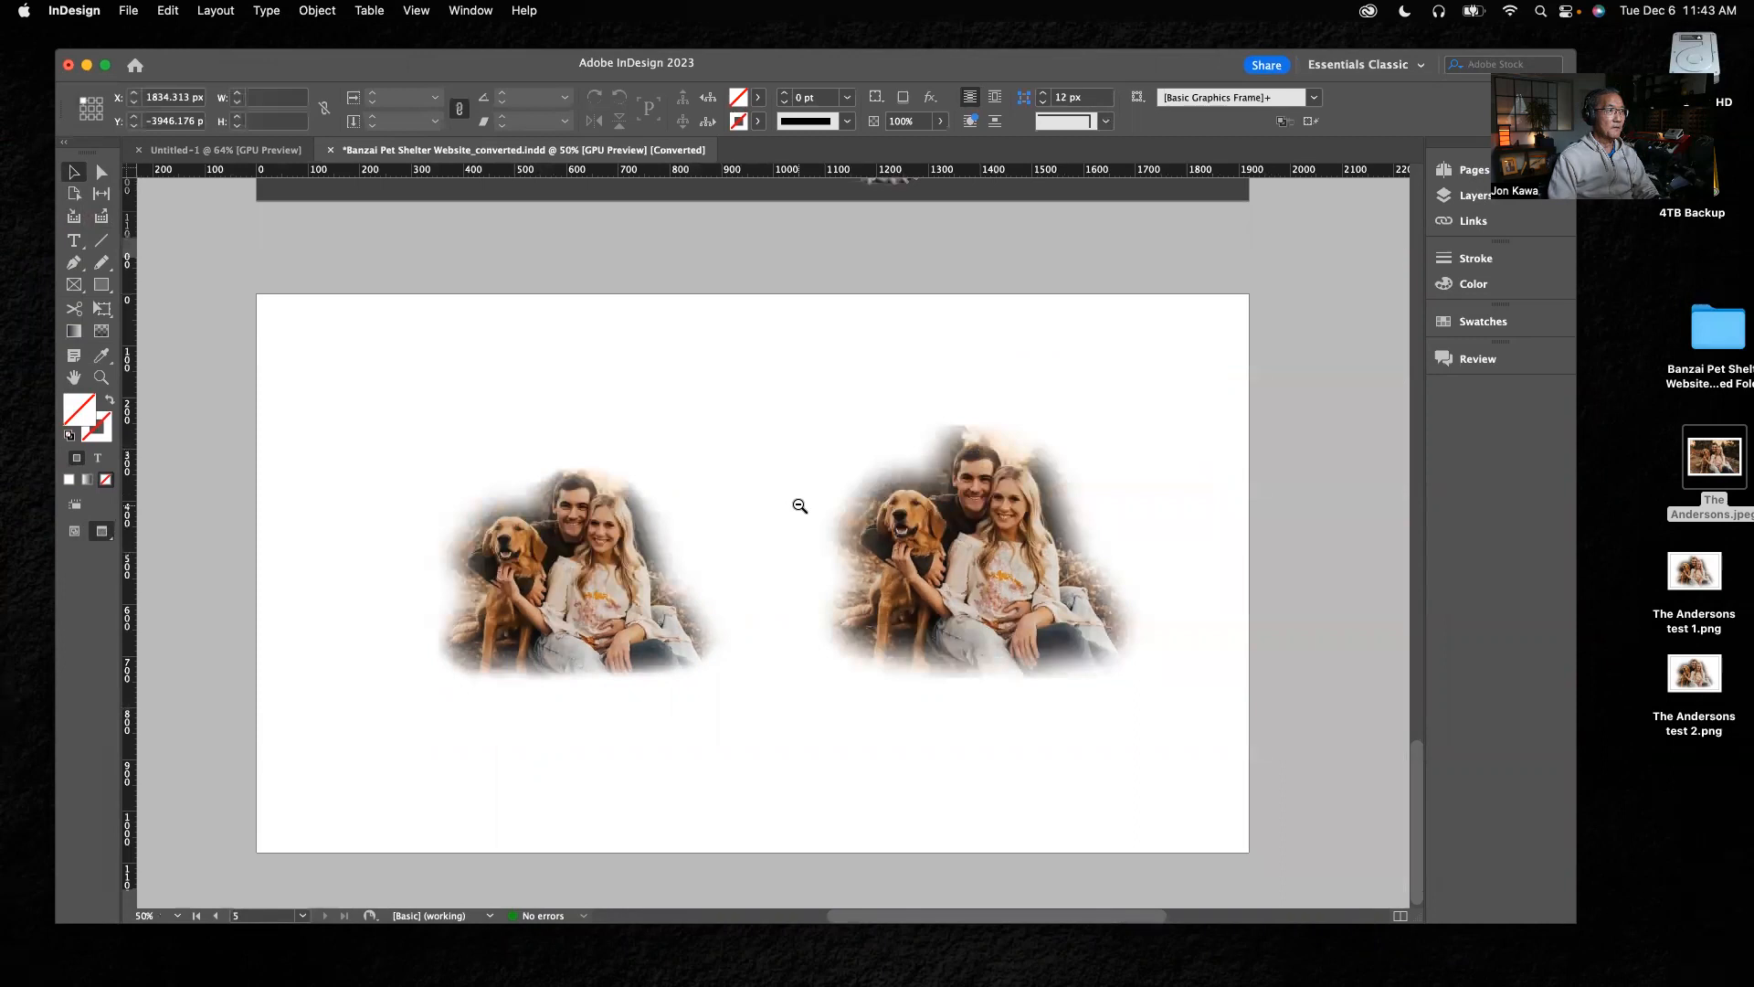
left_click(798, 505, "alt+super")
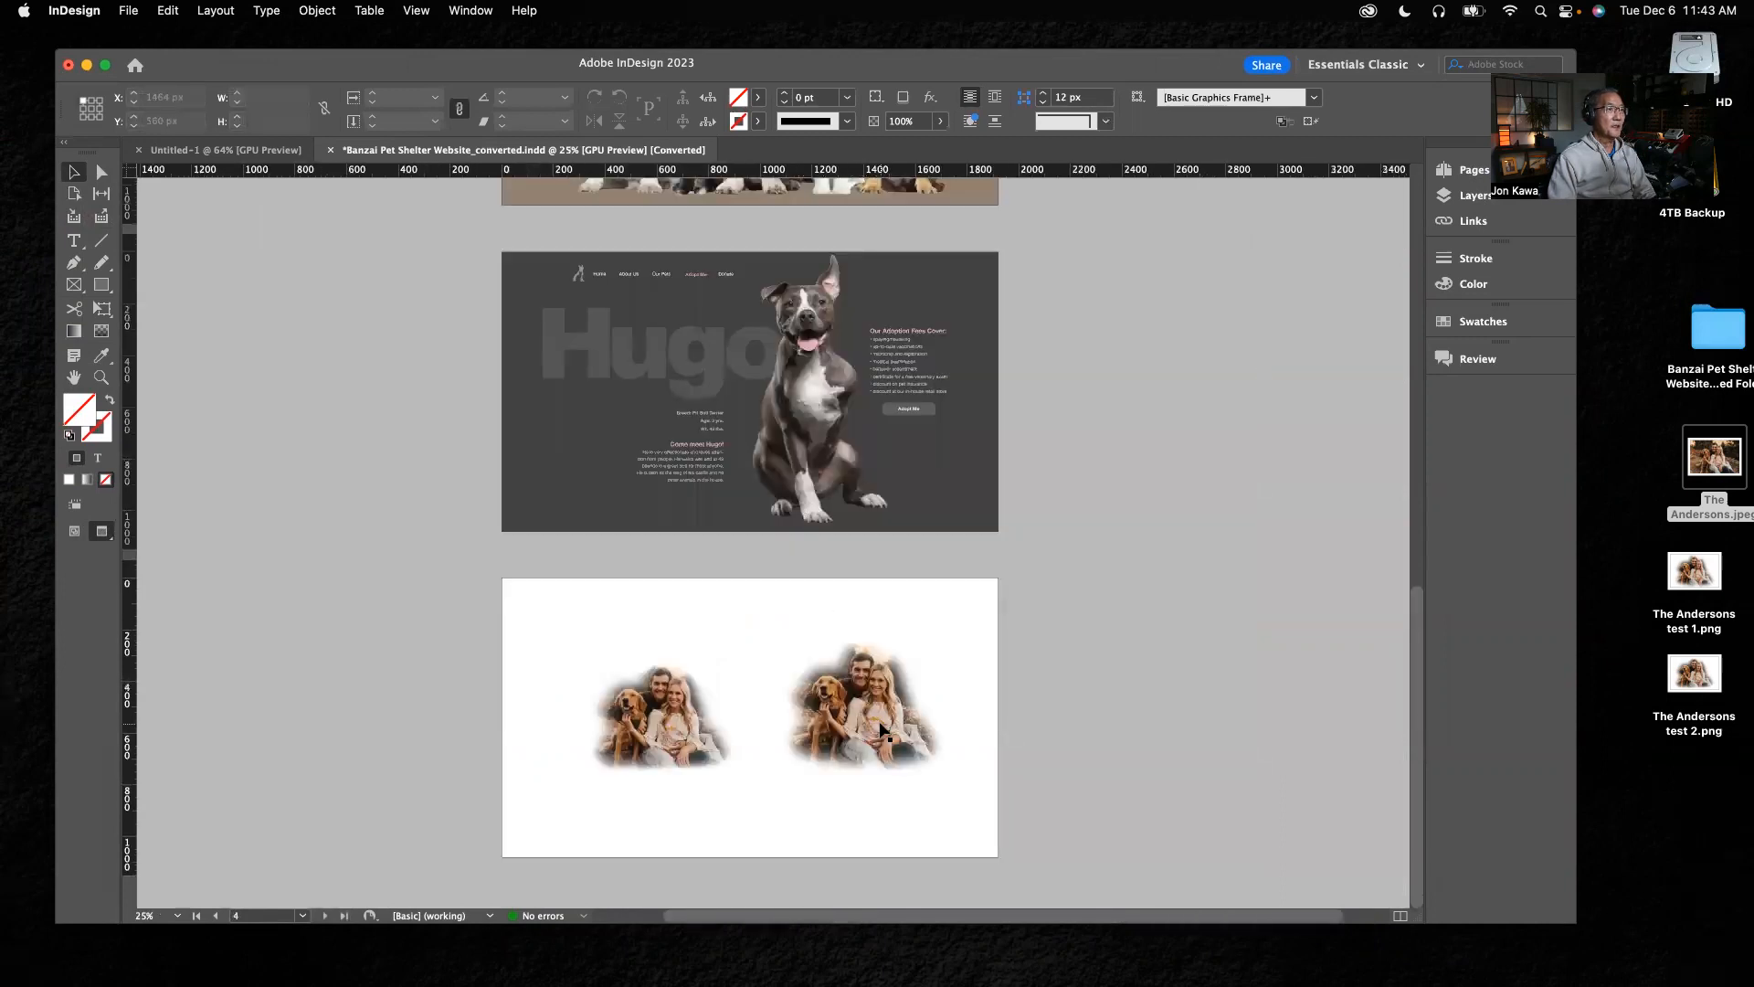
left_click_drag(893, 727, 1206, 646)
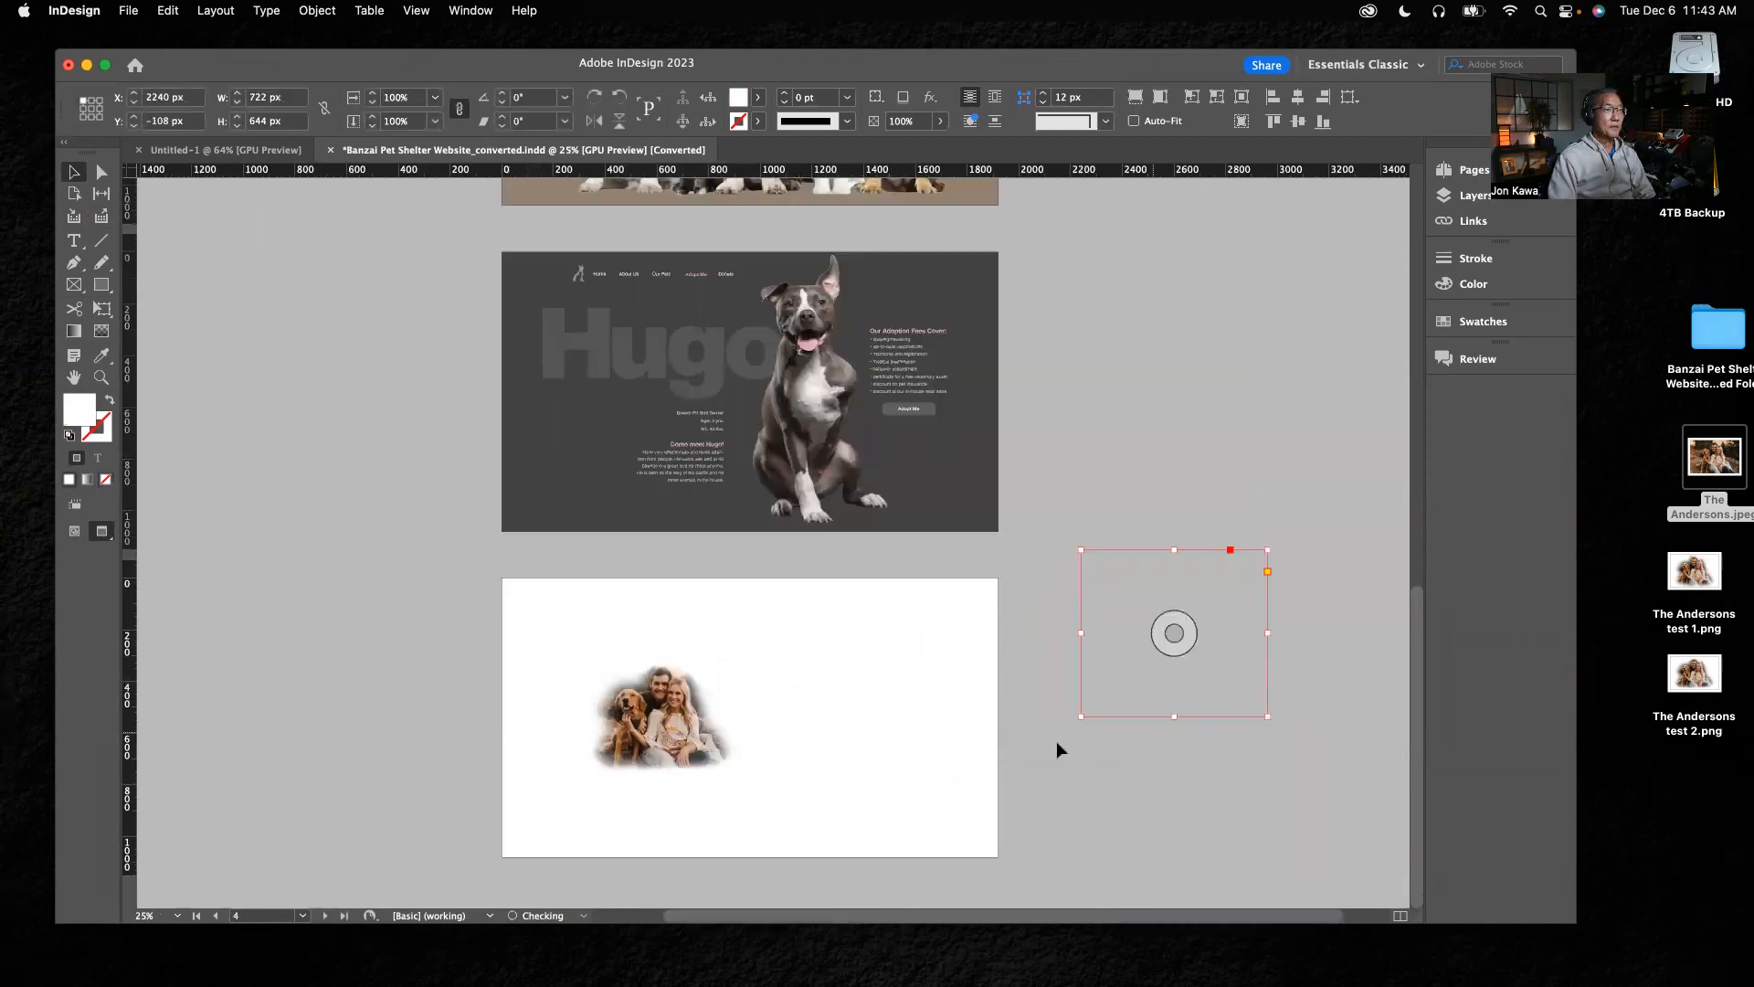
key("w")
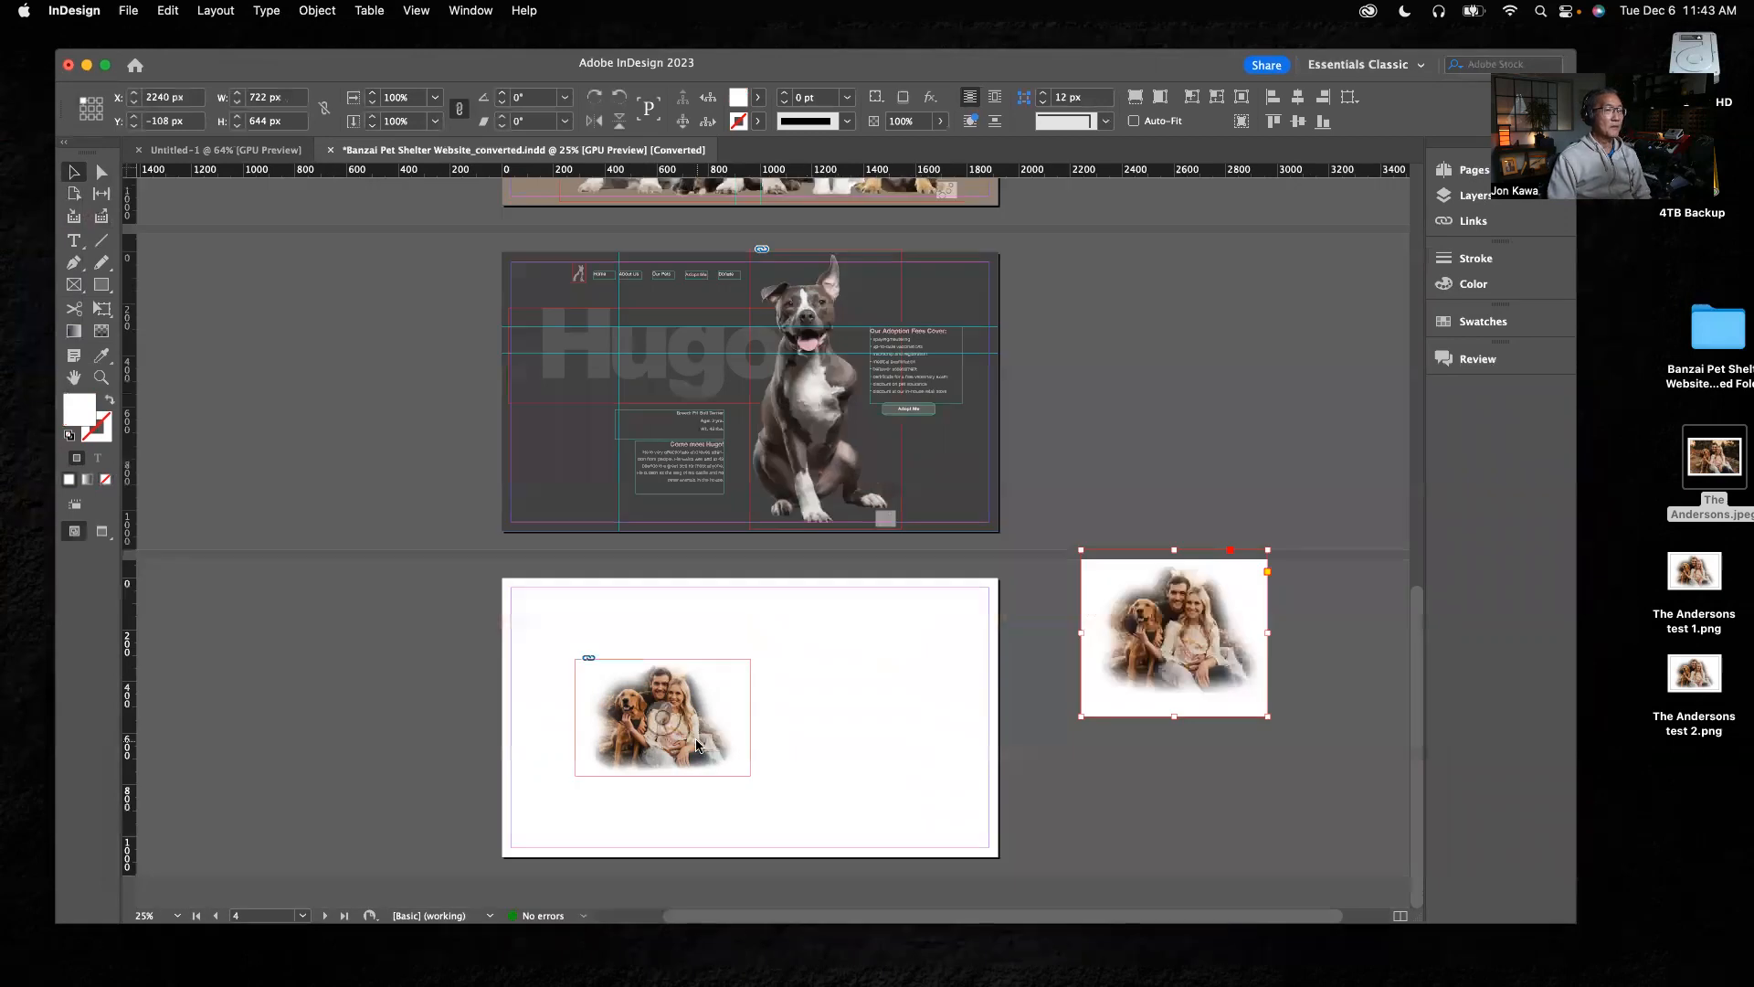
left_click_drag(721, 699, 1160, 775)
left_click_drag(1224, 671, 1157, 687)
left_click(753, 693)
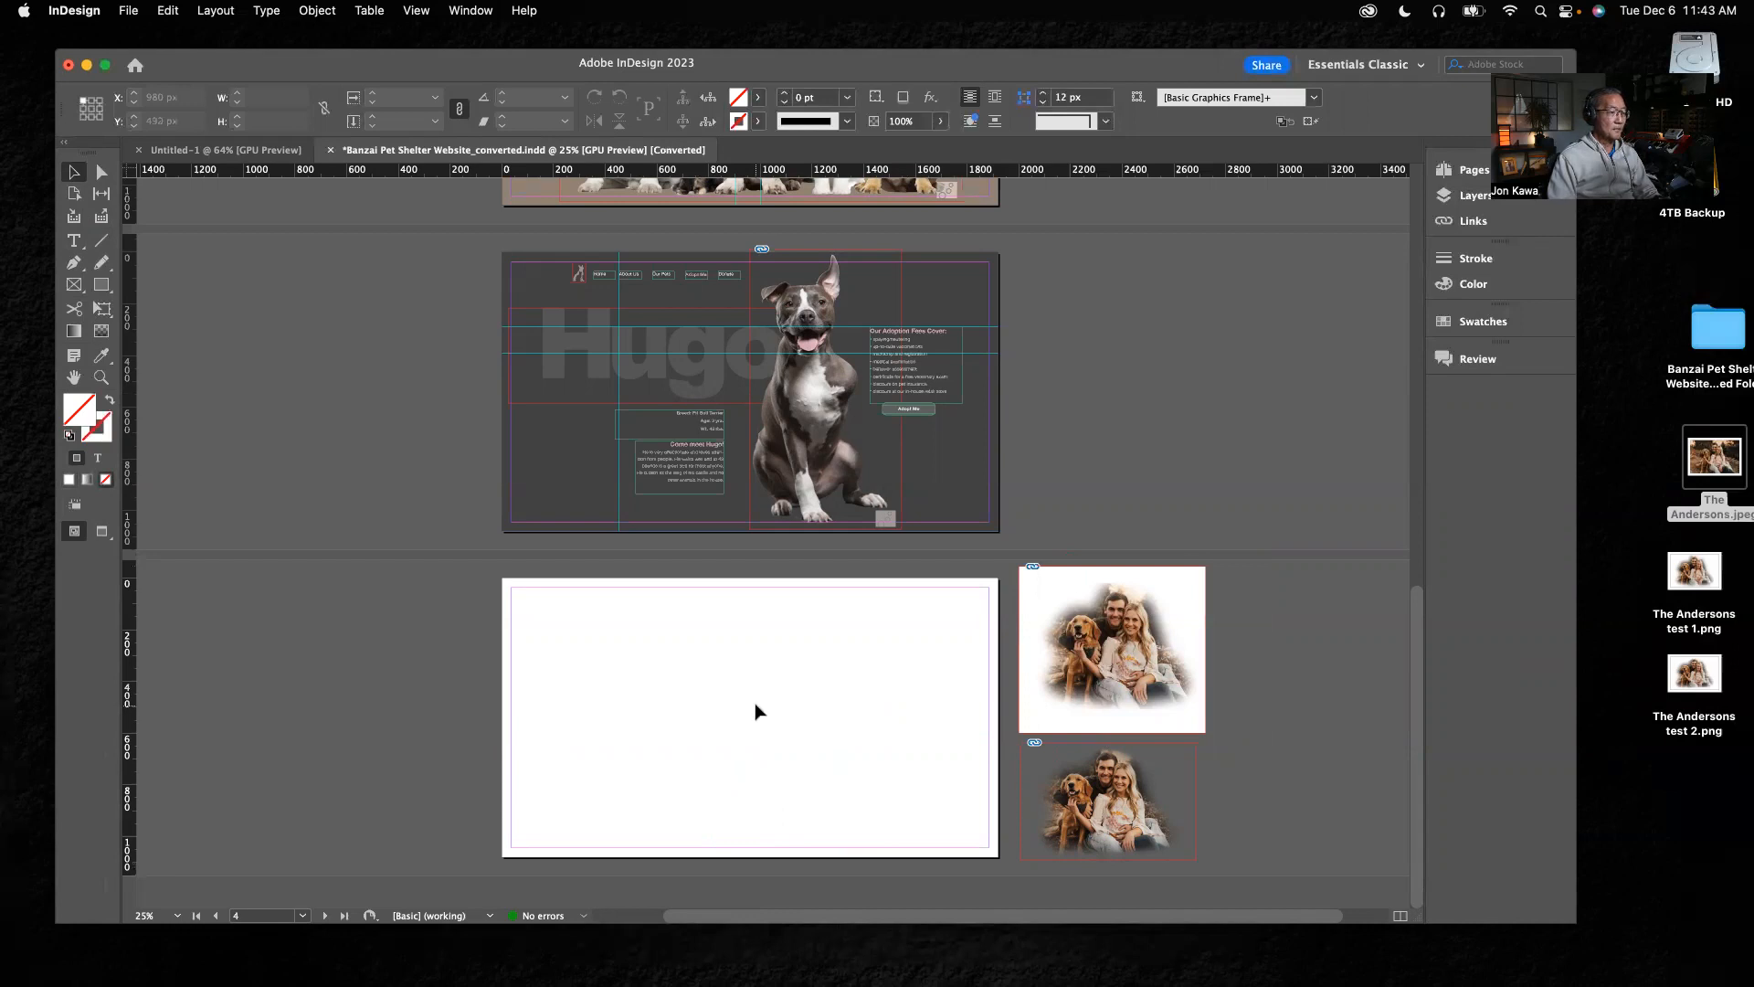
Delete the upper cutout, the one with the white background, from the pasteboard beside the blank page
key("super+space")
left_click(755, 737, "super")
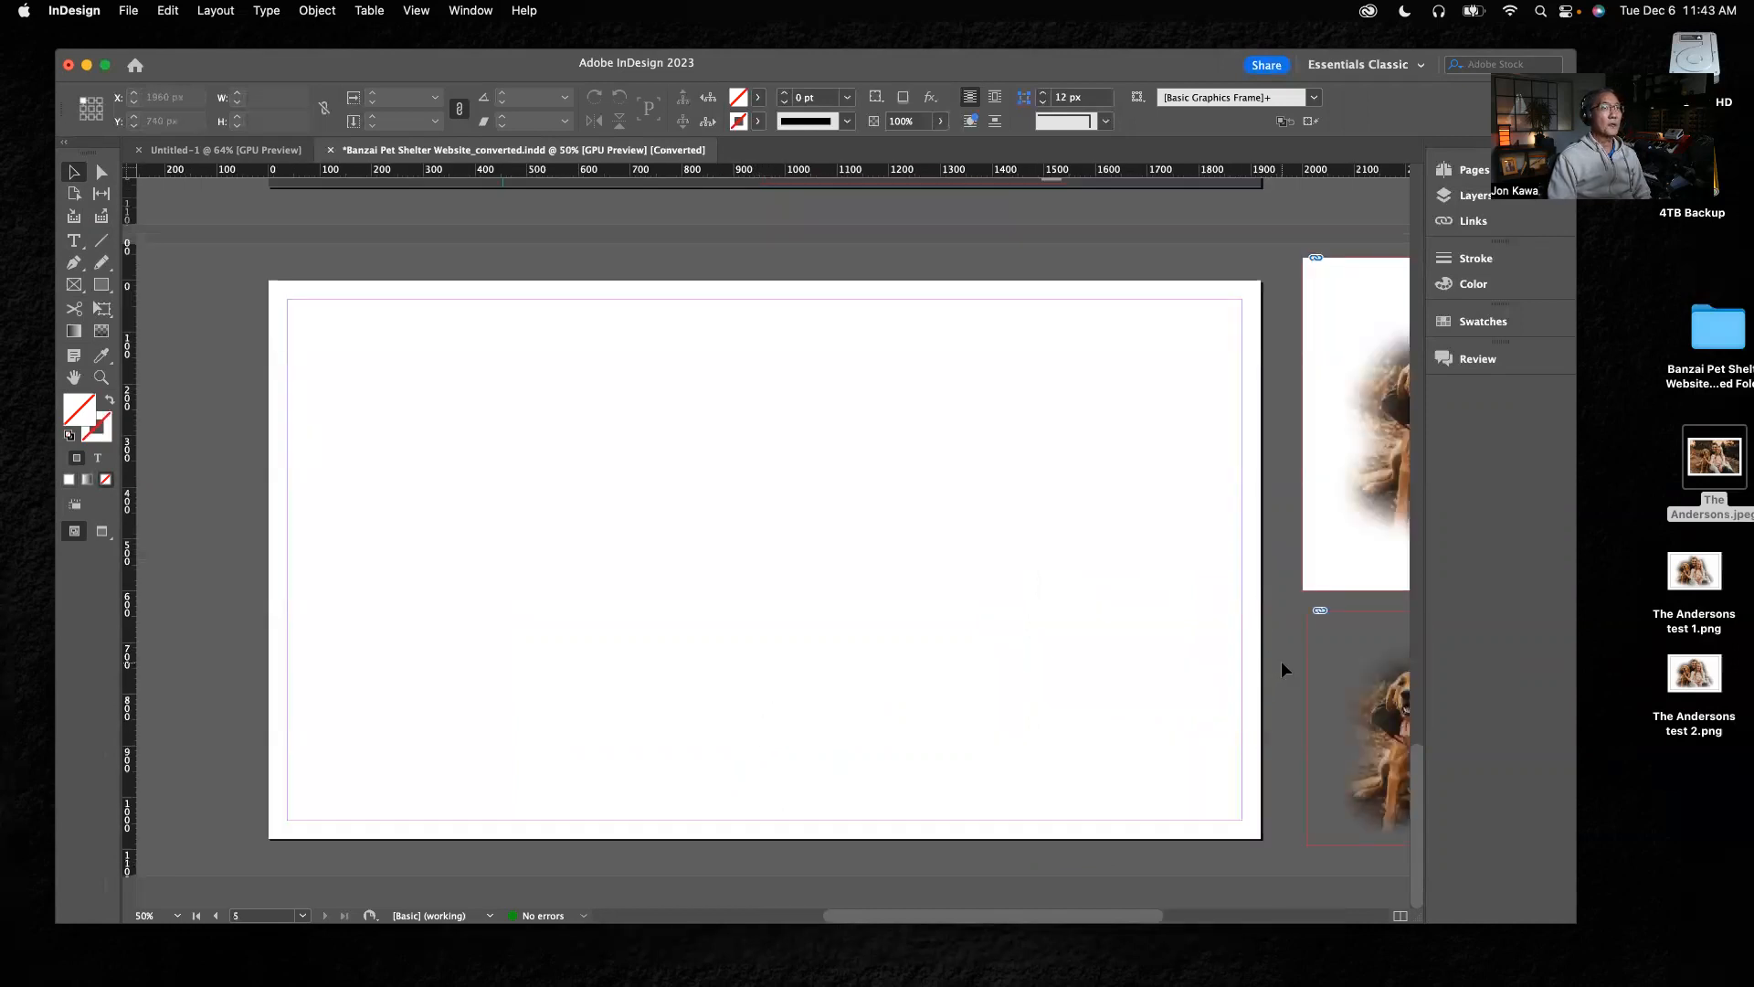
left_click_drag(1360, 342, 1211, 396)
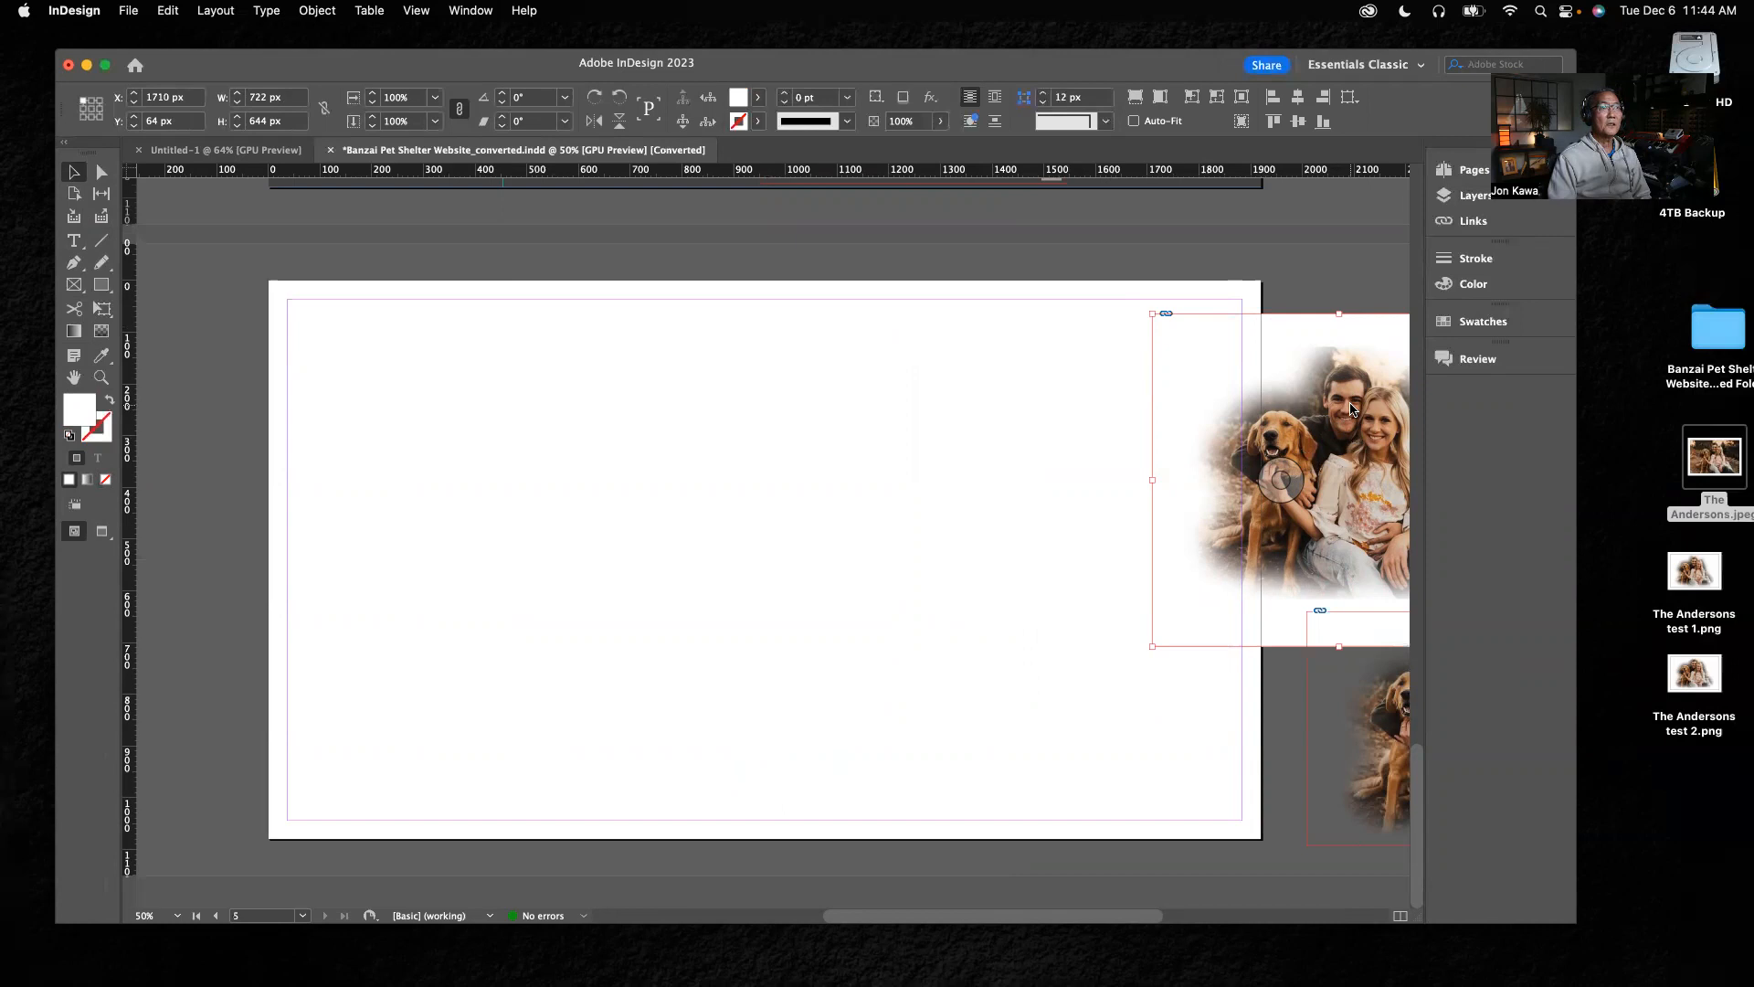
left_click_drag(1352, 411, 1358, 375)
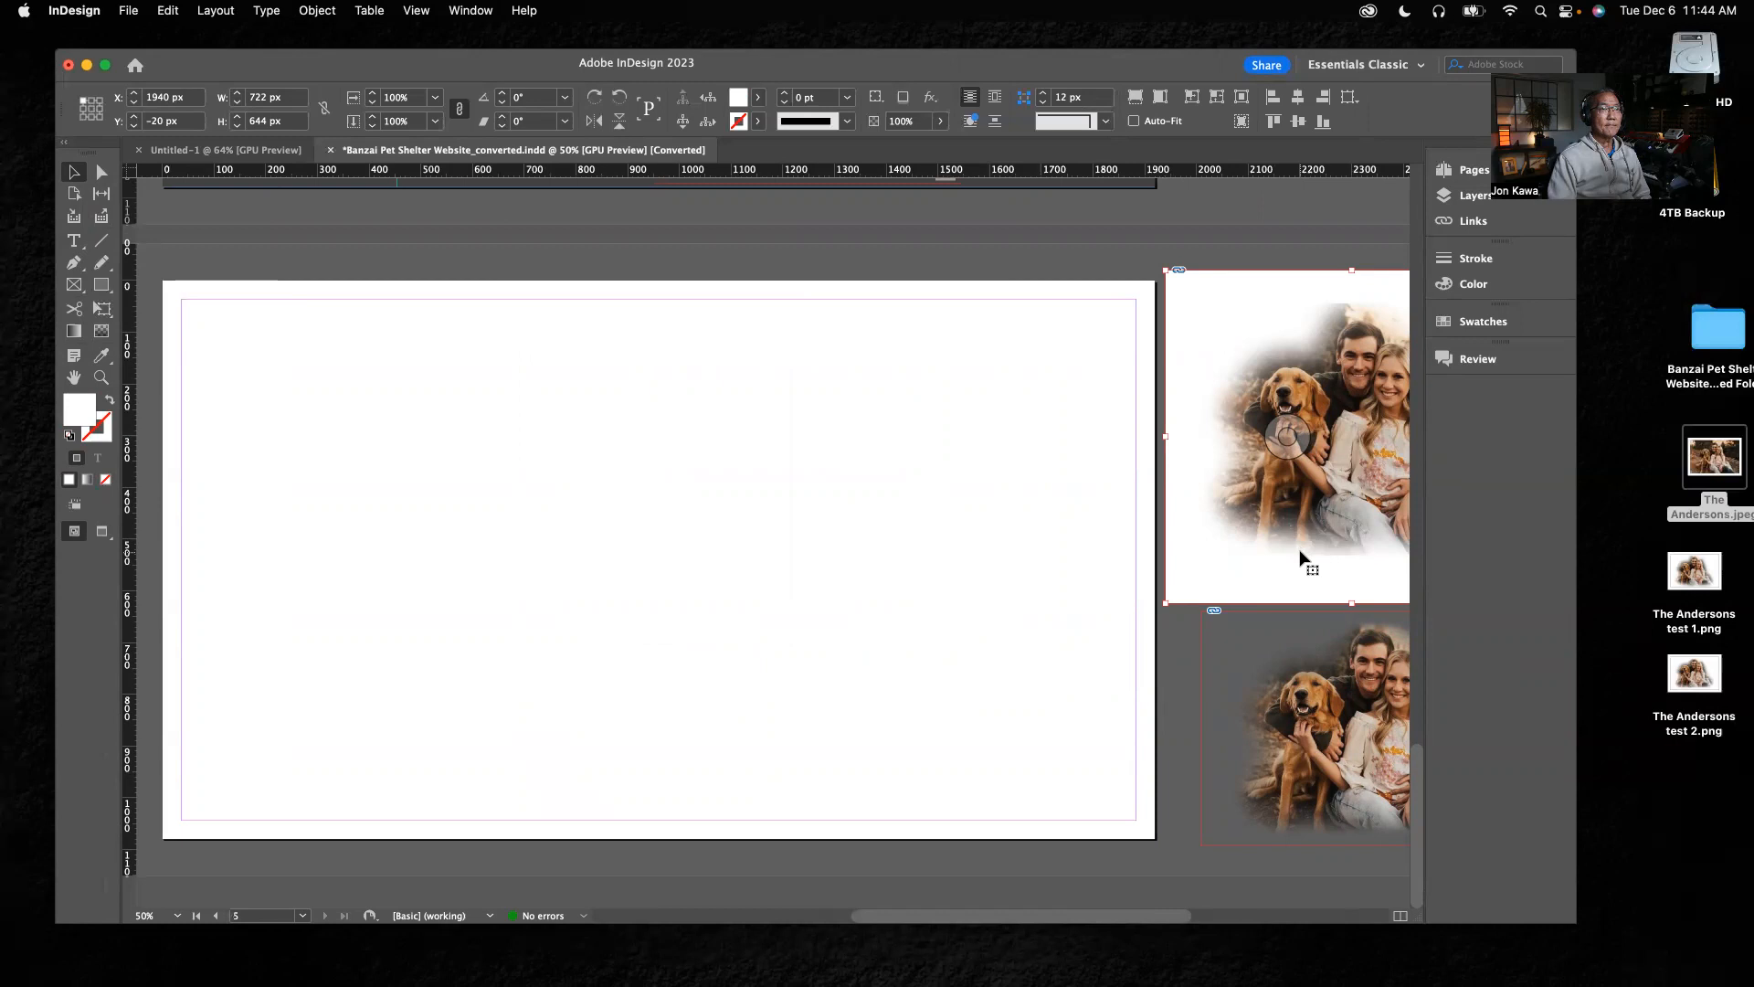
left_click(1128, 254)
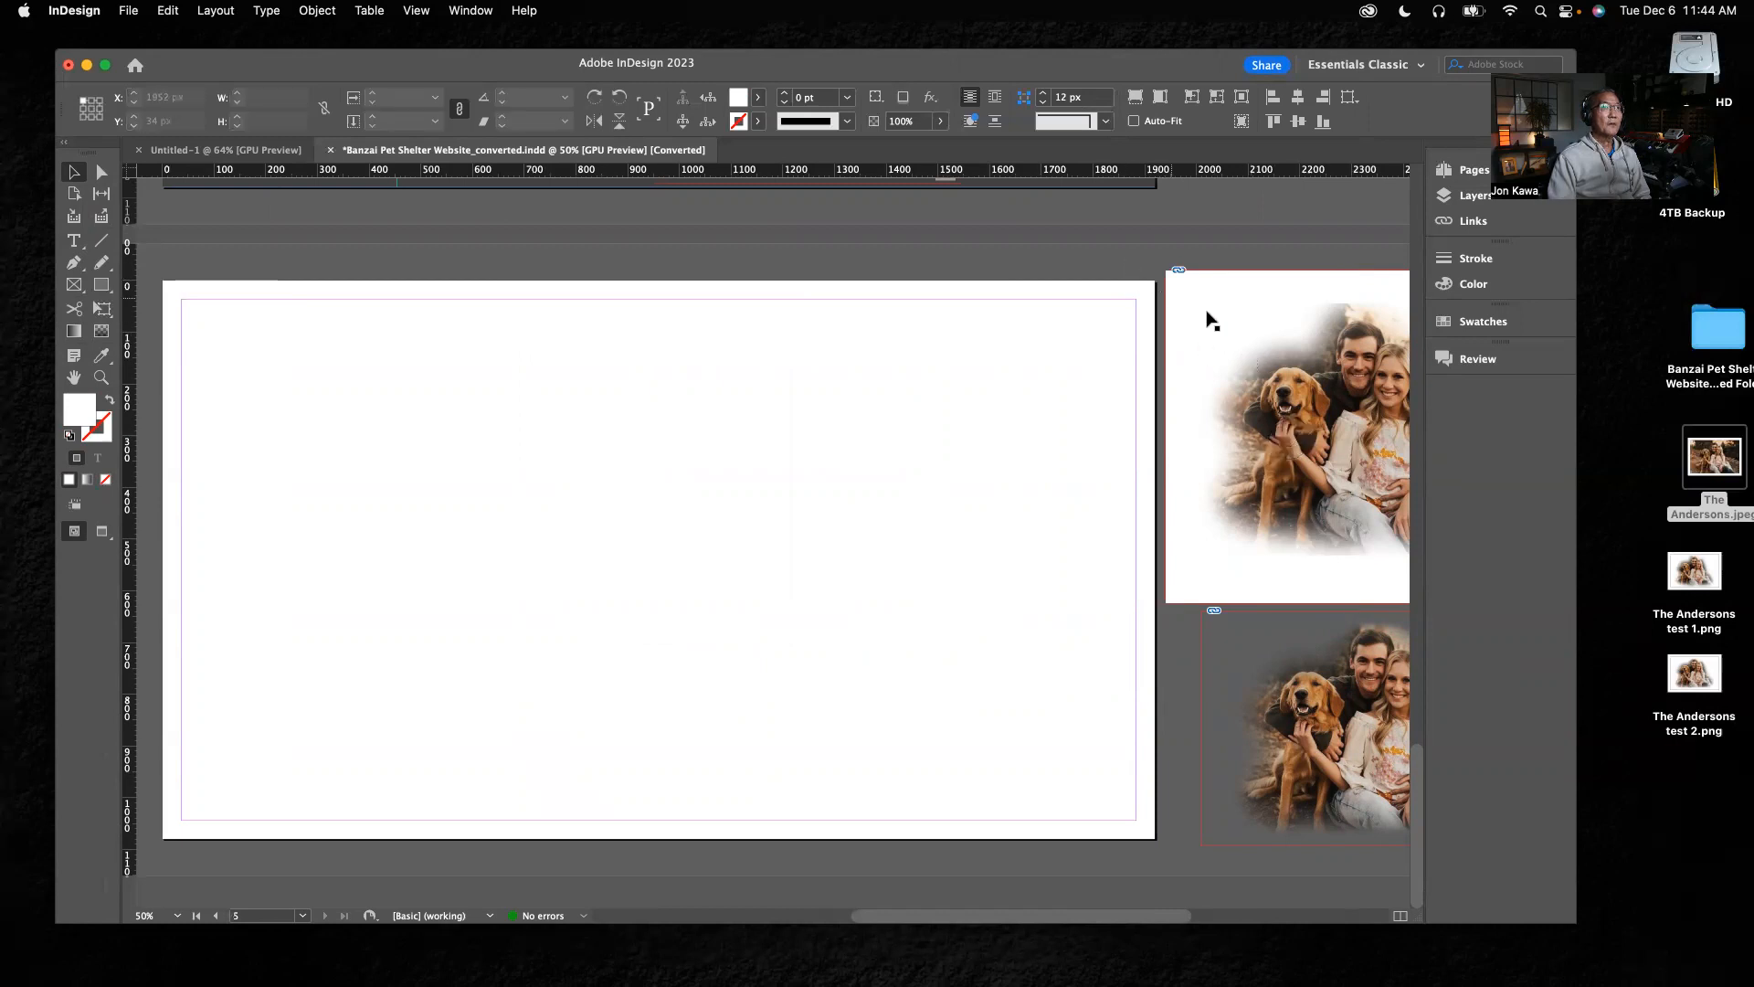
left_click(1260, 385)
key("Delete")
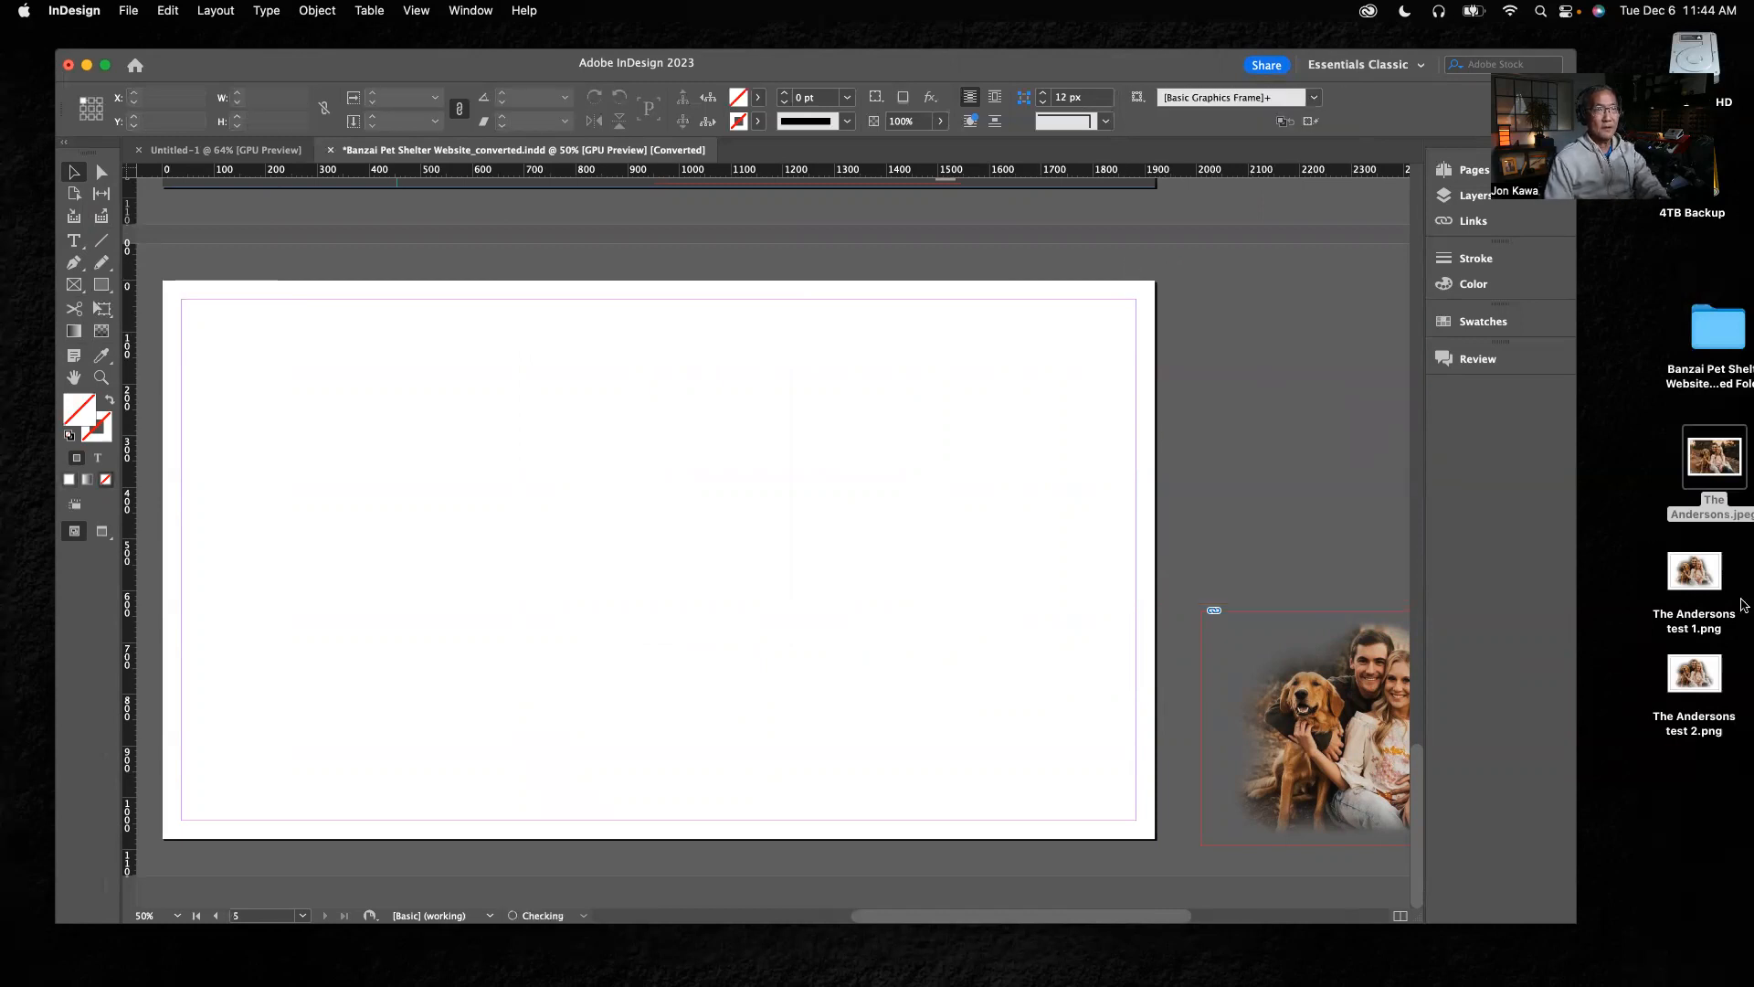
Switch to Photoshop and return the photo's history to the Add Layer Mask state that precedes the brush strokes
left_click(1696, 573)
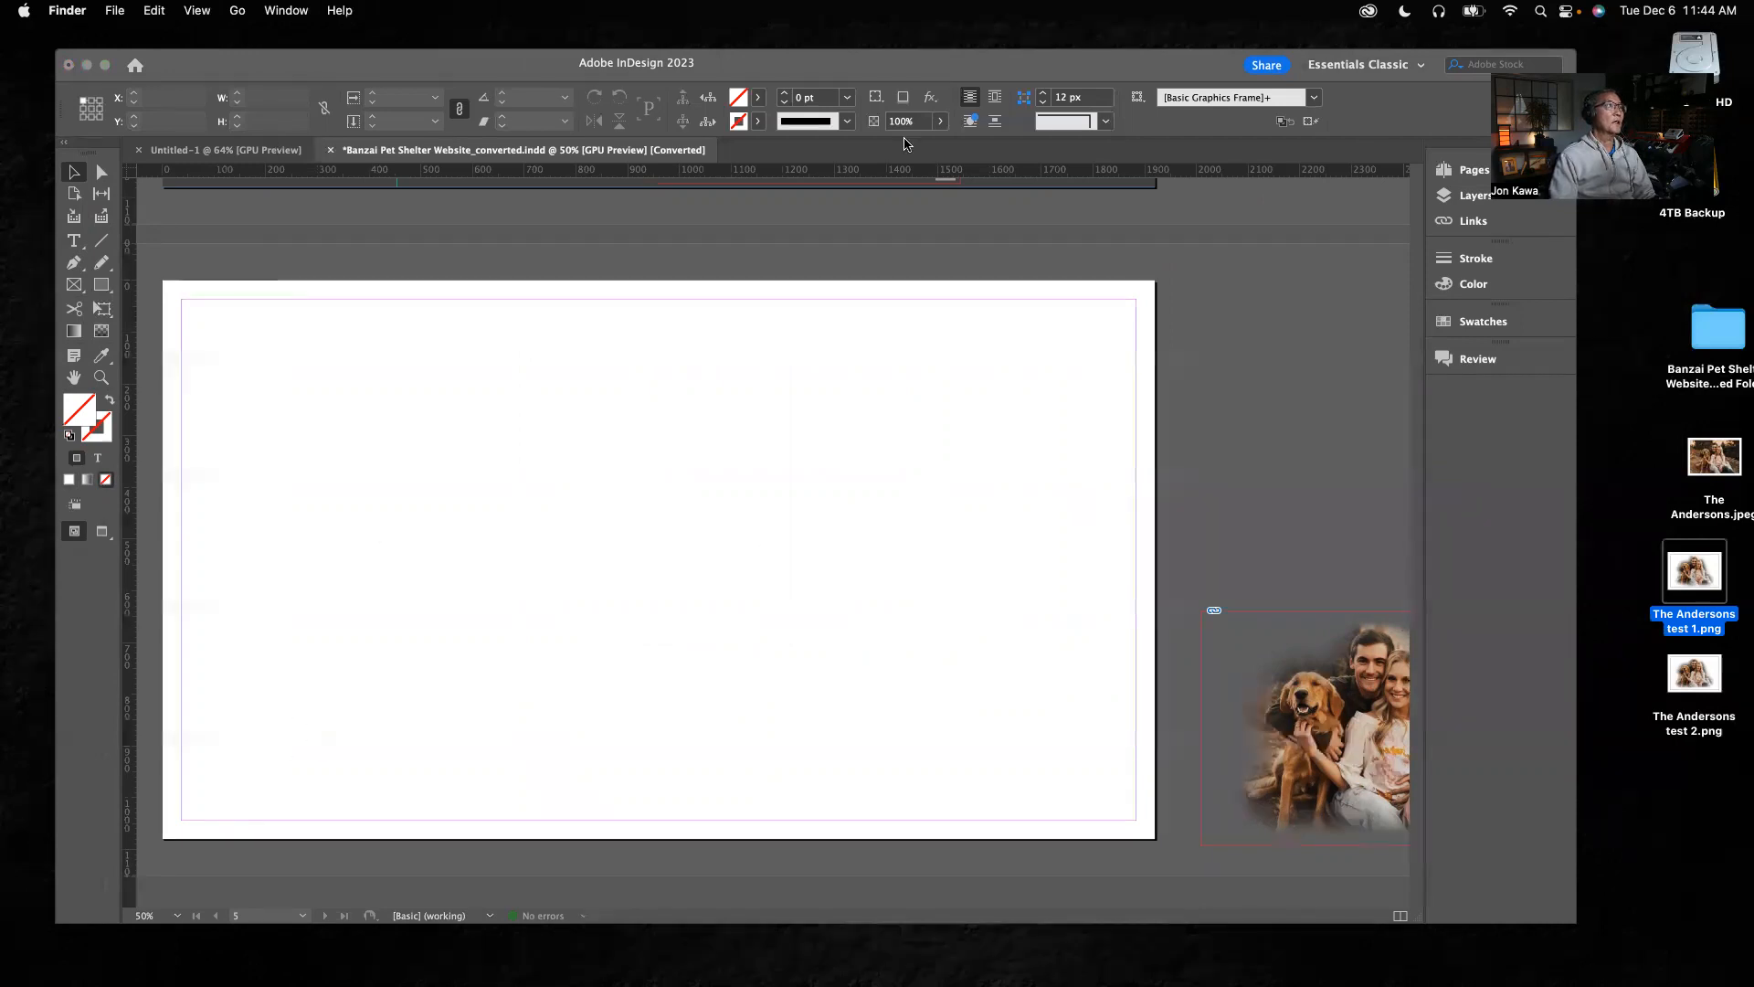
left_click(907, 78)
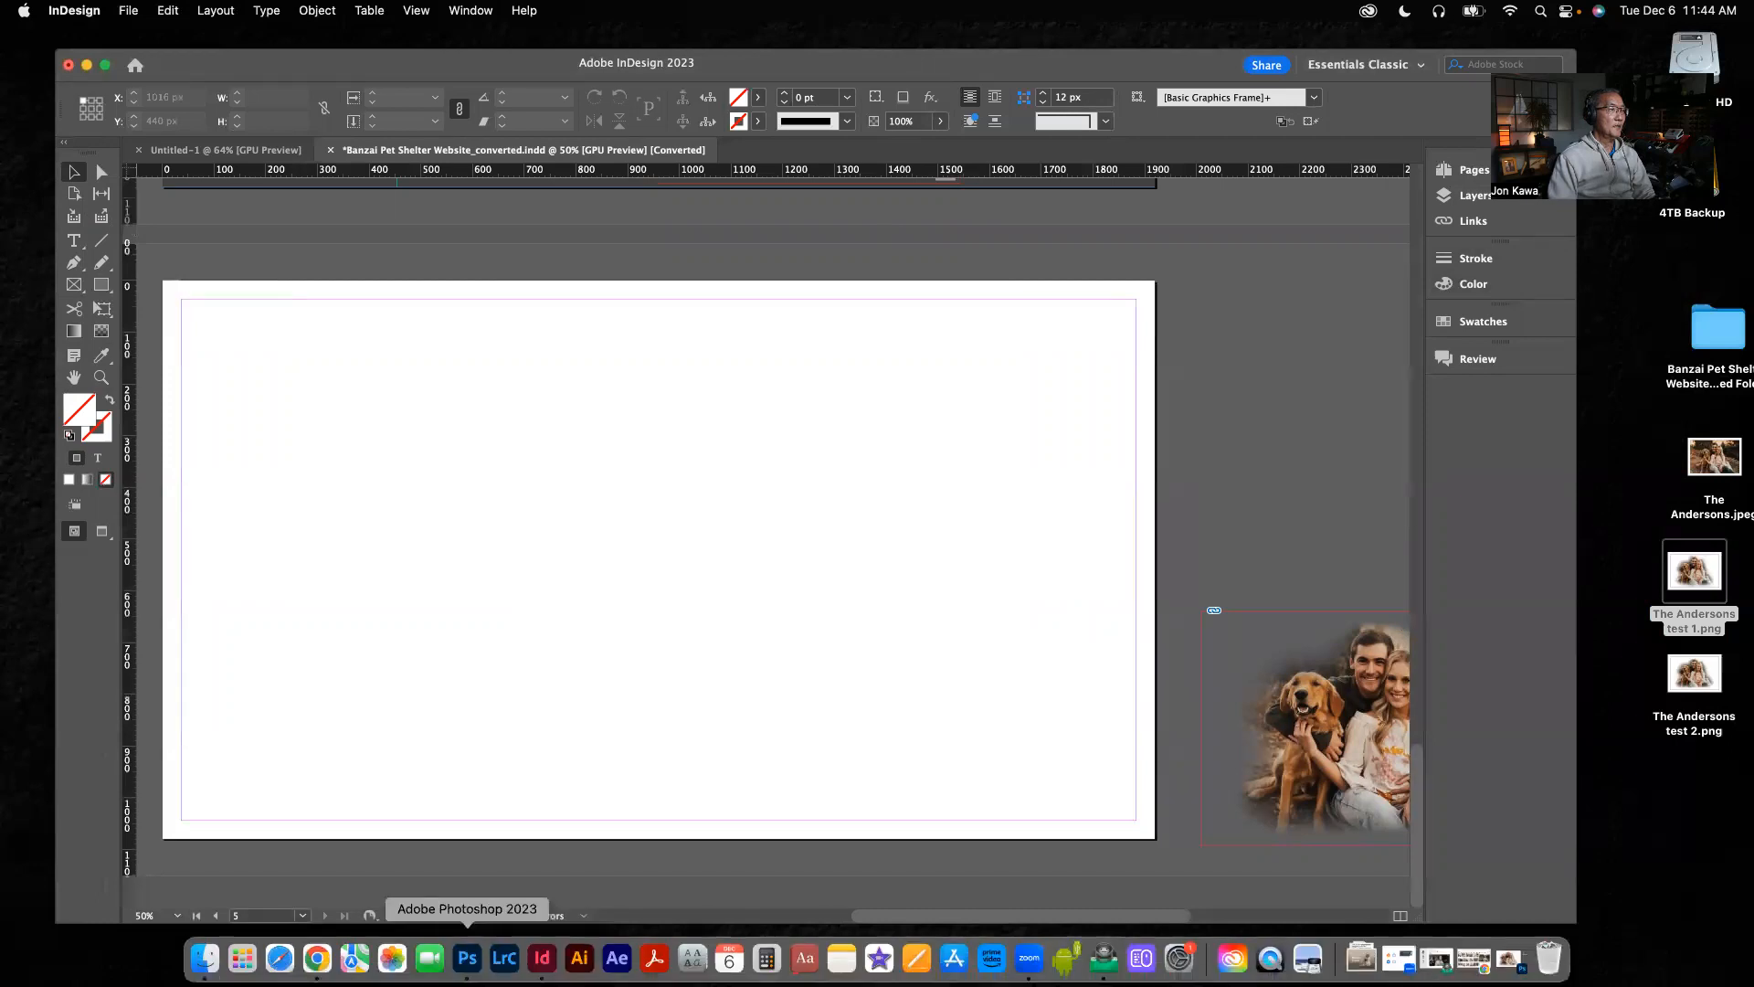
left_click(468, 959)
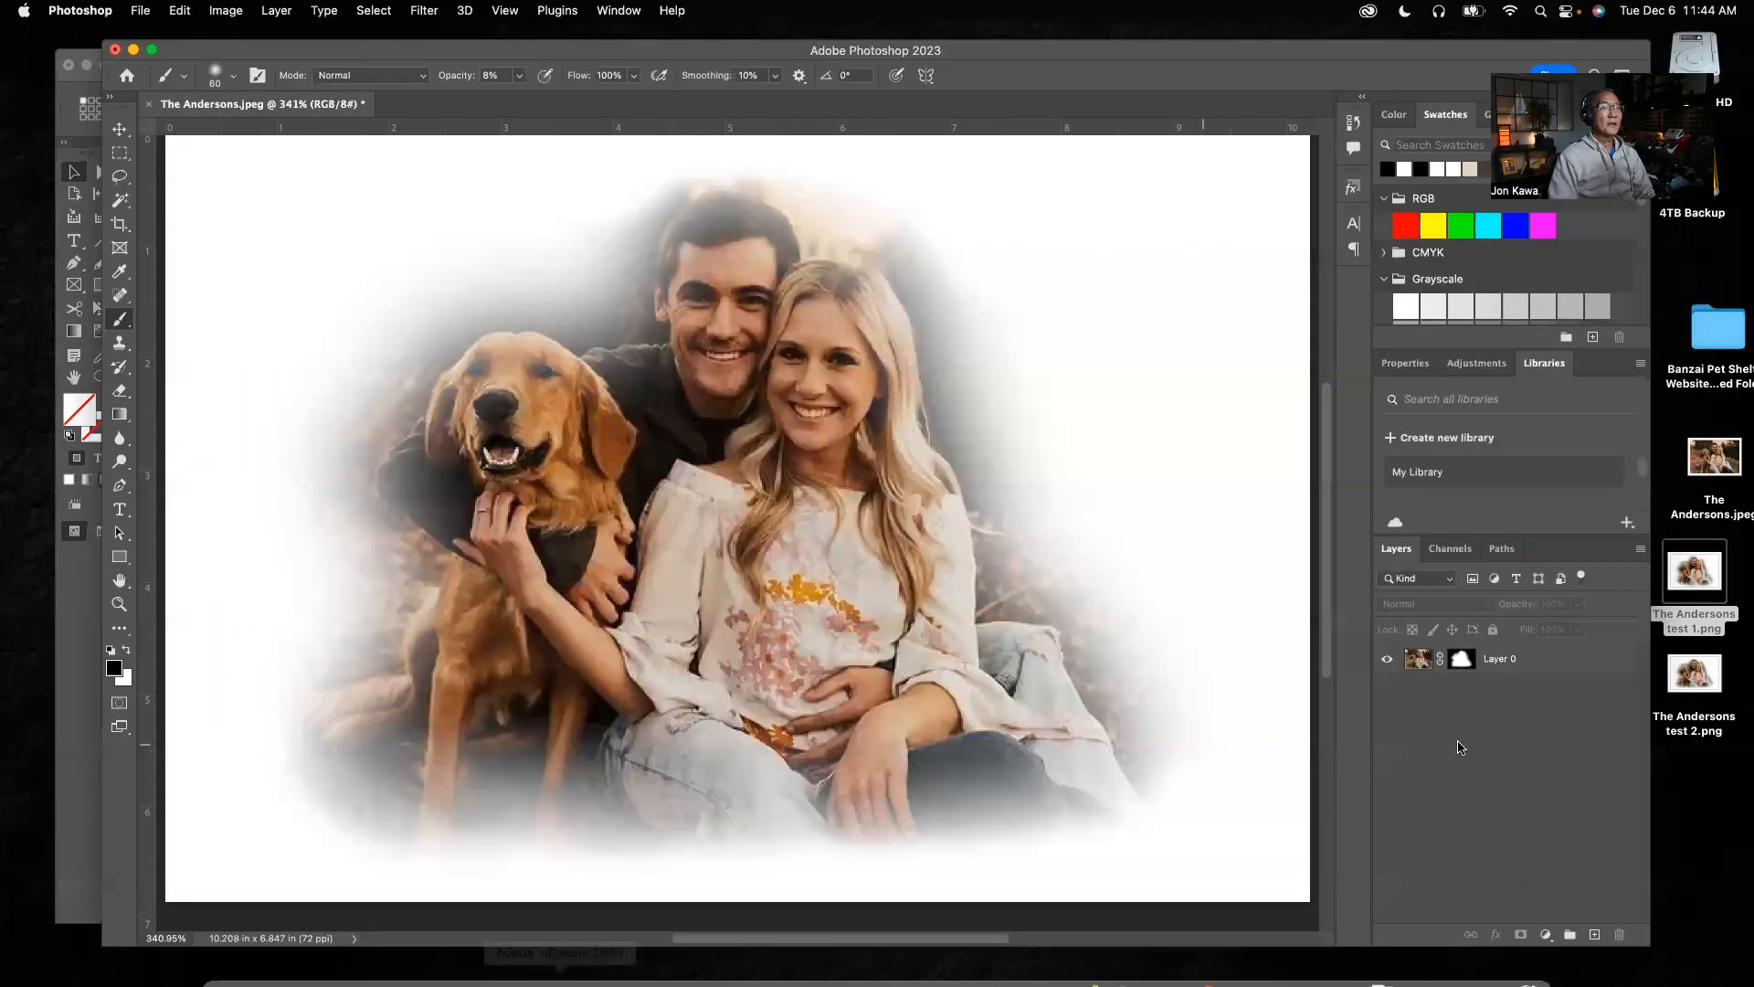
left_click(1353, 121)
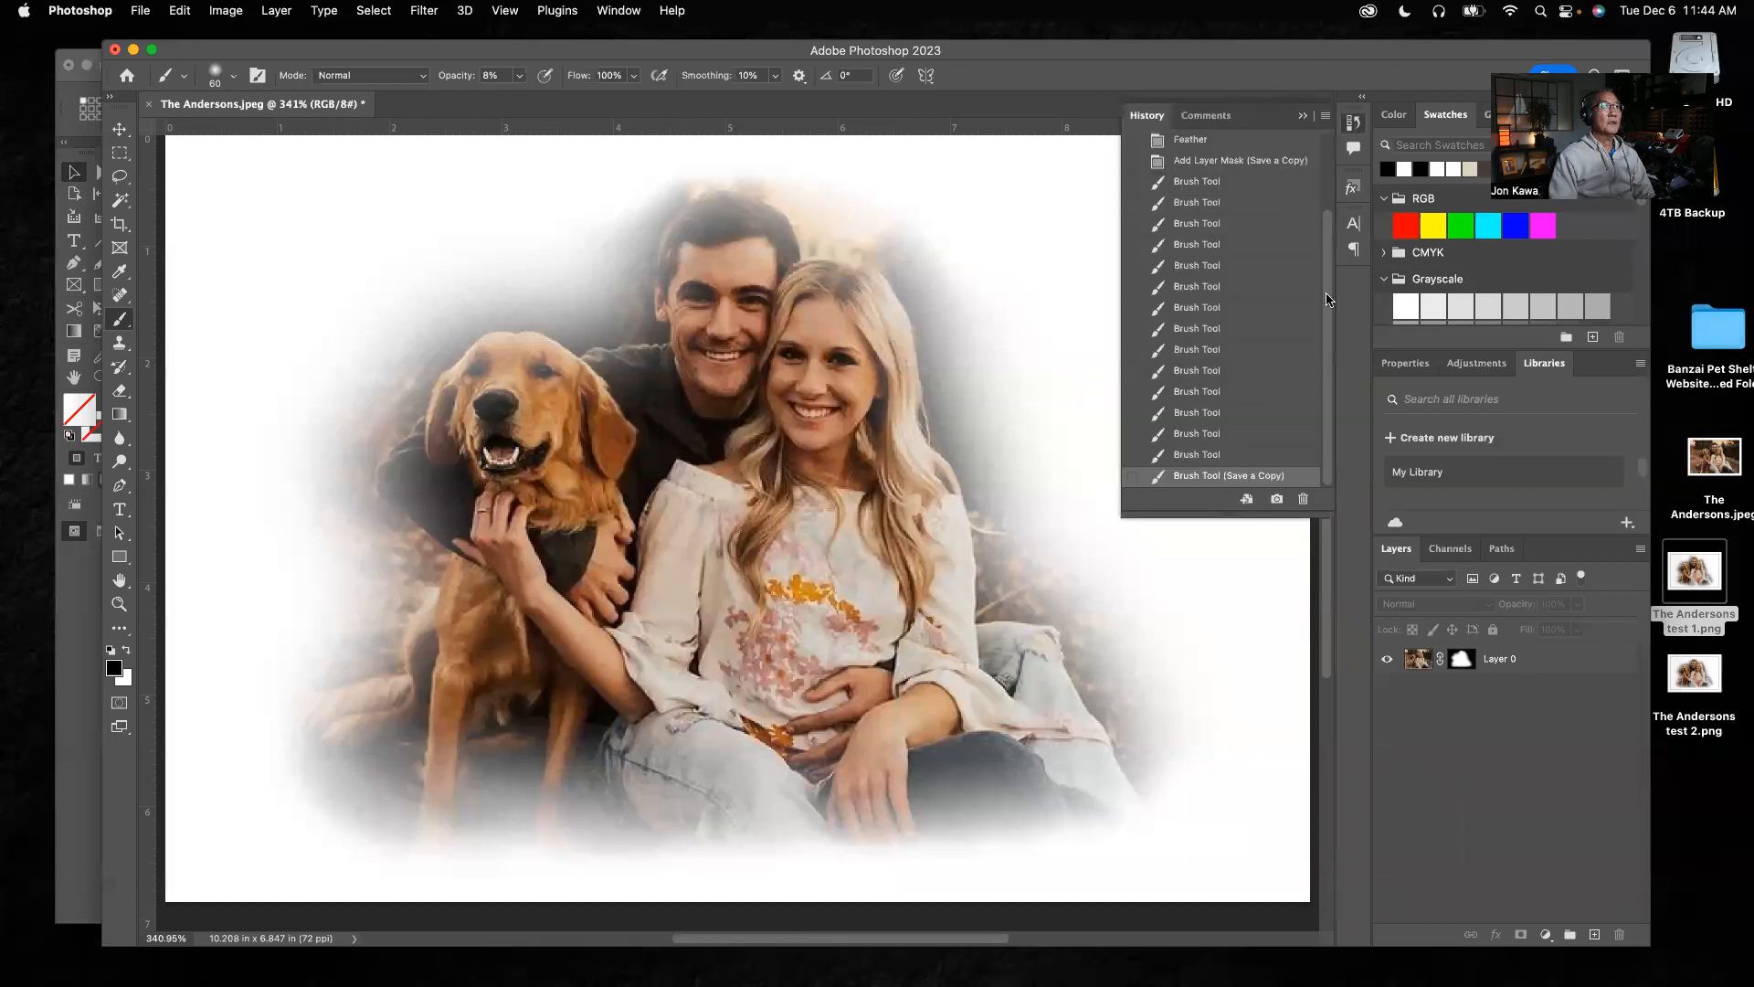
left_click_drag(1327, 298, 1348, 176)
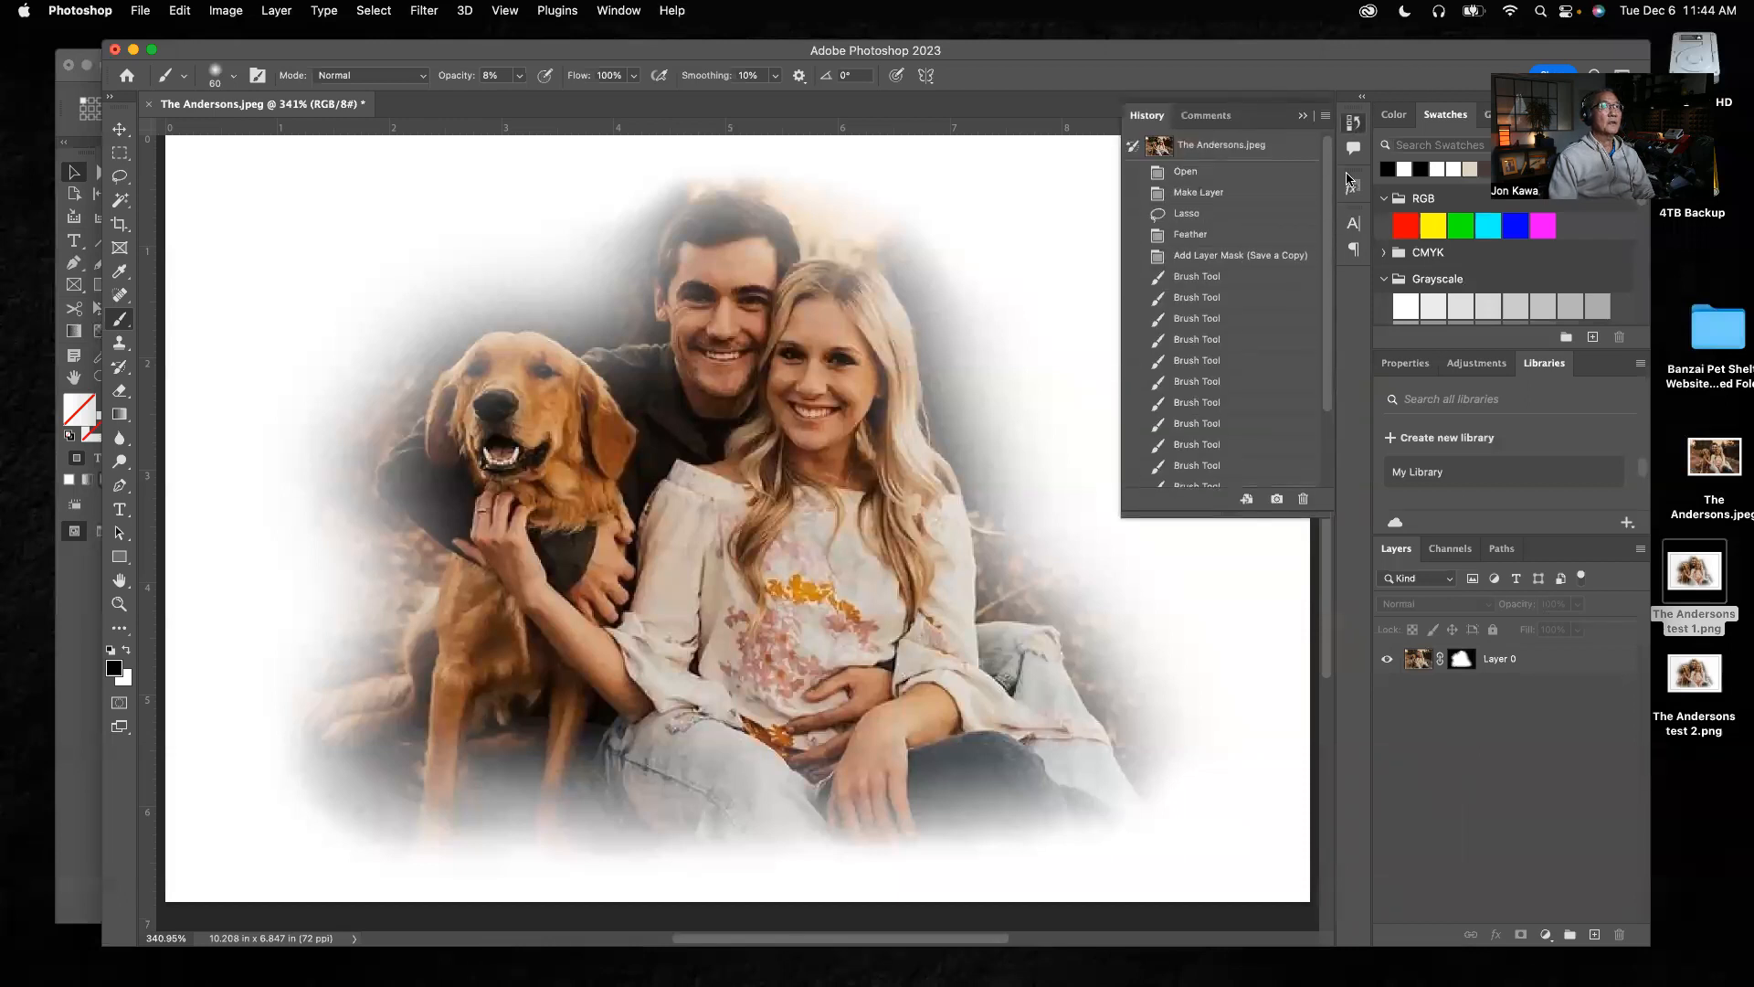
left_click(1192, 234)
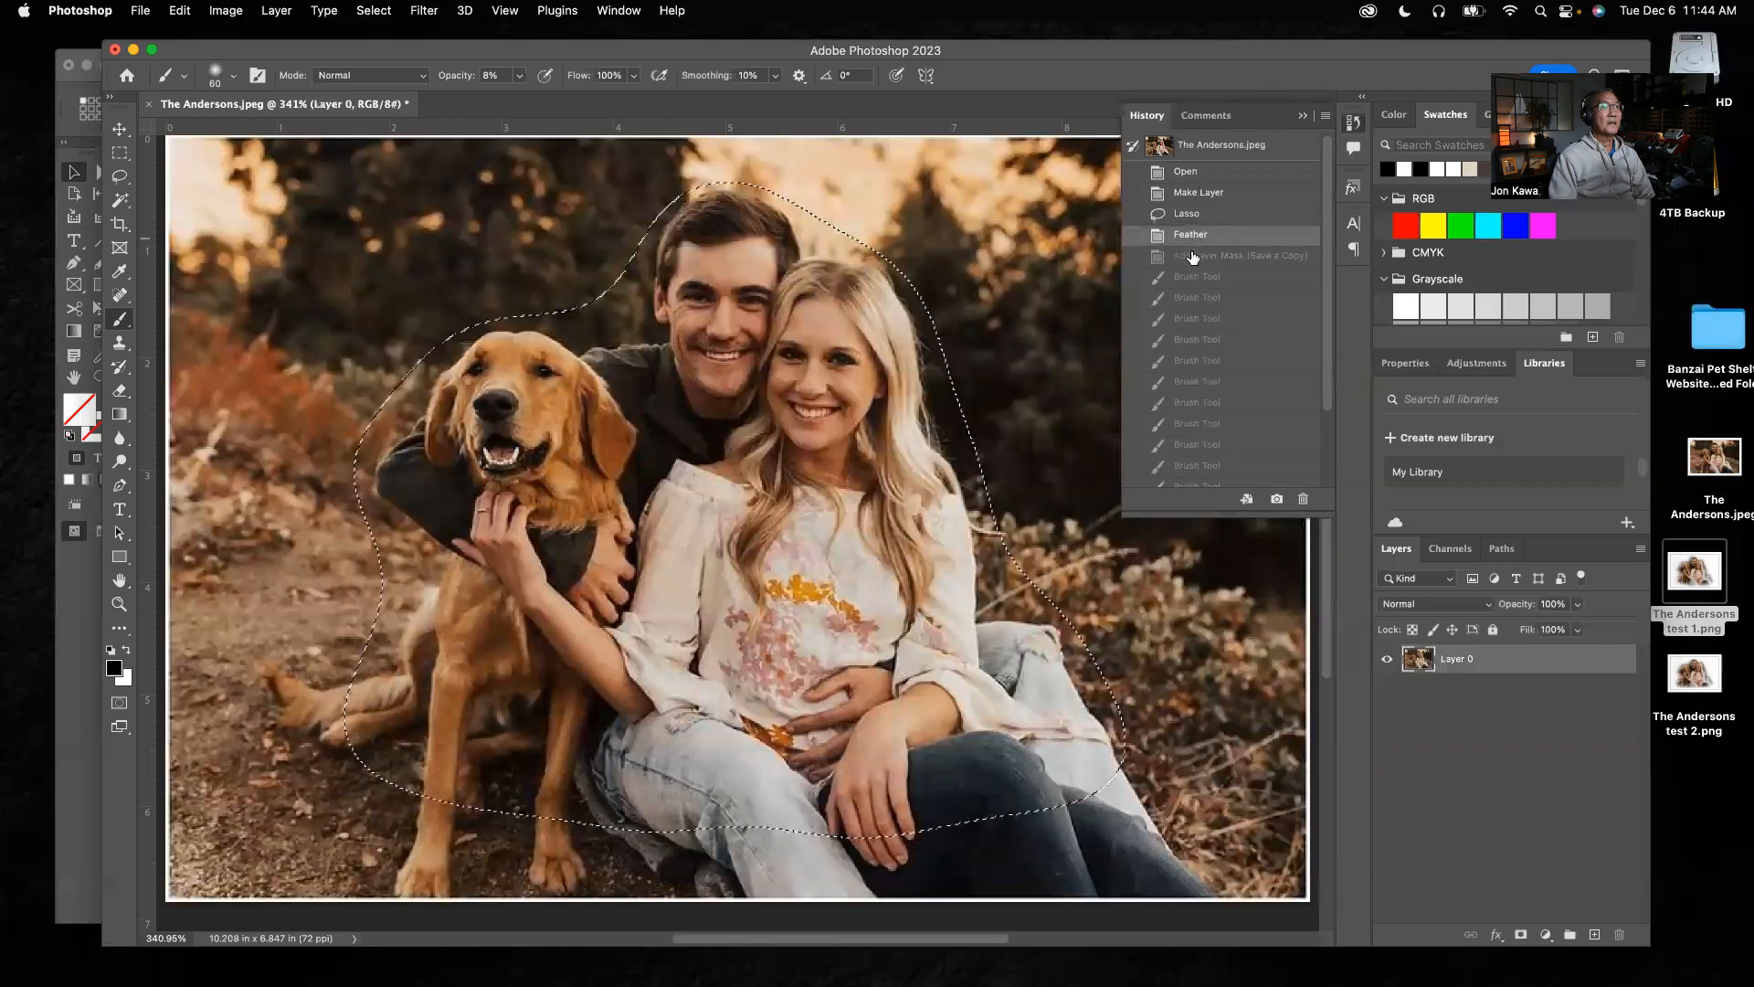
left_click(1192, 256)
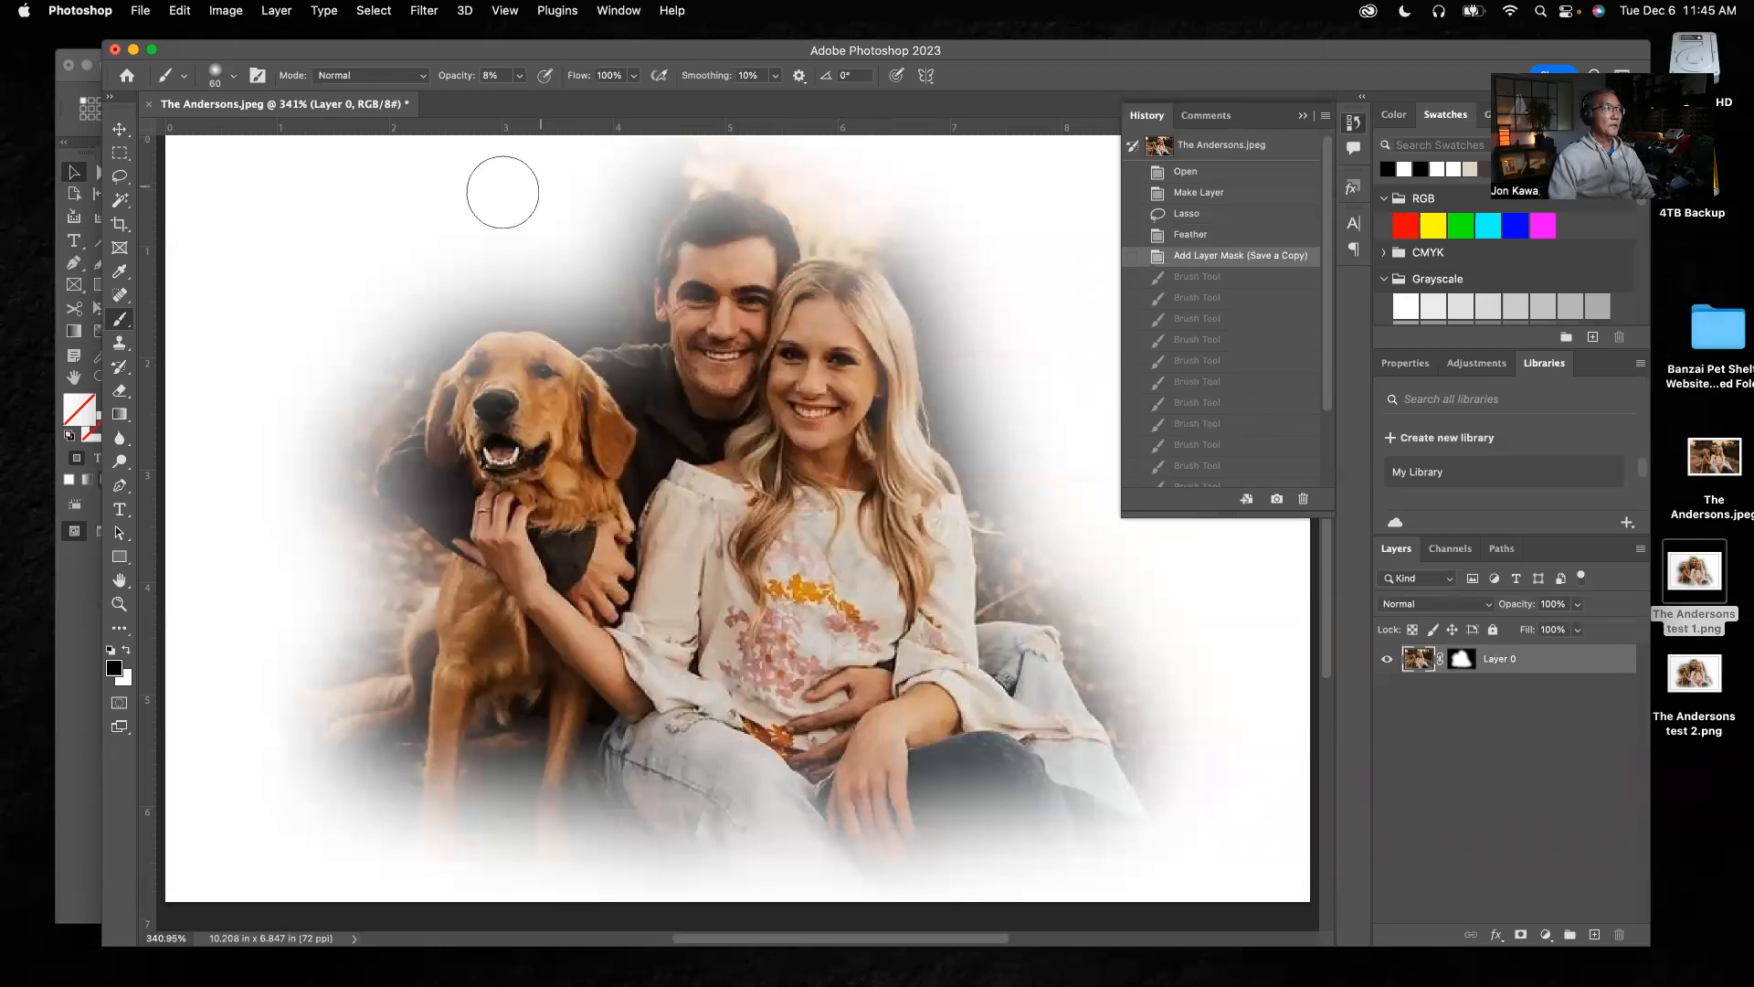
Save a copy of the masked photo to the desktop as a PNG, with "test 1" replacing "copy" in its name, overwriting the existing file
left_click(141, 11)
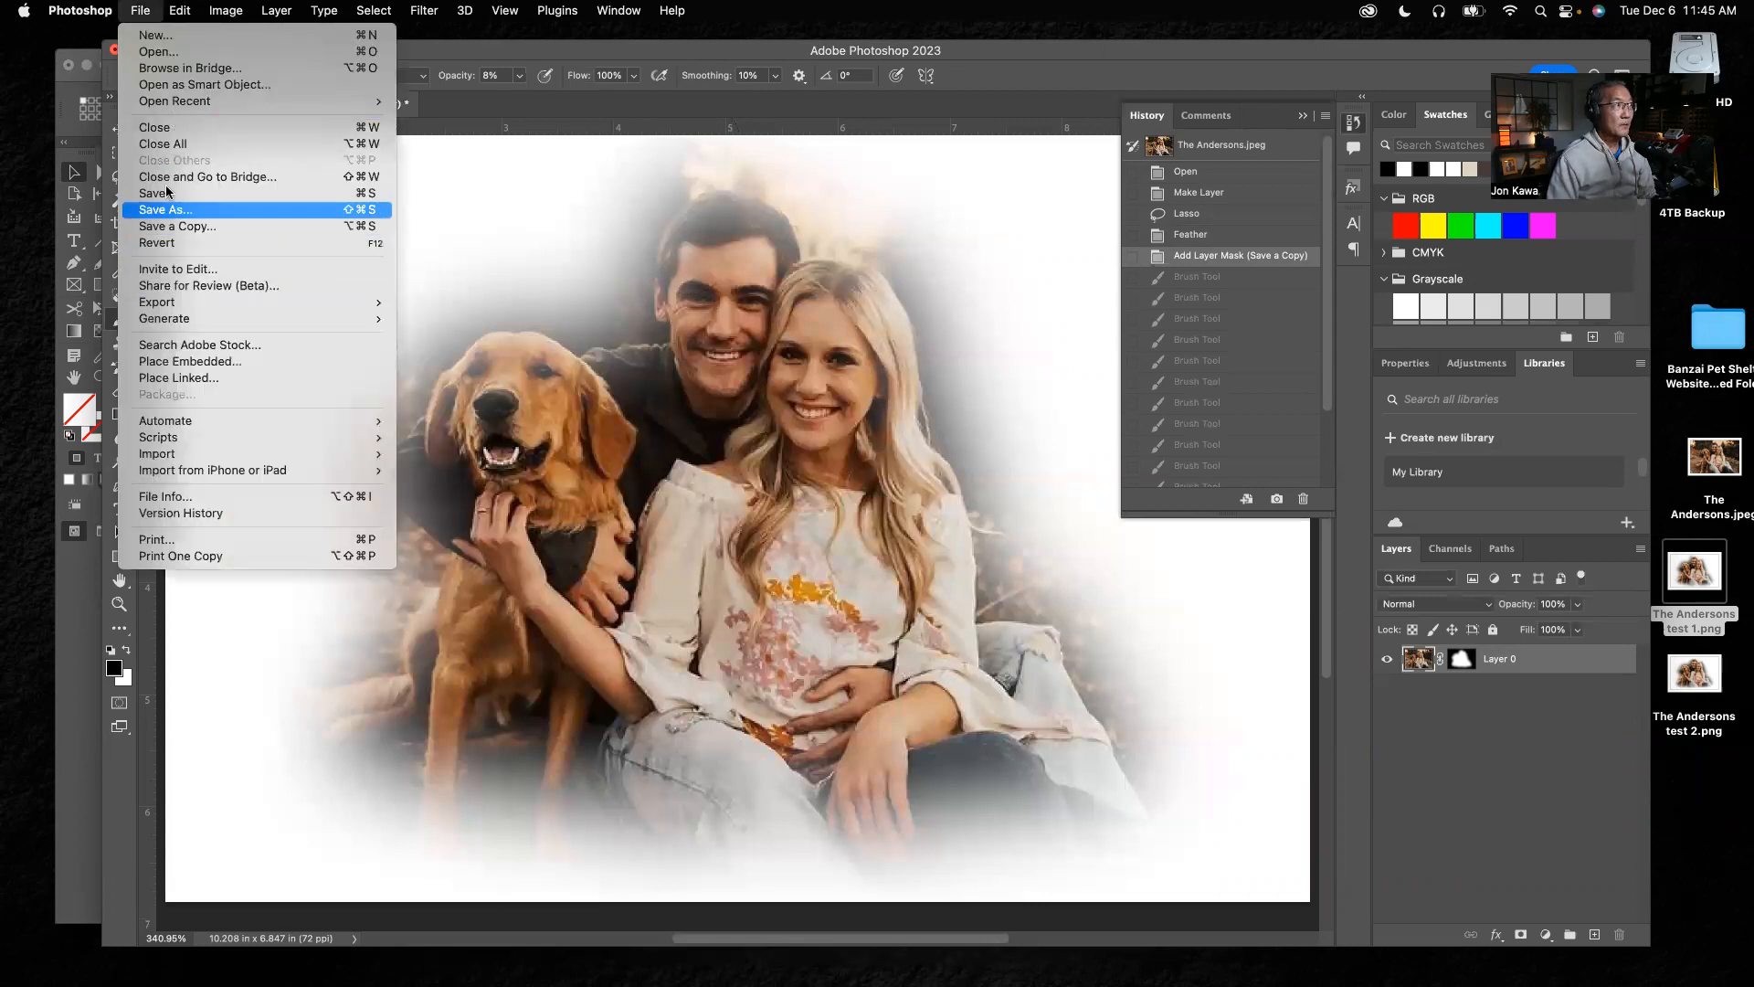
left_click(174, 225)
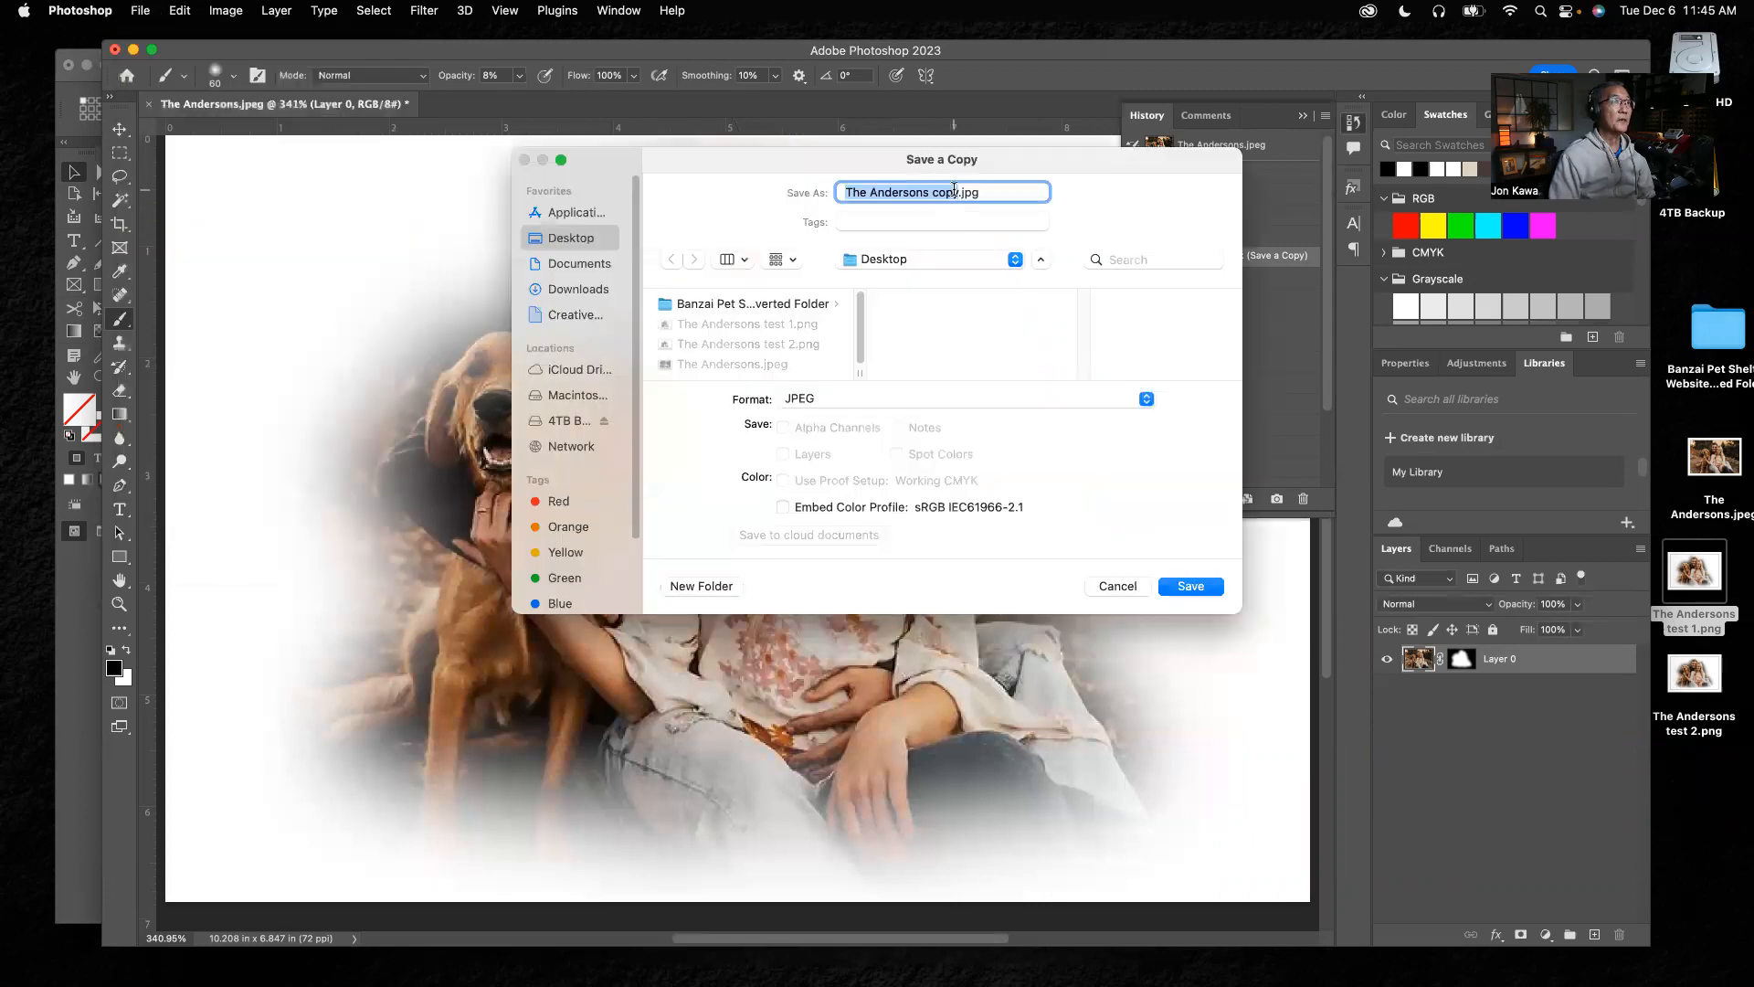
left_click(958, 192)
key("BackSpace")
key("BackSpace")
key("BackSpace")
key("BackSpace")
type("test 1")
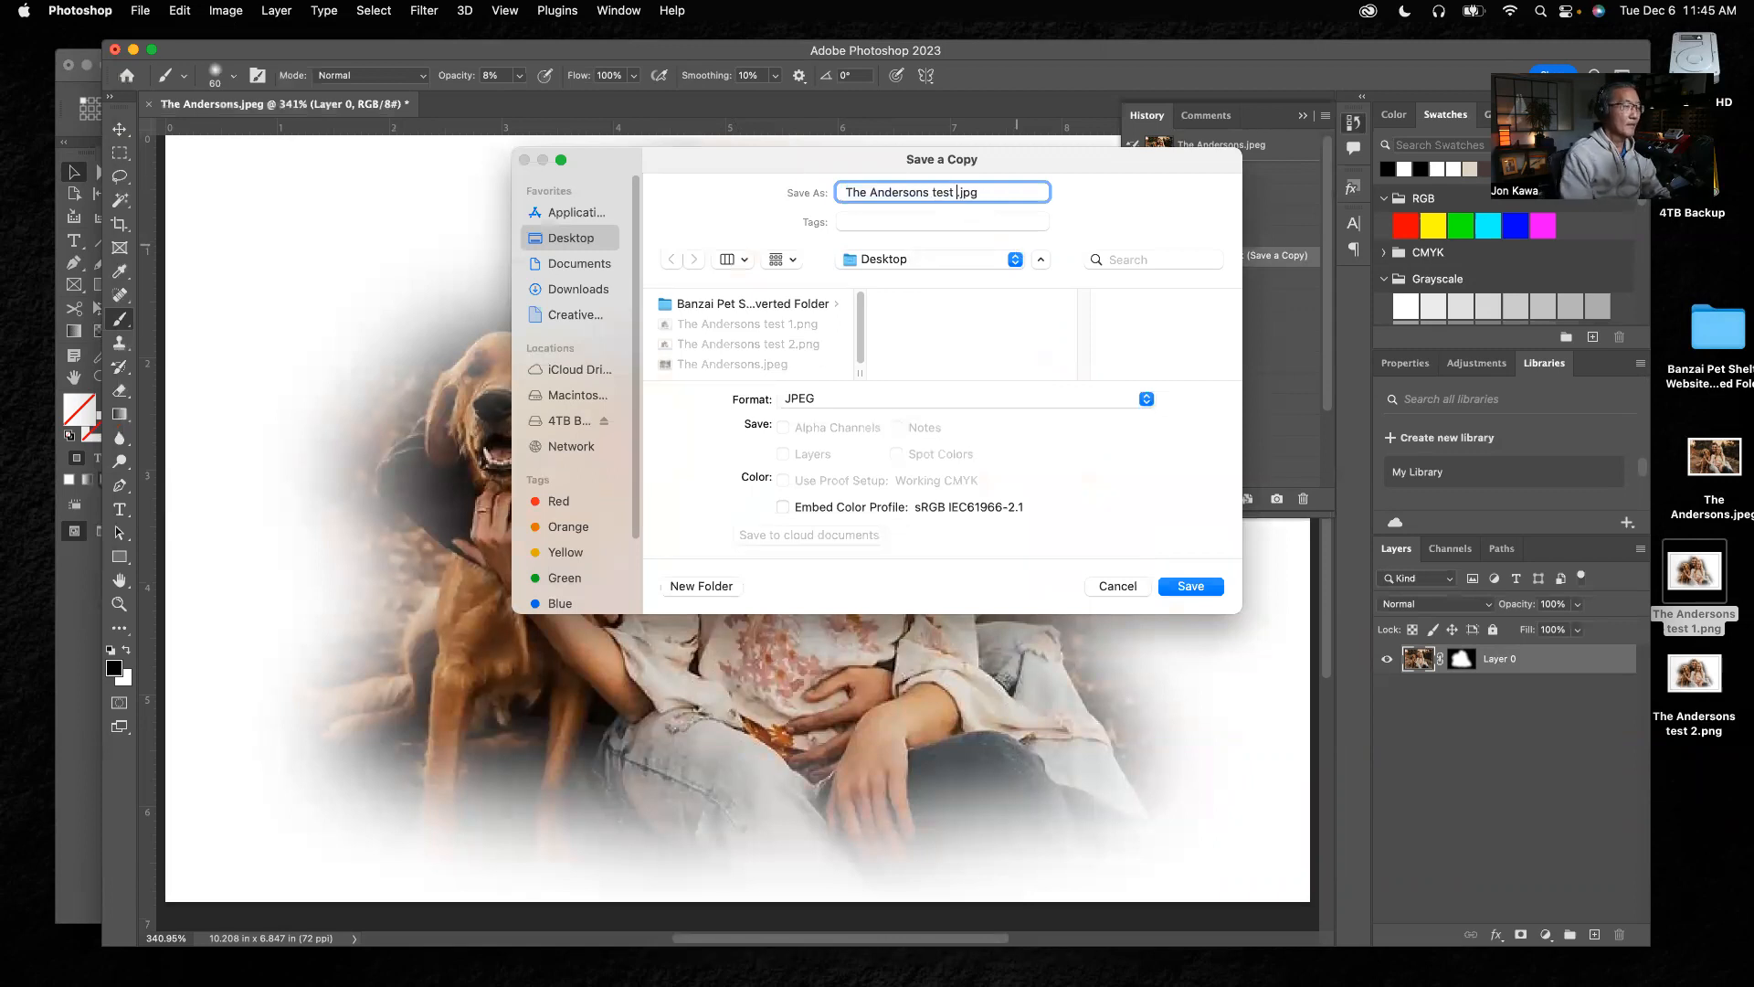
left_click(896, 401)
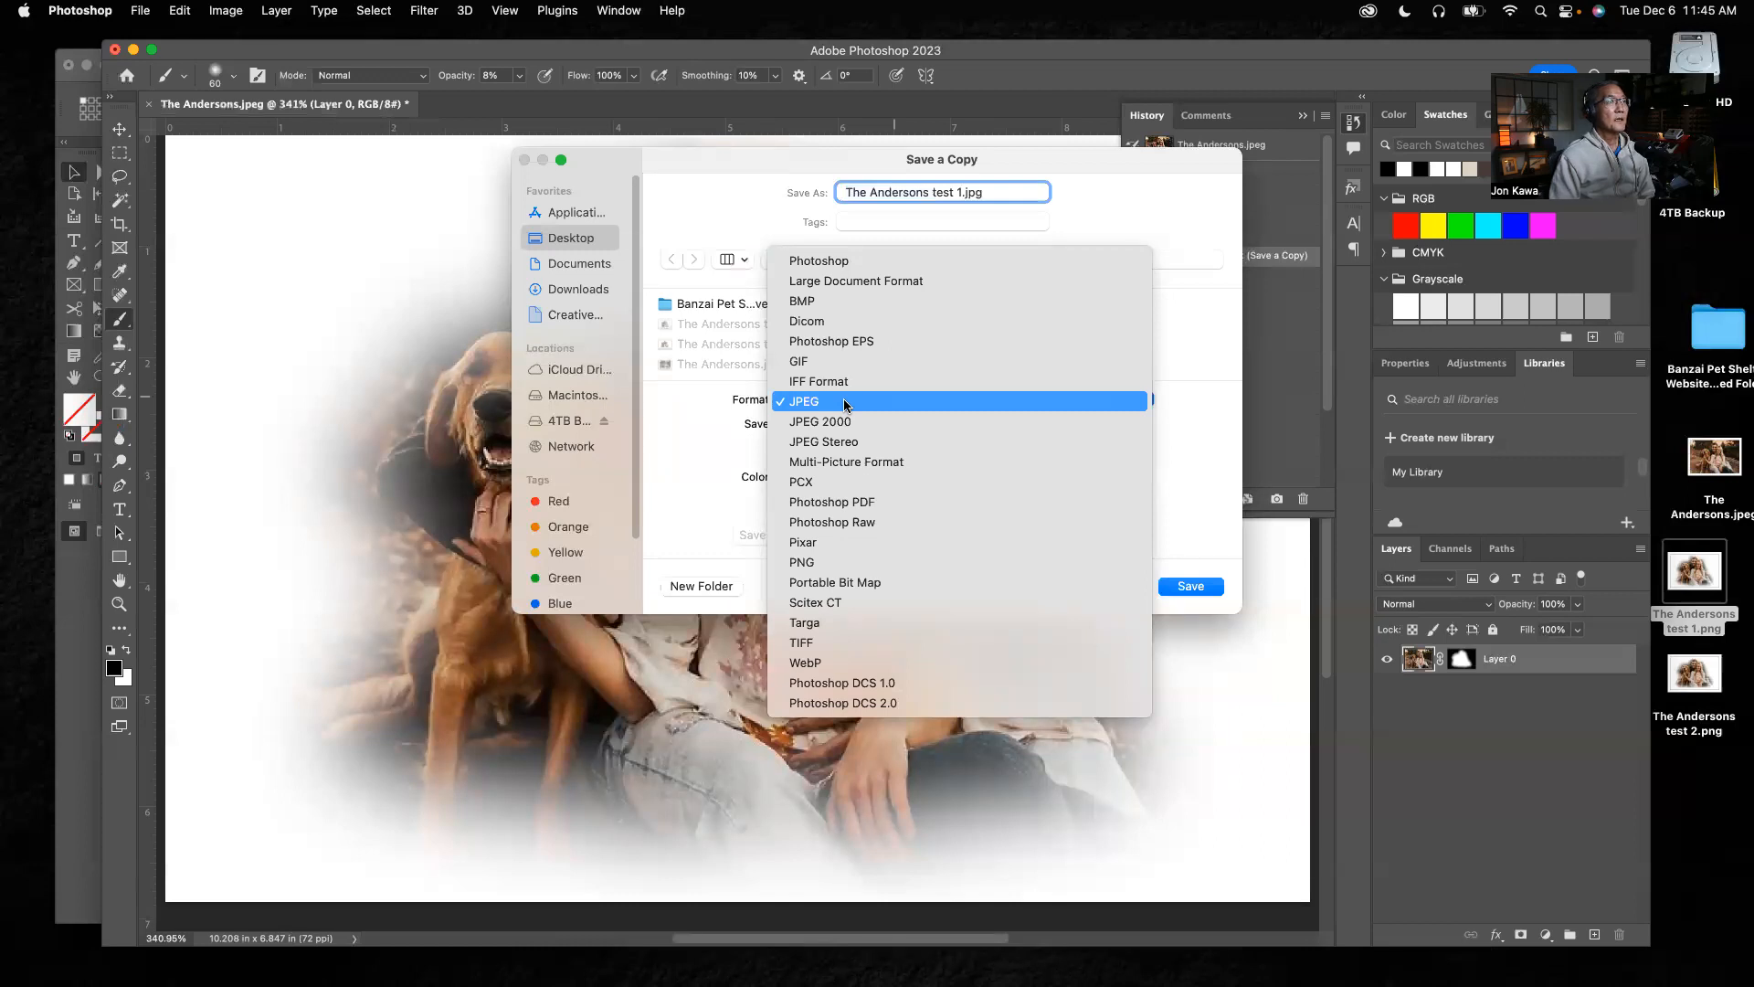
left_click(819, 564)
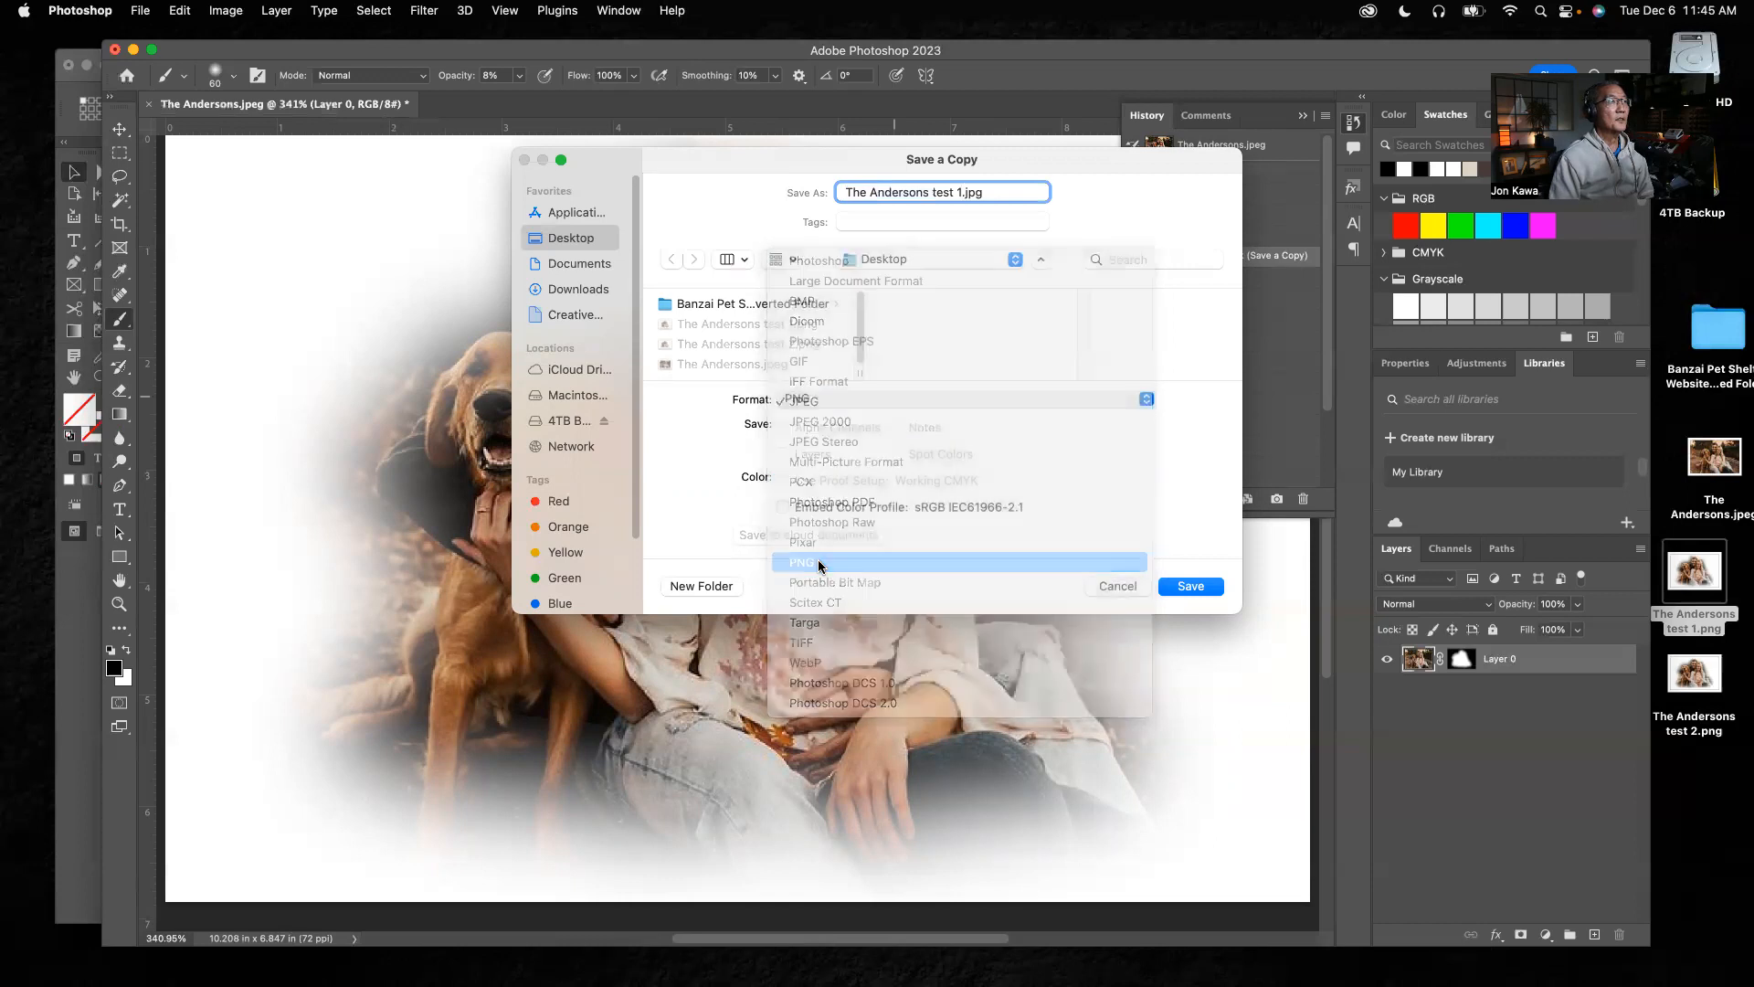
left_click(1181, 589)
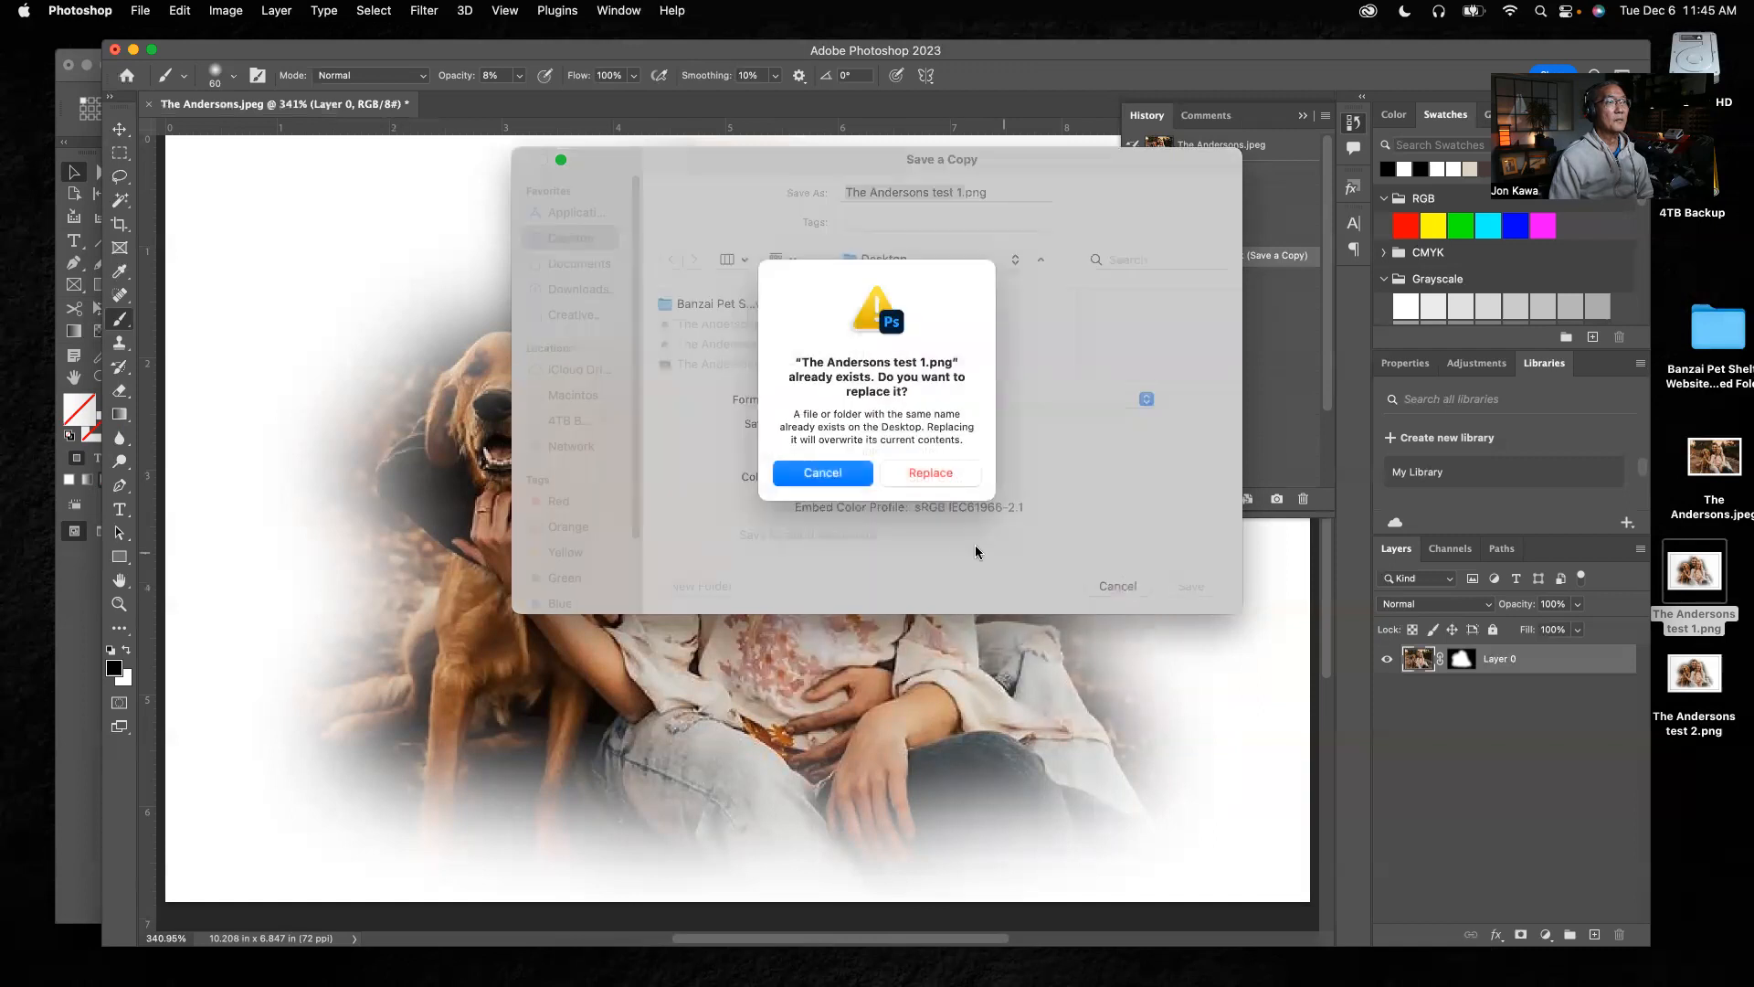
left_click(951, 476)
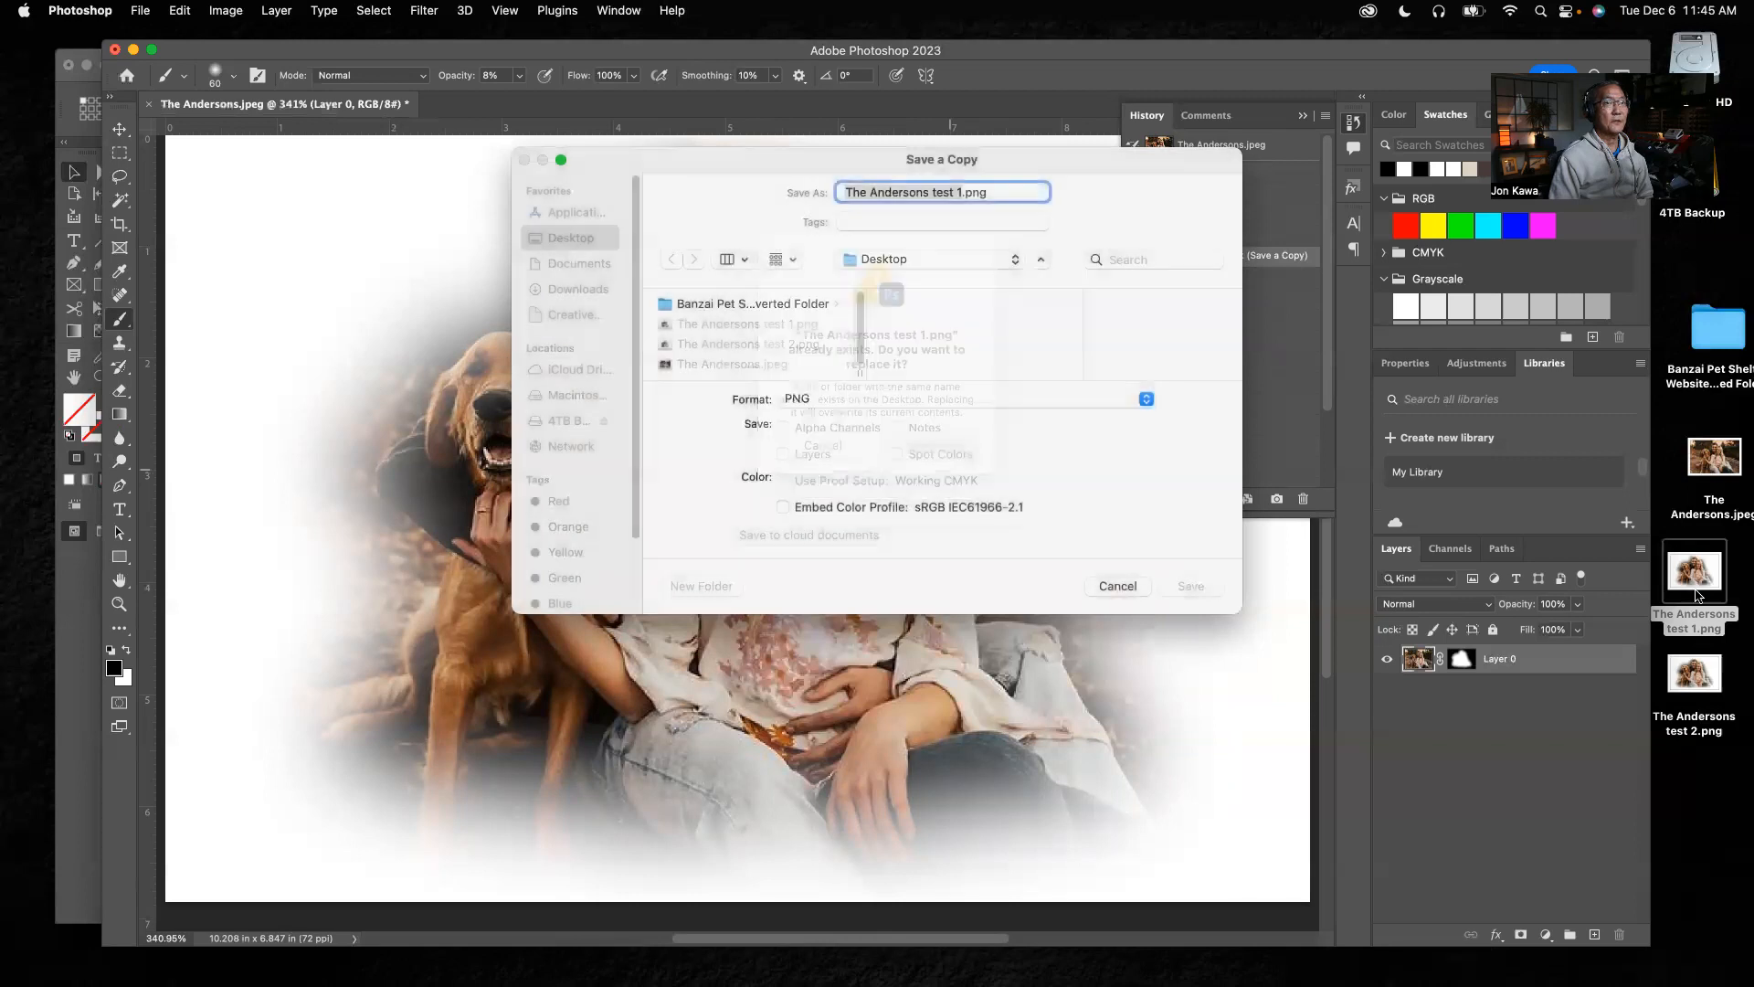
left_click(1018, 473)
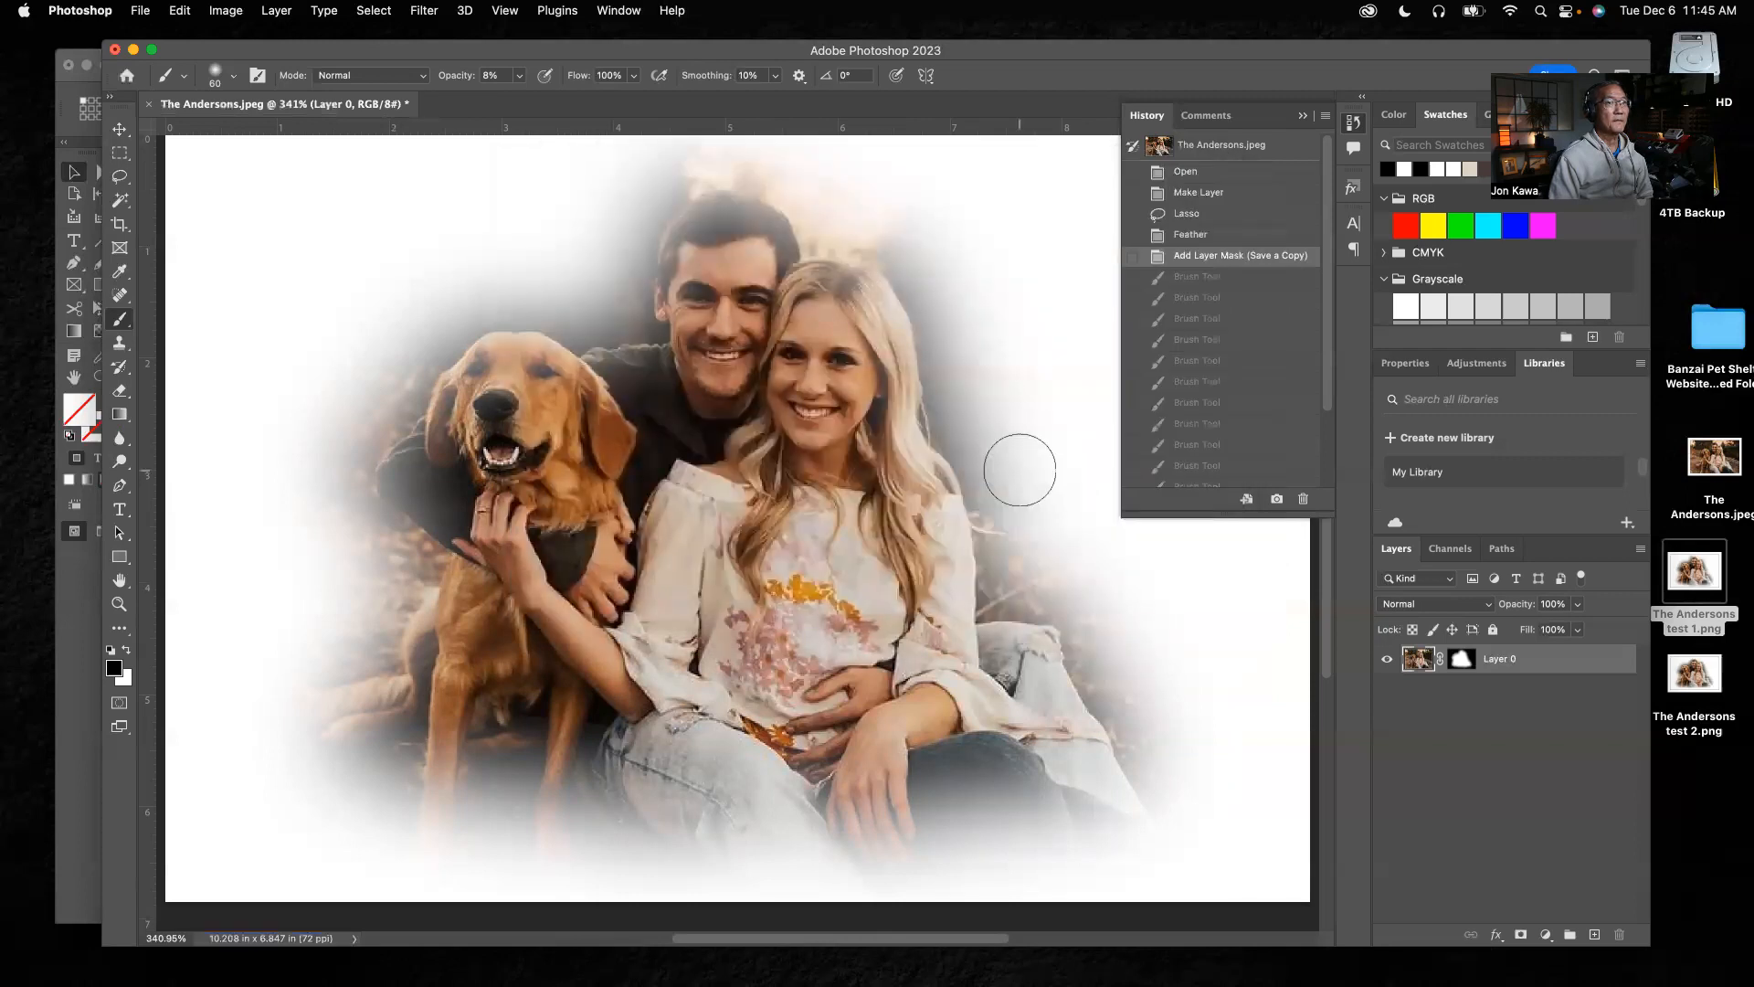
Switch to InDesign, place the "test 1" PNG from the desktop, and move it to about X 1786 px, Y 162 px above the other cutout
left_click(82, 571)
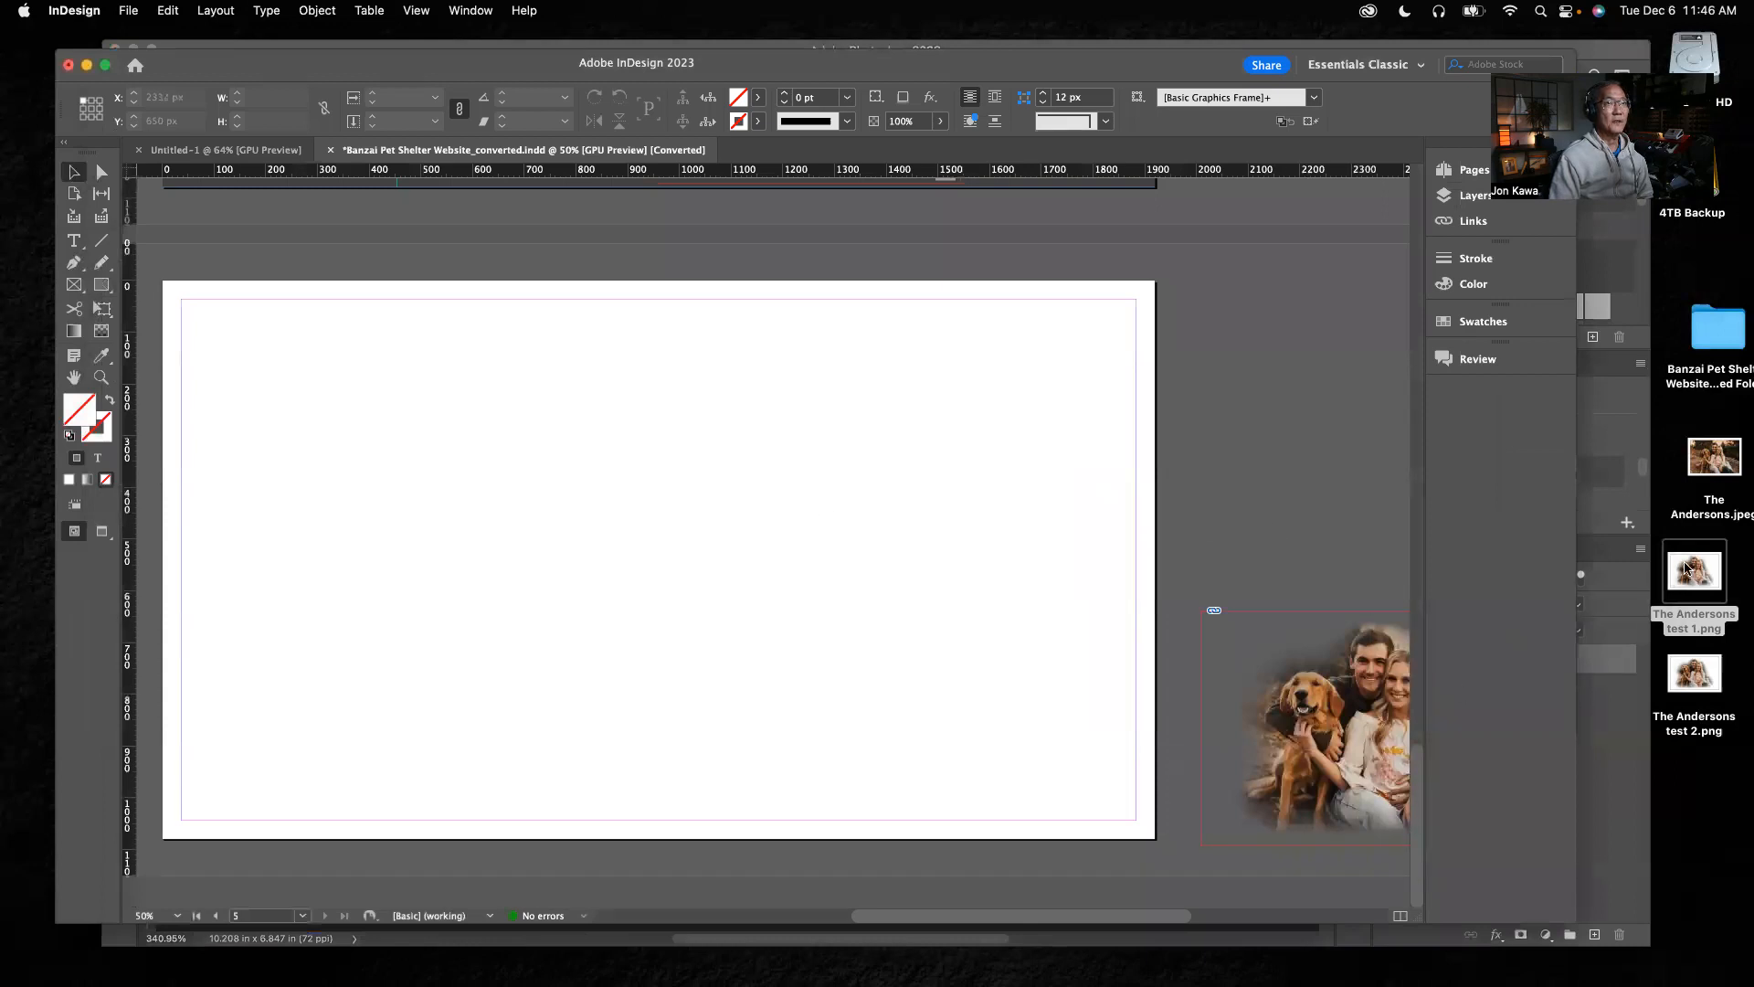
left_click_drag(1686, 569, 1002, 569)
left_click_drag(952, 447, 1261, 416)
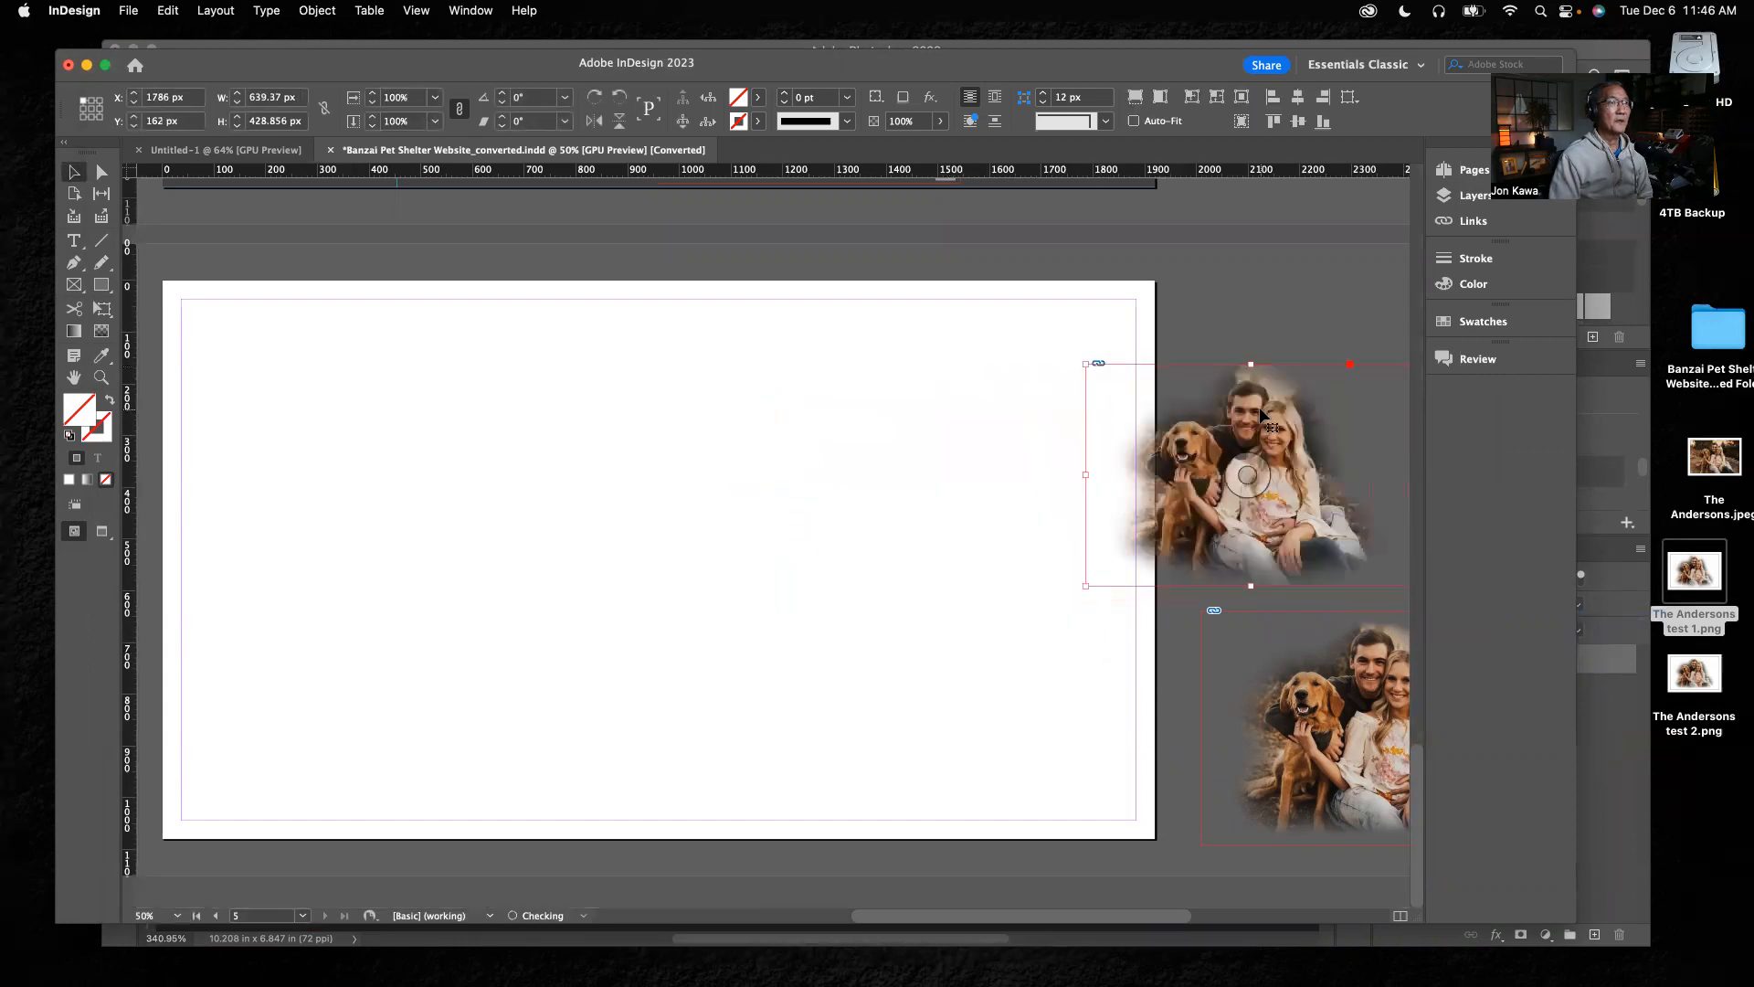
left_click(1267, 311)
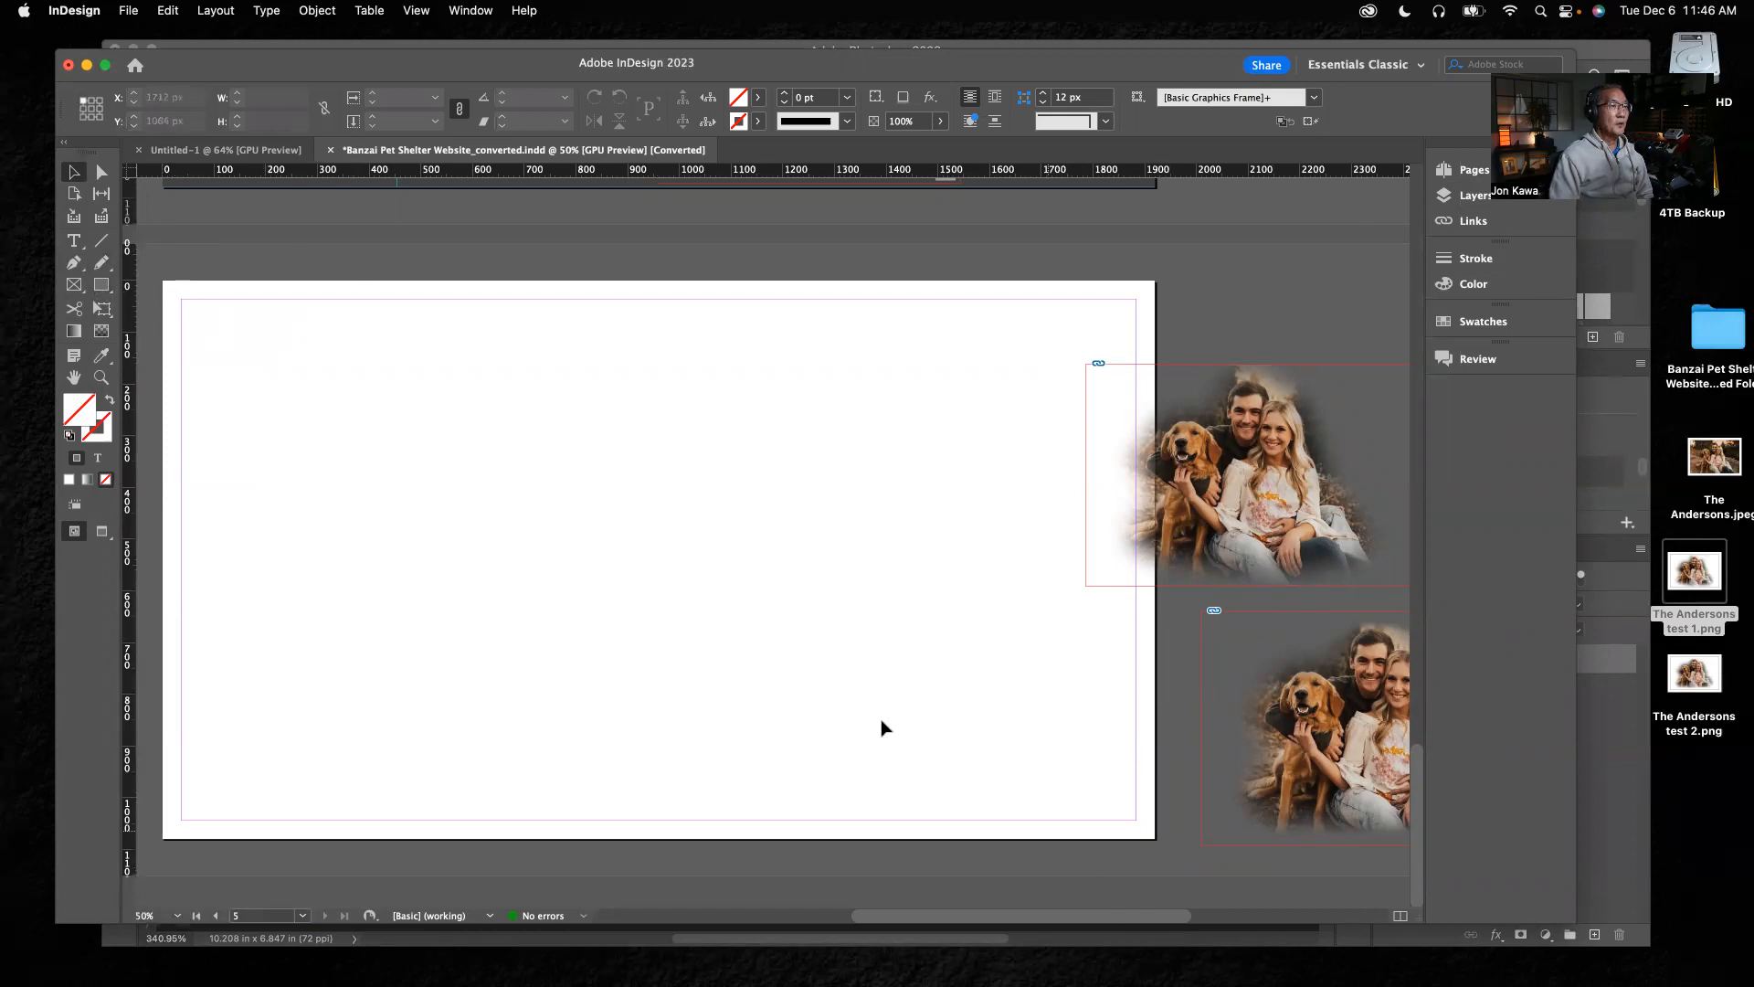
Draw a rectangle frame of 1920 × 1080 px at X 0, Y 0 covering the entire blank page
left_click(103, 288)
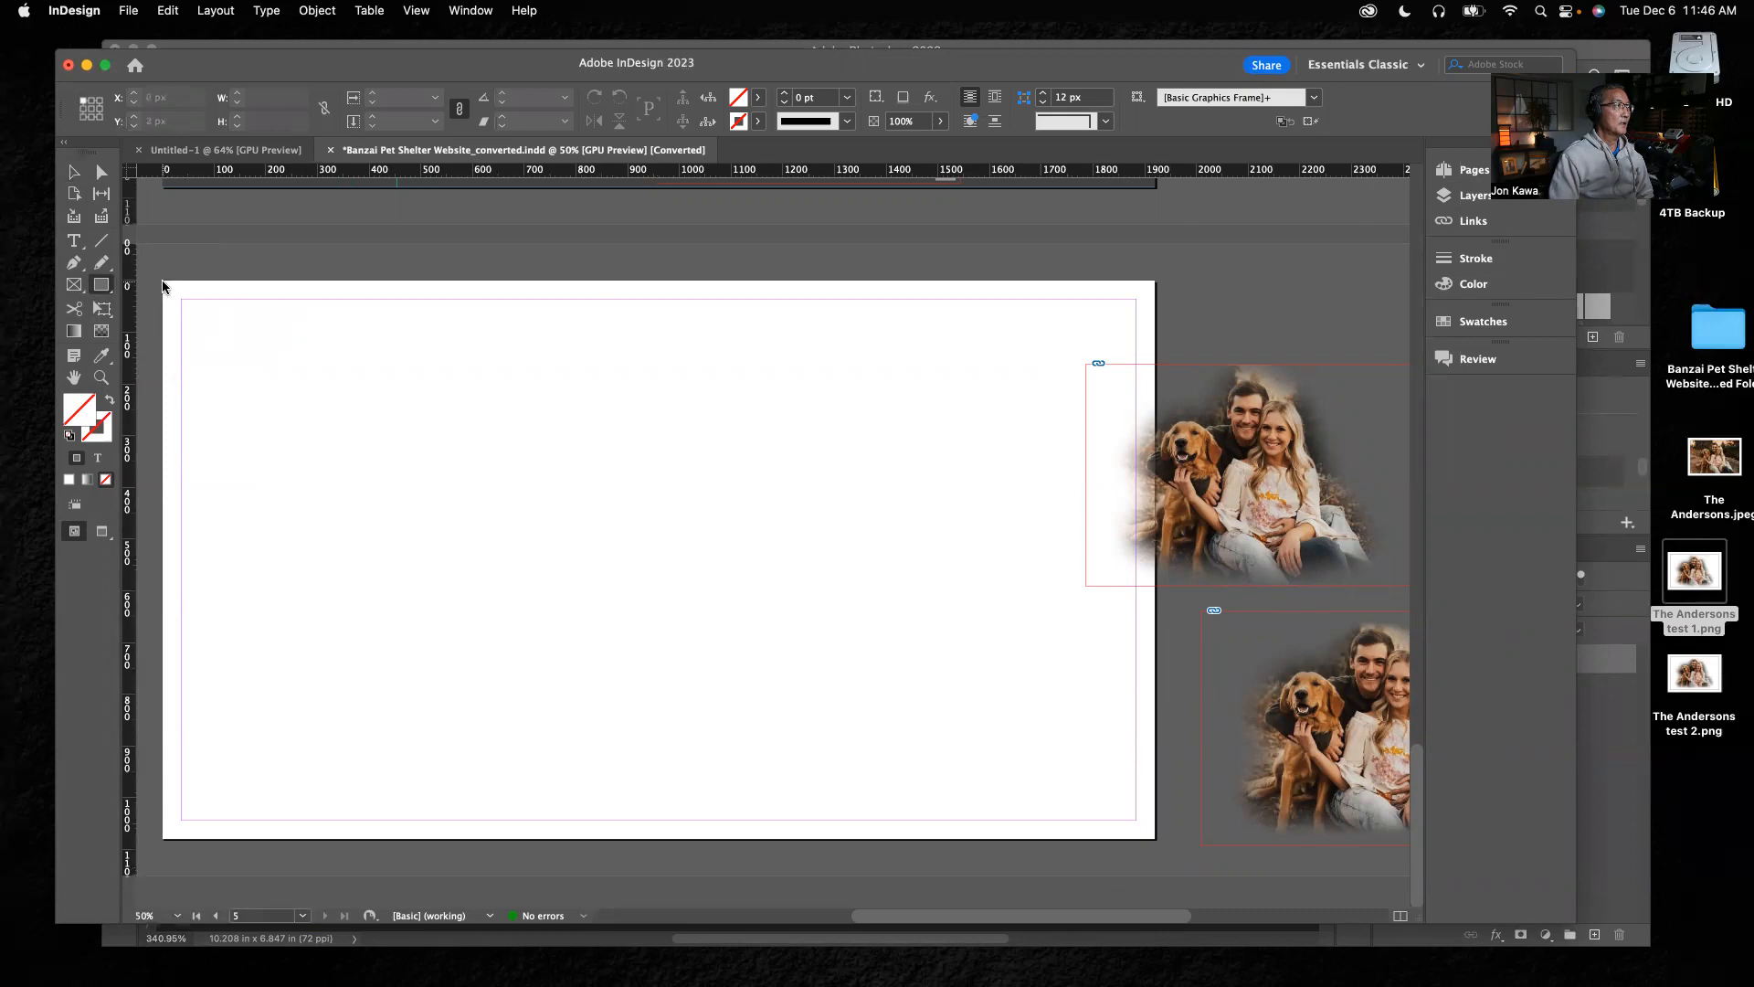
left_click_drag(162, 286, 1153, 835)
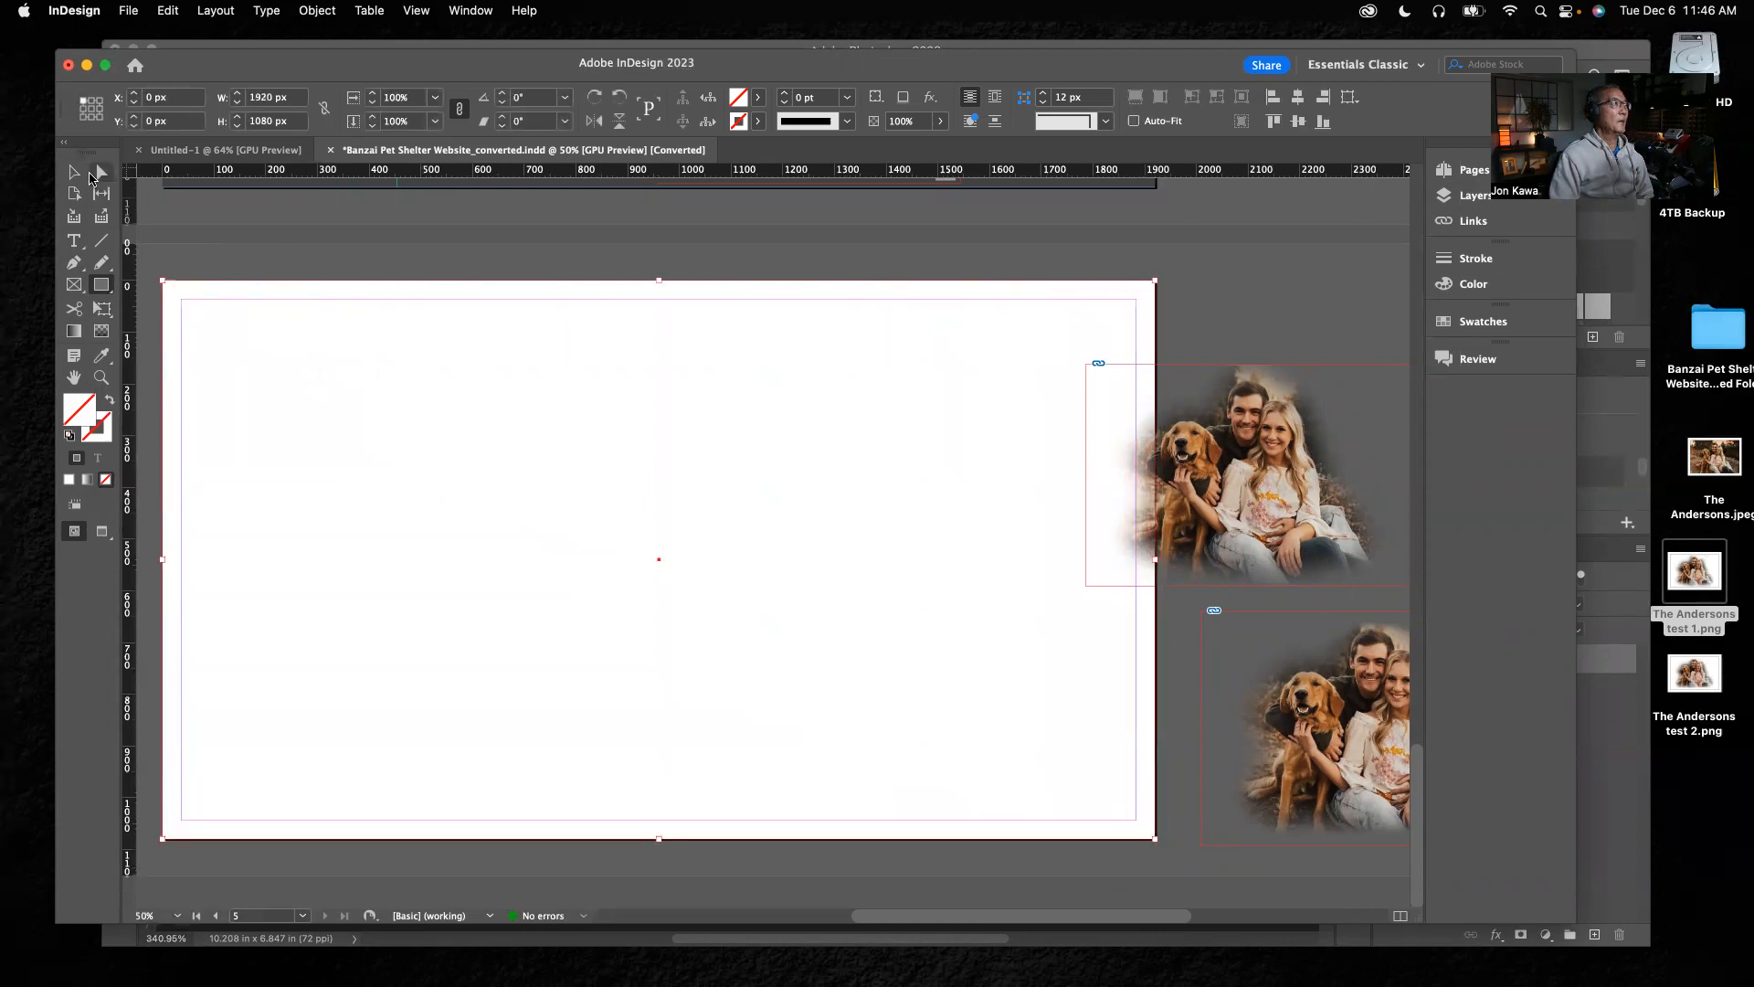
left_click(74, 172)
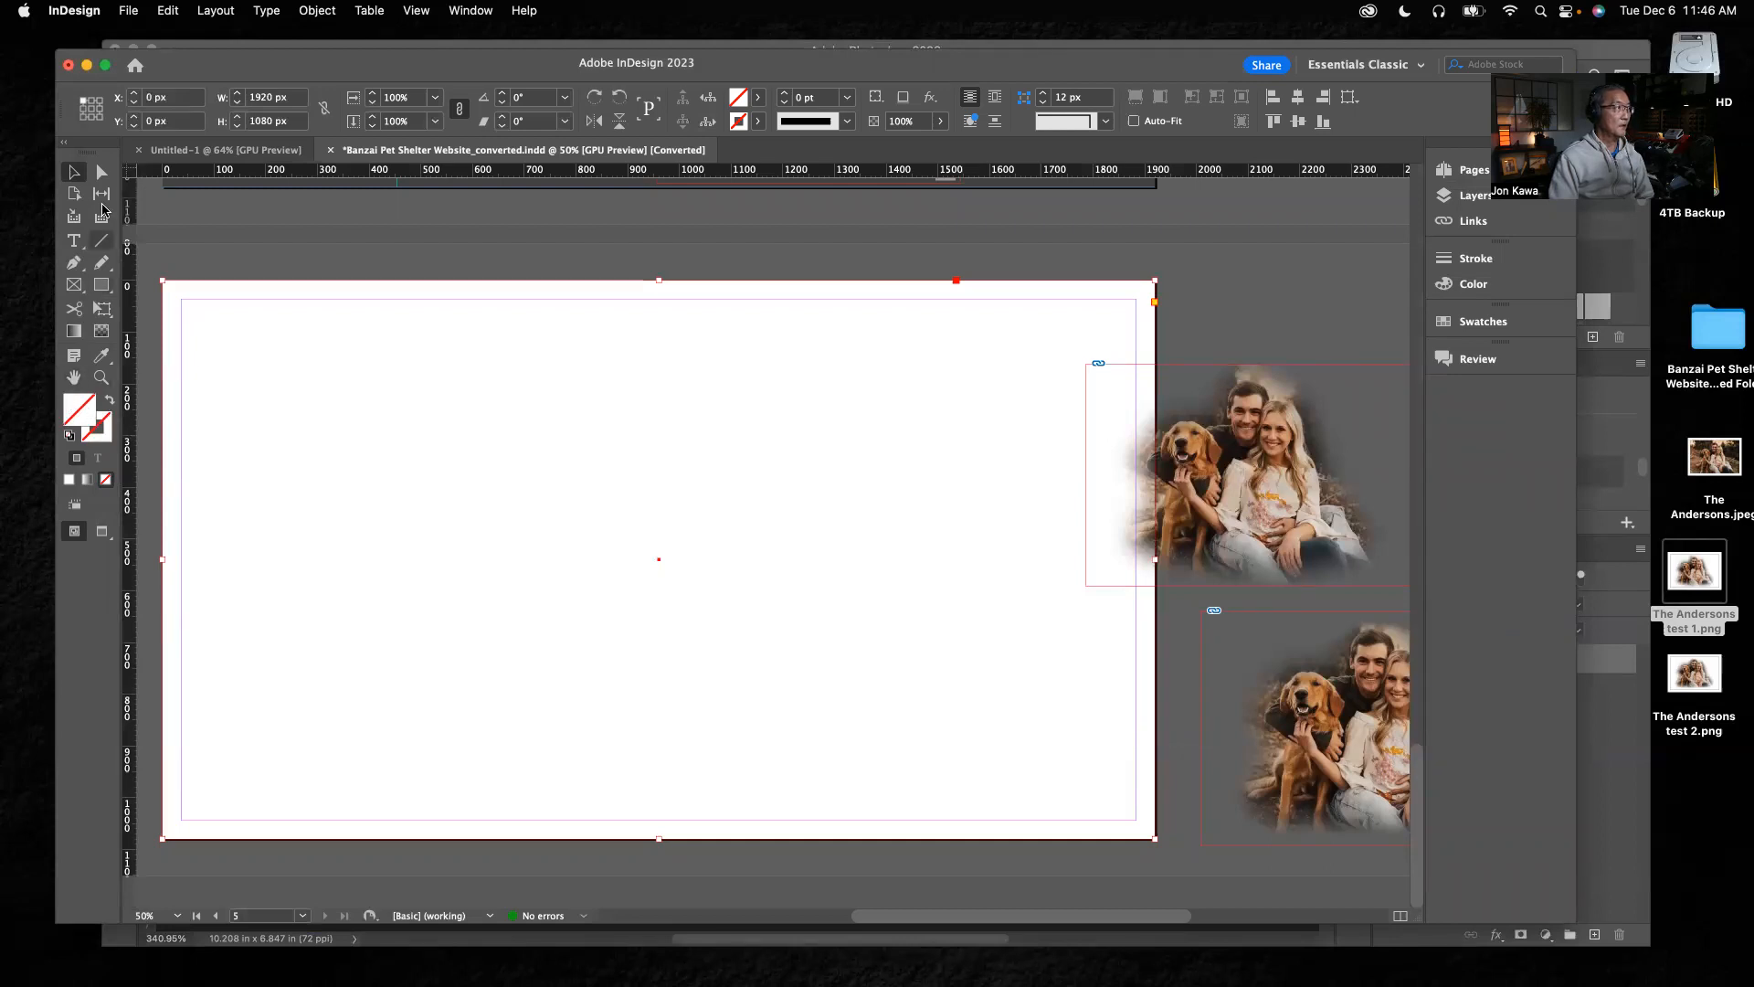
Fill the page-sized rectangle with a tan color sampled with the Eyedropper from the dog area of the lower cutout
left_click(102, 356)
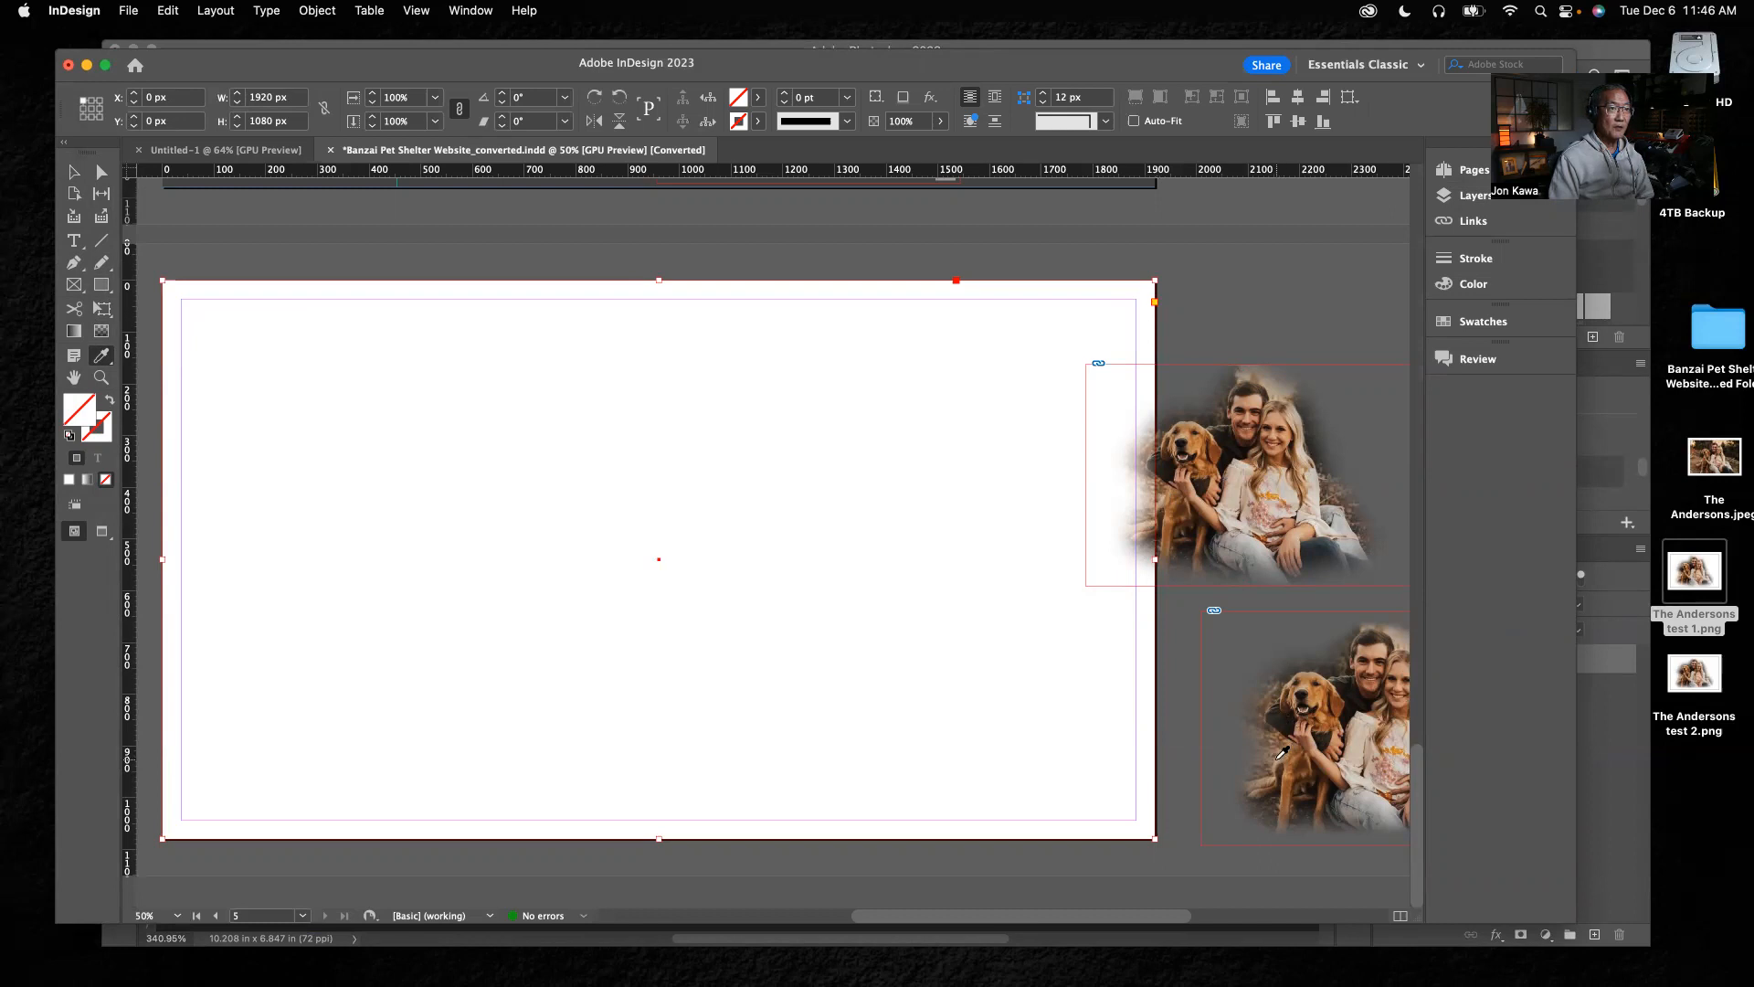
left_click(1279, 761)
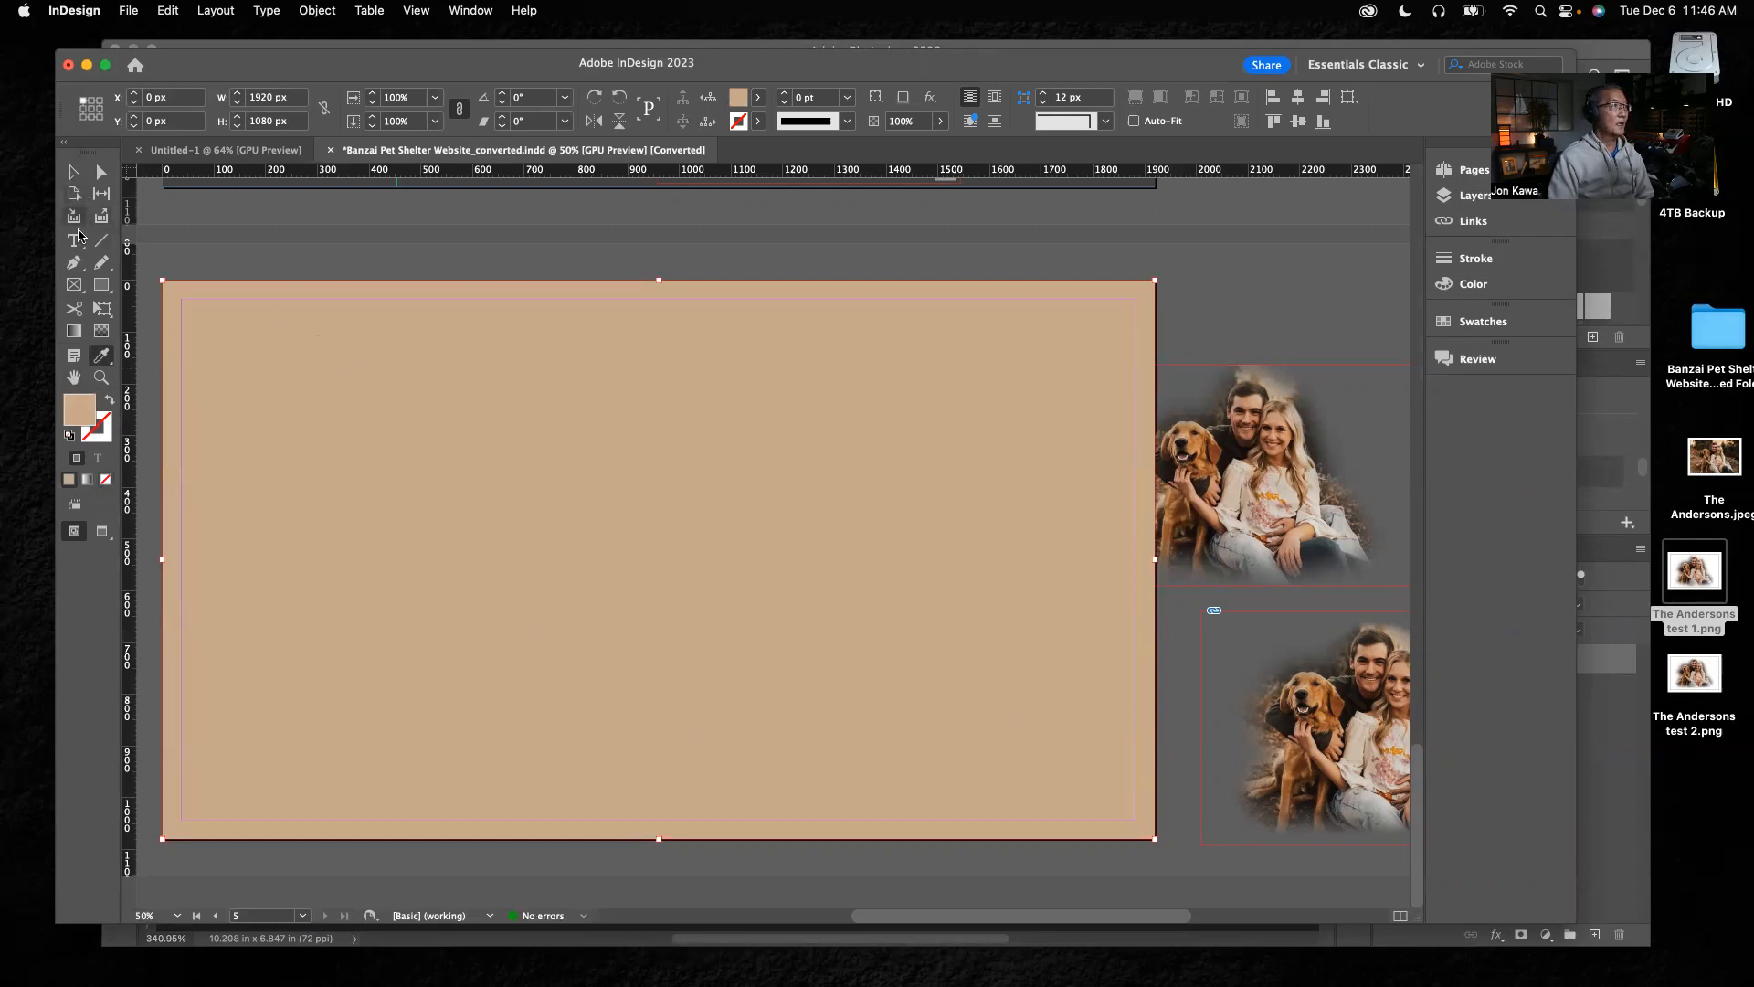
left_click(75, 175)
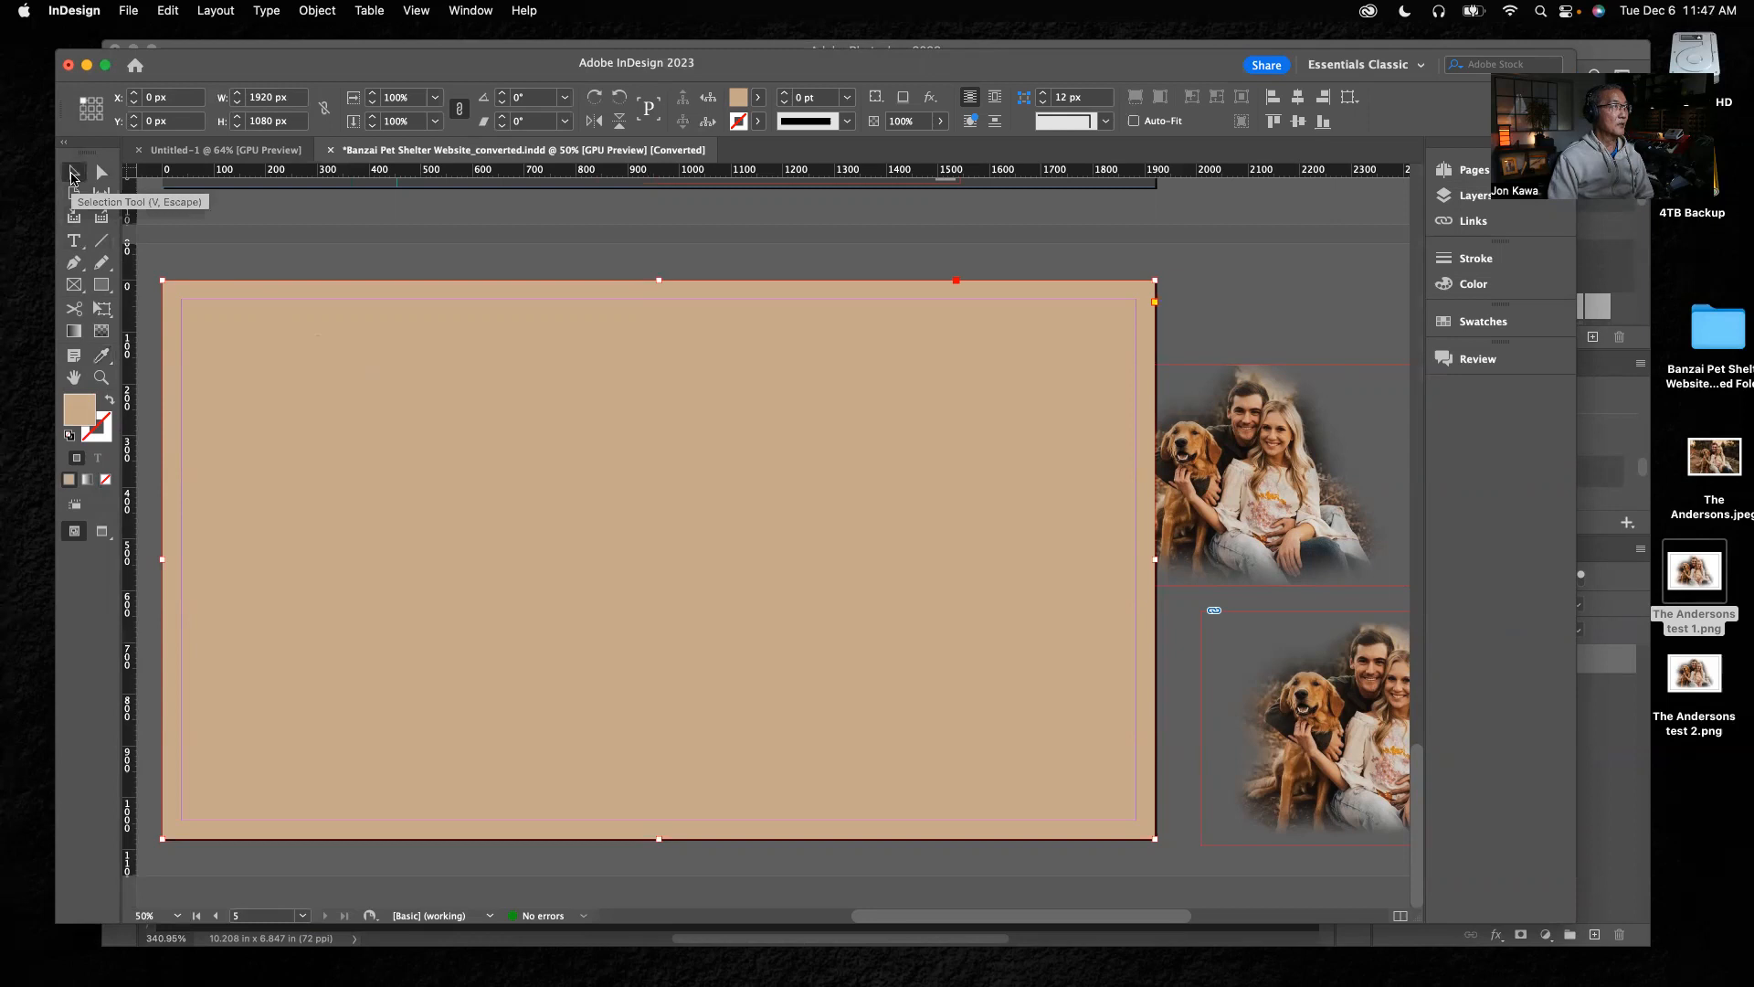
left_click(102, 362)
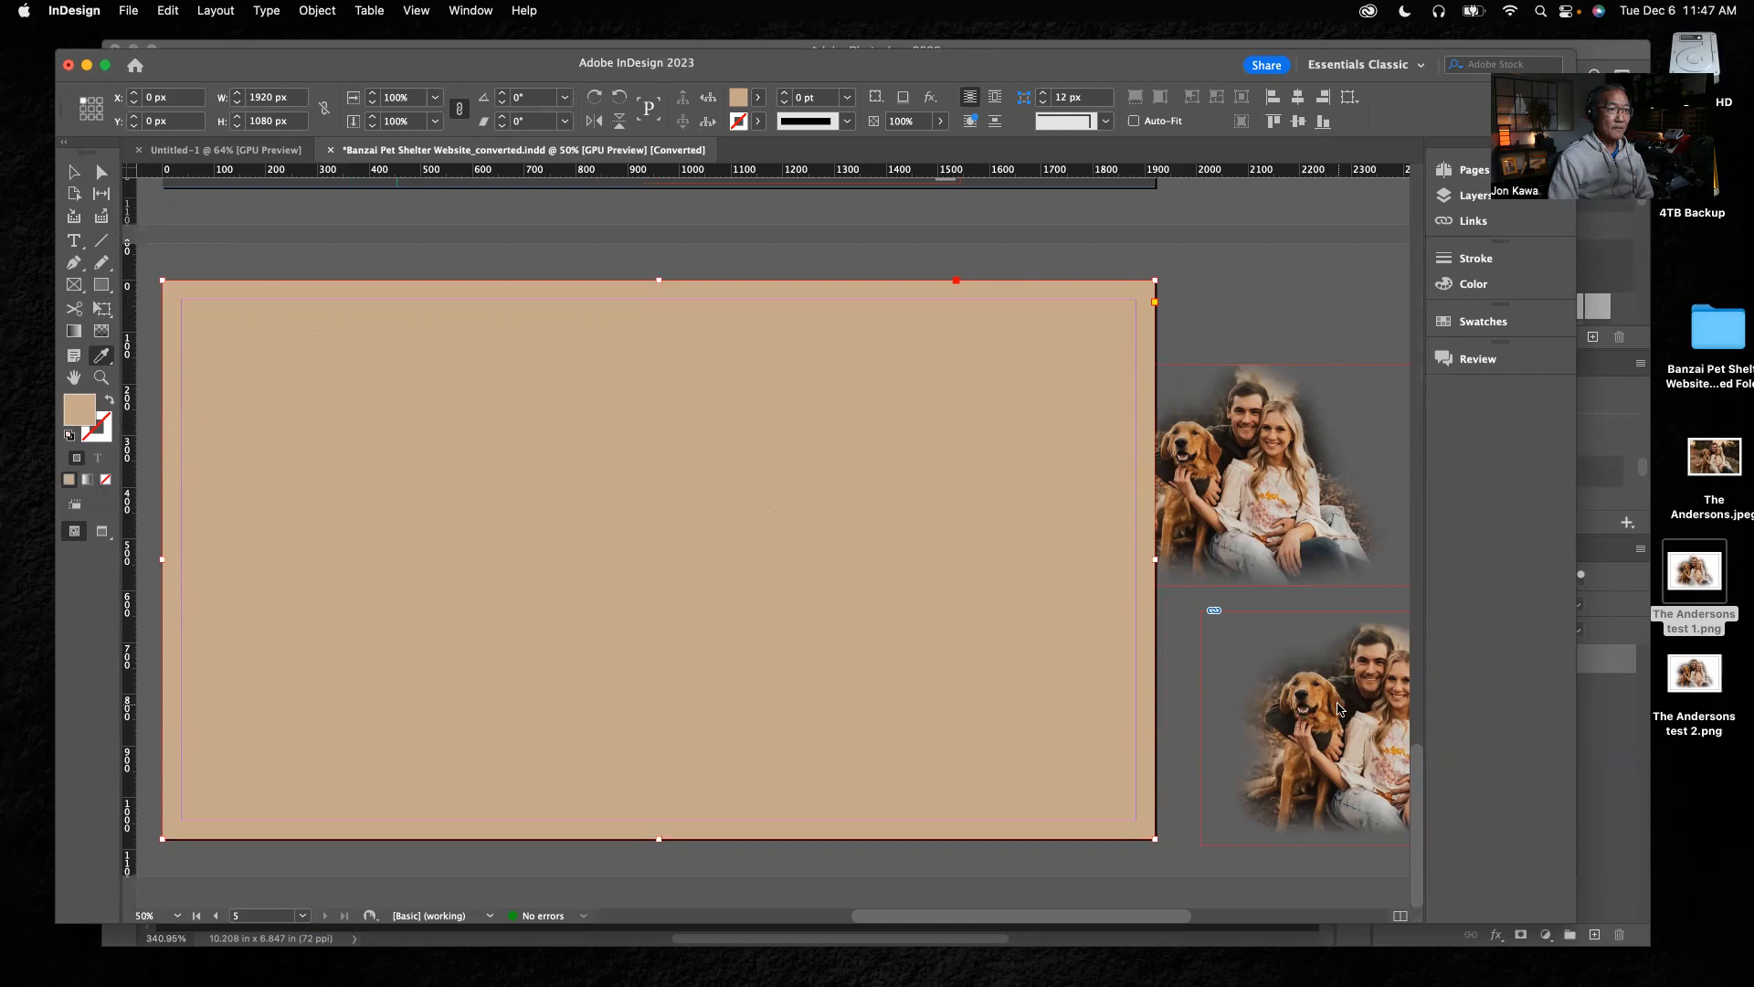
Refill the page-sized rectangle with a lighter pinkish beige sampled with the Eyedropper from the woman's blouse area in the lower cutout
left_click(1343, 699)
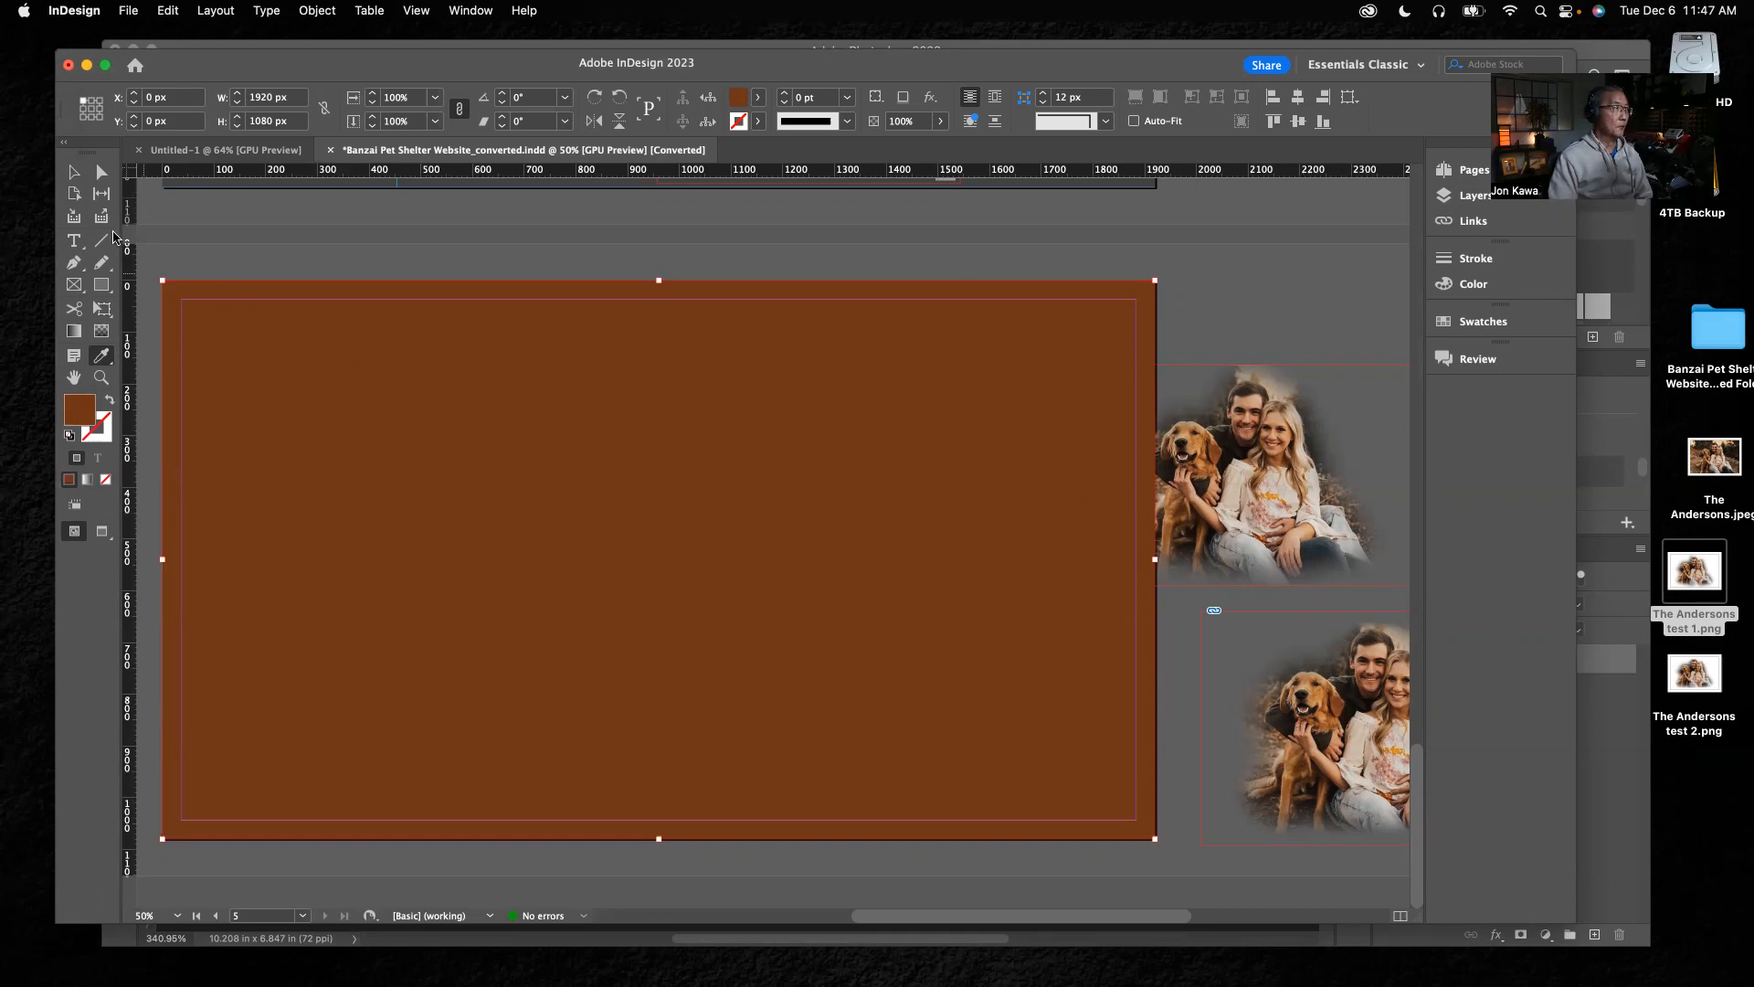
left_click(74, 173)
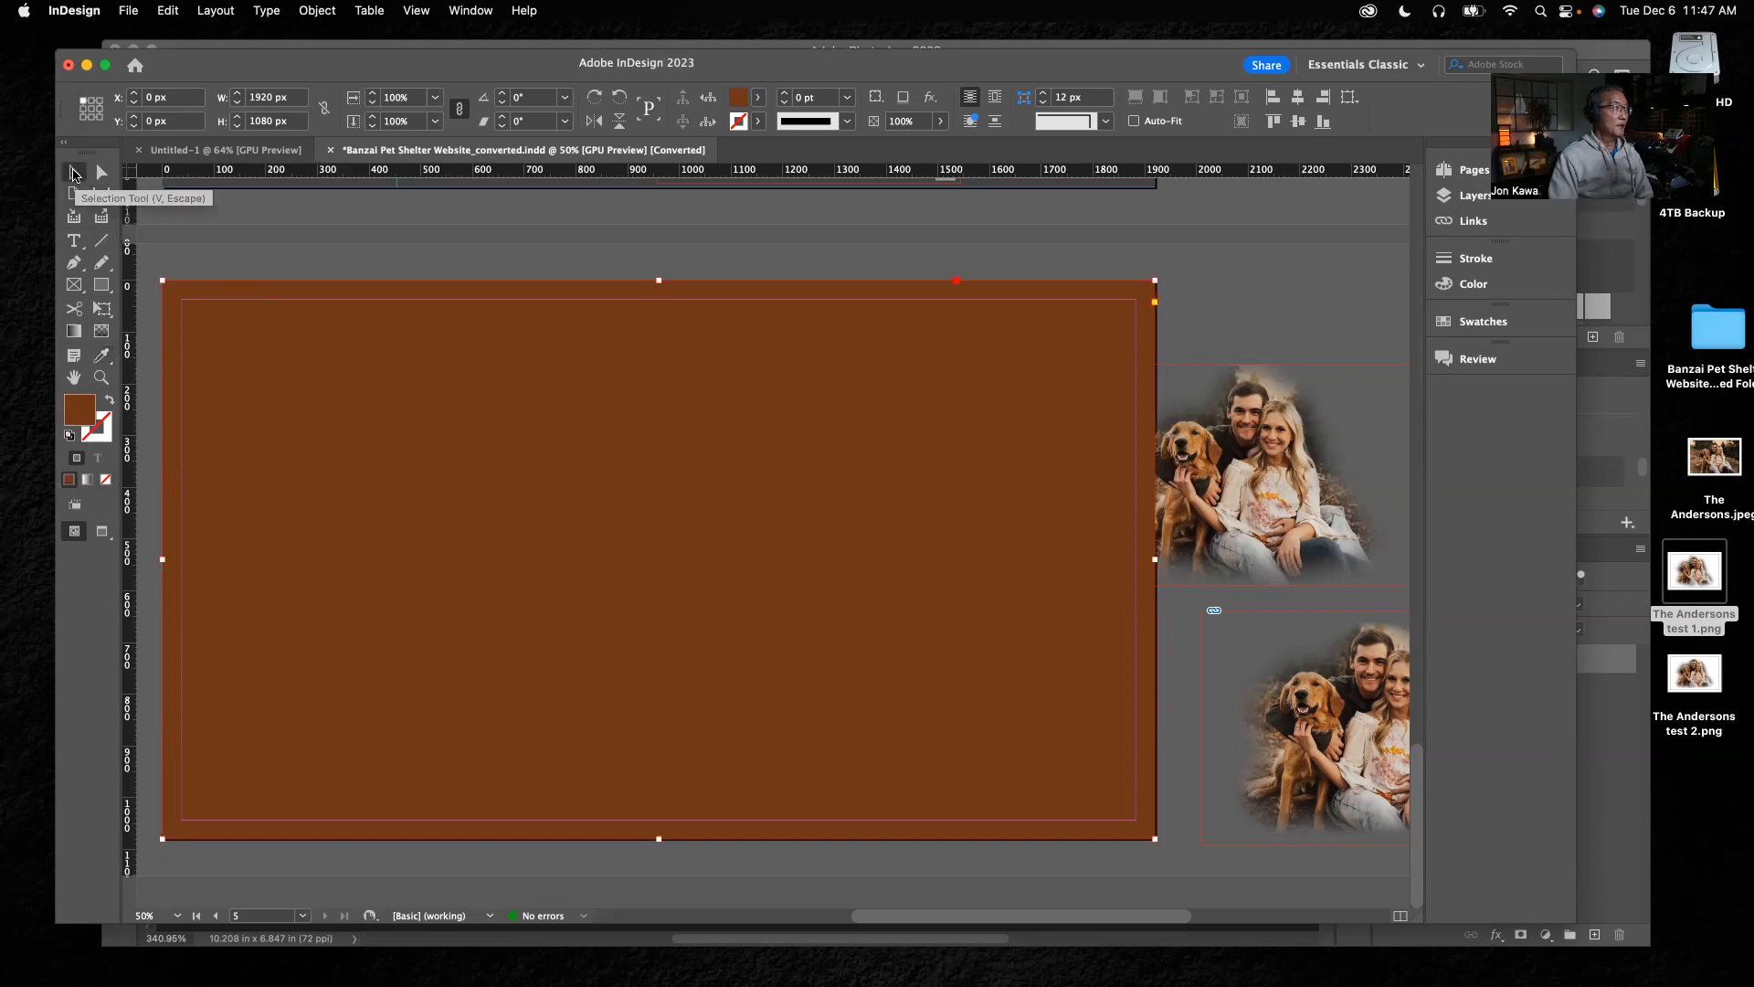
left_click(101, 356)
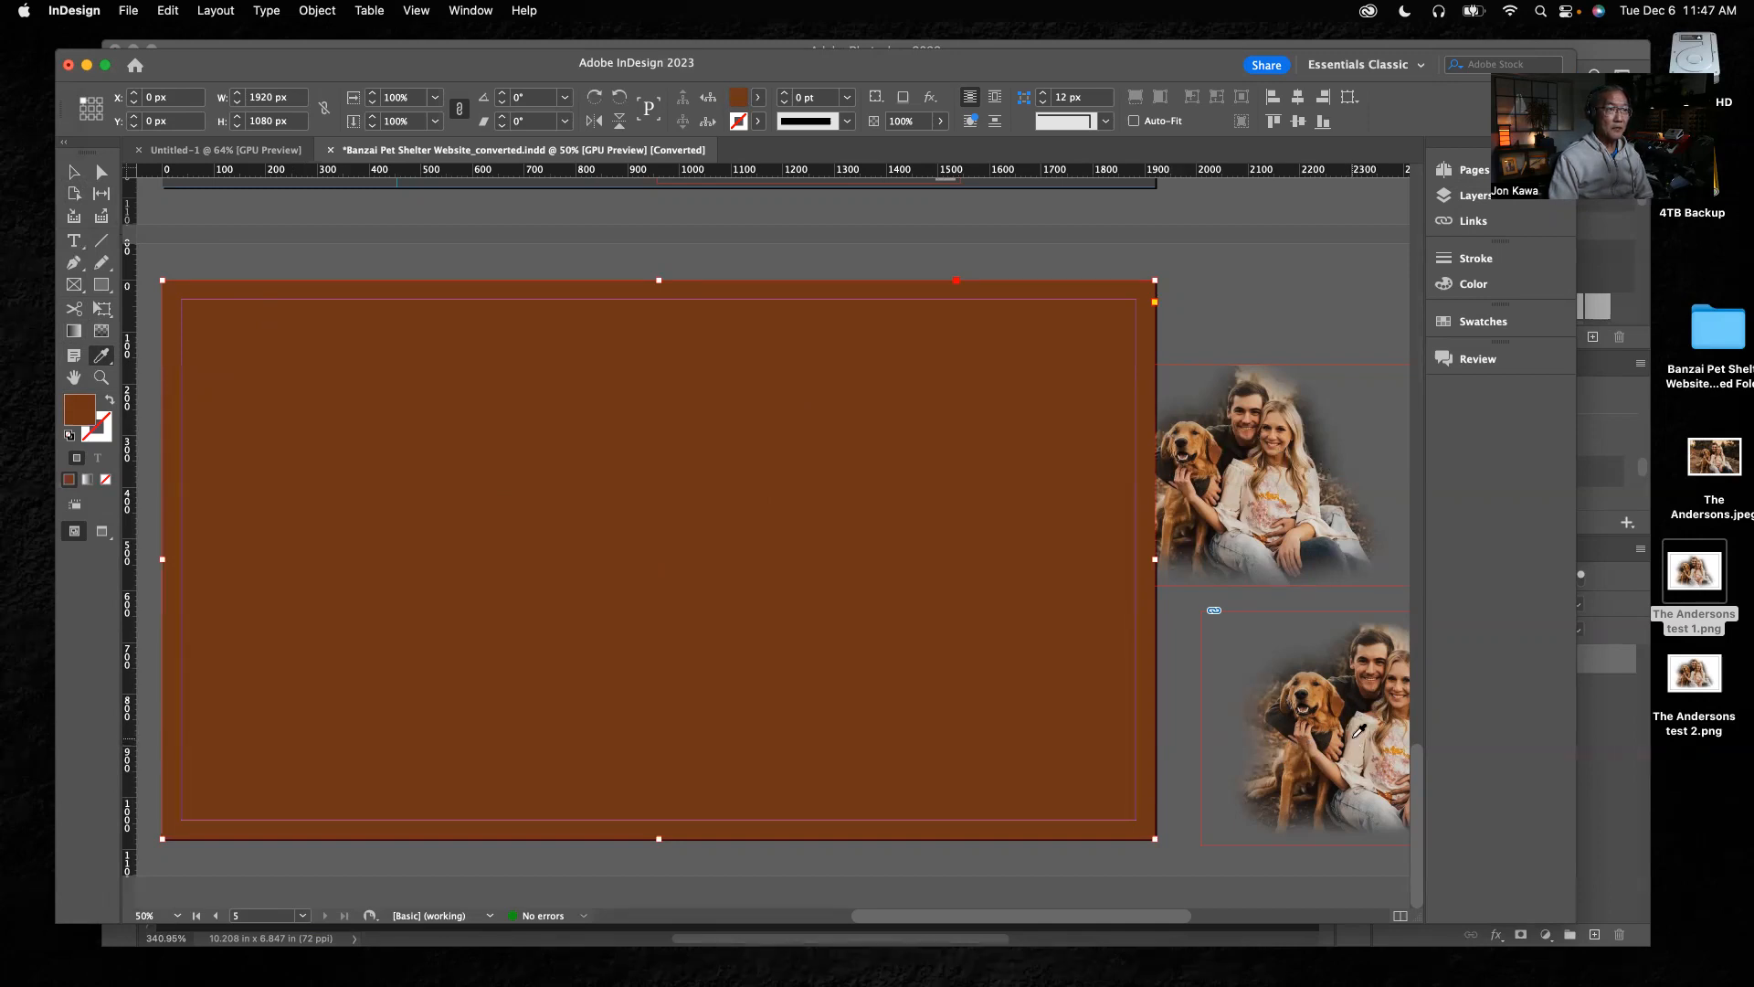
left_click(1358, 731)
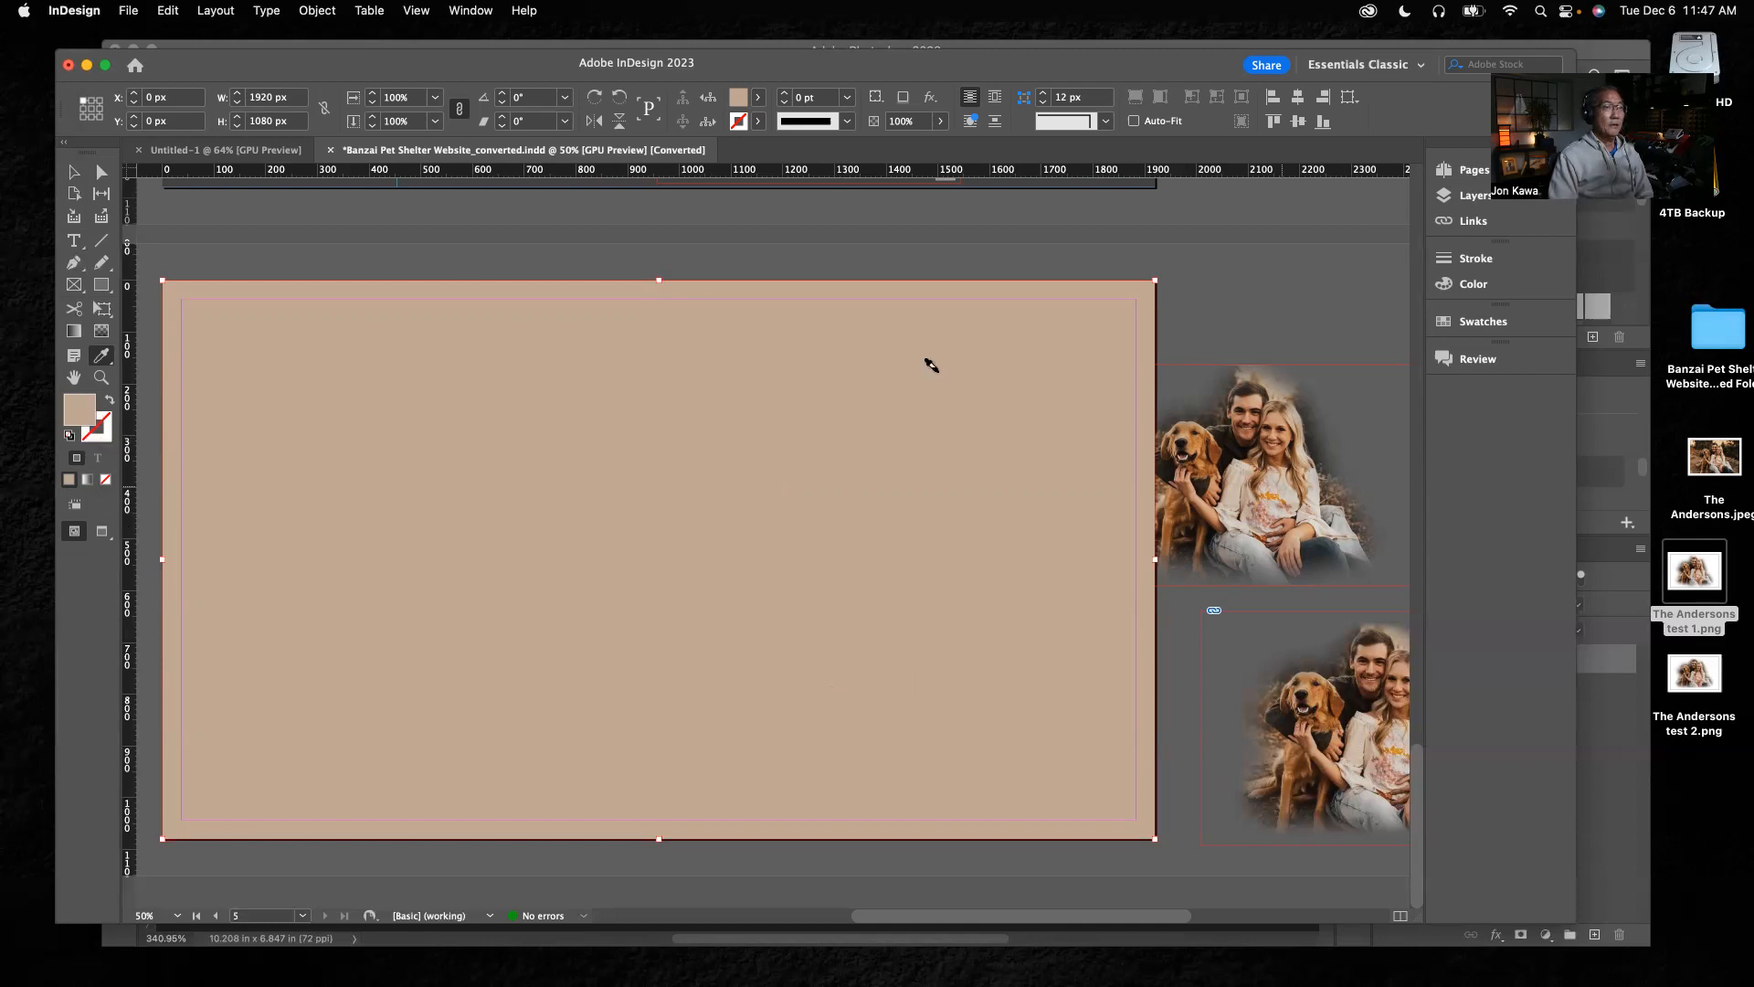
Move the upper "test 1" cutout onto the beige rectangle at about X 984 px, Y 111 px and bring it to the front
key("v")
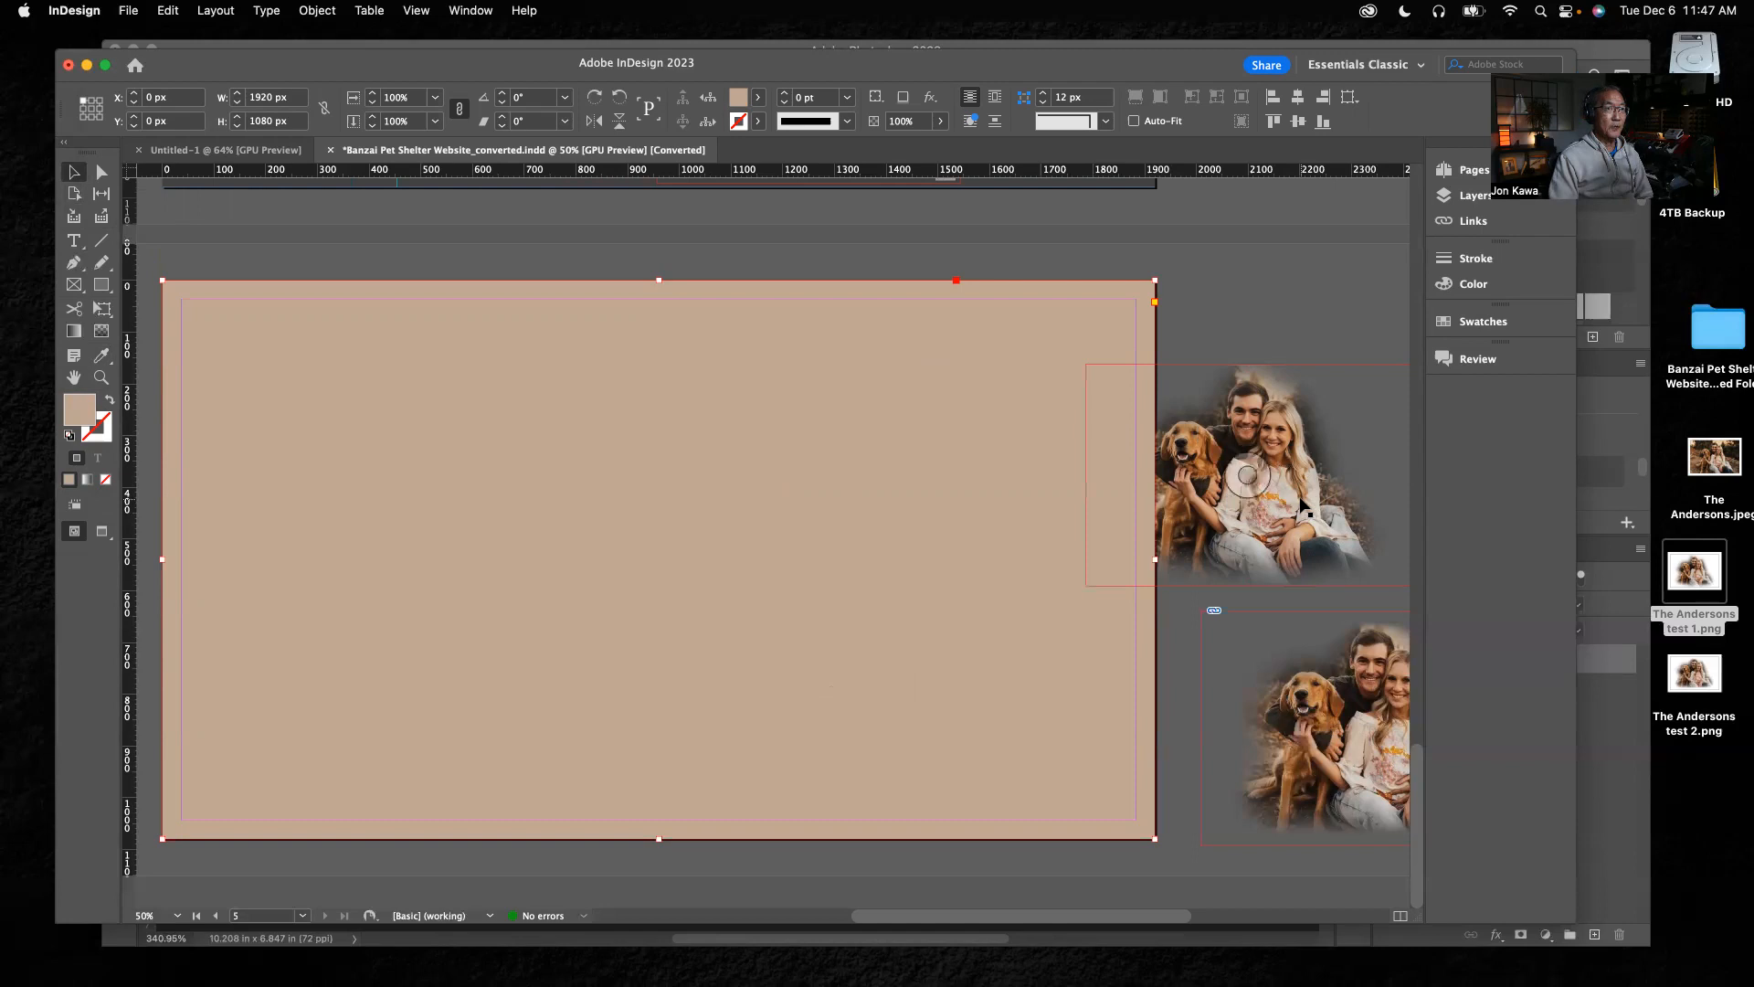
left_click_drag(1302, 506, 887, 479)
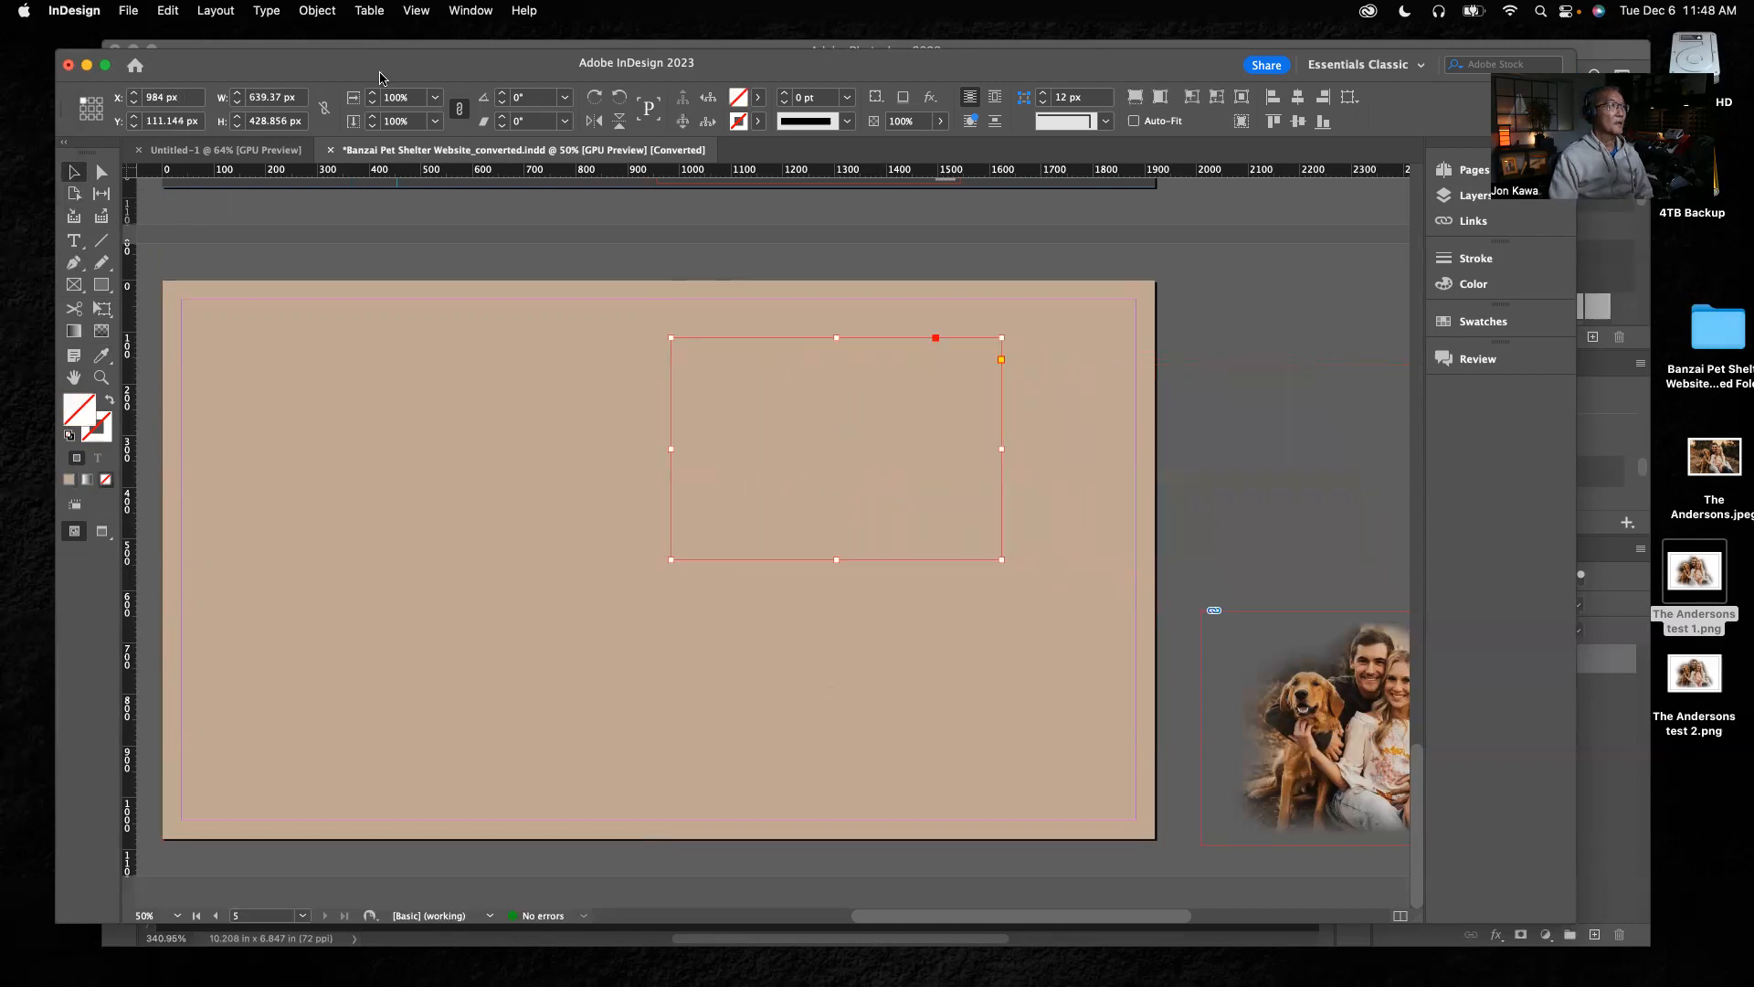
left_click(318, 11)
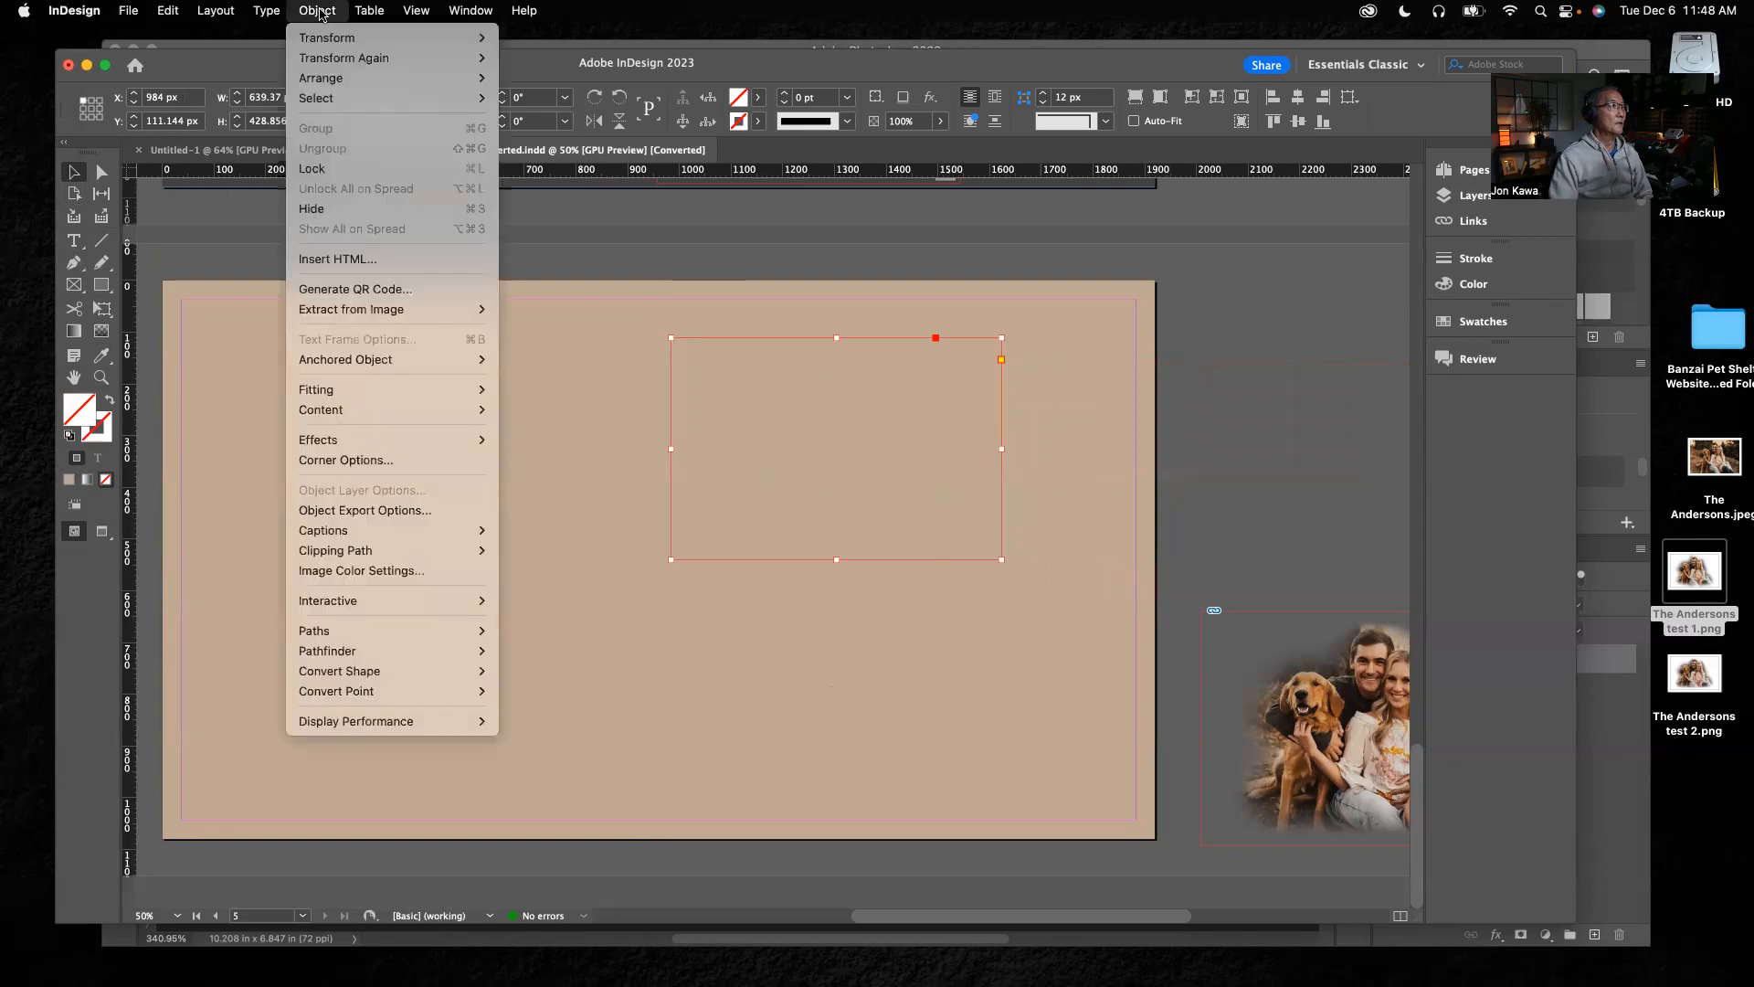
mouse_move(336, 80)
left_click(544, 79)
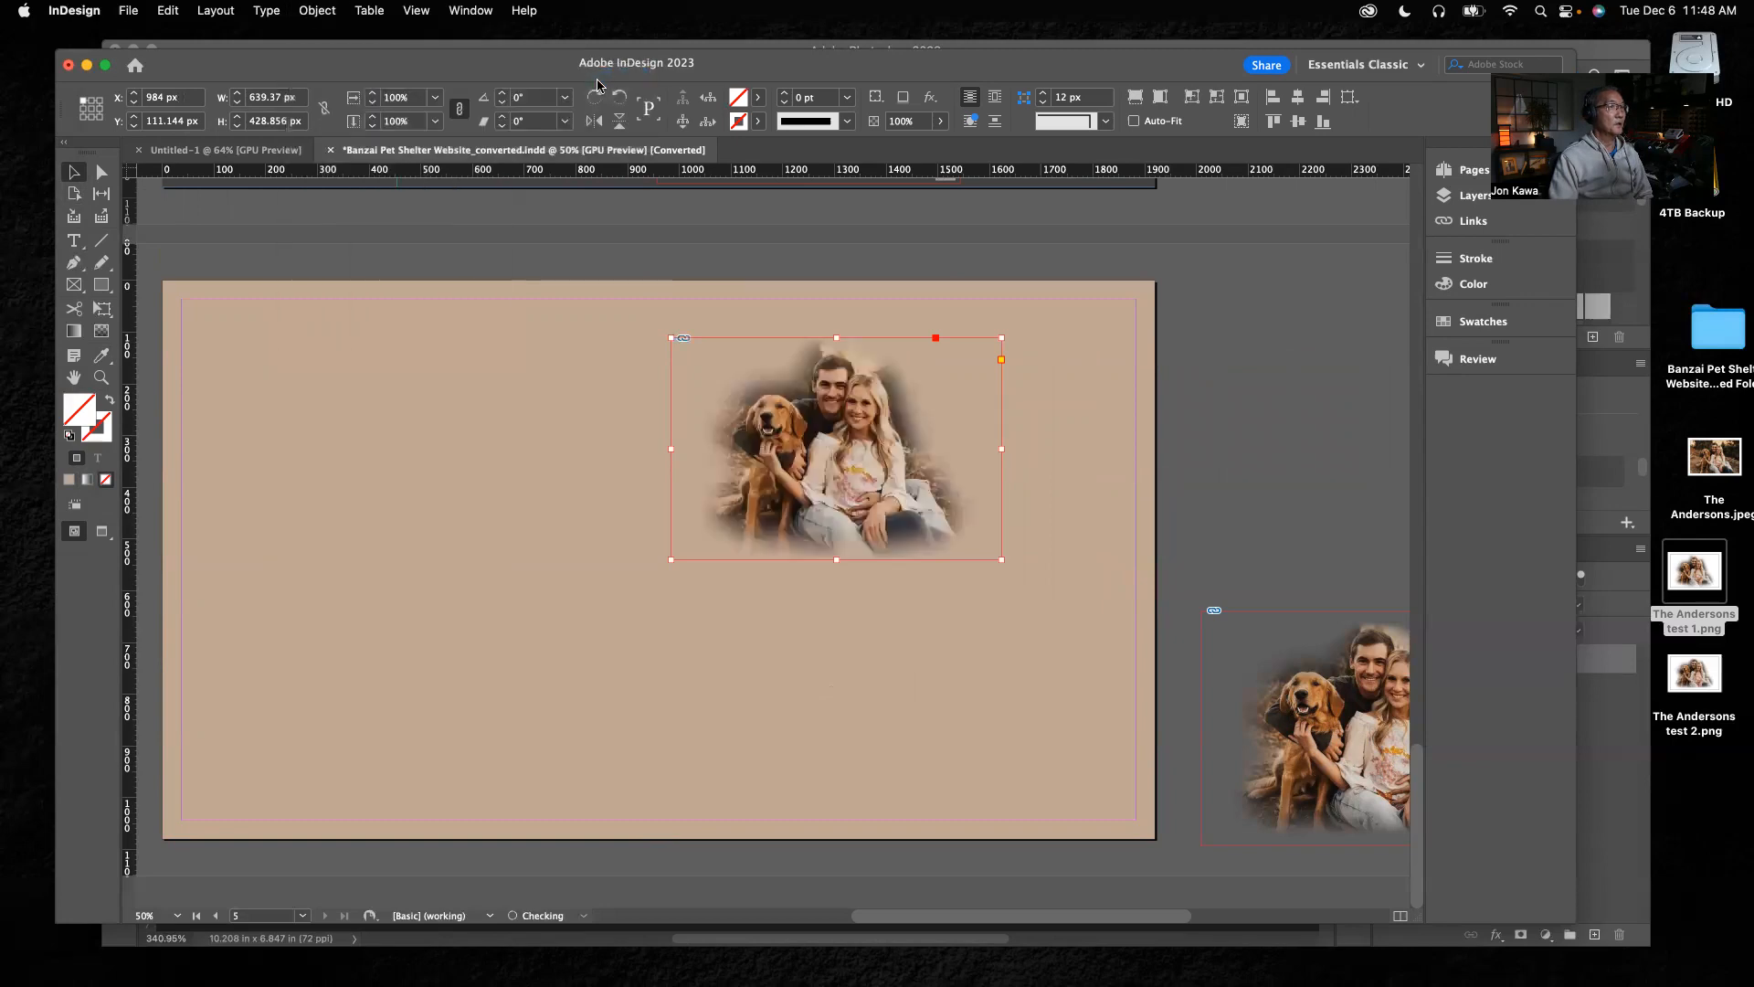
Switch the page to Preview screen mode, and enlarge the cutout on the beige rectangle proportionally to about 1228 × 823 px
left_click(1101, 447)
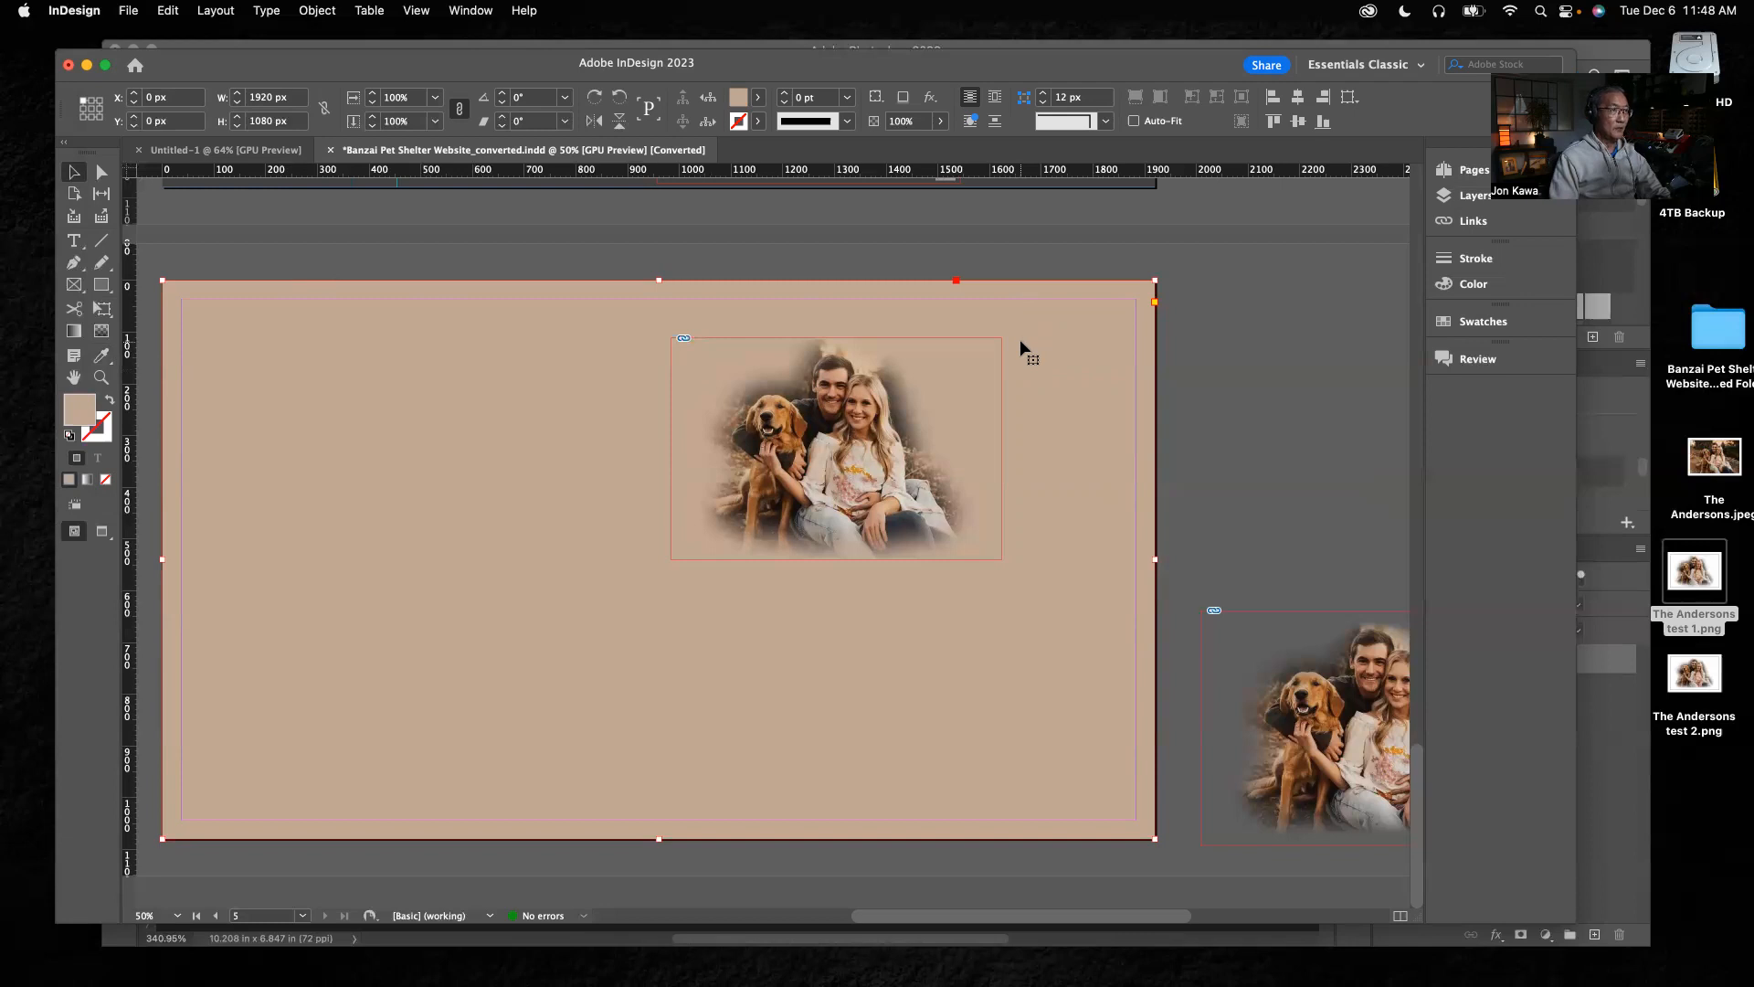
key("w")
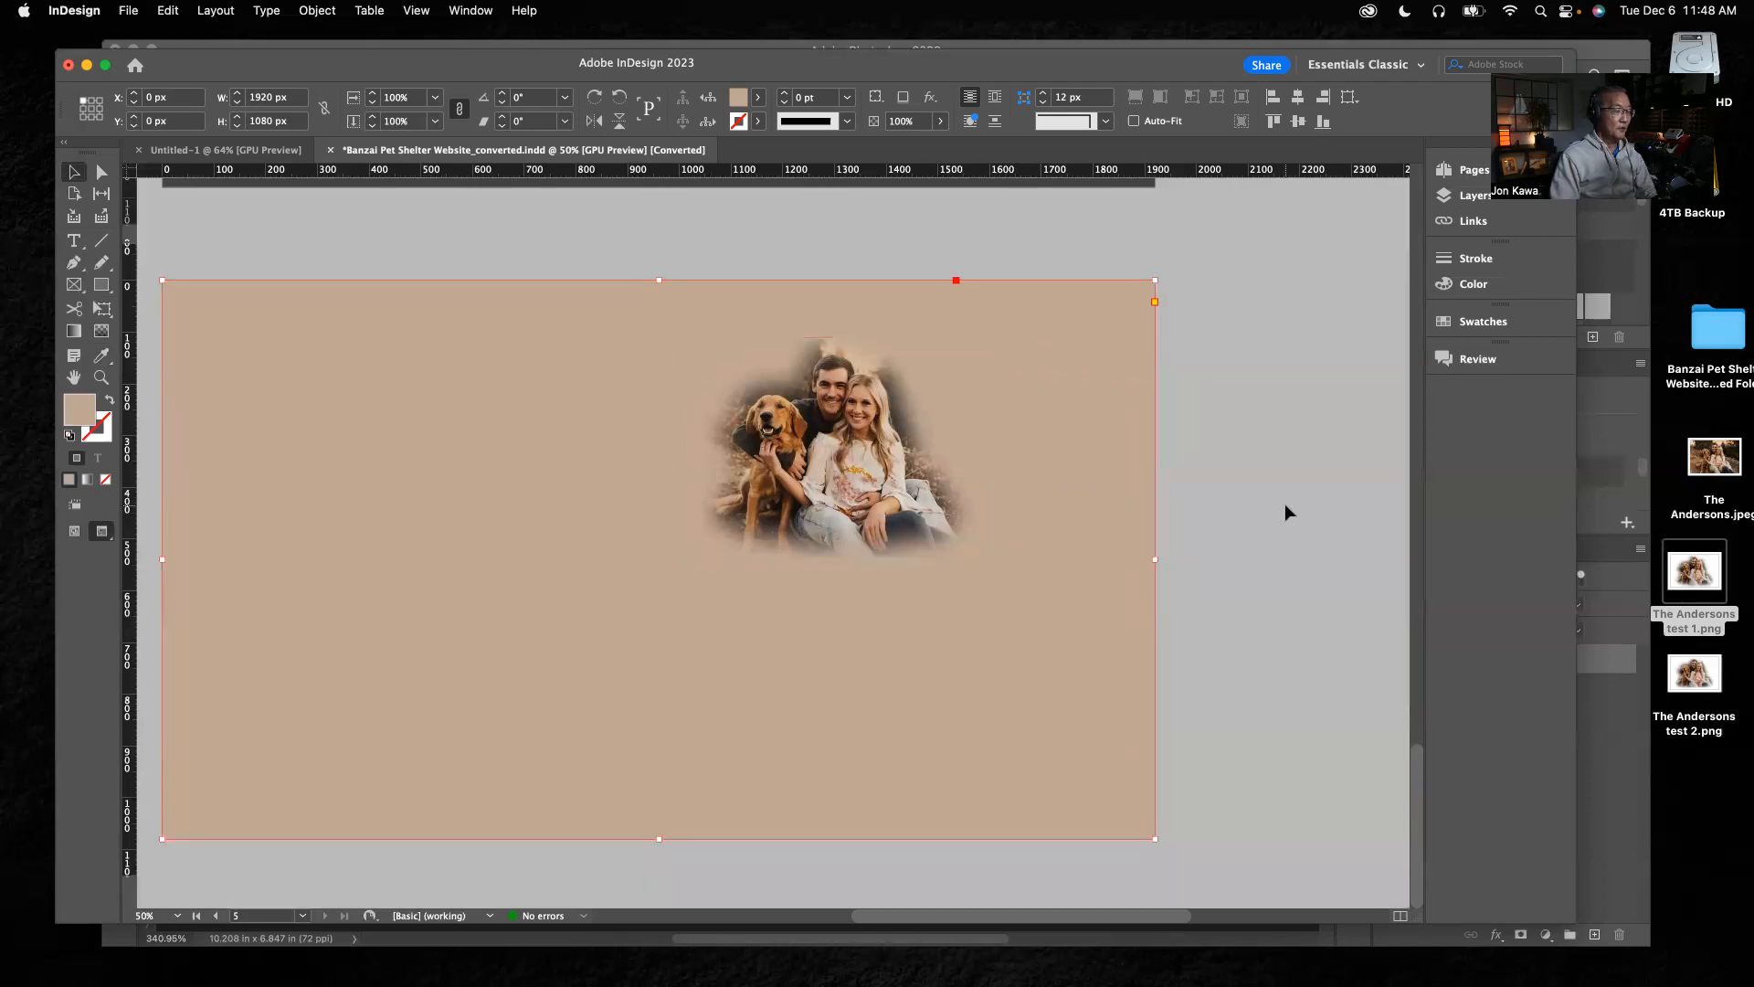
left_click(832, 508)
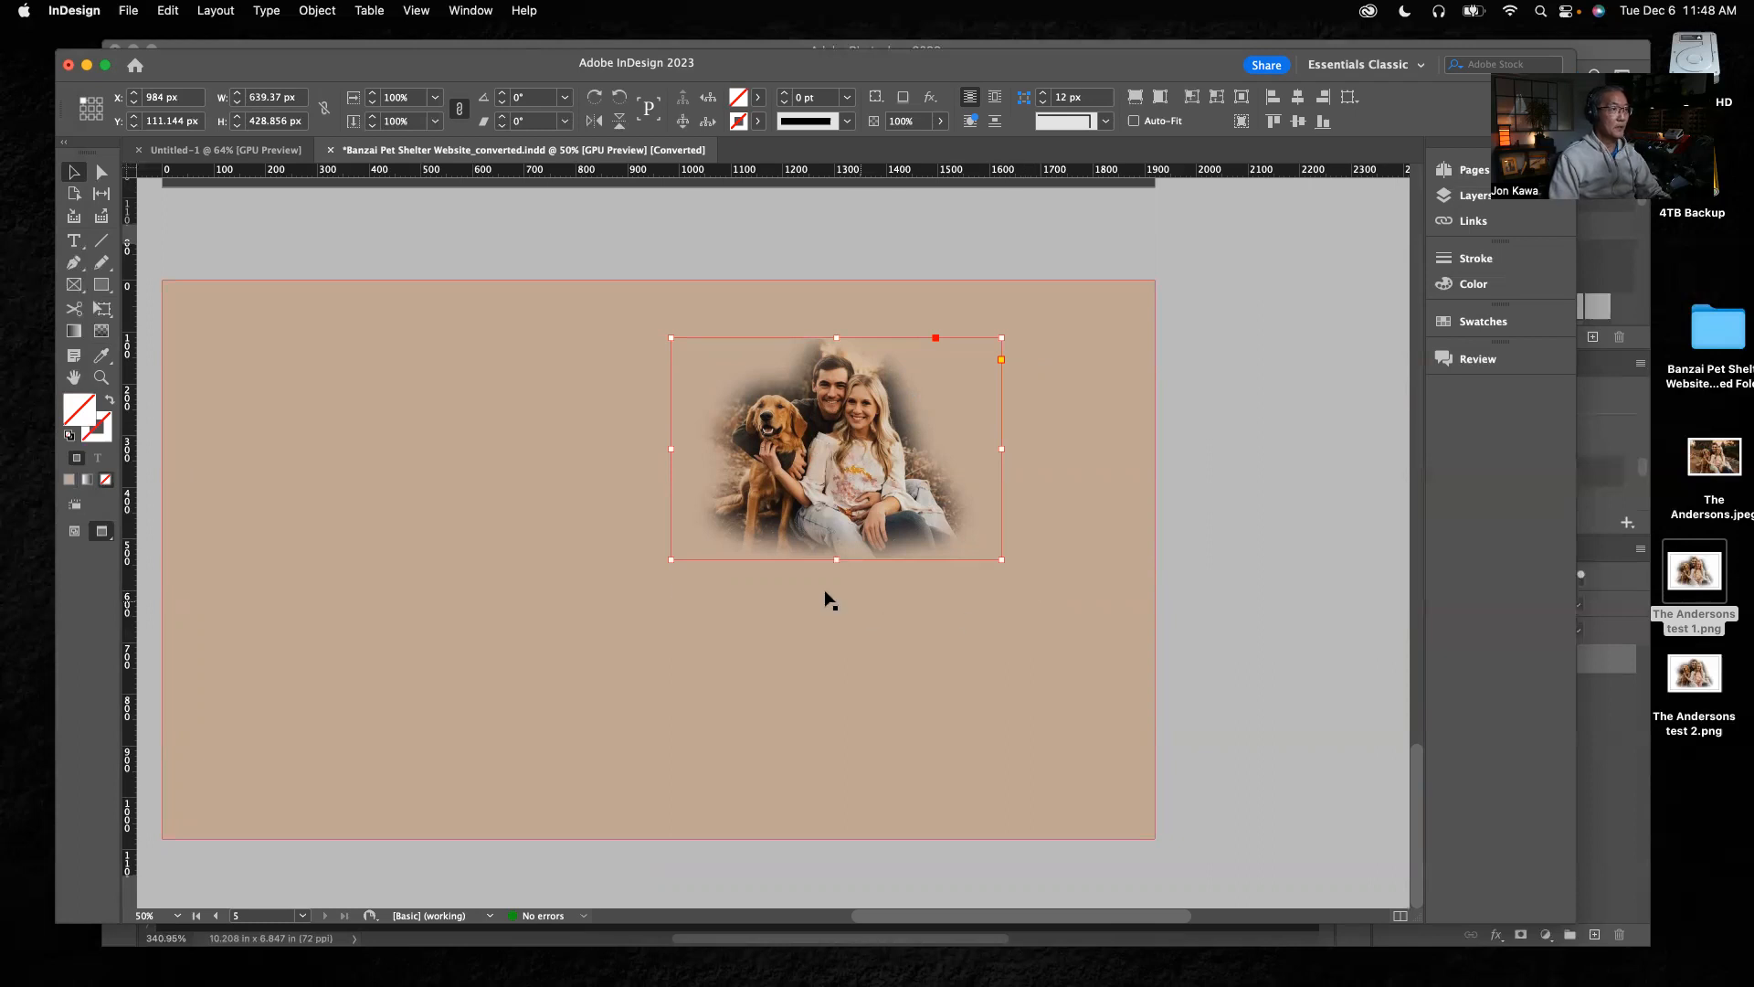
left_click(669, 562)
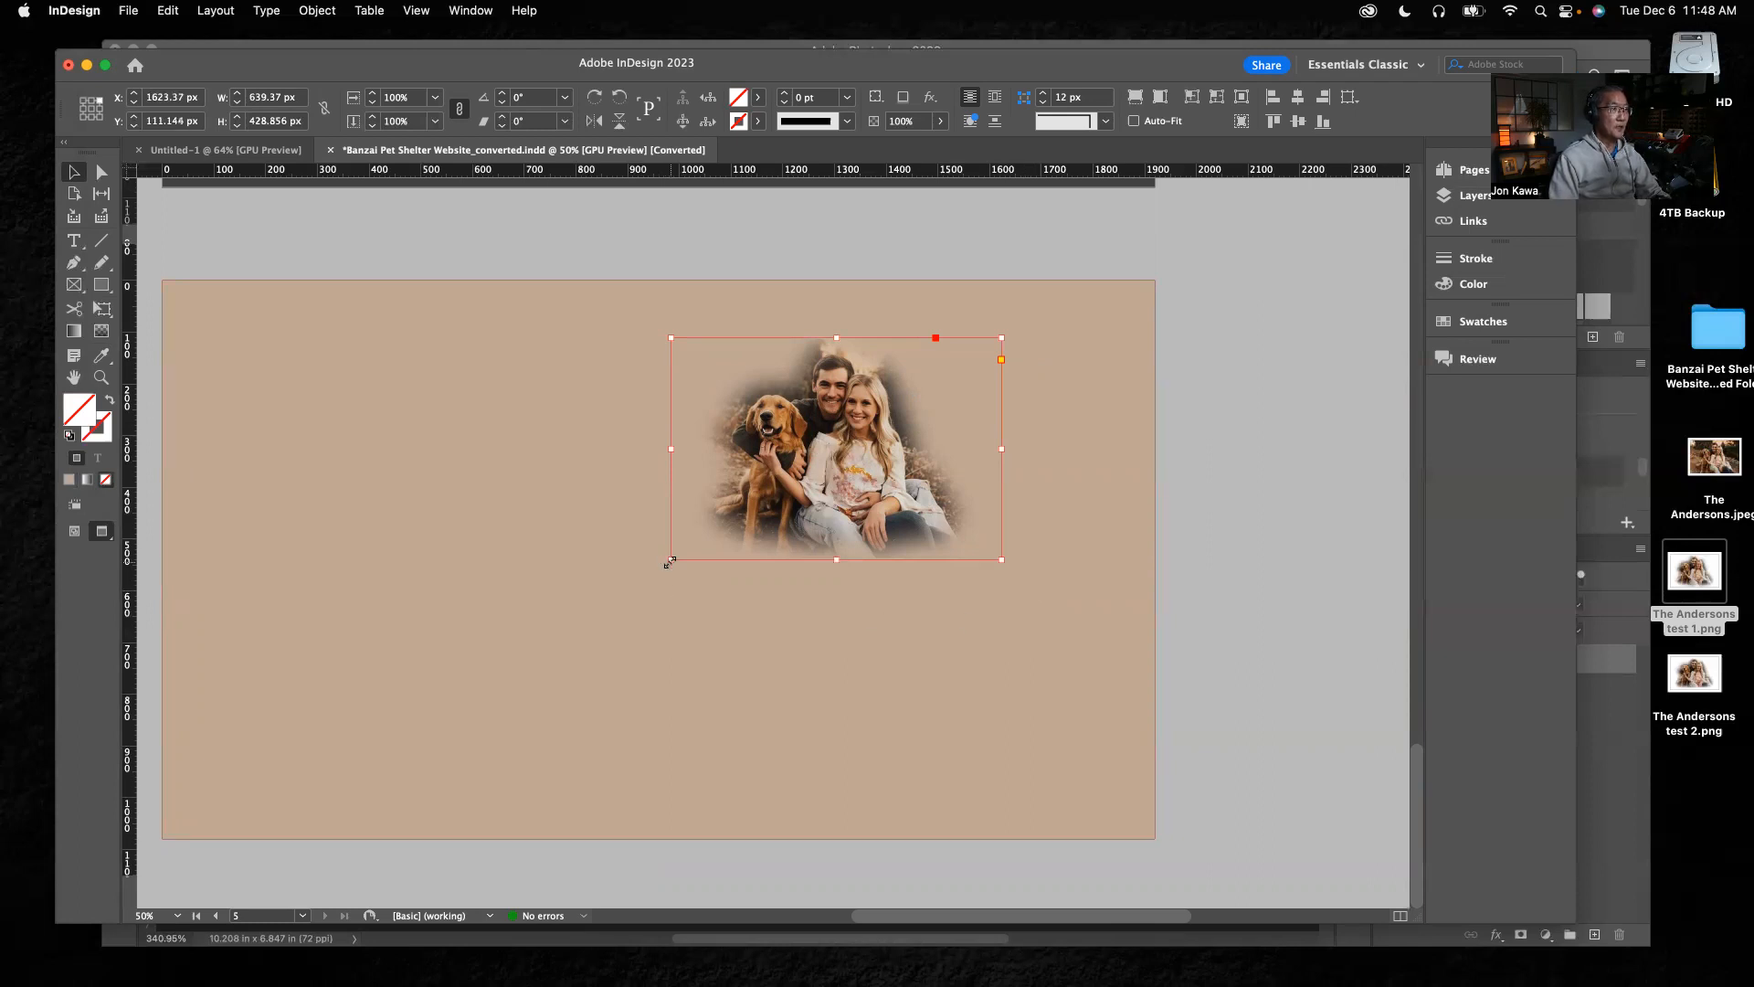
left_click_drag(670, 562, 367, 763)
left_click_drag(781, 570, 877, 568)
left_click(1134, 332)
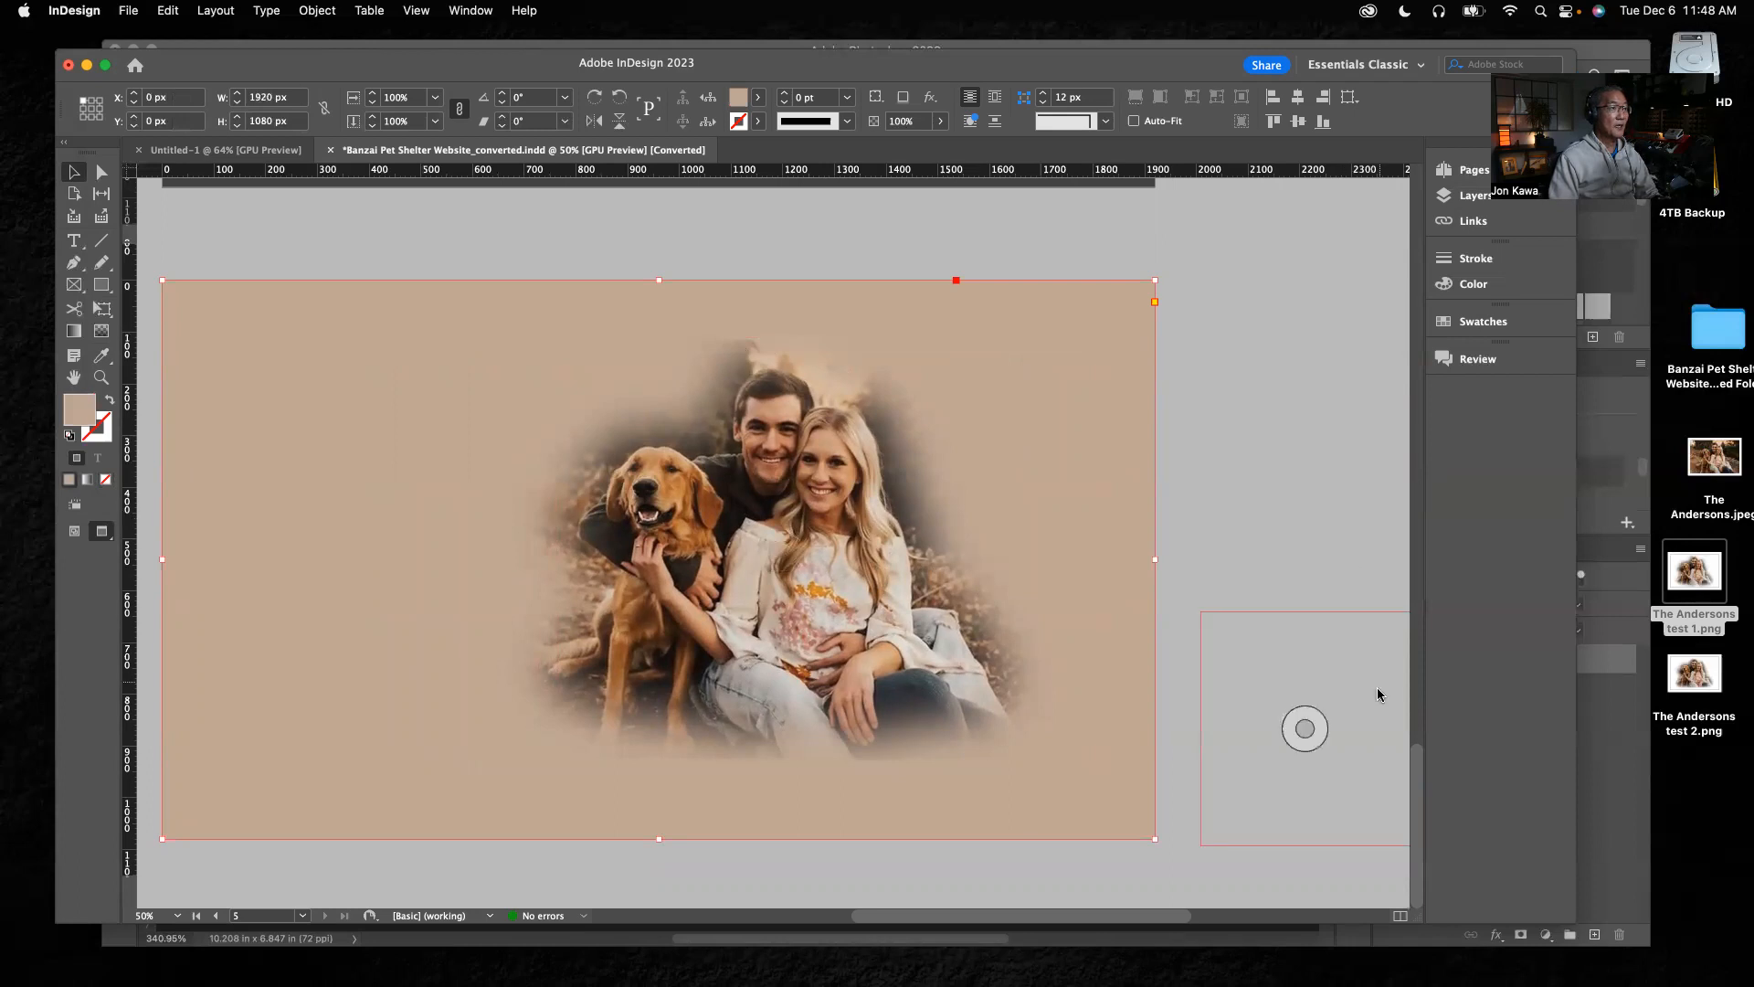
Move the other cutout from the pasteboard onto the page at about X 60 px, Y 210 px and bring it to the front
left_click(712, 882)
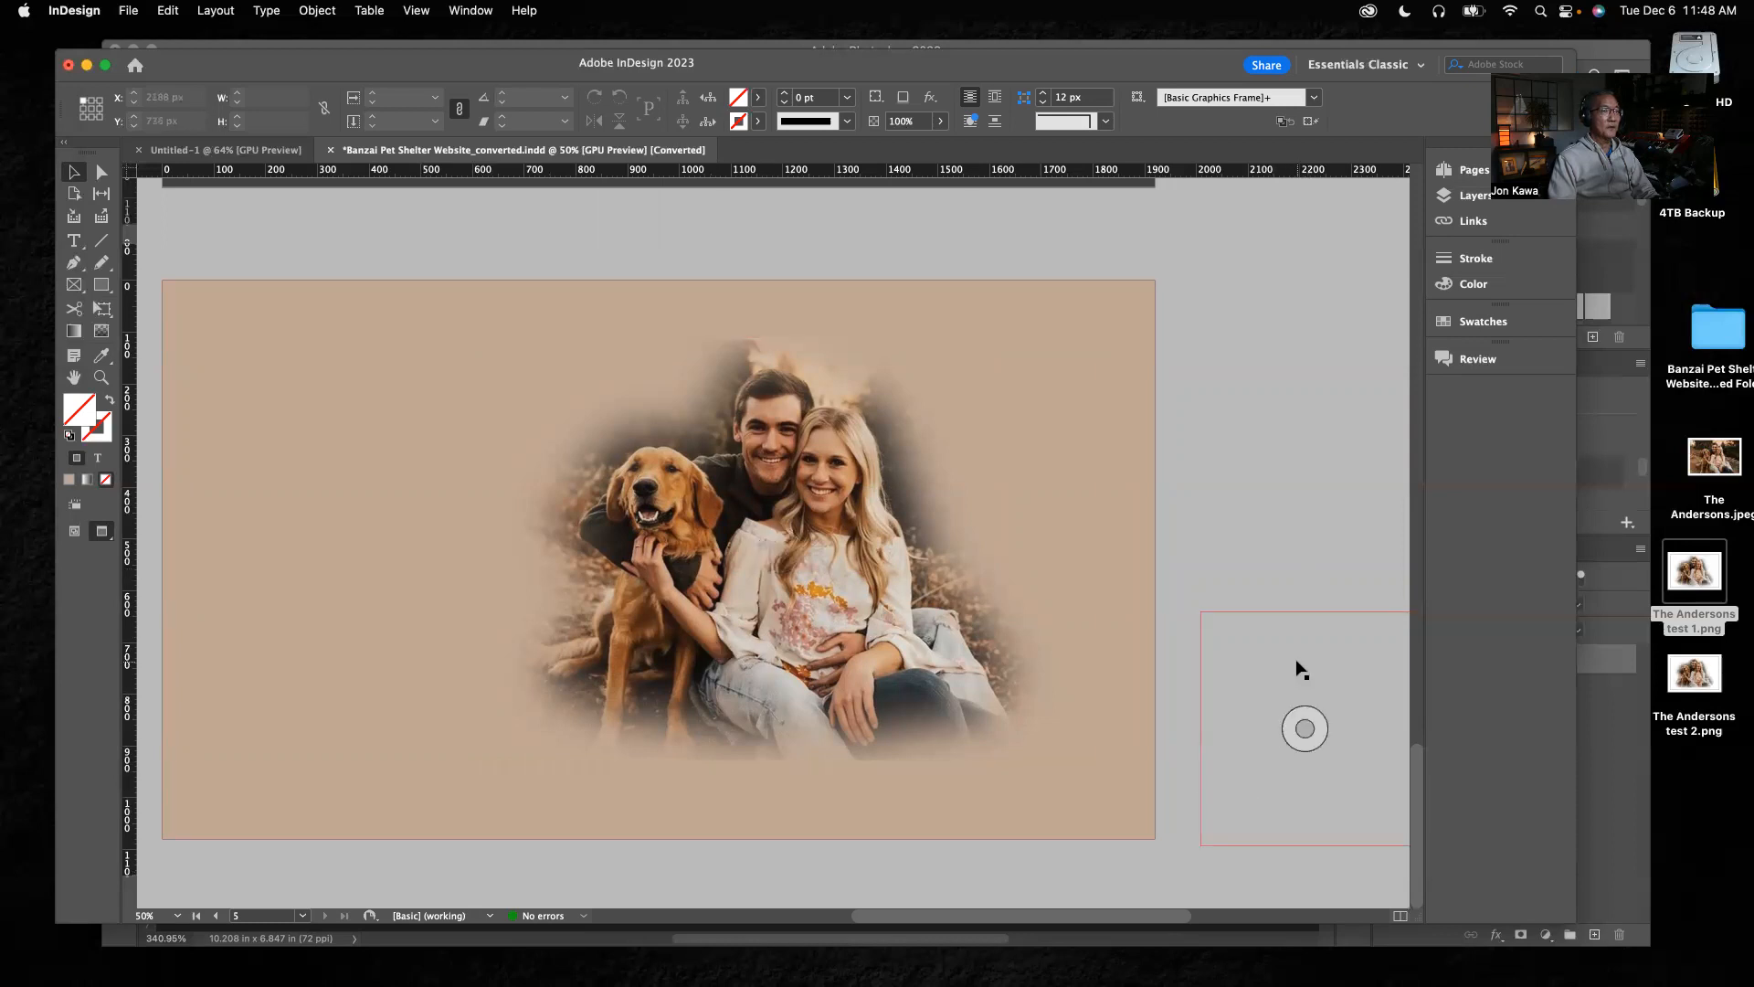
left_click_drag(1334, 662, 324, 437)
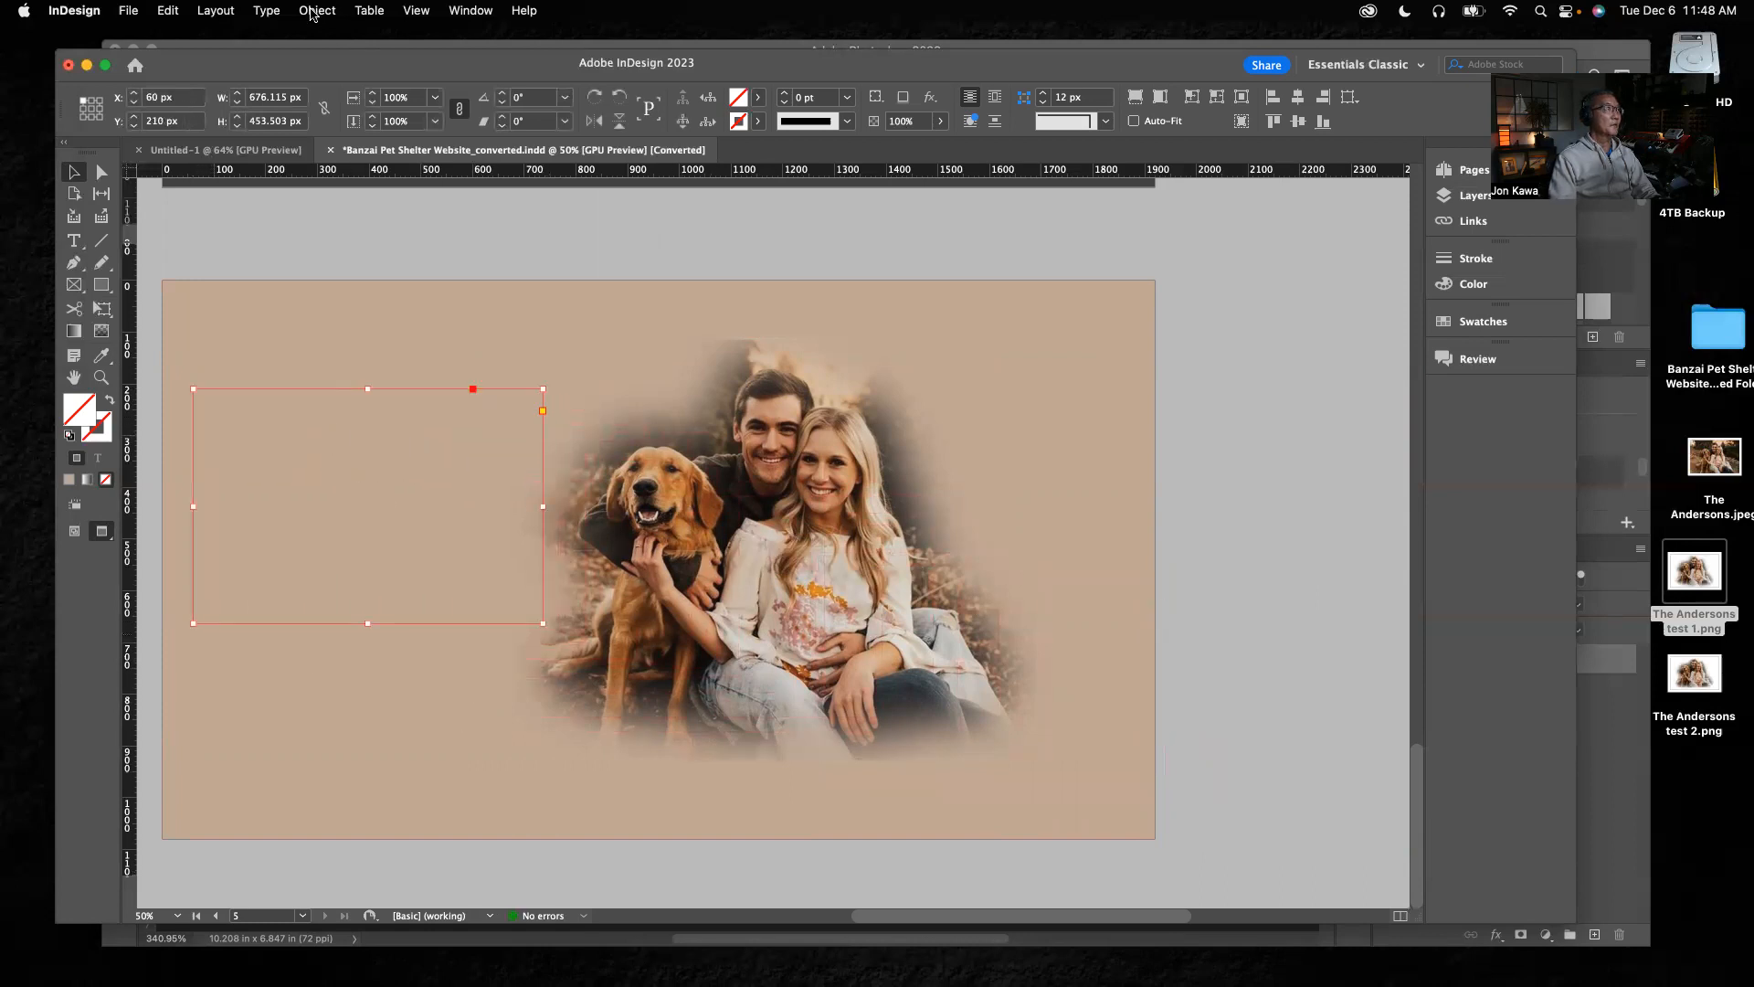
left_click(315, 11)
mouse_move(335, 81)
left_click(518, 82)
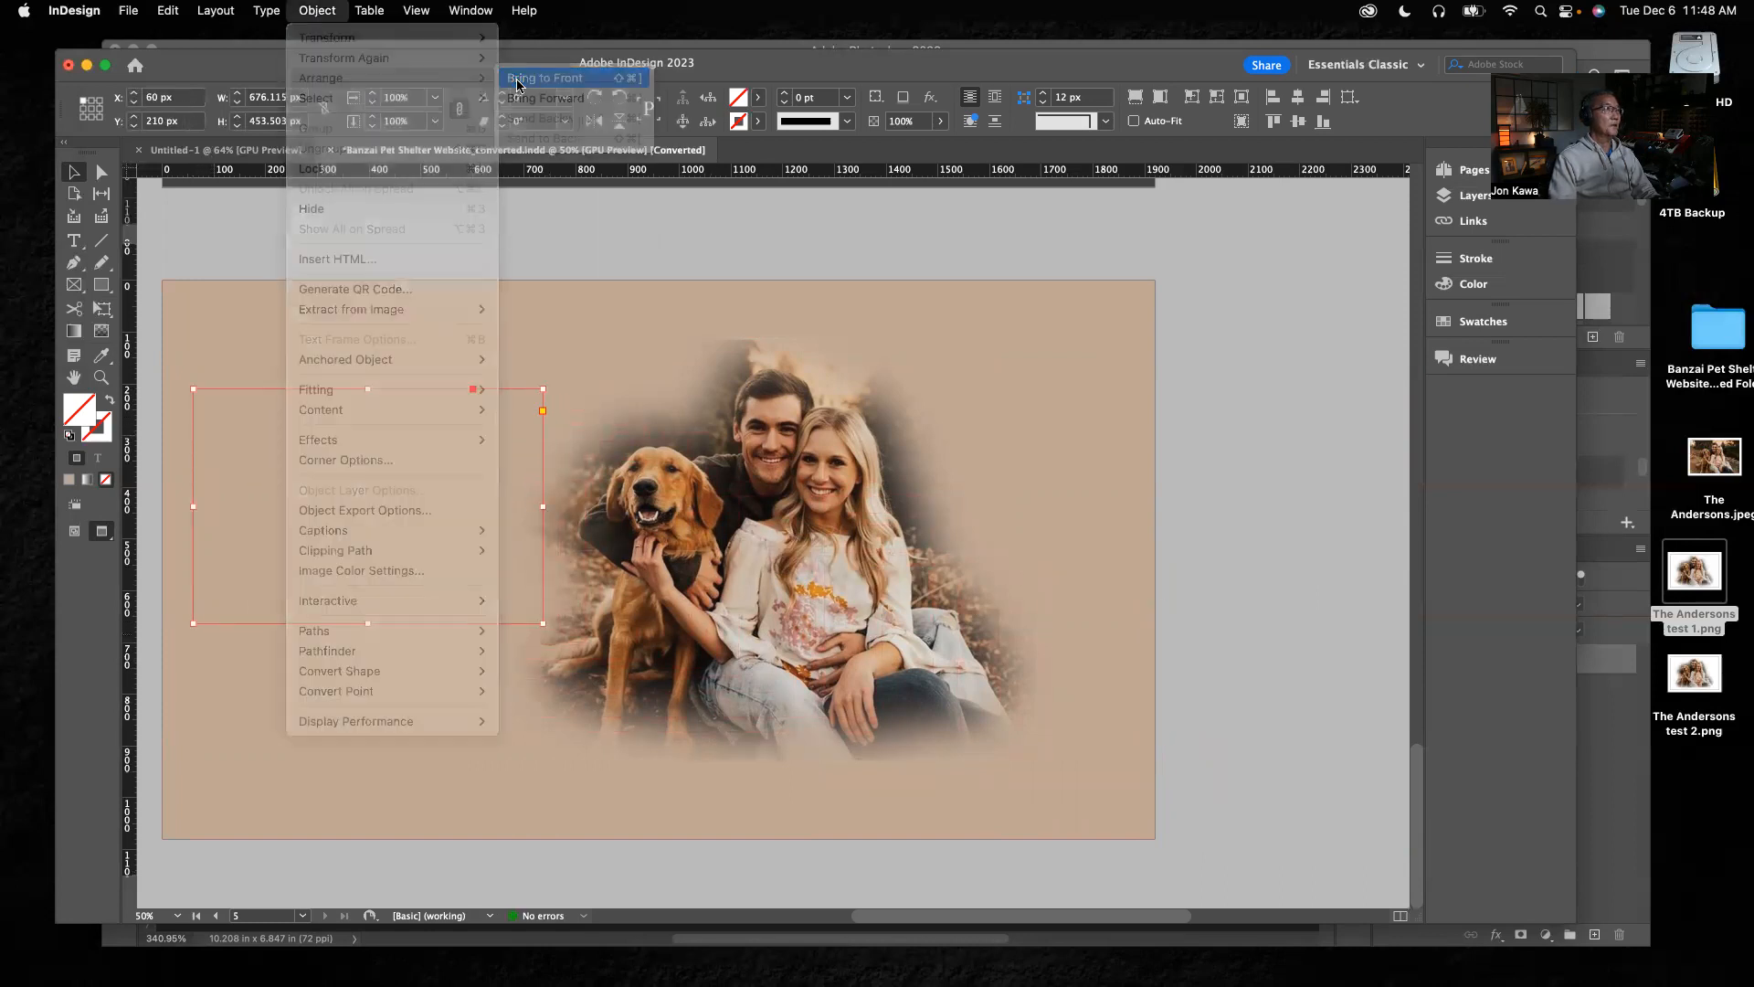
Arrange the cutouts side by side: the large one at about X 1000 px, Y 60 px, the other enlarged to about 1274 × 855 px
left_click_drag(857, 589, 1074, 561)
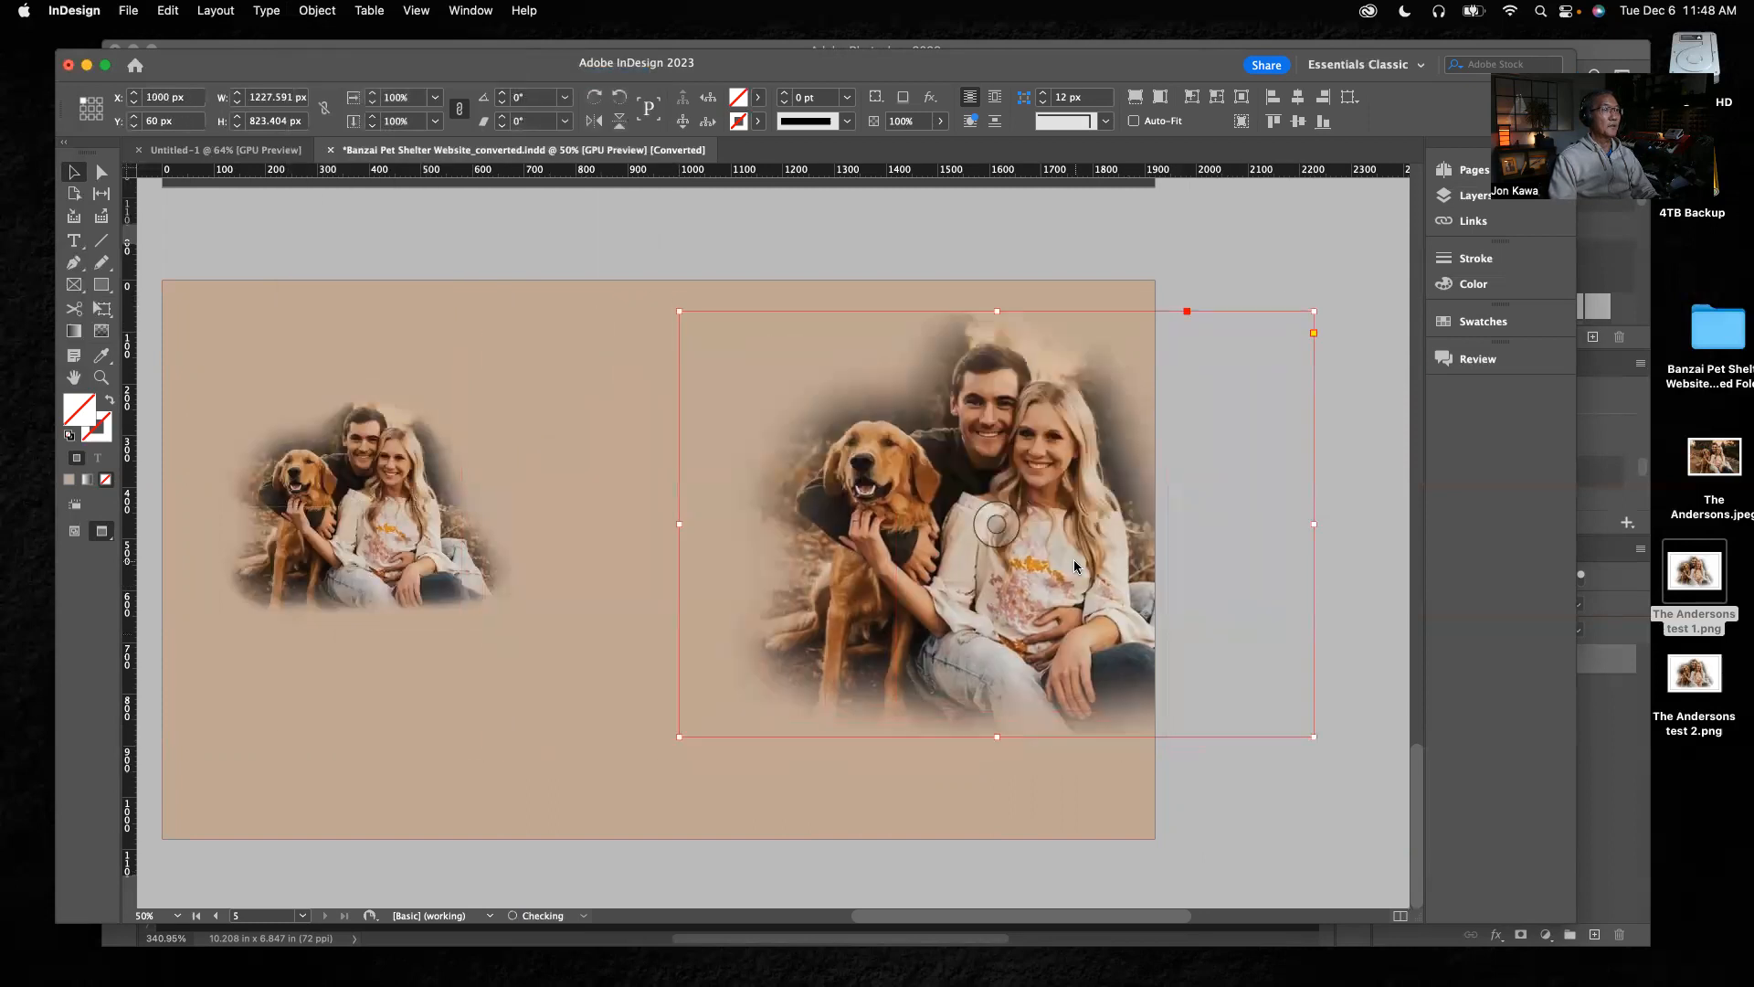
left_click(437, 555)
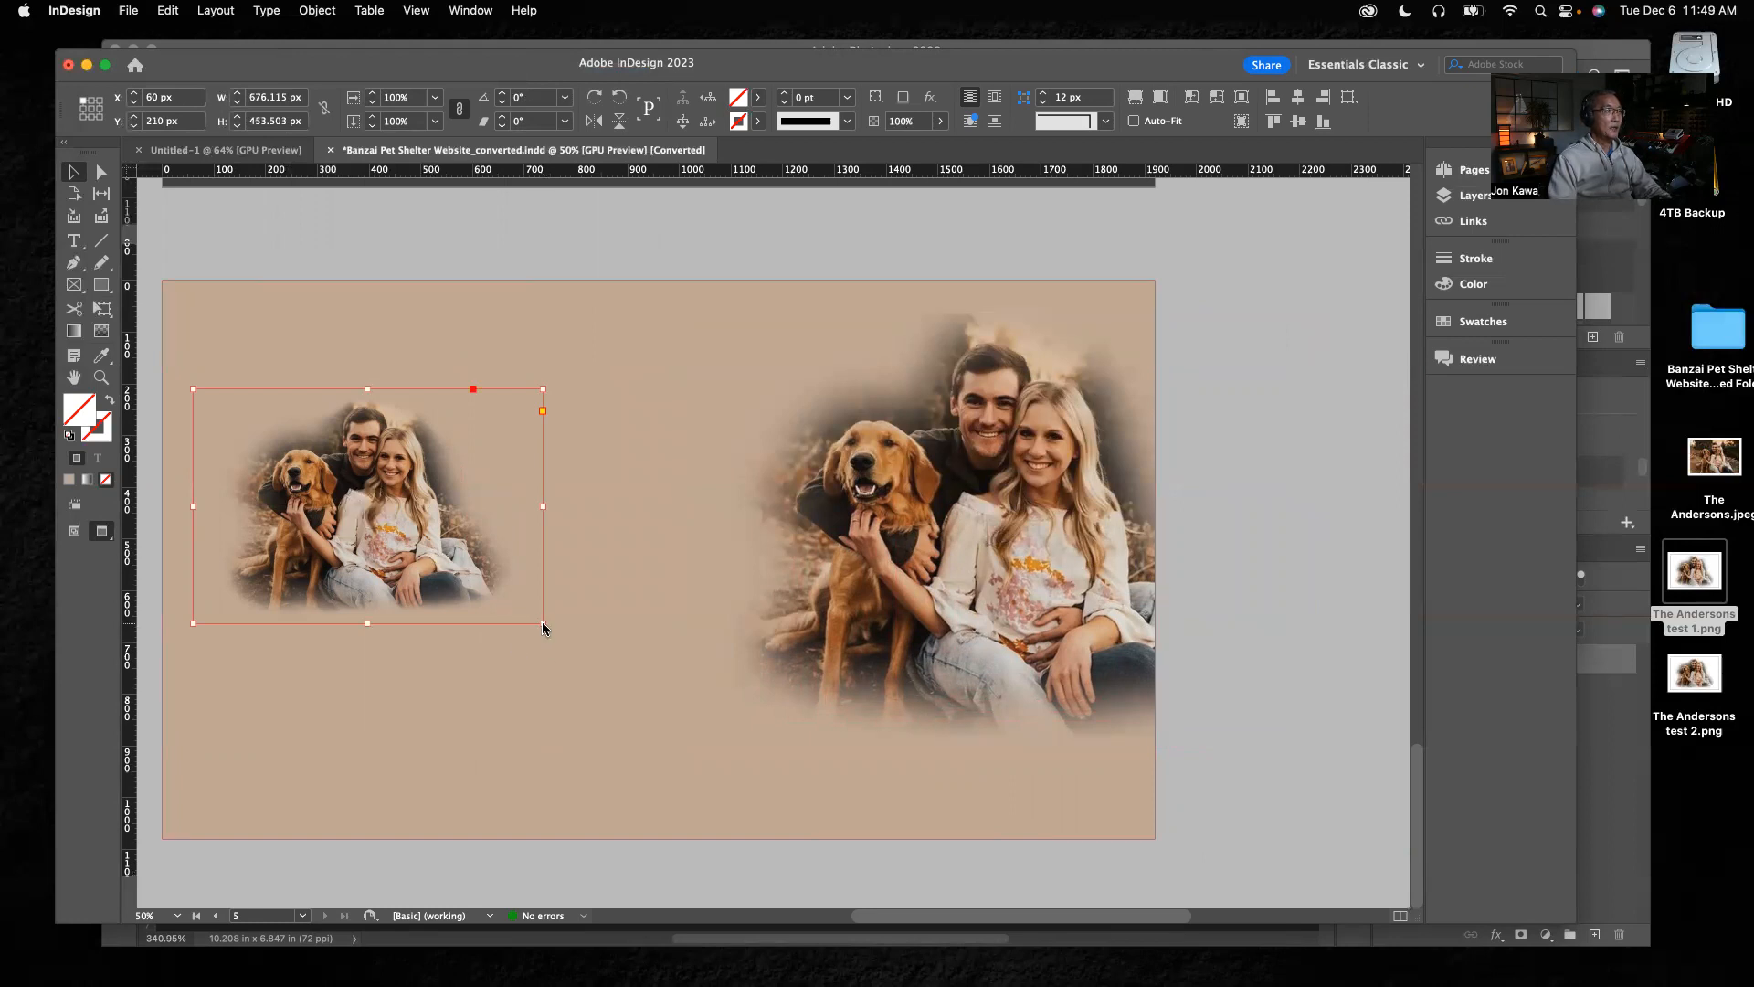
left_click_drag(543, 624, 804, 830)
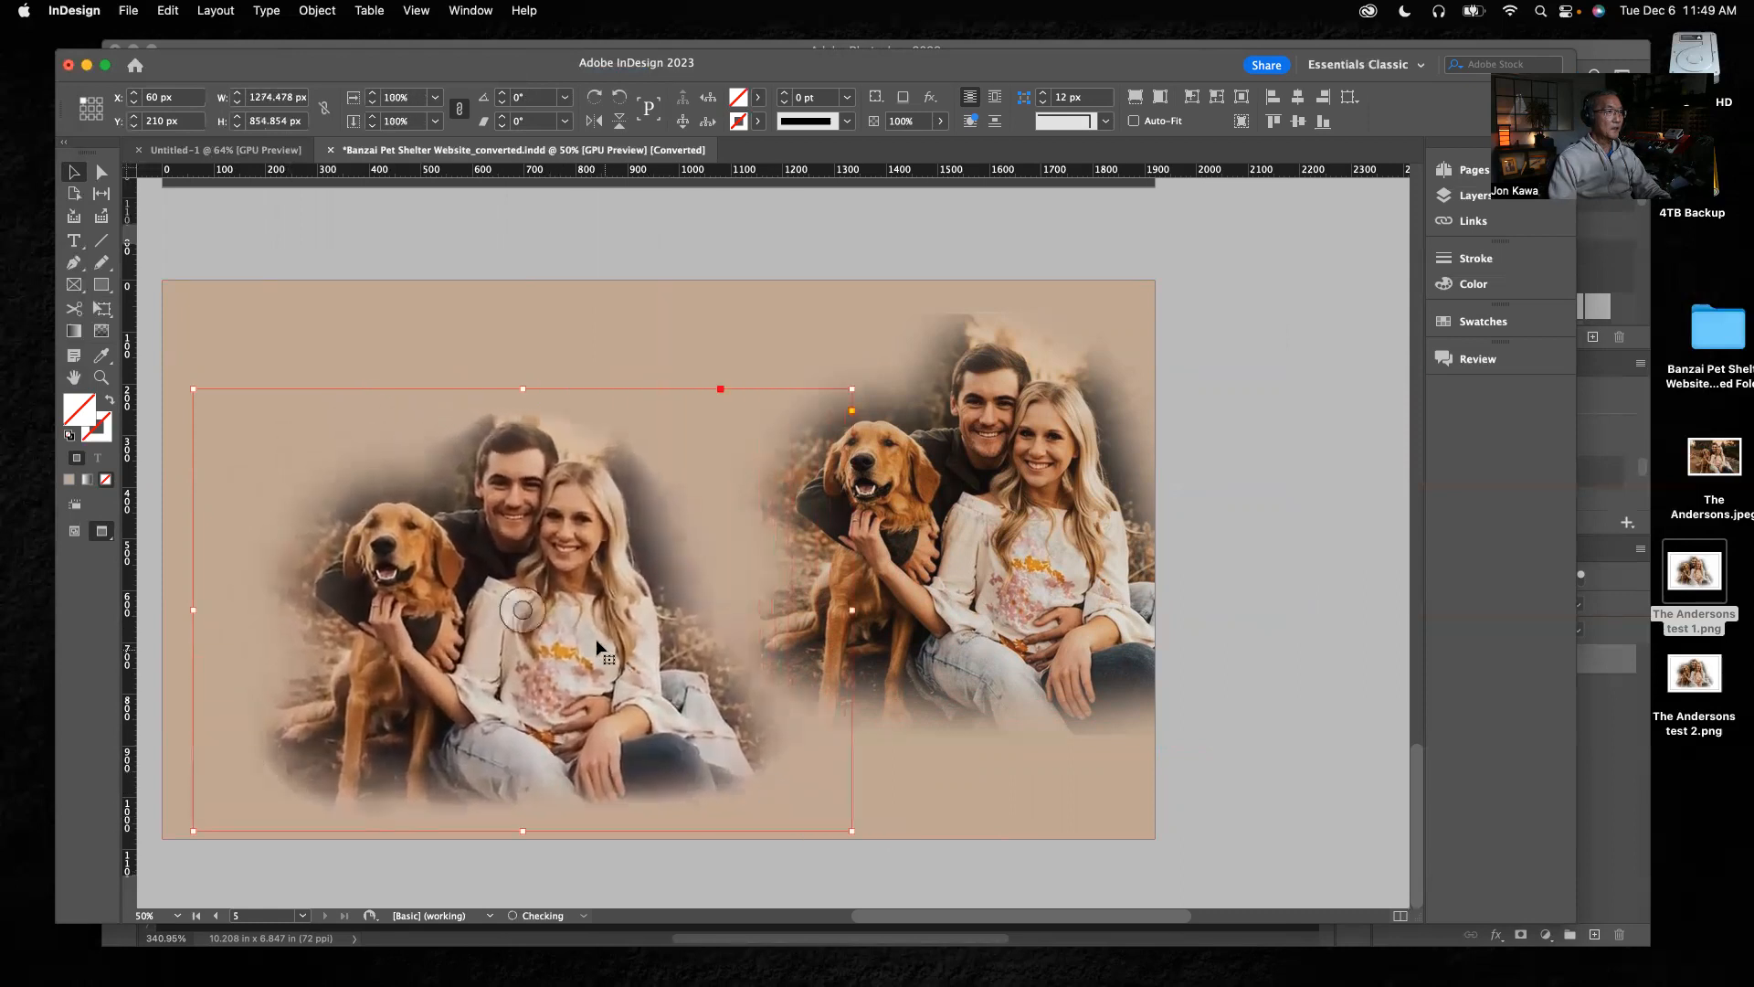
left_click_drag(606, 638, 545, 570)
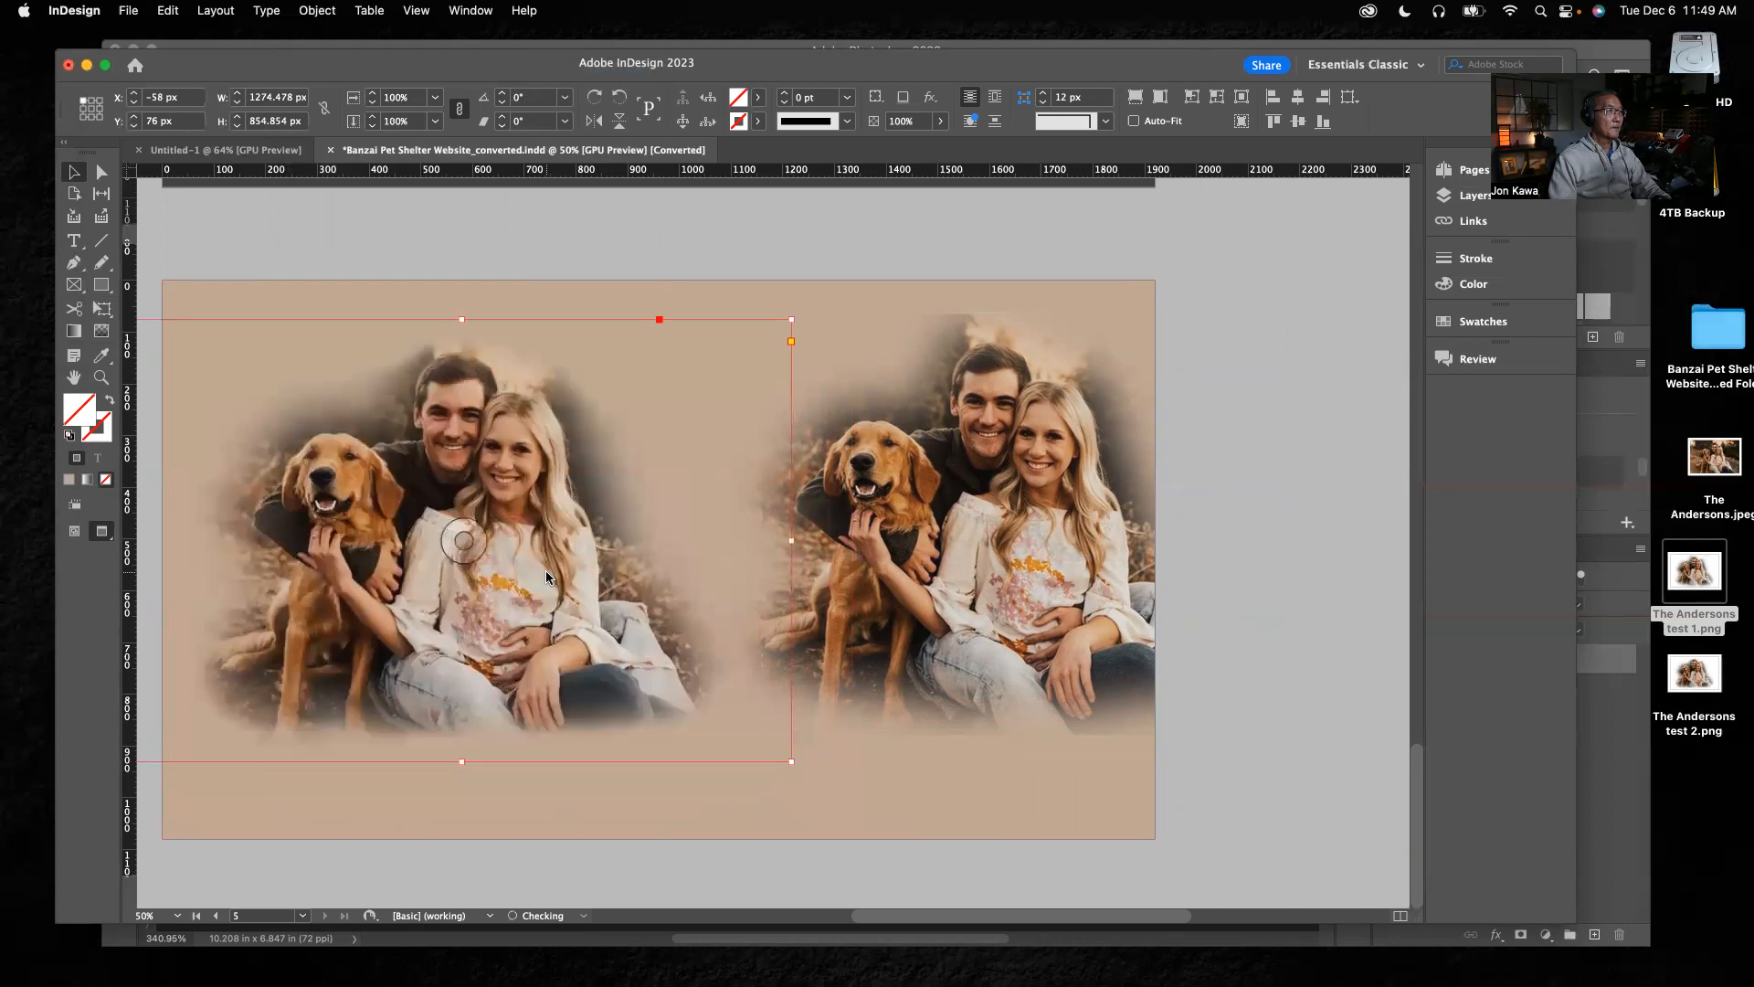
left_click(899, 255)
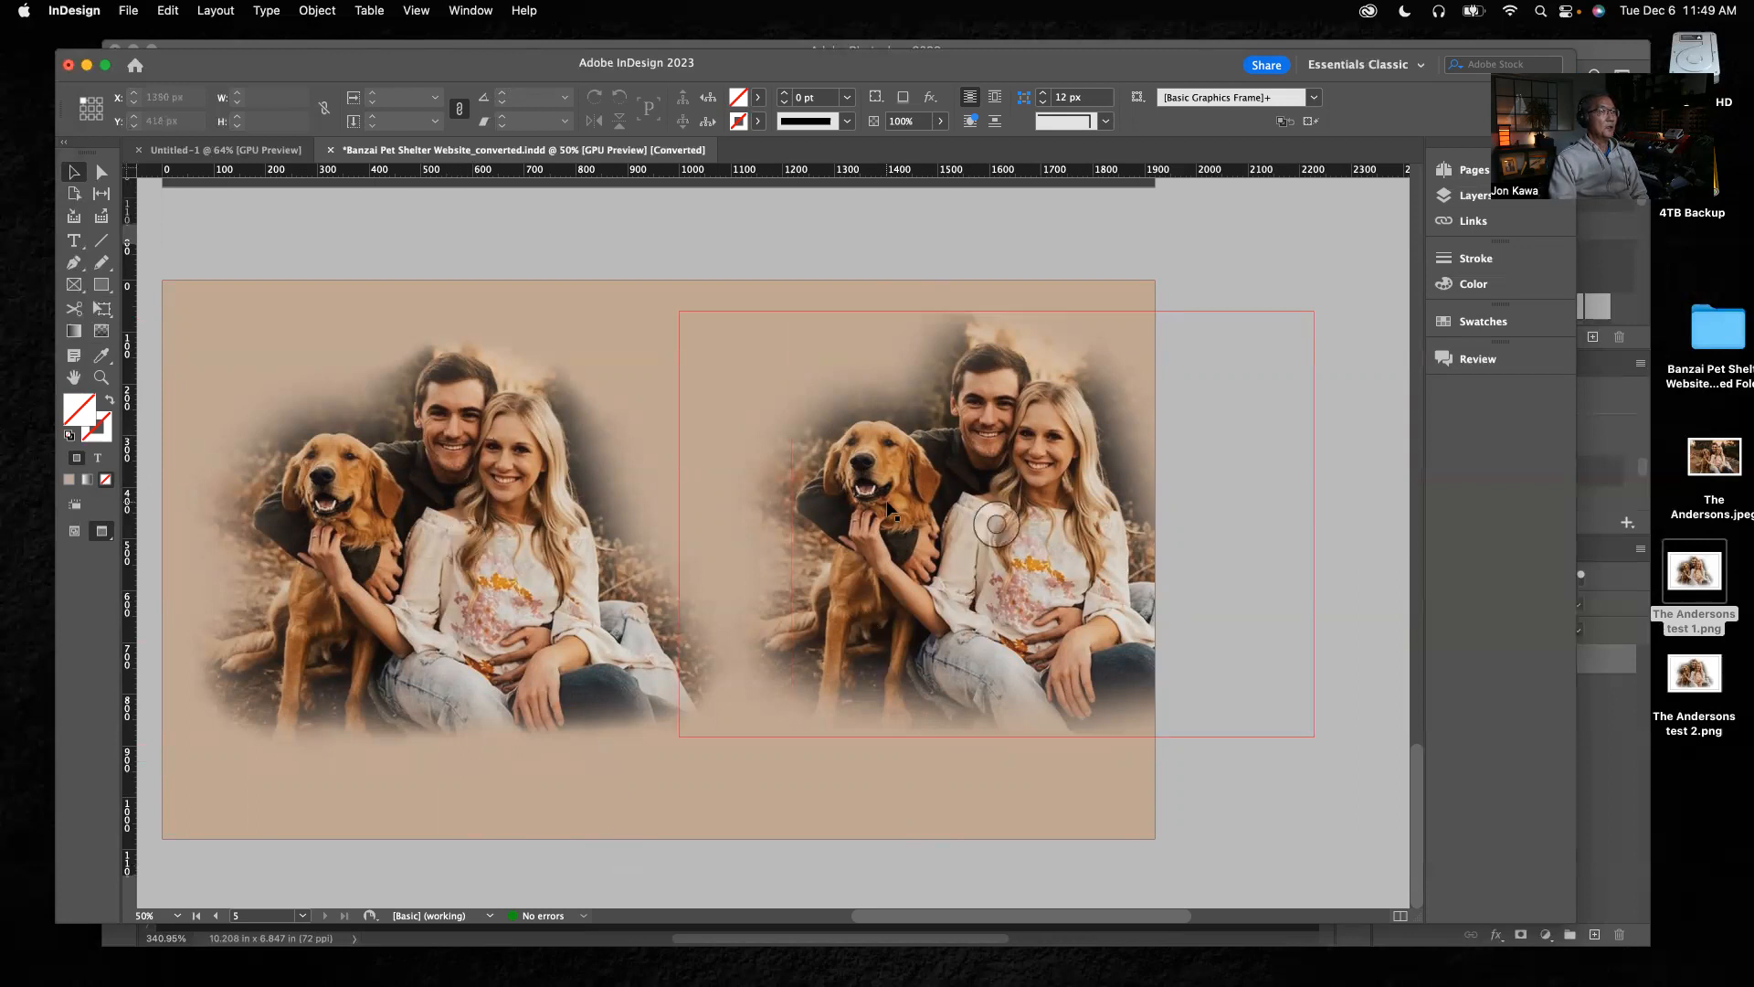
Delete the right-hand cutout, and enlarge the remaining one to about 1482 × 994 px at X 550 px, Y 16 px
left_click(1023, 635)
key("Delete")
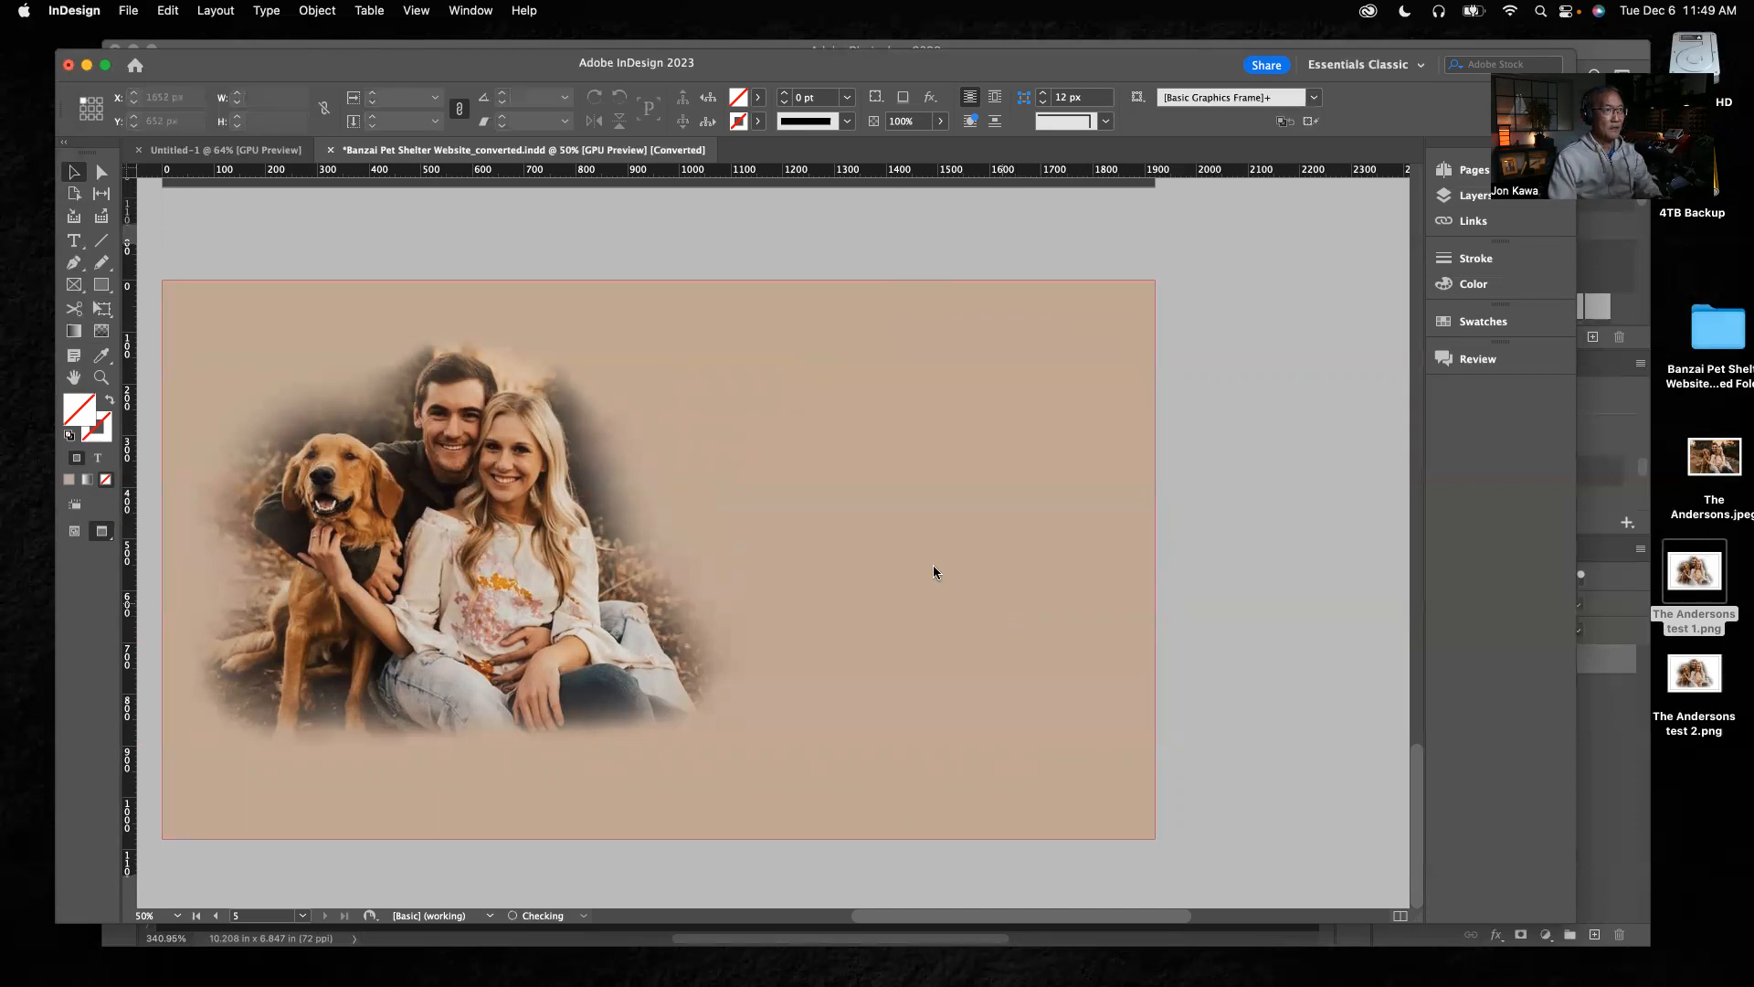
left_click_drag(724, 553, 943, 551)
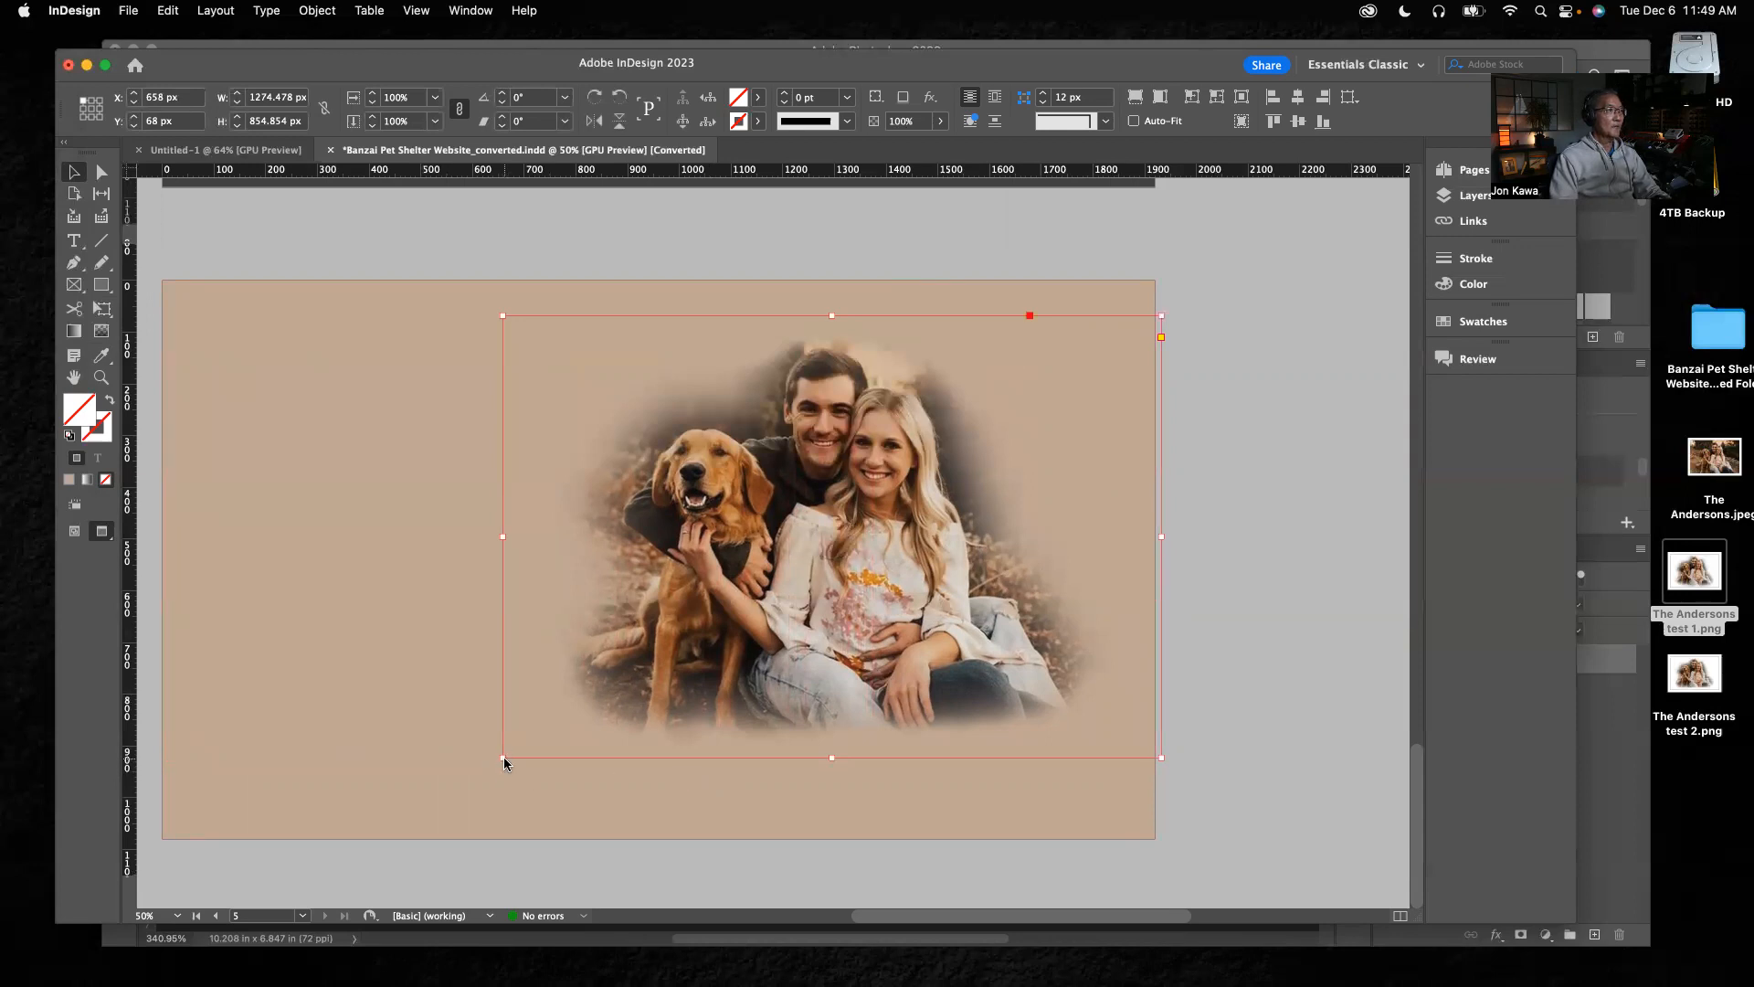
left_click_drag(503, 757, 395, 829)
left_click_drag(809, 643, 862, 617)
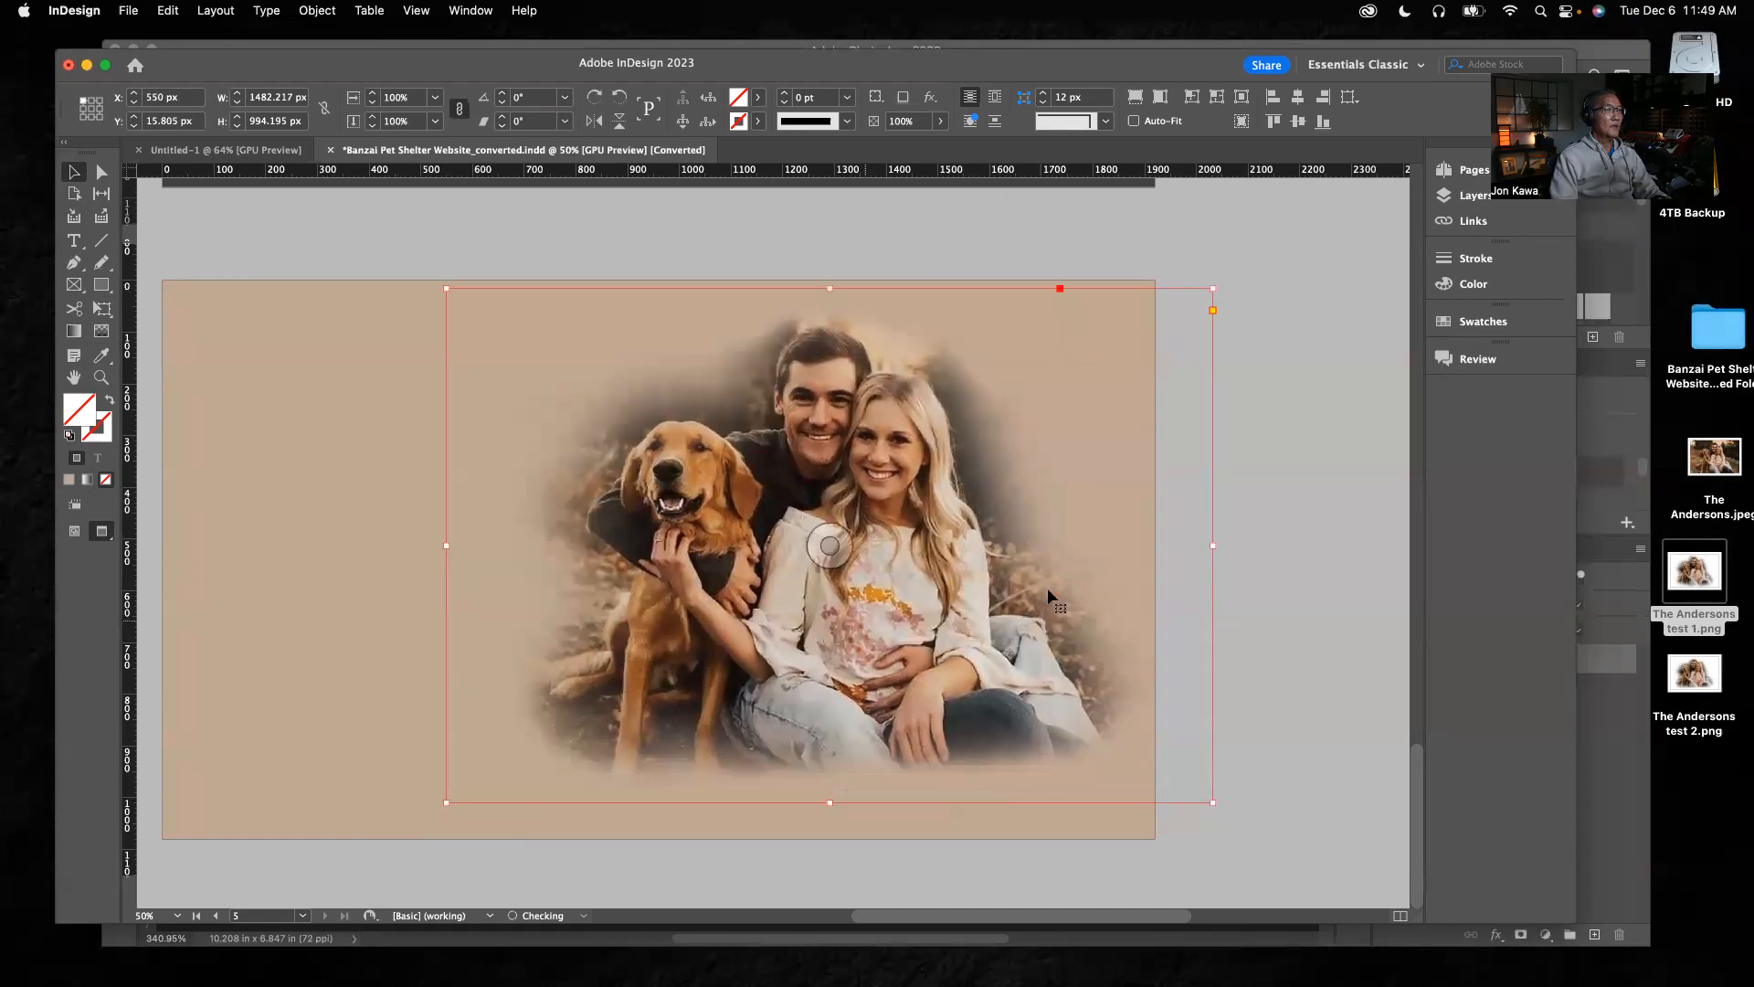
left_click(1332, 453)
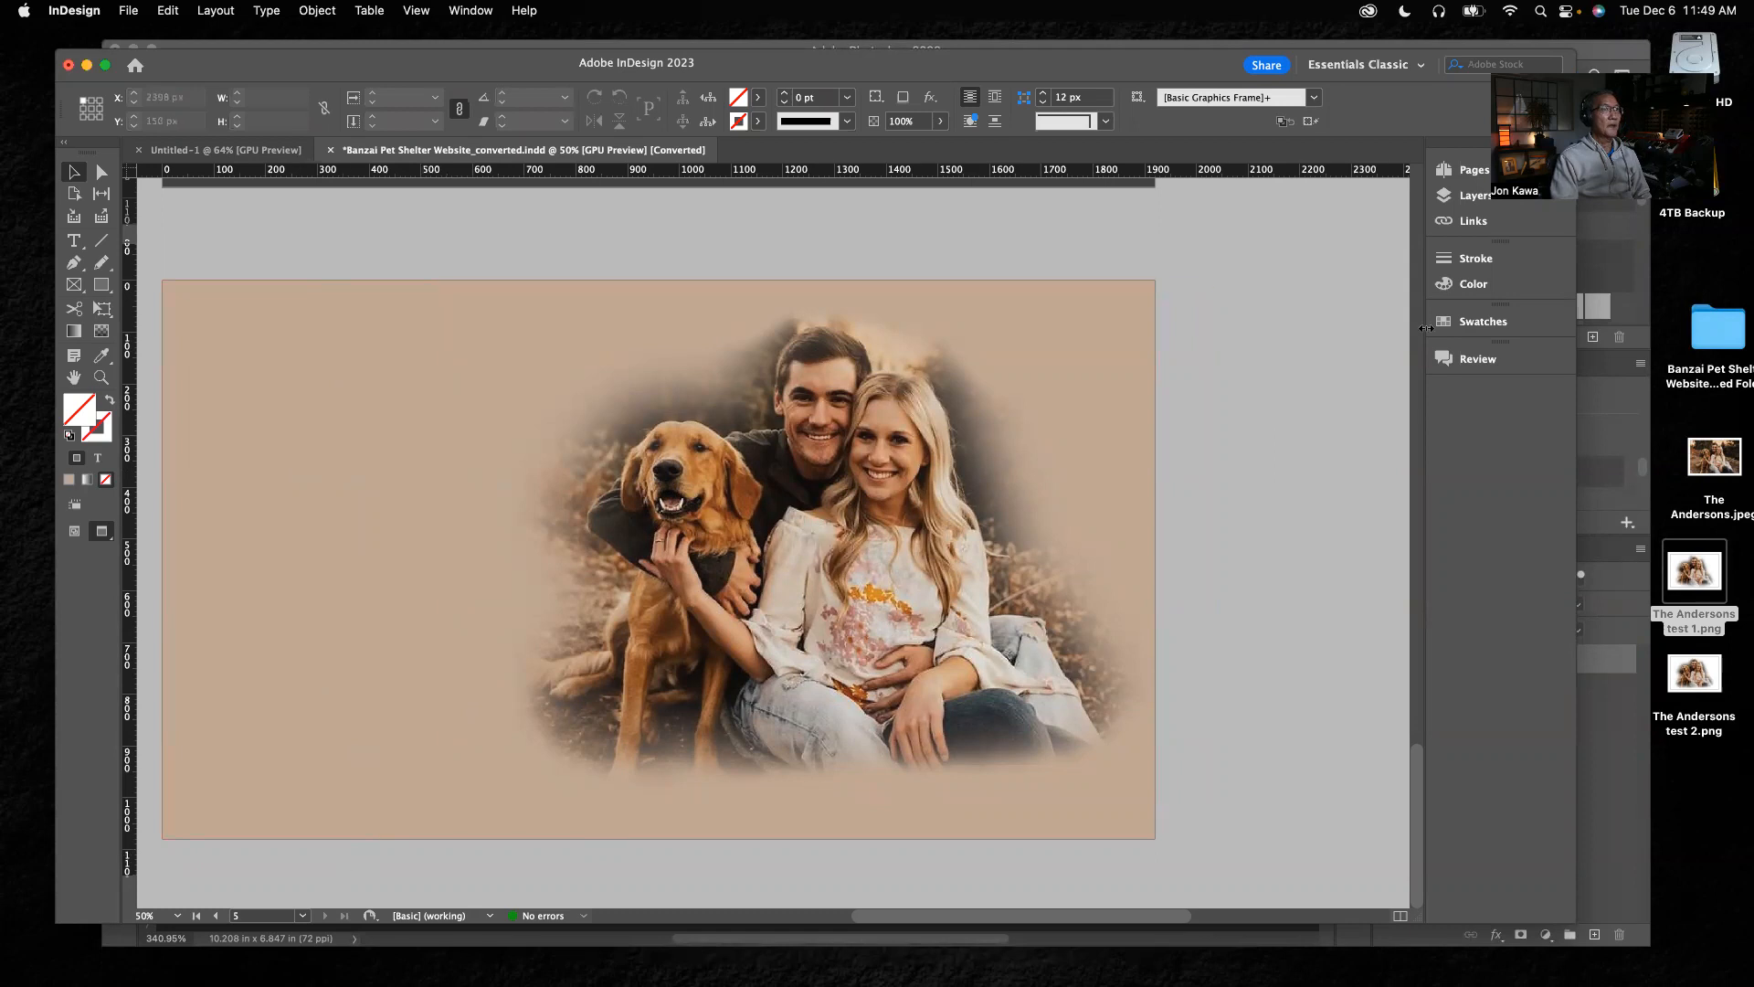
Compare the finished page 2 layout with the cutout test on page 5, and check the masked source photo in Photoshop
left_click(1473, 170)
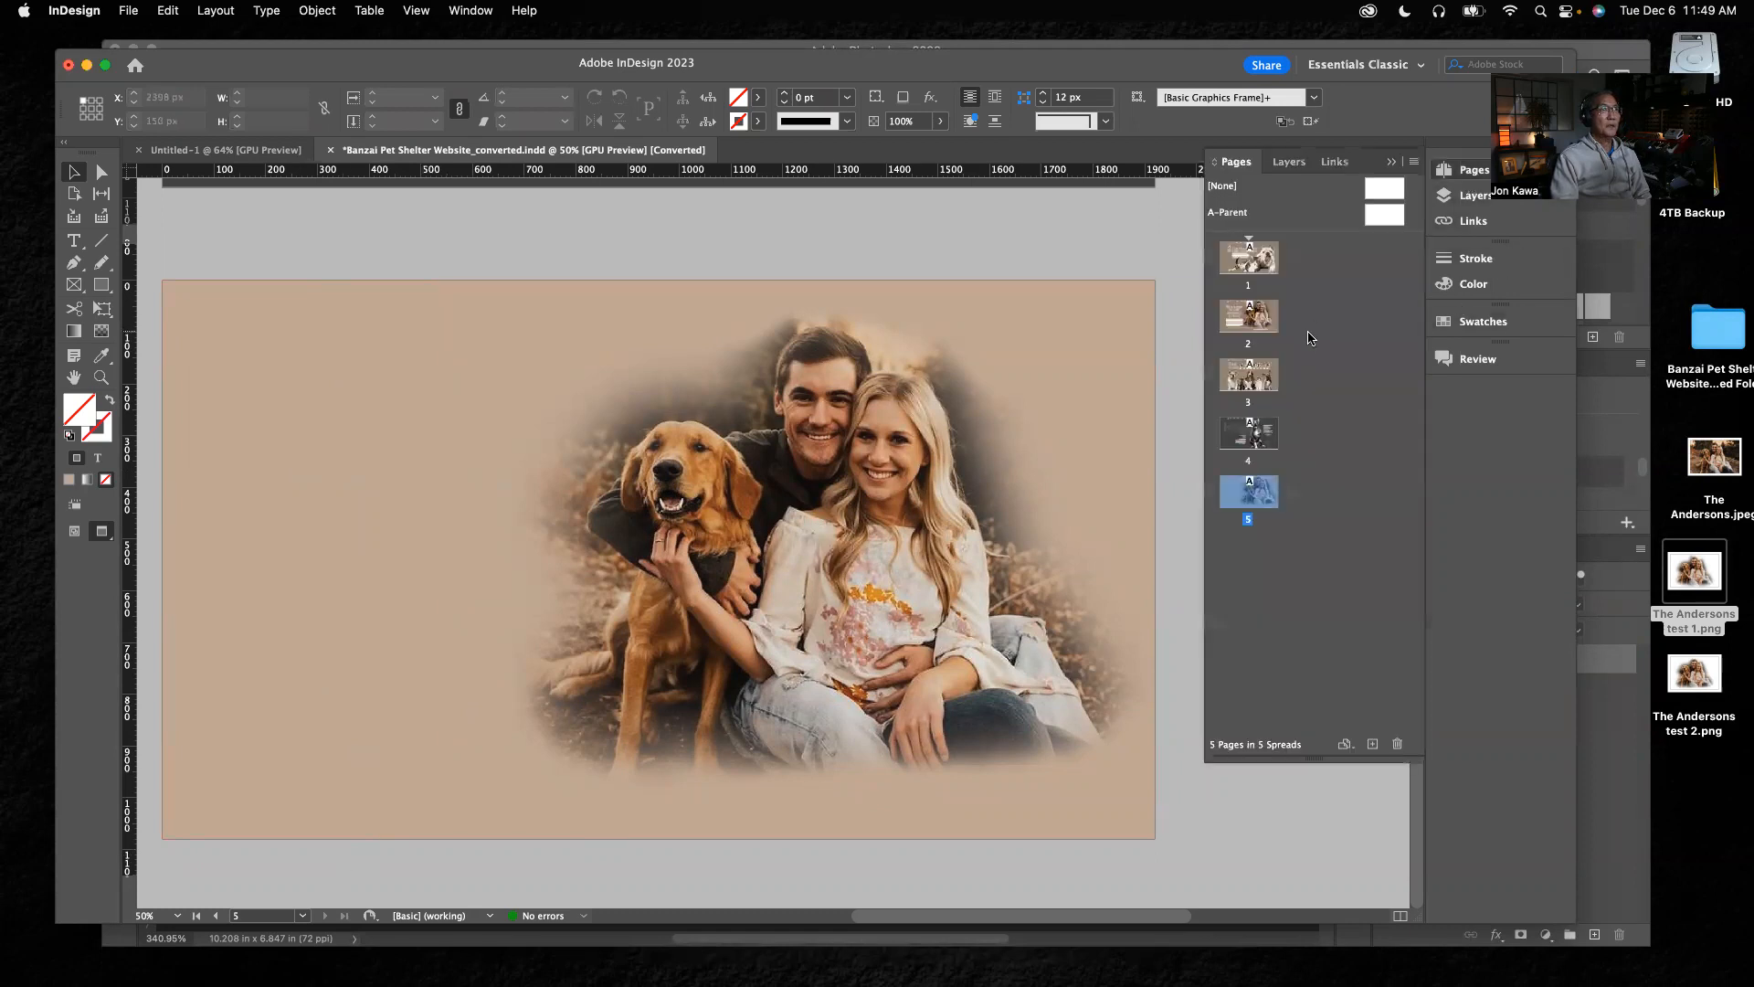
double_click(1259, 322)
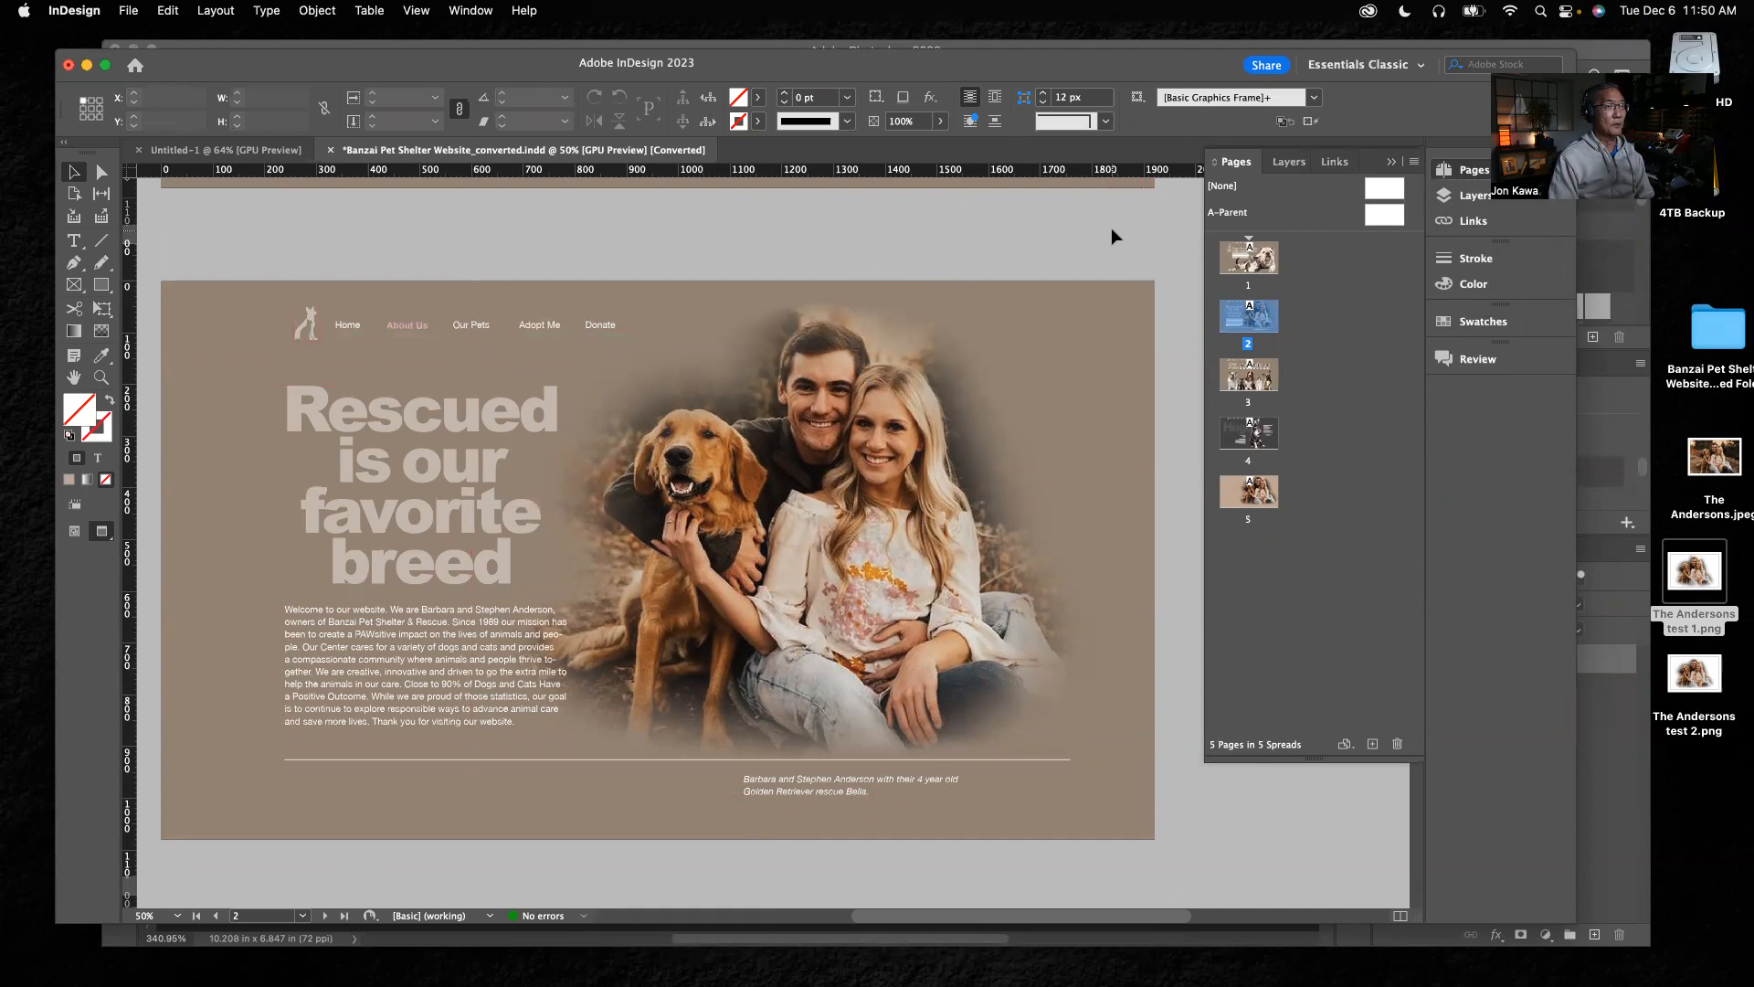
double_click(1243, 500)
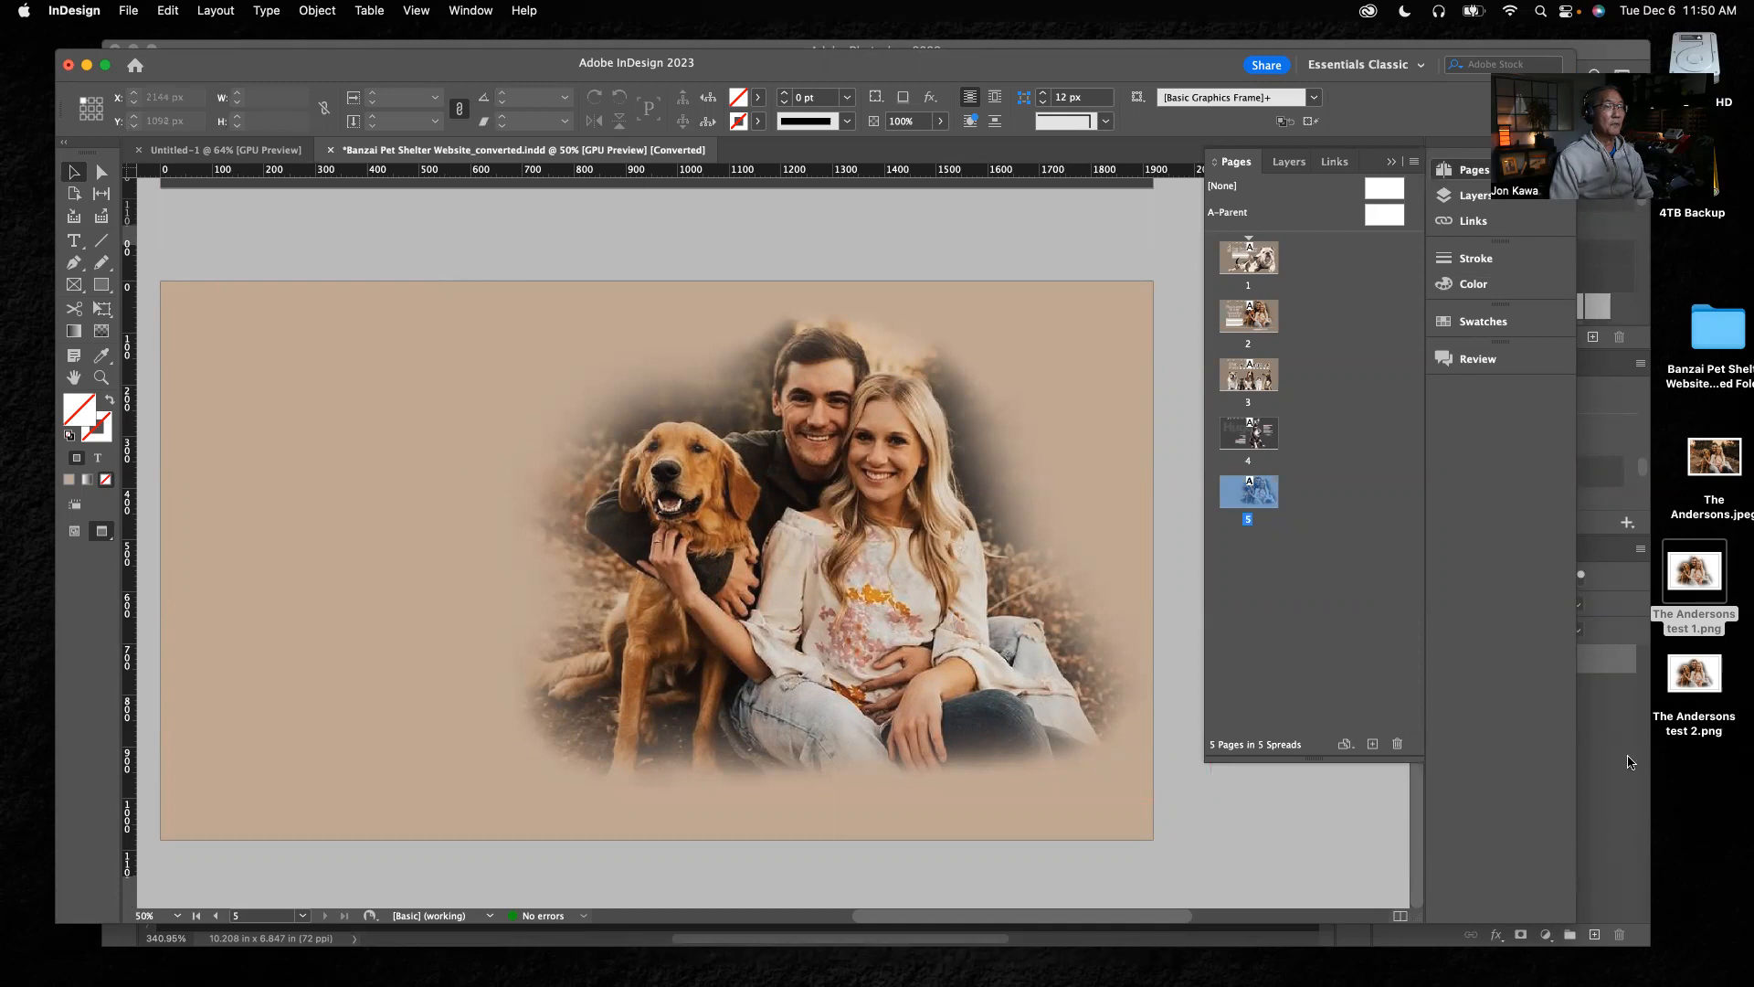
key("super+Tab")
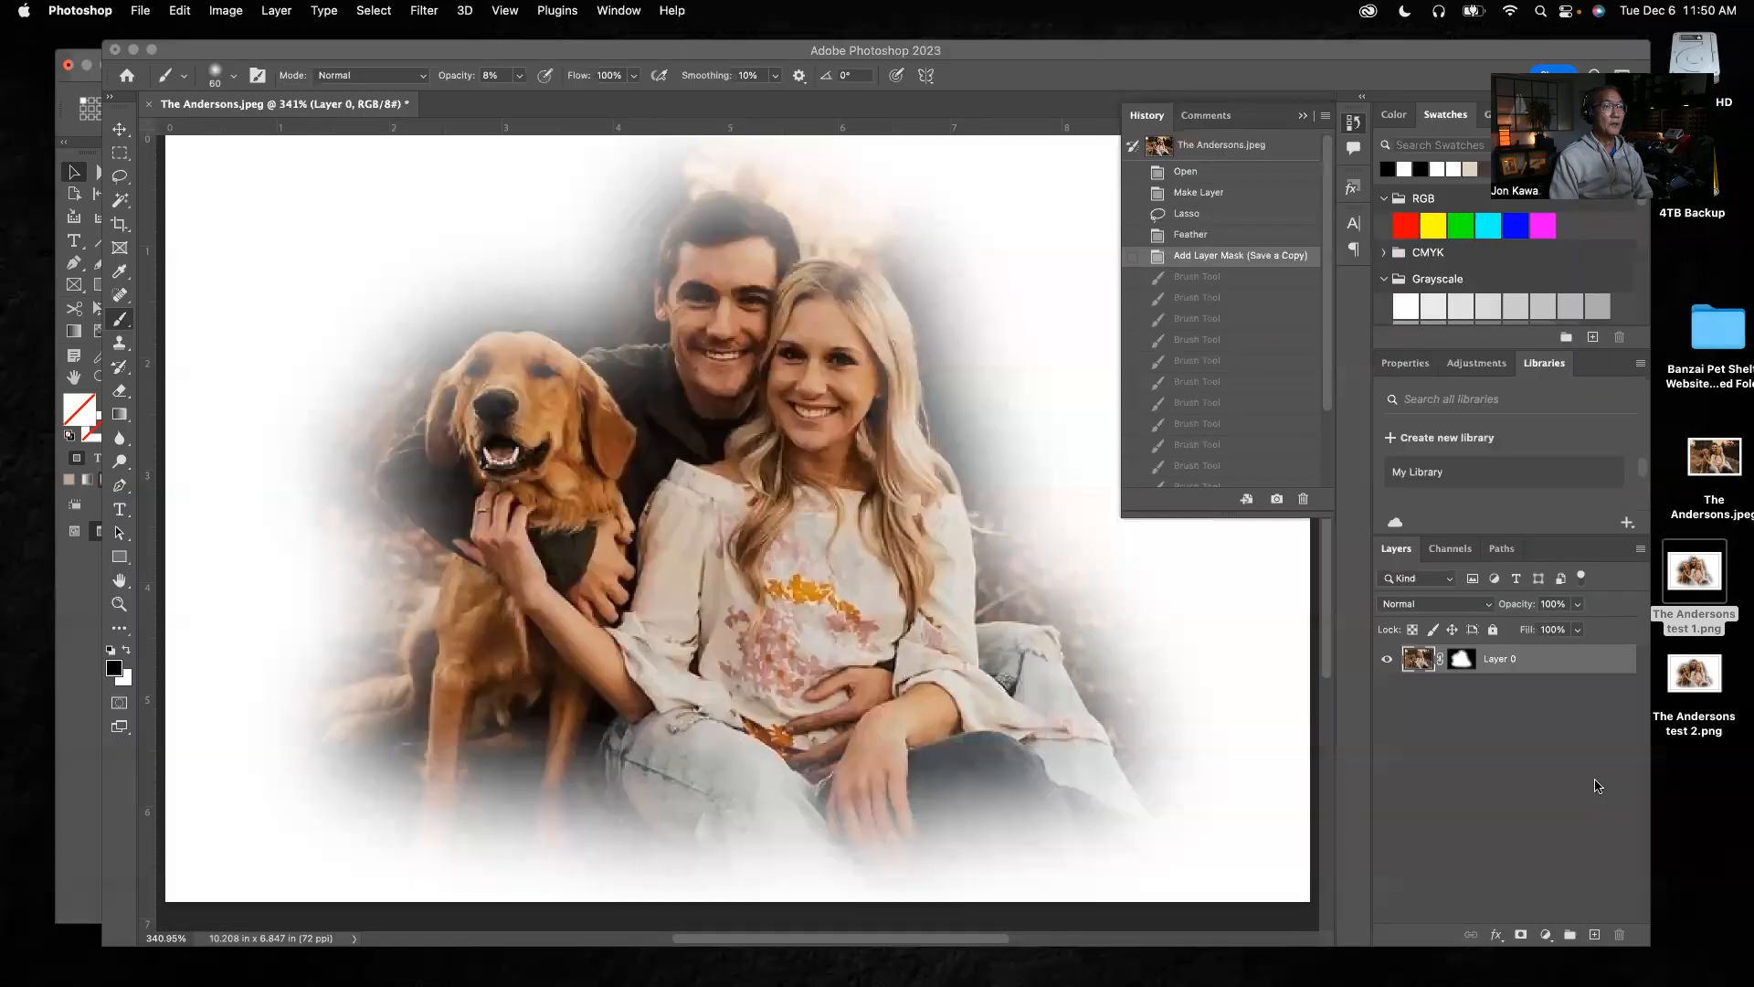
left_click(1396, 723)
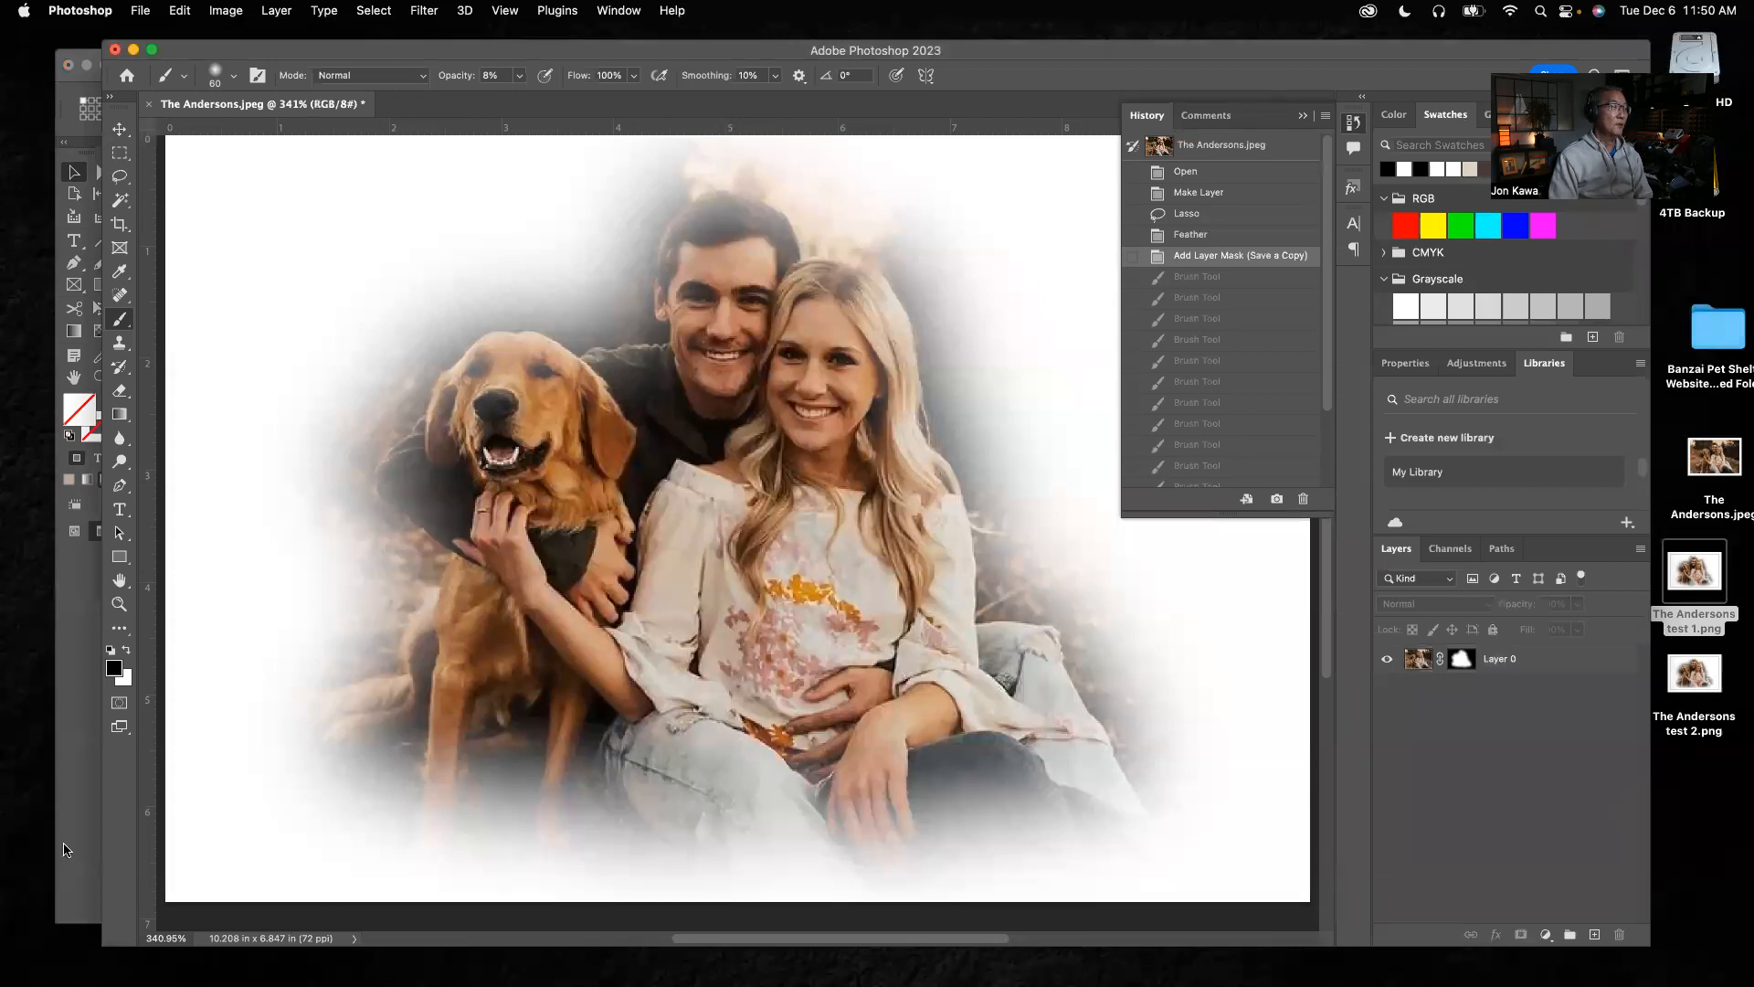
left_click(64, 848)
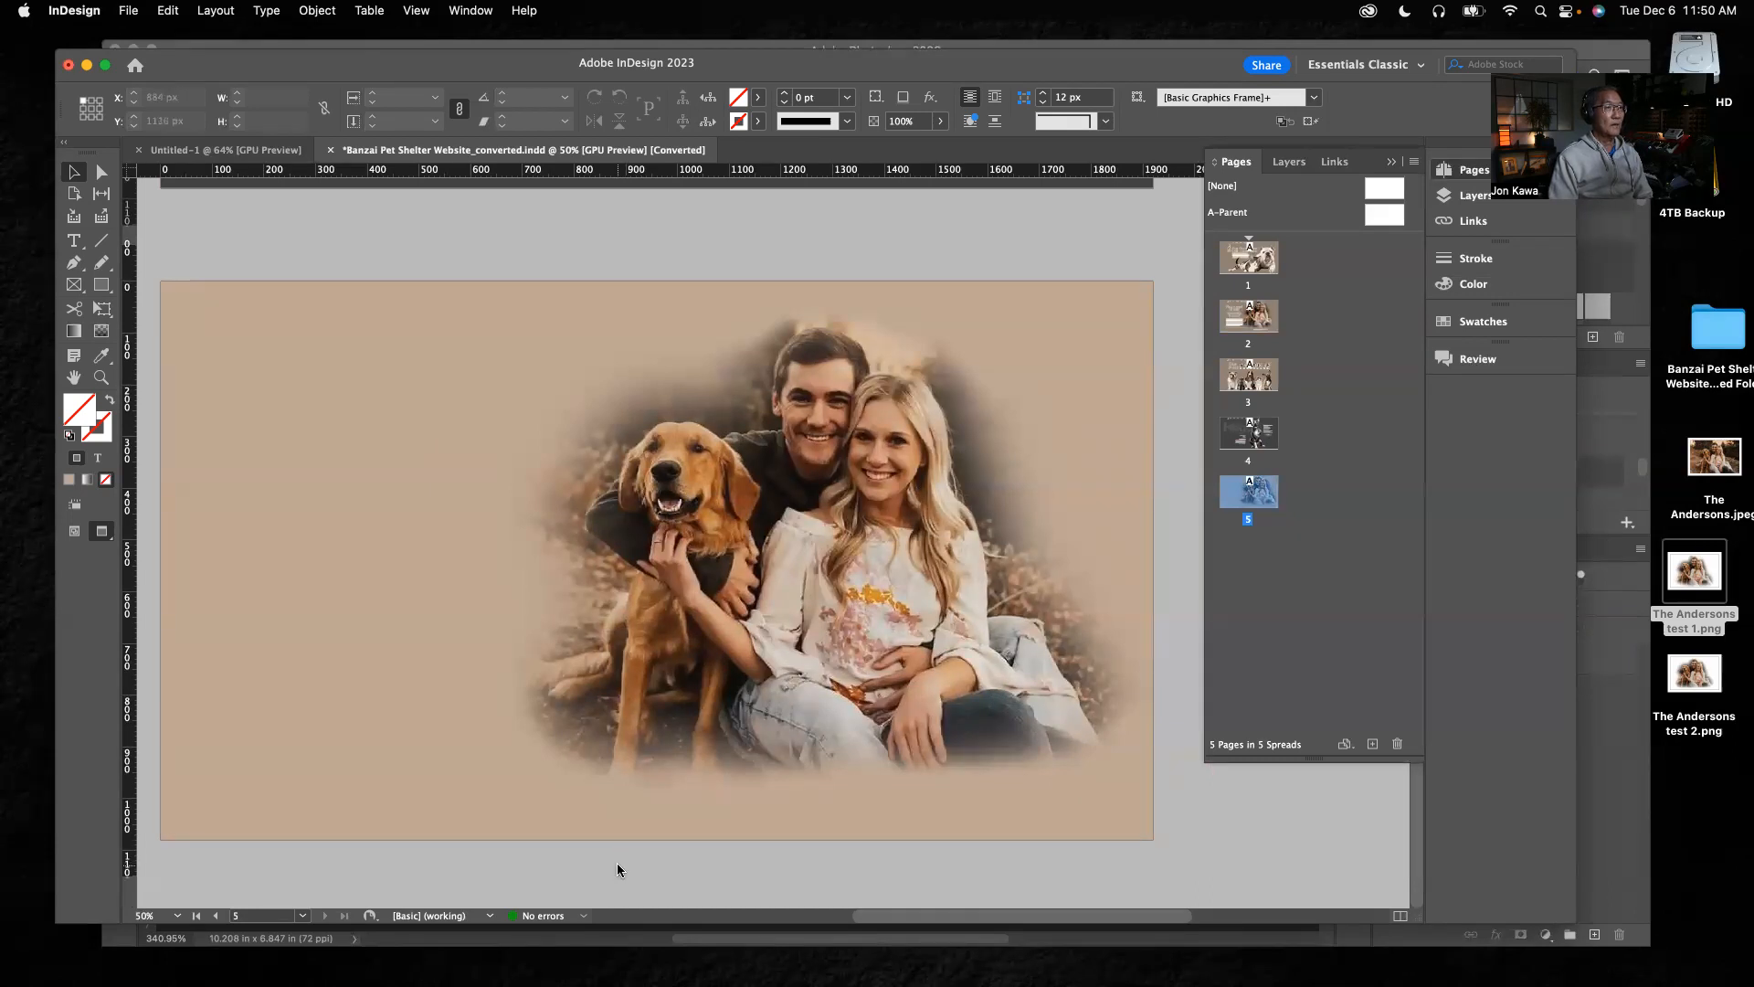
double_click(1267, 322)
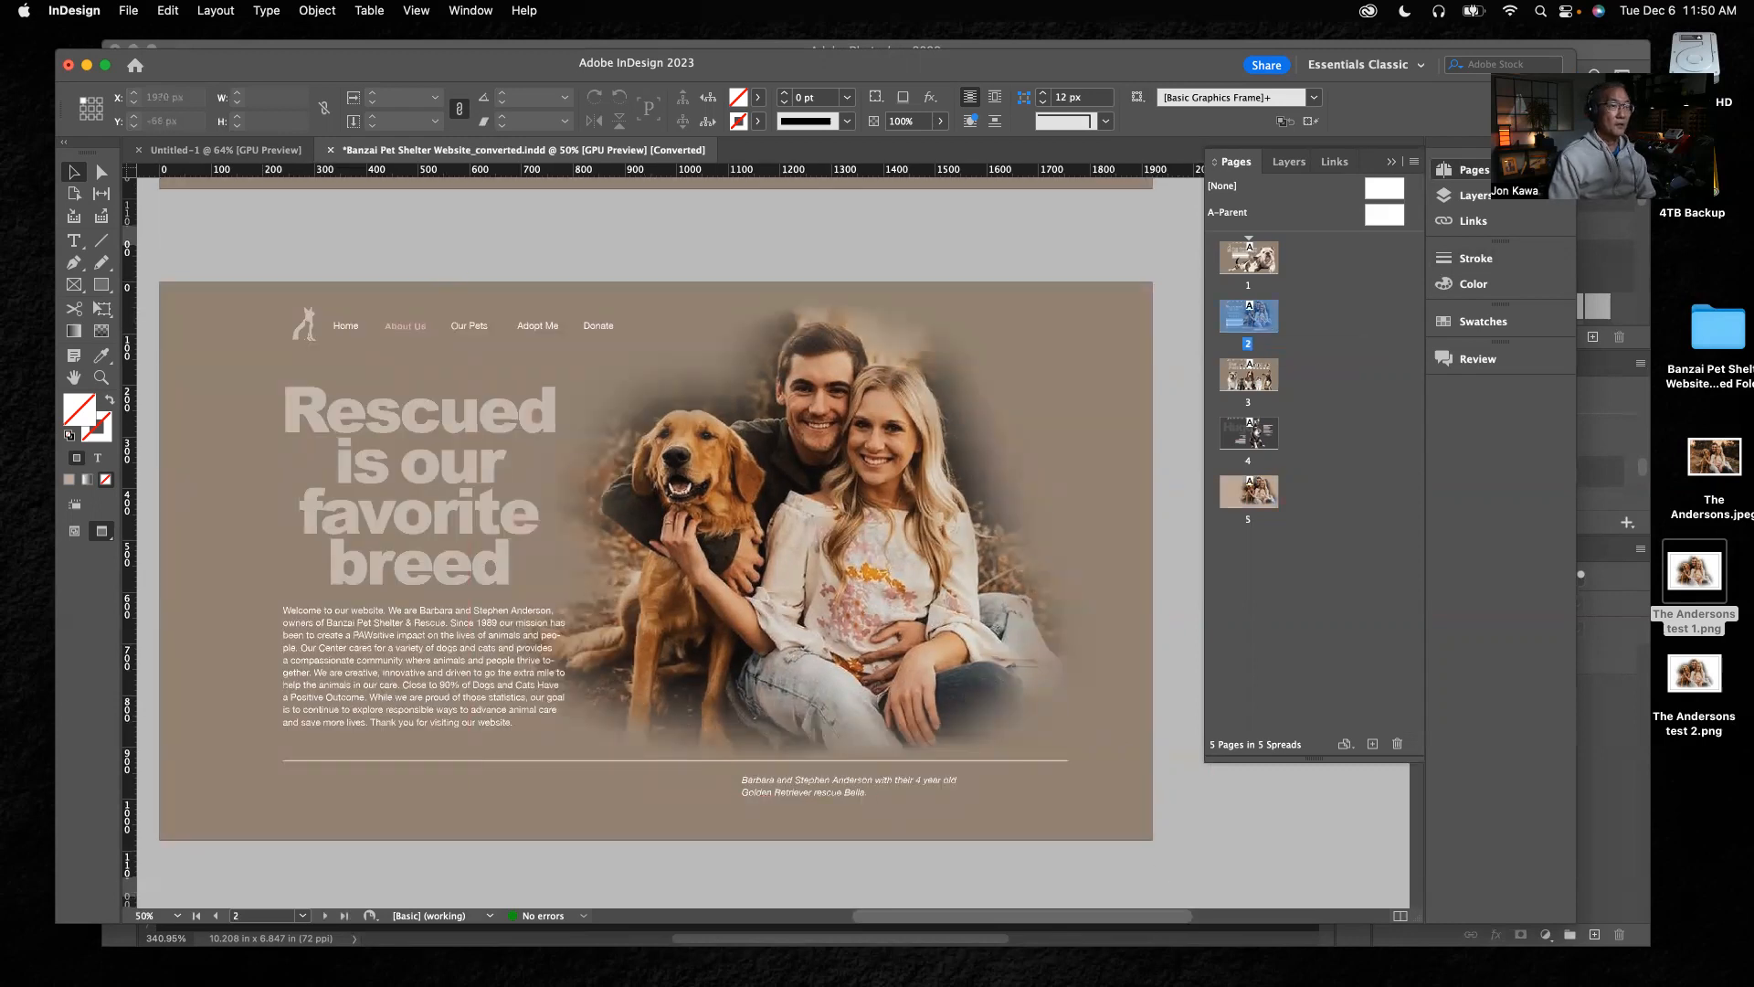
mouse_move(1047, 960)
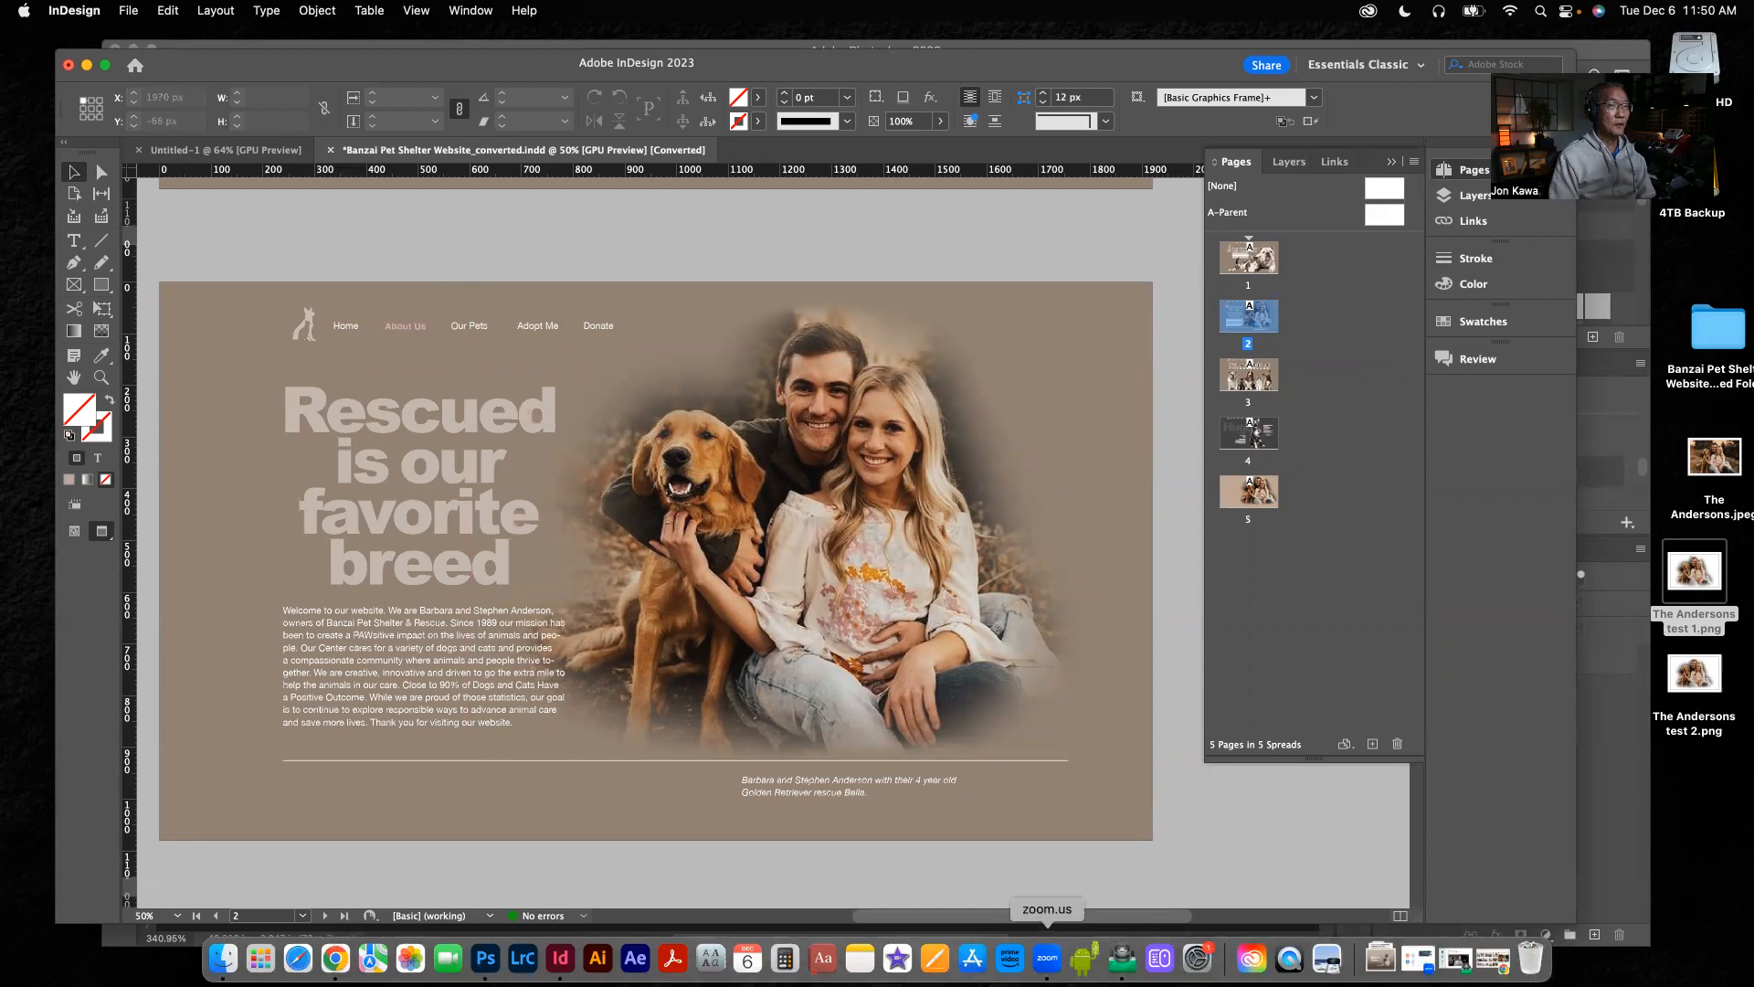